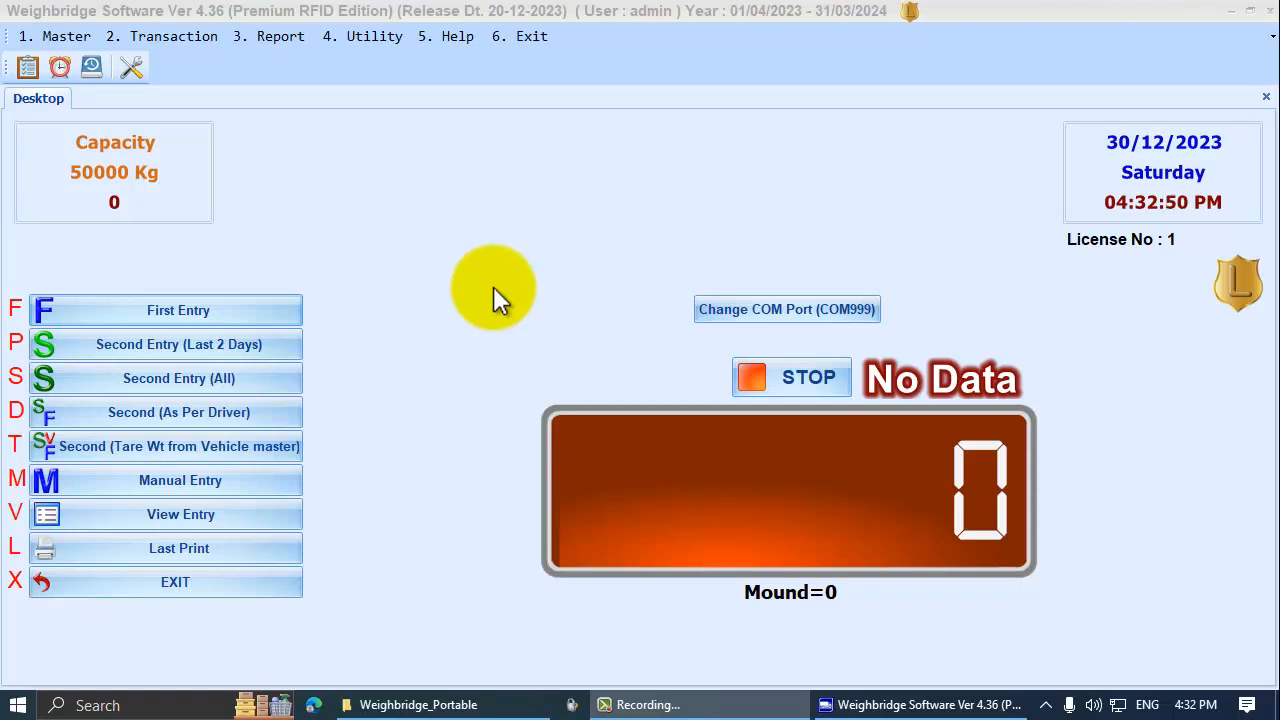
Open the port and print settings and set printing for second and manual weight entries to Laser,Inkjet,Thermal
click(362, 40)
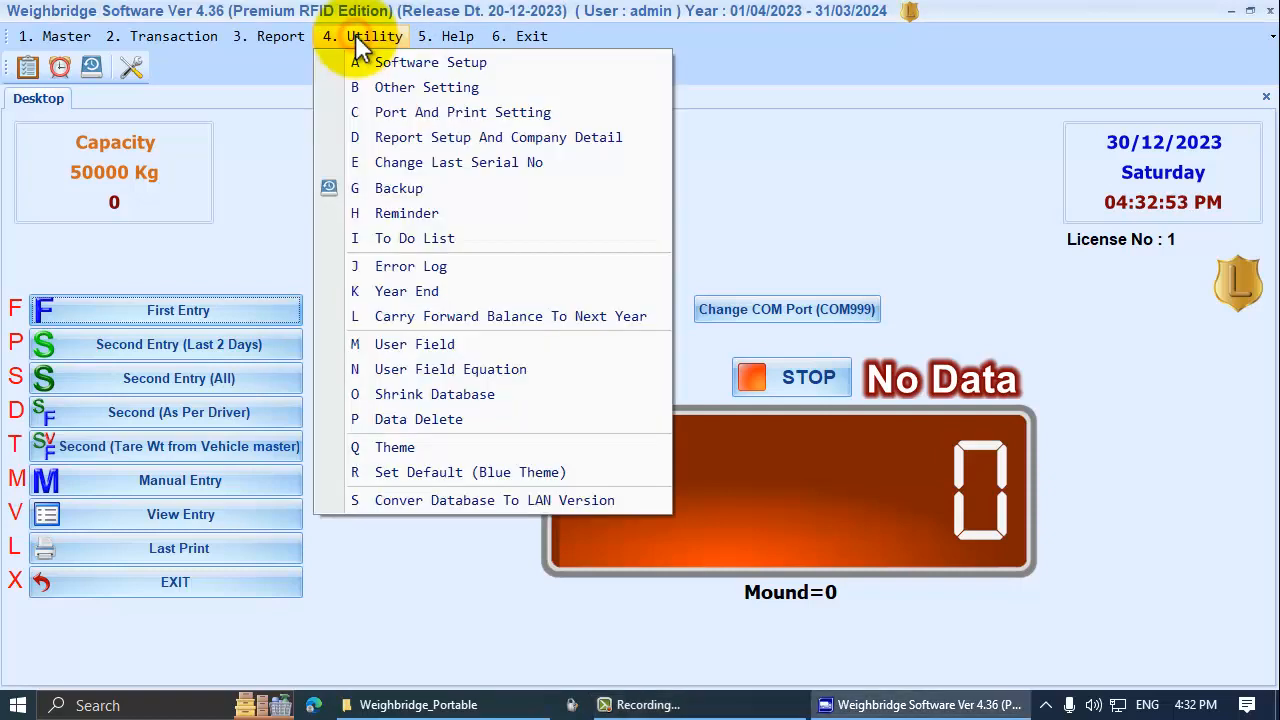
click(399, 117)
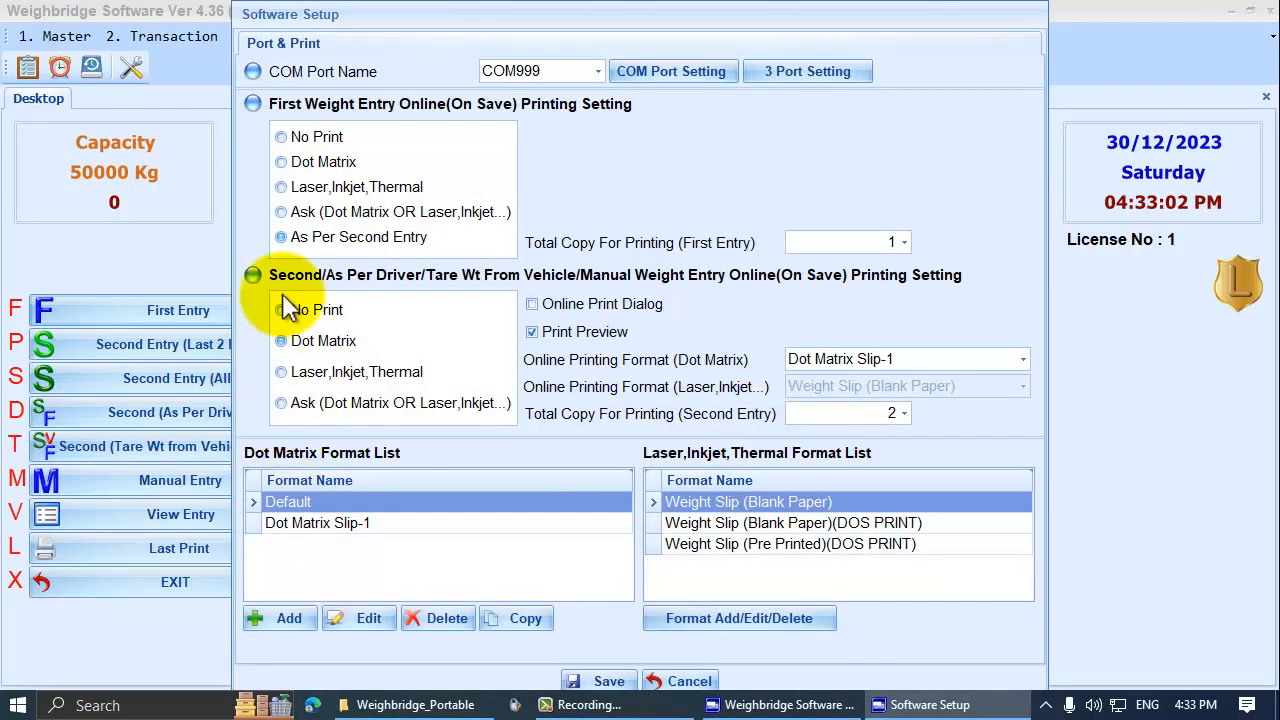
click(281, 373)
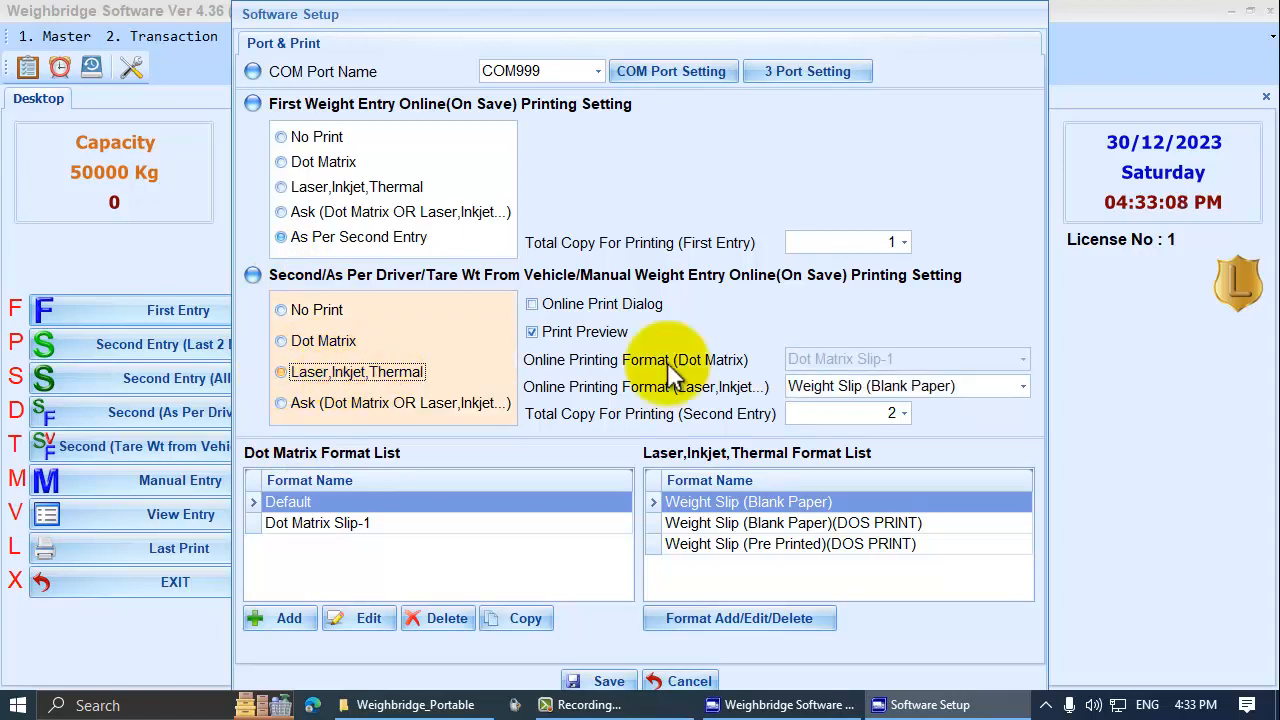
Open format management for the Laser,Inkjet,Thermal list and start adding a new voucher format
click(792, 508)
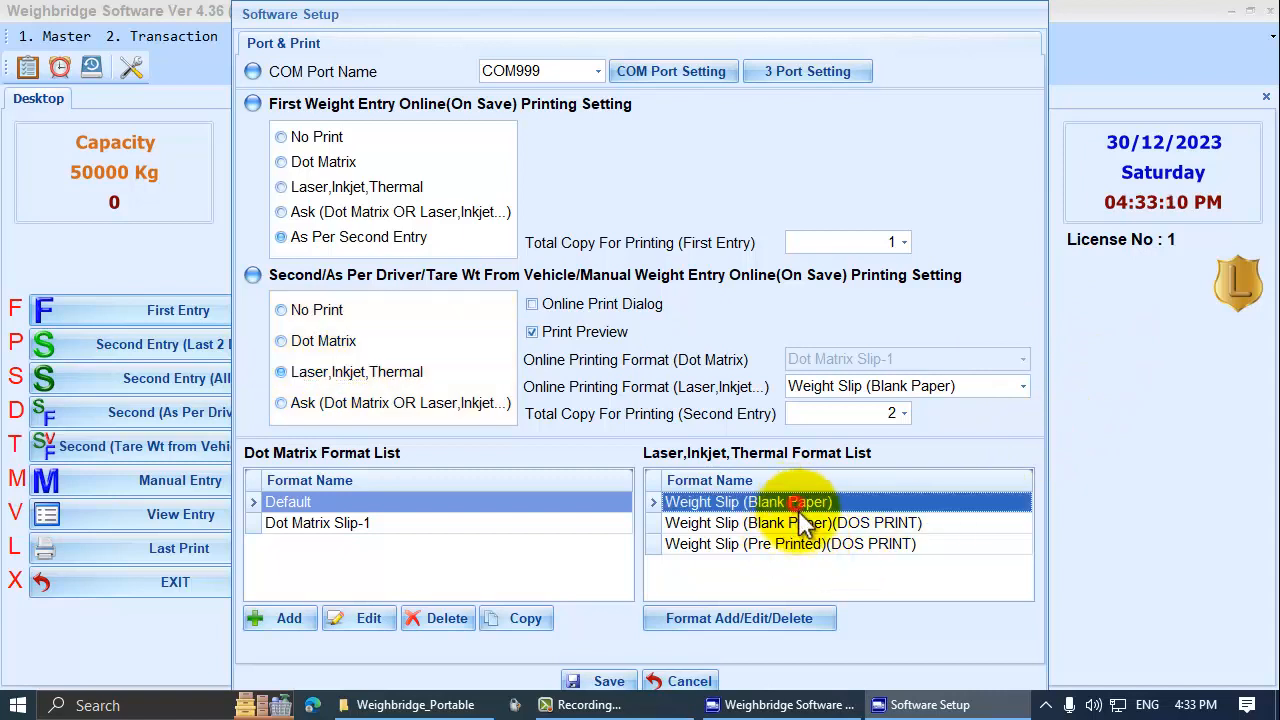
click(744, 618)
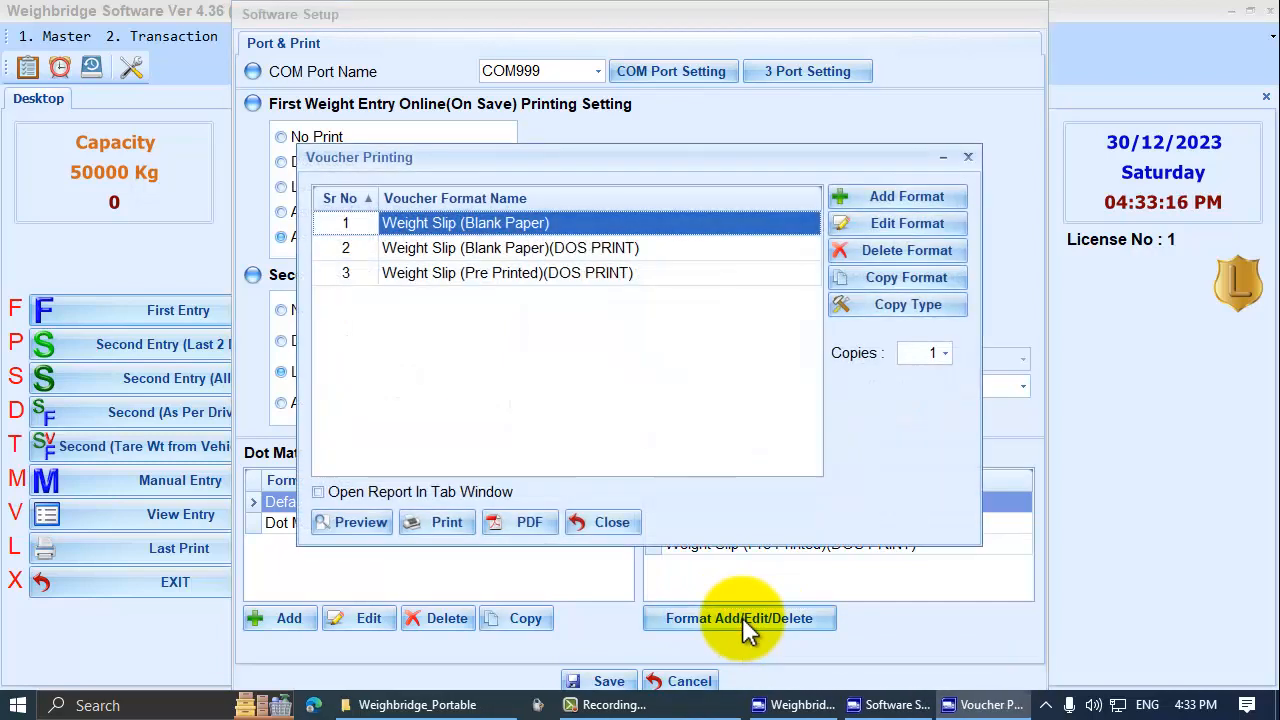
click(518, 222)
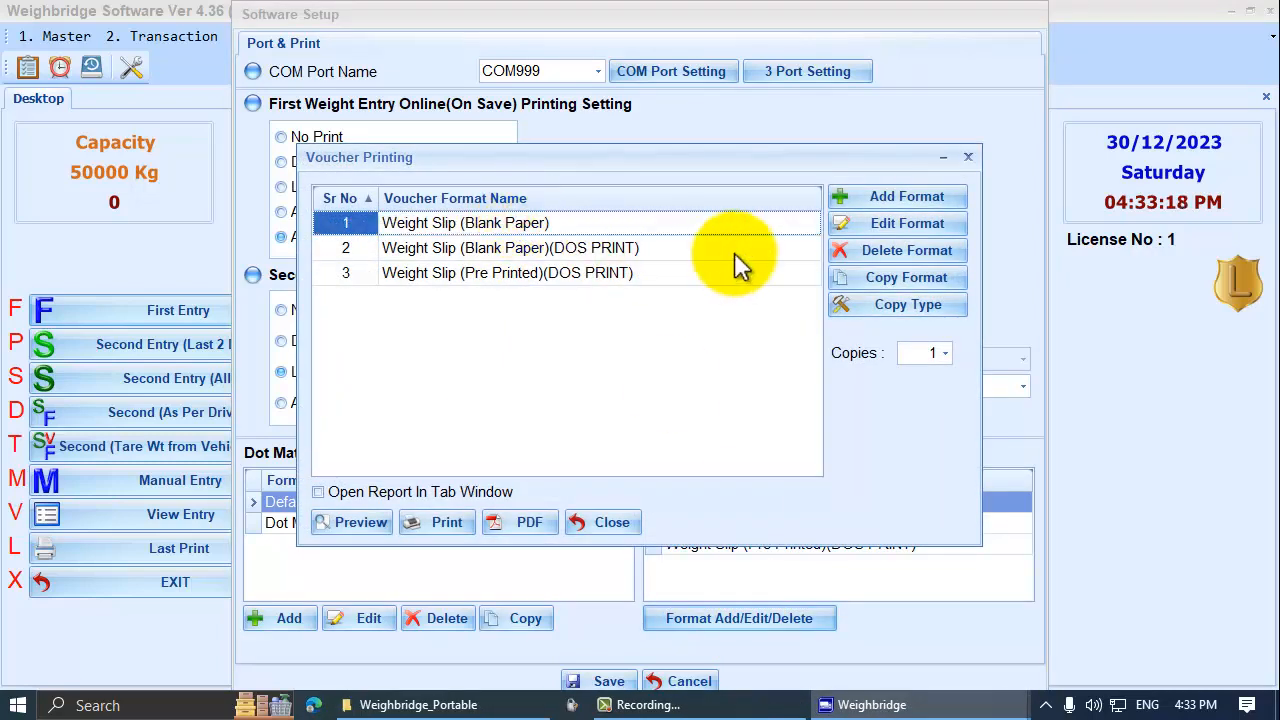
click(895, 194)
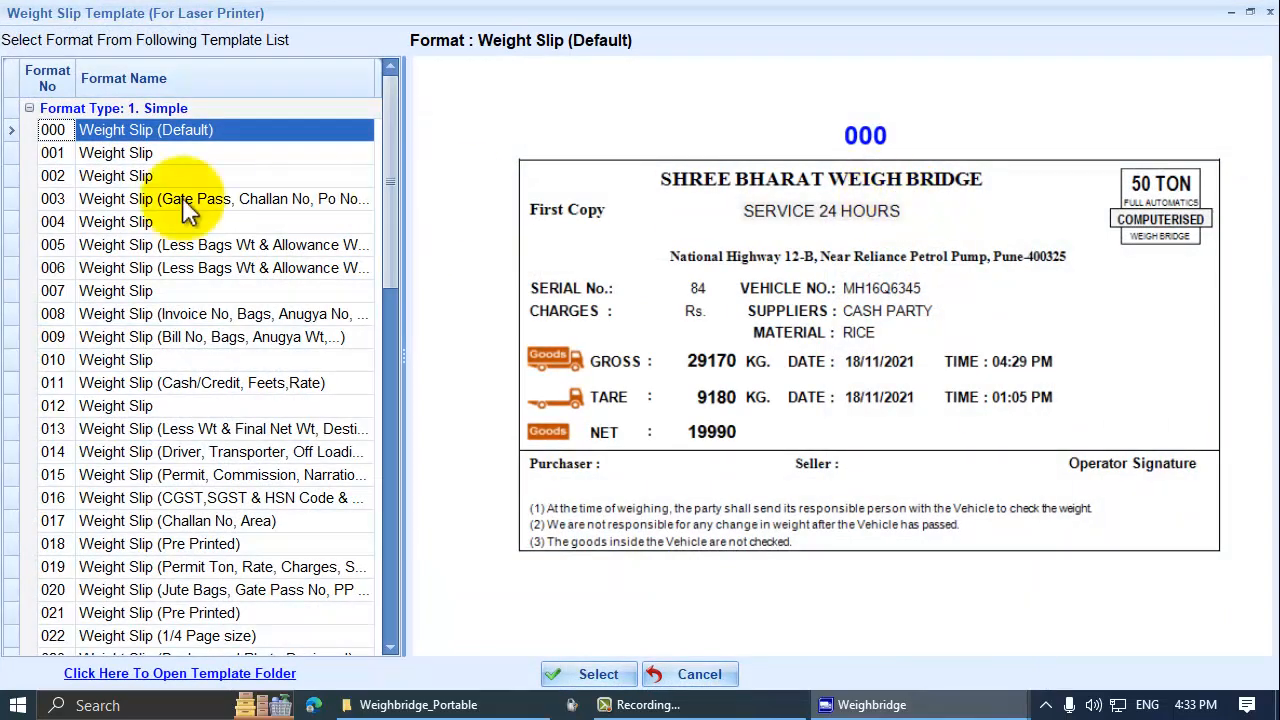
Examine the previews of the Simple weight slip templates from 000 to 009
key(Down)
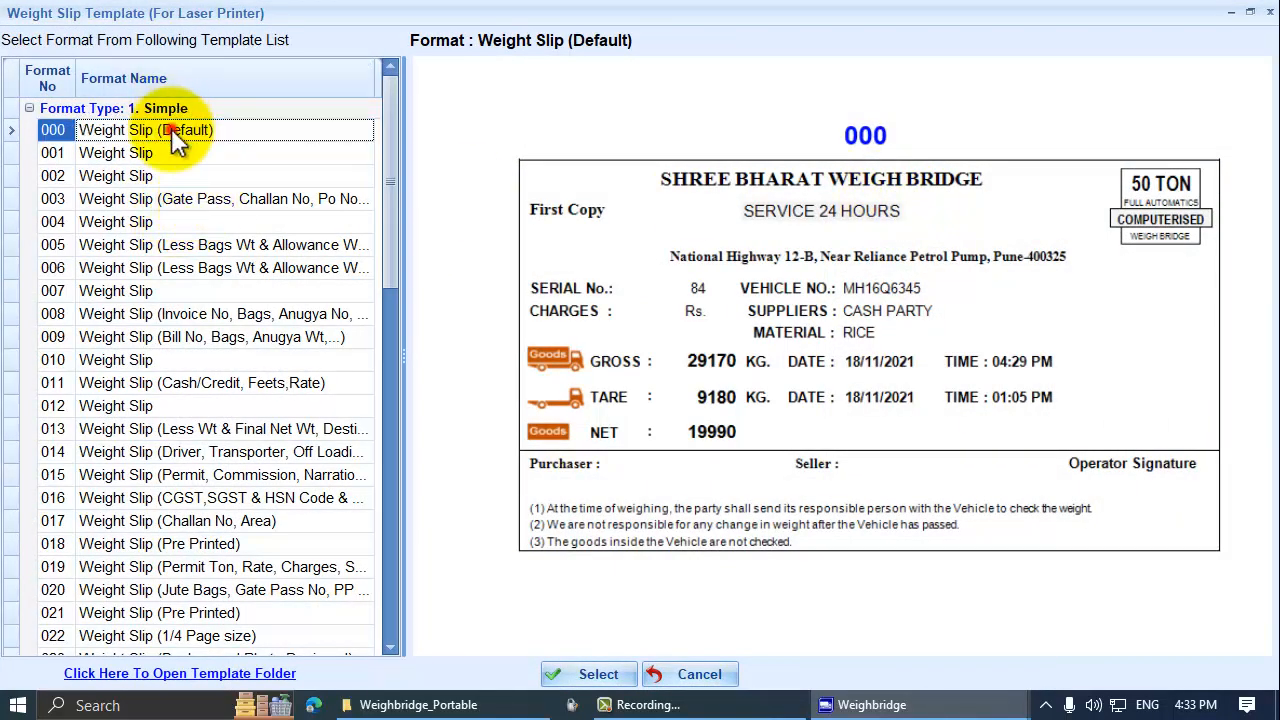
key(Down)
key(Down)
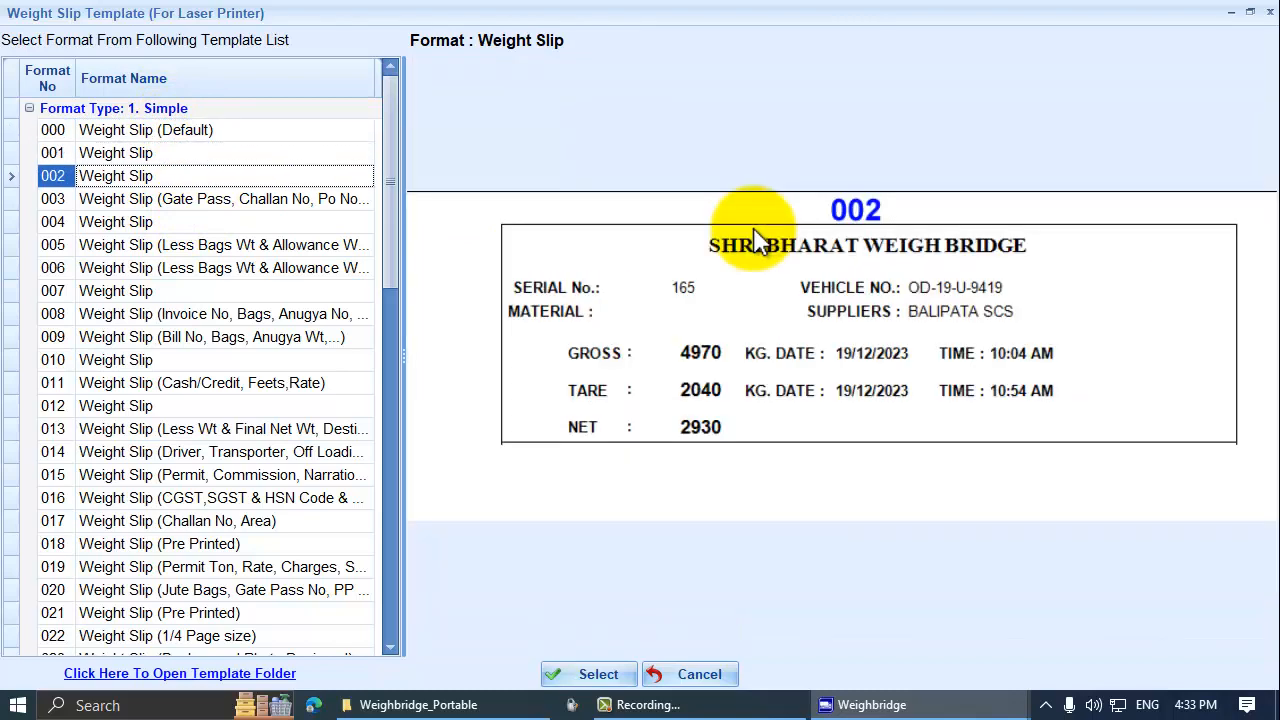
key(Down)
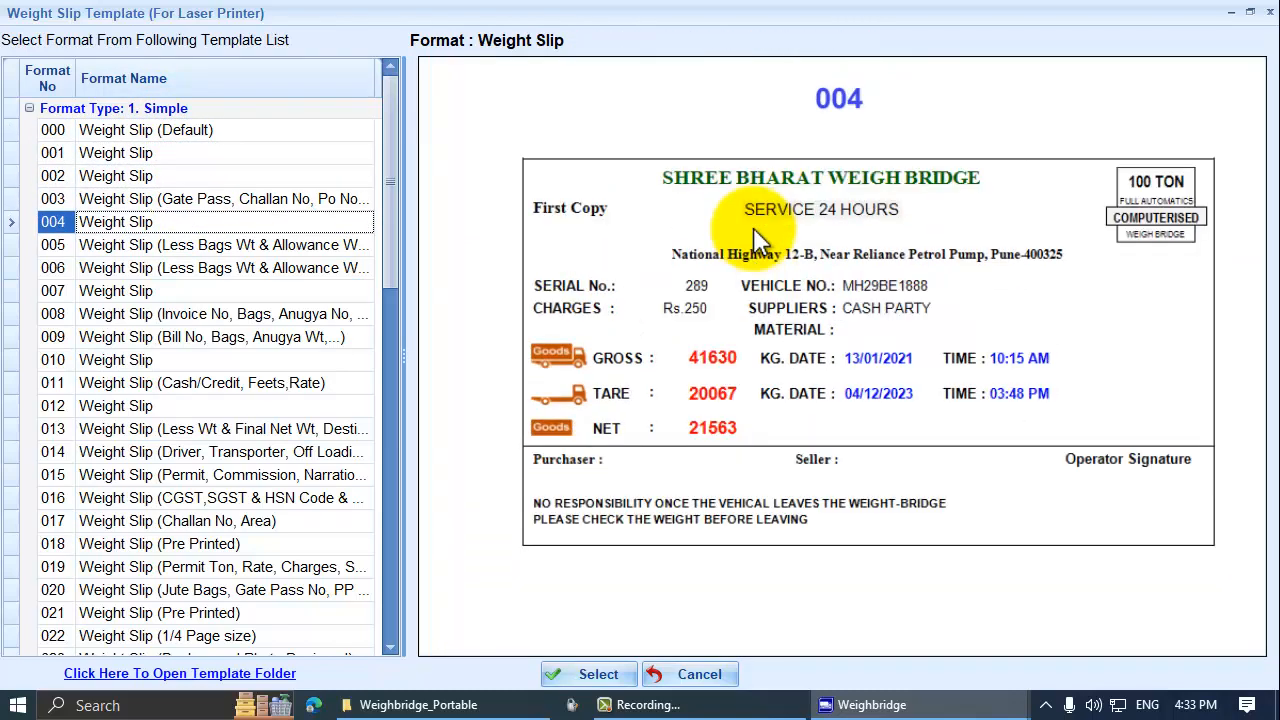
key(Down)
key(Down)
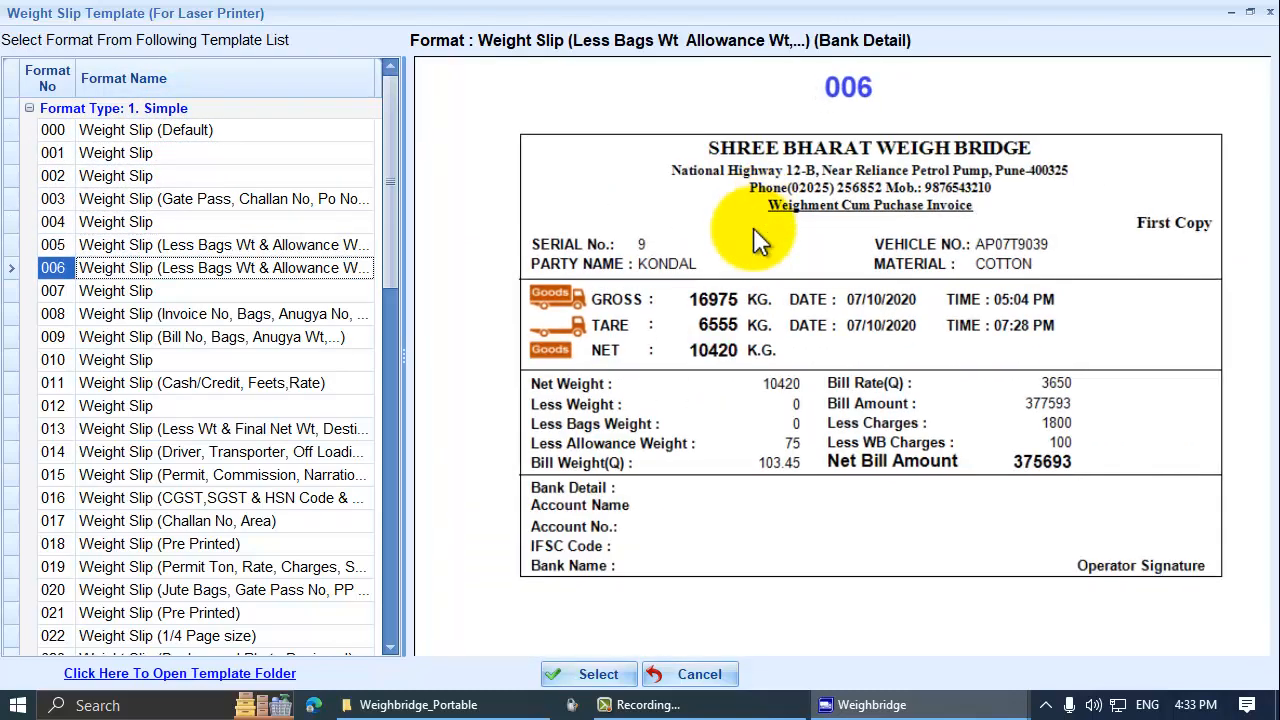
key(Down)
key(Down)
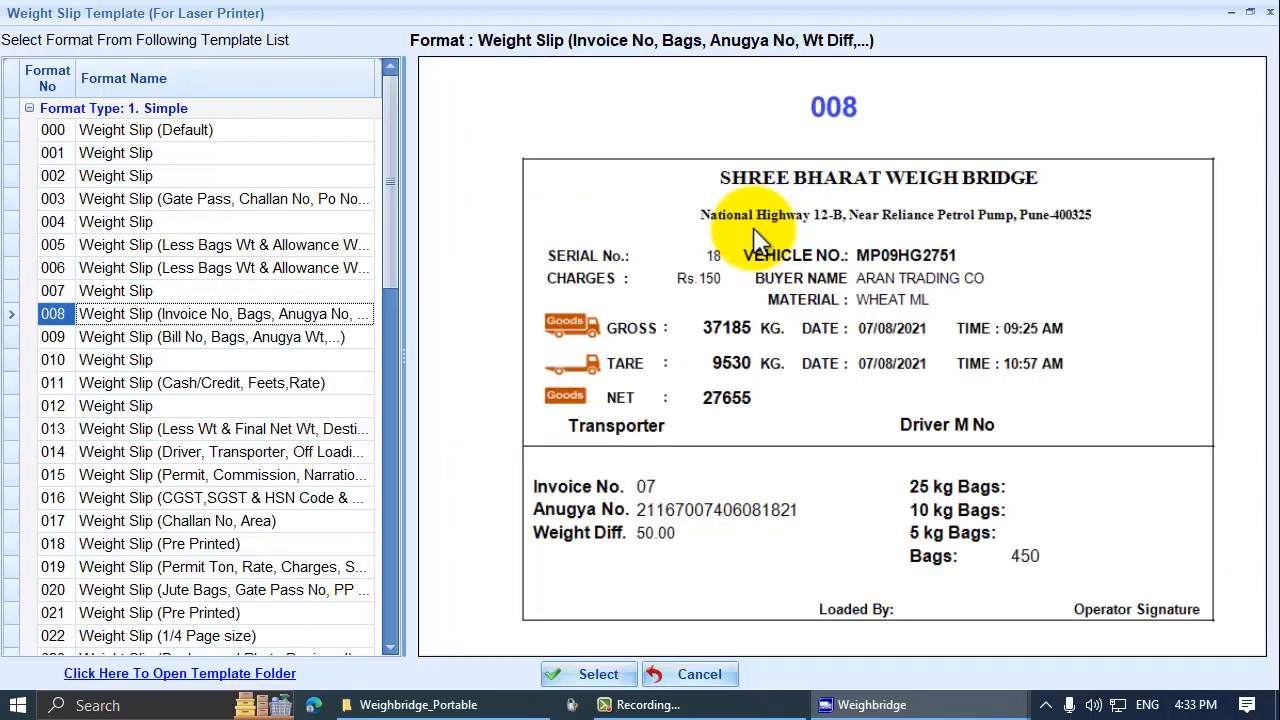
key(Down)
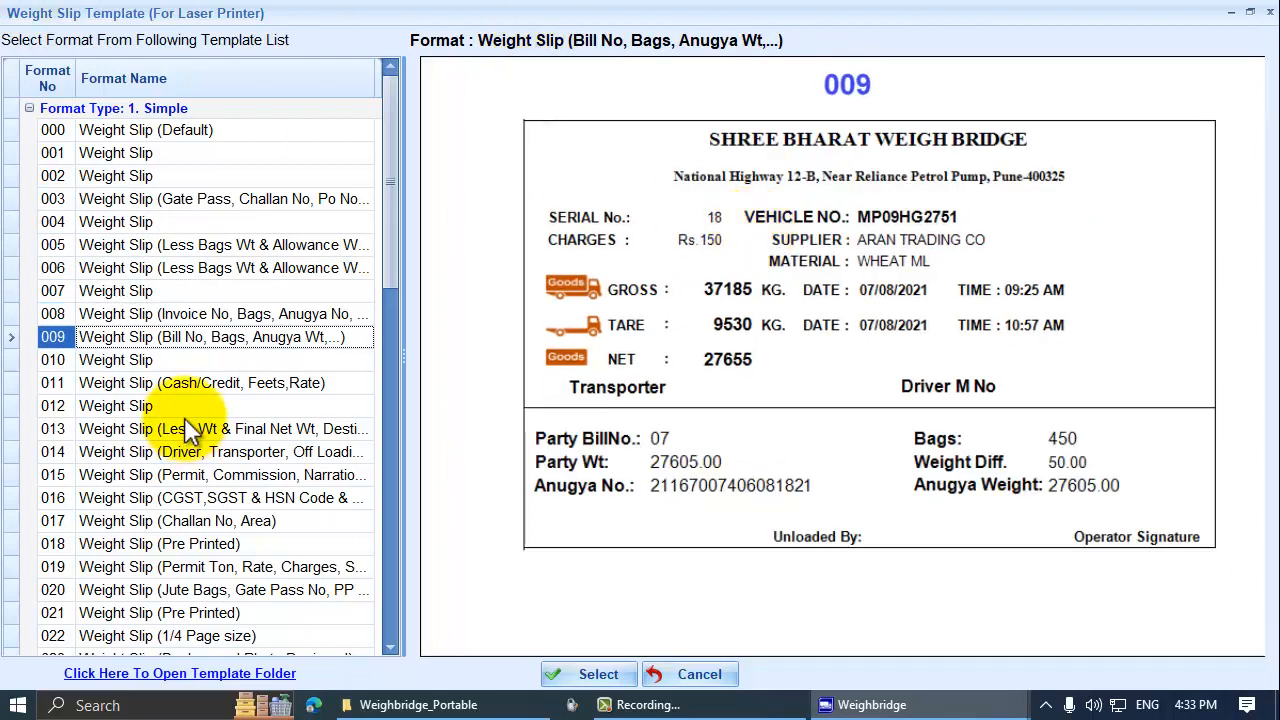
click(180, 129)
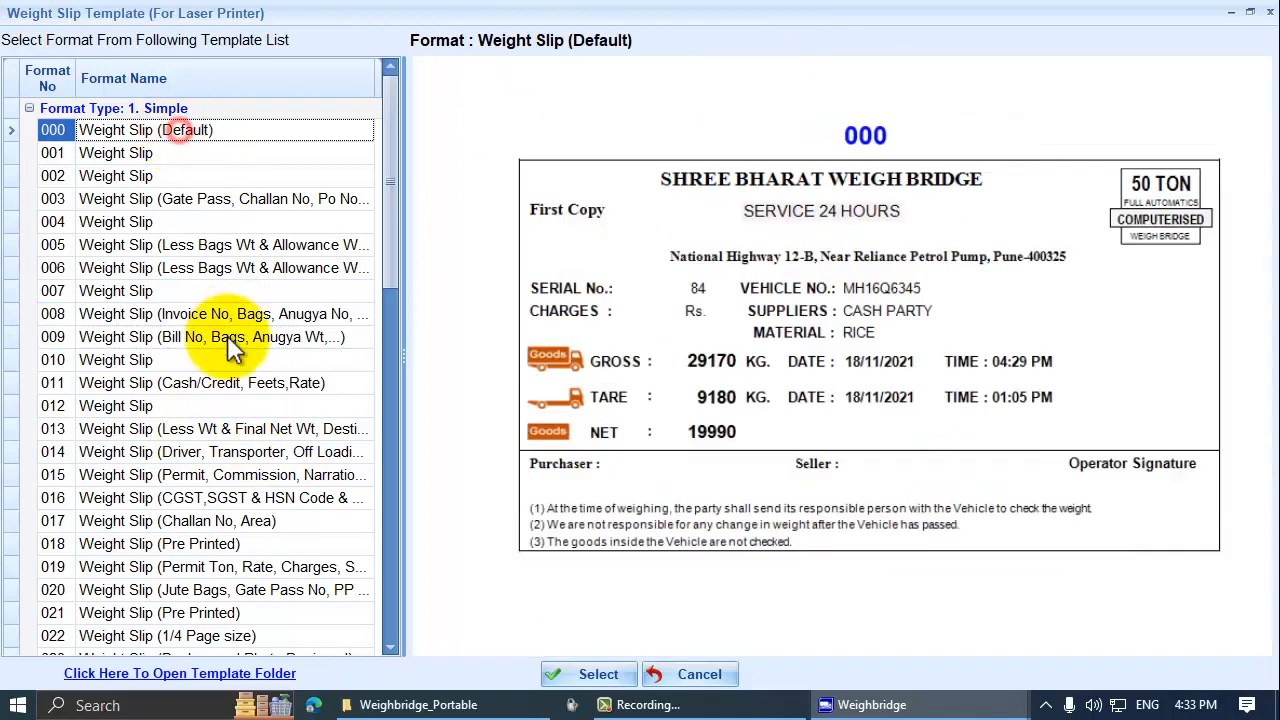
Examine the previews of Simple template 010 and of Multiple Material templates 101 and 105
scroll(215, 365, down, 1)
click(168, 292)
scroll(171, 500, down, 4)
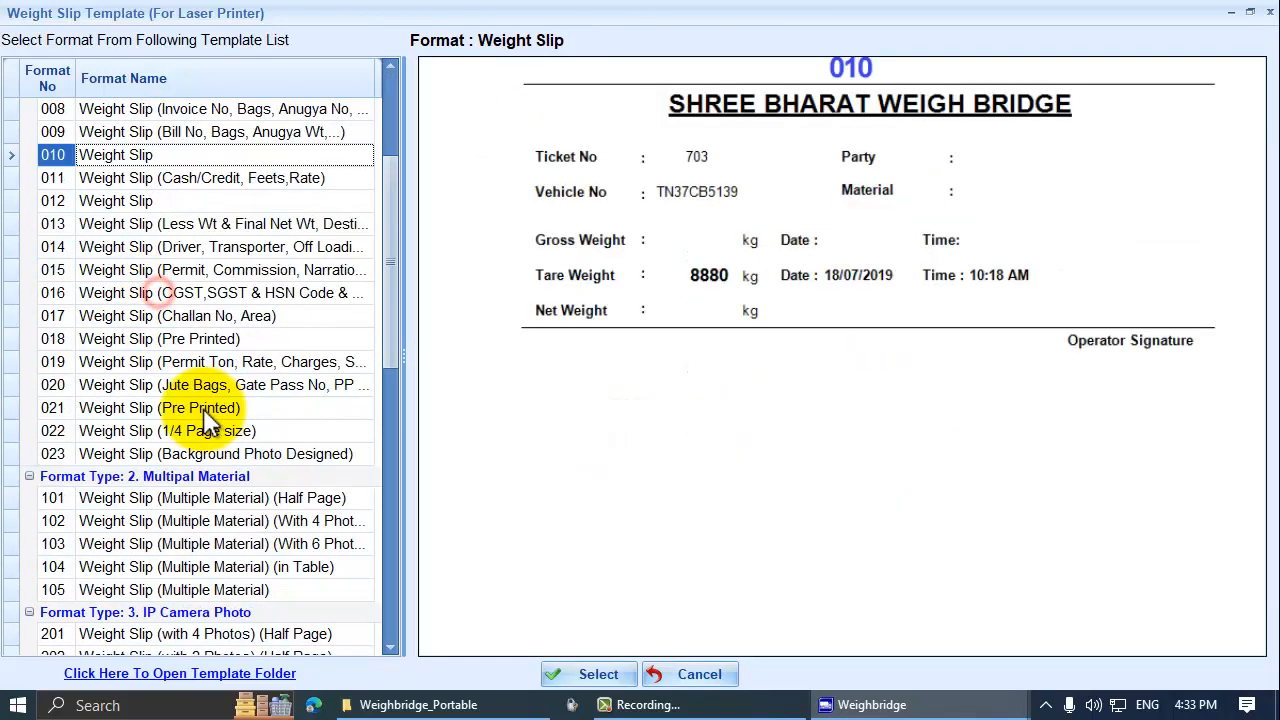
click(186, 367)
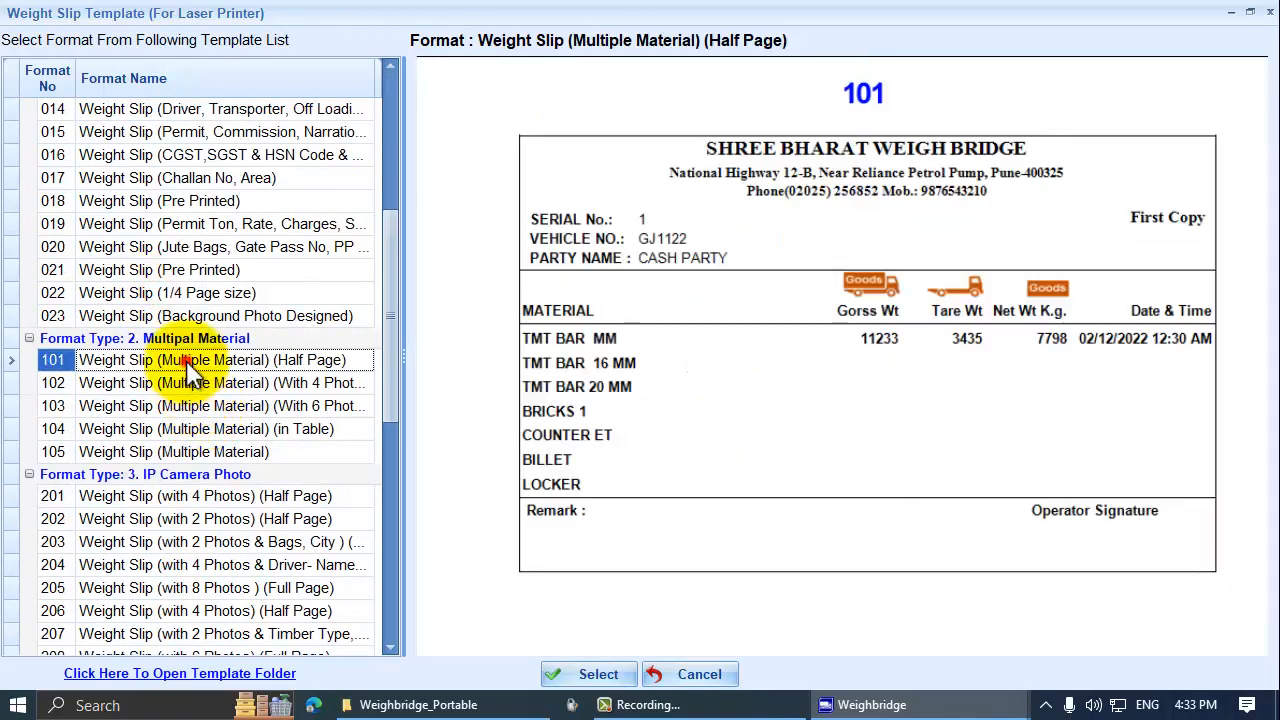
click(180, 452)
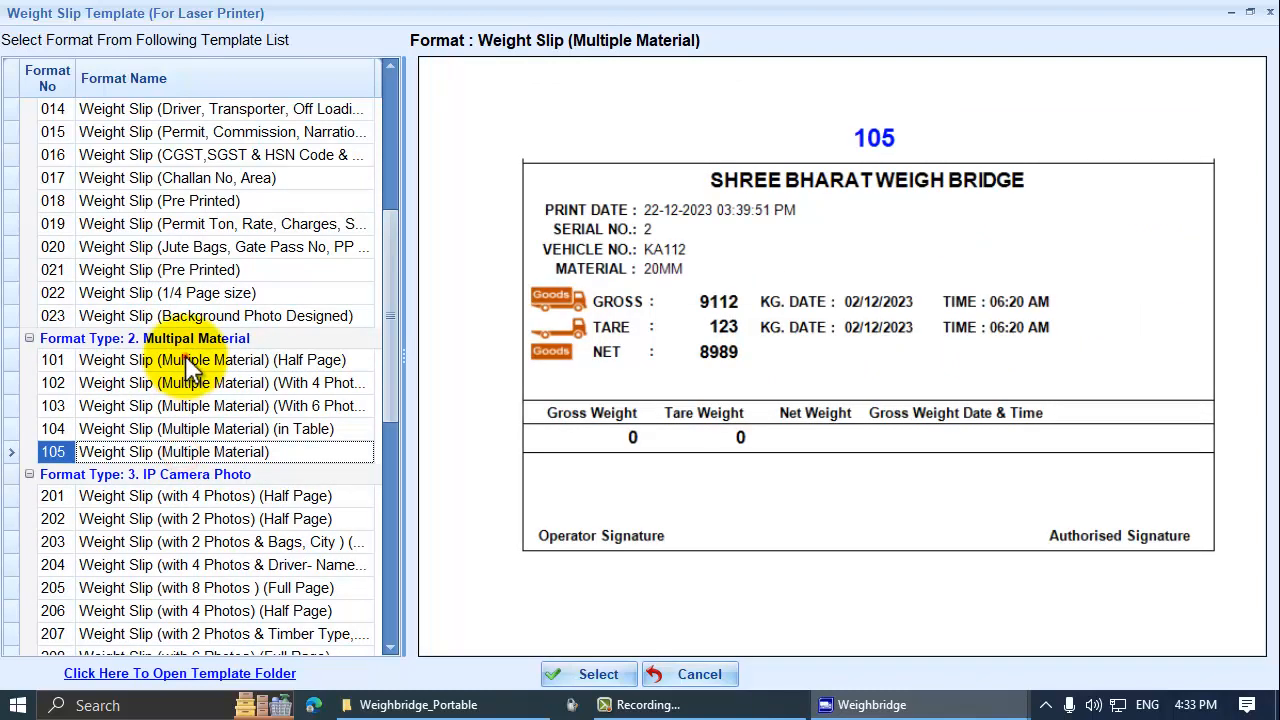
click(186, 360)
click(146, 452)
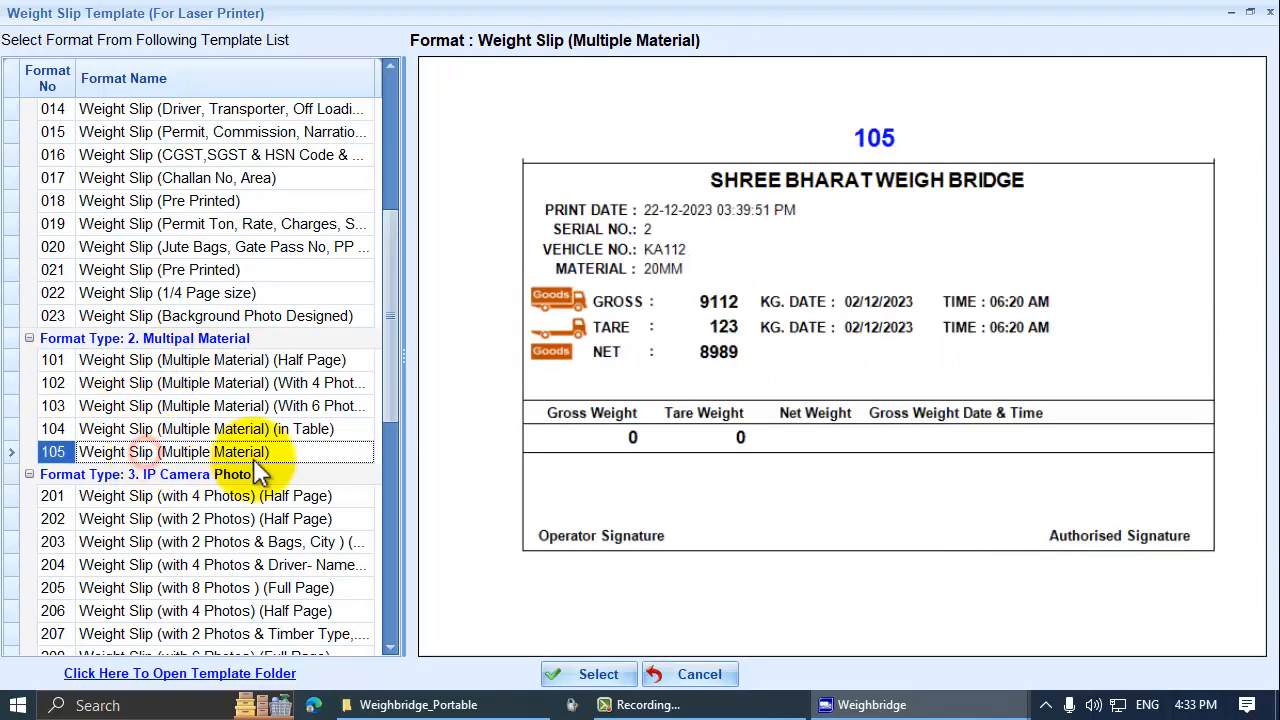
Examine the previews of IP Camera Photo templates 201, 205, 207, 209 and 212
scroll(253, 458, down, 2)
scroll(253, 458, down, 4)
scroll(255, 470, up, 1)
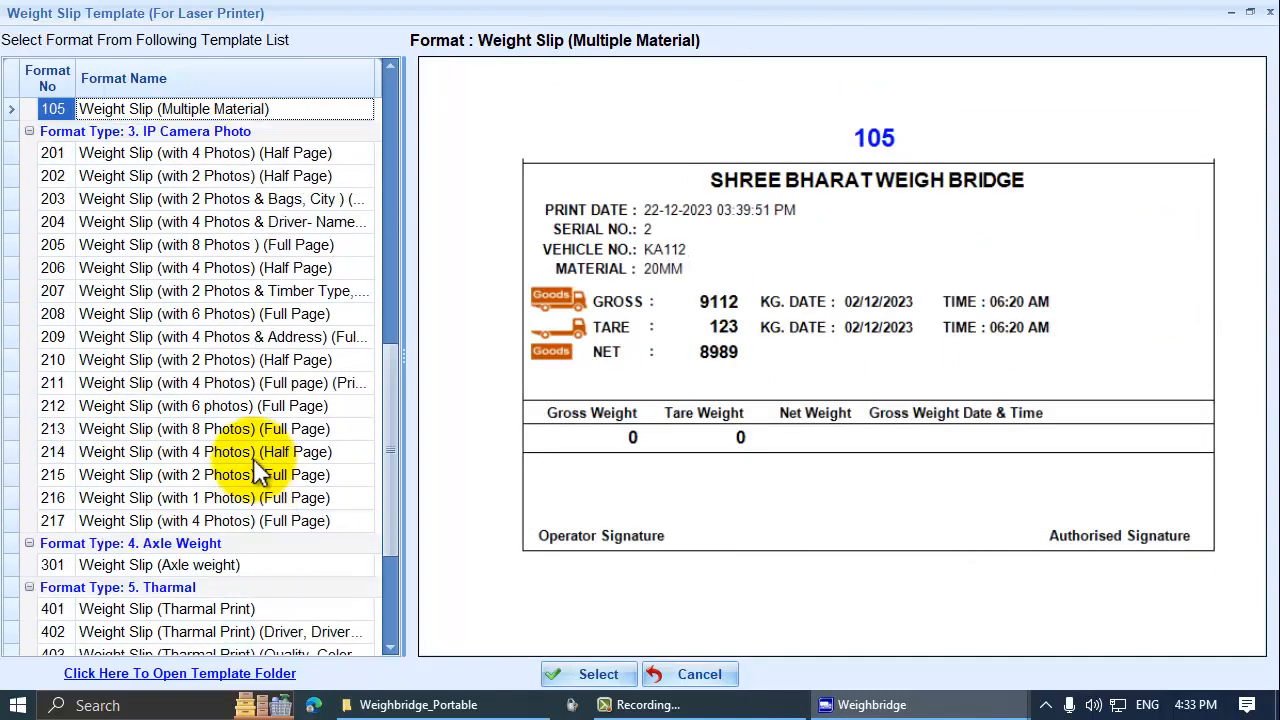
click(210, 153)
click(220, 245)
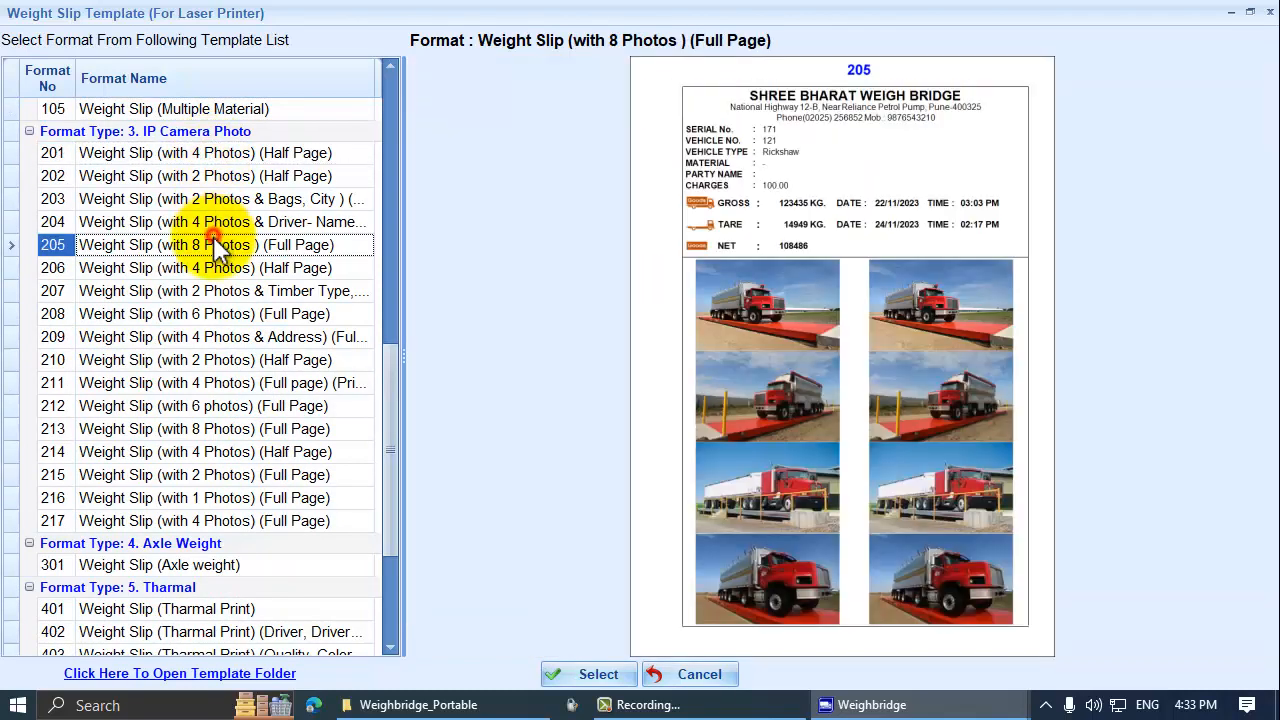
click(218, 291)
click(213, 337)
click(222, 406)
Examine the previews of Axle Weight template 301 and the thermal print templates starting from 401
scroll(223, 418, down, 3)
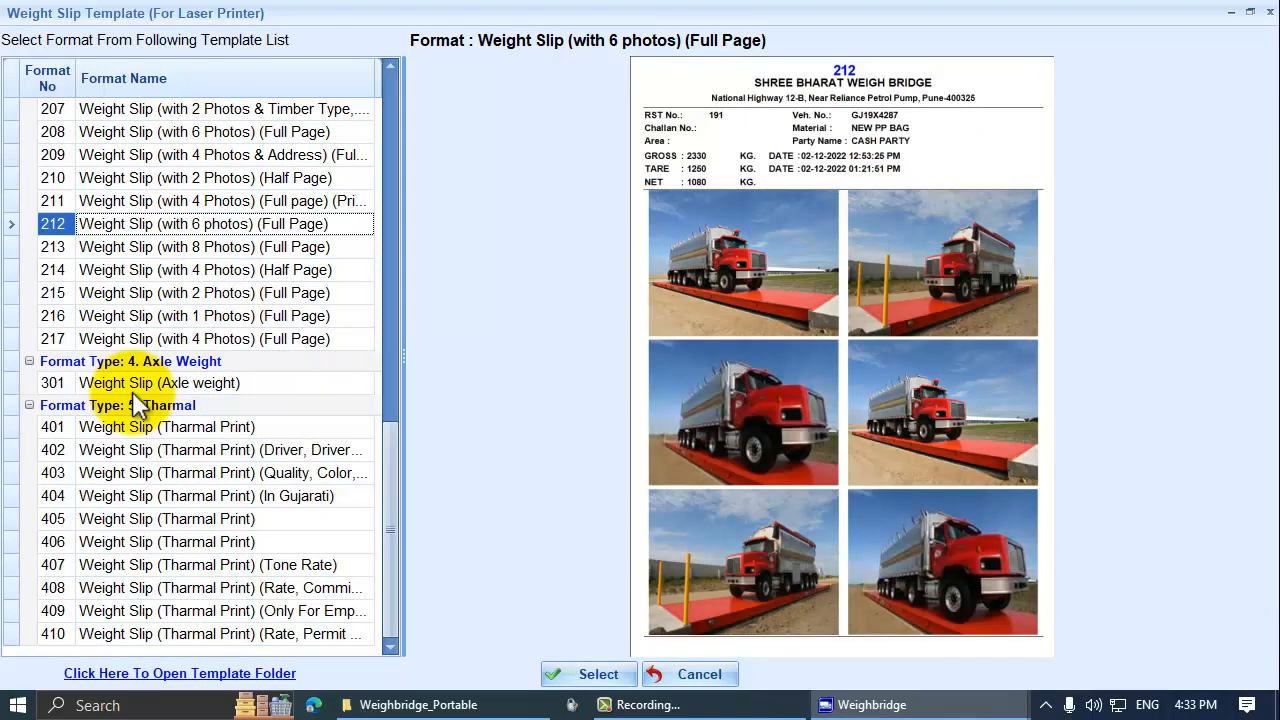
click(176, 373)
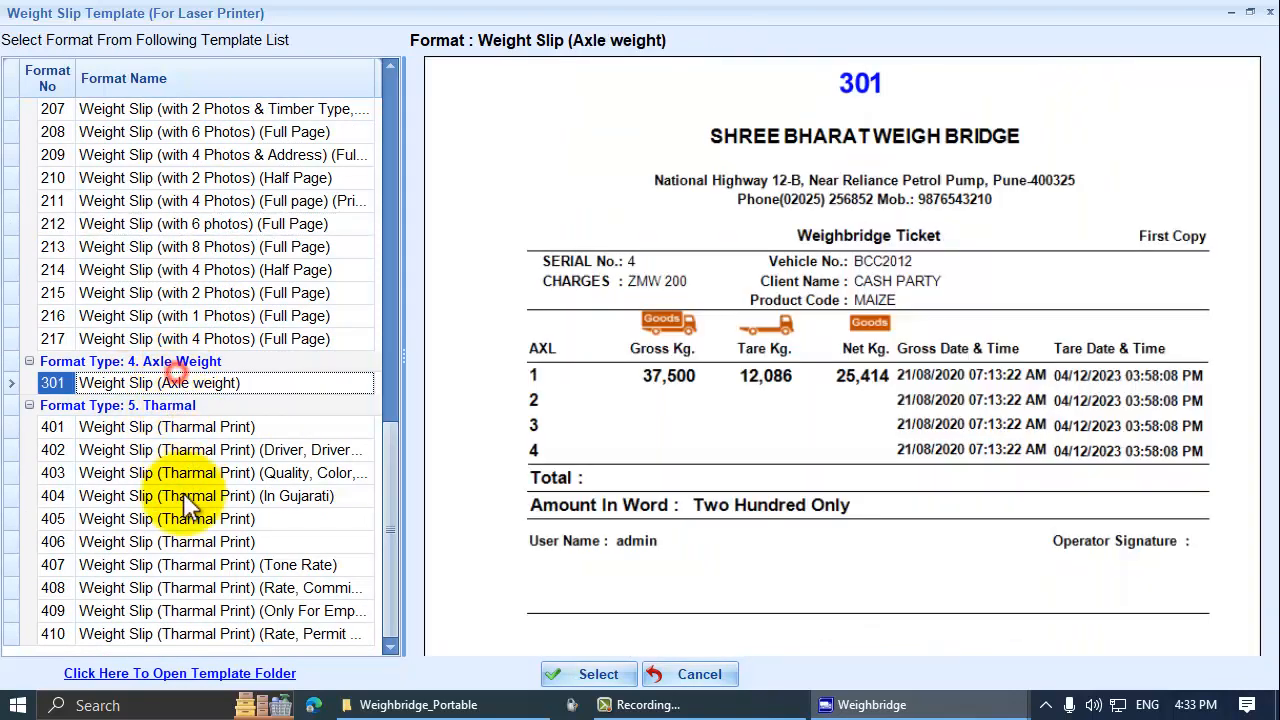
click(160, 426)
click(237, 474)
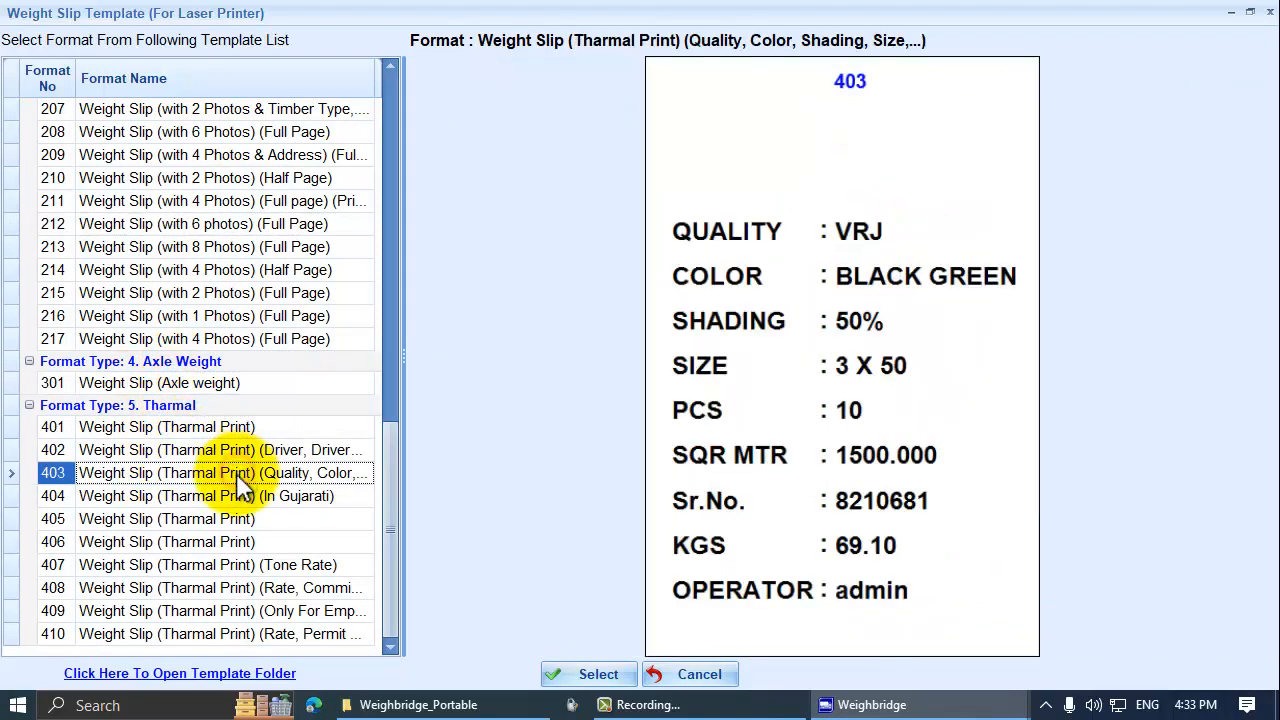
click(238, 426)
key(Down)
key(Down)
key(Down)
key(Down)
key(Down)
key(Down)
key(Down)
key(Down)
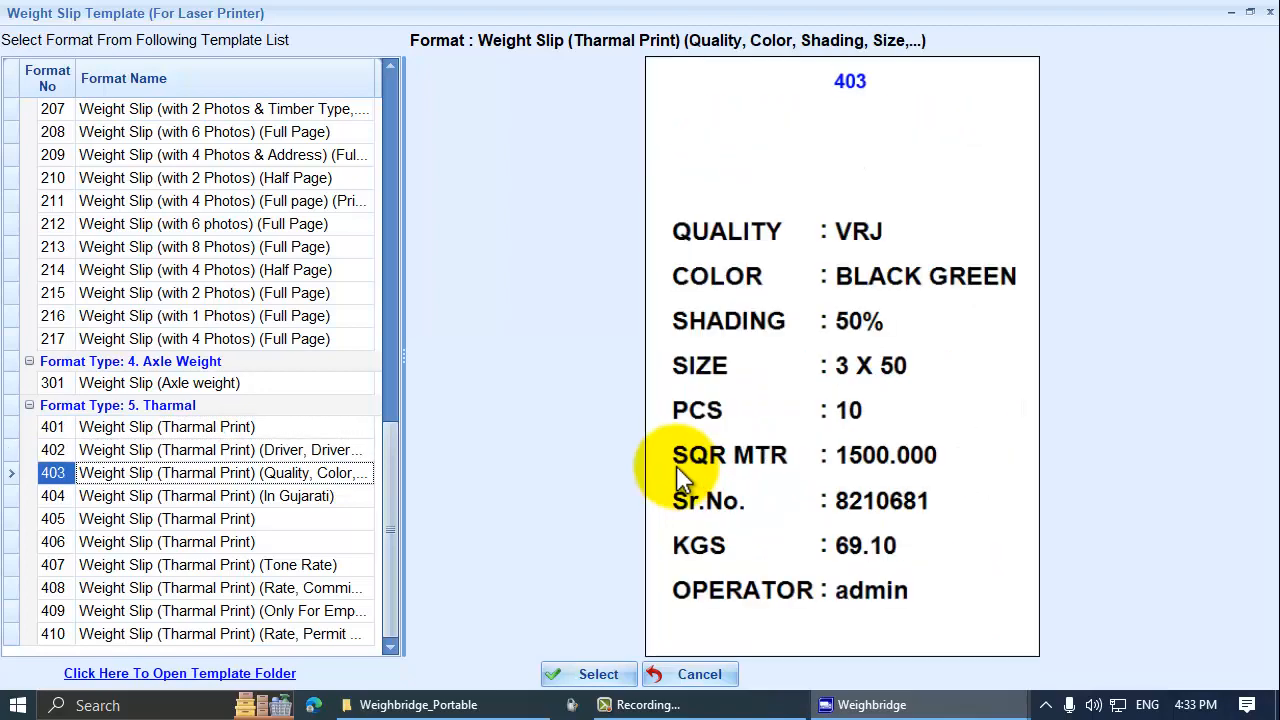
Compare several plain Weight Slip templates in the Simple group and choose template 007 for the new format
key(Home)
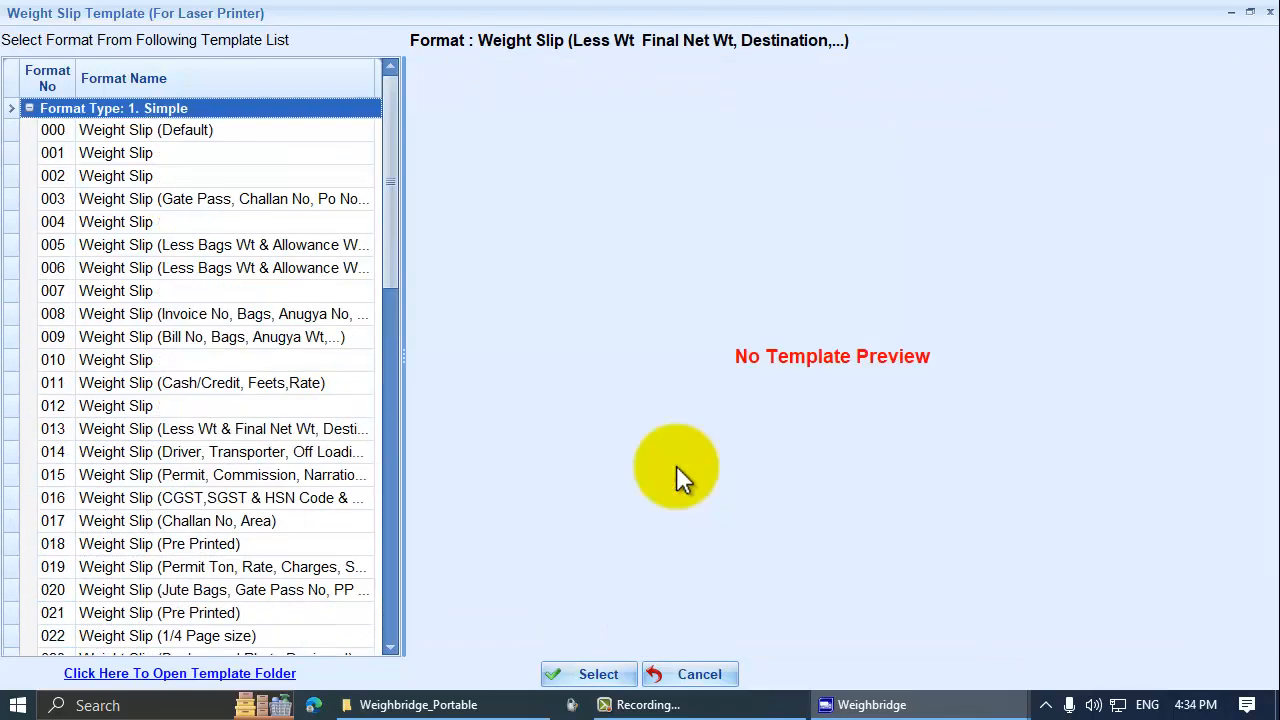
click(163, 176)
click(156, 216)
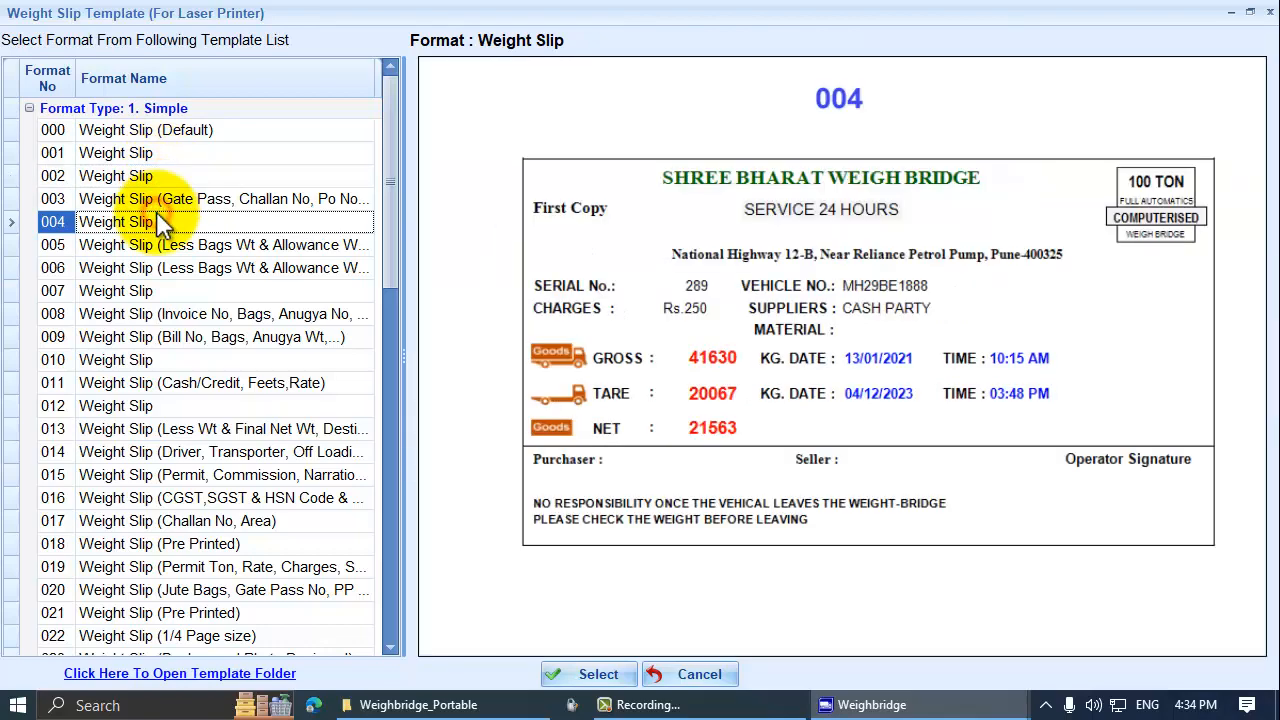
click(165, 154)
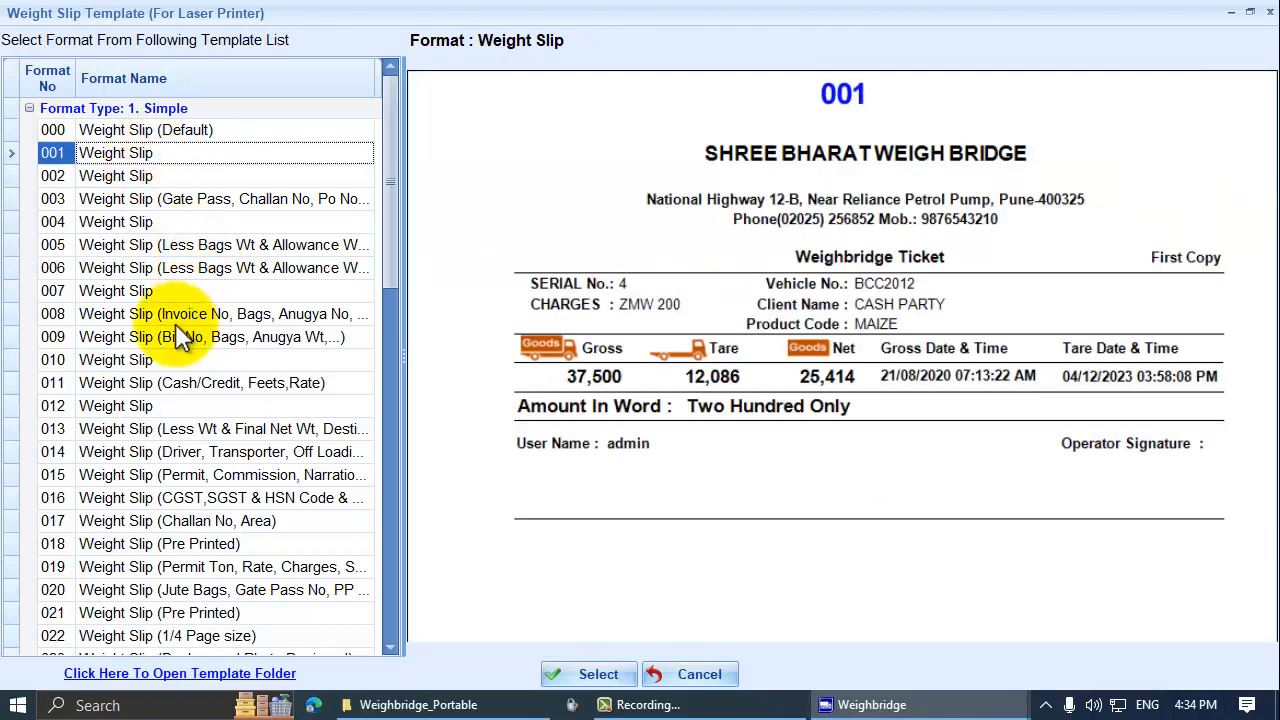
click(171, 360)
click(157, 291)
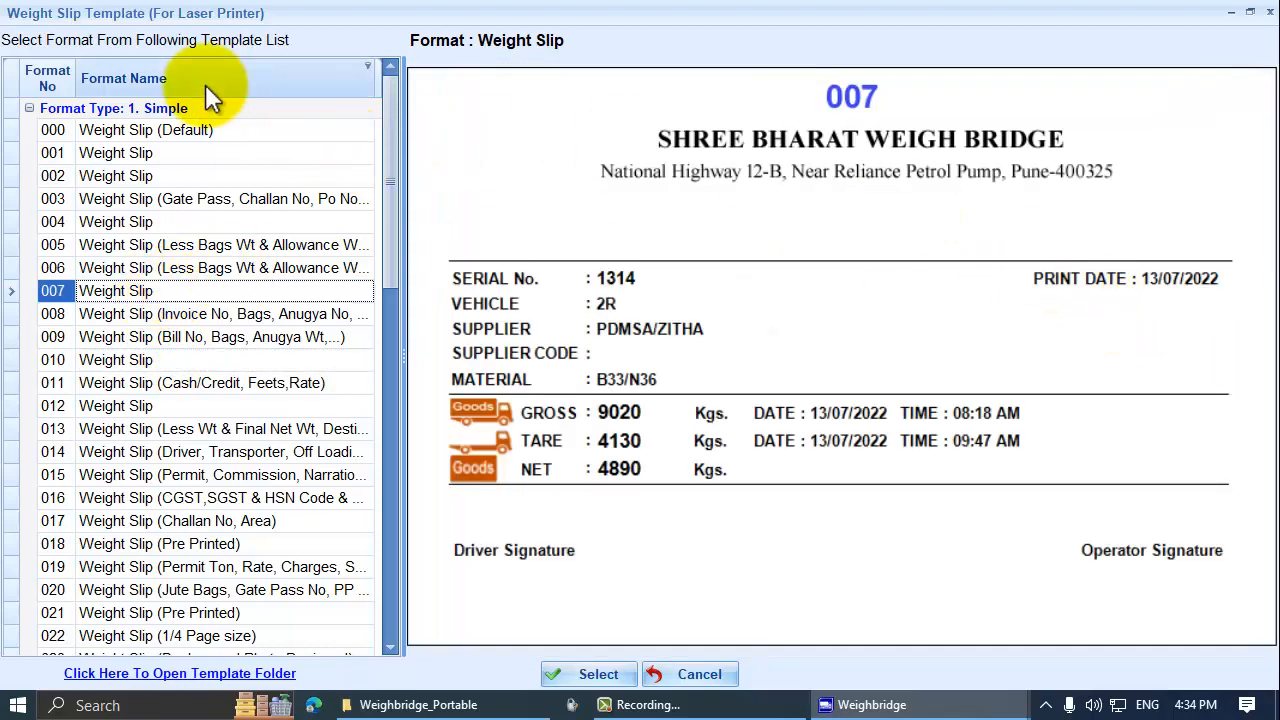
click(585, 676)
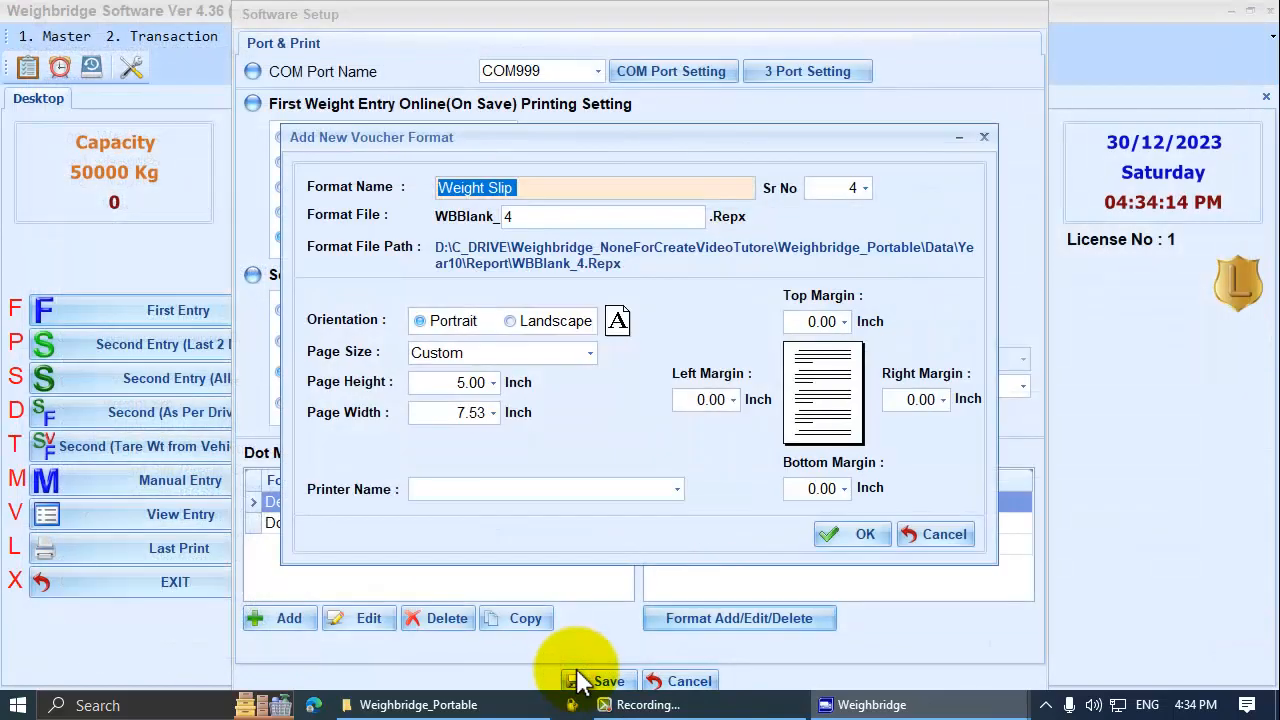
Name the new voucher format Weight Slip New and create it with the preset page size and margins
click(545, 189)
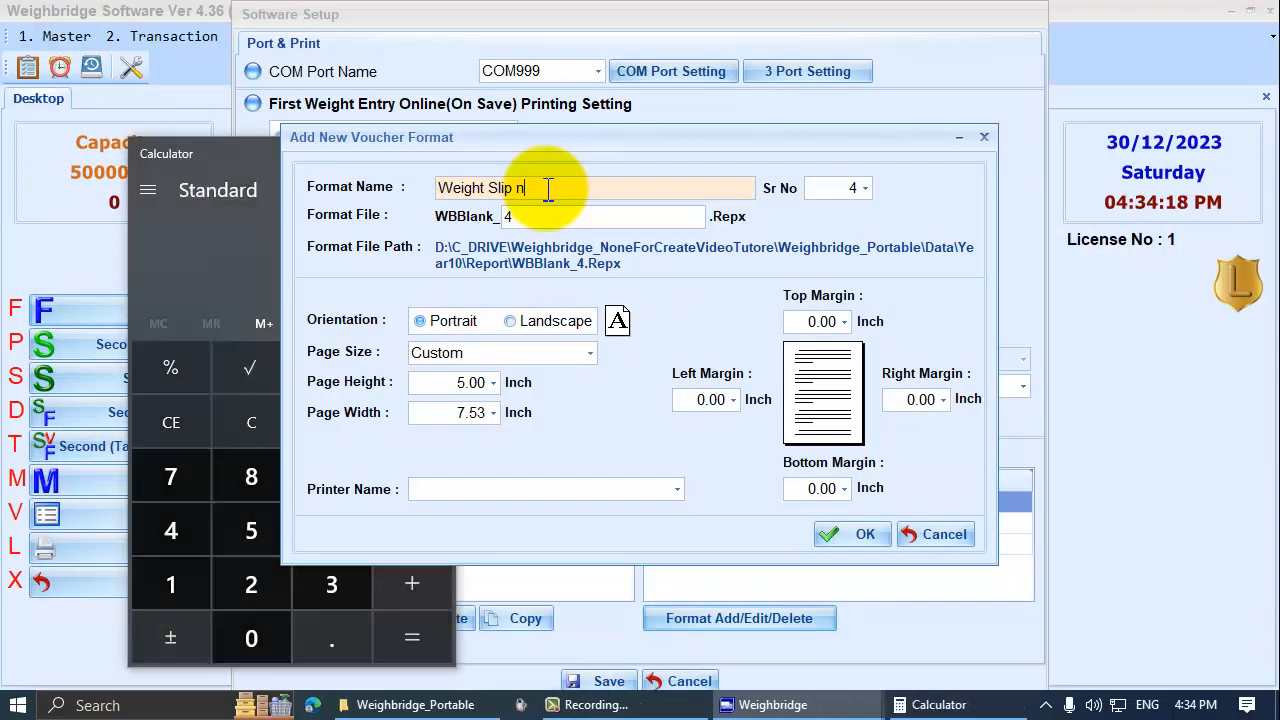
click(547, 184)
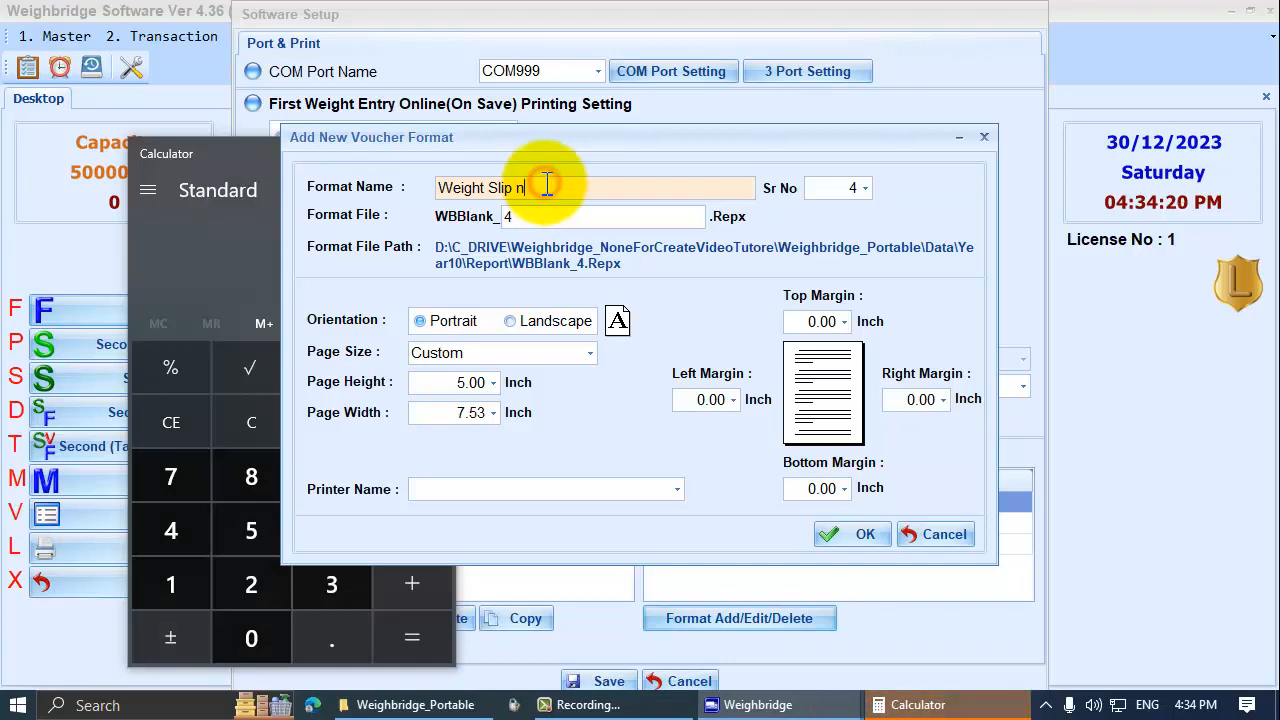
key(BackSpace)
key(BackSpace)
text(New)
click(868, 533)
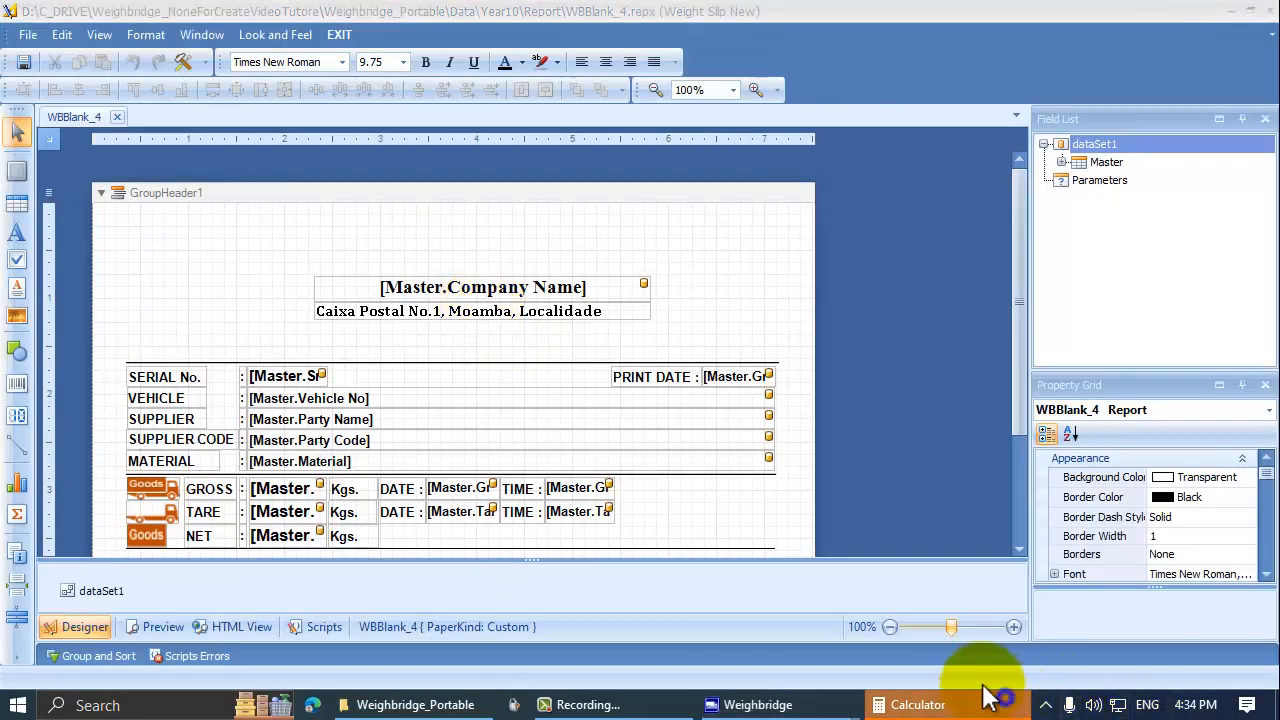
Close the stray Calculator window and look over the new slip's layout in the report designer
right_click(988, 697)
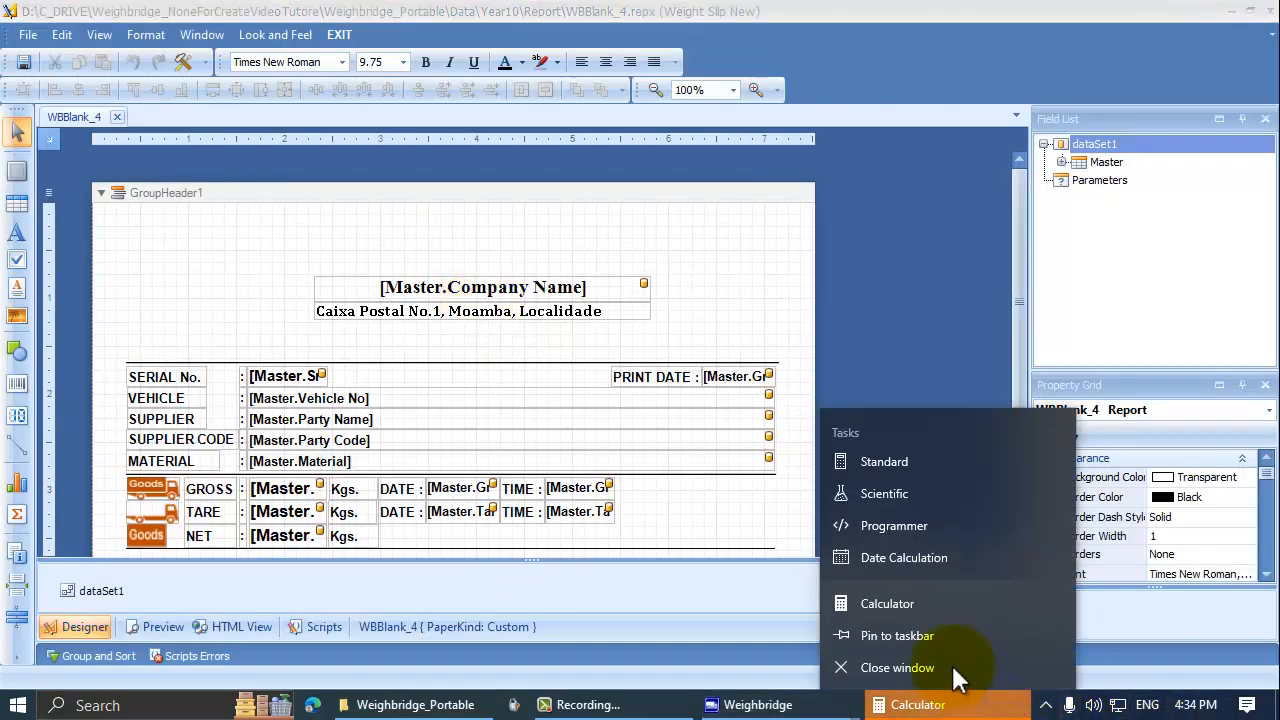
click(958, 672)
scroll(917, 356, down, 3)
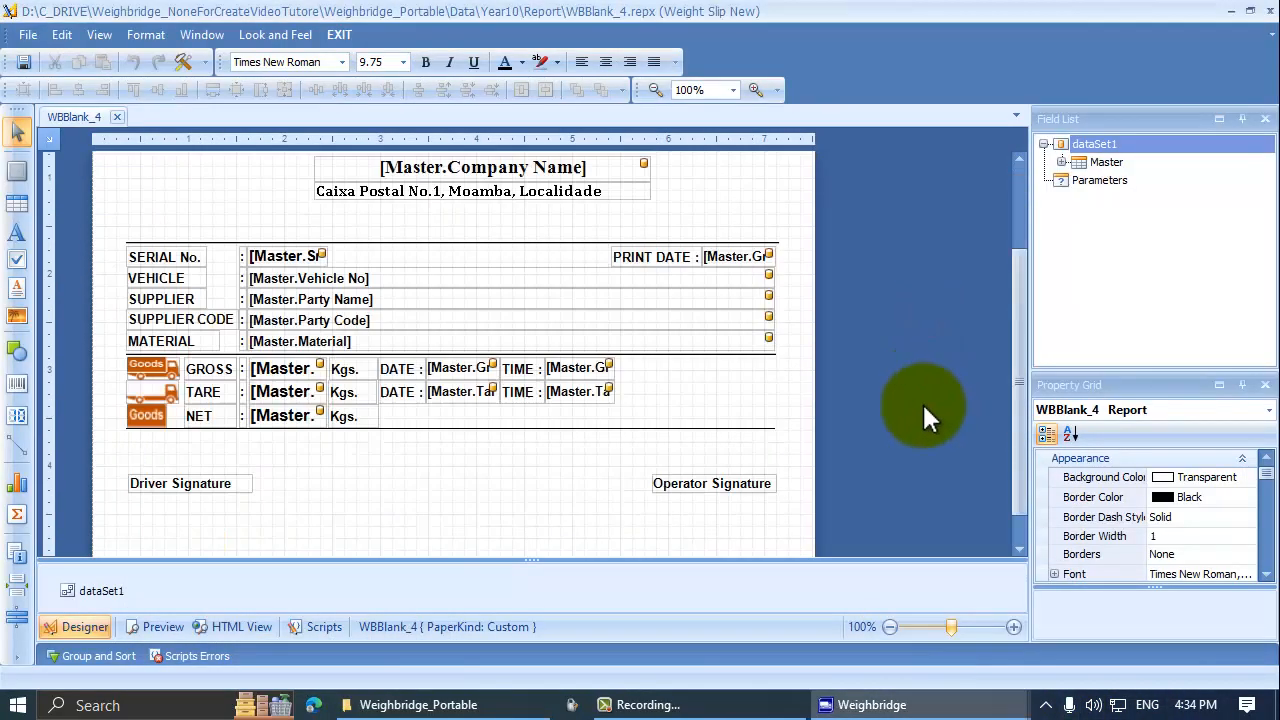
scroll(917, 399, up, 3)
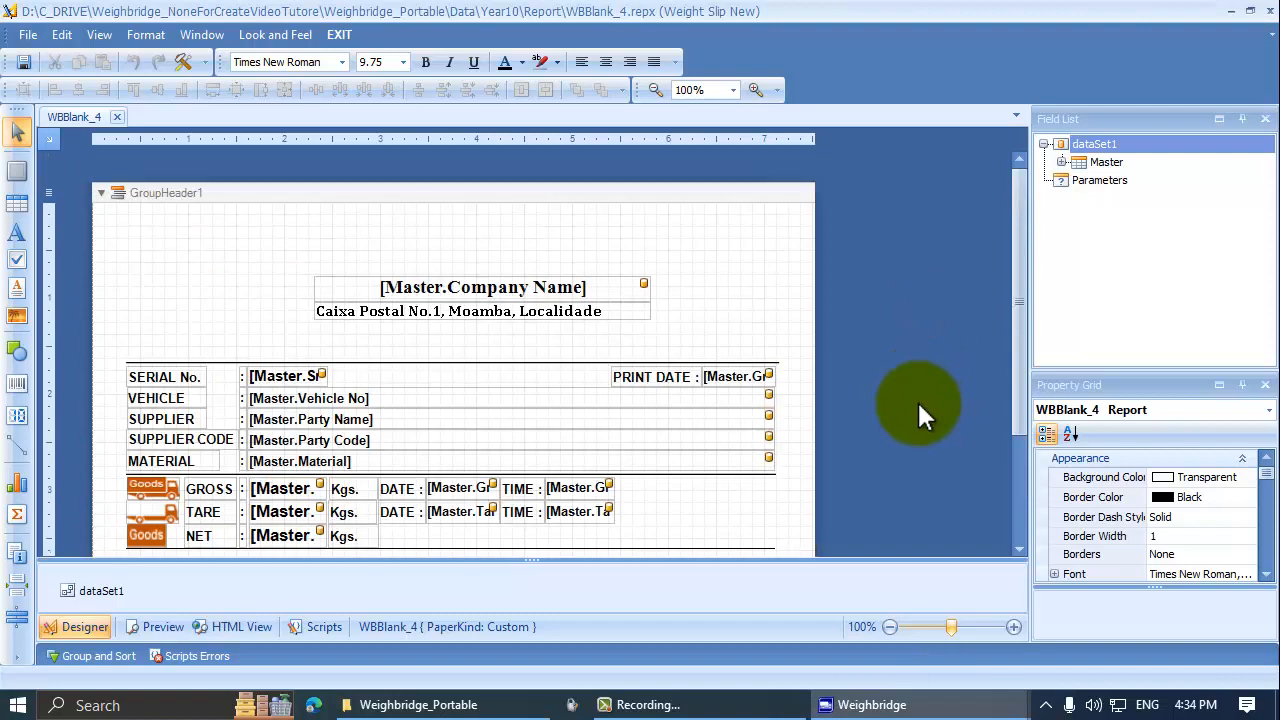
Close the report designer, preview the Weight Slip New voucher format with entry data, and close the preview
scroll(917, 399, down, 3)
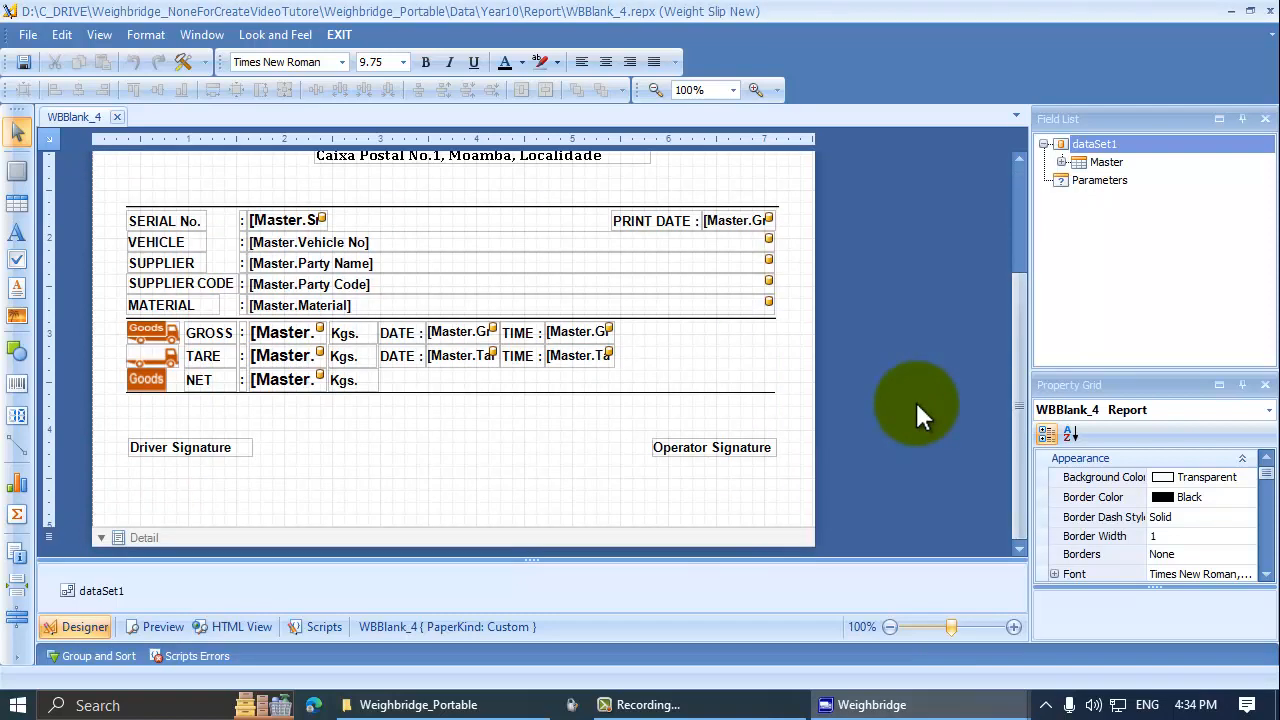
click(1268, 12)
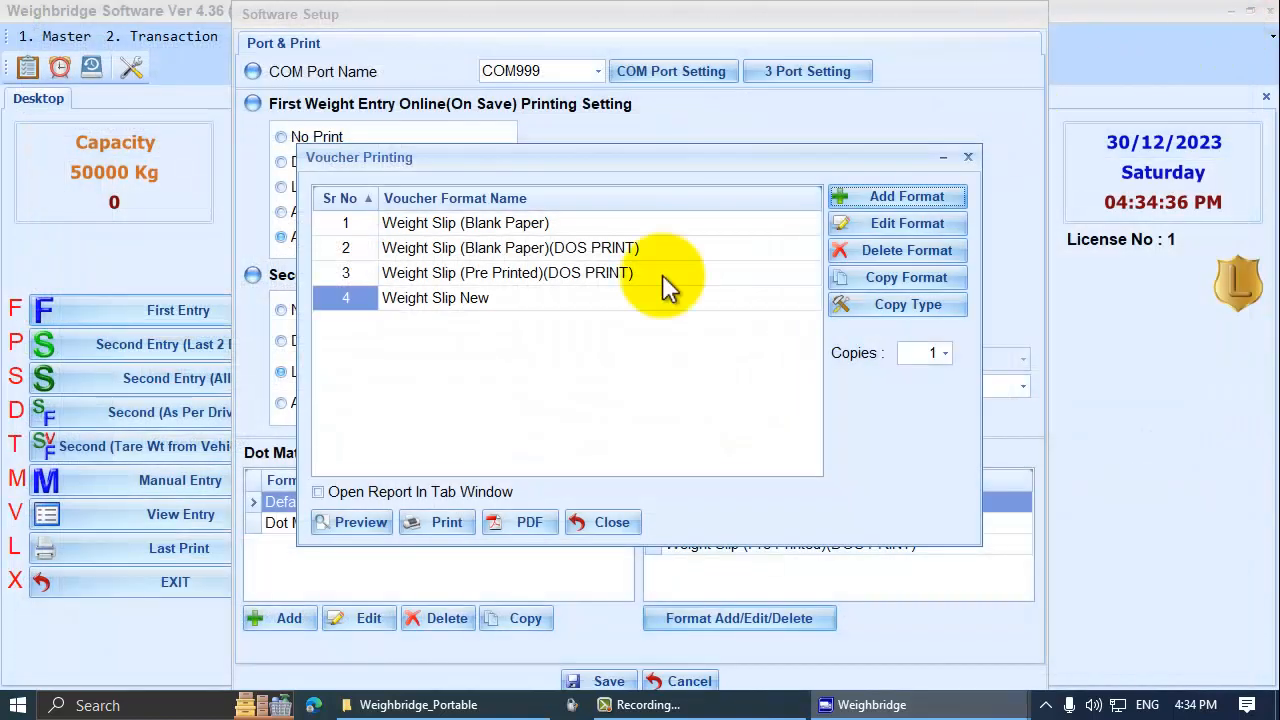
click(440, 300)
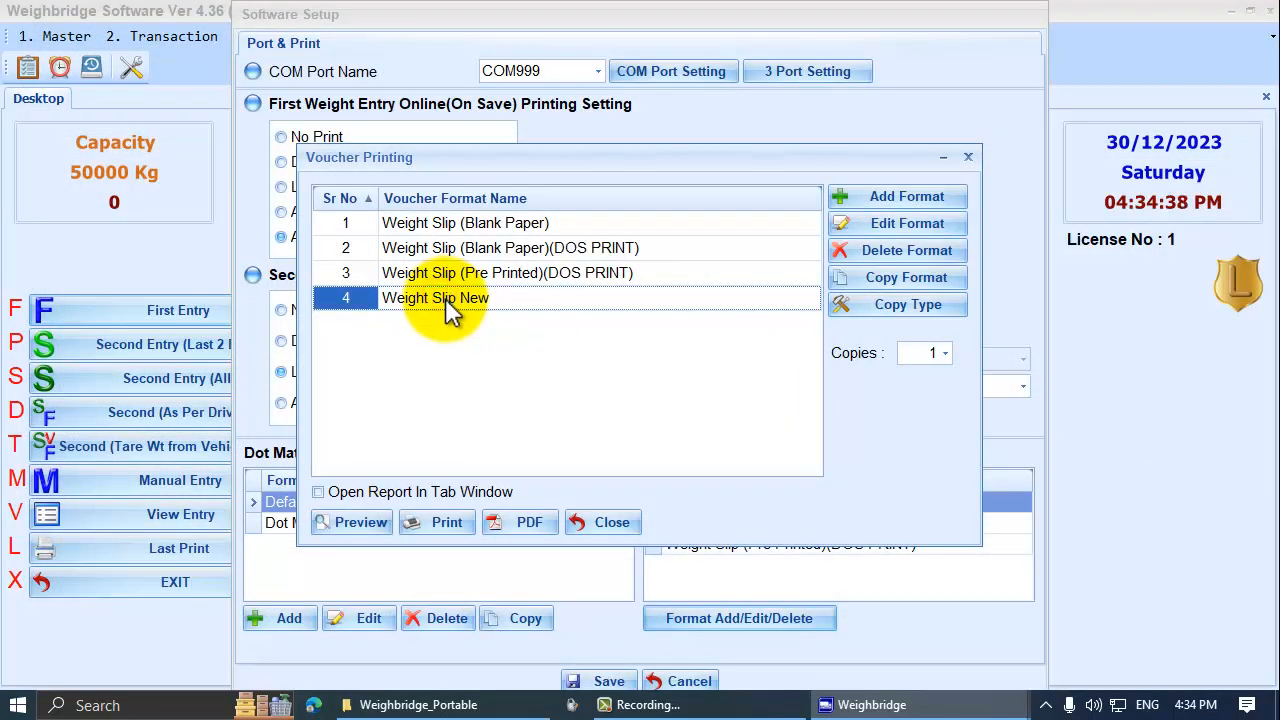
click(459, 296)
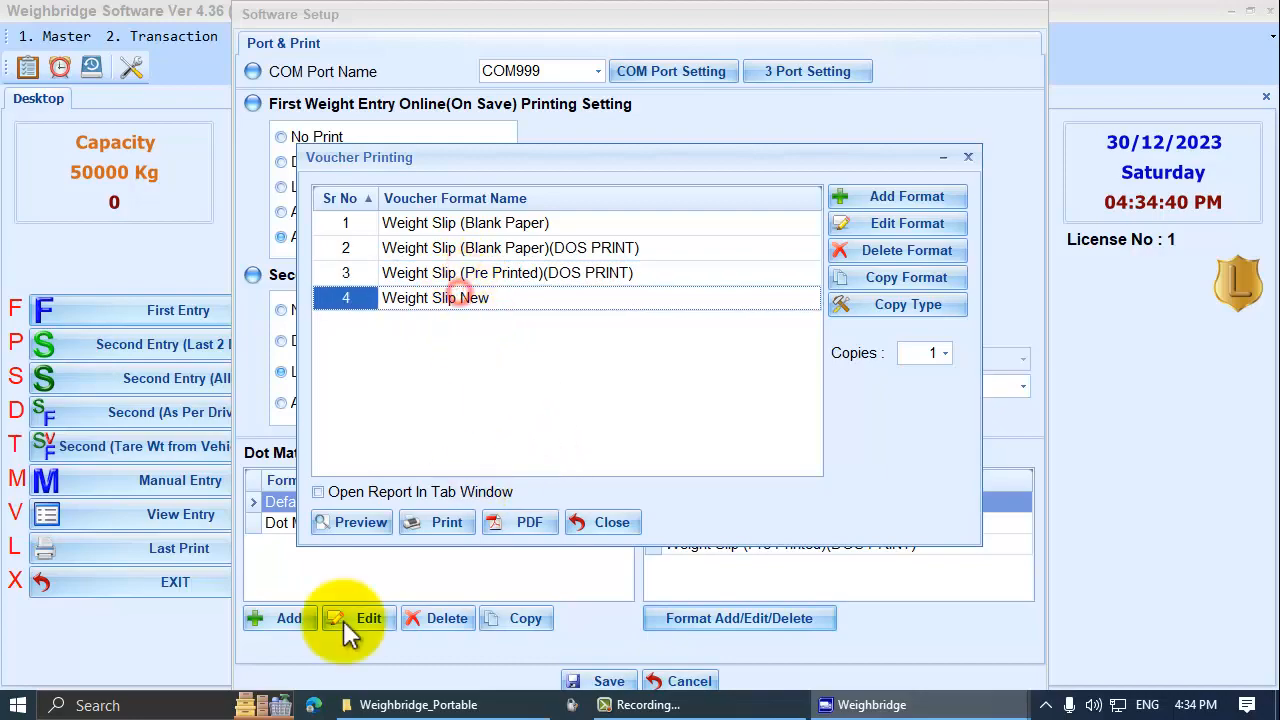
click(333, 521)
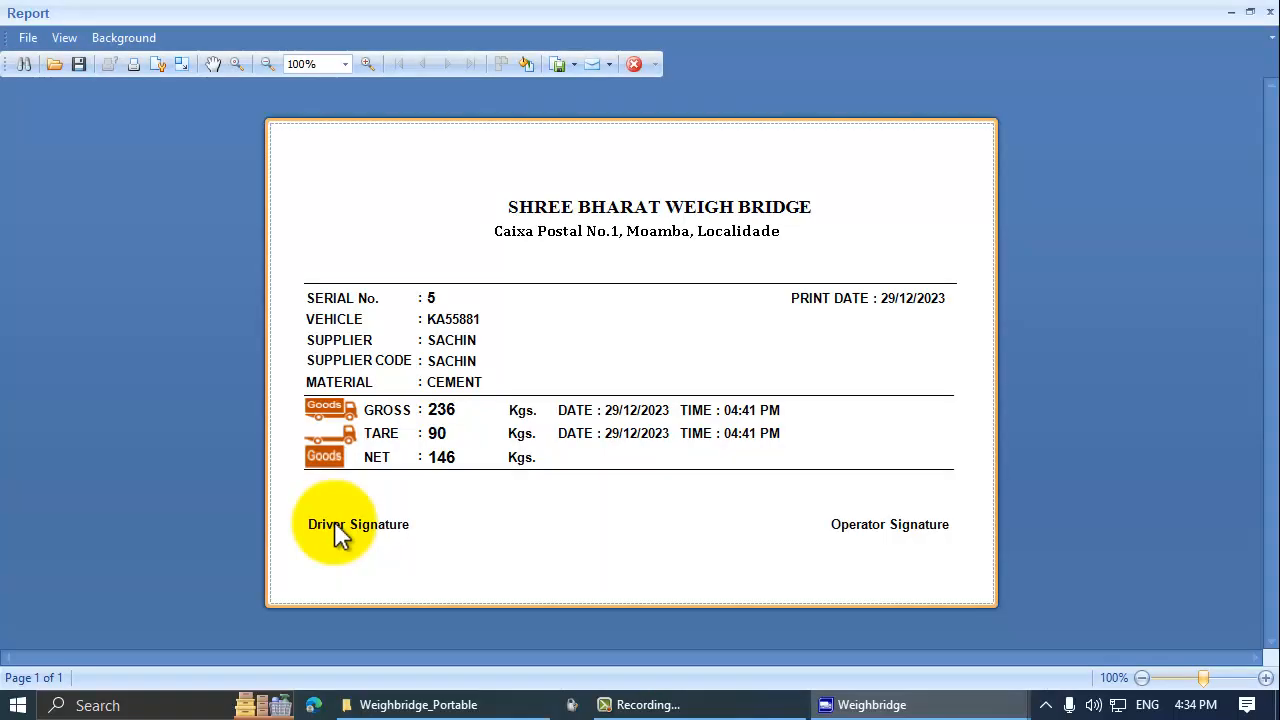
click(634, 64)
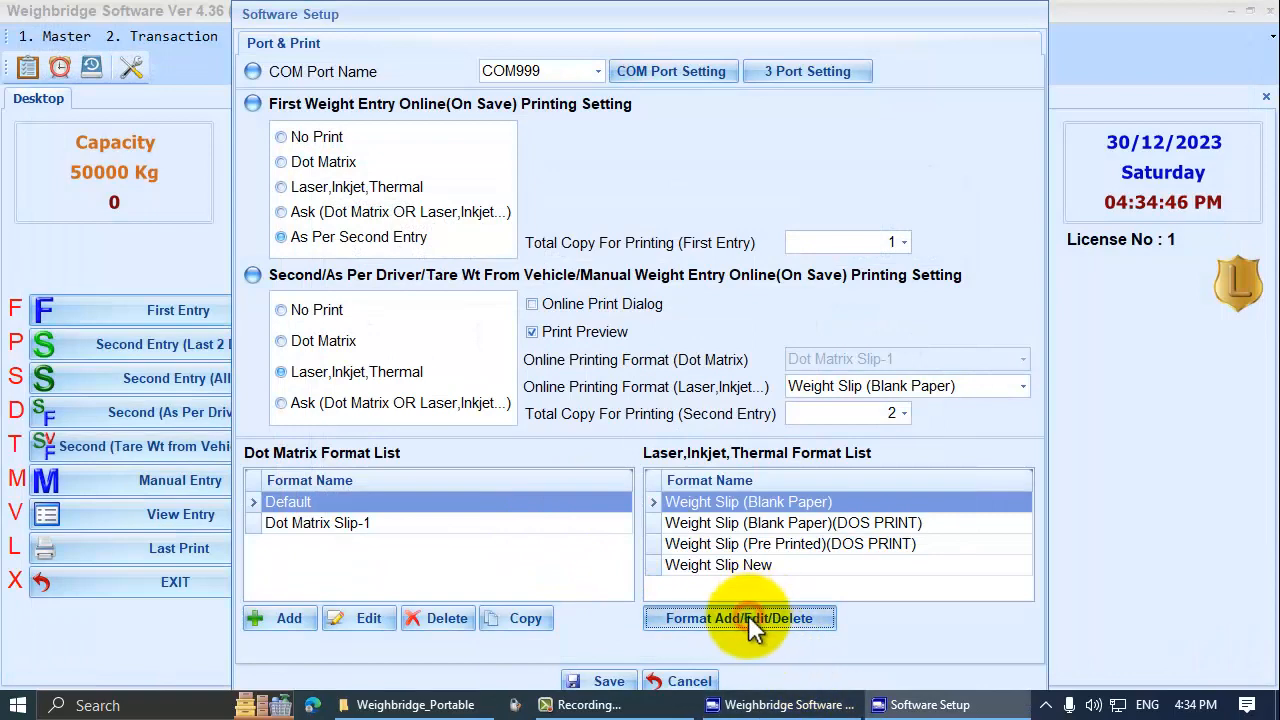
Check the voucher format list and set the online Laser, Inkjet printing format for second weight entries to Weight Slip New
click(749, 615)
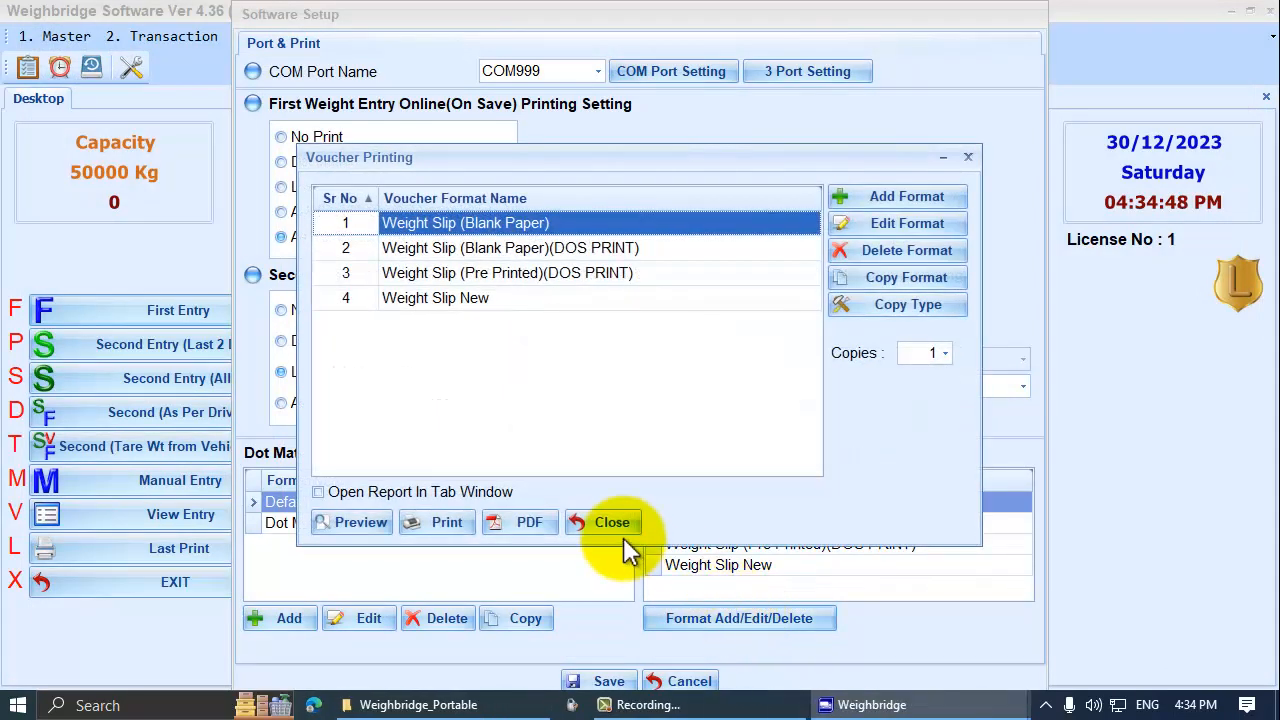
click(609, 521)
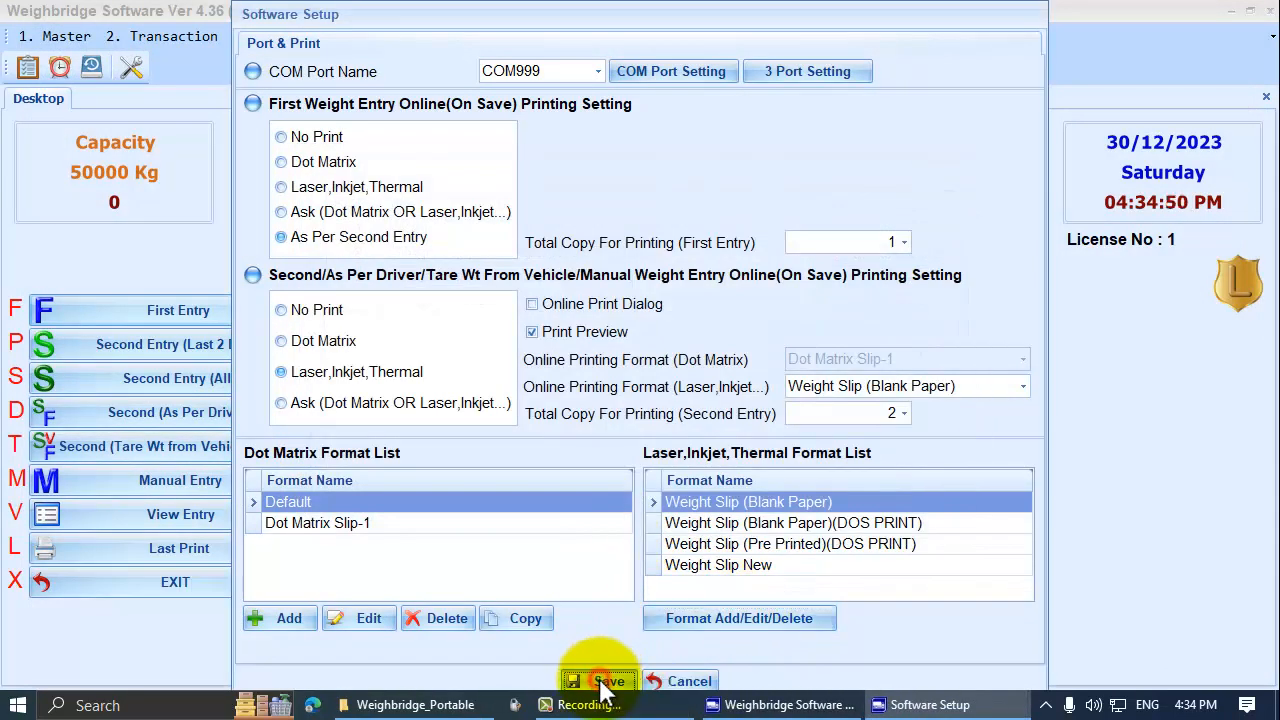
click(1016, 387)
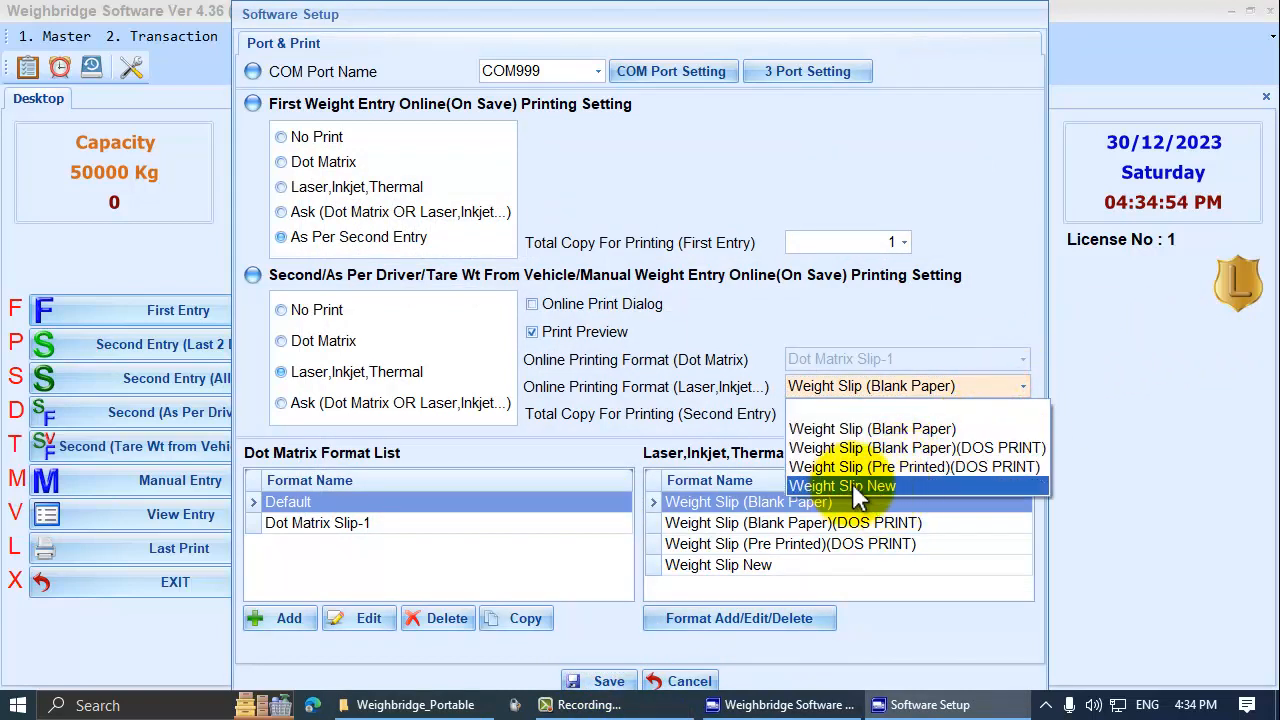
click(871, 486)
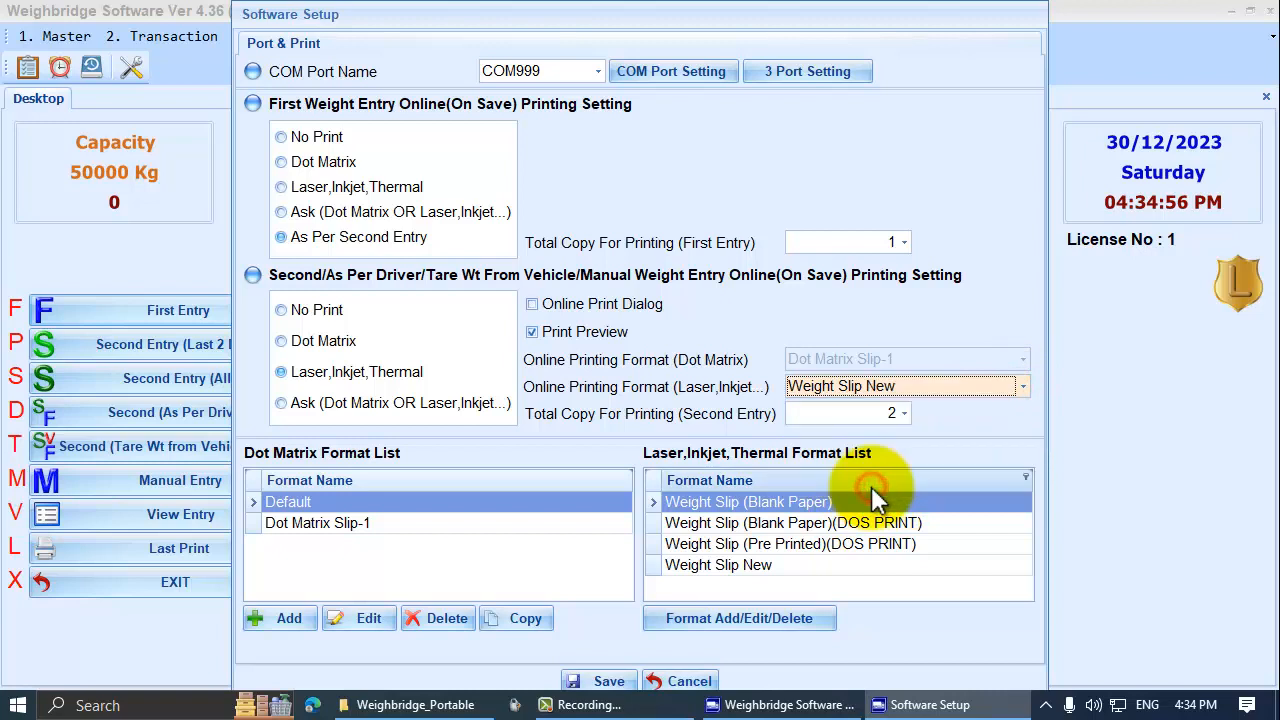
click(325, 375)
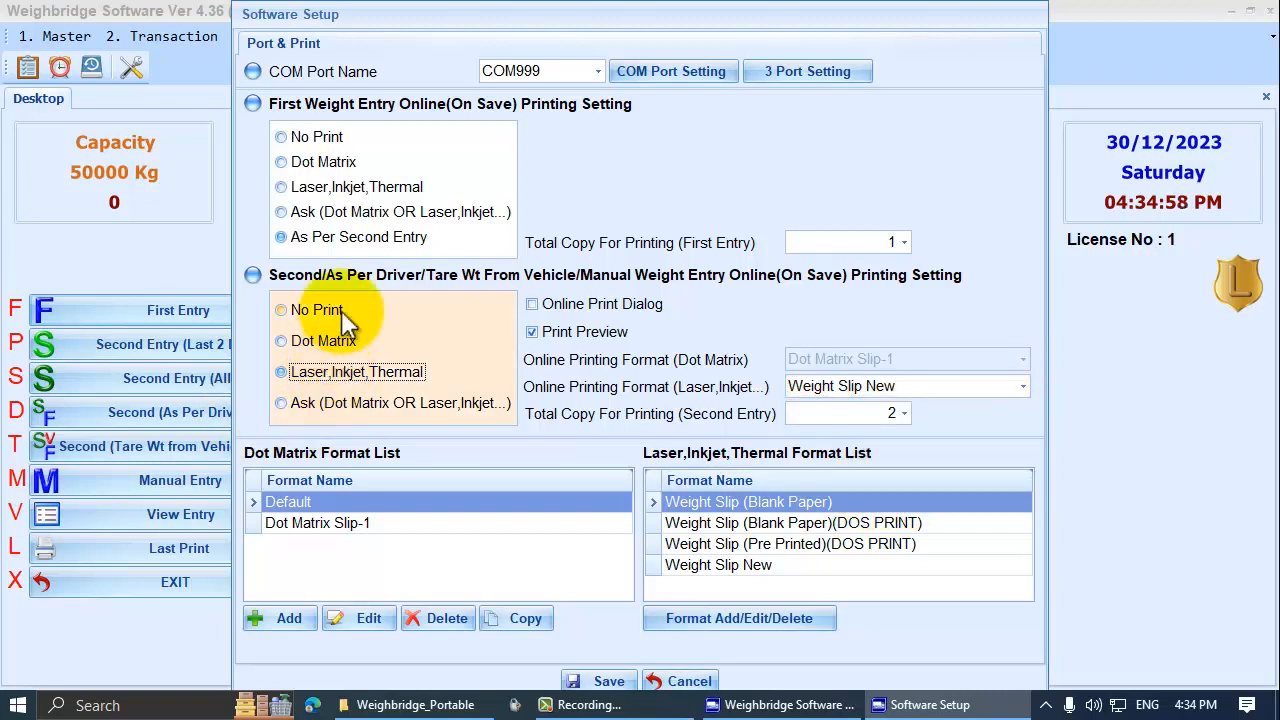
click(967, 385)
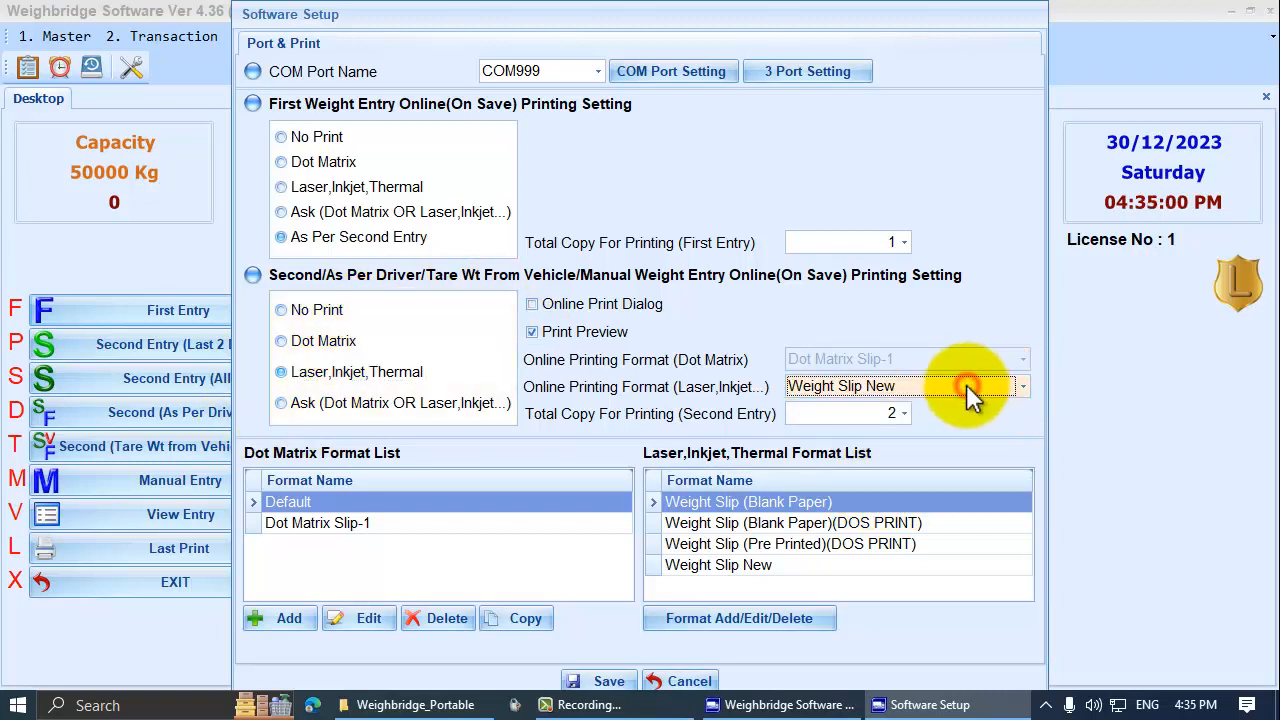
click(967, 385)
click(967, 385)
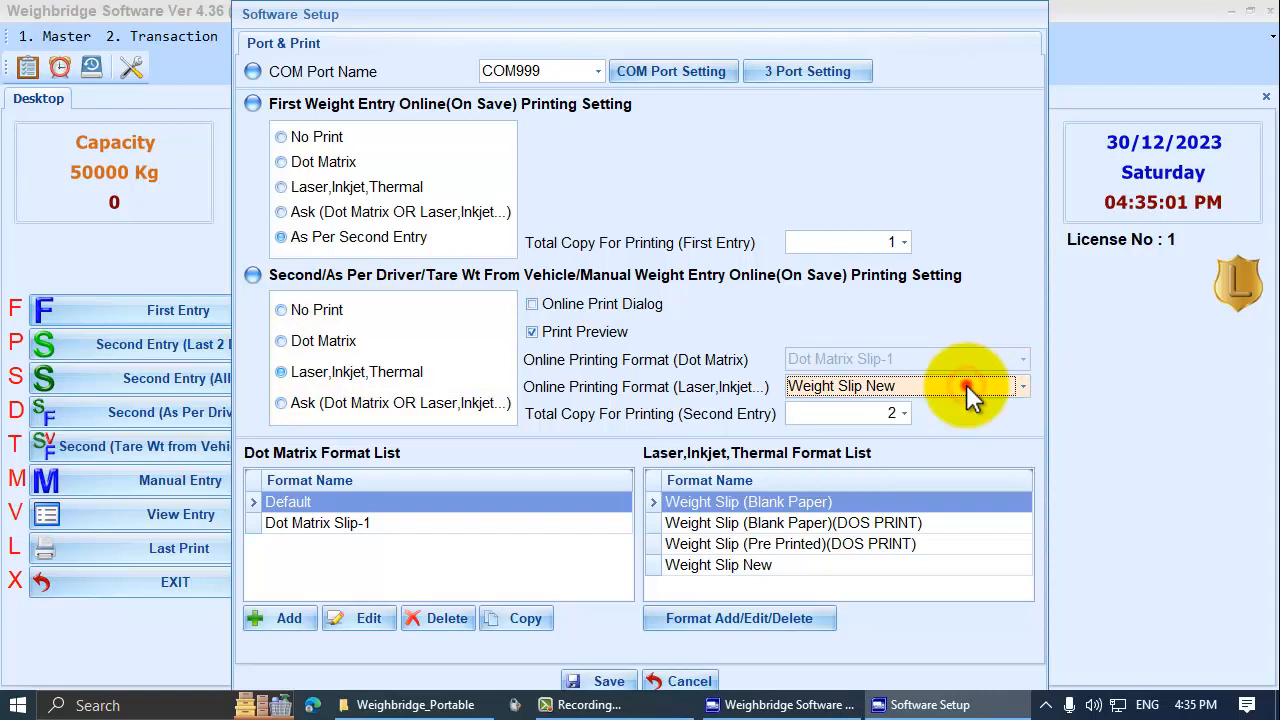
Keep Print Preview enabled for second weight entries and save the port and print settings
click(541, 326)
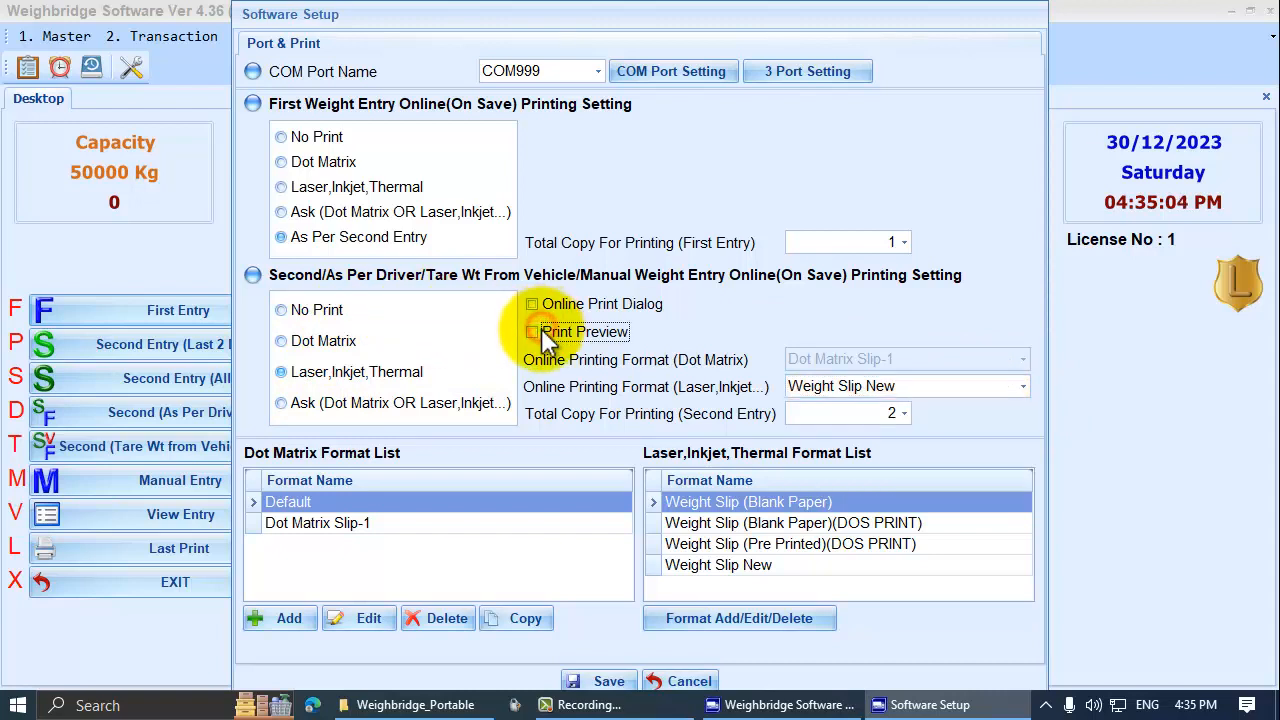
click(540, 330)
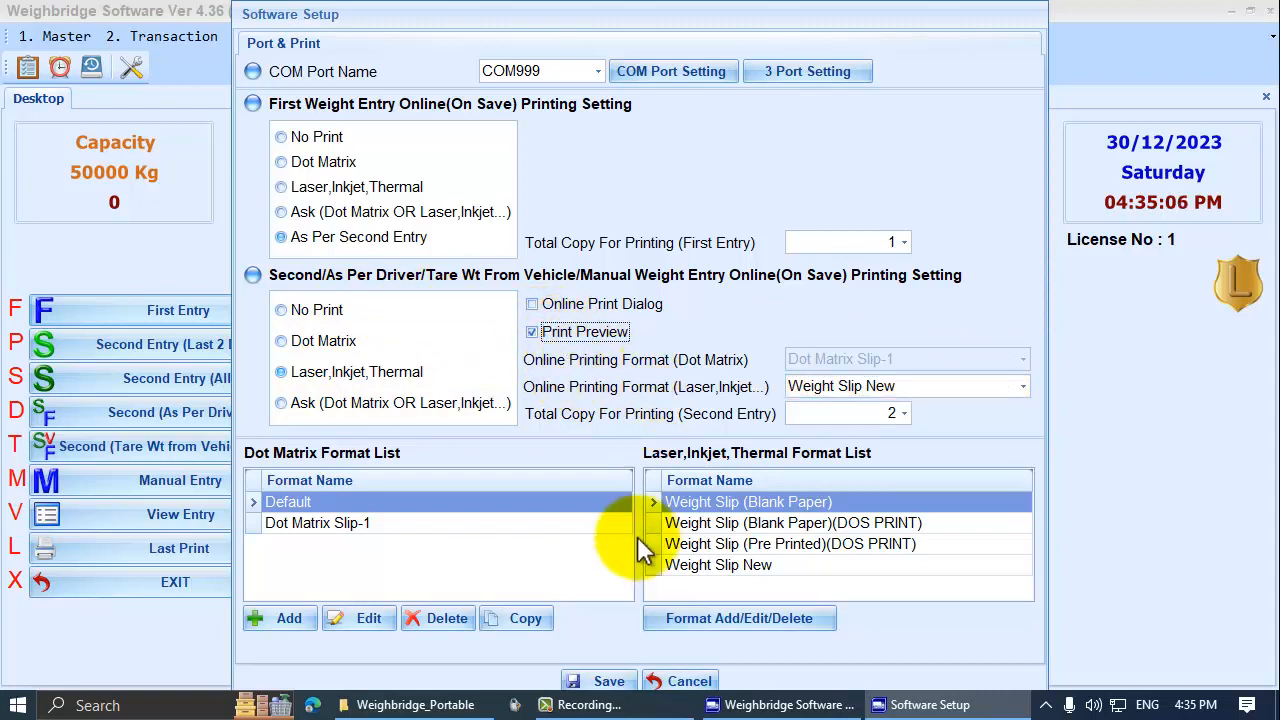
click(590, 679)
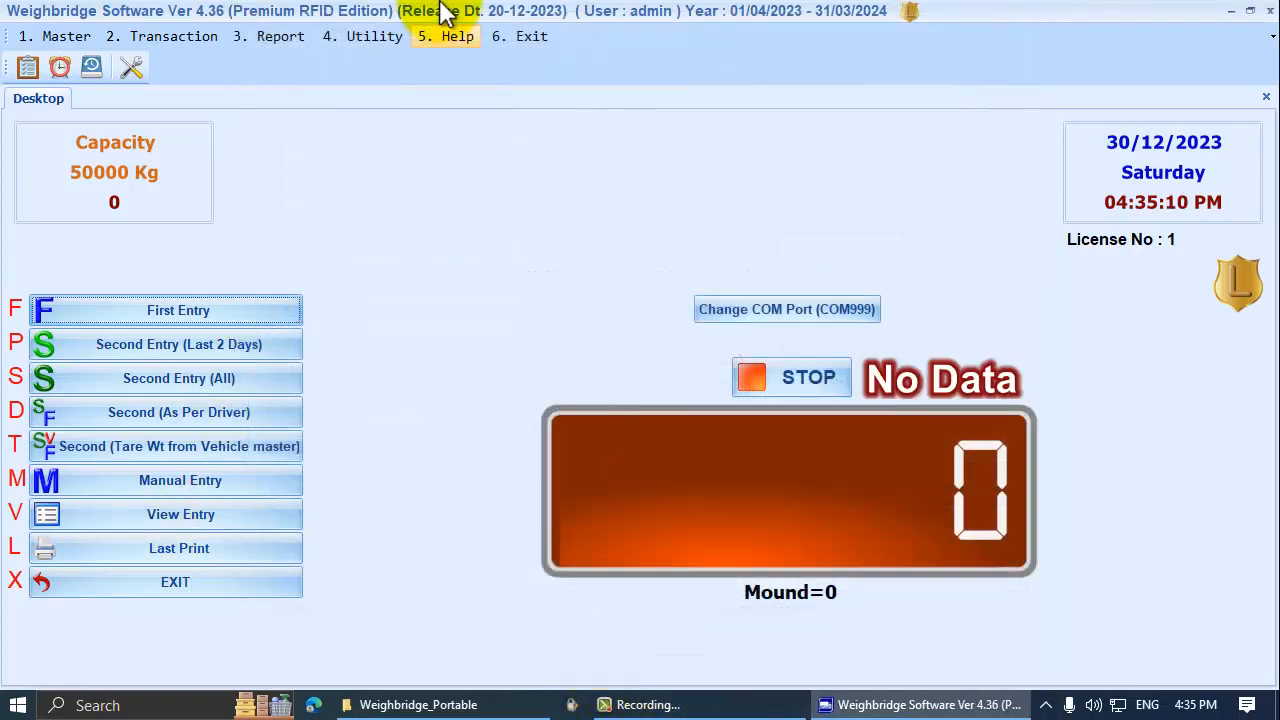
Open the saved weight entries for viewing and bring up the laser print formats for serial number 5
click(365, 36)
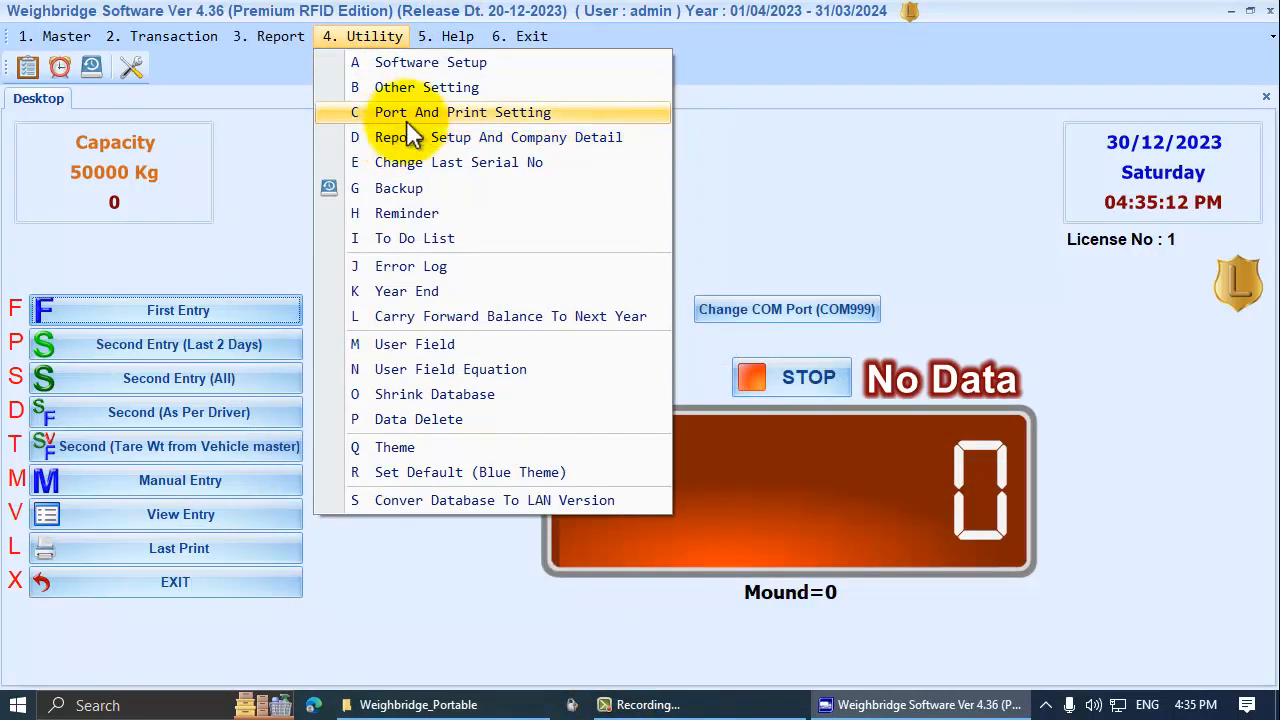
click(386, 571)
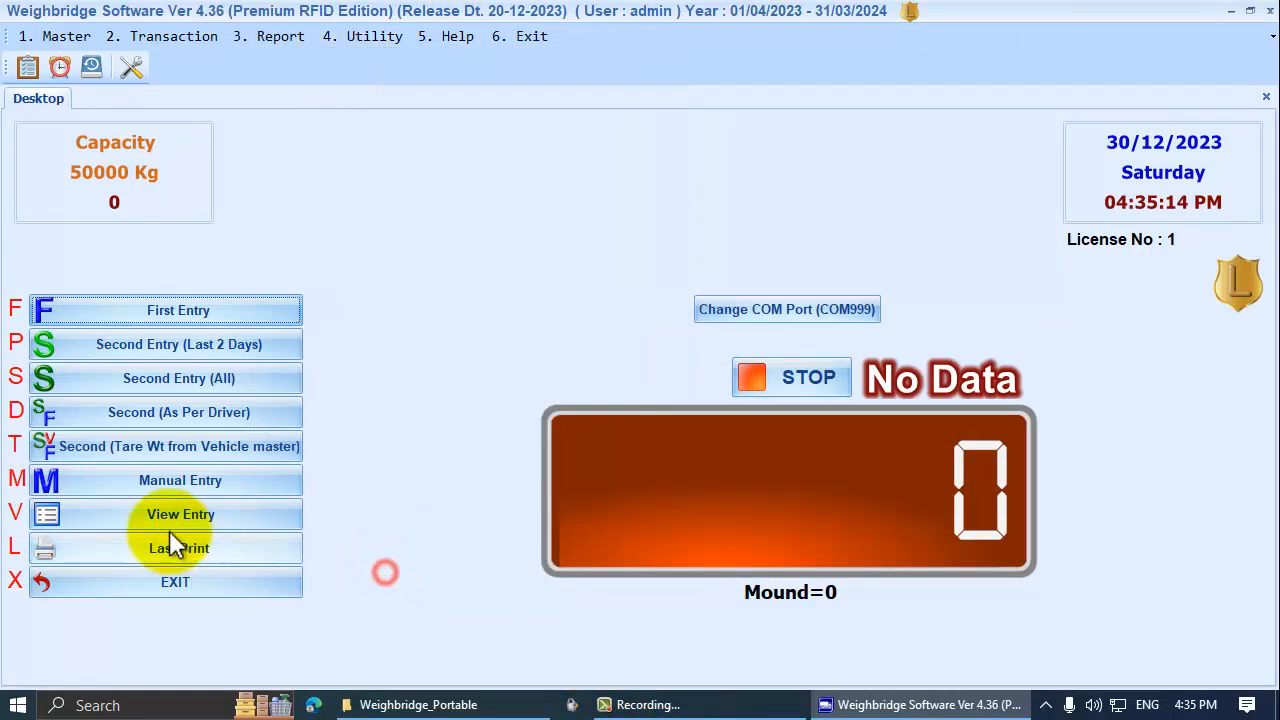
click(172, 515)
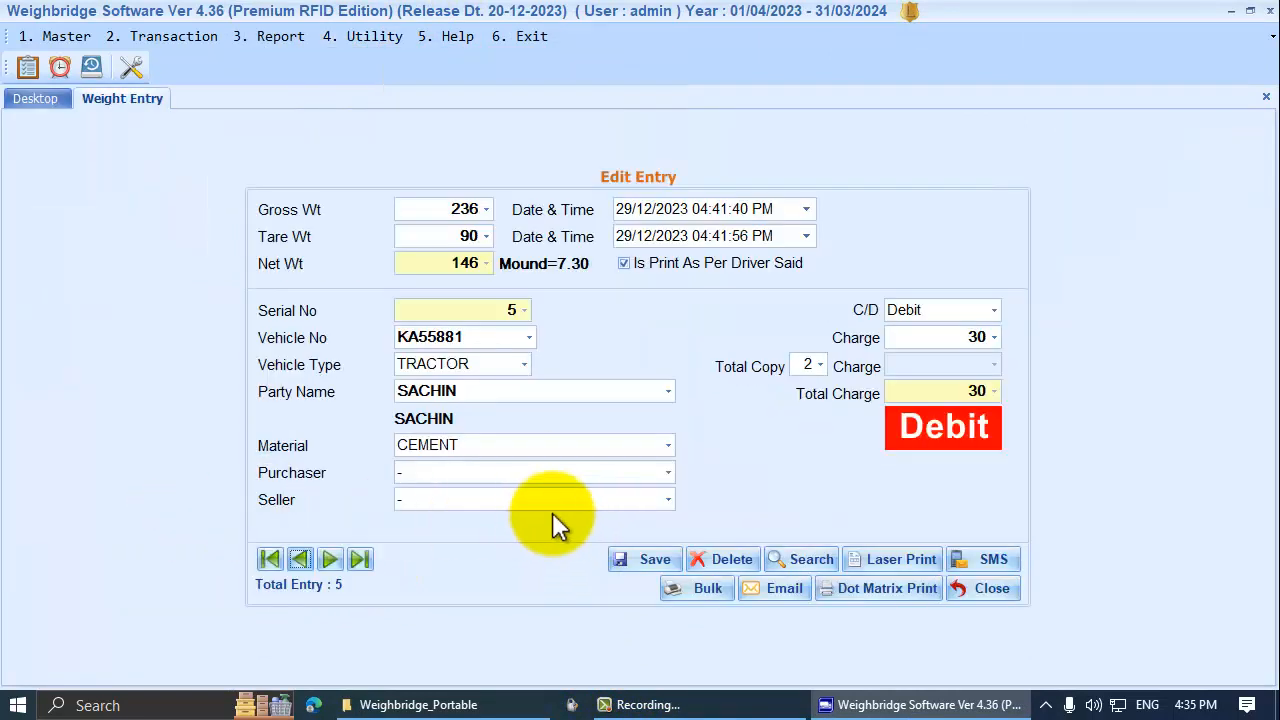
click(878, 559)
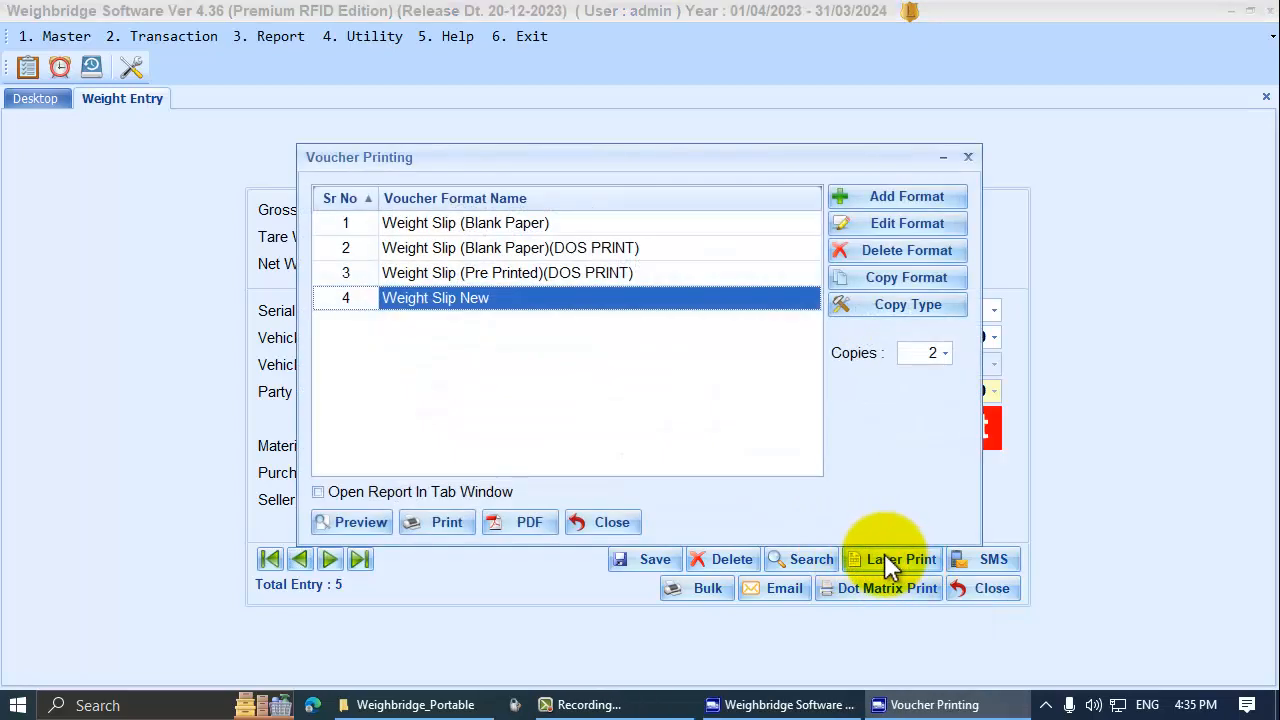
Select Weight Slip New among the voucher formats and check the number of copies set for printing
click(492, 293)
click(505, 274)
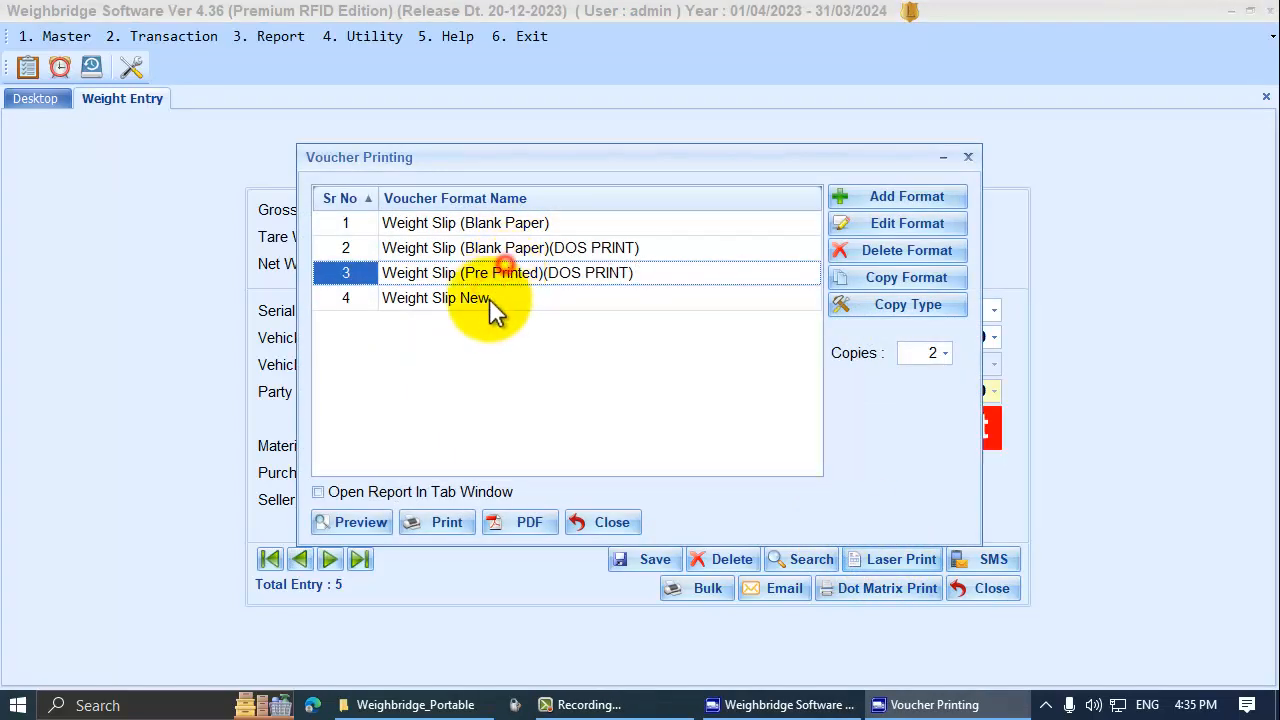
click(489, 298)
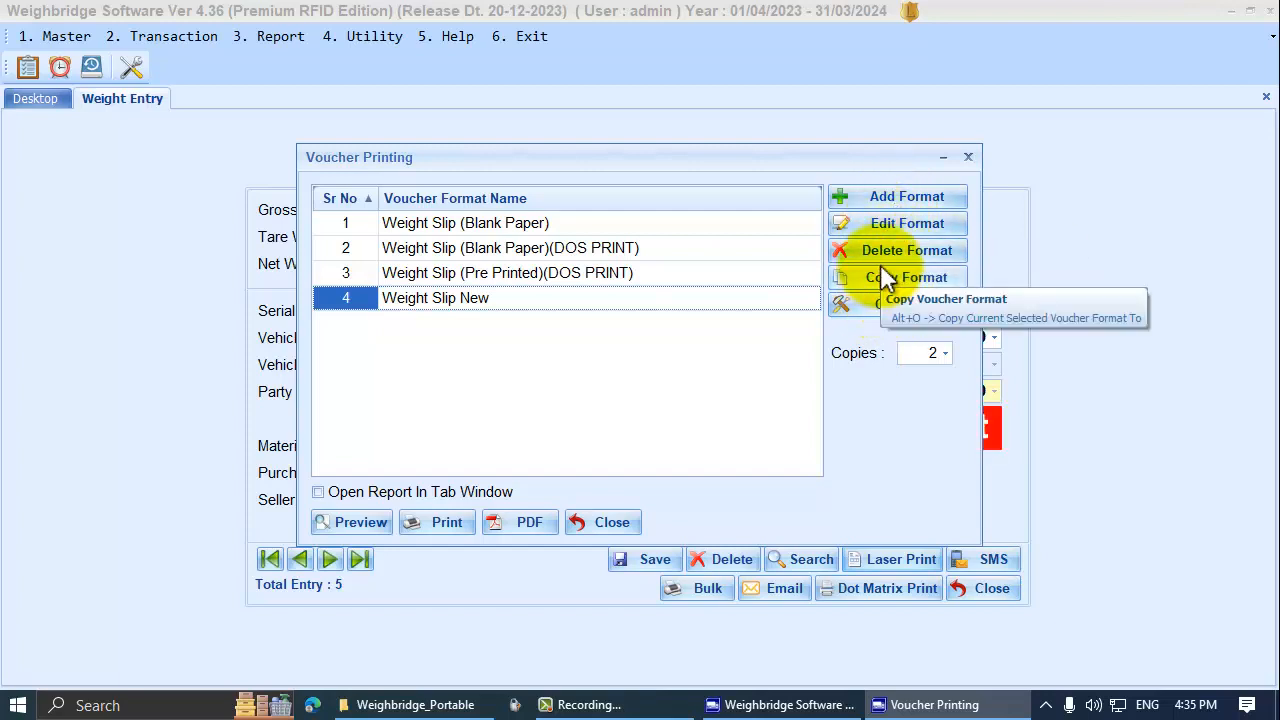
click(549, 276)
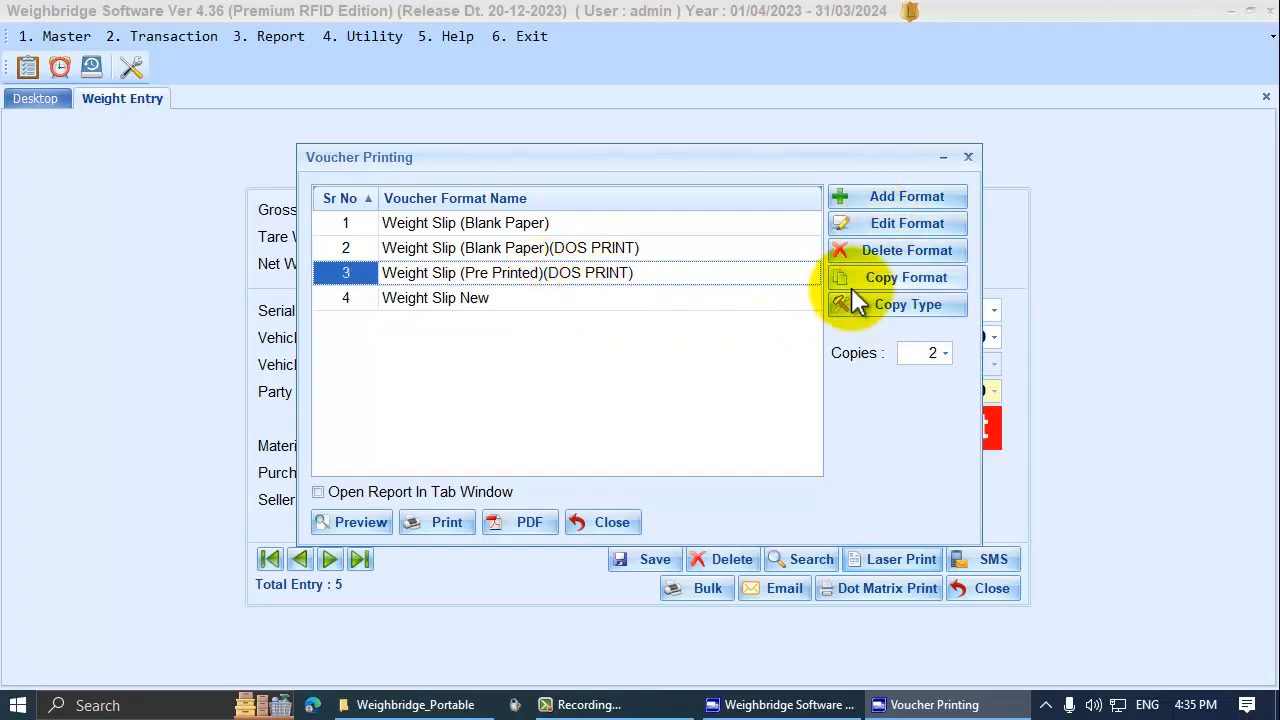
click(495, 300)
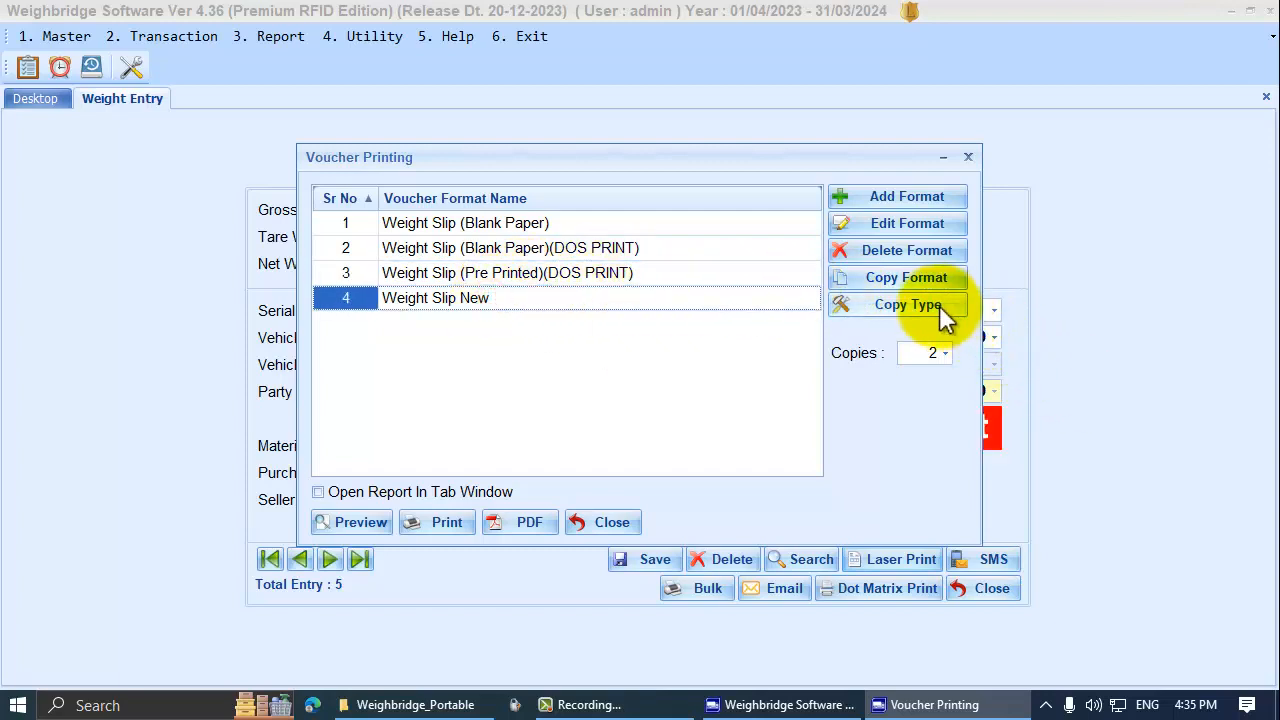
click(931, 358)
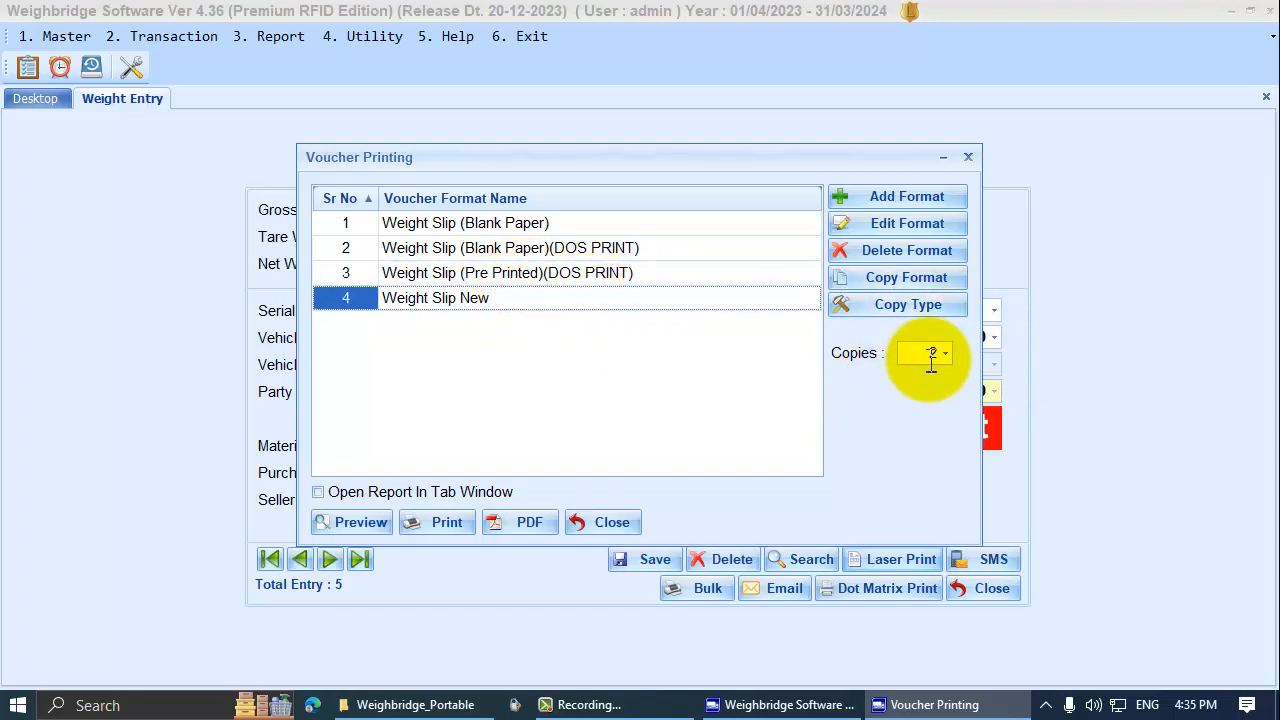
click(903, 356)
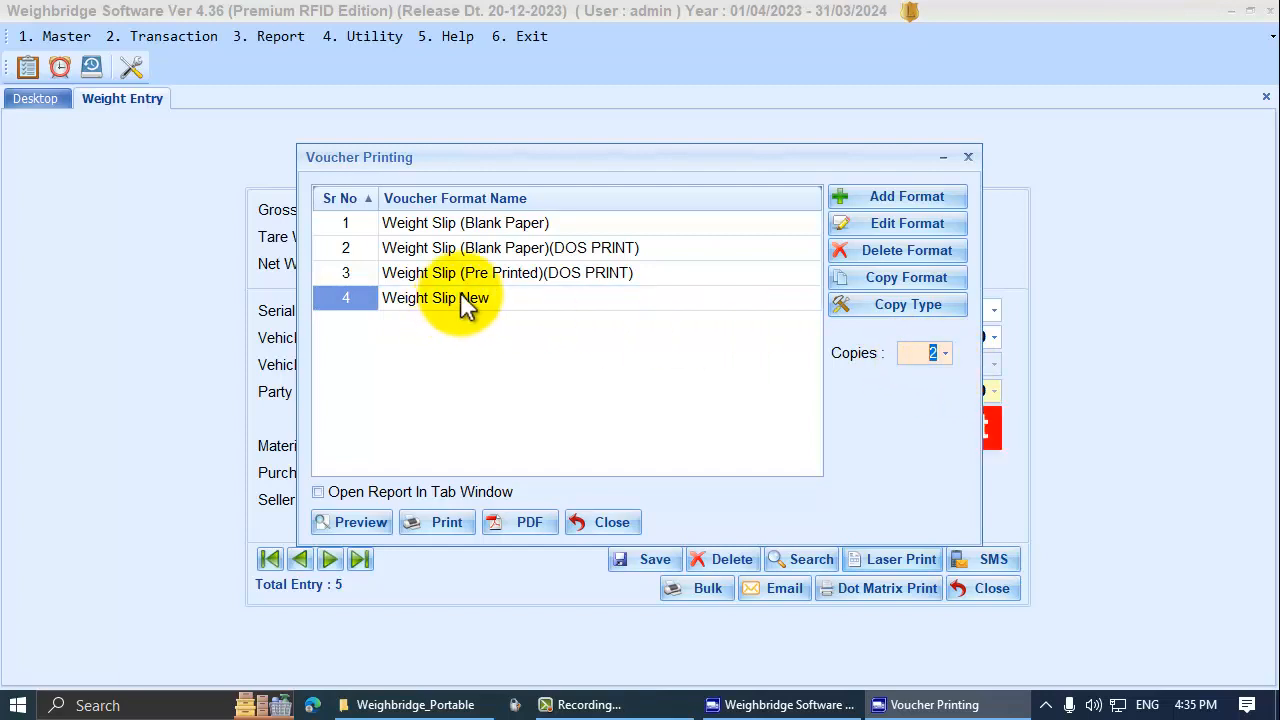
click(466, 304)
Review the first, second and third copy labels in the Copy Type settings and accept them as they are
click(914, 311)
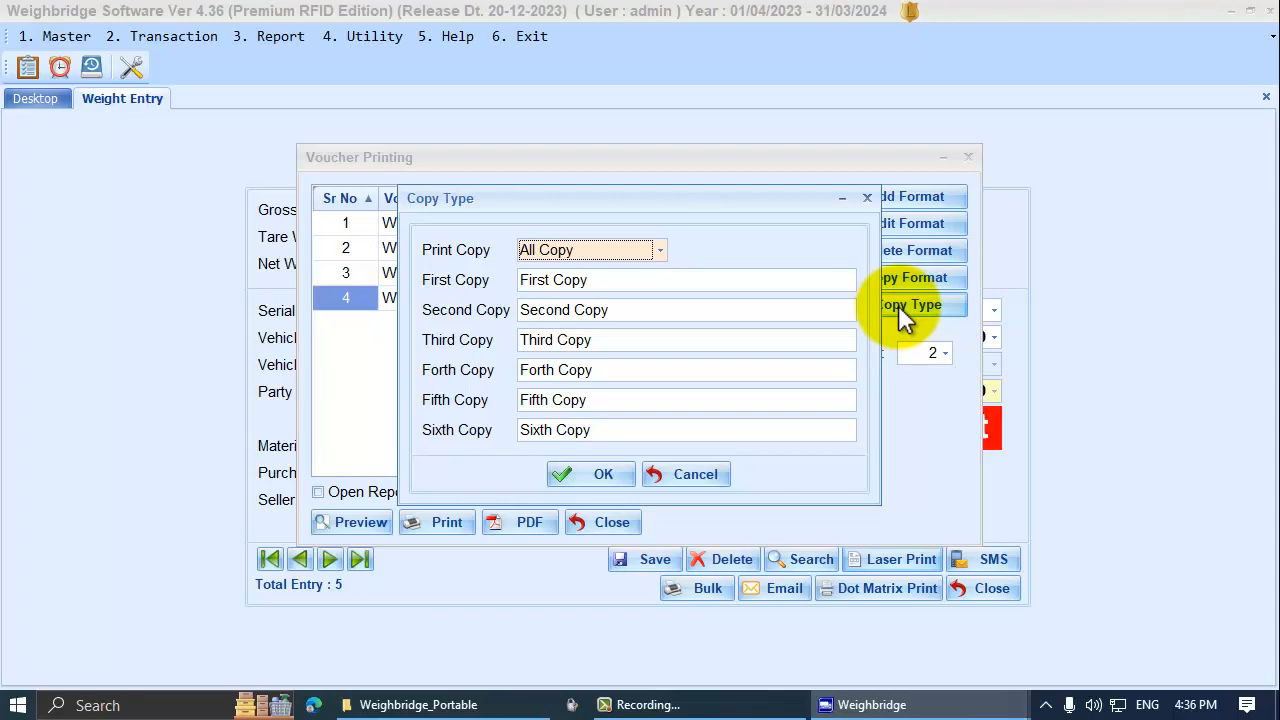
click(610, 280)
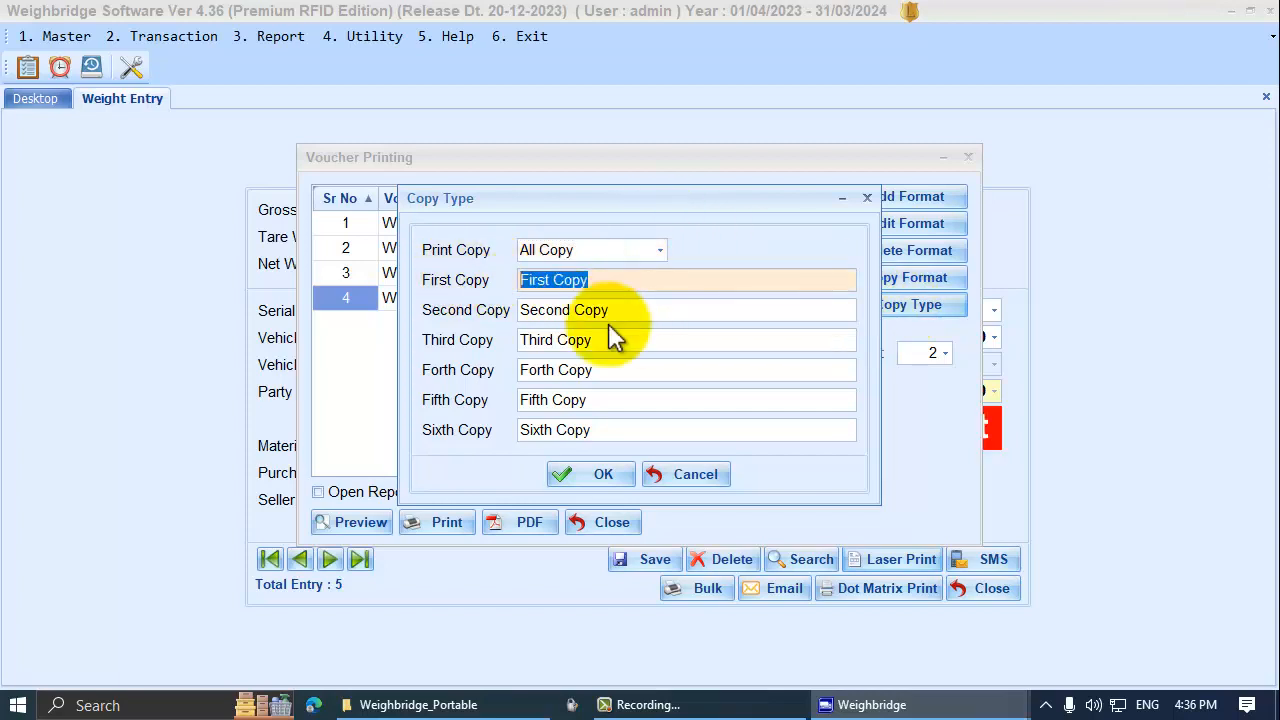
click(637, 309)
click(615, 342)
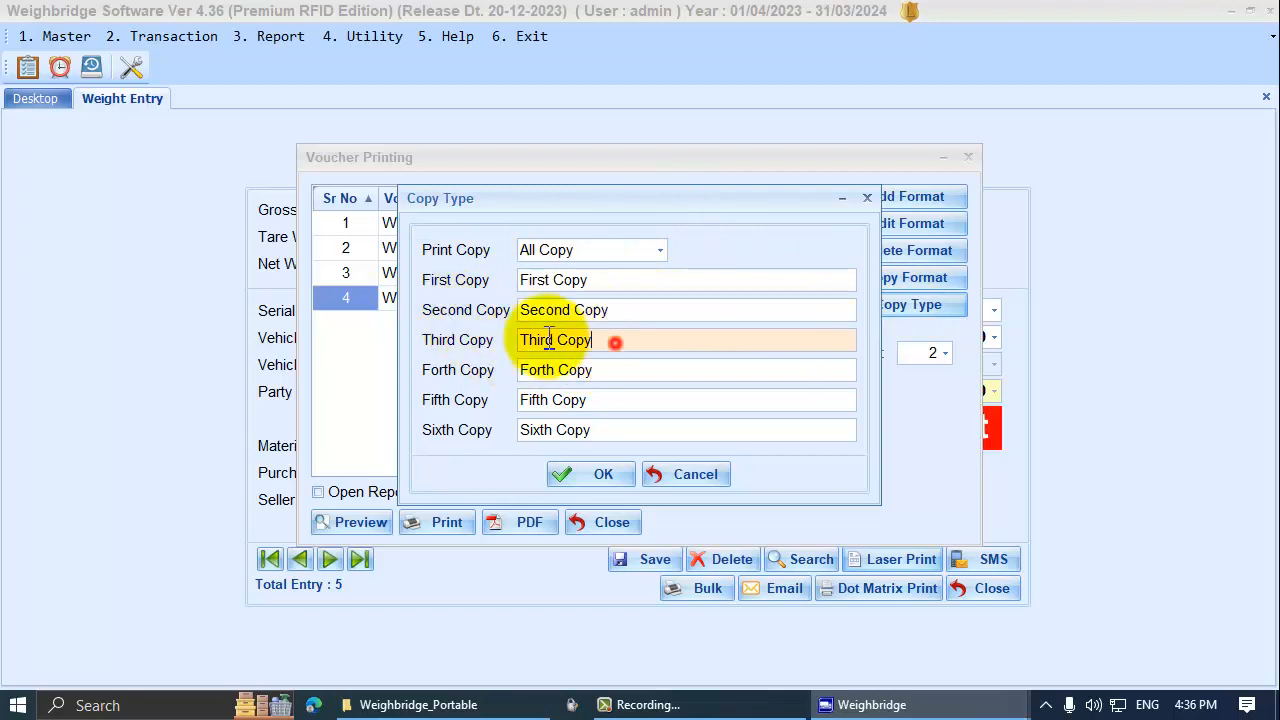
drag(549, 341, 449, 370)
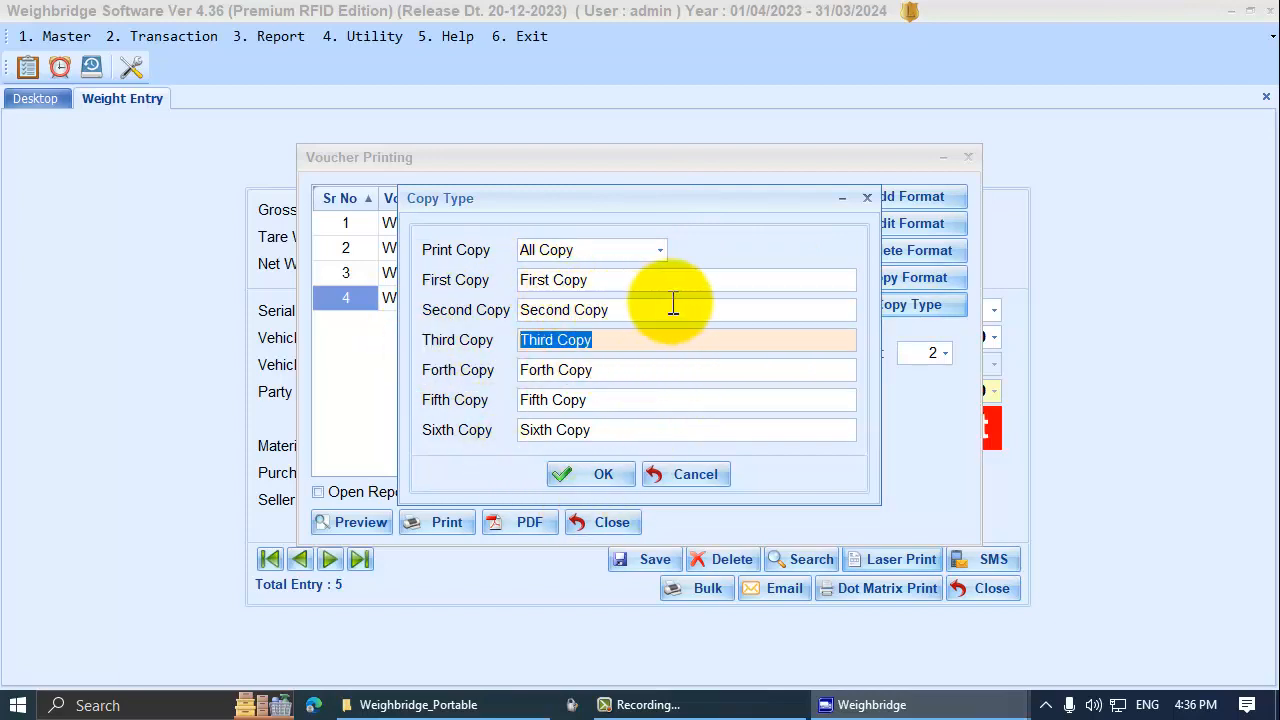
drag(623, 280, 486, 279)
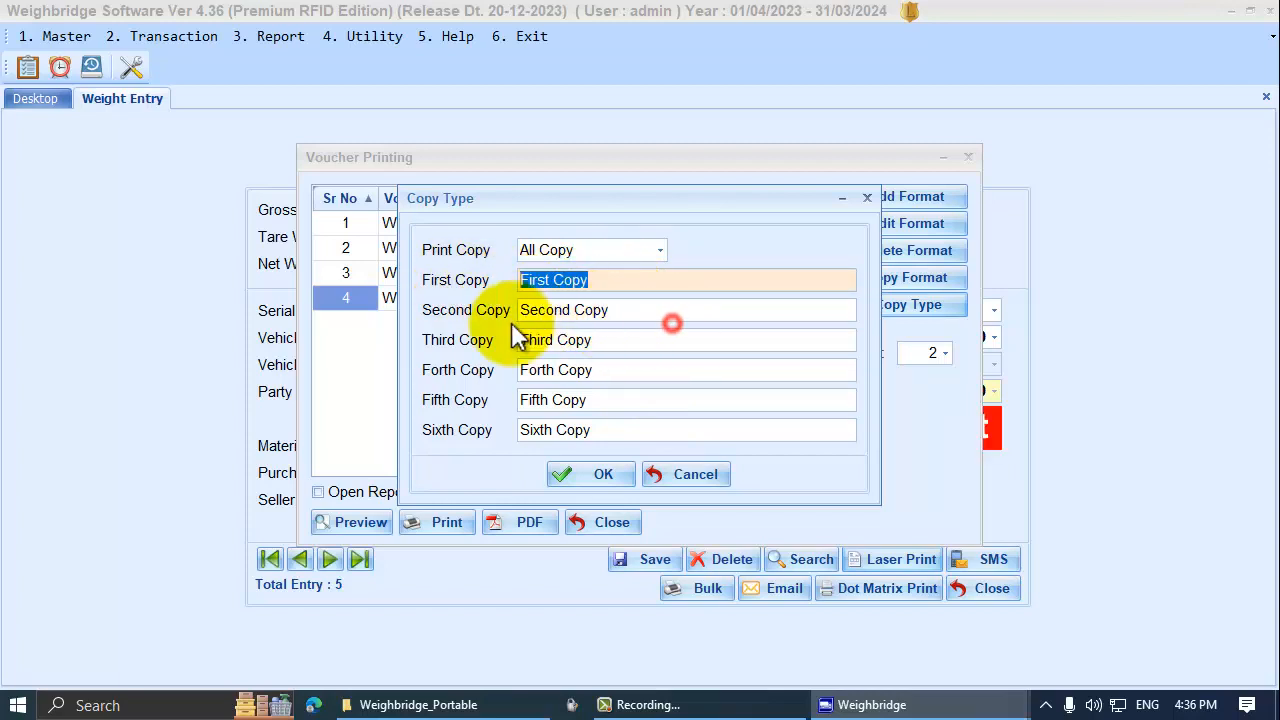
drag(628, 310, 457, 316)
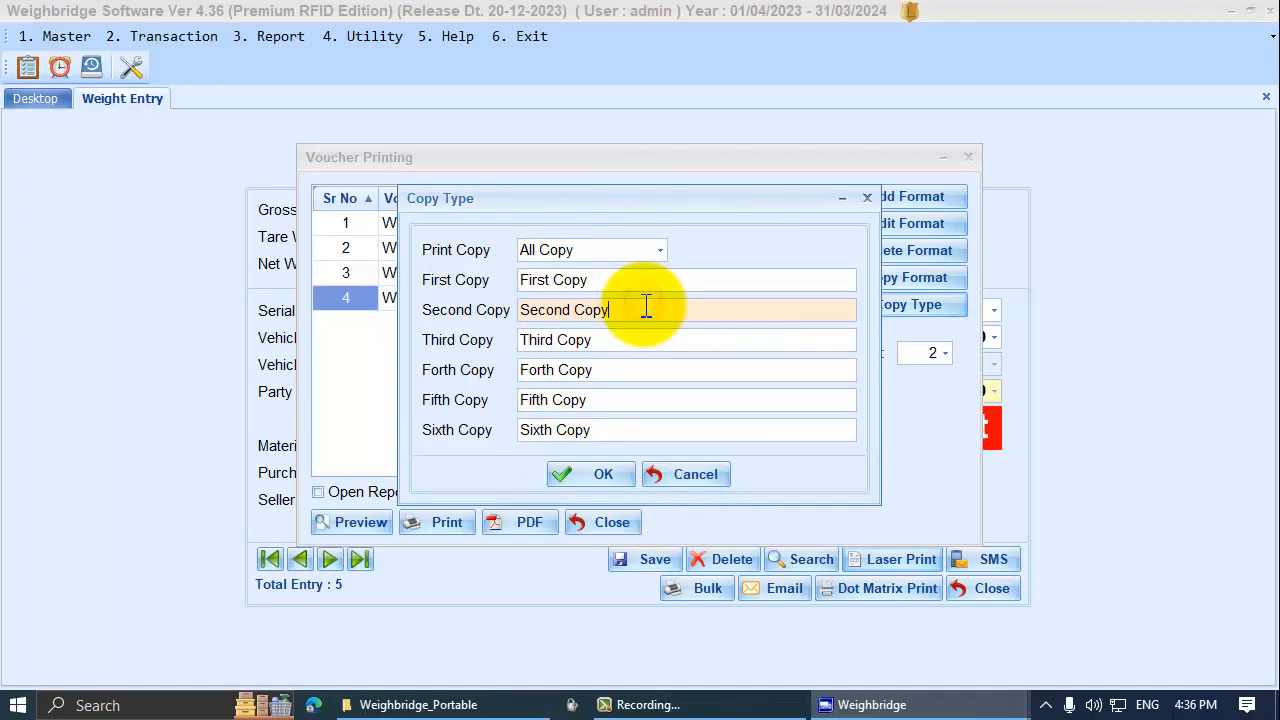
drag(646, 305, 491, 307)
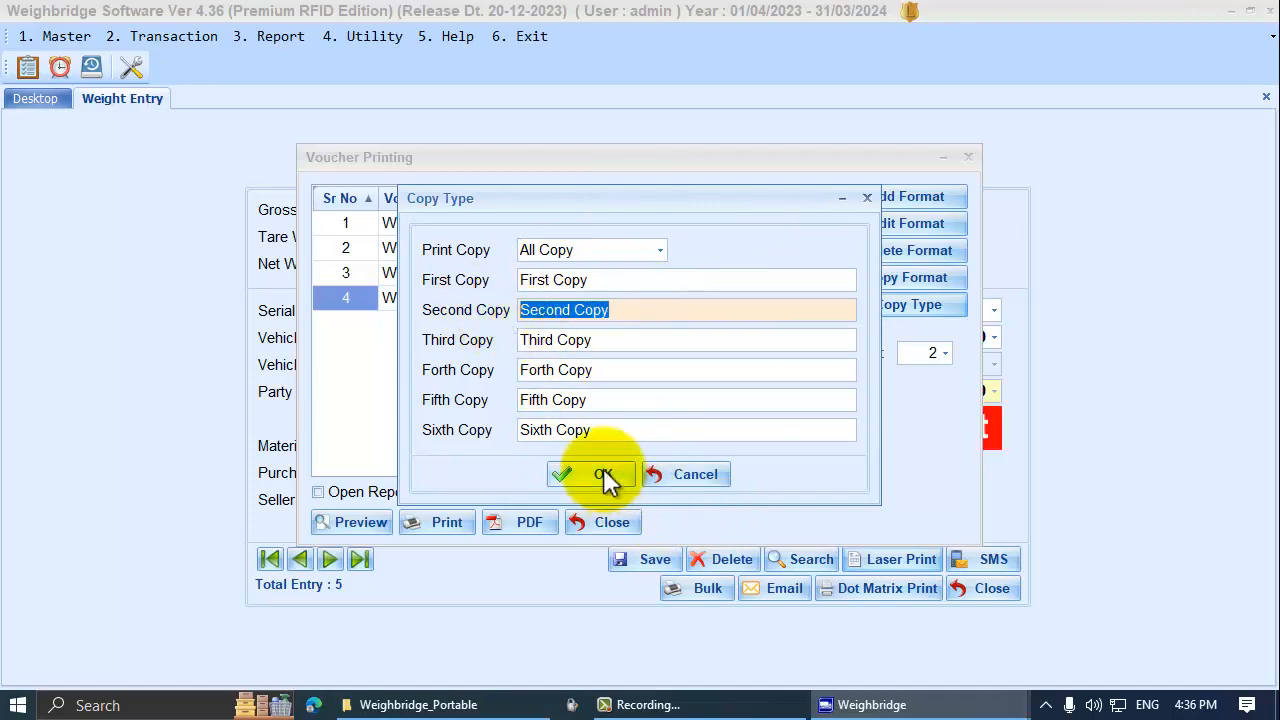
click(605, 476)
Preview the entry's Weight Slip New printout, look through its pages, and close the preview
click(354, 522)
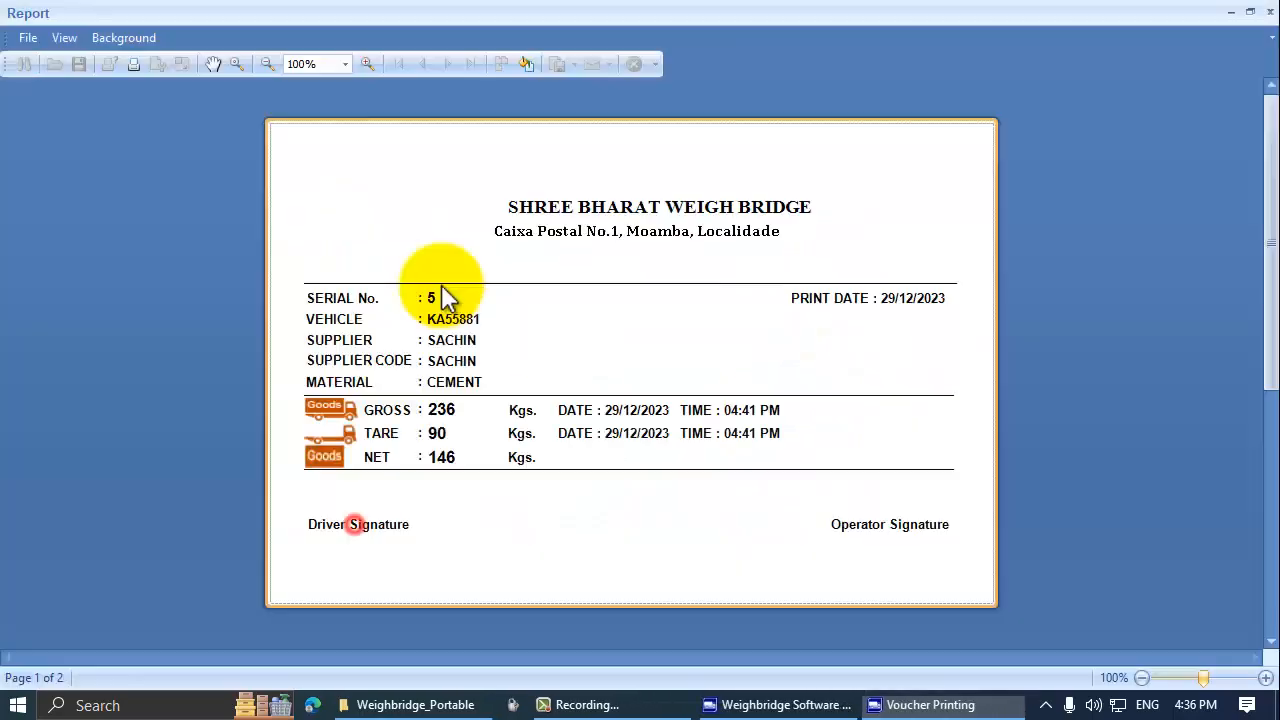
scroll(447, 305, down, 1)
click(636, 63)
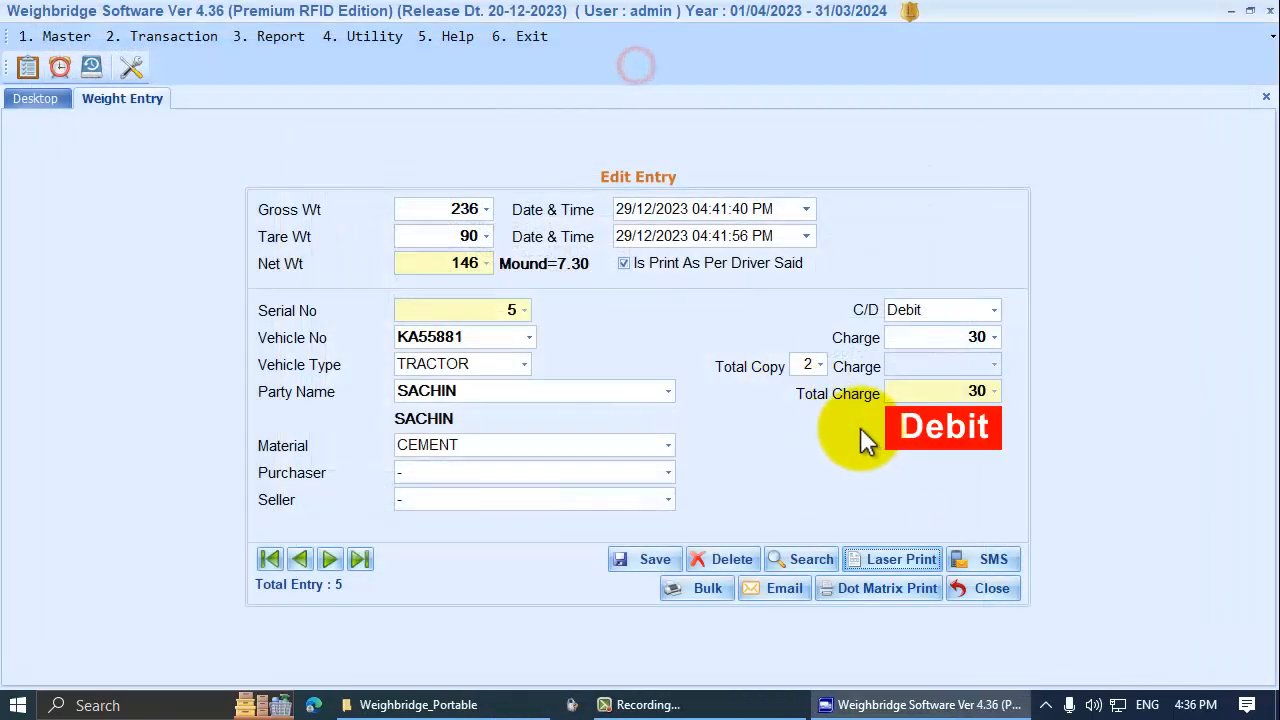
Open the Weight Slip New voucher format of the current entry for editing and look over its layout
click(891, 558)
click(443, 274)
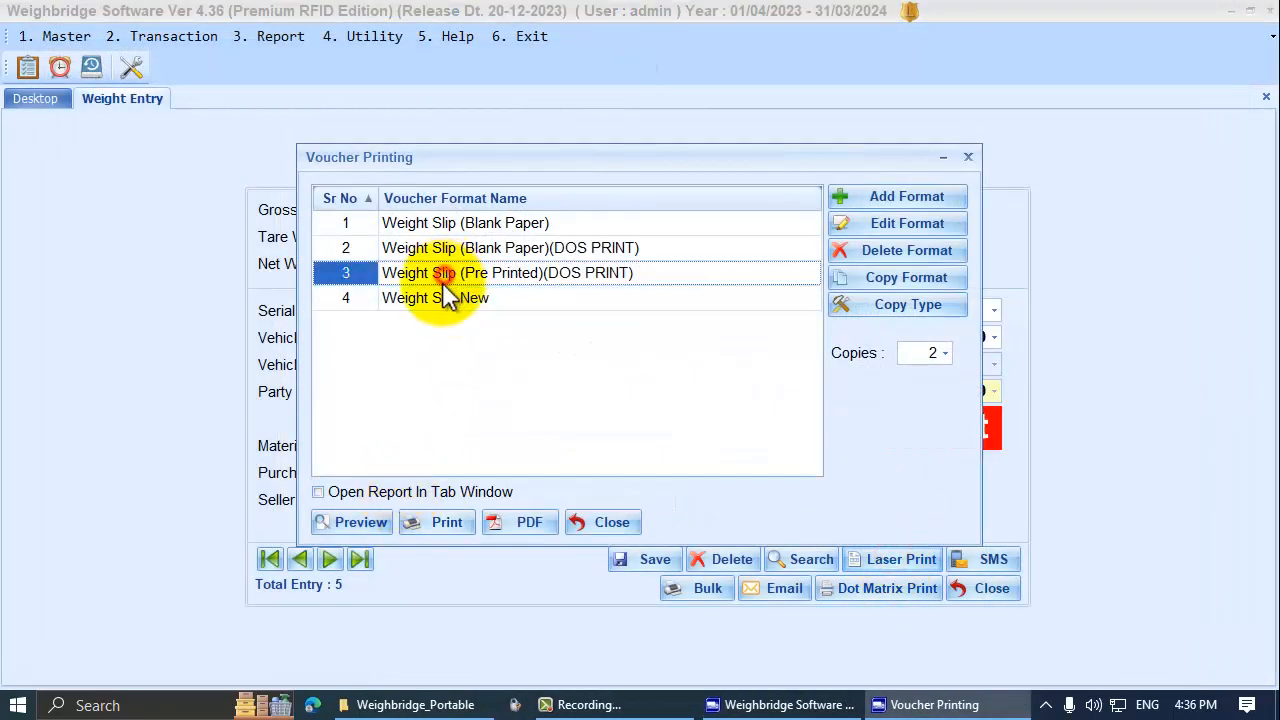
click(438, 297)
click(881, 222)
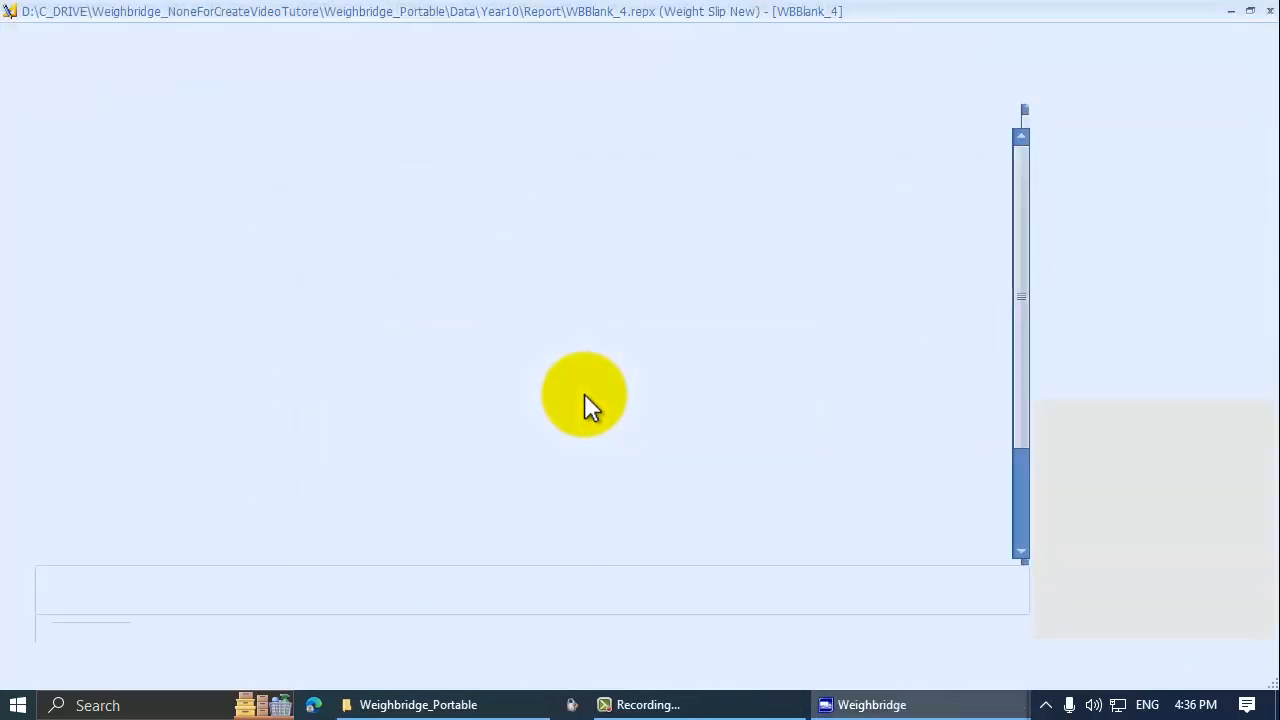
scroll(840, 425, down, 3)
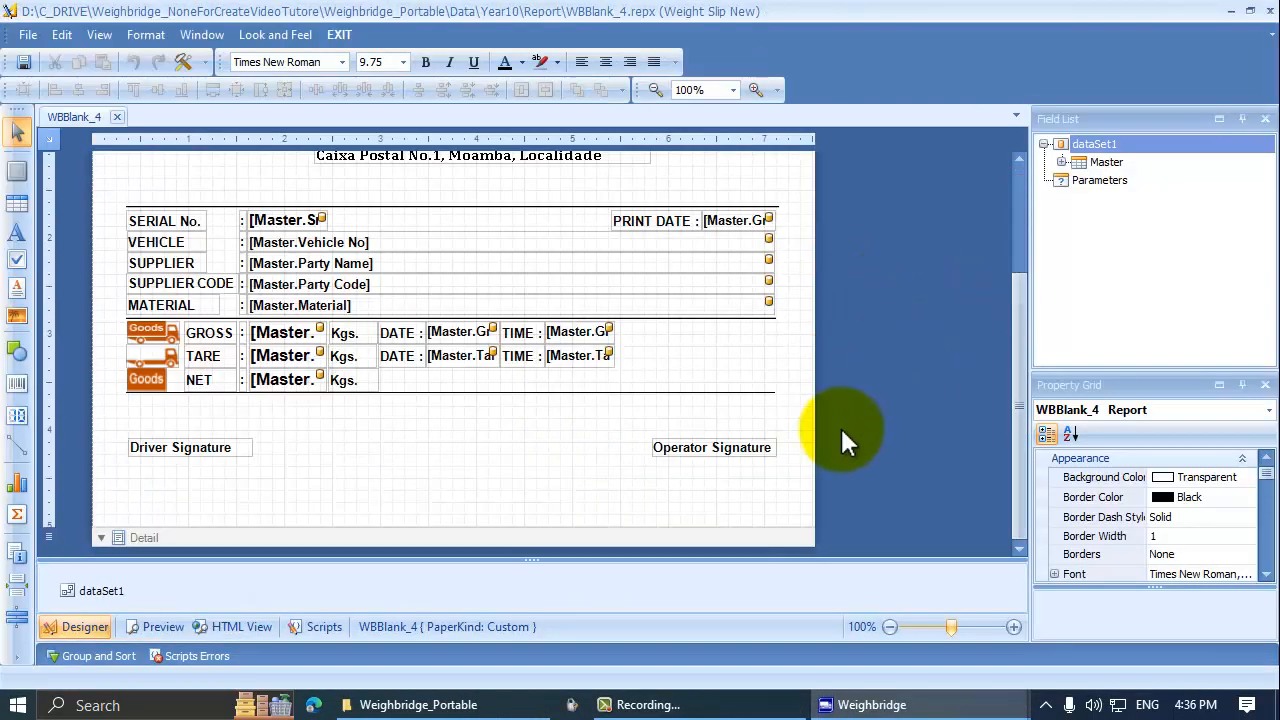
scroll(840, 425, up, 3)
scroll(840, 427, down, 3)
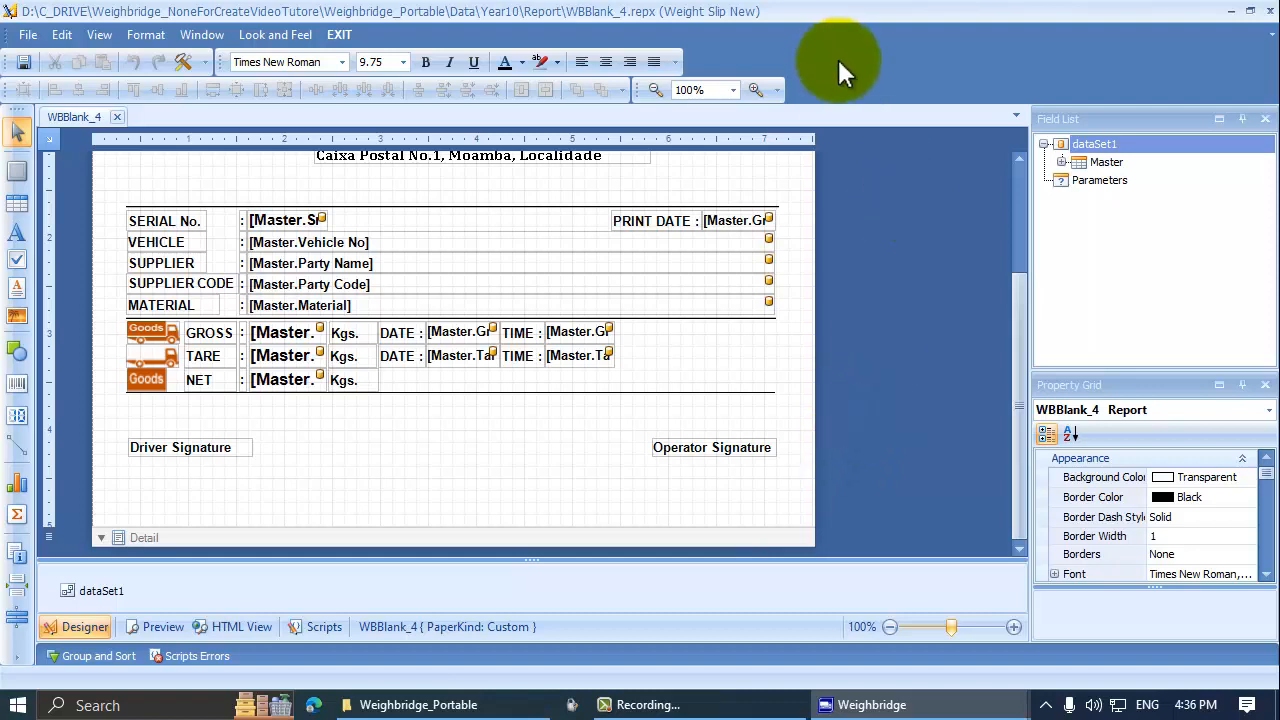
scroll(528, 515, up, 3)
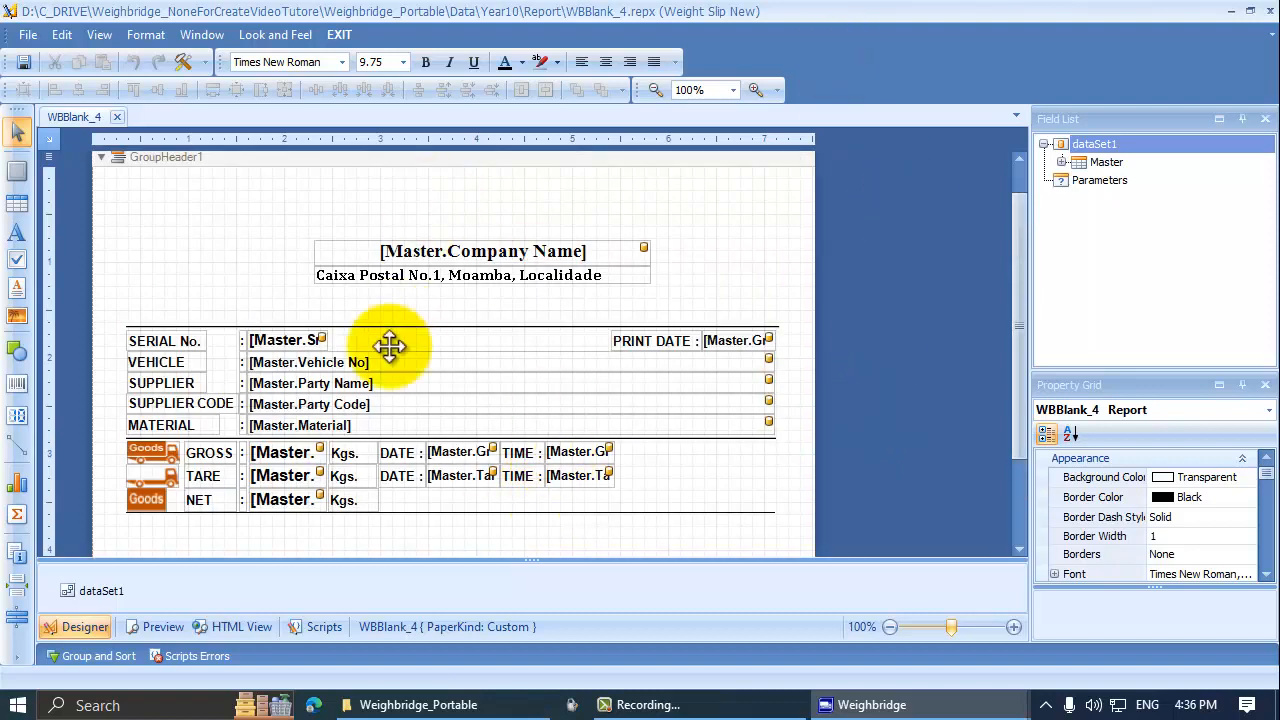
Find User Name(First) among the Master fields and place it, about 100 by 19, below the line under the NET row
click(352, 299)
click(1062, 162)
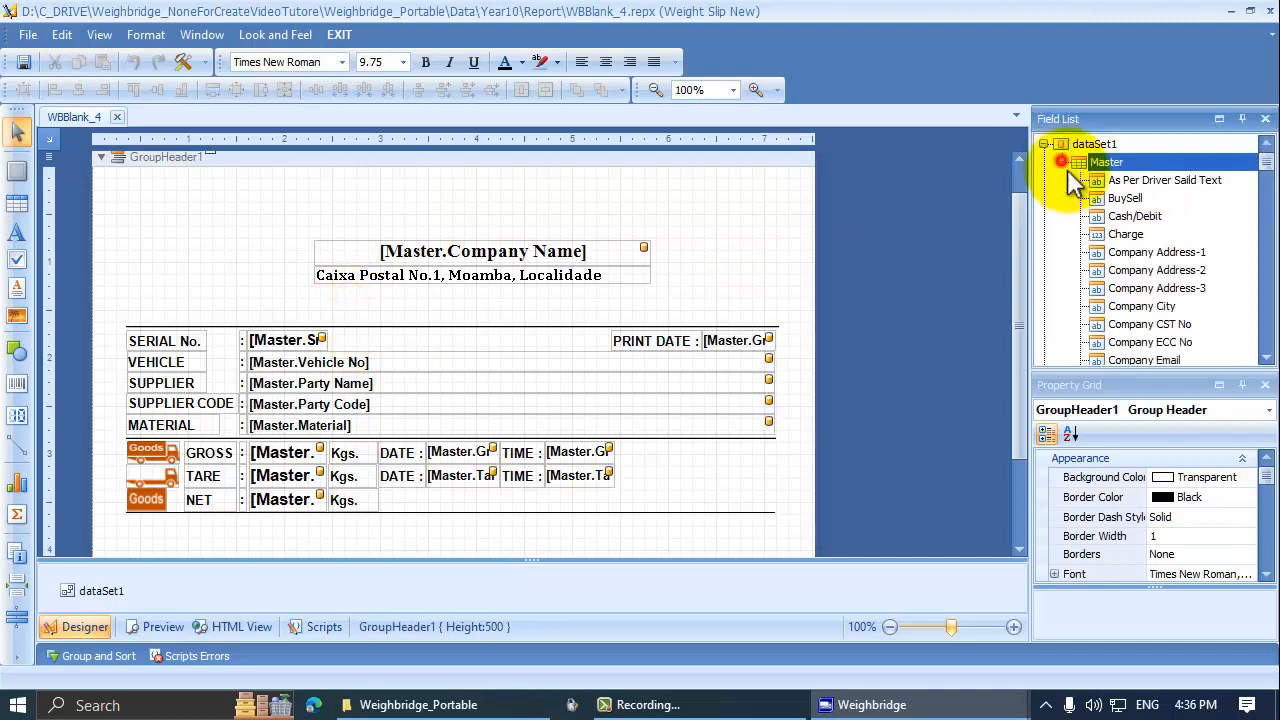
scroll(590, 515, down, 3)
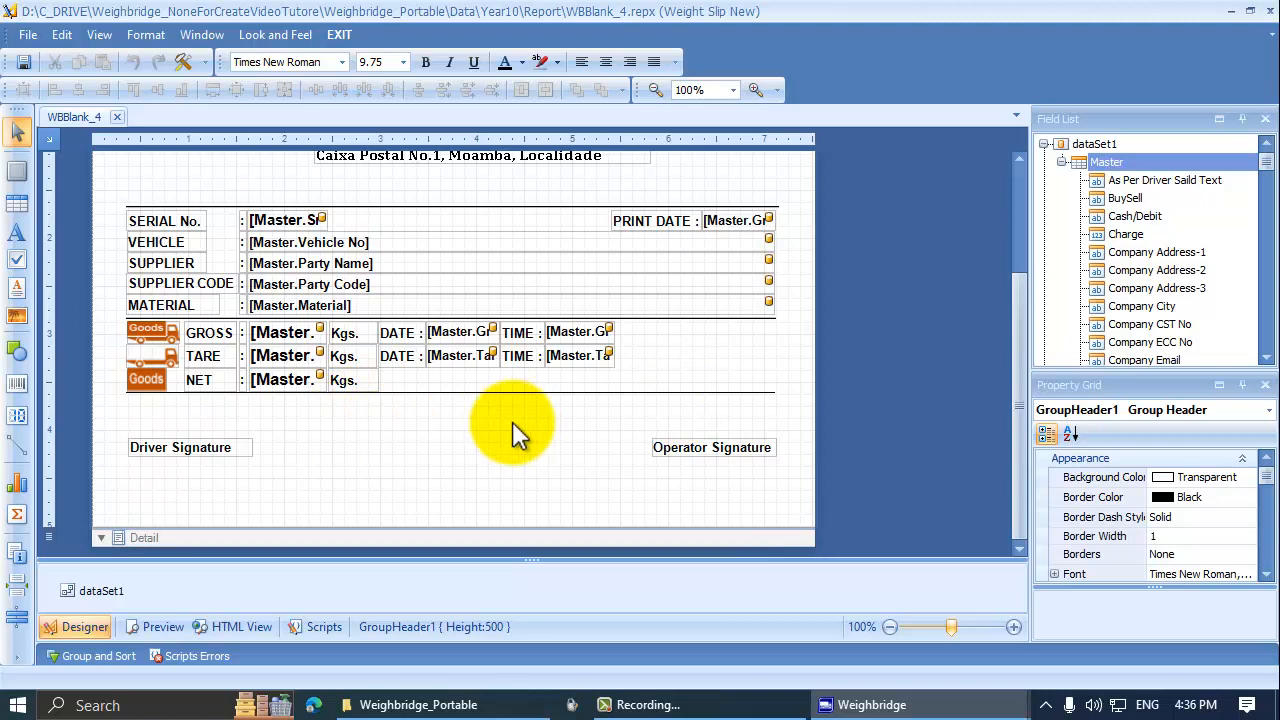
click(1122, 266)
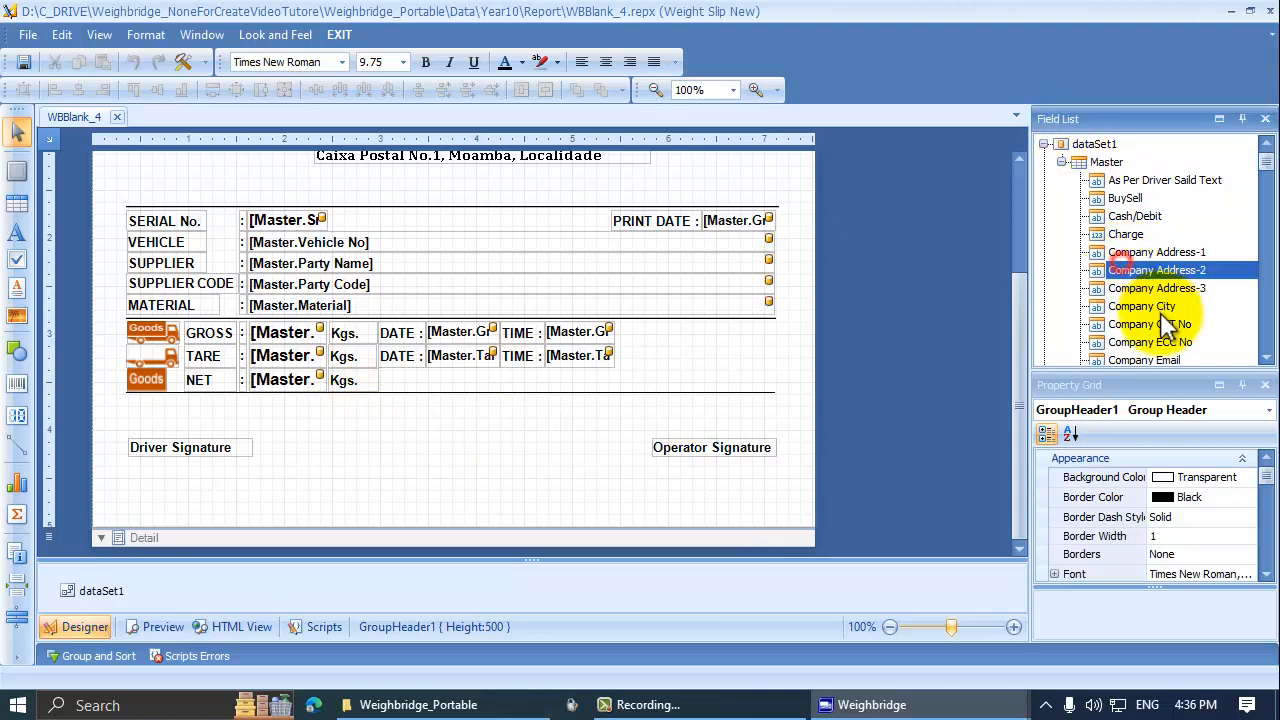
scroll(1168, 326, down, 2)
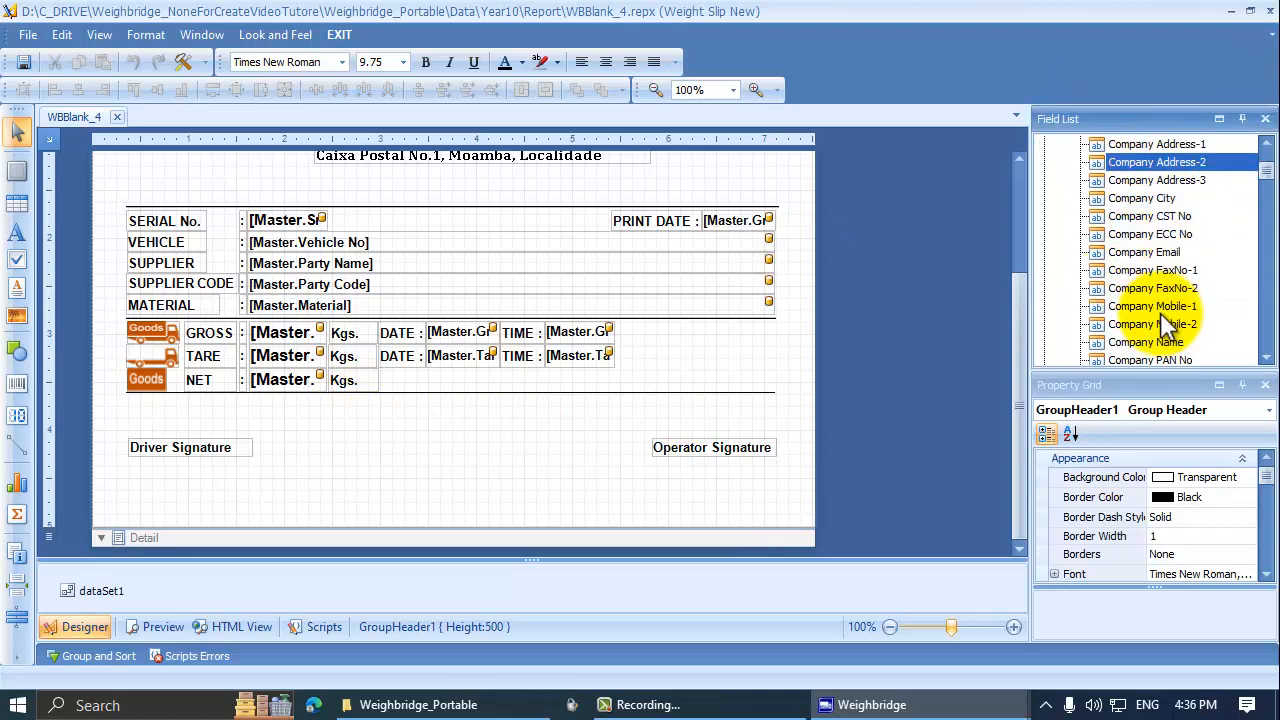
click(1152, 308)
key(f)
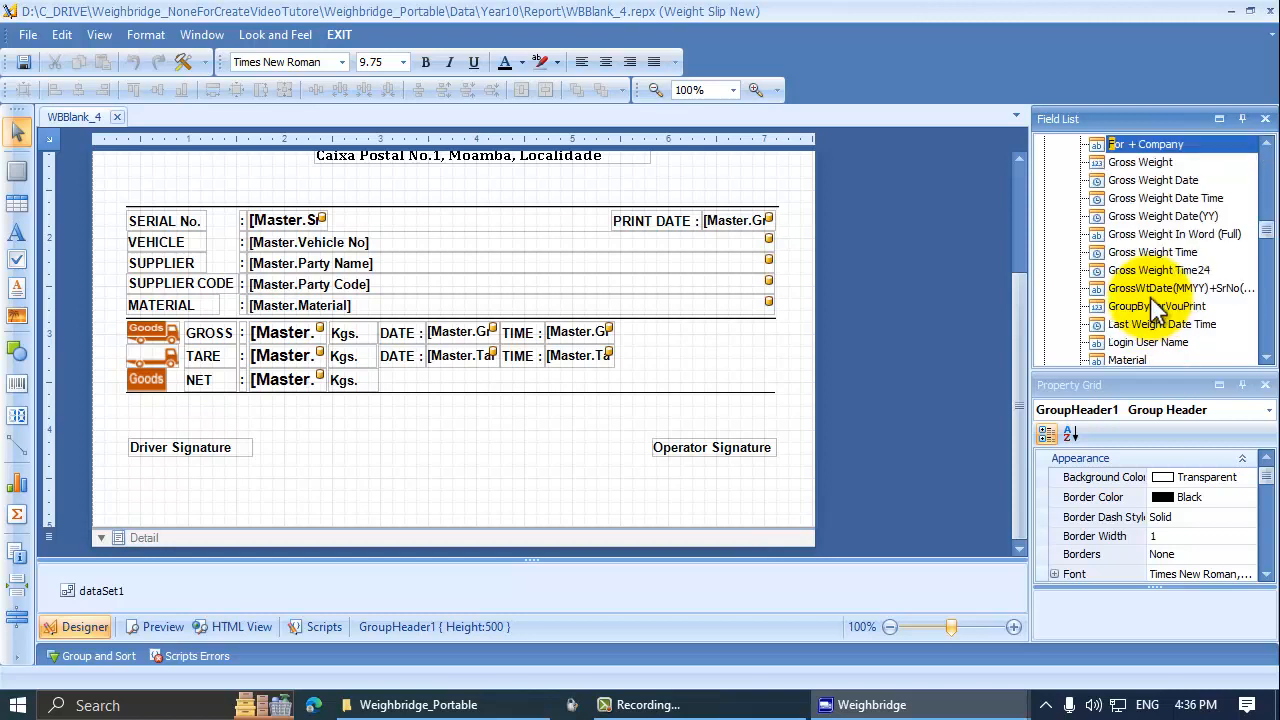
key(u)
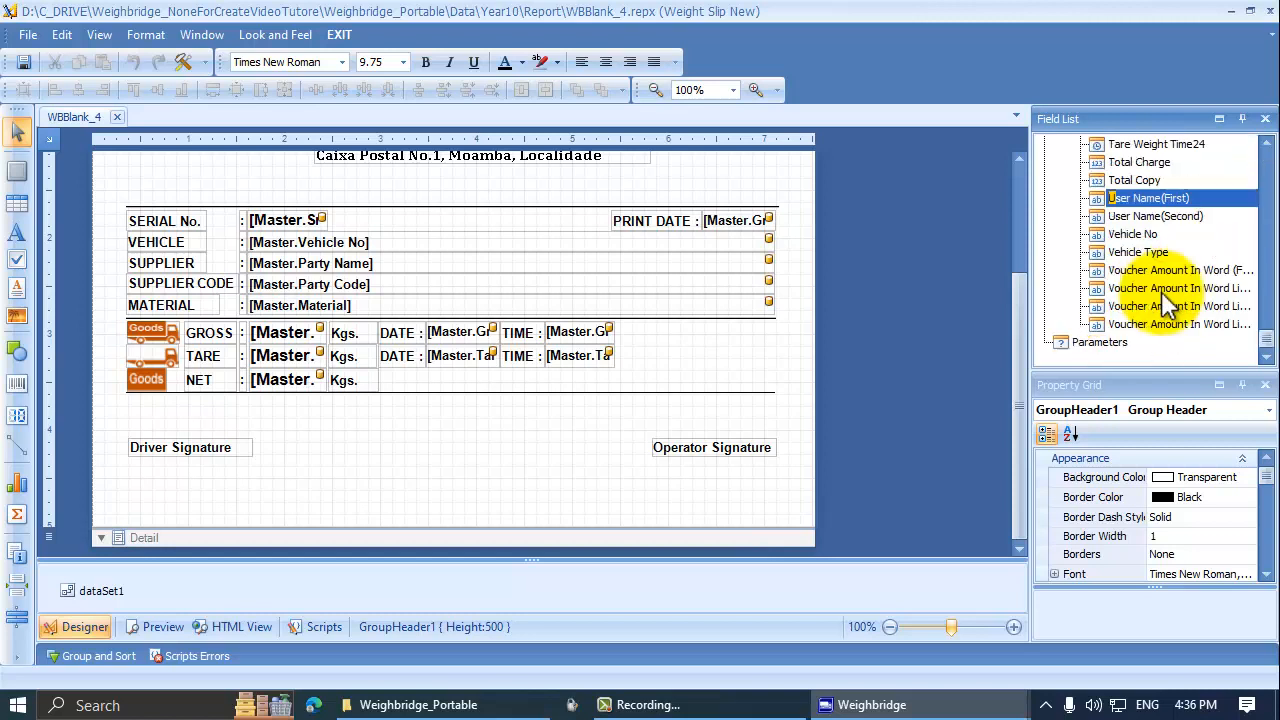
click(1161, 199)
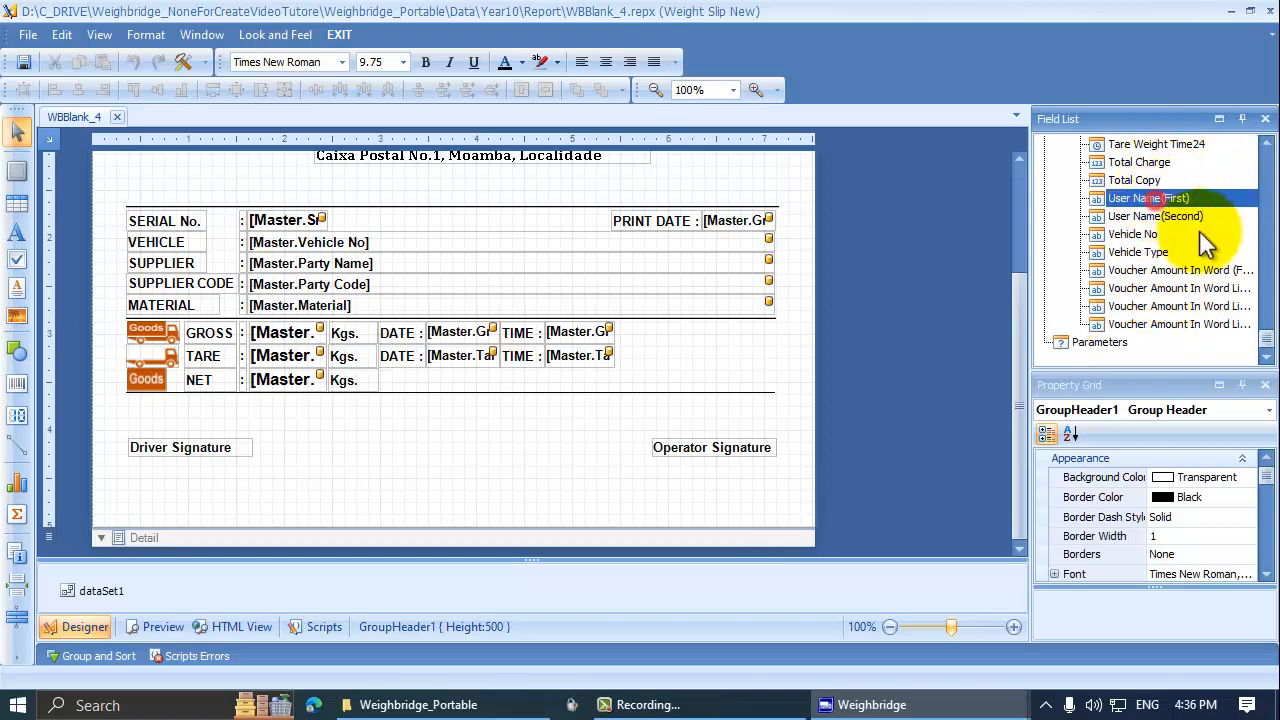
click(1147, 197)
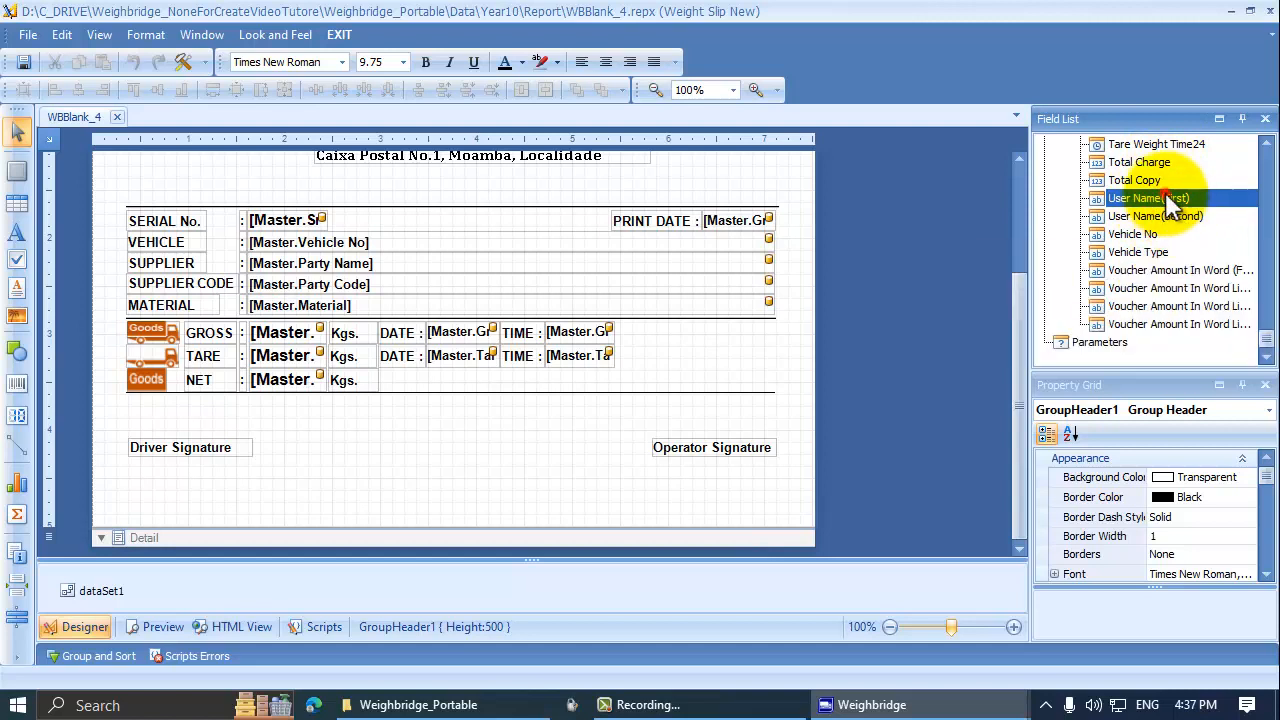
drag(1172, 203, 493, 413)
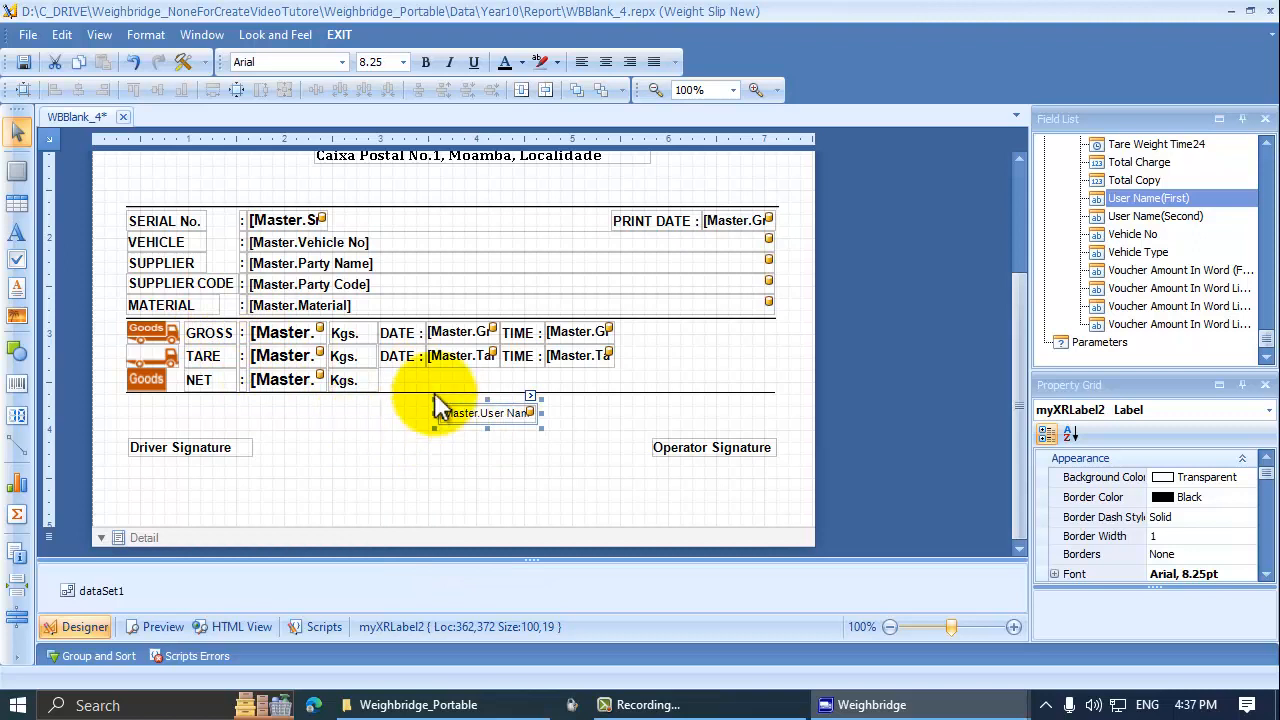
Add a text label about 73 by 21 beside the user name field, reading "User :"
click(24, 234)
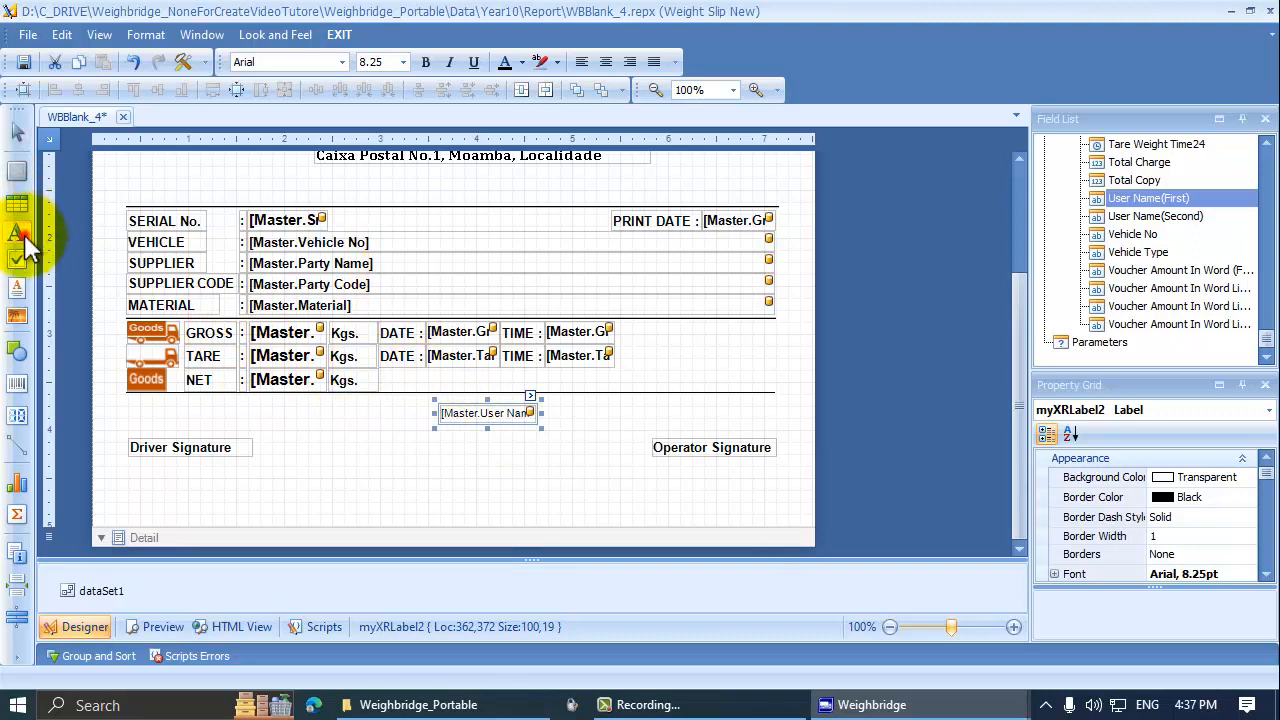
click(346, 412)
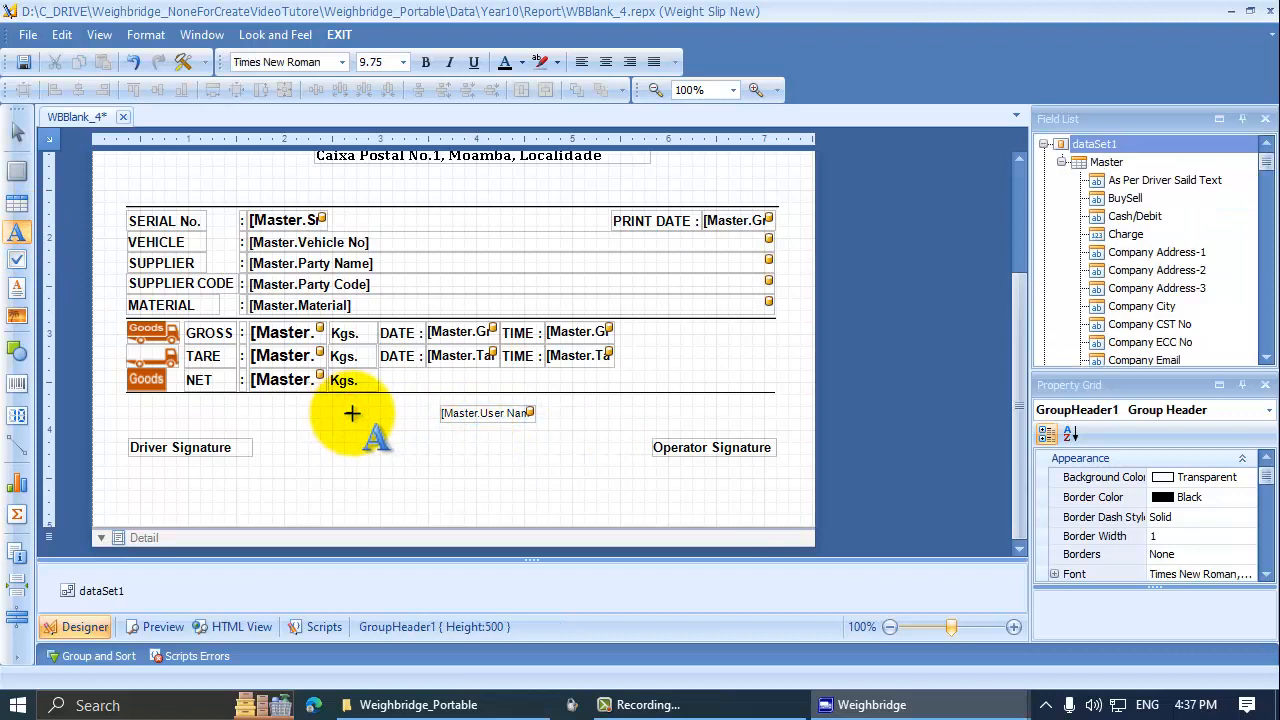
drag(345, 409, 418, 435)
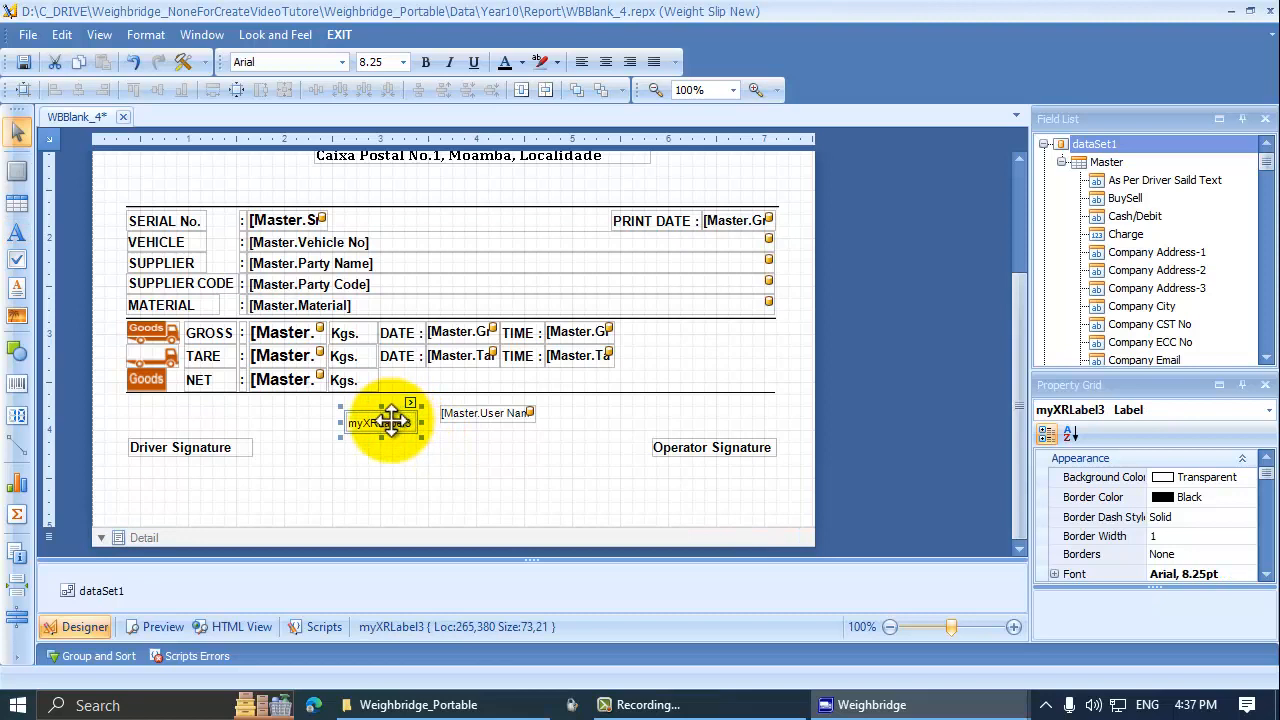
double_click(391, 418)
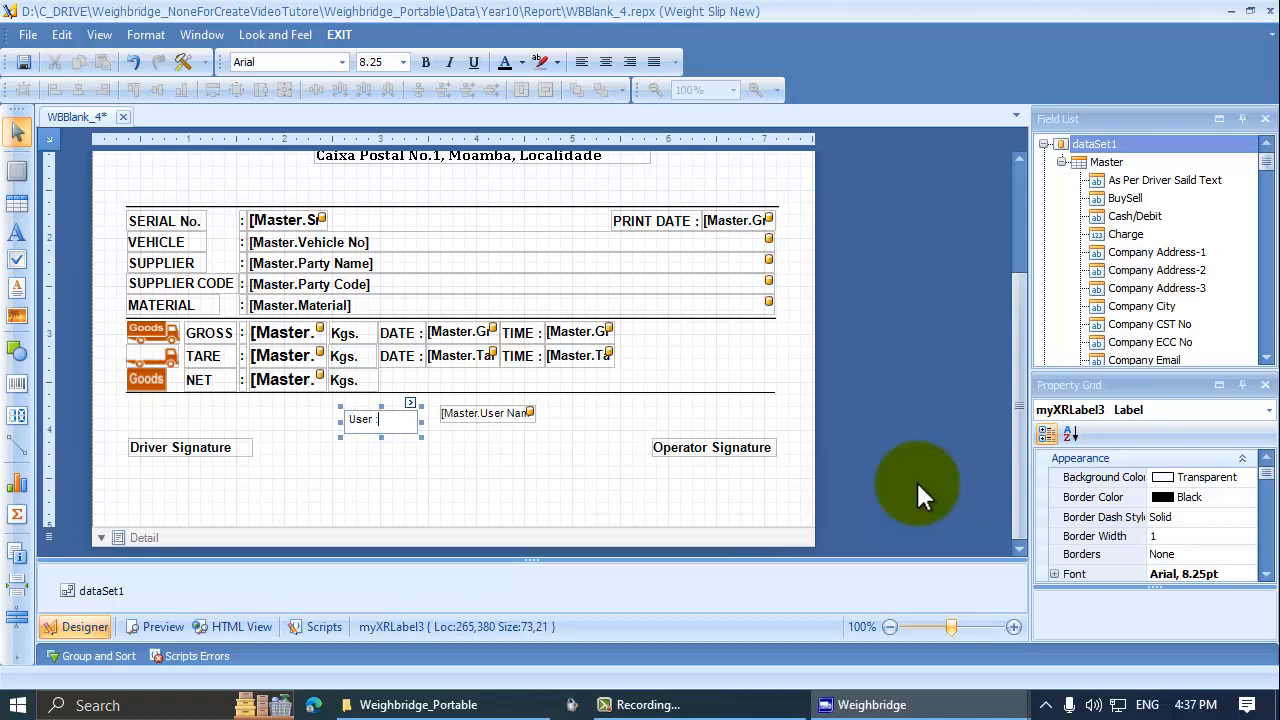
Move the user name field and the "User :" label side by side, just under the line below the NET row
click(480, 414)
click(483, 413)
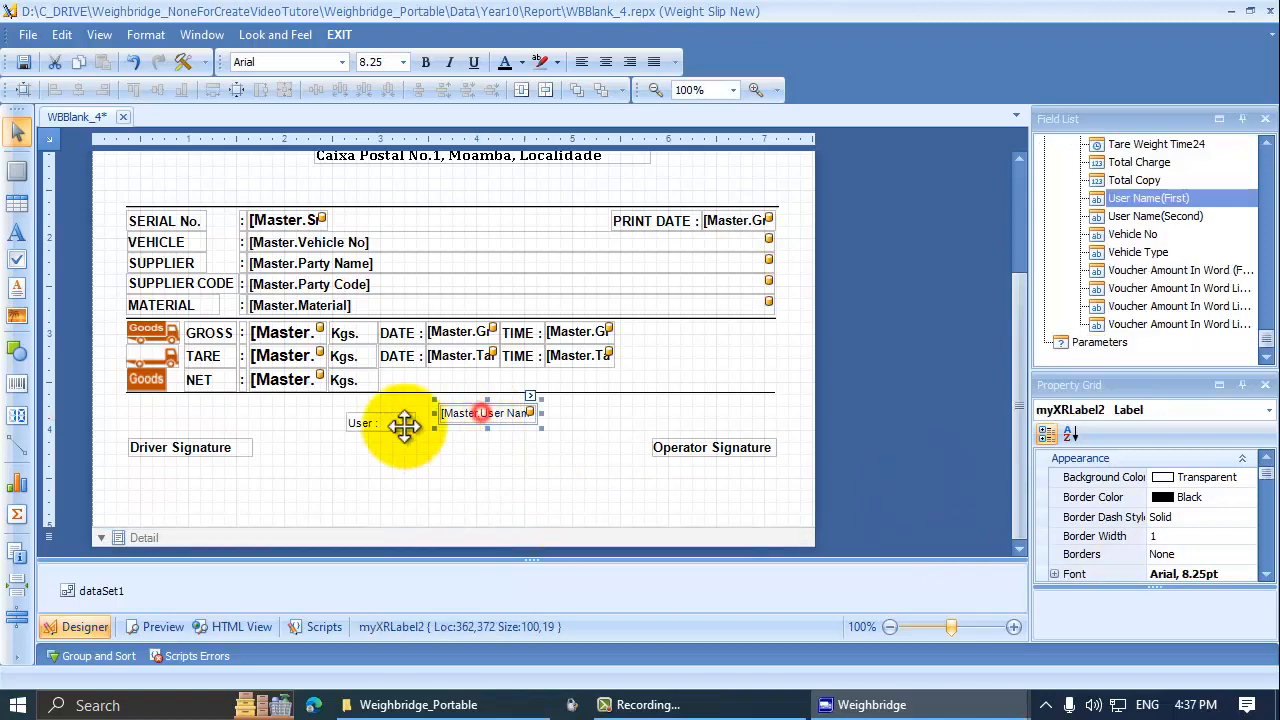
drag(404, 425, 457, 407)
click(391, 408)
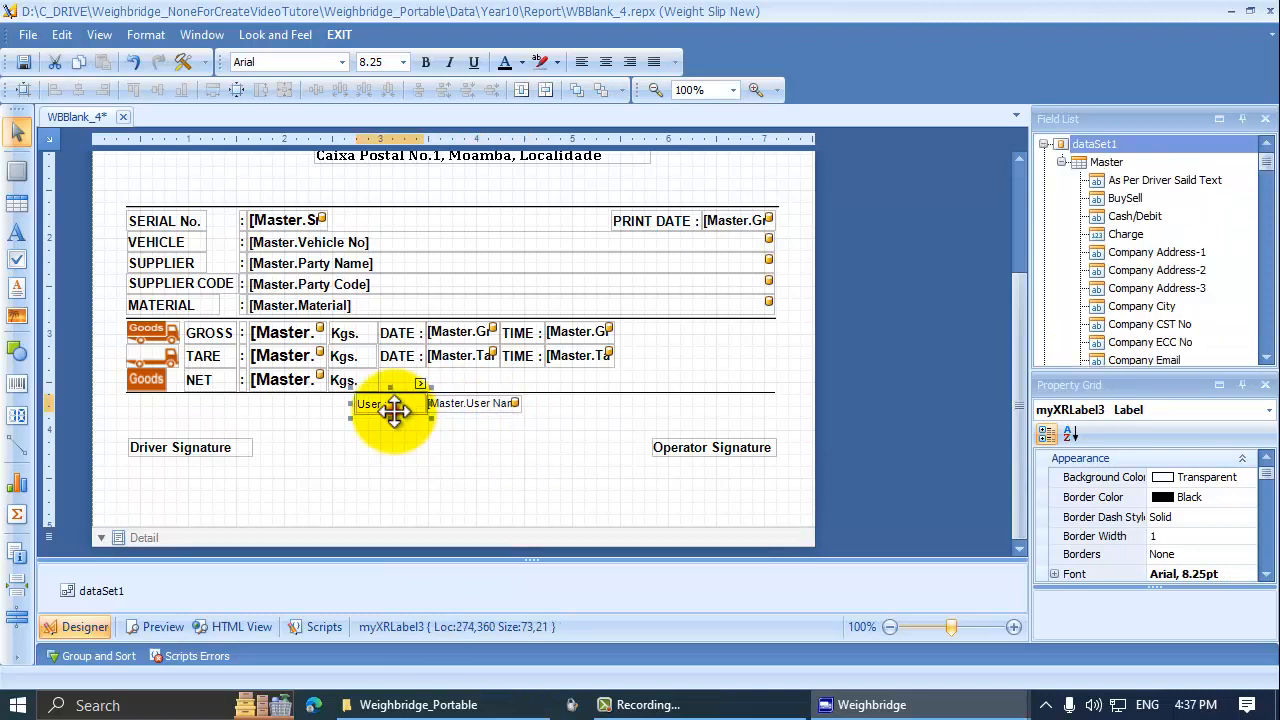
Narrow the "User :" label to about 43 wide and move the user name field directly against it
key(shift+Left)
key(shift+Left)
key(shift+Left)
key(shift+Left)
key(shift+Left)
key(shift+Left)
key(shift+Left)
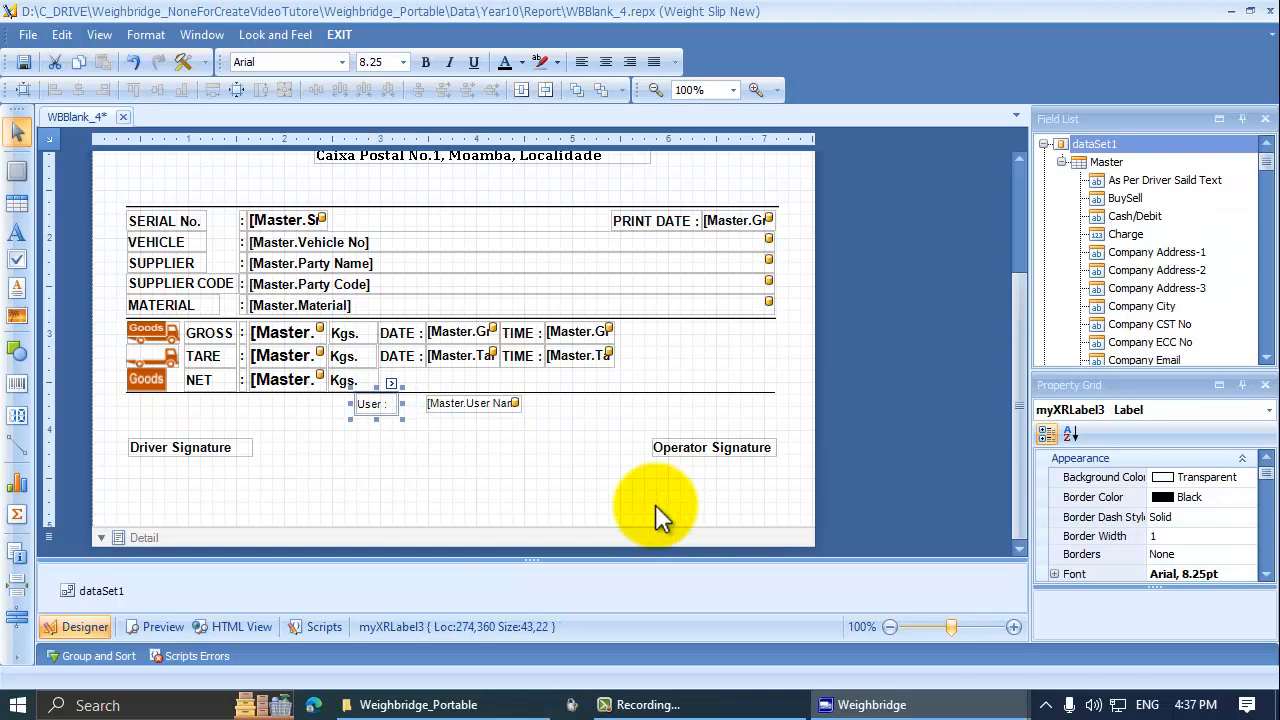
click(437, 405)
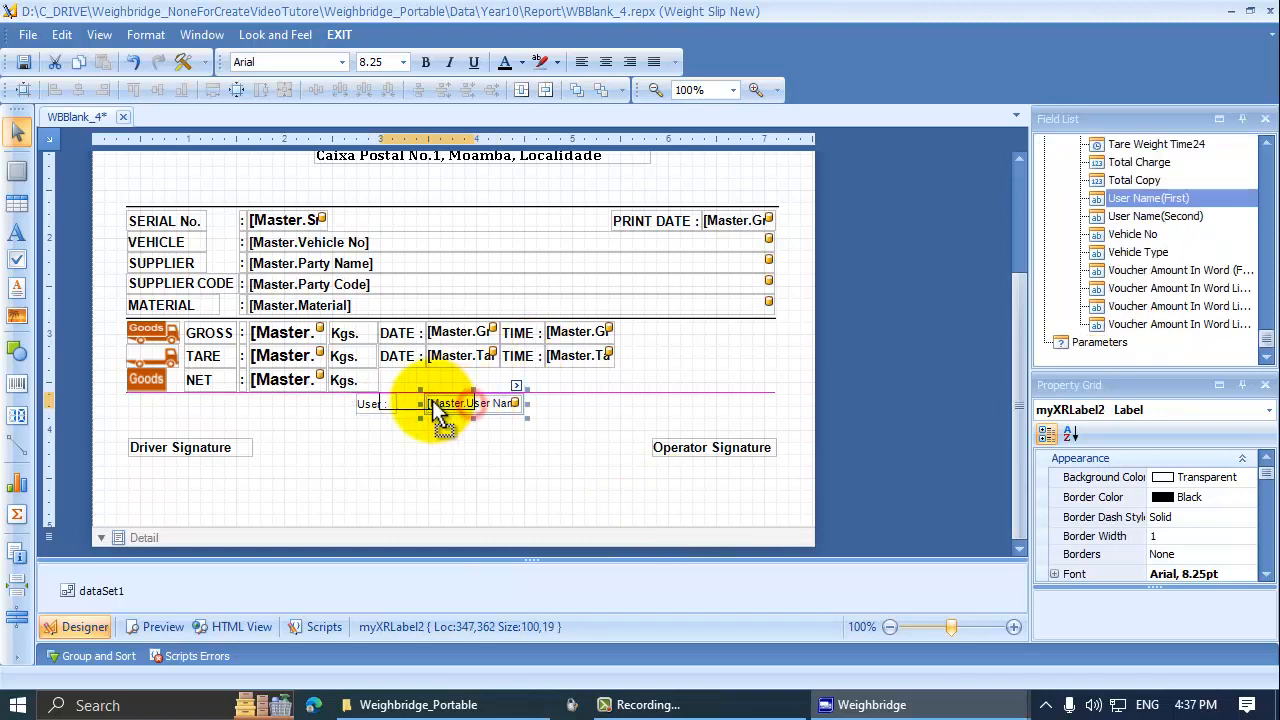
drag(443, 410, 413, 408)
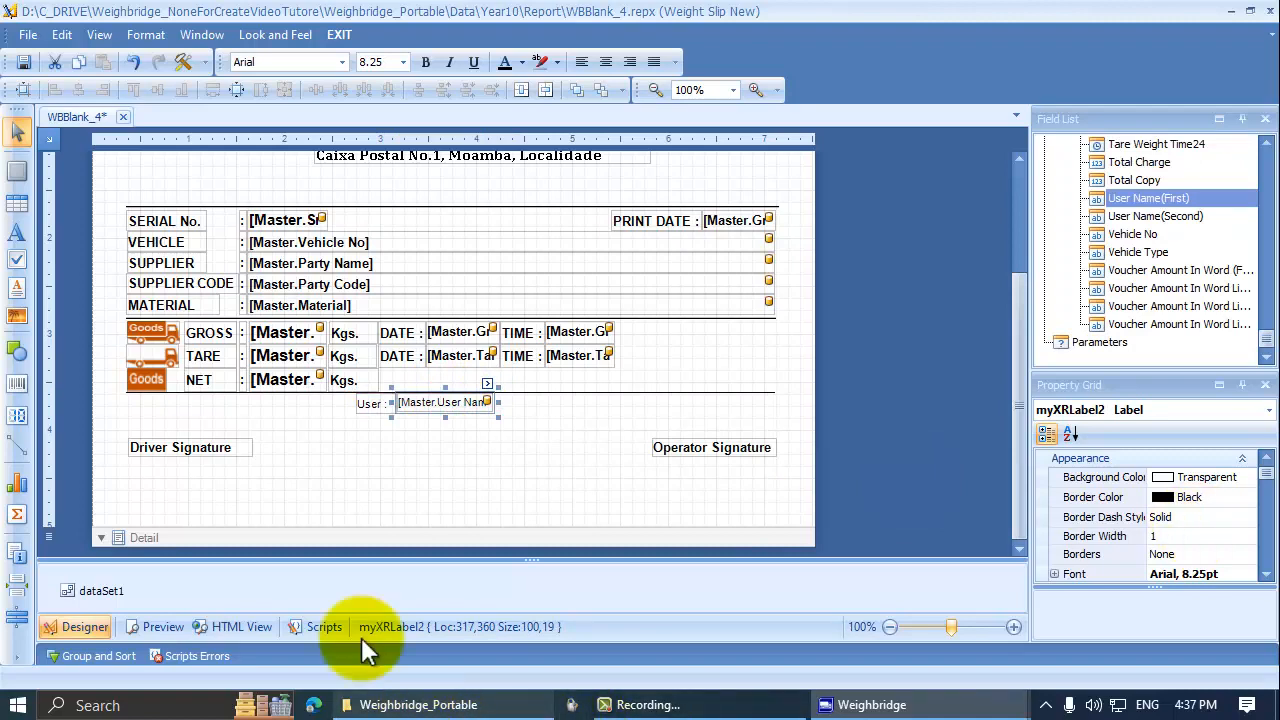
Preview the edited slip, check the user line, and return to the design view
click(160, 630)
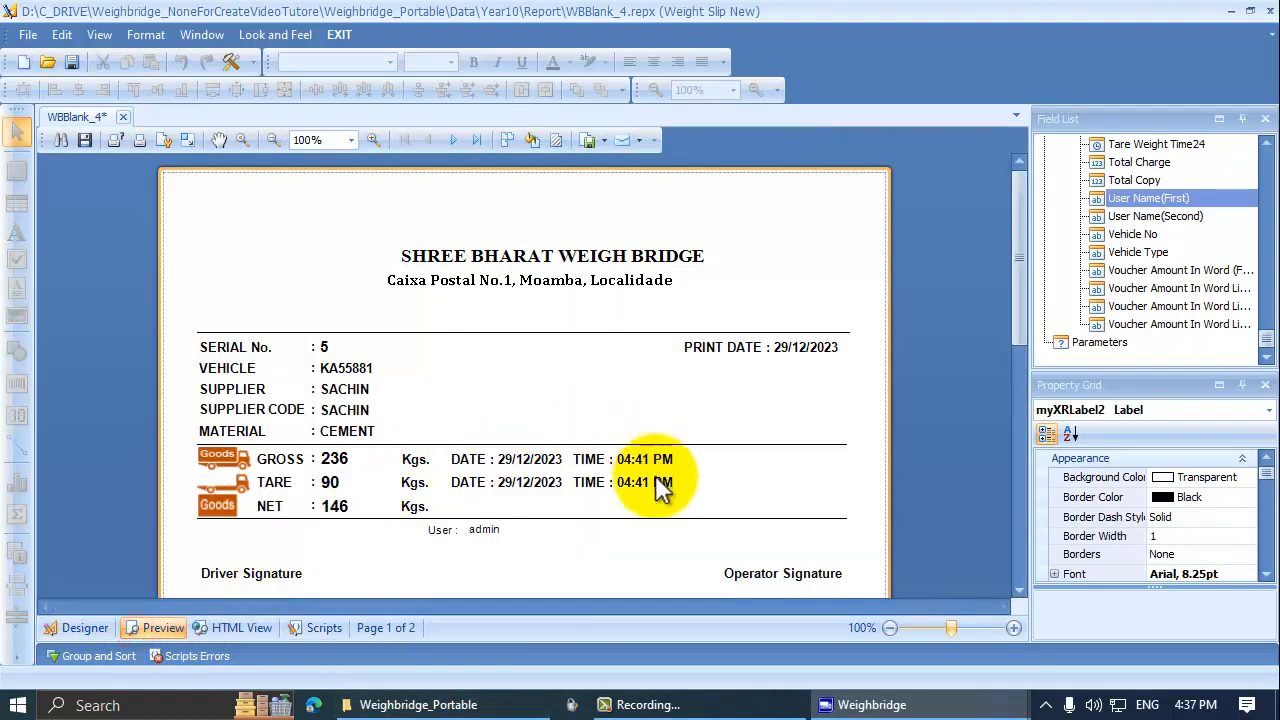
scroll(495, 518, down, 1)
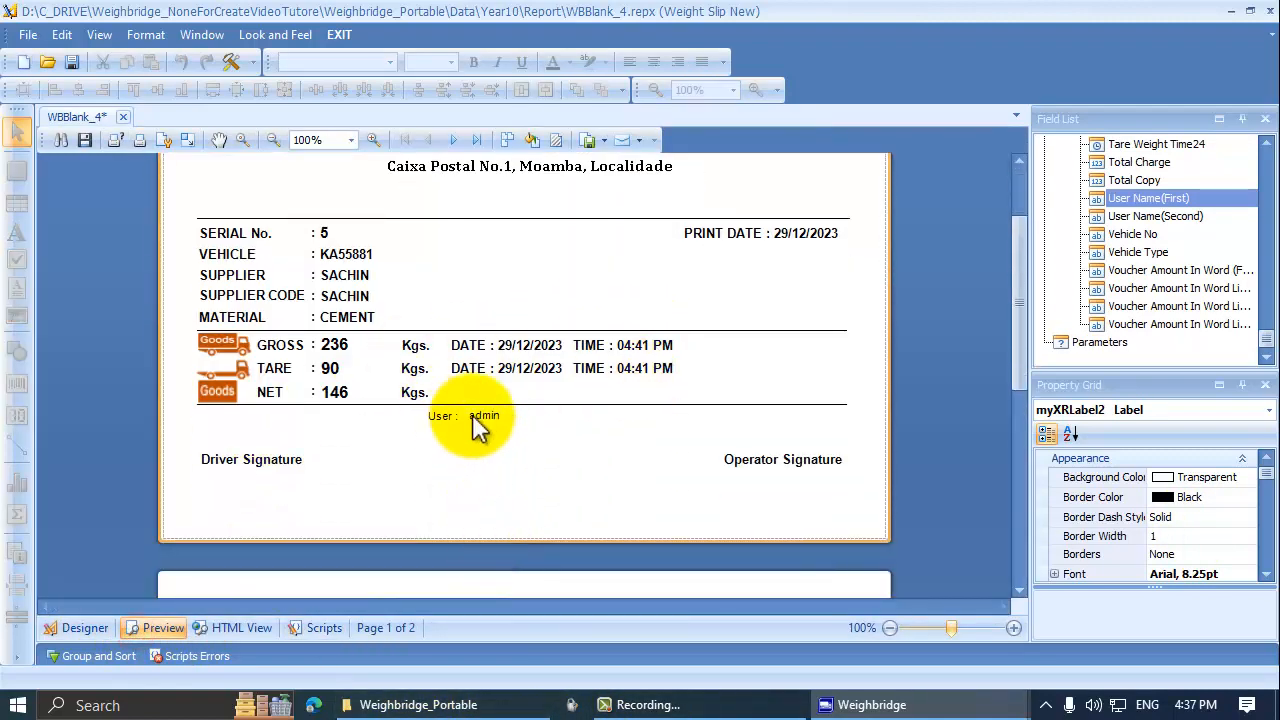
click(85, 628)
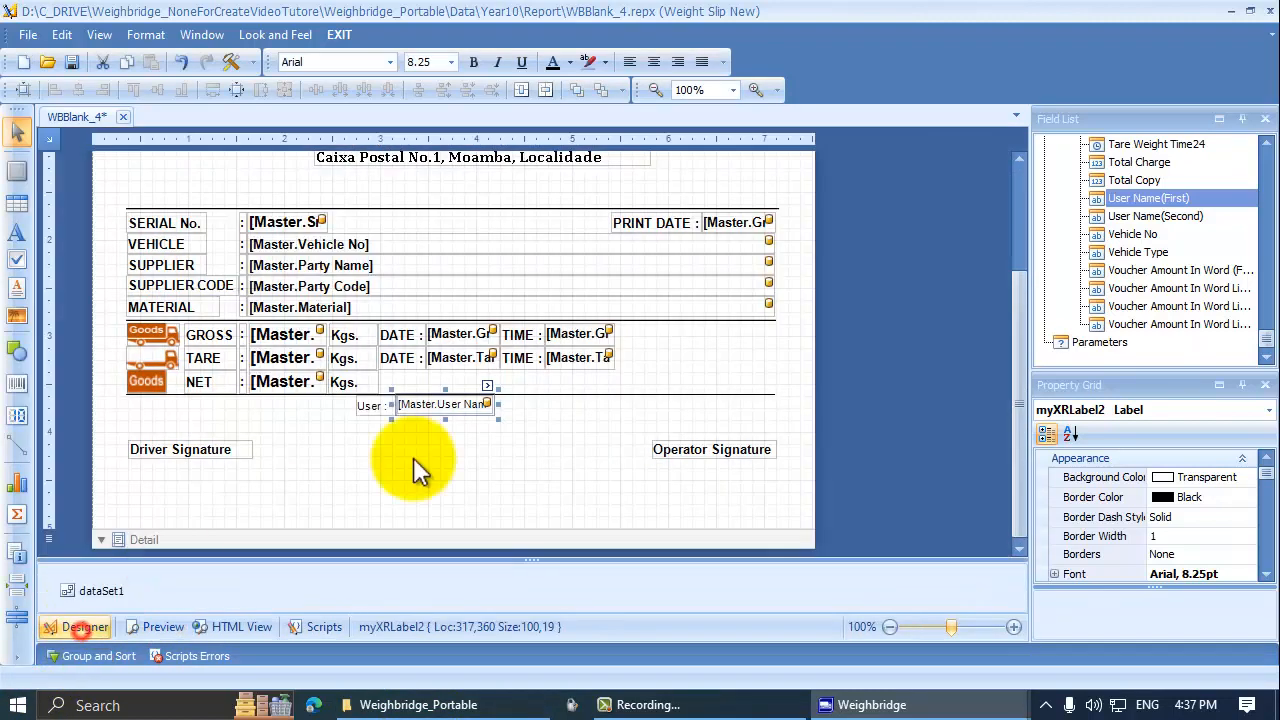
Compare the first and second user name fields and examine the other Master fields available for the slip
click(378, 405)
click(423, 406)
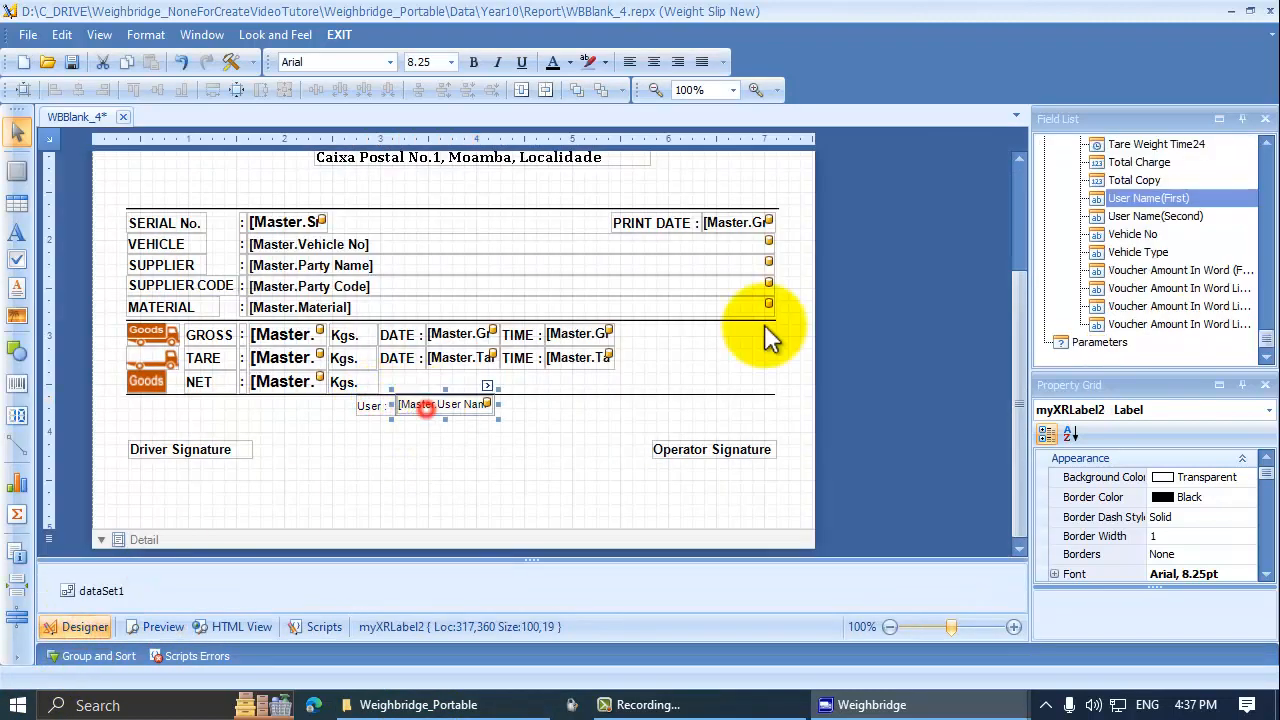
click(1156, 215)
click(1150, 202)
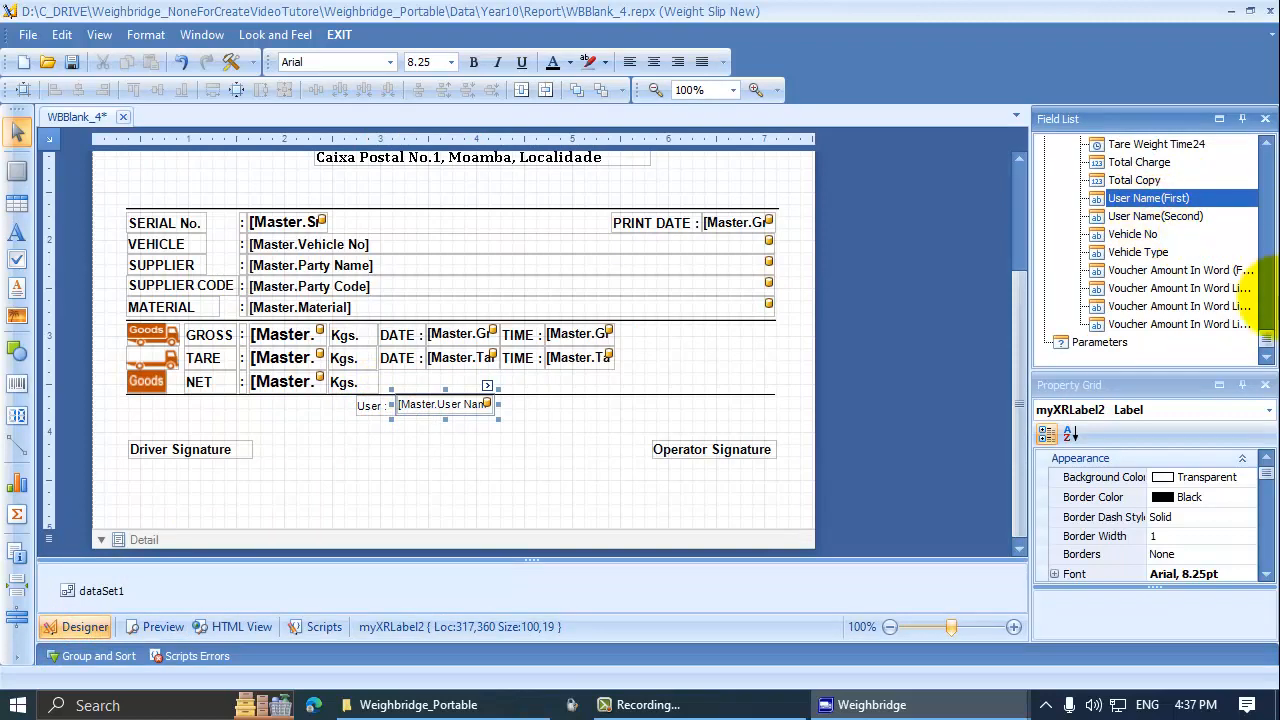
scroll(1031, 278, up, 2)
scroll(1158, 300, up, 5)
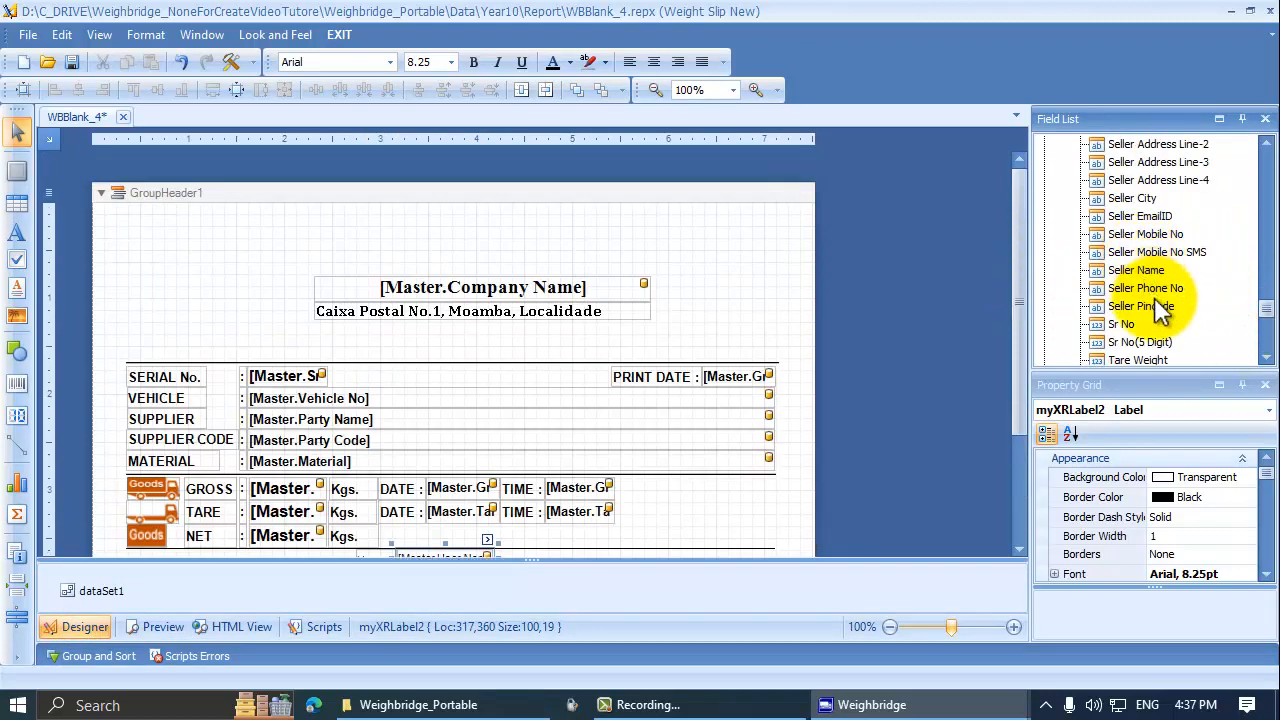
scroll(1158, 305, up, 10)
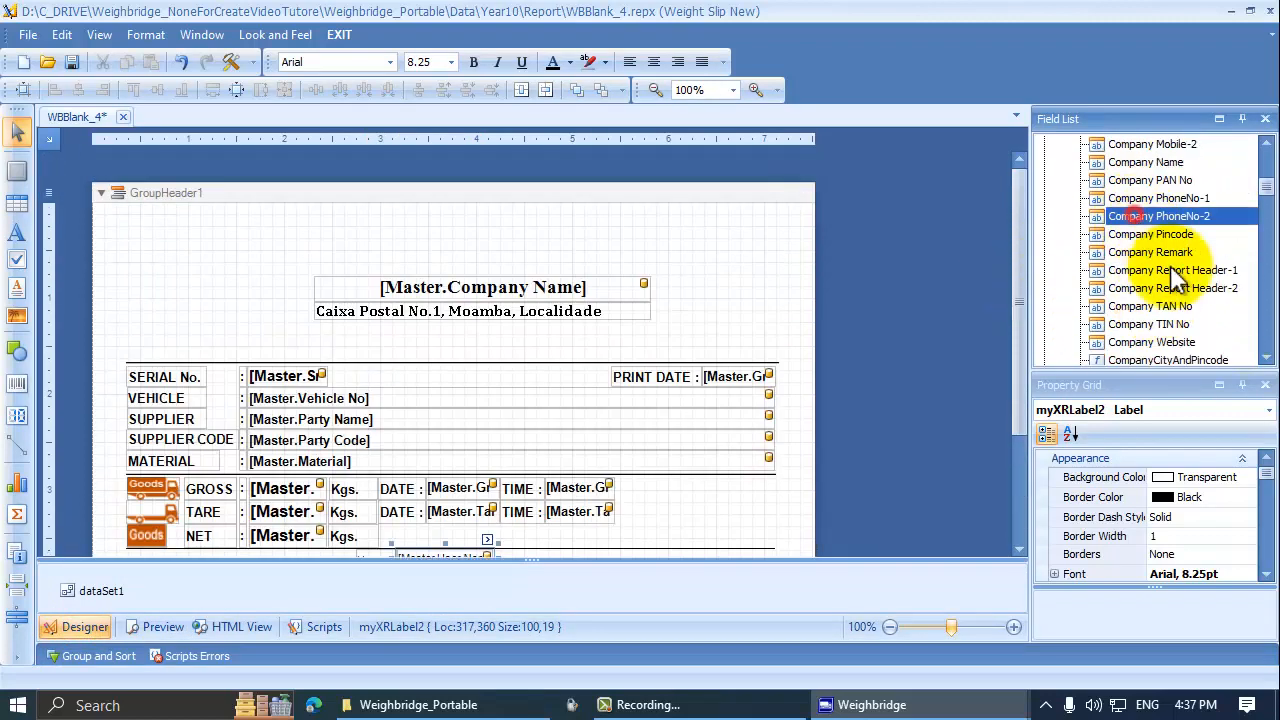
Set the height of the user name field to 22 to match its "User :" label
scroll(815, 400, down, 3)
click(402, 525)
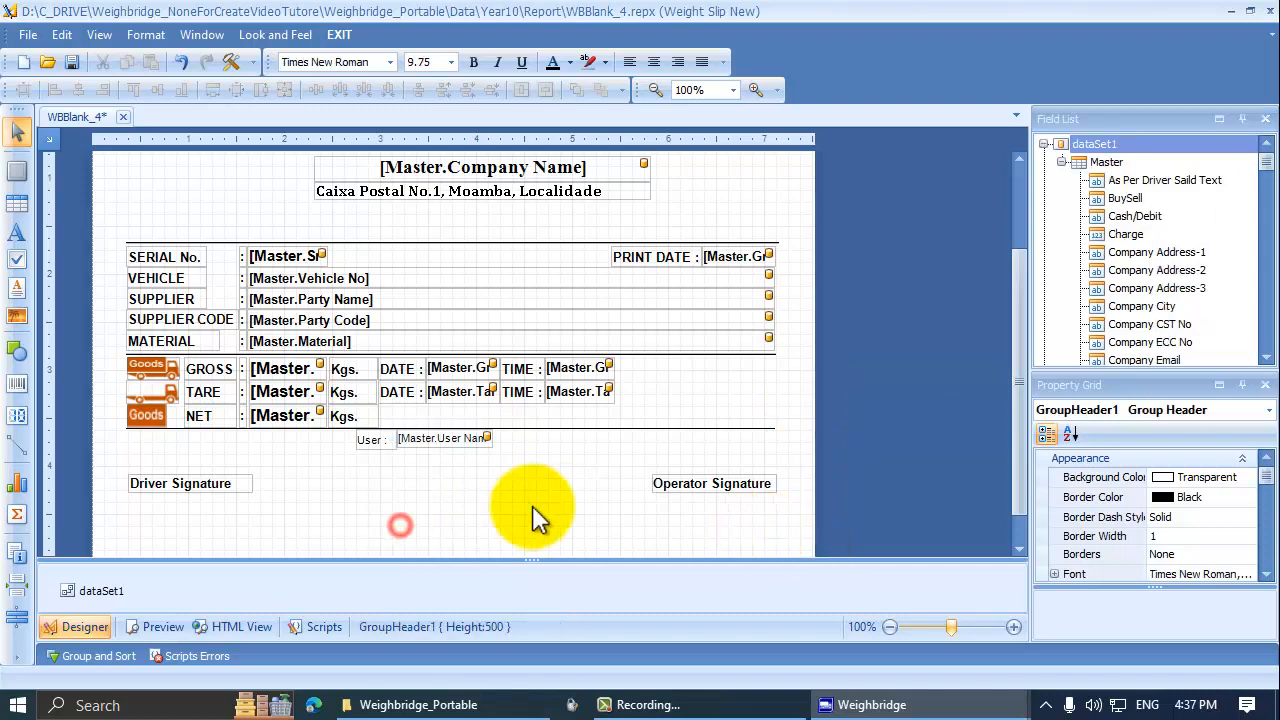
click(459, 440)
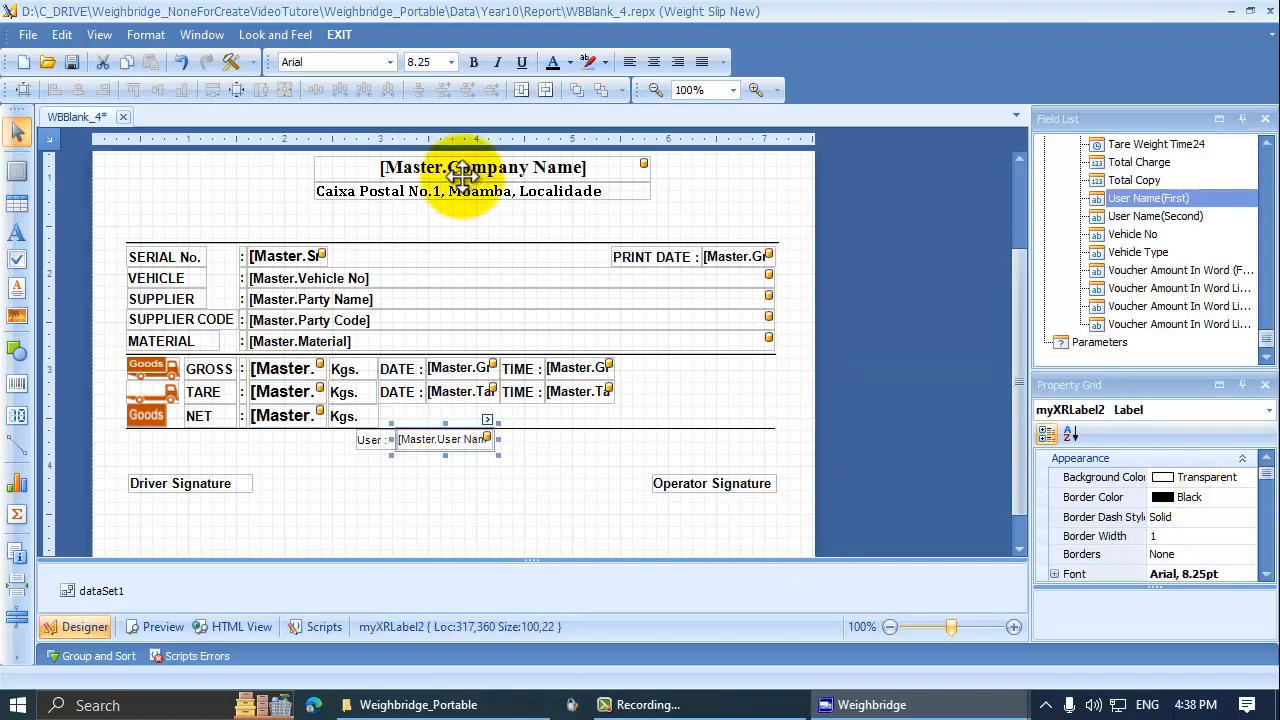
Draw a picture box about 98 by 49 between the signature labels and load DSC00063.JPG from the goa folder into it
click(17, 318)
drag(406, 474, 503, 522)
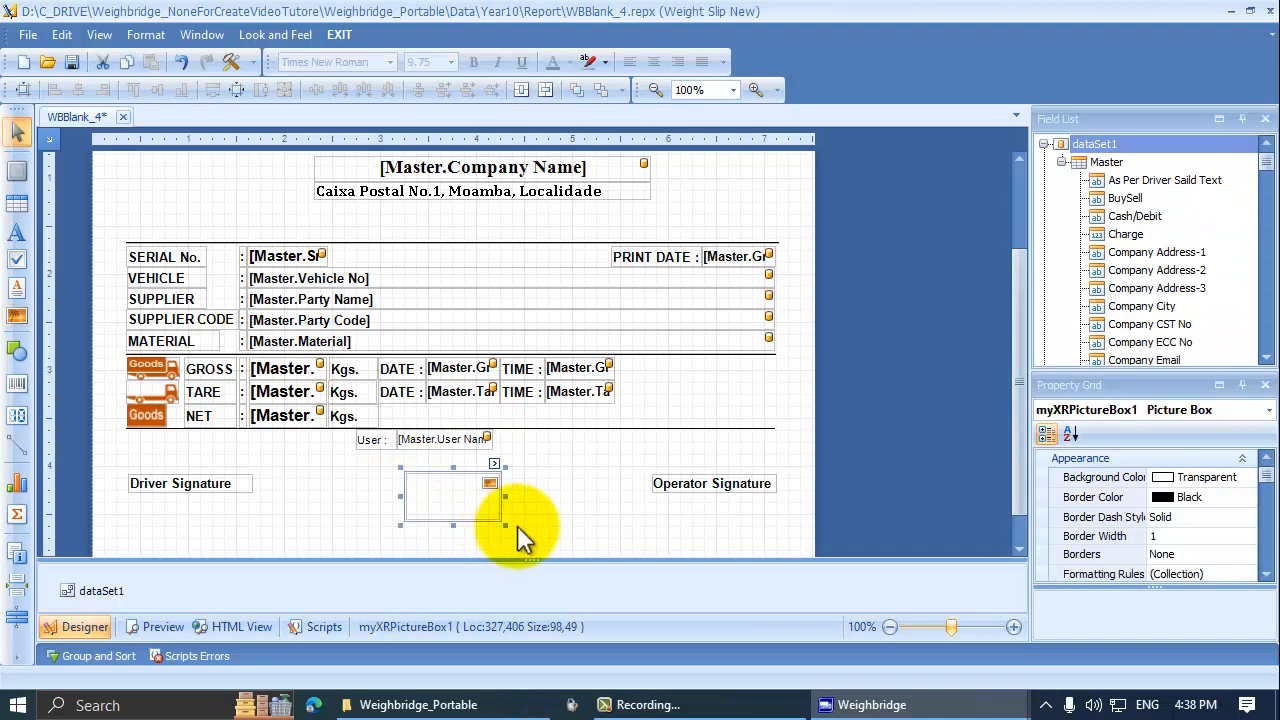
click(494, 463)
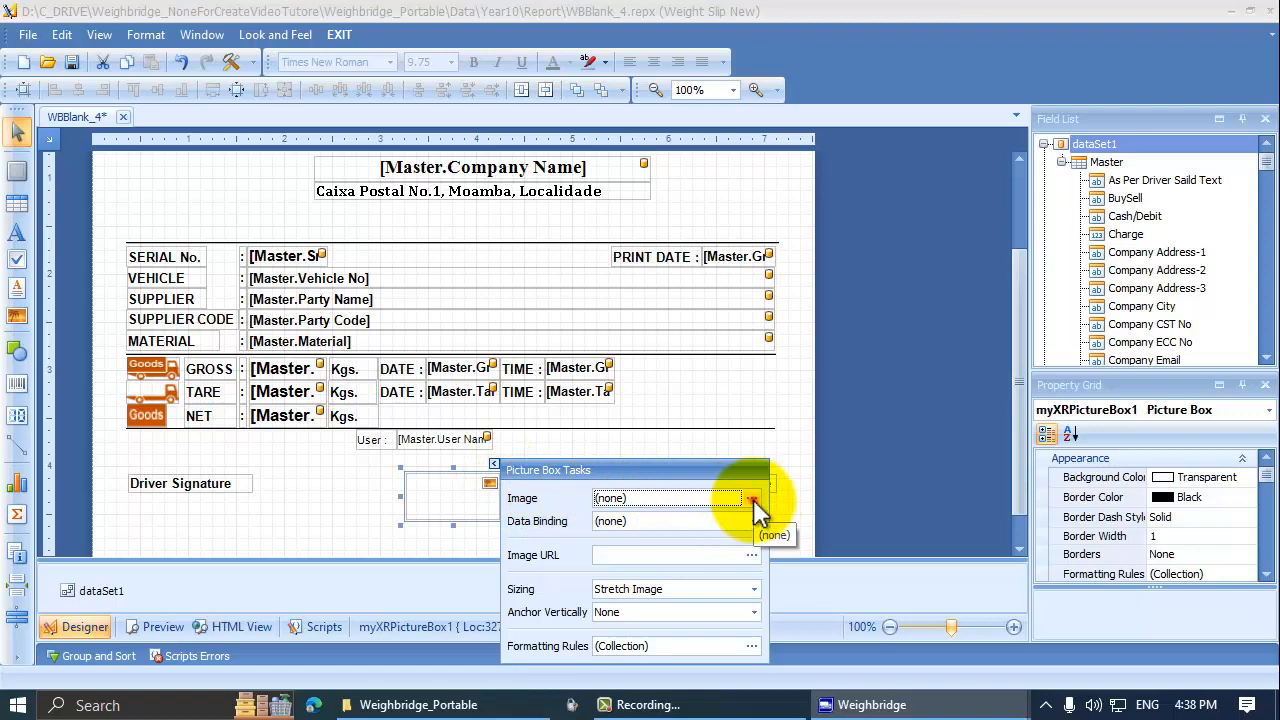
click(752, 498)
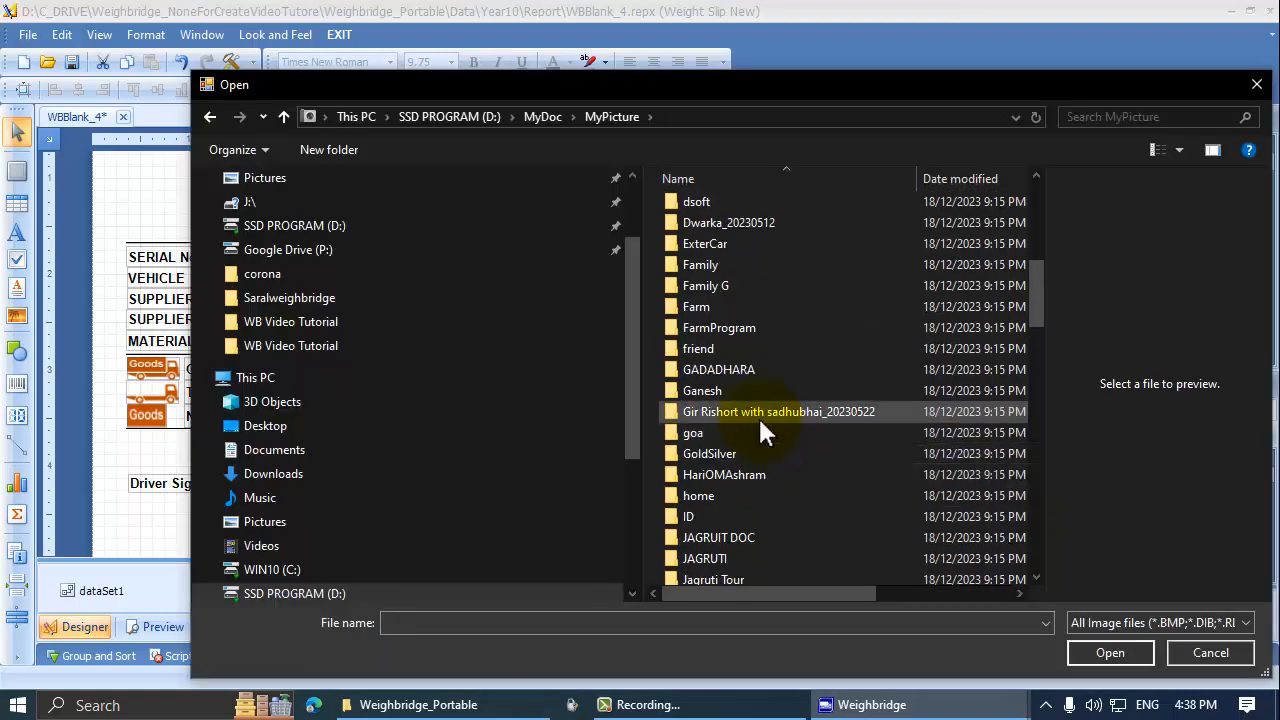
double_click(700, 431)
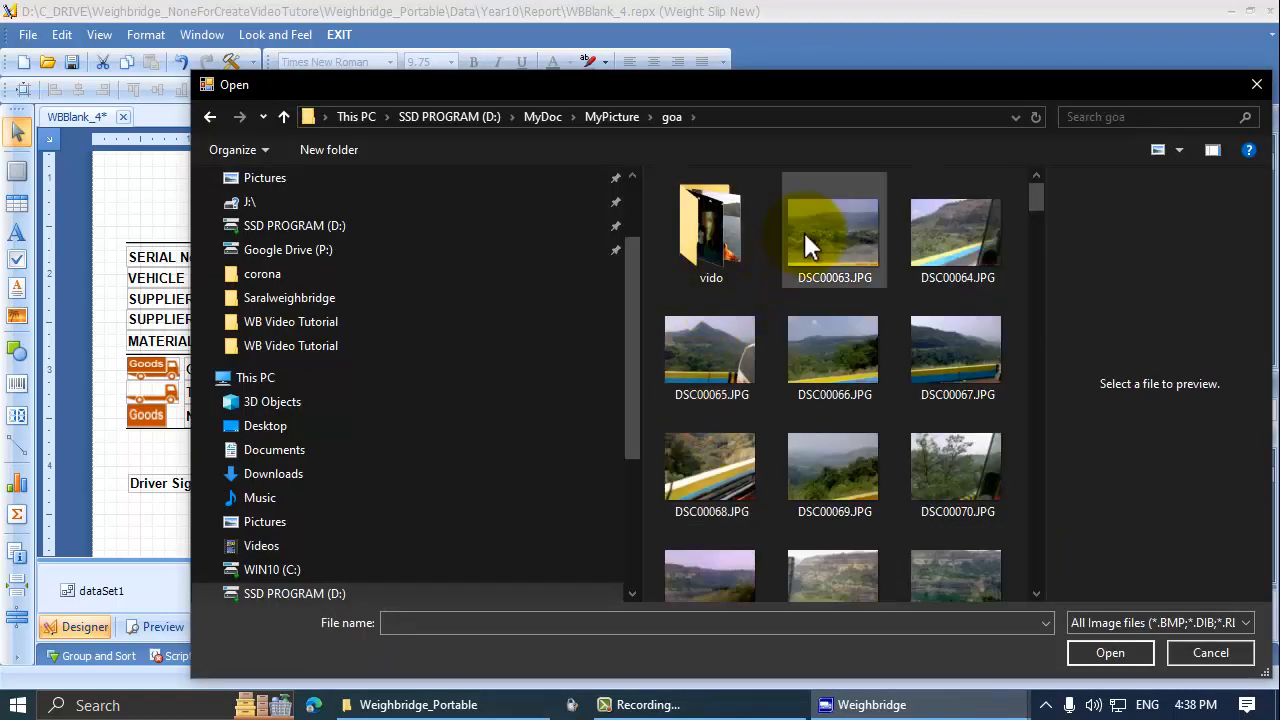
double_click(808, 230)
click(383, 549)
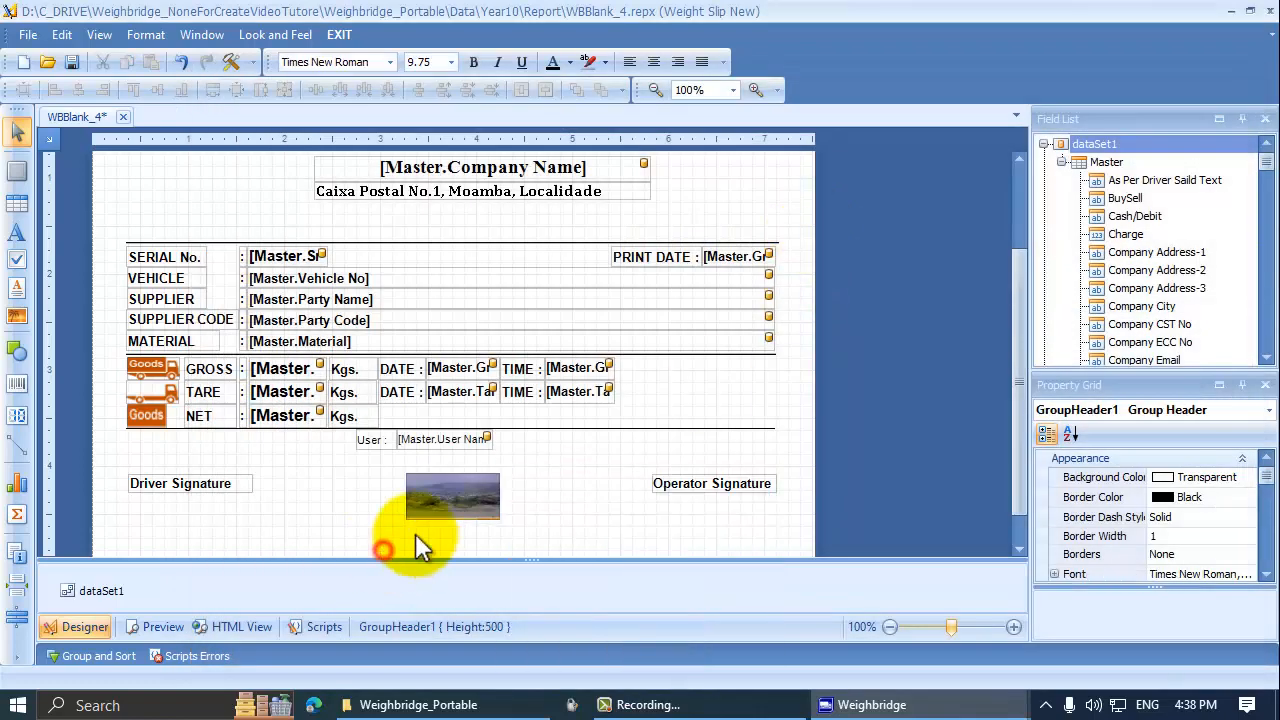
Move the picture box to about 373,406 and resize it to about 98 by 61
click(460, 495)
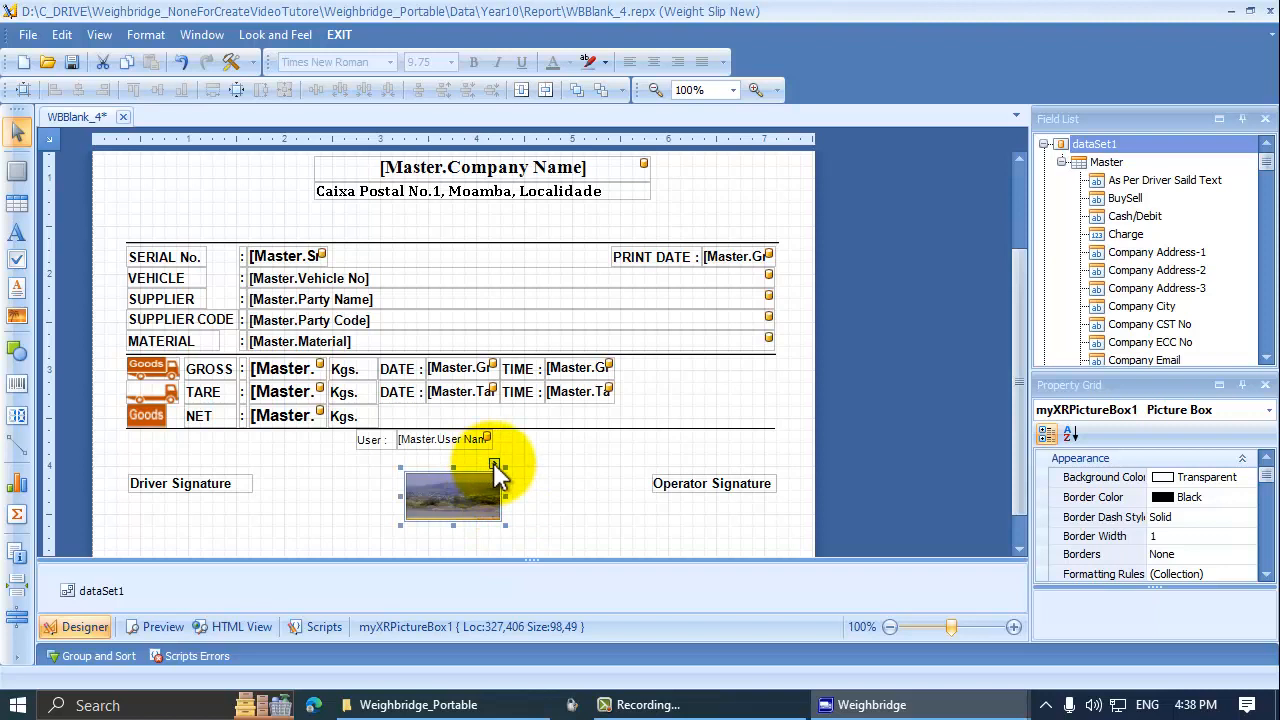
drag(457, 503, 547, 507)
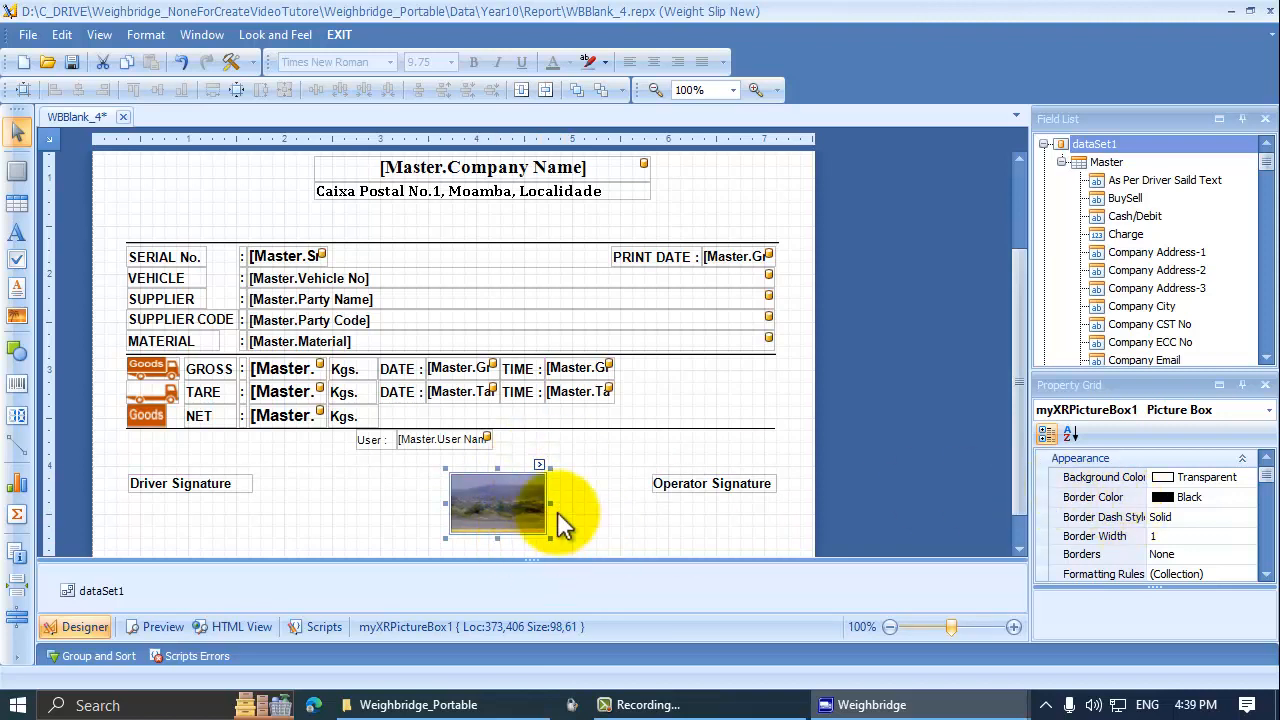
click(632, 475)
Browse the user name field's properties and dock the Property Grid together with the Field List as one tabbed pane
click(447, 447)
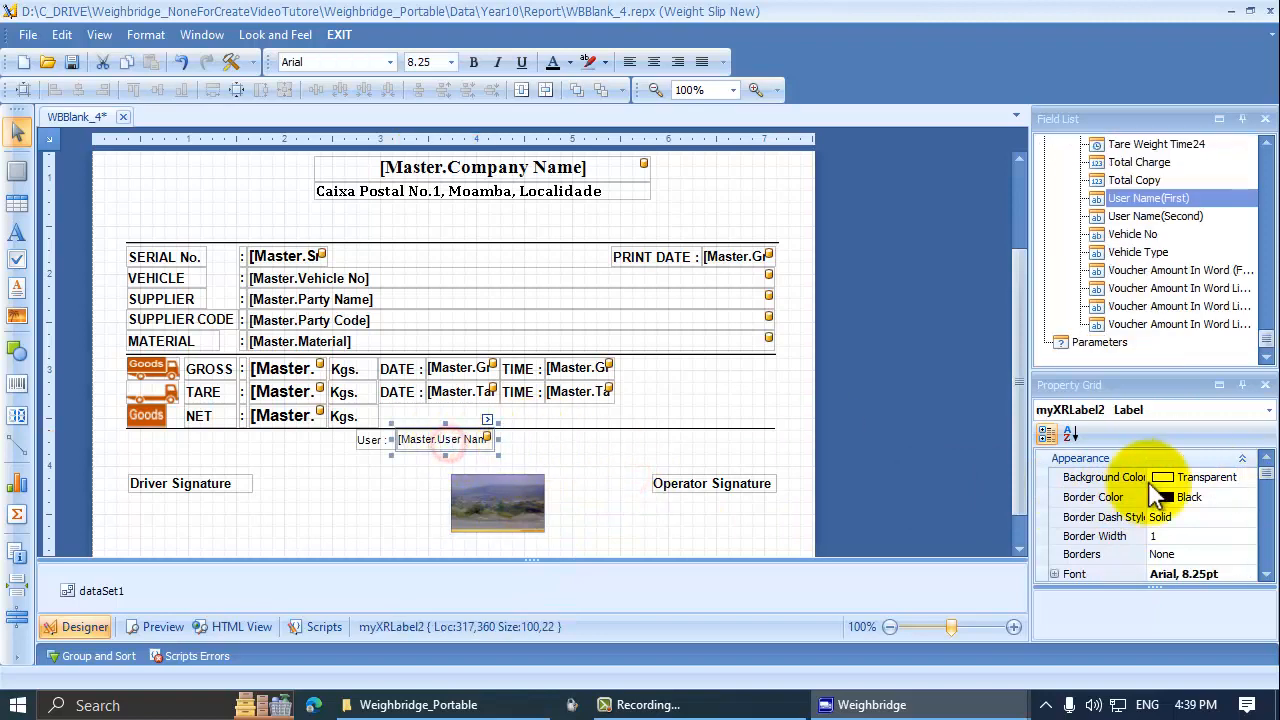
click(1105, 517)
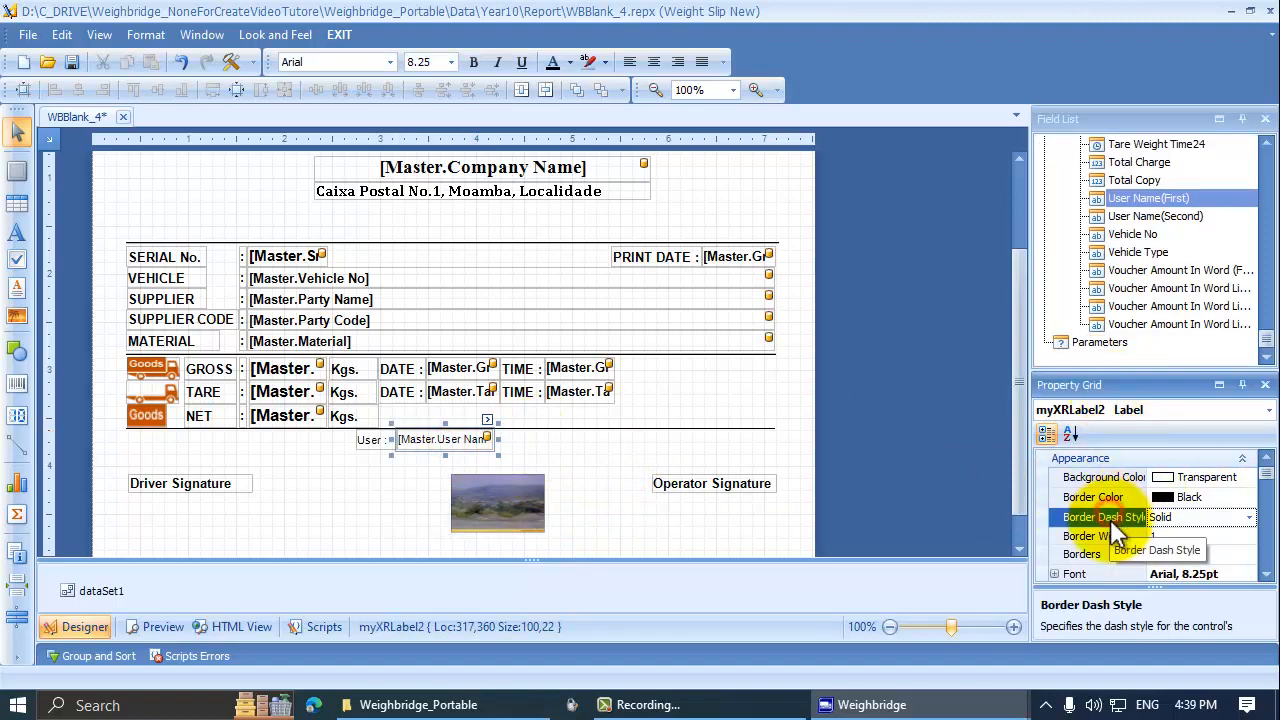
scroll(1110, 527, down, 4)
scroll(1115, 537, down, 4)
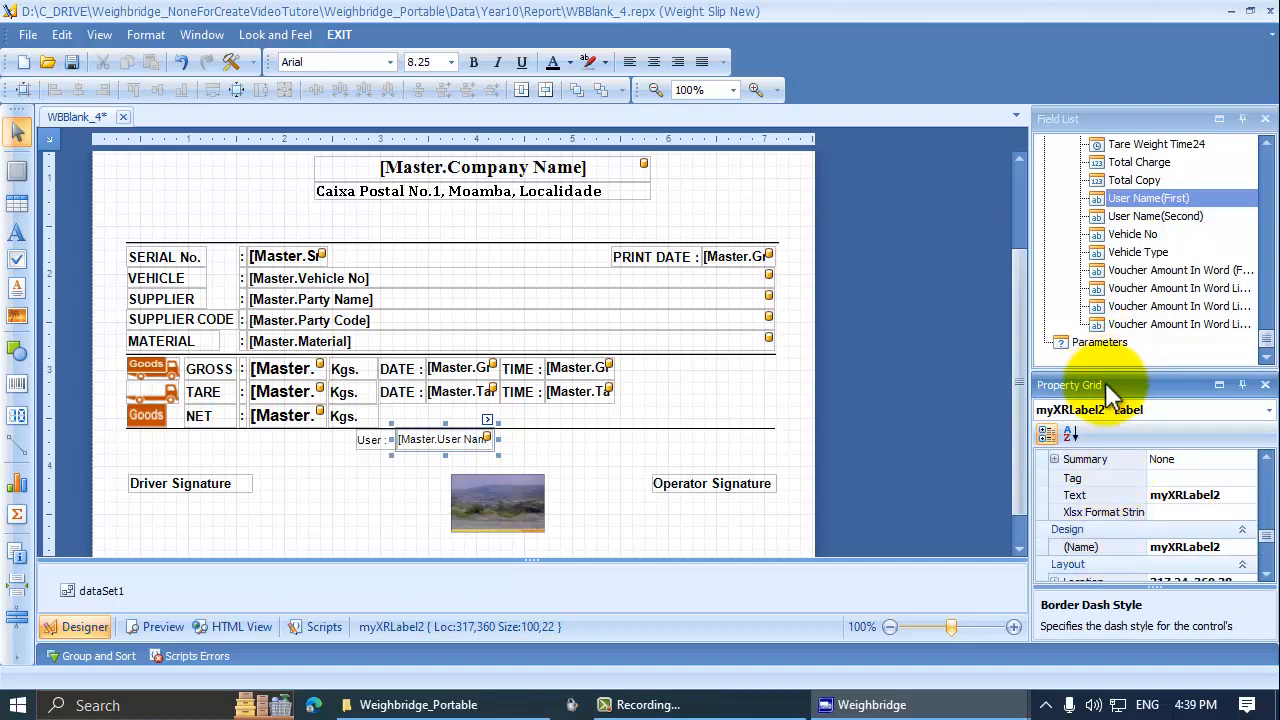
drag(1137, 395, 1168, 376)
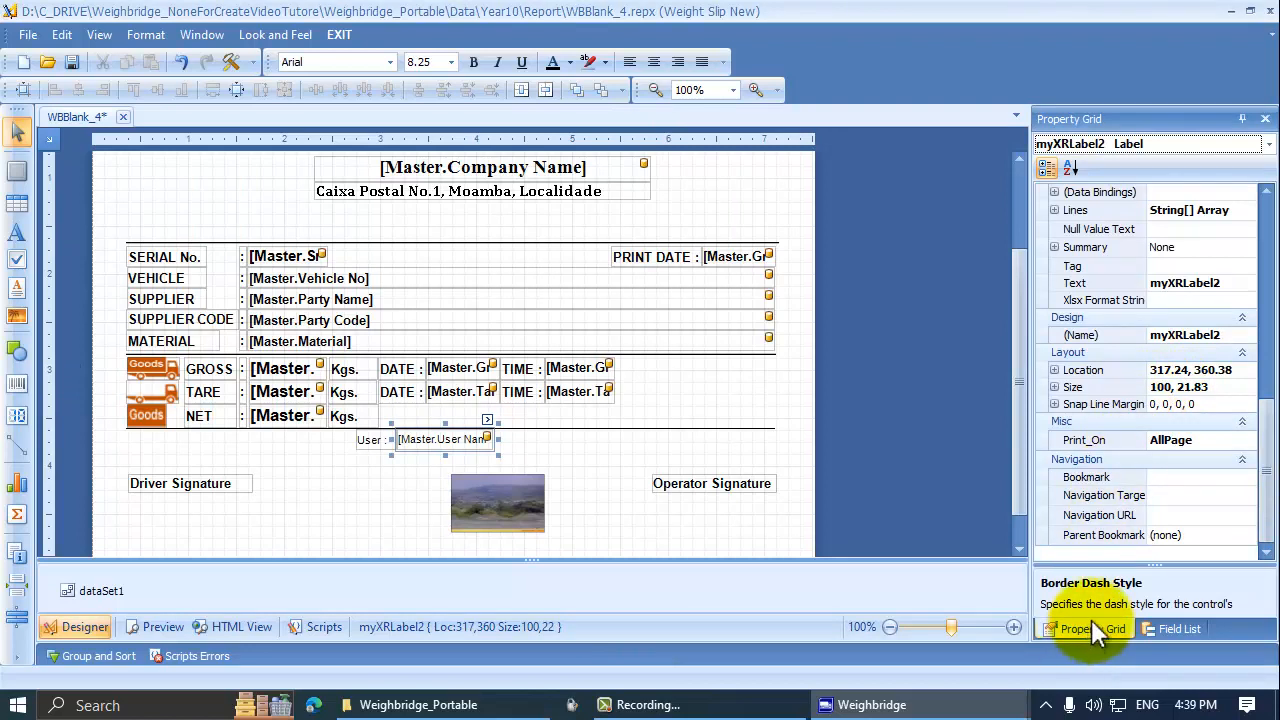
Sort the user name field's properties alphabetically and review the list from its beginning
click(449, 437)
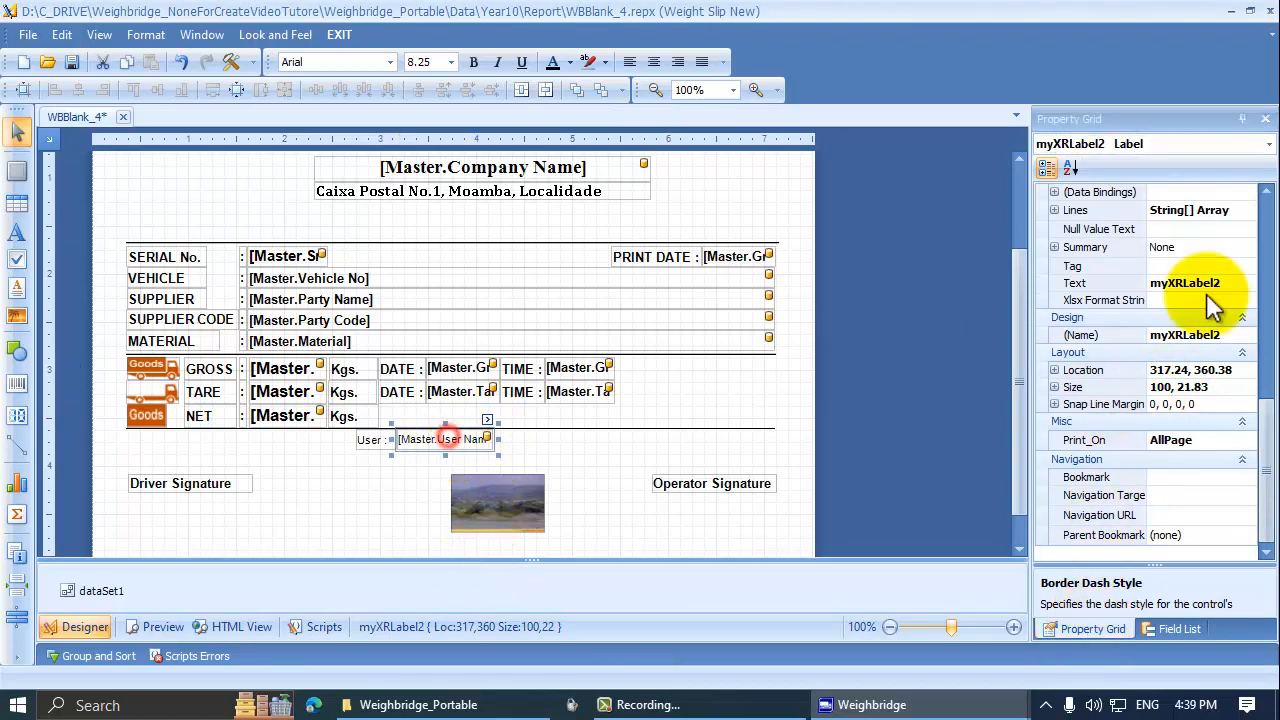
click(1105, 252)
click(1070, 168)
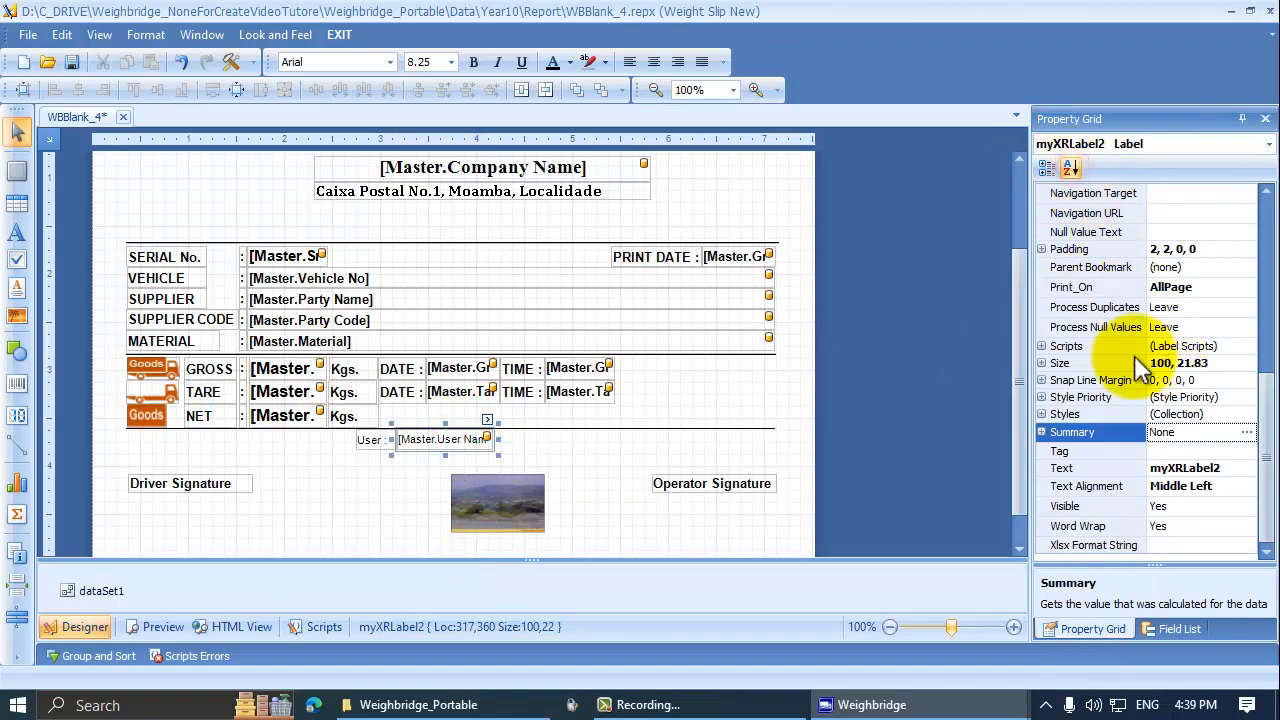
click(1094, 346)
scroll(1100, 360, up, 8)
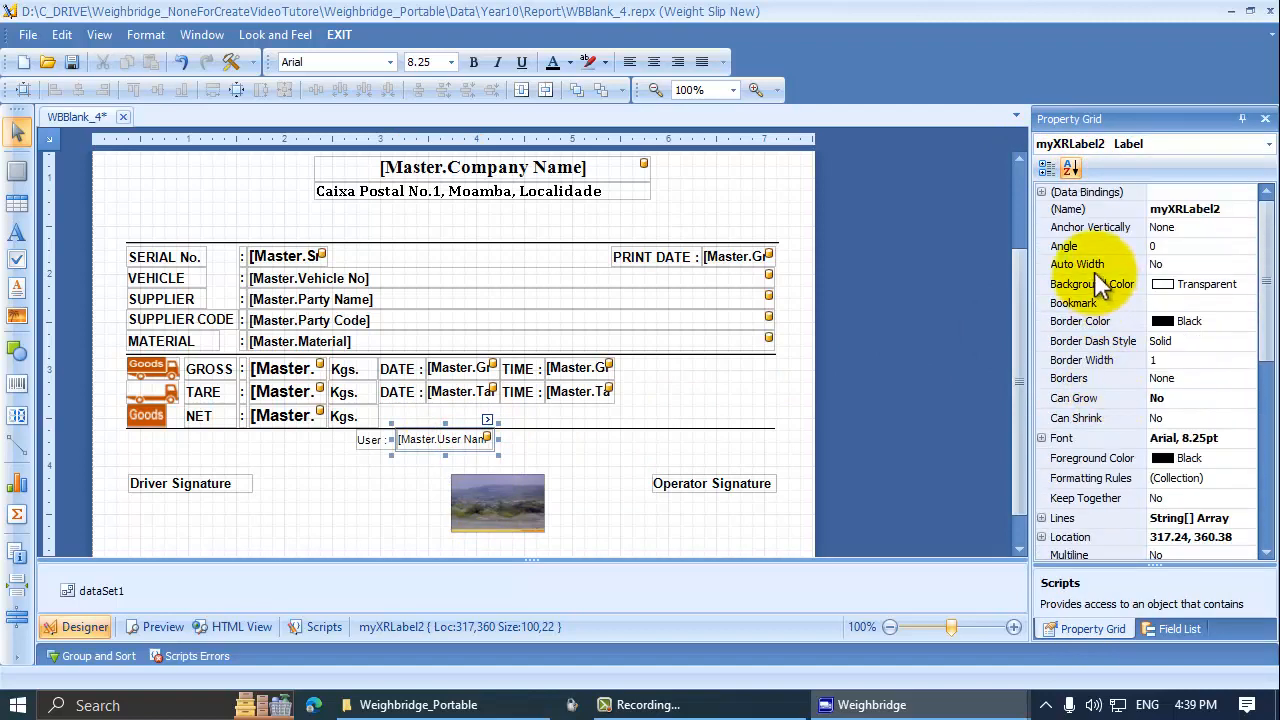
click(1092, 227)
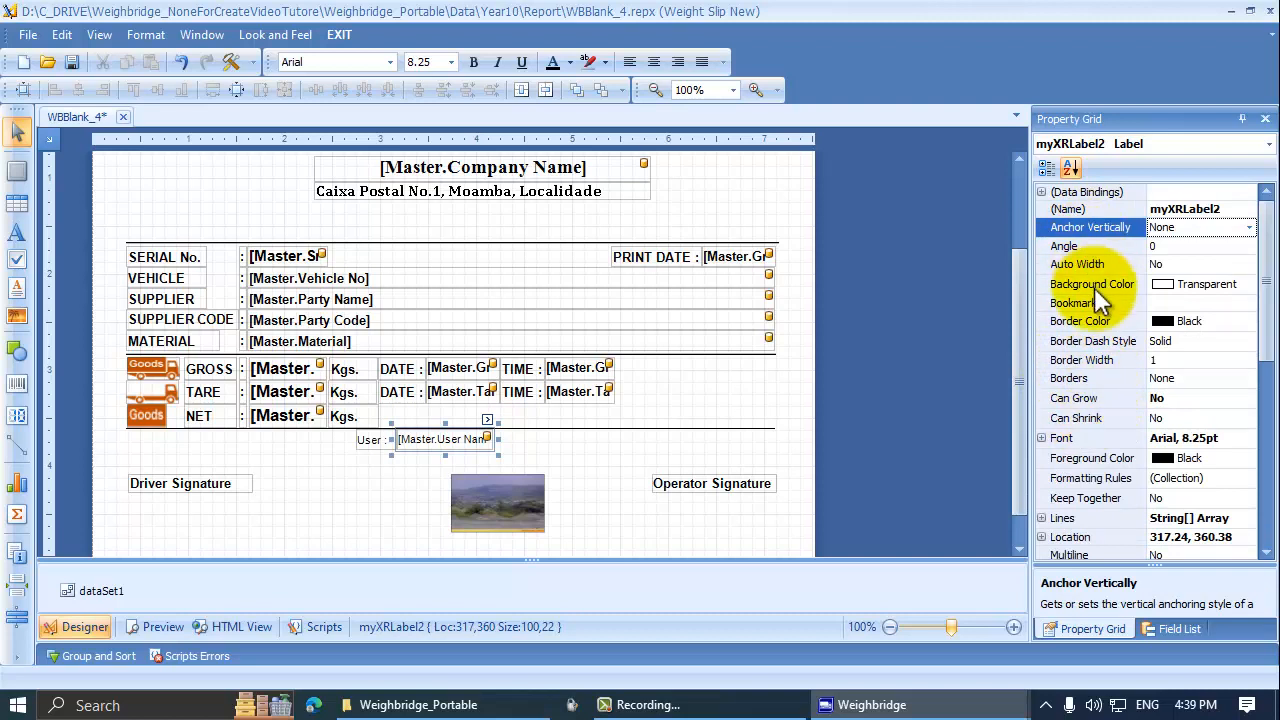
Set the border color of the user name field to LightGray and check the field on the slip
click(1086, 322)
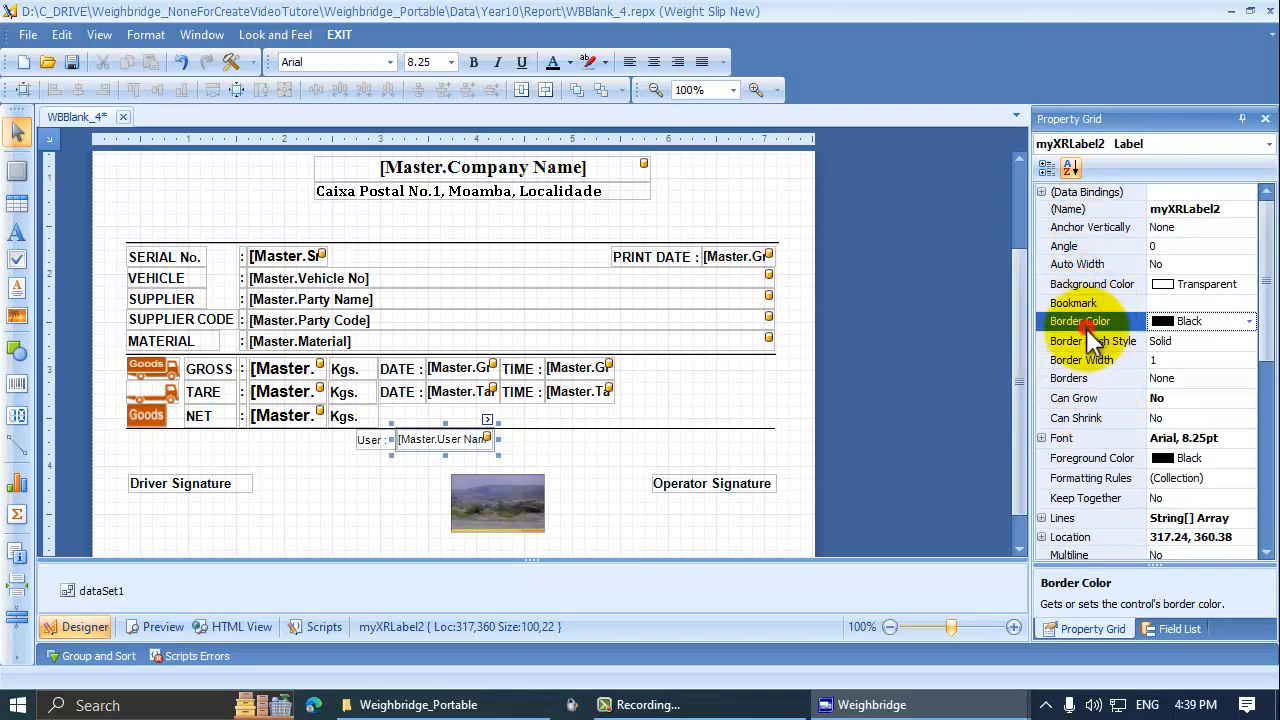
click(1249, 322)
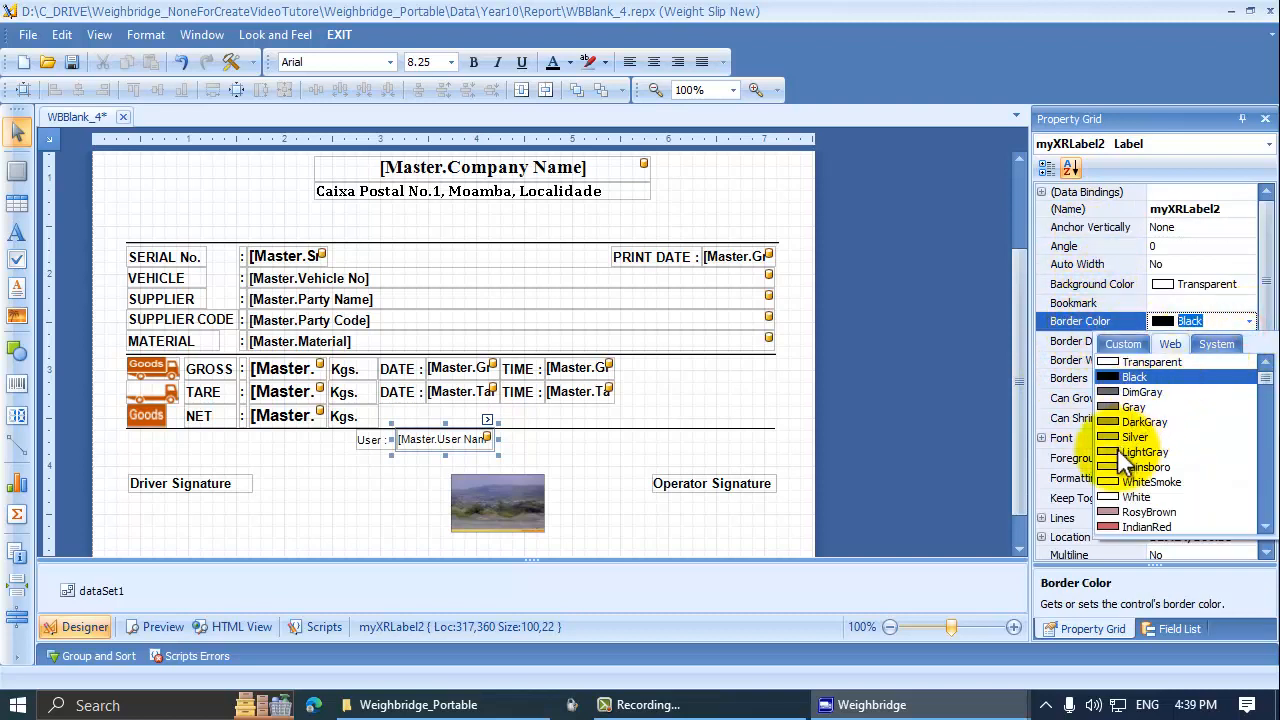
click(1117, 452)
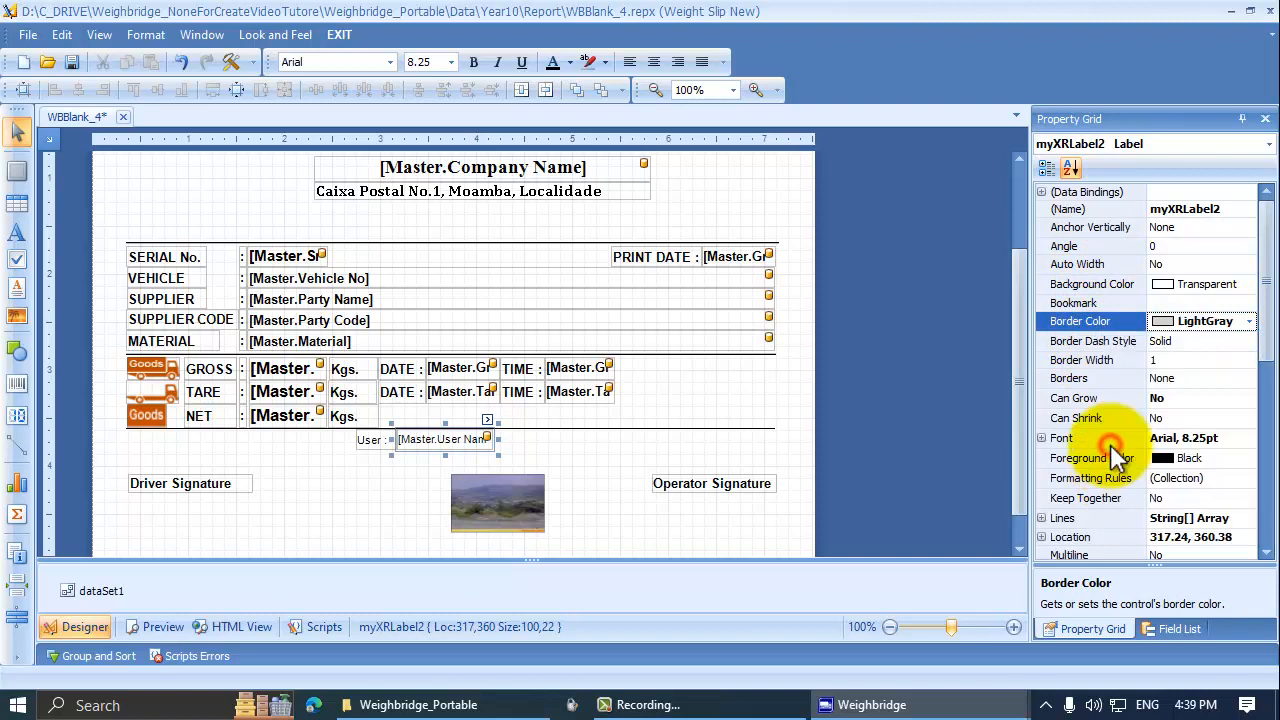
click(1118, 361)
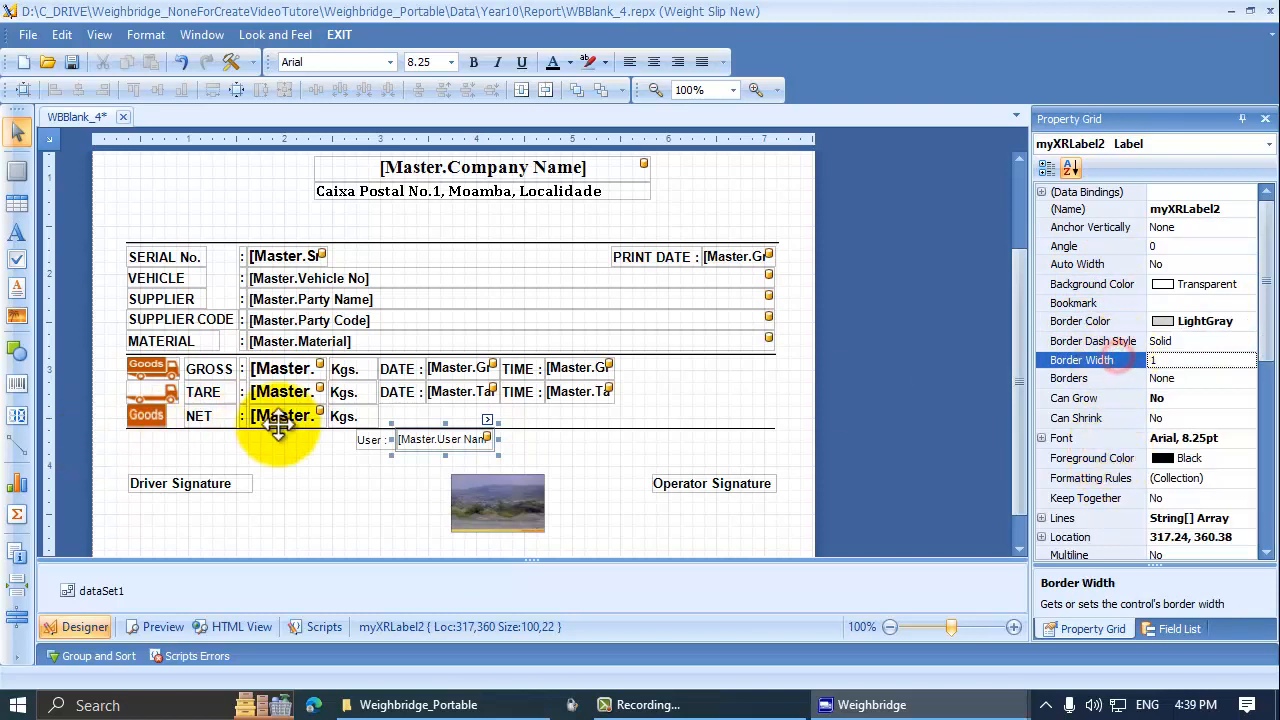
click(456, 445)
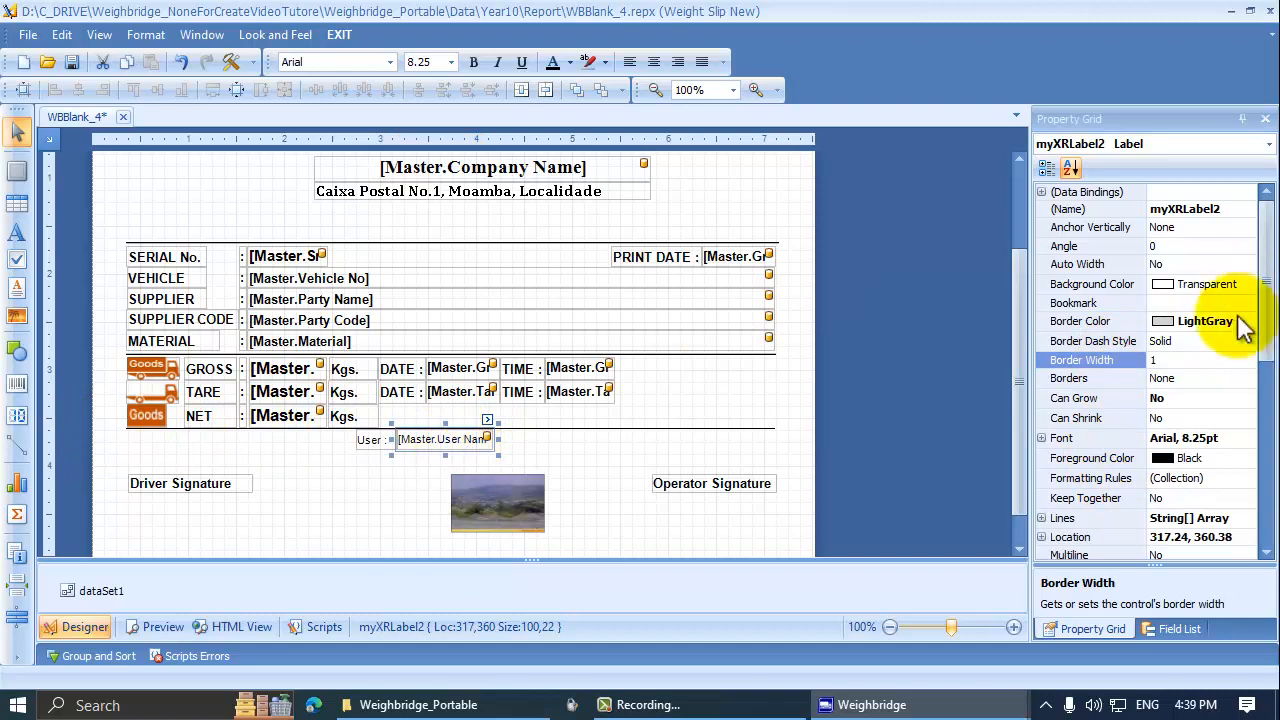
Set the border color of the user name field to Transparent
click(1085, 321)
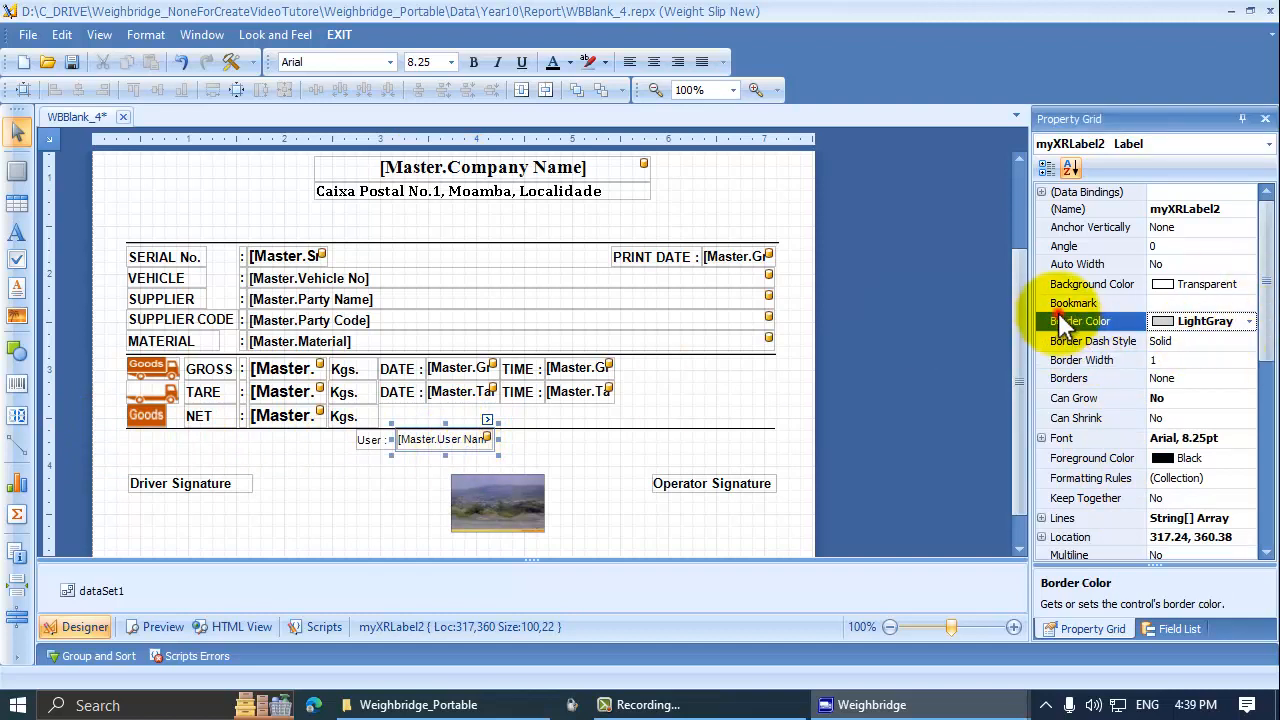
click(1248, 321)
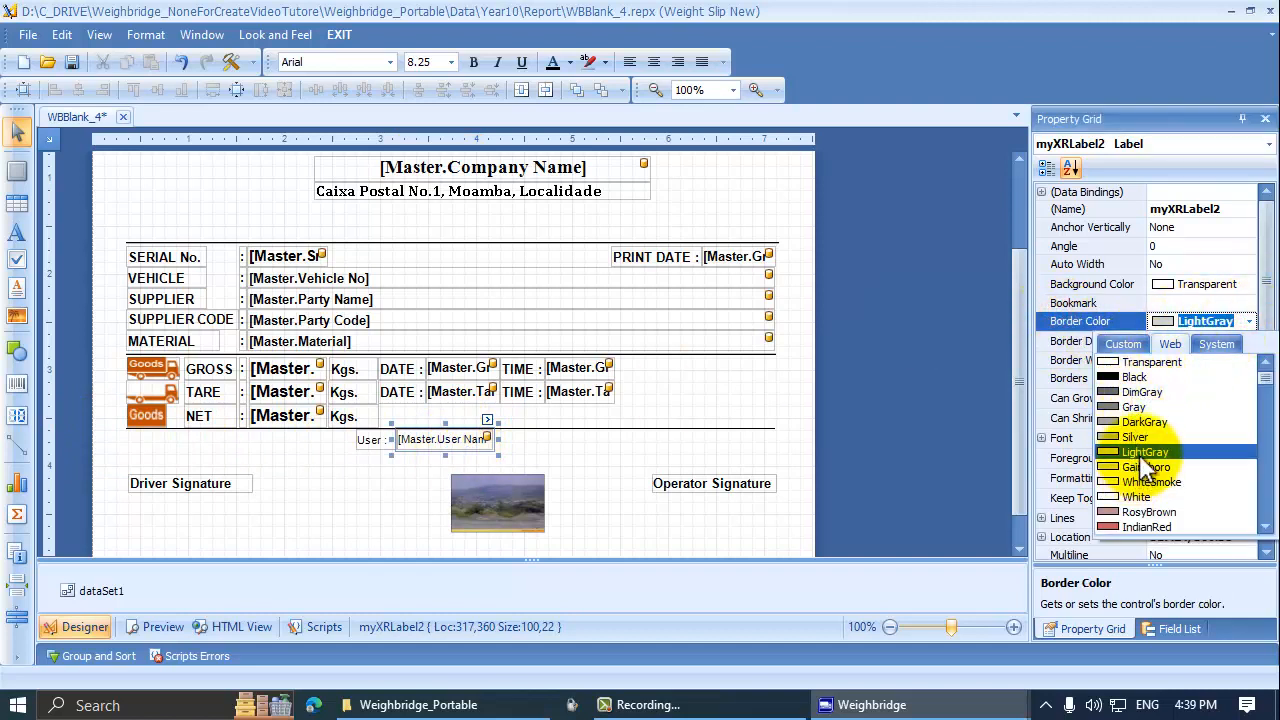
click(1140, 362)
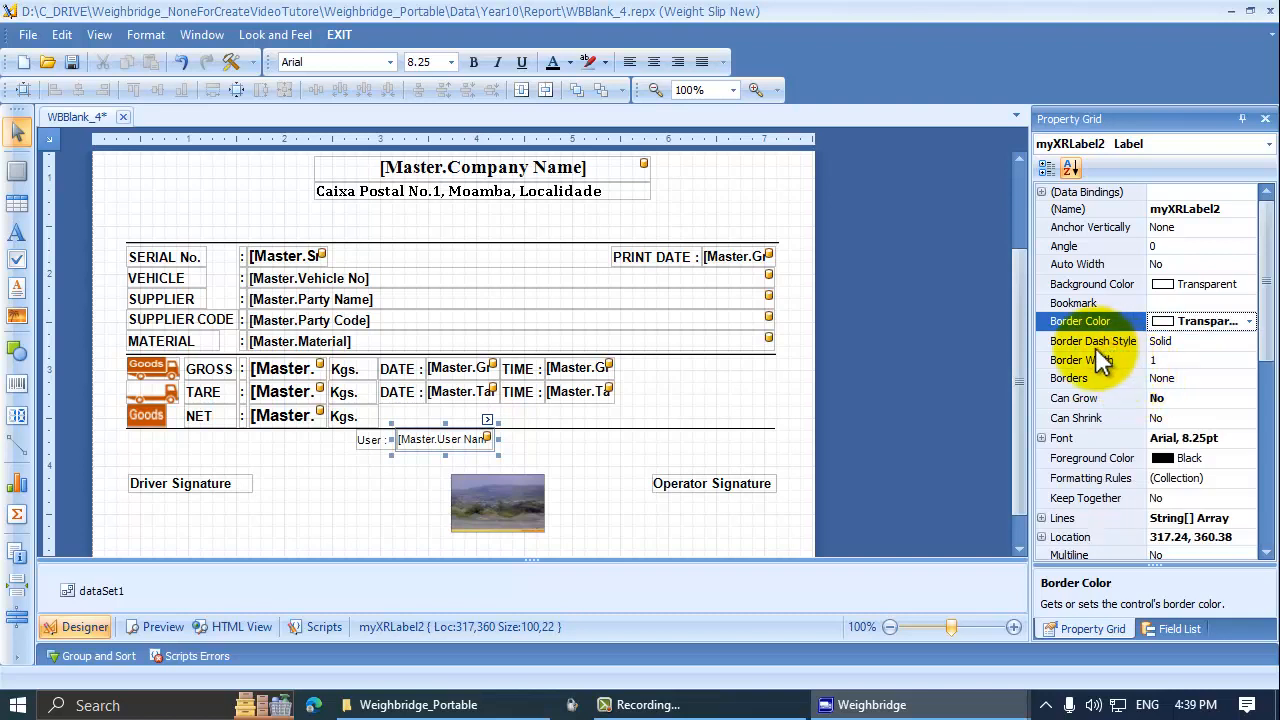
click(1098, 341)
Set the background color of the user name field to Gray
click(1096, 284)
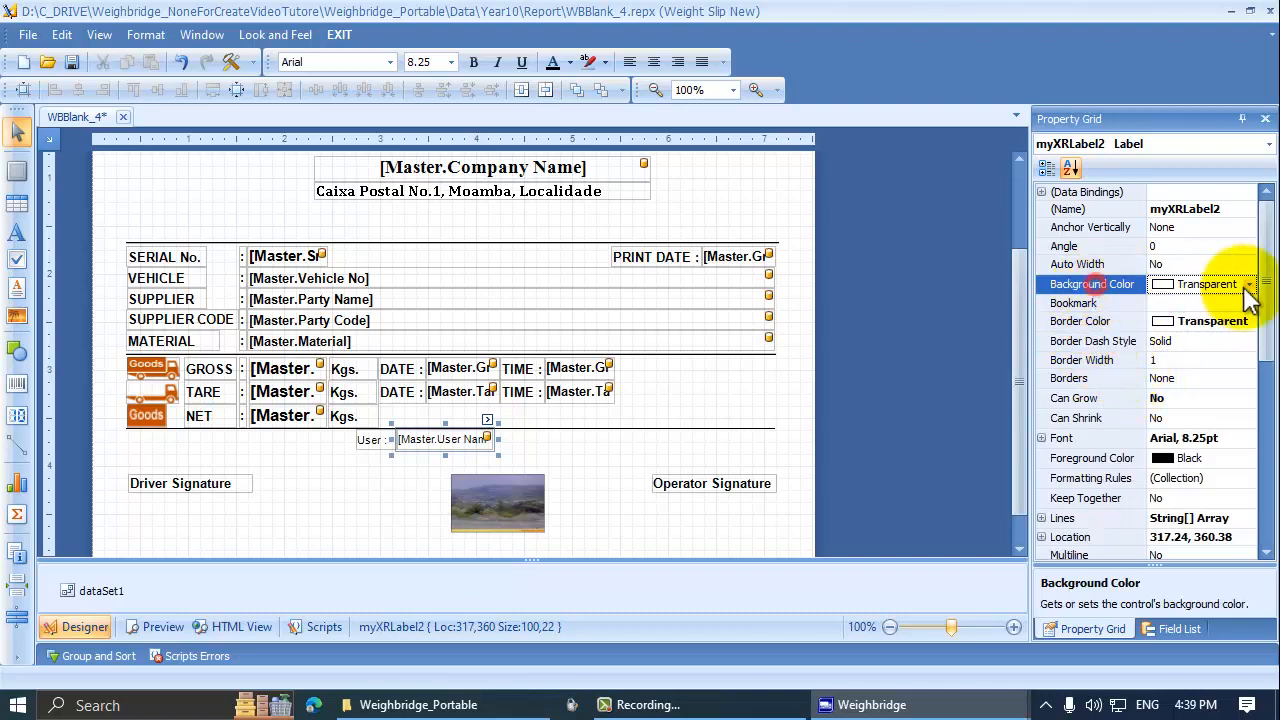
click(1247, 285)
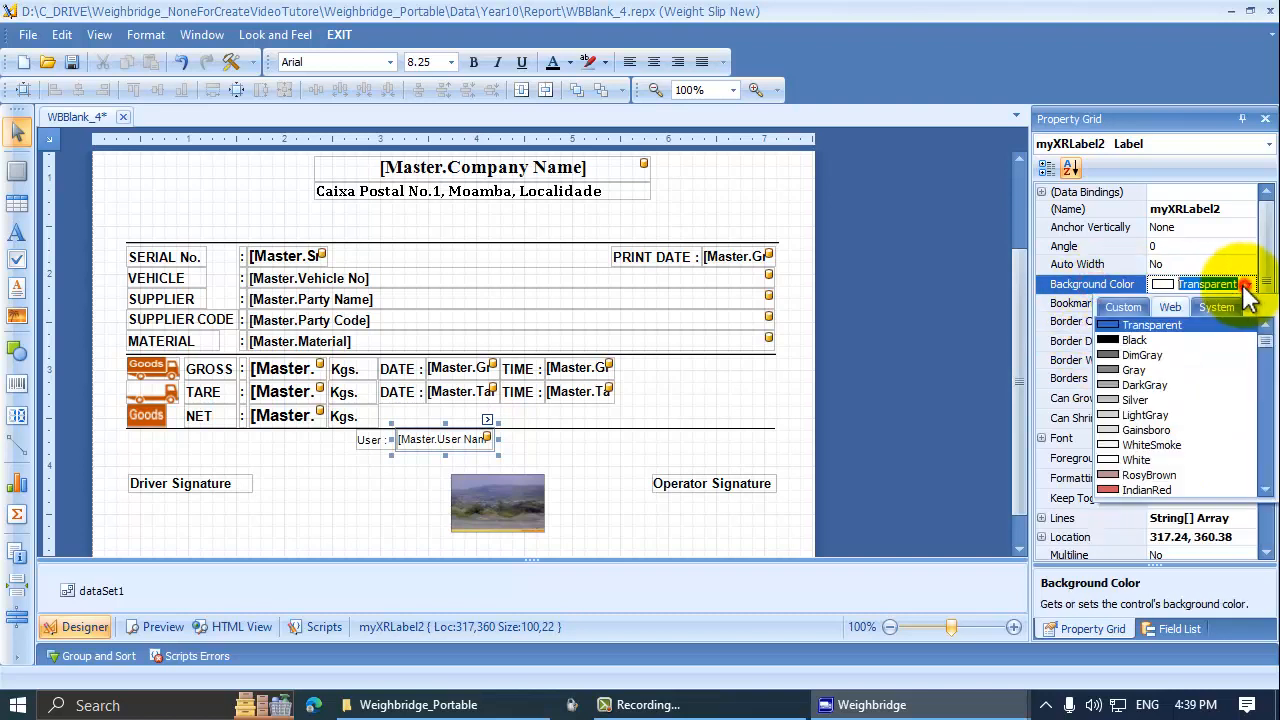
click(1110, 372)
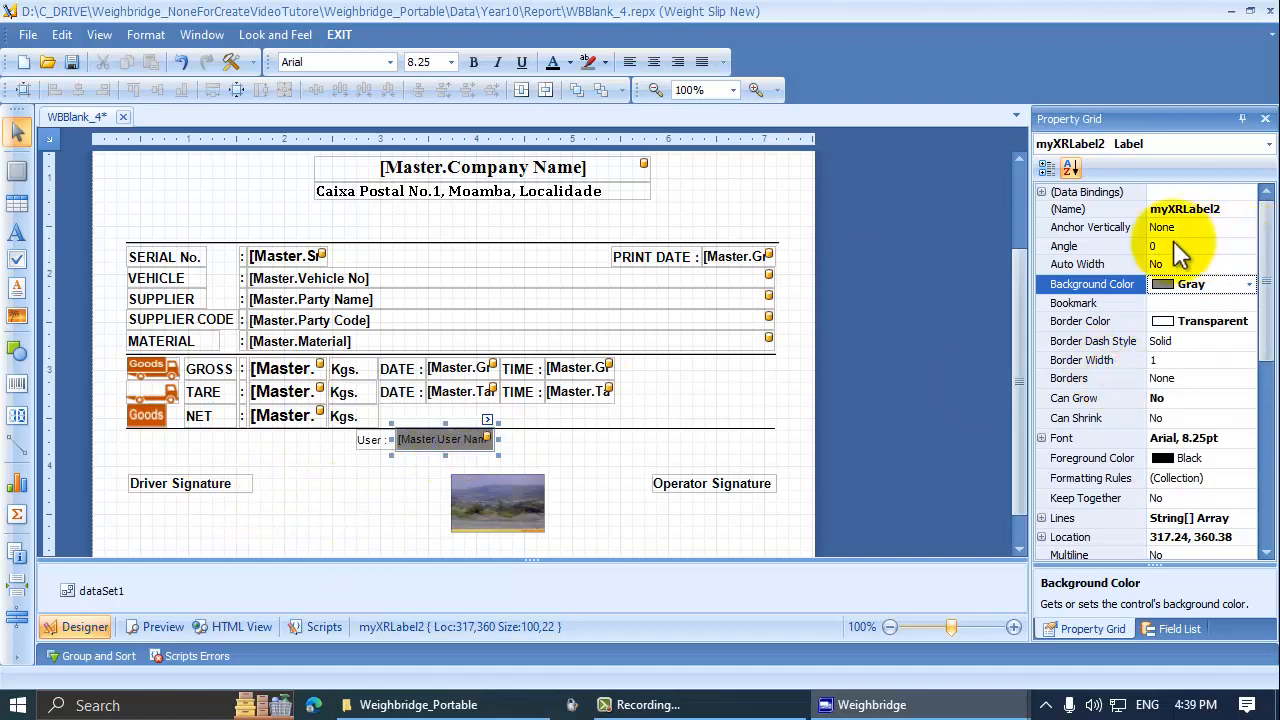
Set the foreground color of the user name field to the custom red 255, 0, 0 and check it on the slip
click(1068, 376)
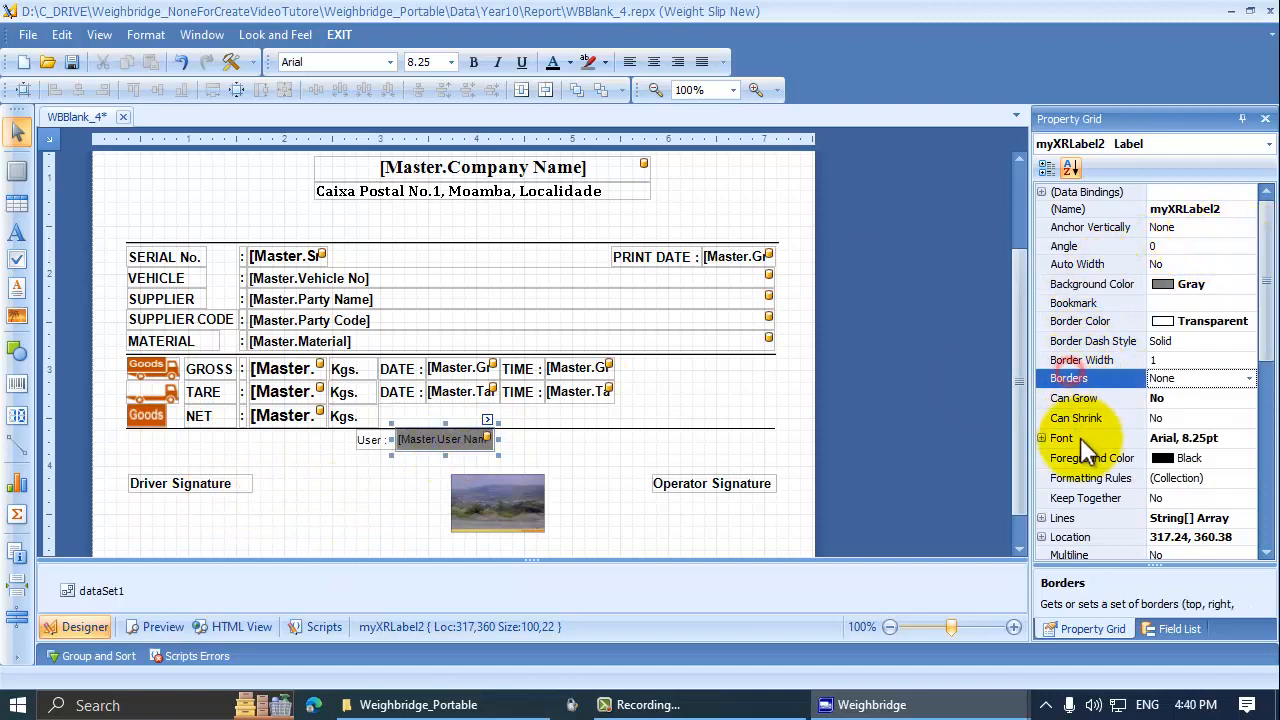
click(1092, 463)
click(1249, 458)
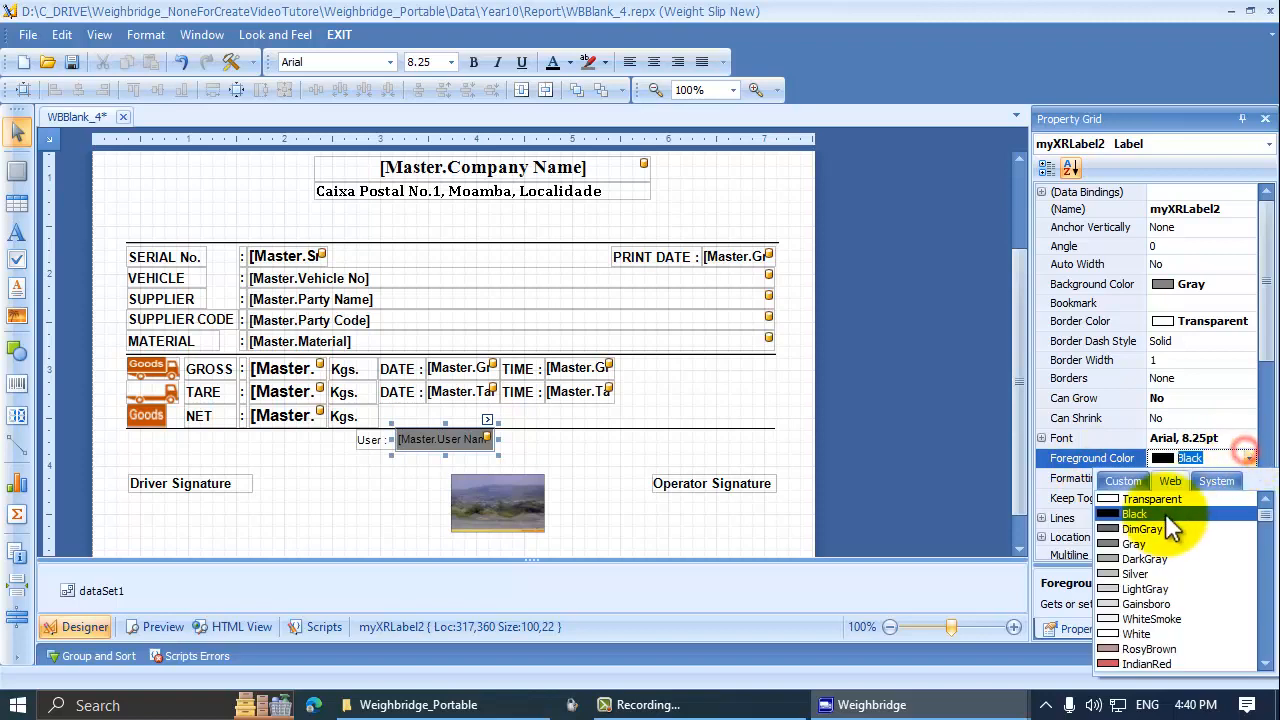
click(1216, 481)
click(1123, 481)
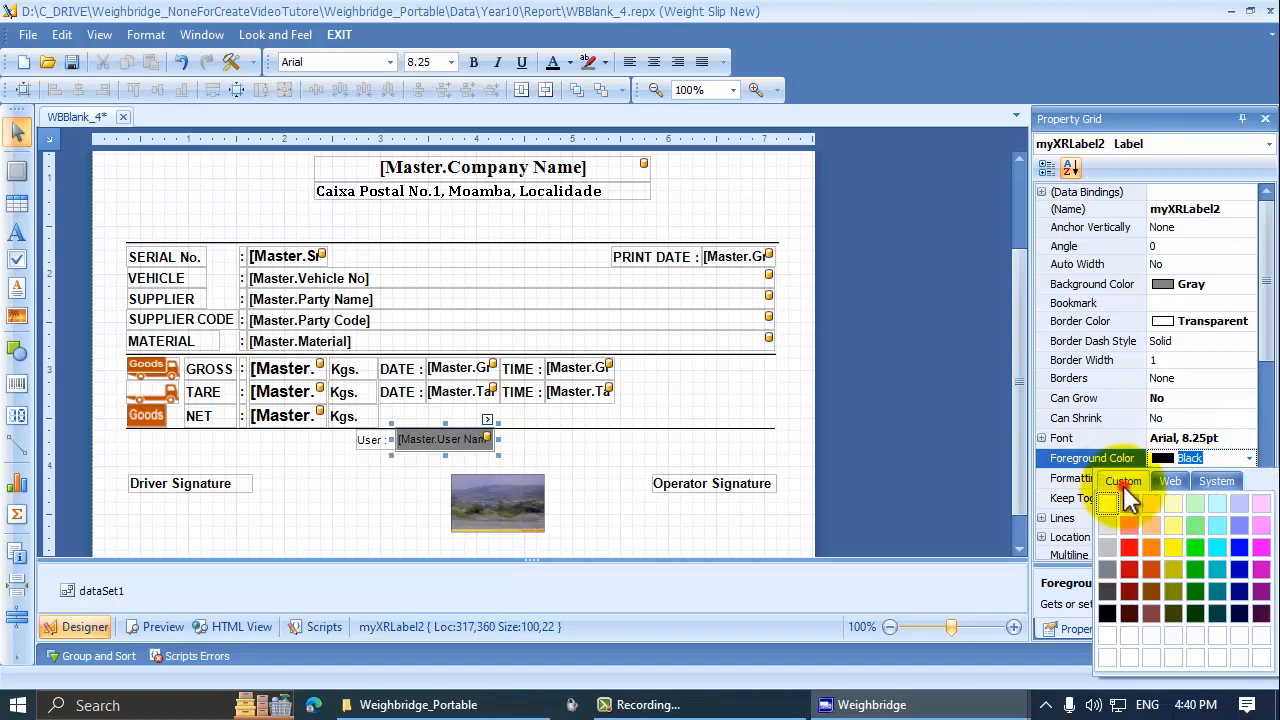
click(1129, 547)
click(379, 487)
click(443, 440)
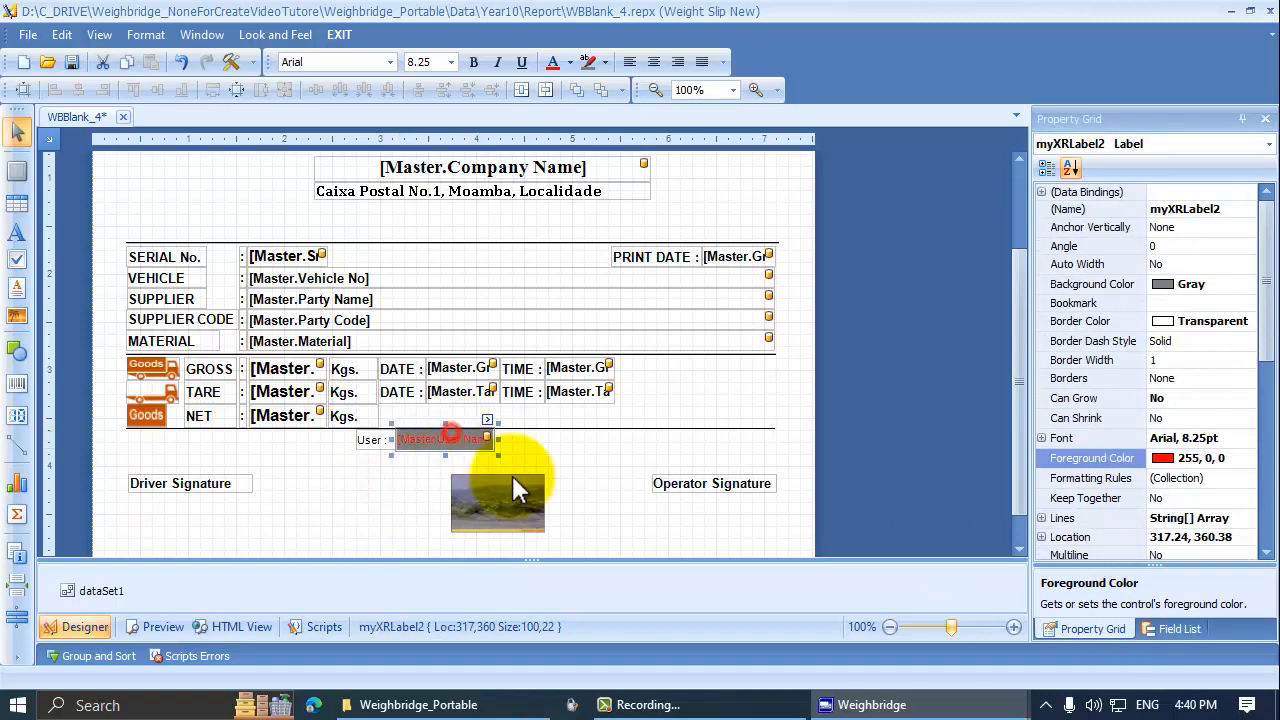
Set the foreground color of the user name field to the custom white 255, 255, 255 and check it on the slip
click(1241, 461)
click(1248, 459)
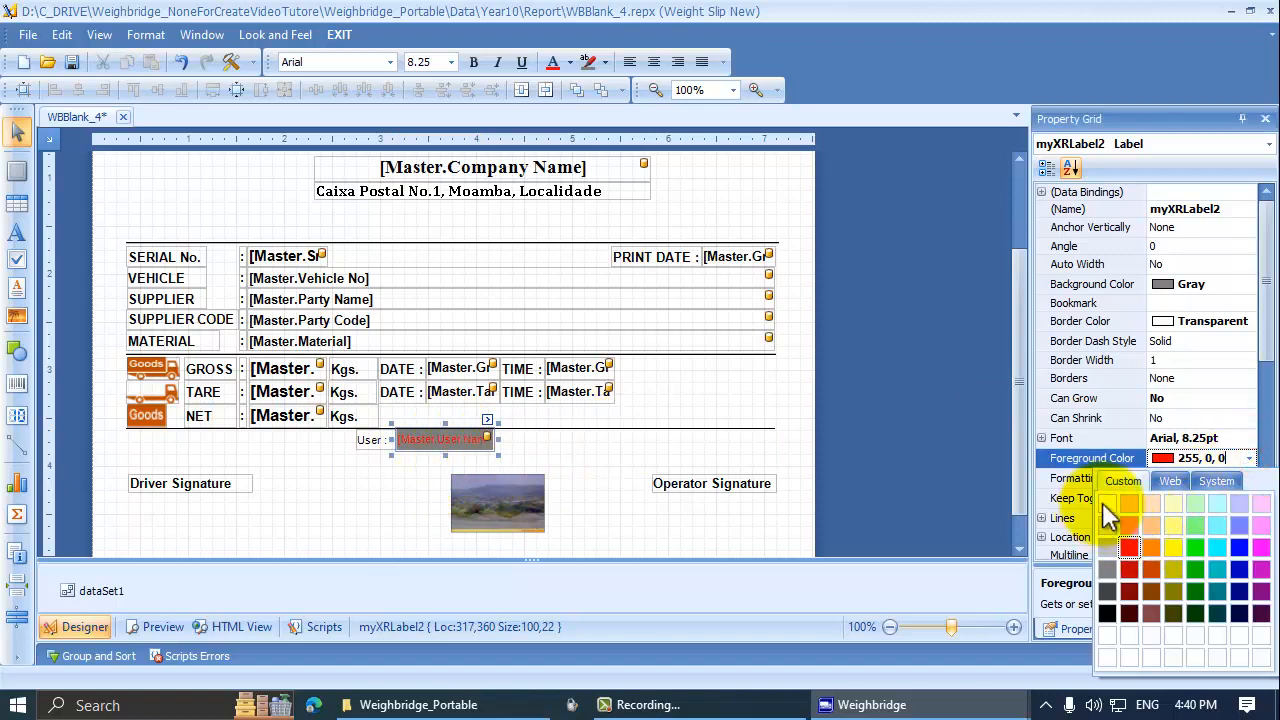
click(1104, 509)
click(355, 466)
click(447, 437)
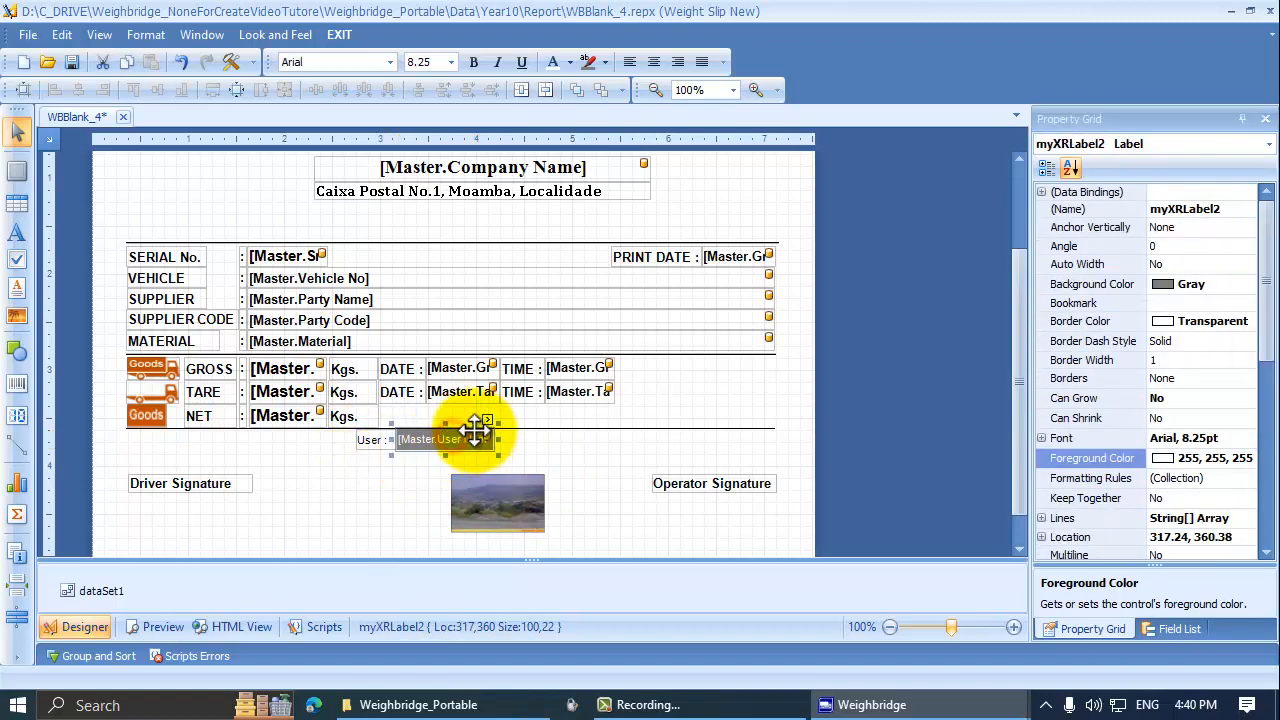
Set the background color of the user name field to Transparent
click(1236, 286)
click(1249, 285)
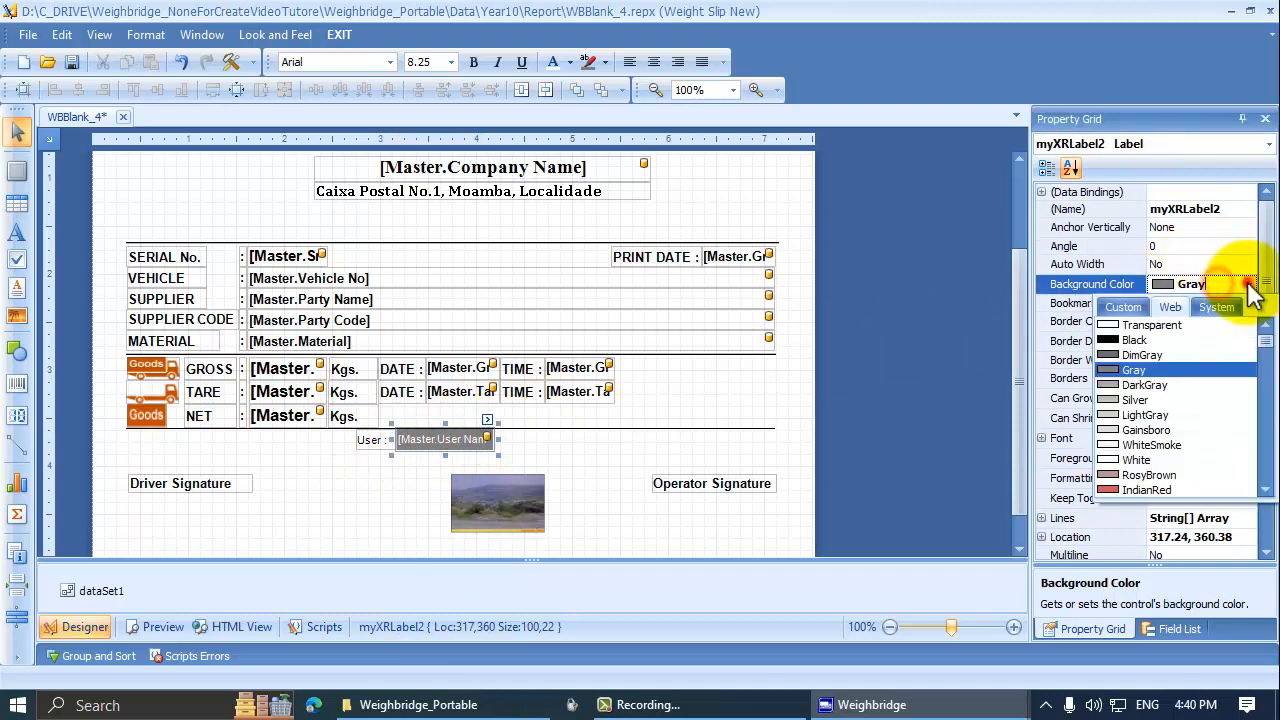
click(1113, 325)
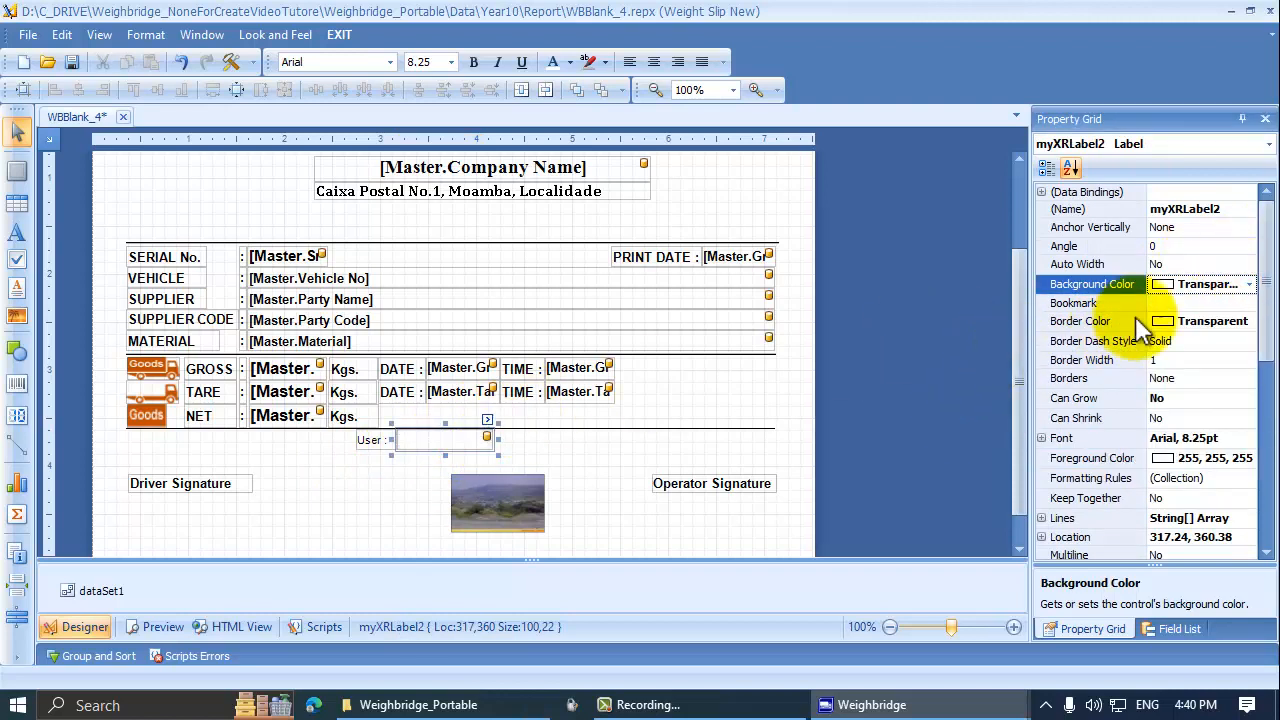
click(1249, 285)
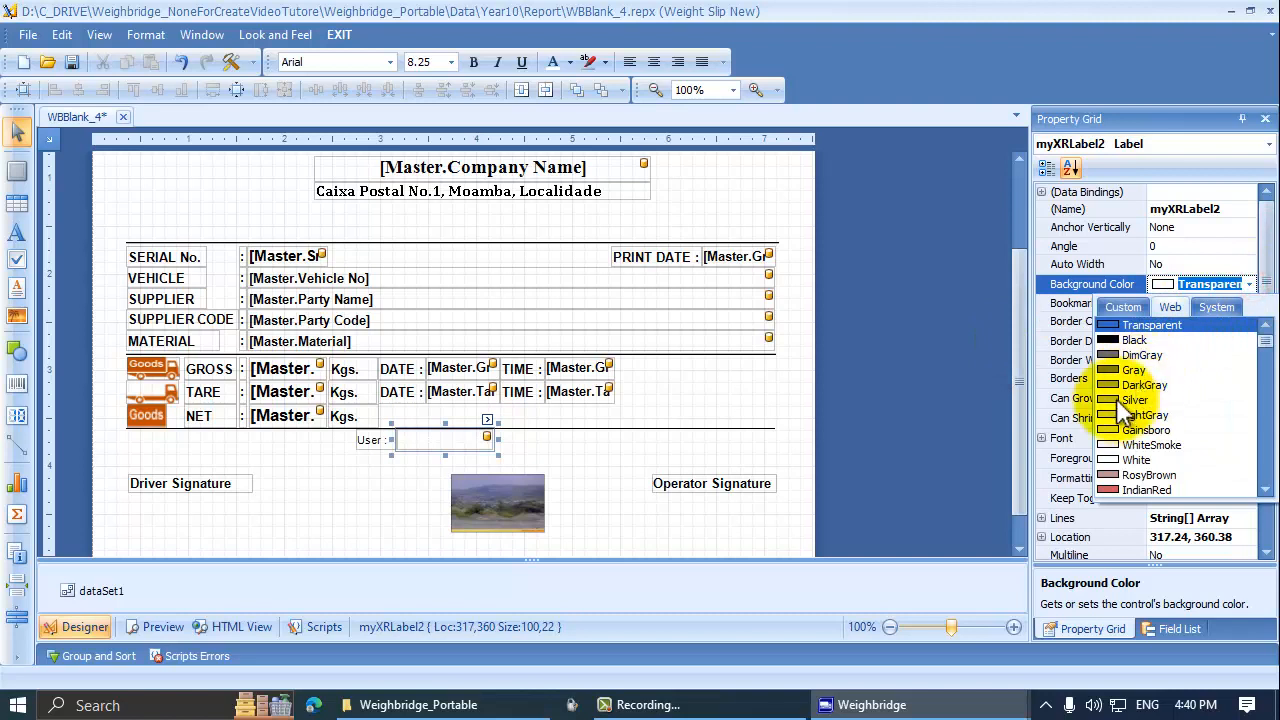
click(371, 442)
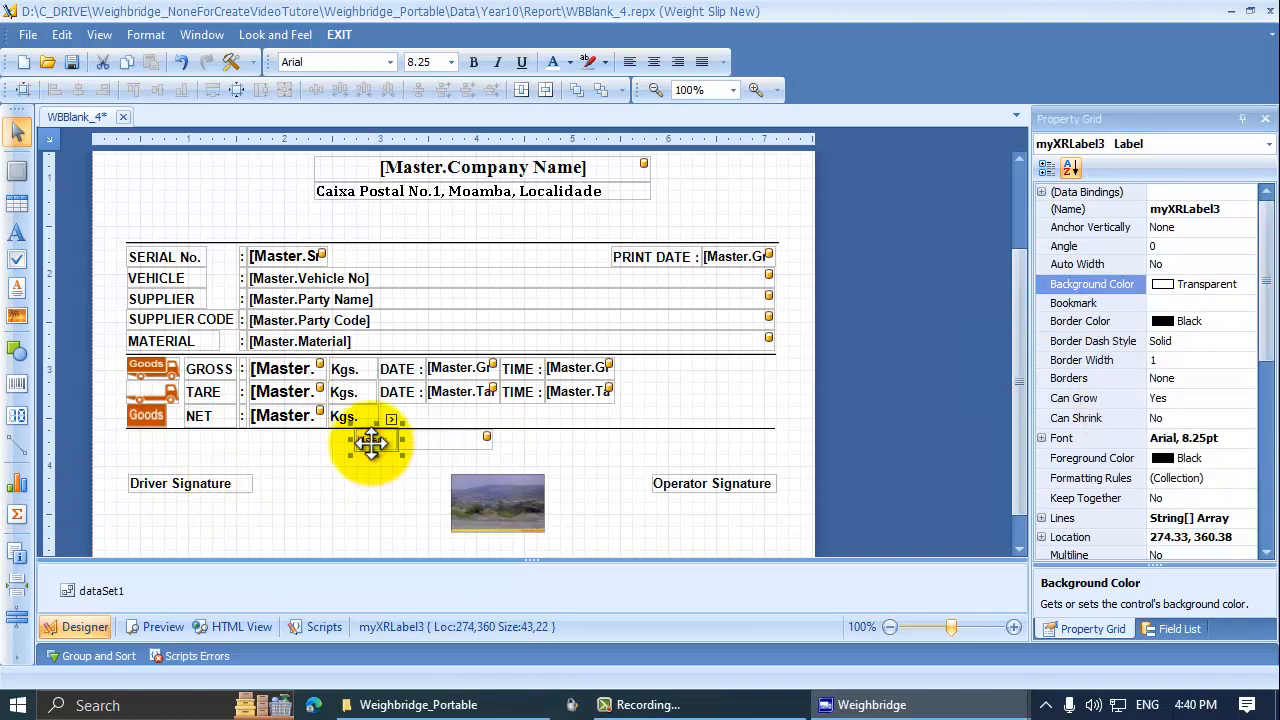
Set the foreground color of the user name field to the custom black 0, 0, 0
click(434, 438)
click(1110, 322)
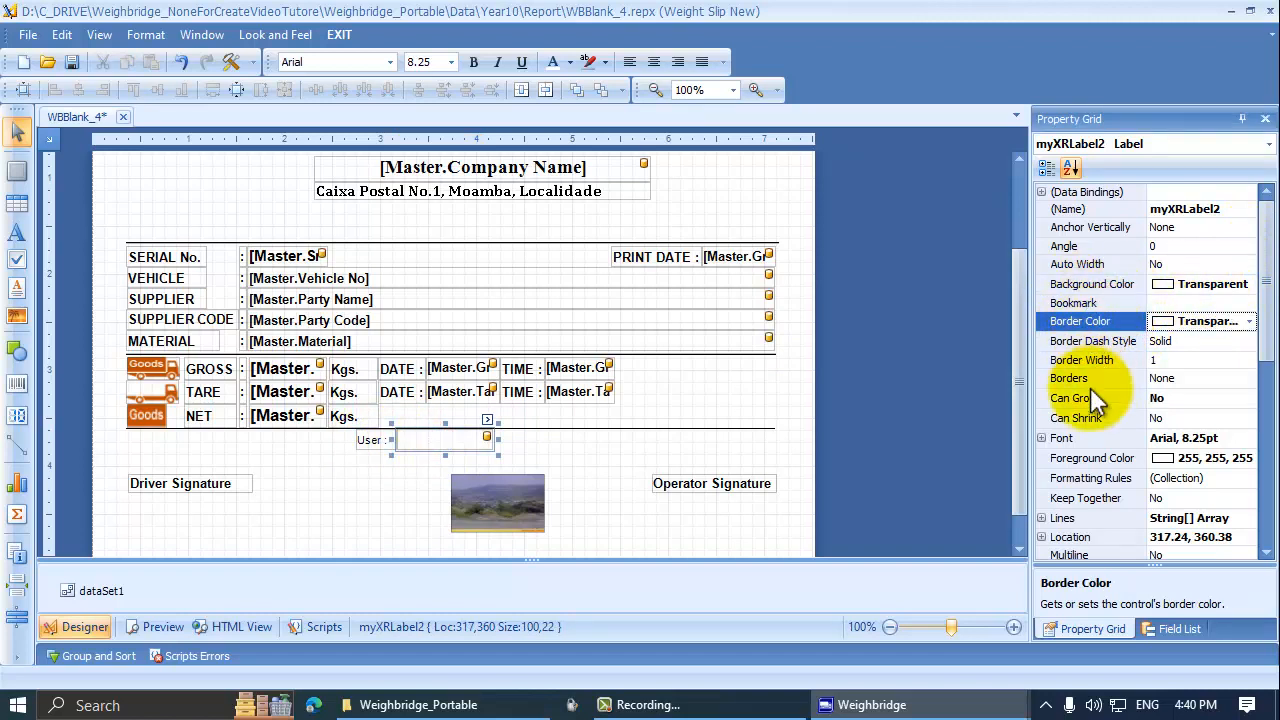
click(1210, 438)
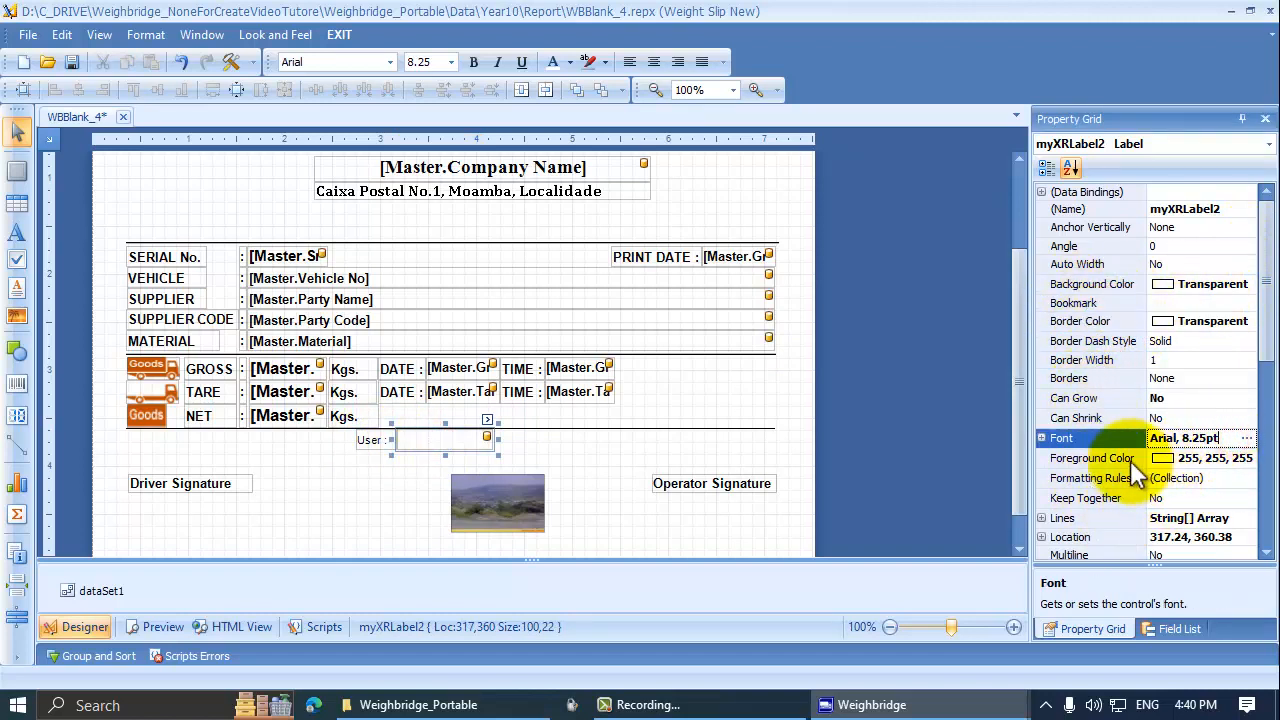
click(1128, 459)
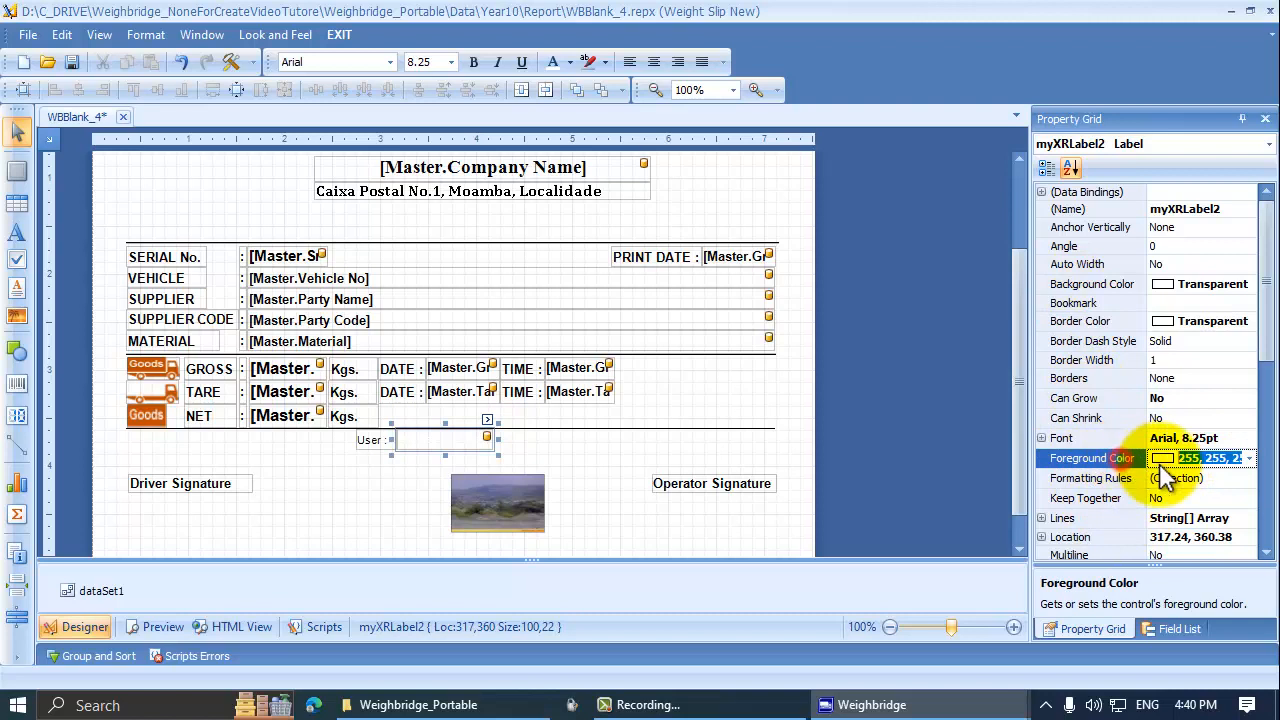
click(1250, 458)
click(1109, 606)
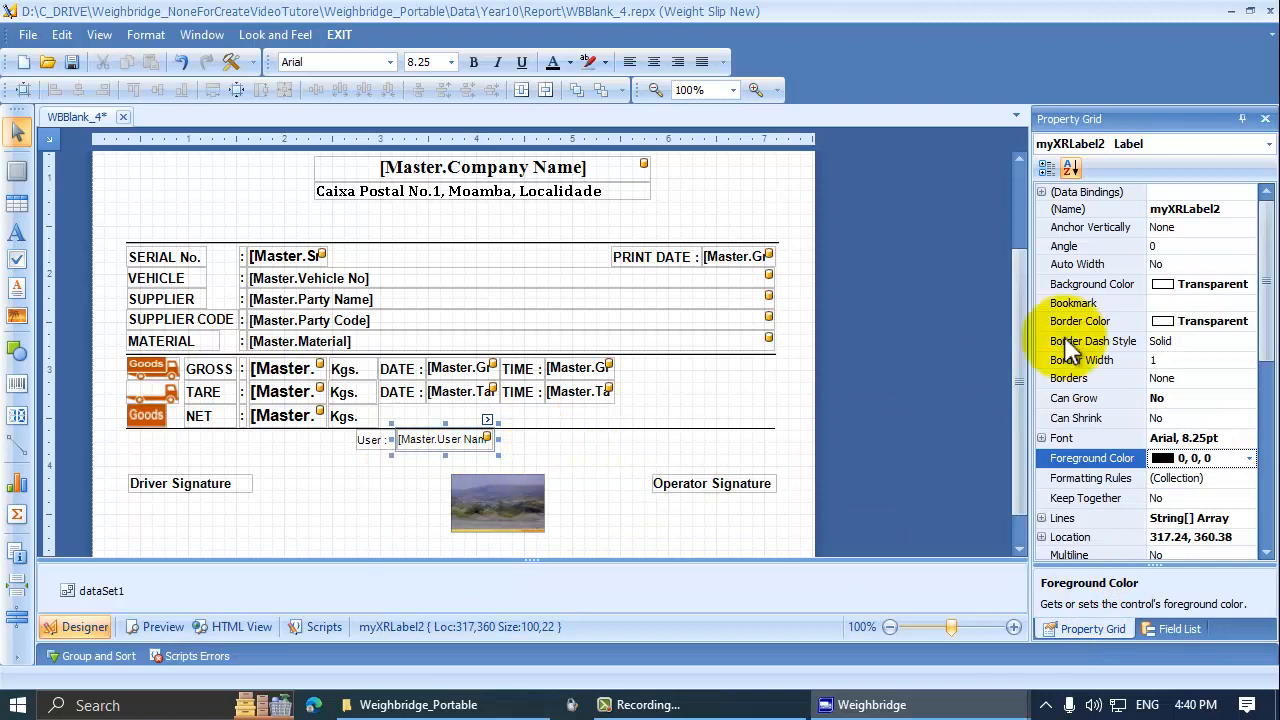
Examine the Borders, Can Grow and Can Shrink properties of the user name field and the row it occupies on the slip
click(1115, 377)
click(1100, 398)
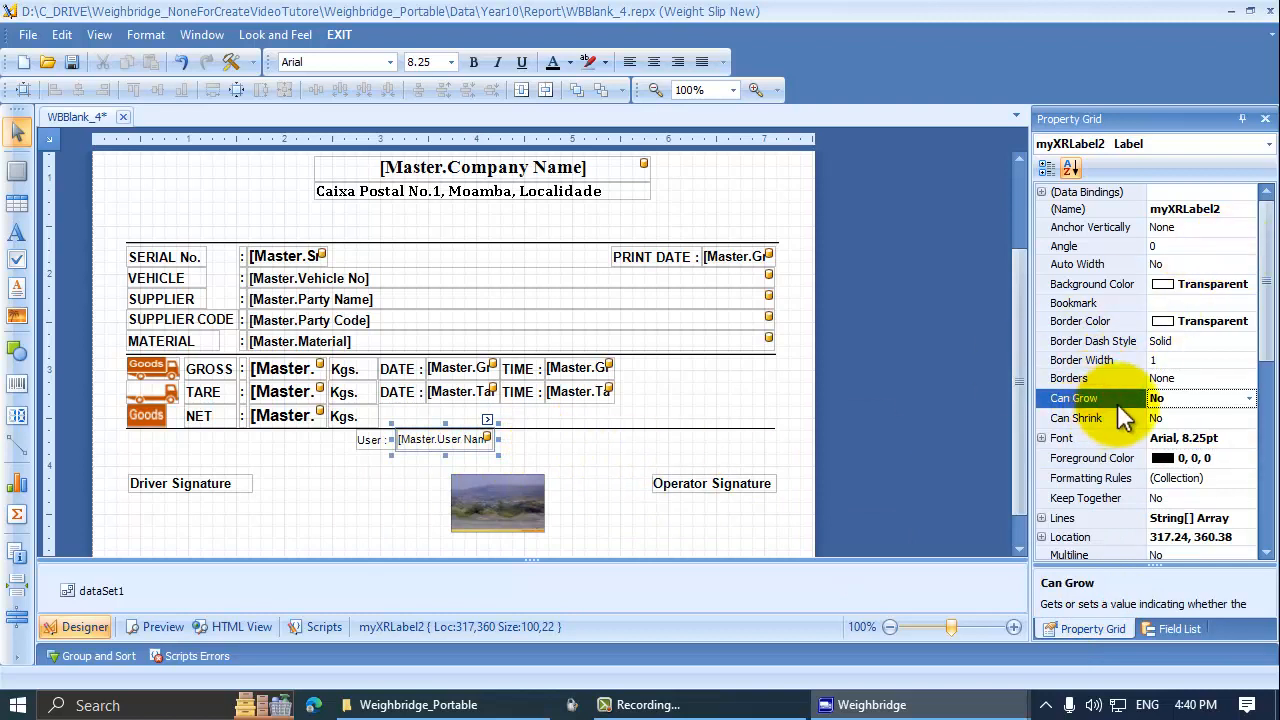
click(1106, 420)
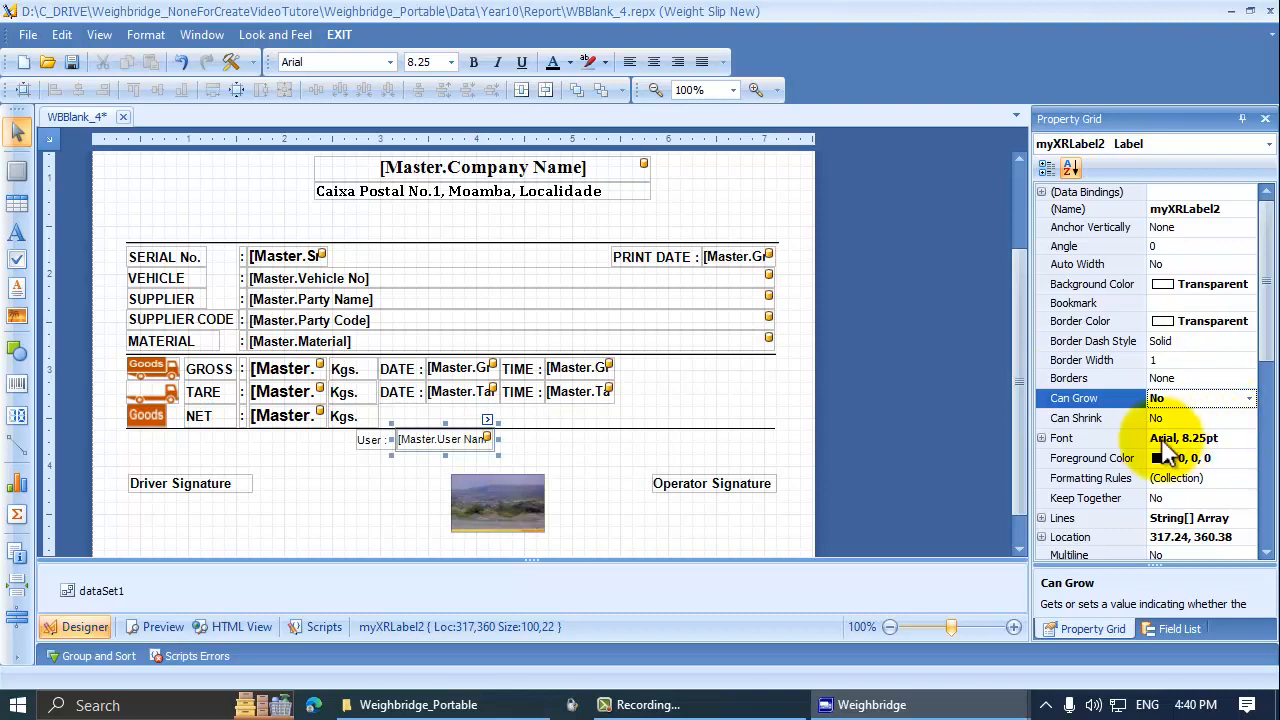
click(1097, 420)
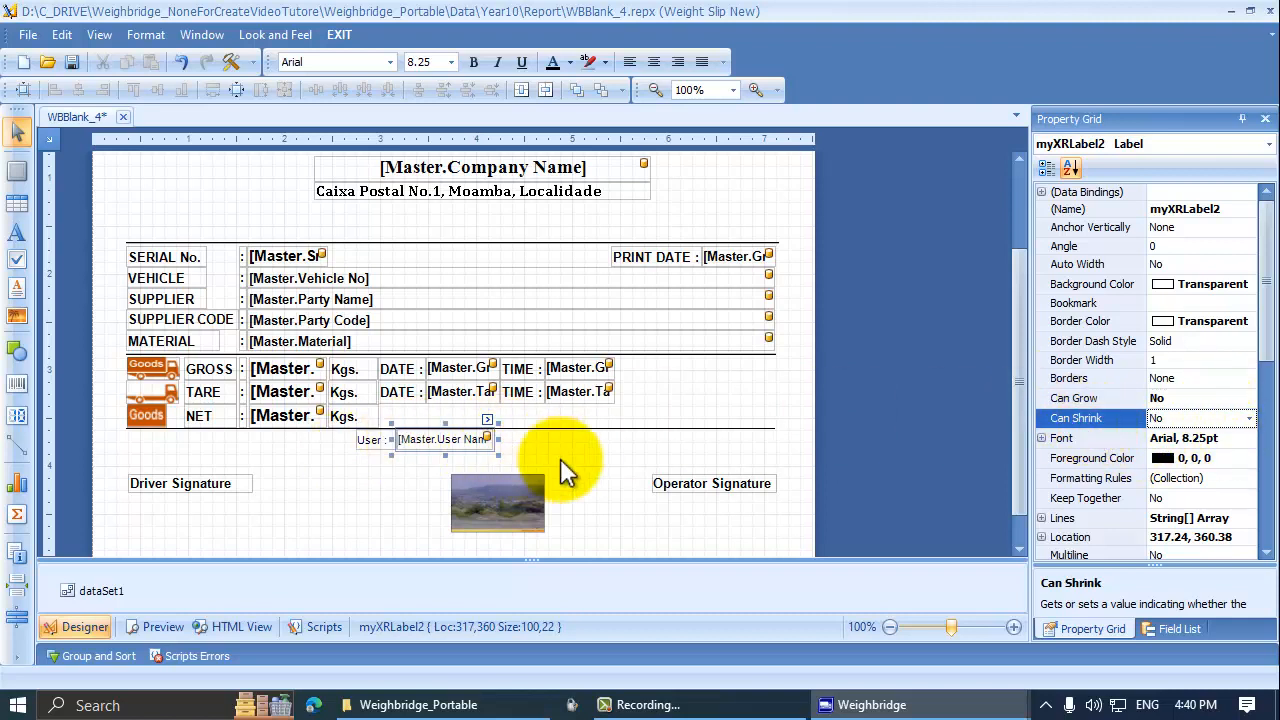
click(226, 440)
drag(98, 437, 826, 436)
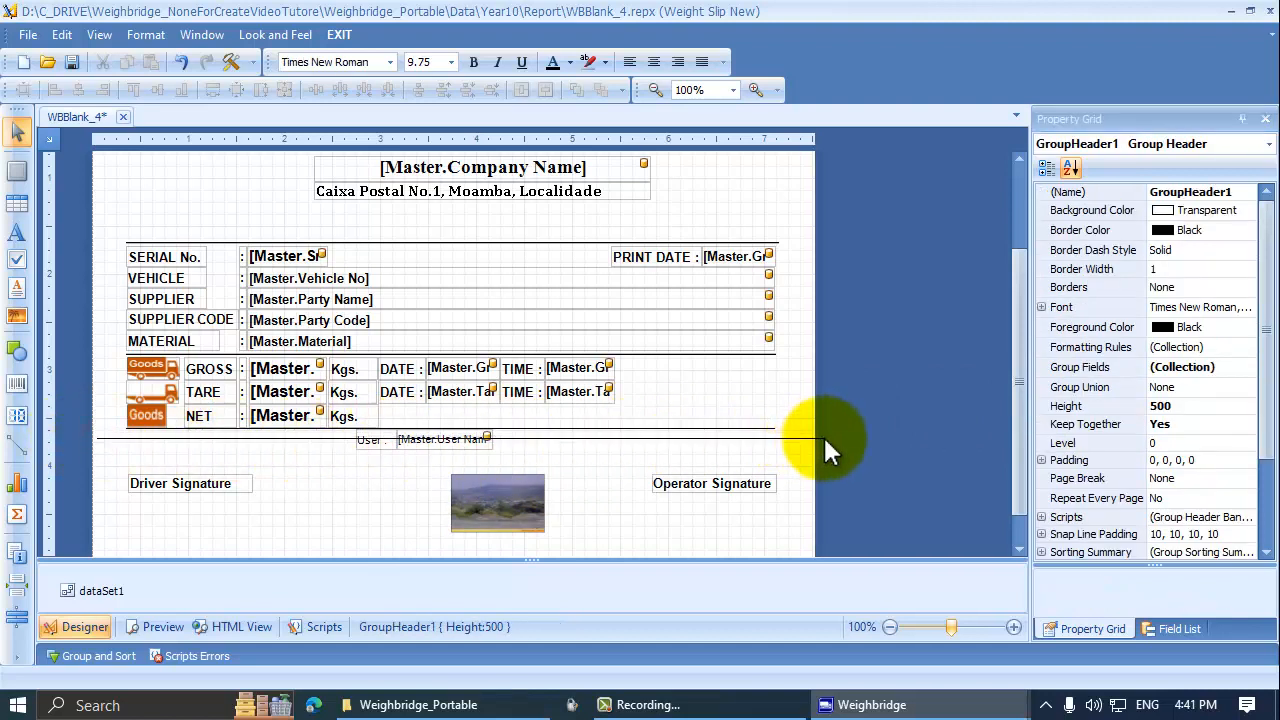
click(367, 464)
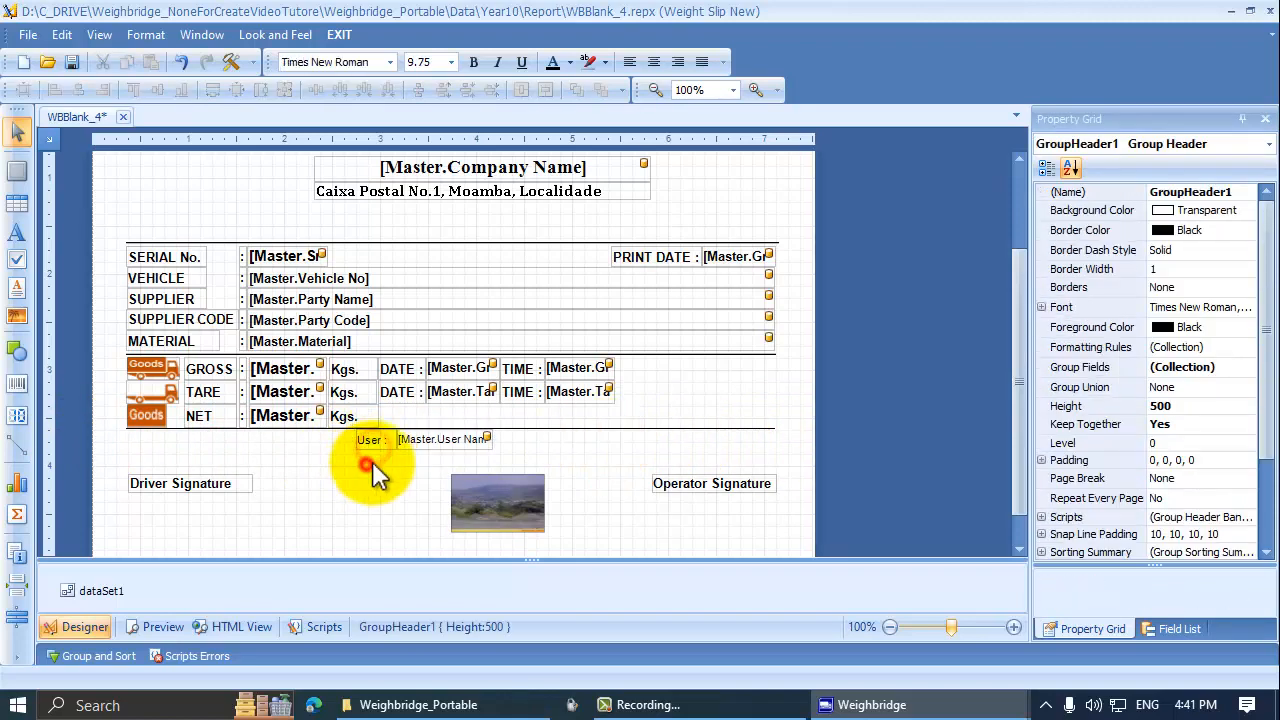
Move the User label down beside the picture and place a copy of the user name field to the left of the original
drag(378, 439, 384, 482)
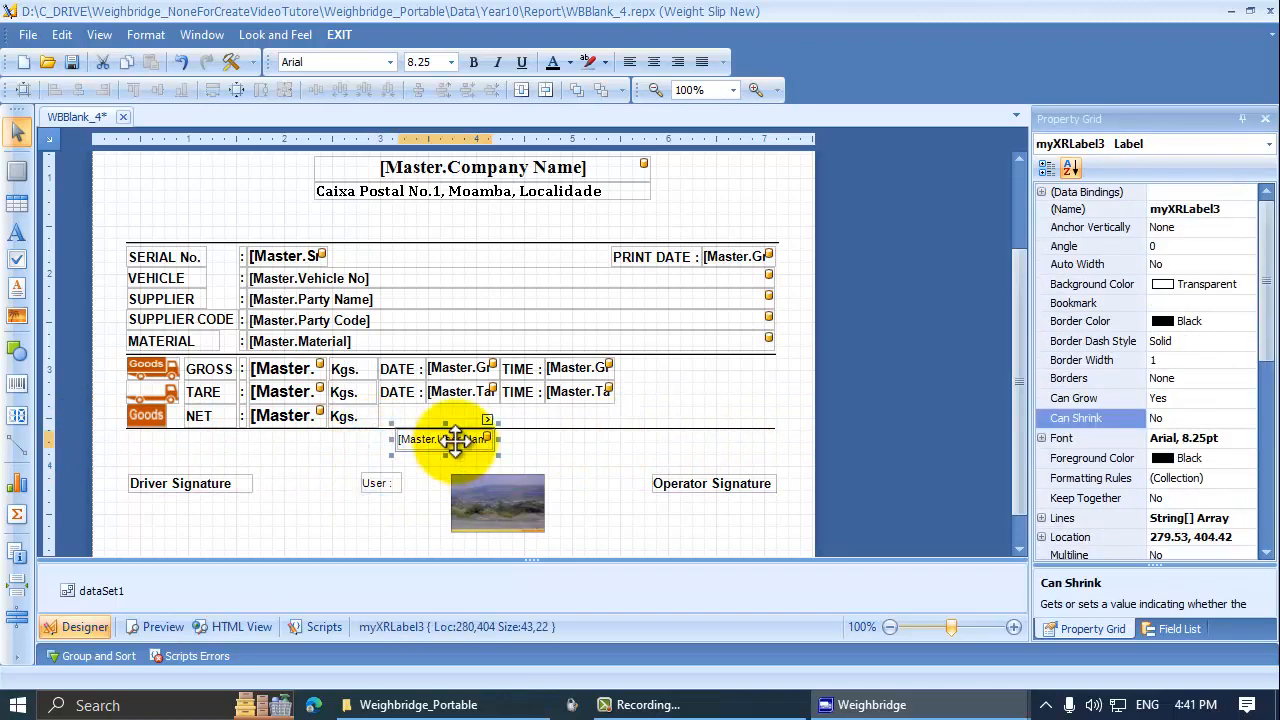
click(460, 438)
drag(480, 438, 342, 446)
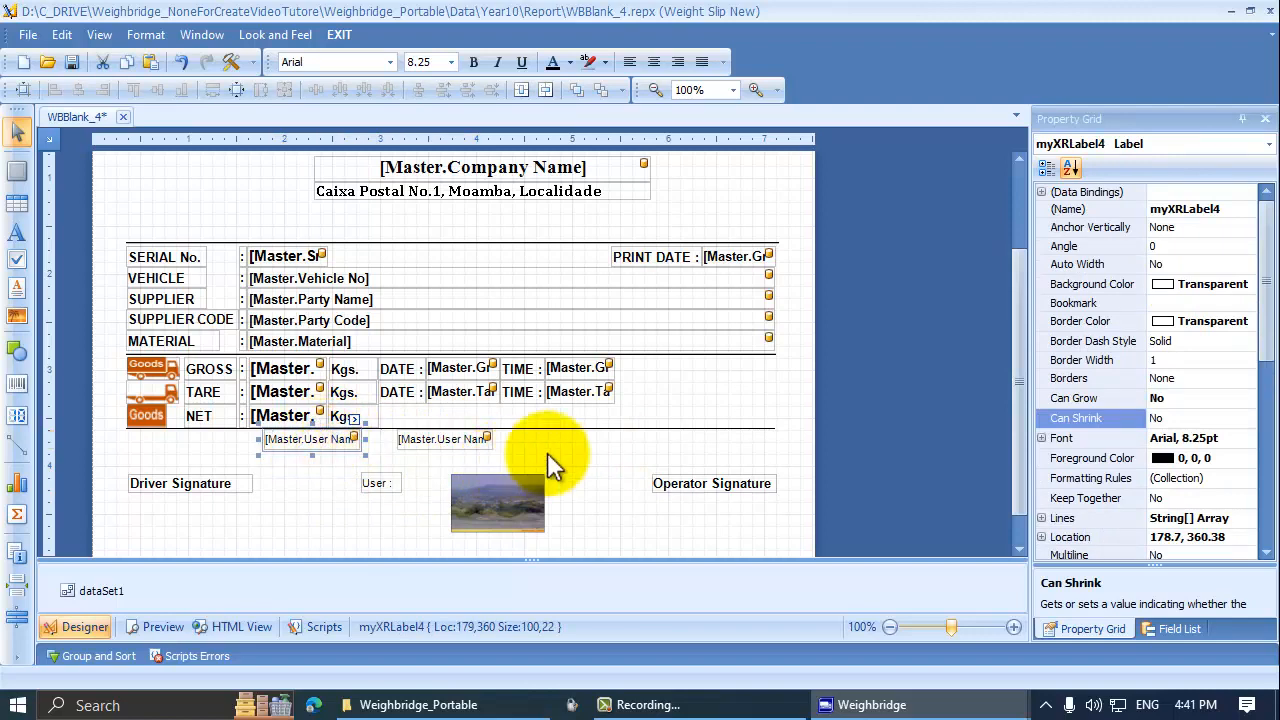
click(583, 442)
Set Can Shrink to Yes for the copied user name field
drag(445, 438, 330, 440)
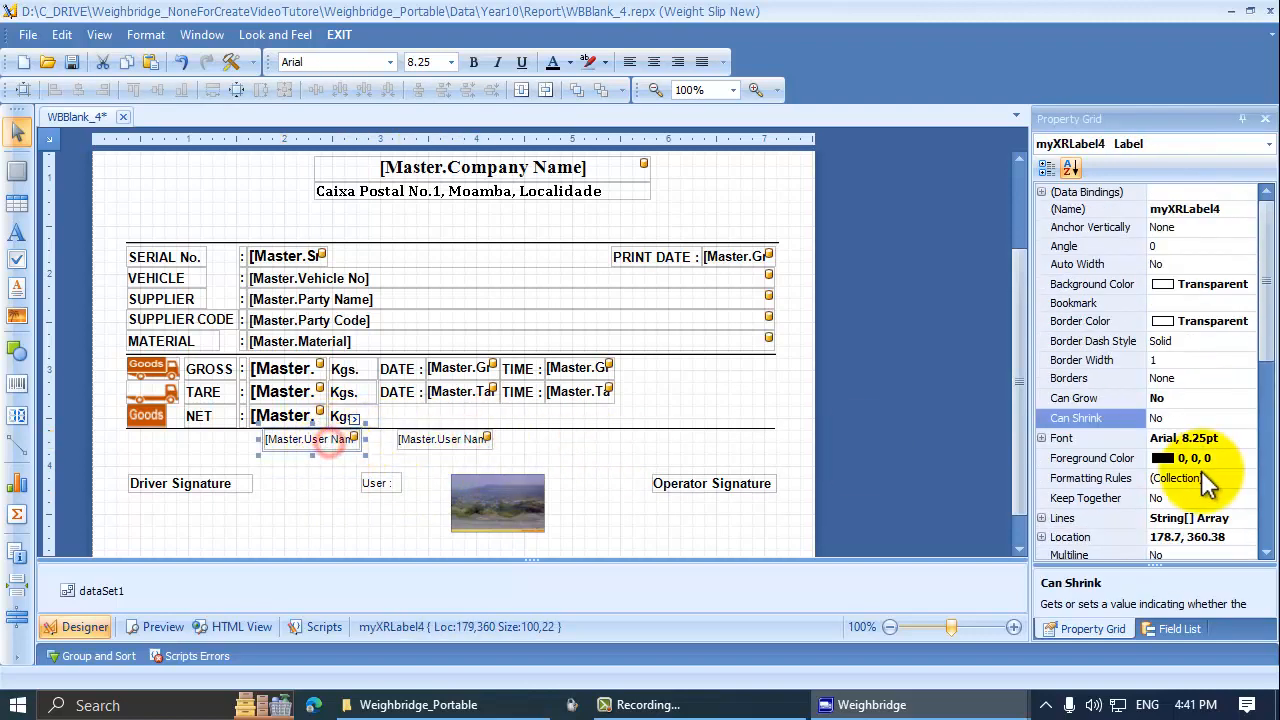
click(1100, 418)
click(1249, 418)
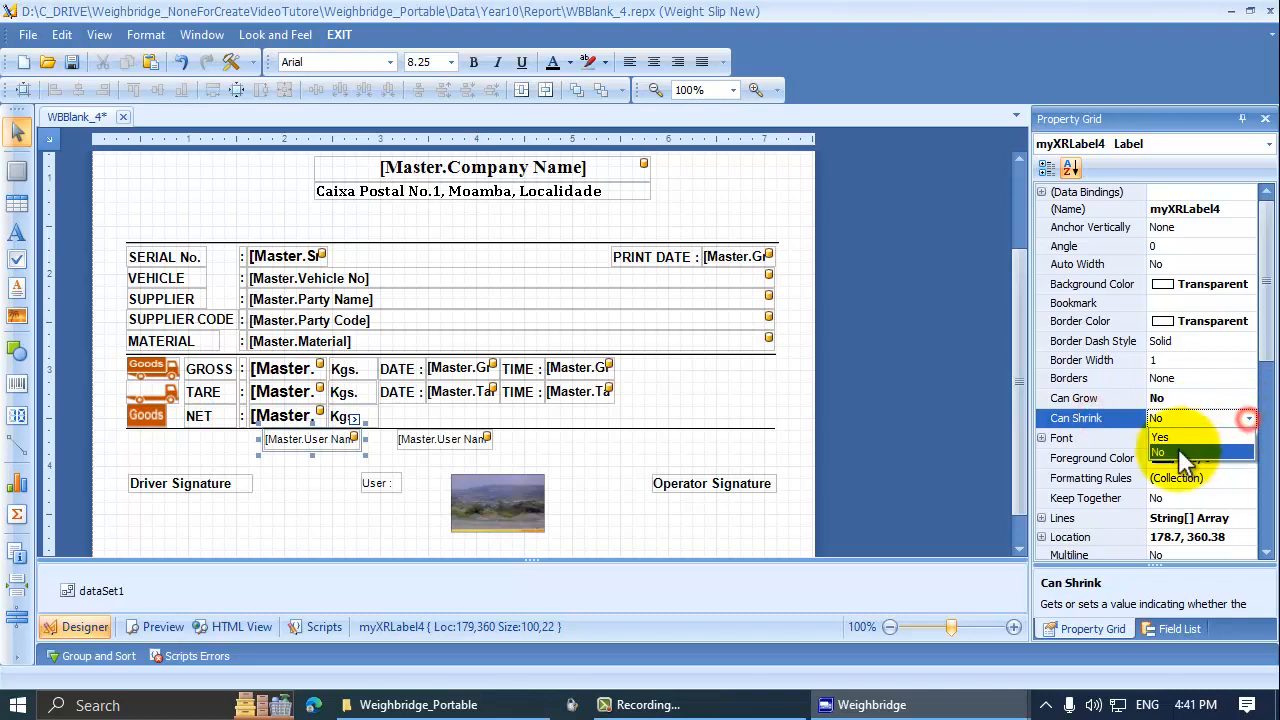
click(1160, 440)
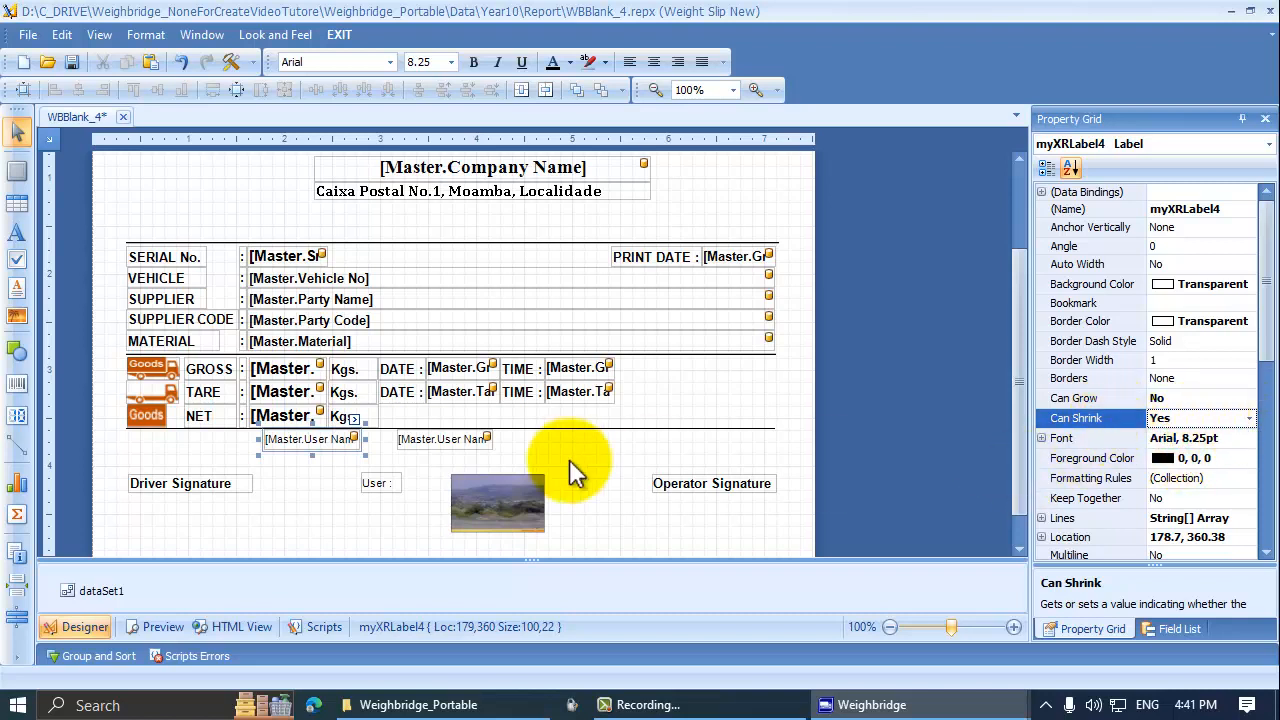
click(535, 445)
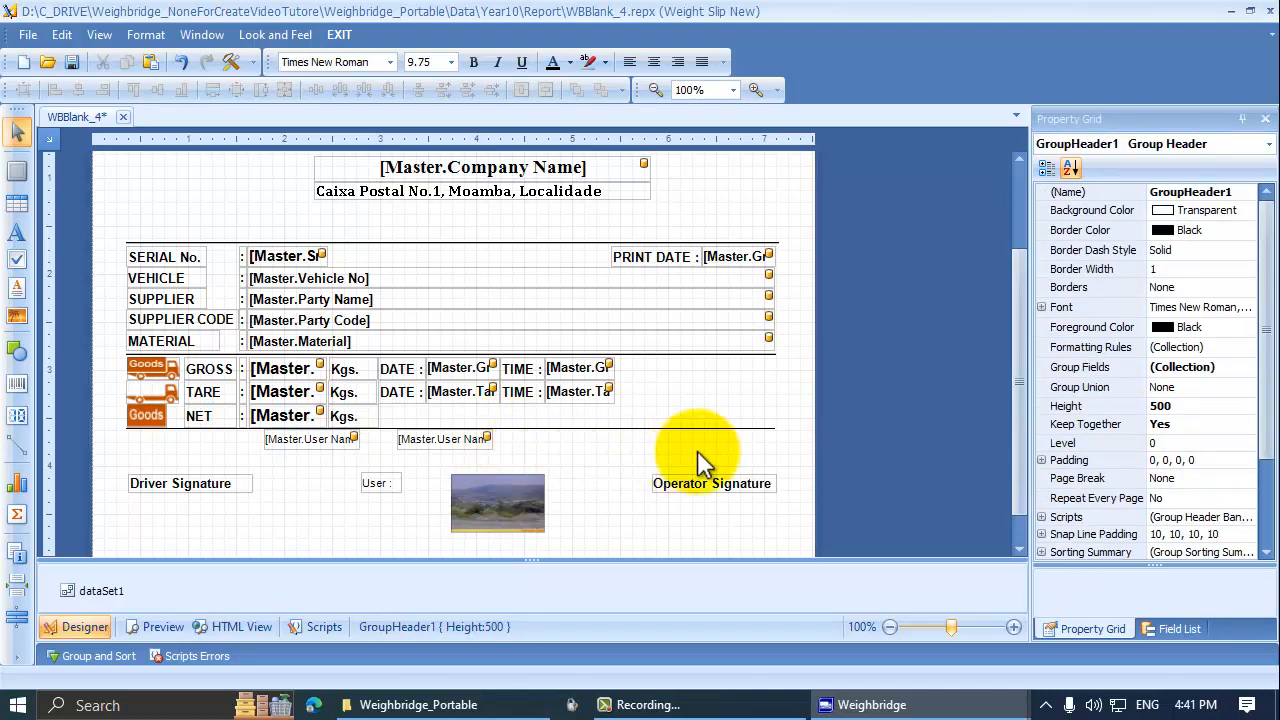
drag(115, 432, 209, 449)
Set Can Shrink to No for the copied user name field and look through its remaining properties
click(357, 439)
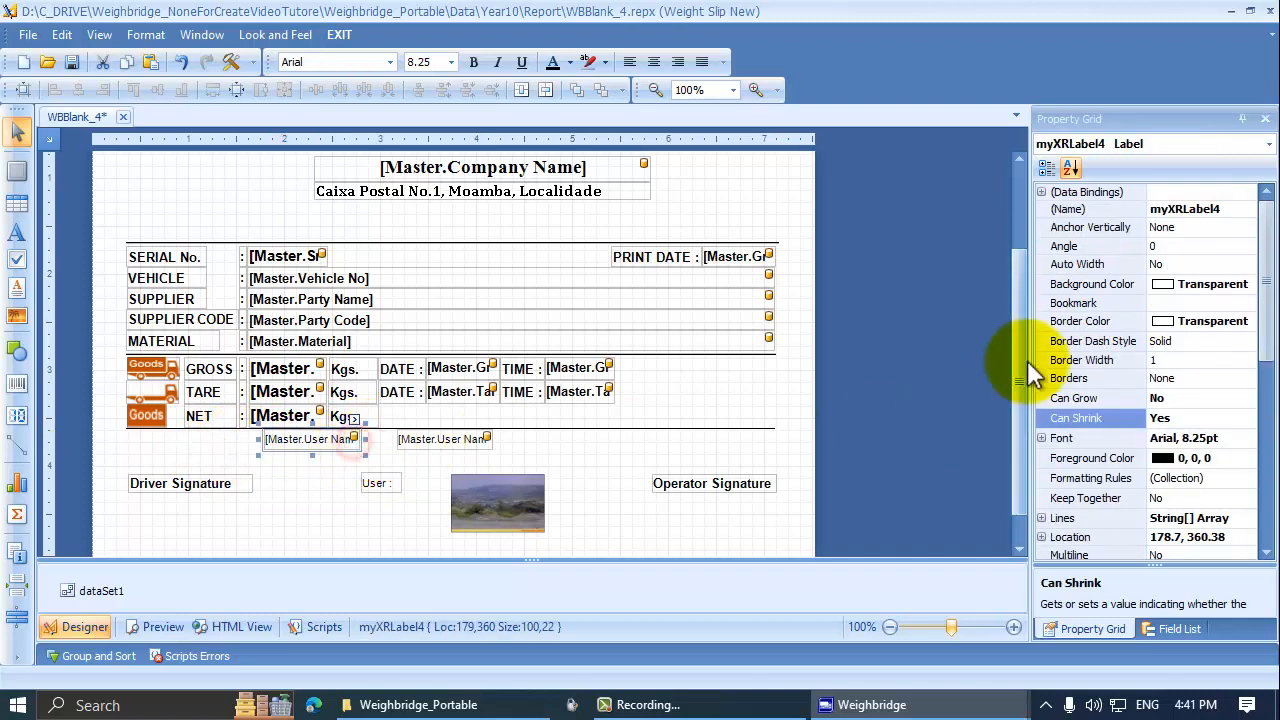
click(1218, 417)
click(1249, 419)
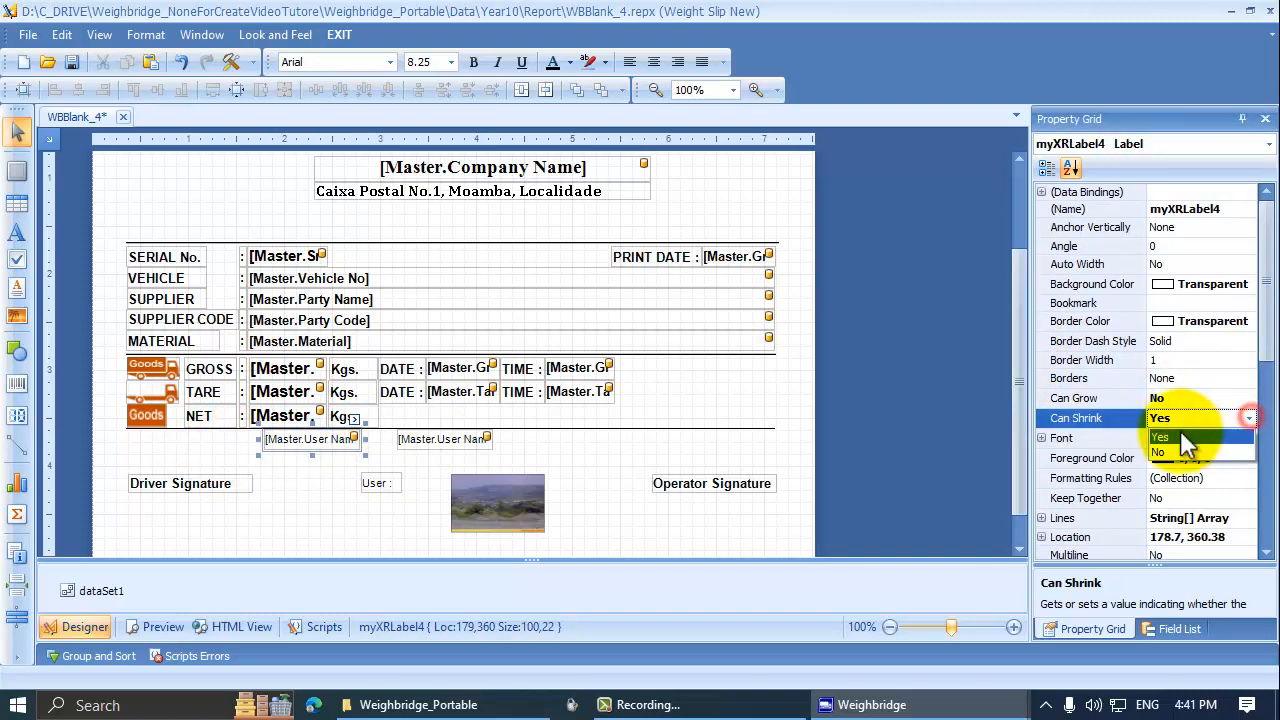
click(1167, 454)
click(1090, 341)
click(1077, 264)
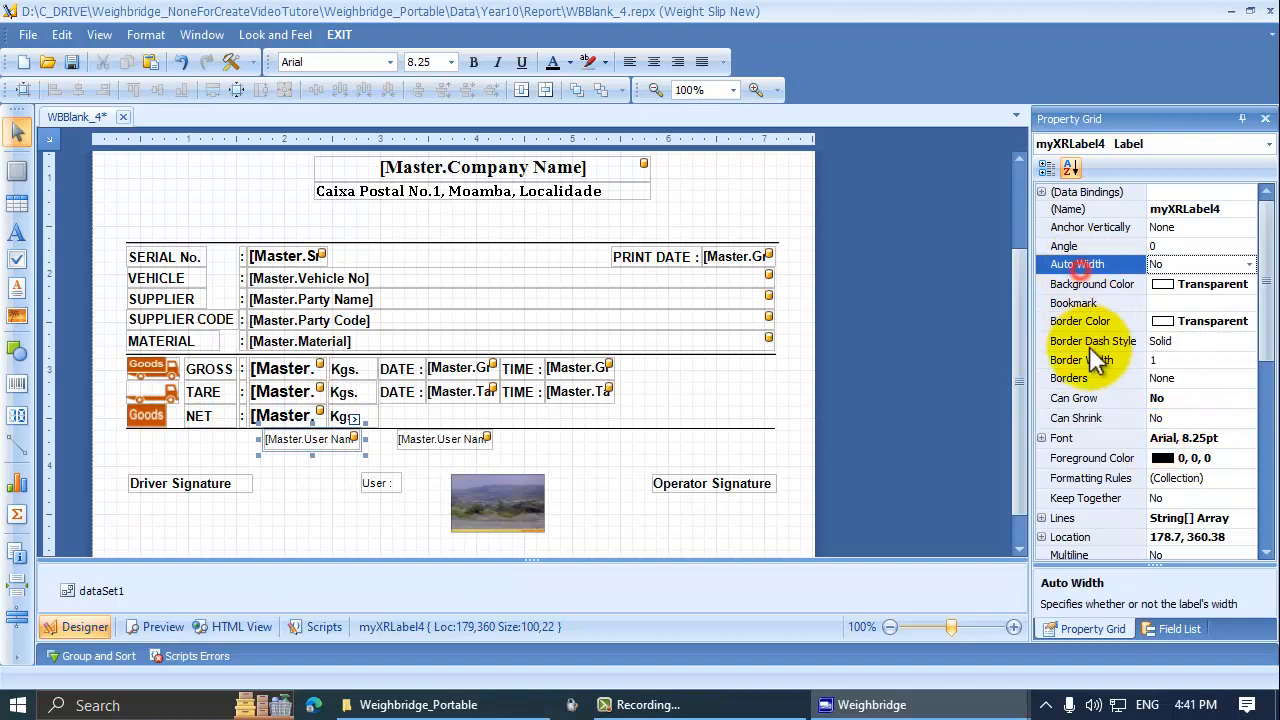
scroll(1105, 405, down, 5)
scroll(1105, 430, down, 3)
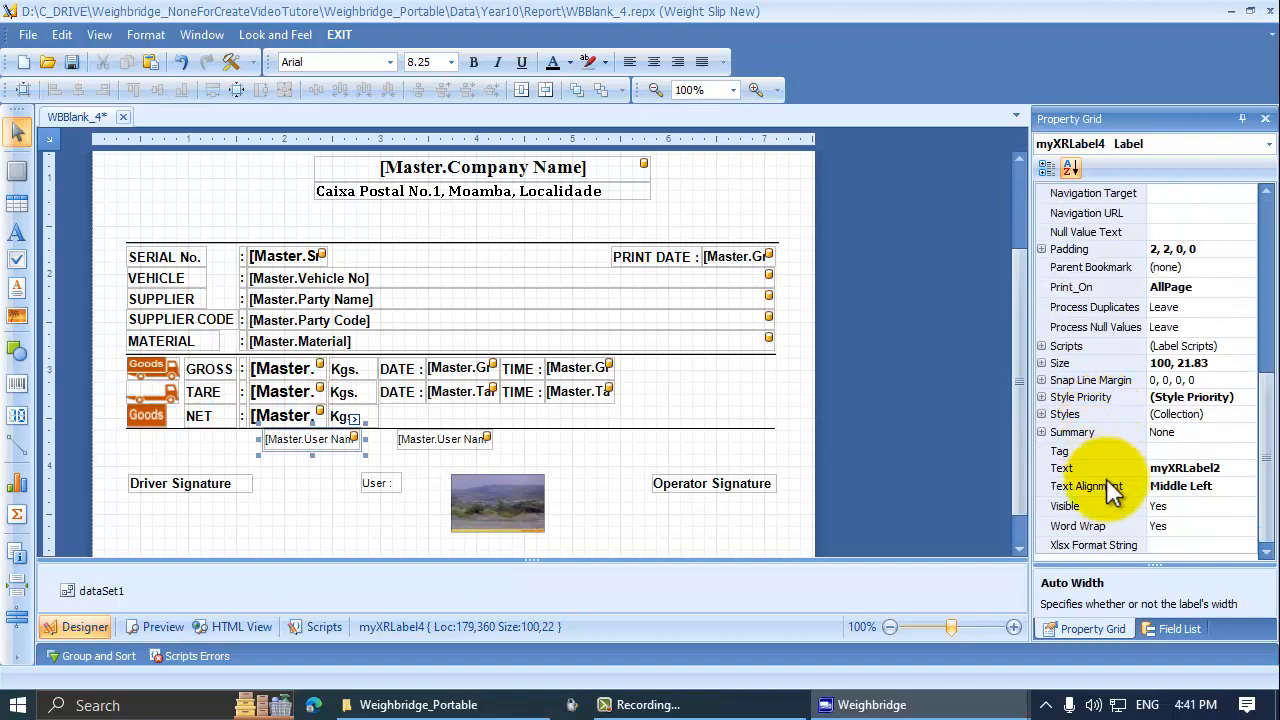
Try to replace the text of the copied user name field with "user" directly on the slip, and delete the copy
click(322, 438)
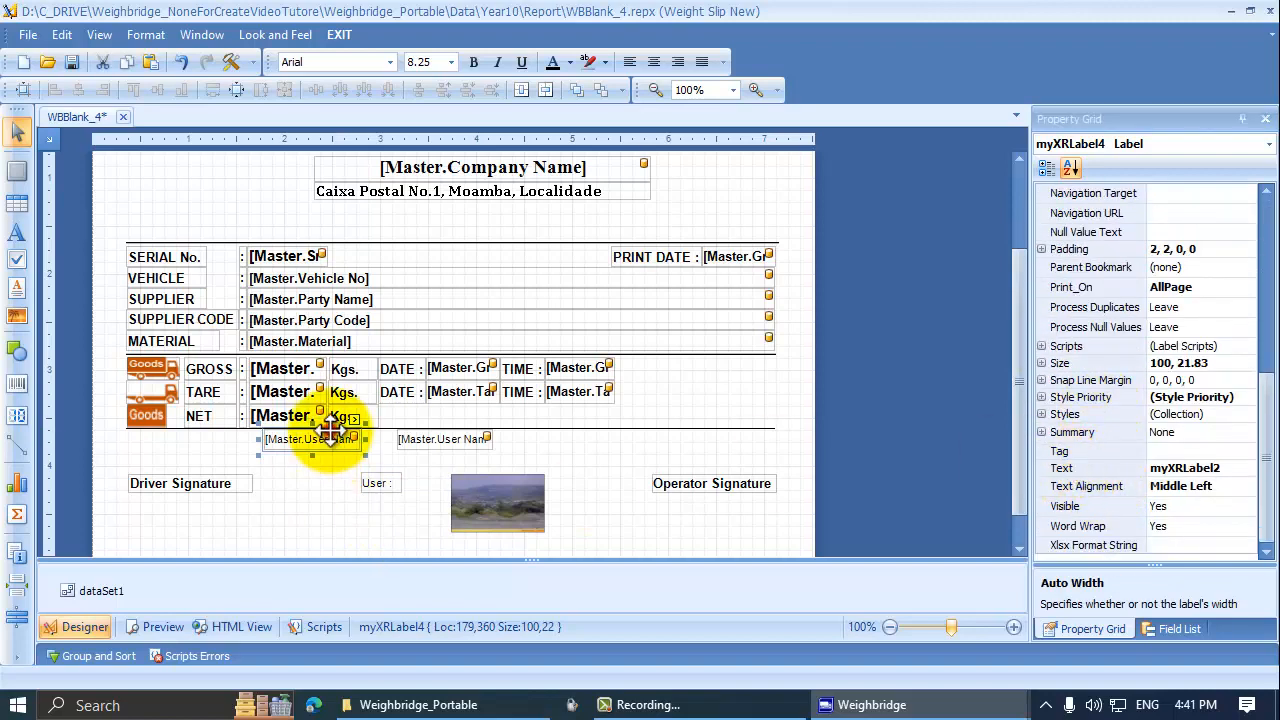
double_click(322, 438)
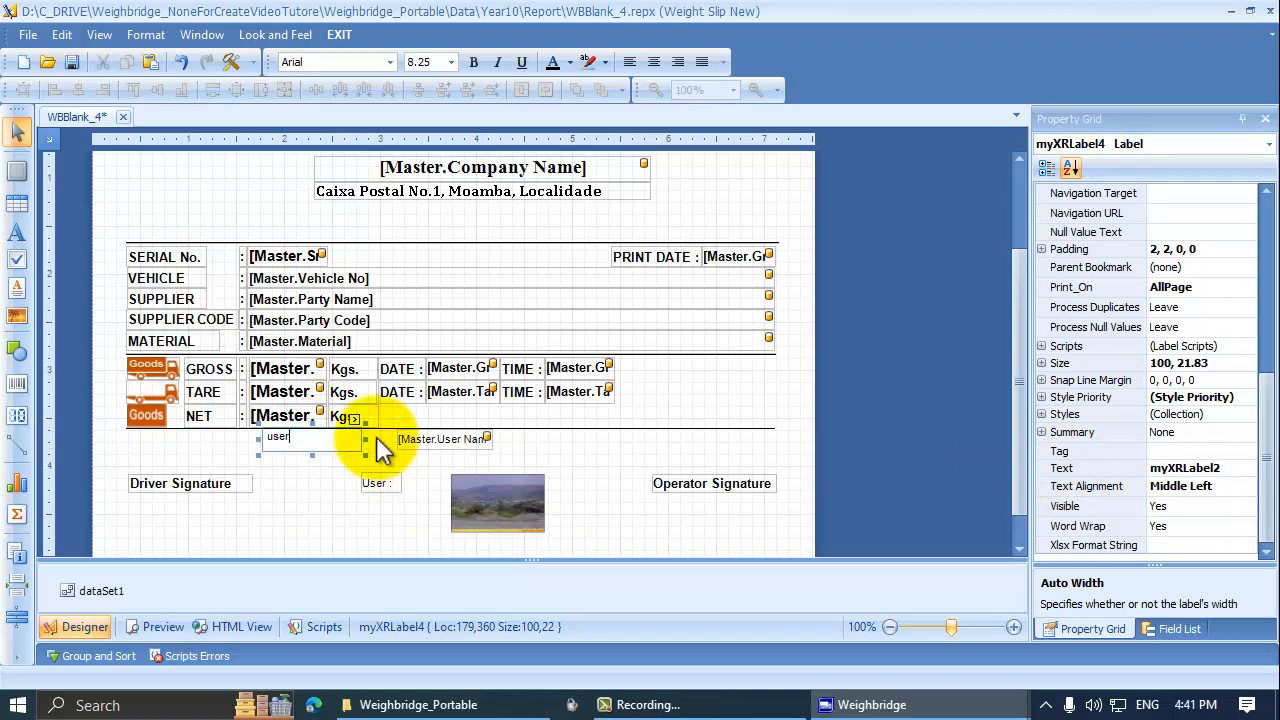
click(400, 466)
click(320, 430)
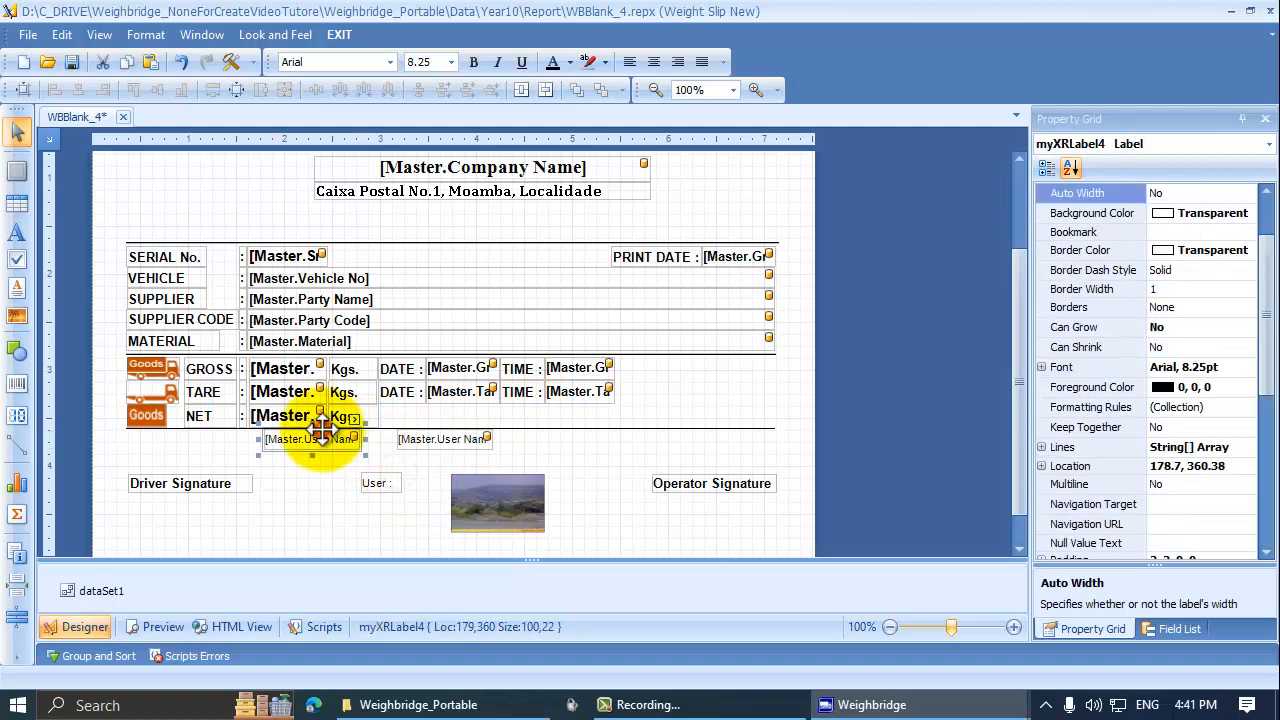
key(Delete)
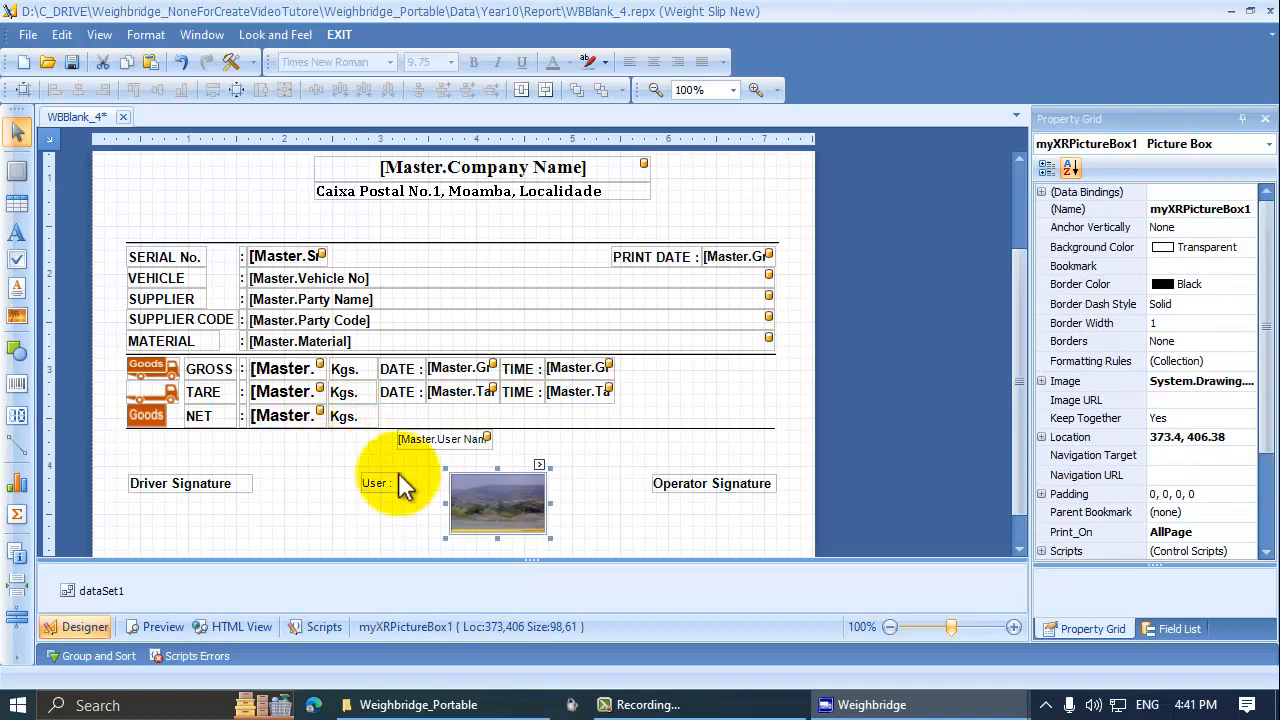
Move the User label back beside the user name field and set its text to "User Name :"
click(384, 483)
drag(381, 468, 375, 434)
click(1095, 425)
scroll(1095, 430, down, 7)
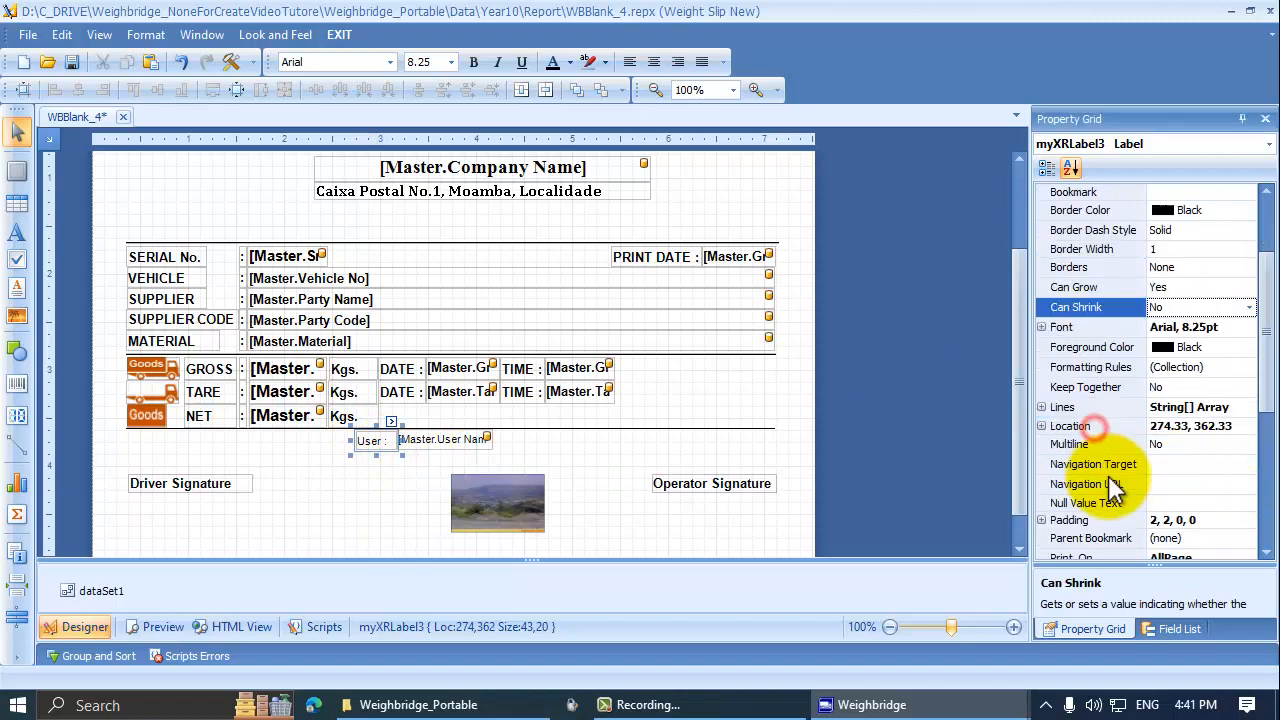
click(1097, 468)
click(1186, 470)
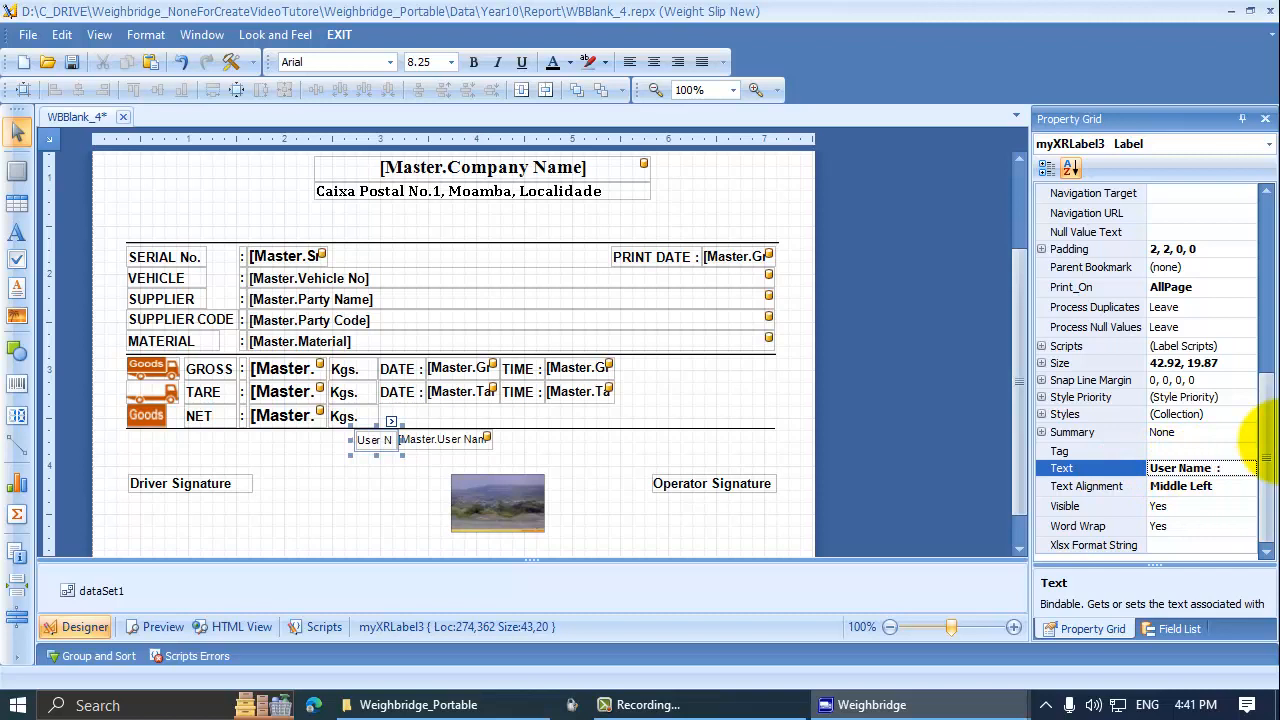
Shift the user name field to the right and widen the User Name label to about 84 so its text fits
drag(458, 439, 497, 453)
click(380, 443)
drag(405, 439, 440, 440)
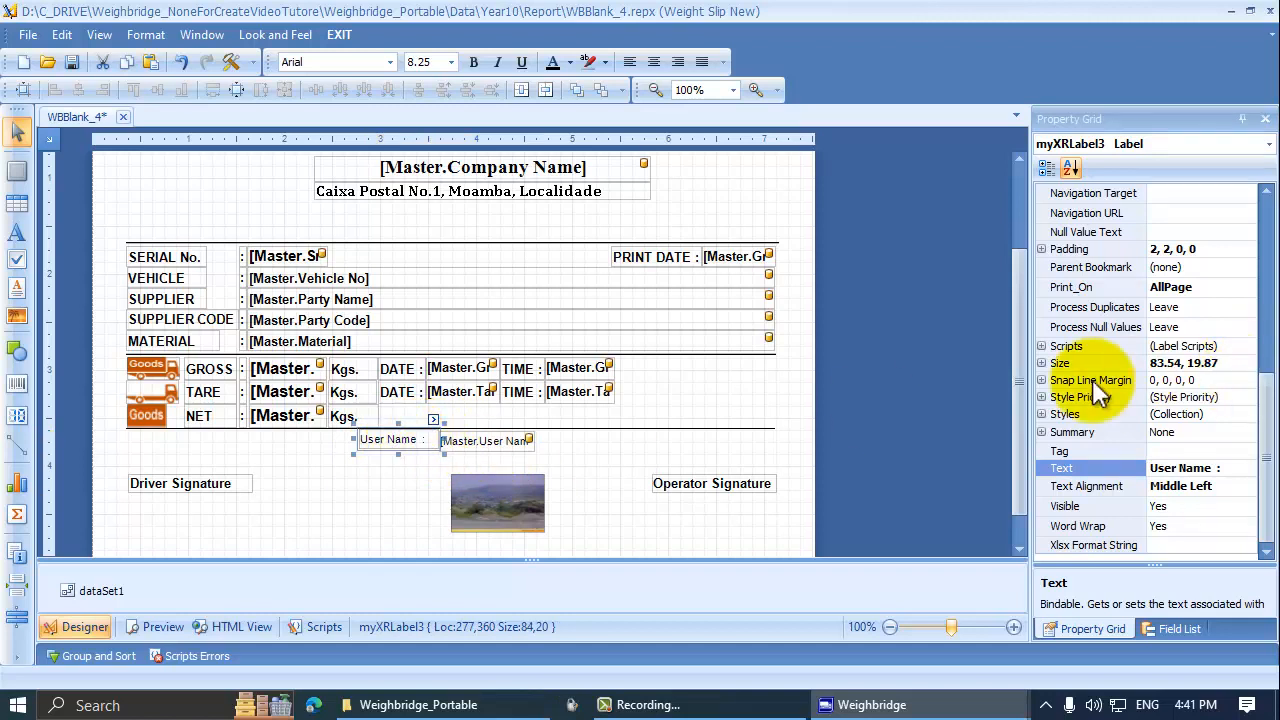
Move the User Name label to about 212, 392, enlarge it to about 84 by 64 and pick Middle Left text alignment
click(1078, 486)
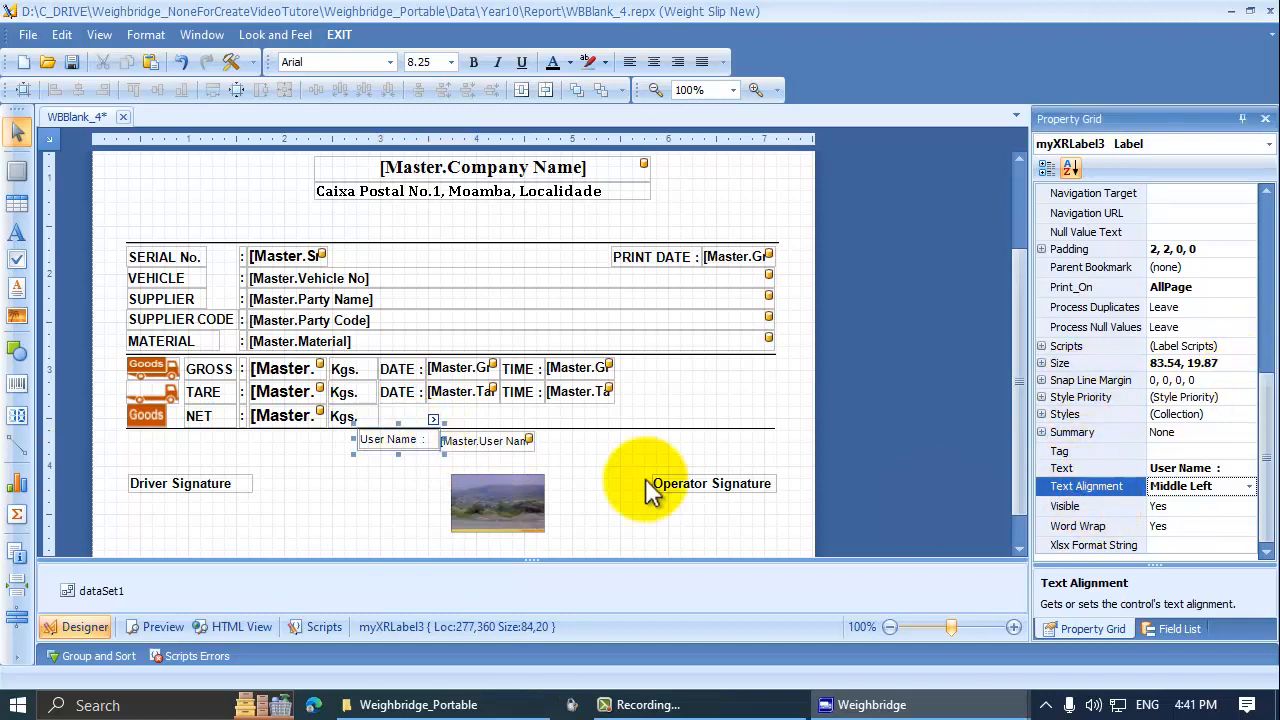
mouse_move(408, 440)
mouse_down()
mouse_move(400, 463)
mouse_move(320, 490)
mouse_move(341, 483)
mouse_move(337, 527)
mouse_up()
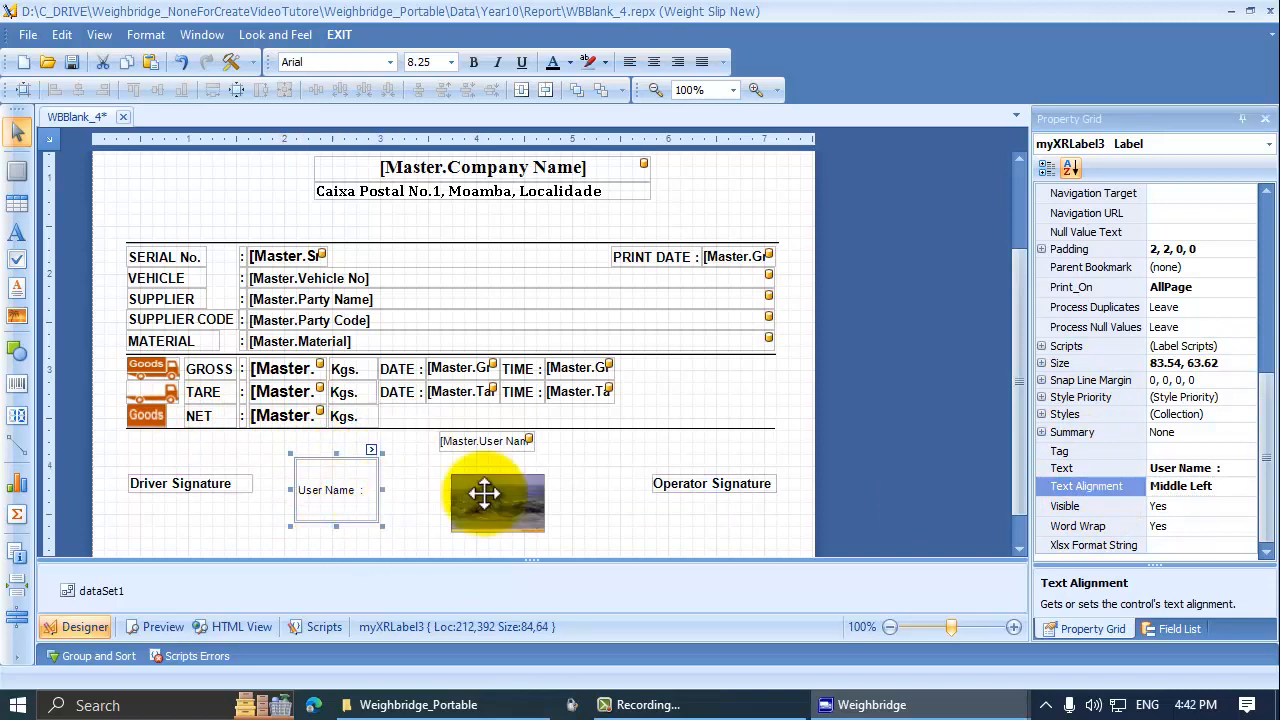
click(1249, 486)
click(1249, 487)
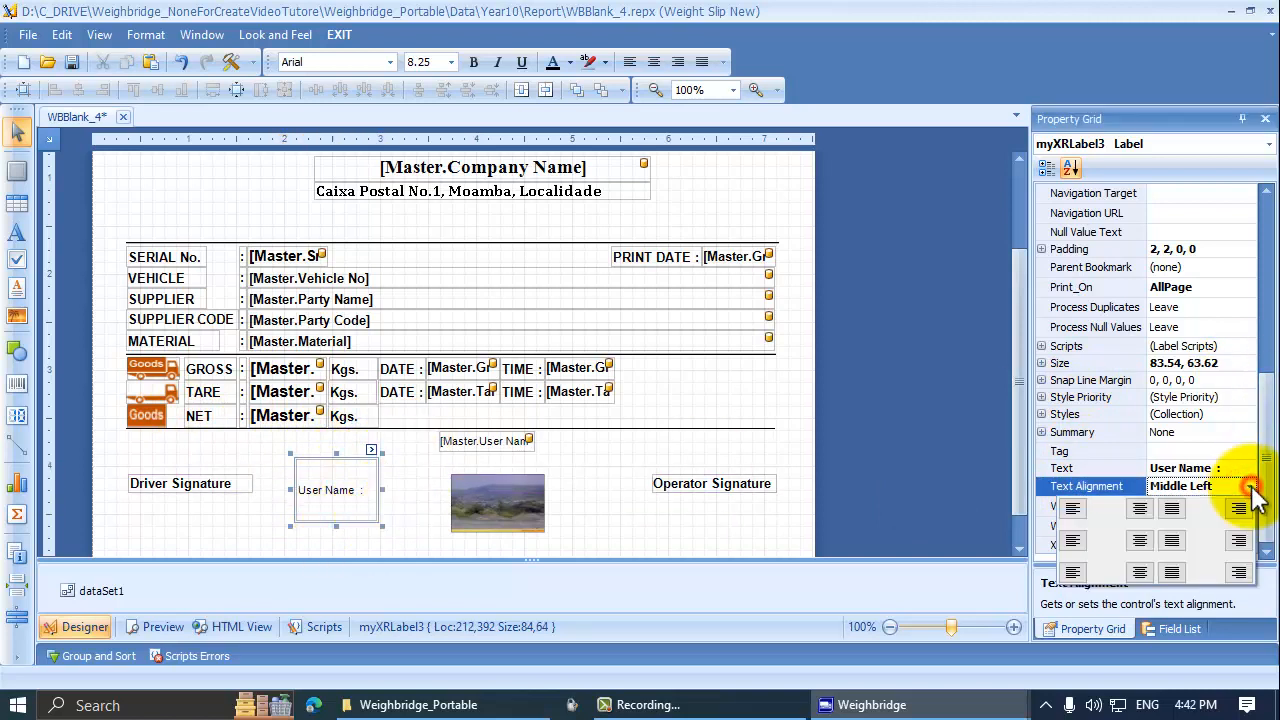
click(1071, 538)
Widen the User Name label to about 135 and set its text alignment to Top Left
drag(384, 491, 431, 491)
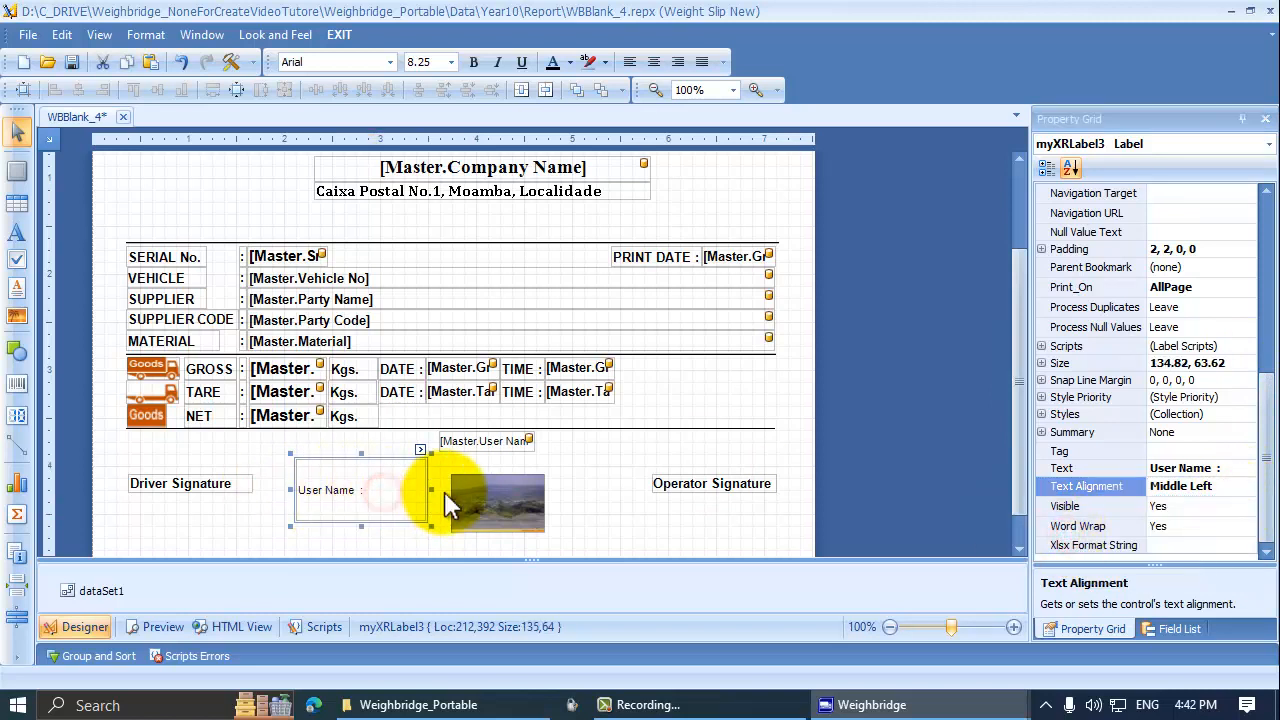
click(1249, 487)
click(1072, 510)
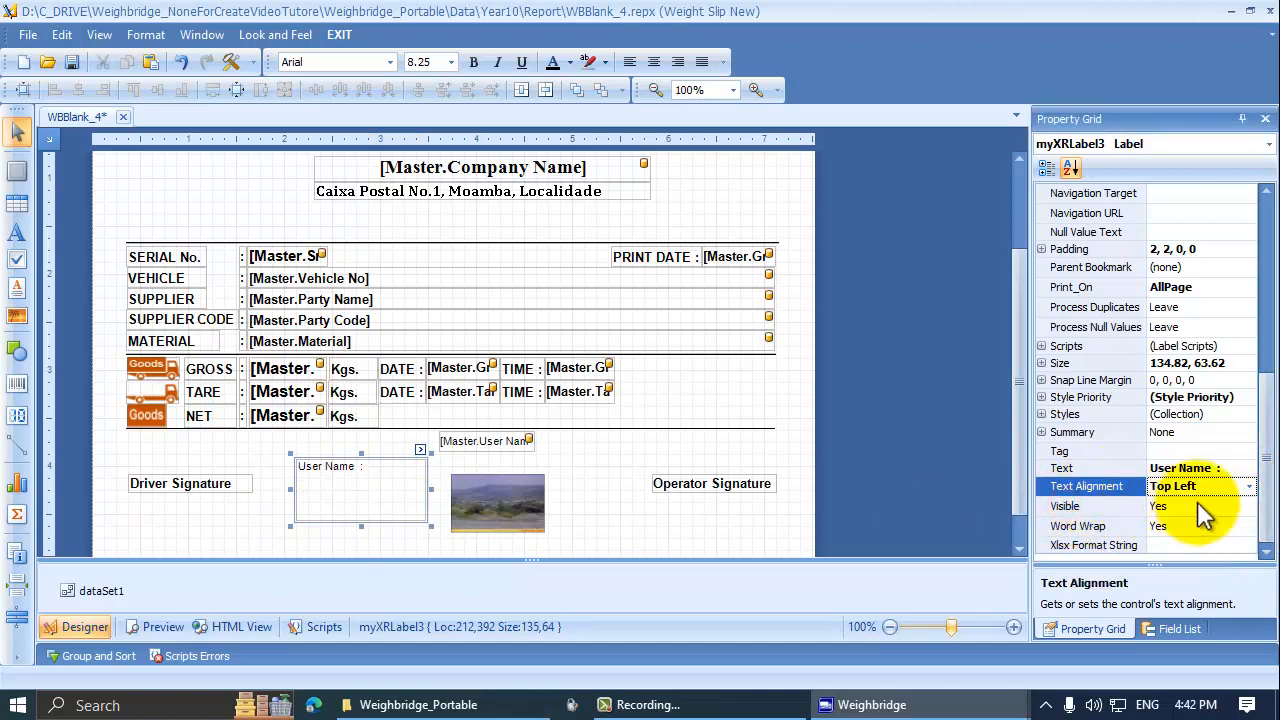
Try the Middle Center and Middle Right text alignments on the User Name label
click(357, 489)
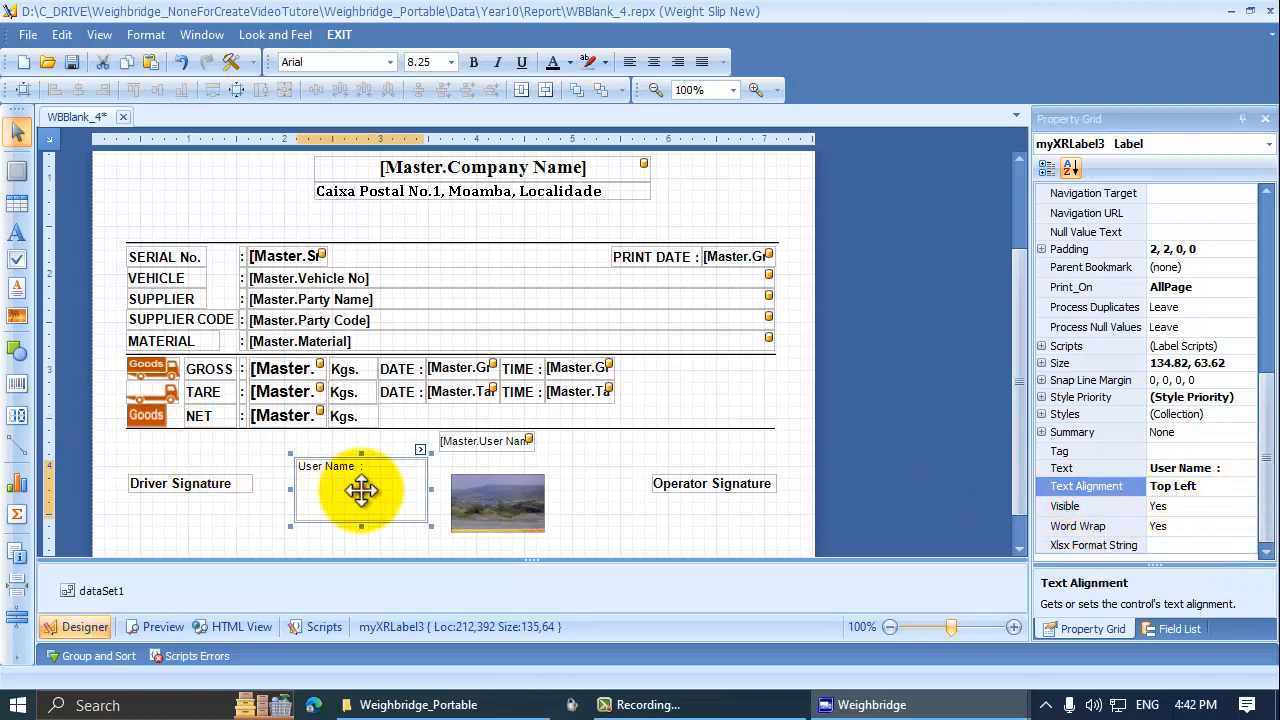
click(1249, 488)
click(1249, 488)
click(1249, 488)
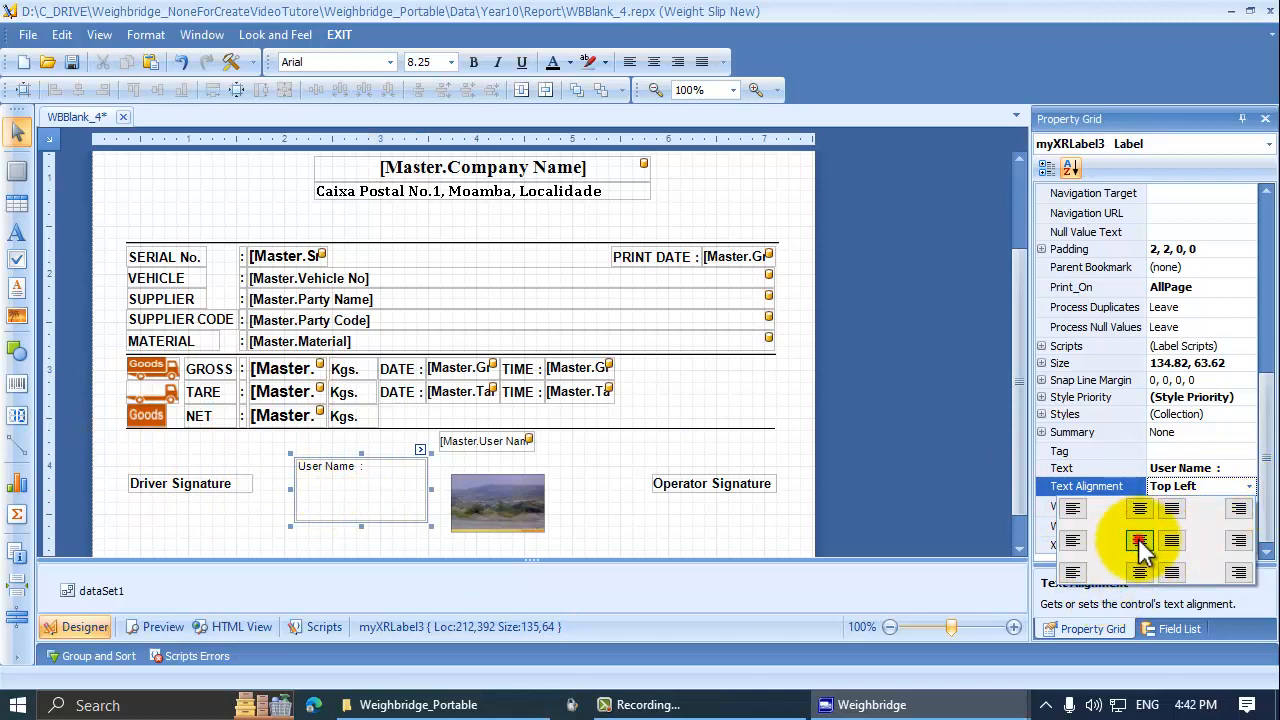
click(1139, 541)
click(1252, 488)
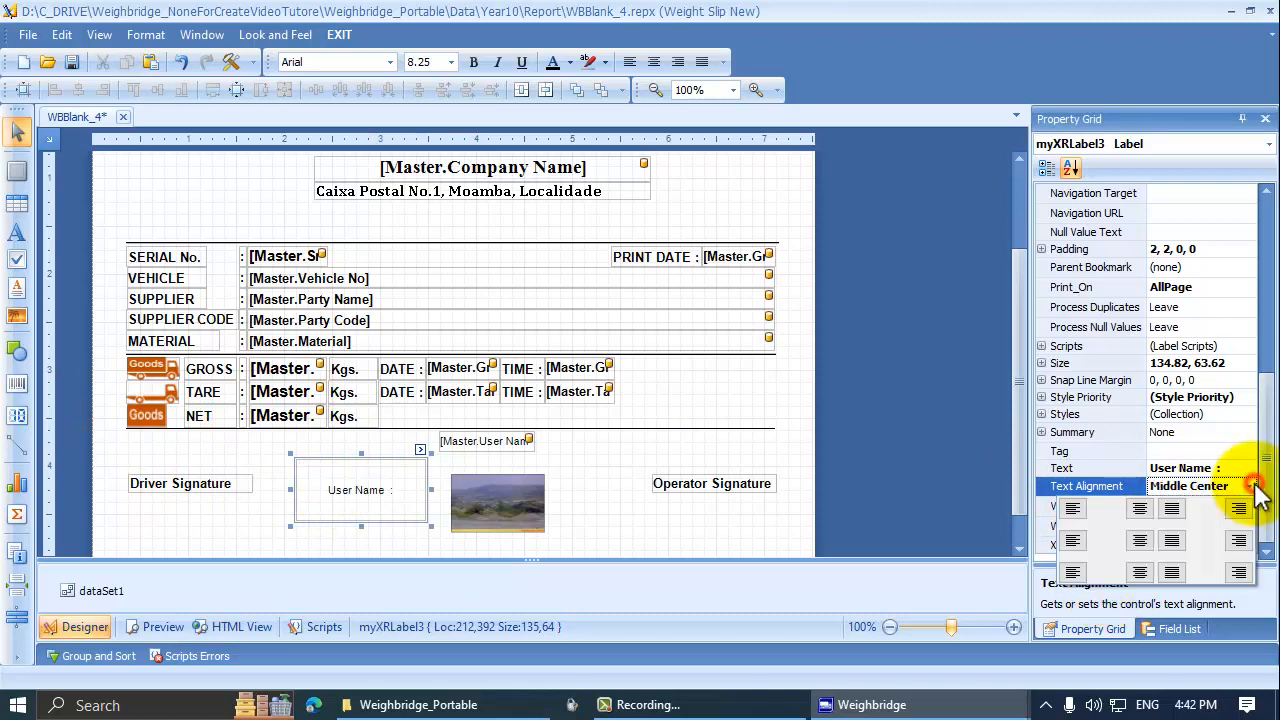
click(1240, 545)
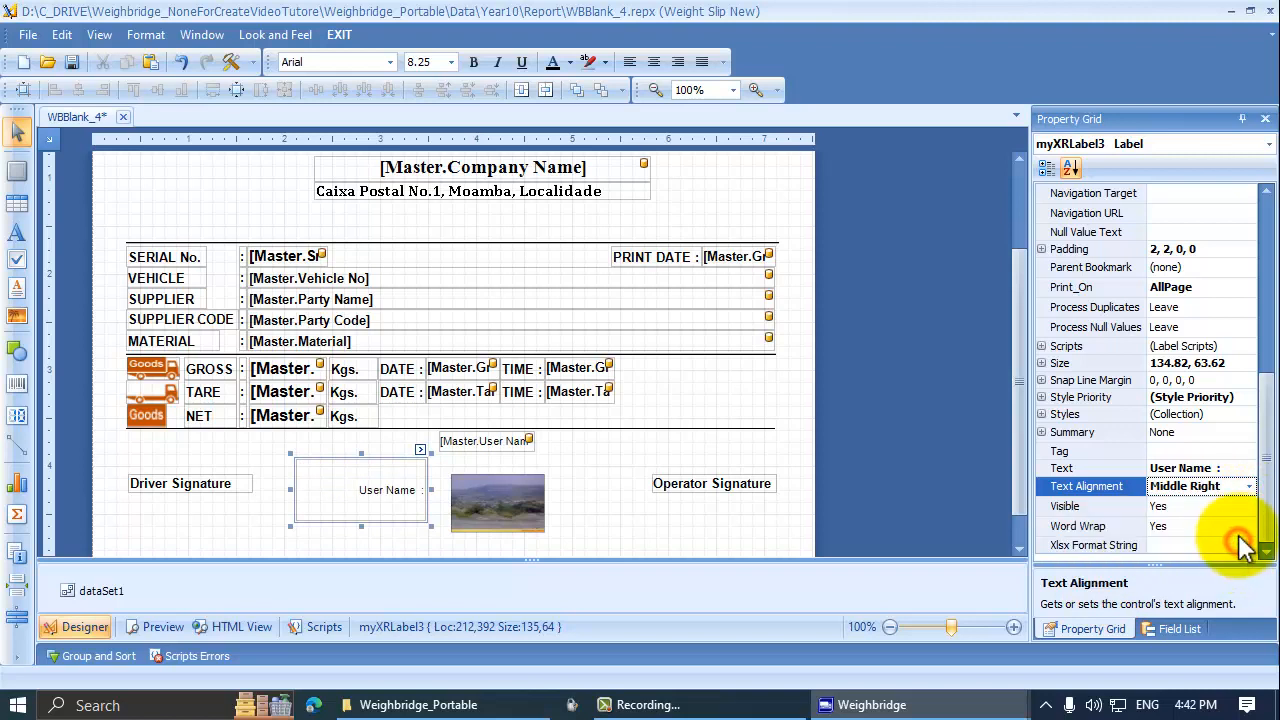
Set the User Name label's text alignment to Middle Left
click(1248, 486)
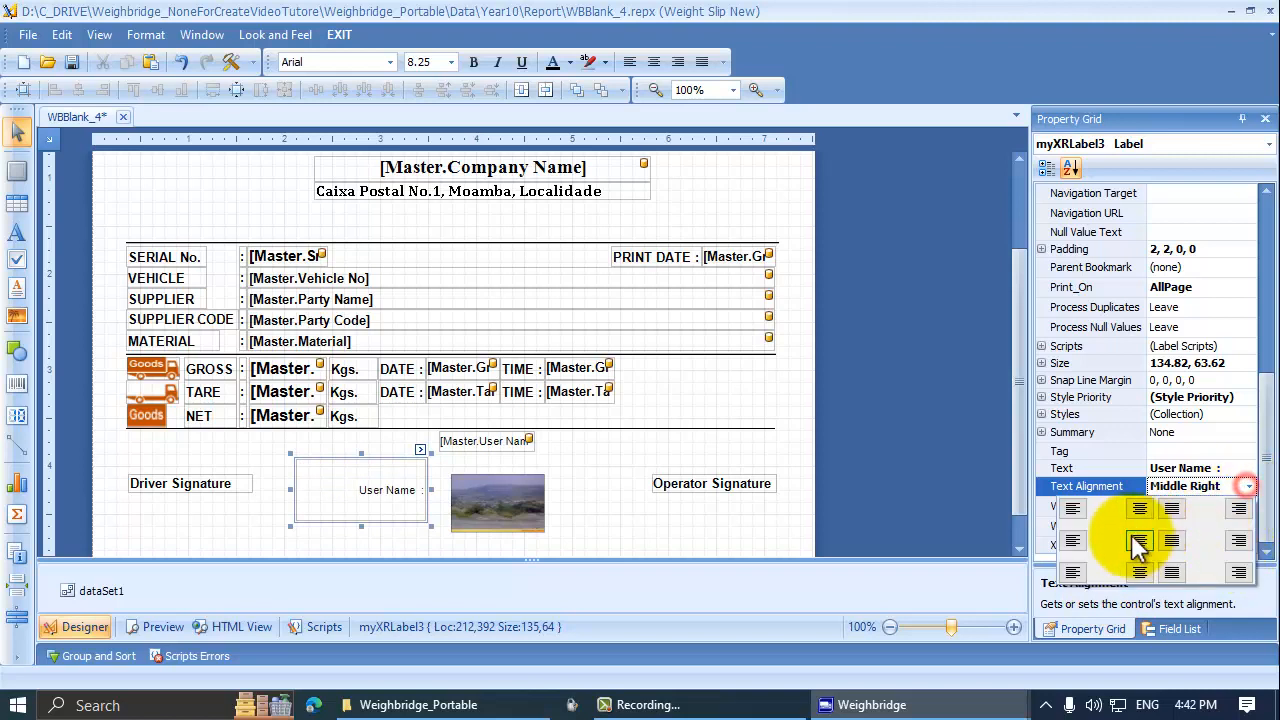
click(1073, 541)
click(386, 488)
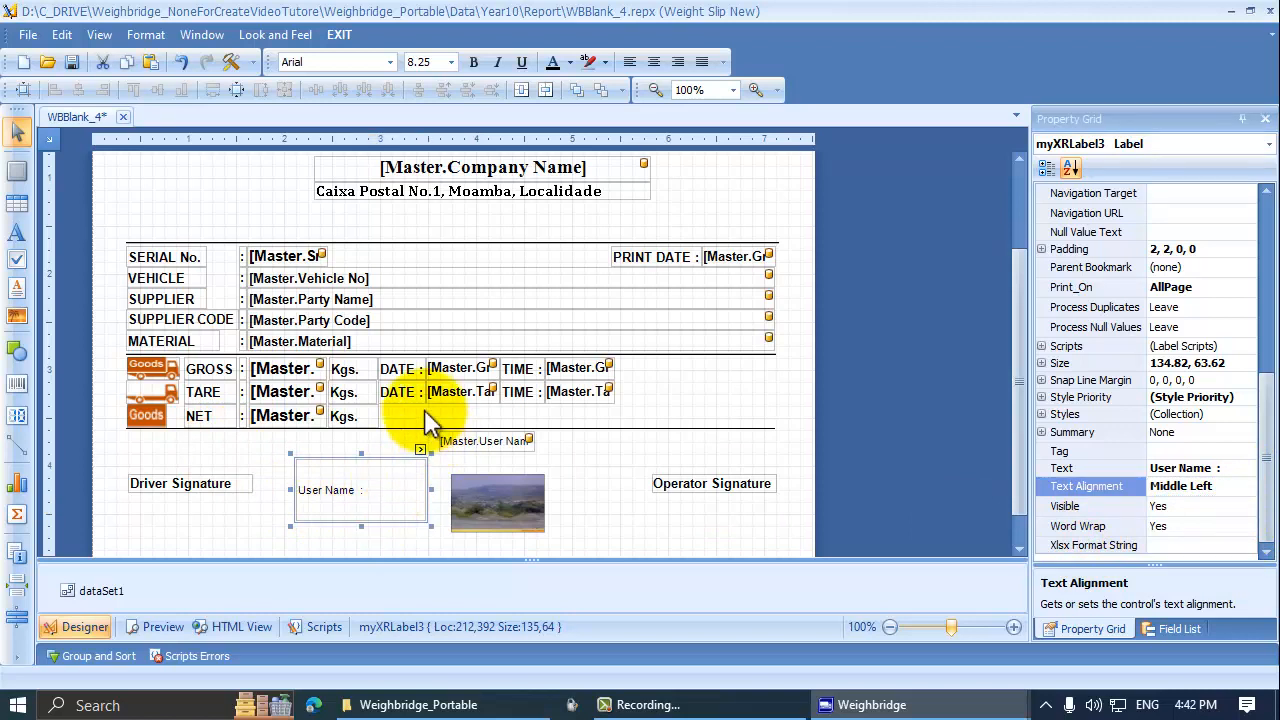
Delete the landscape picture beside the User Name label
click(497, 511)
key(Delete)
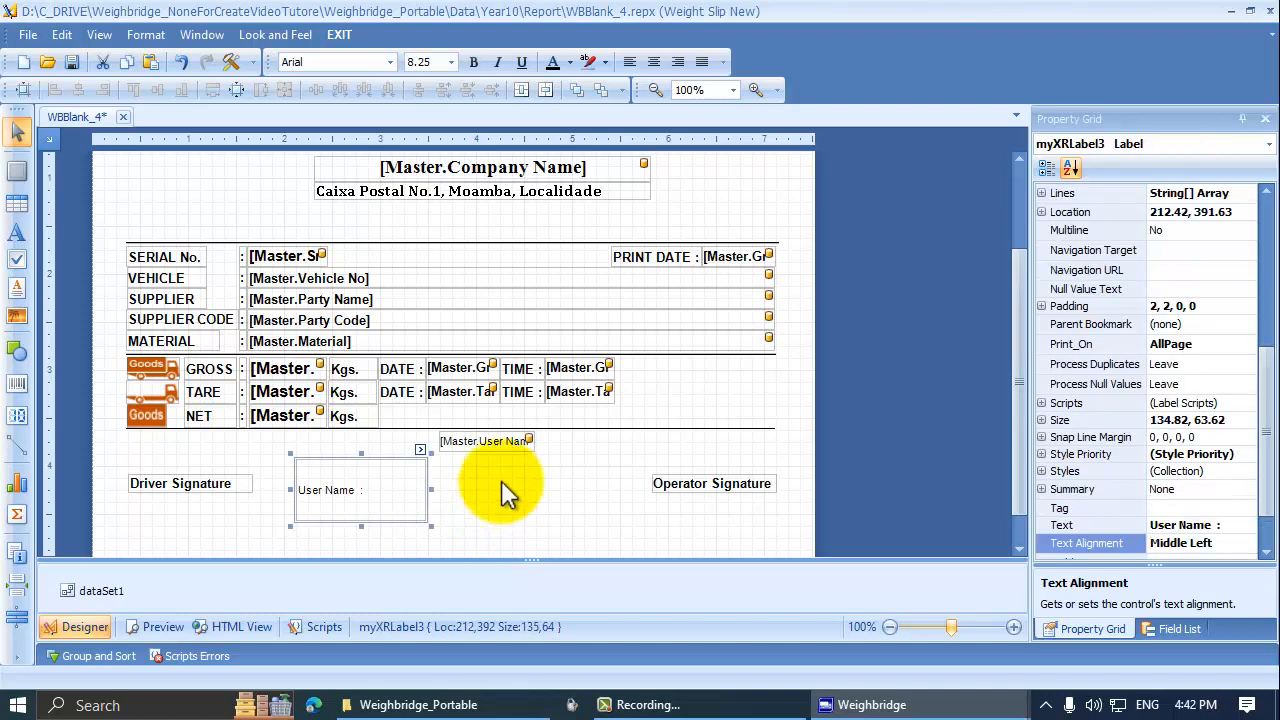
click(498, 434)
Reduce the User Name label's height to about 35 and place the user name field directly beside it at about 347, 380
click(371, 472)
scroll(497, 511, down, 1)
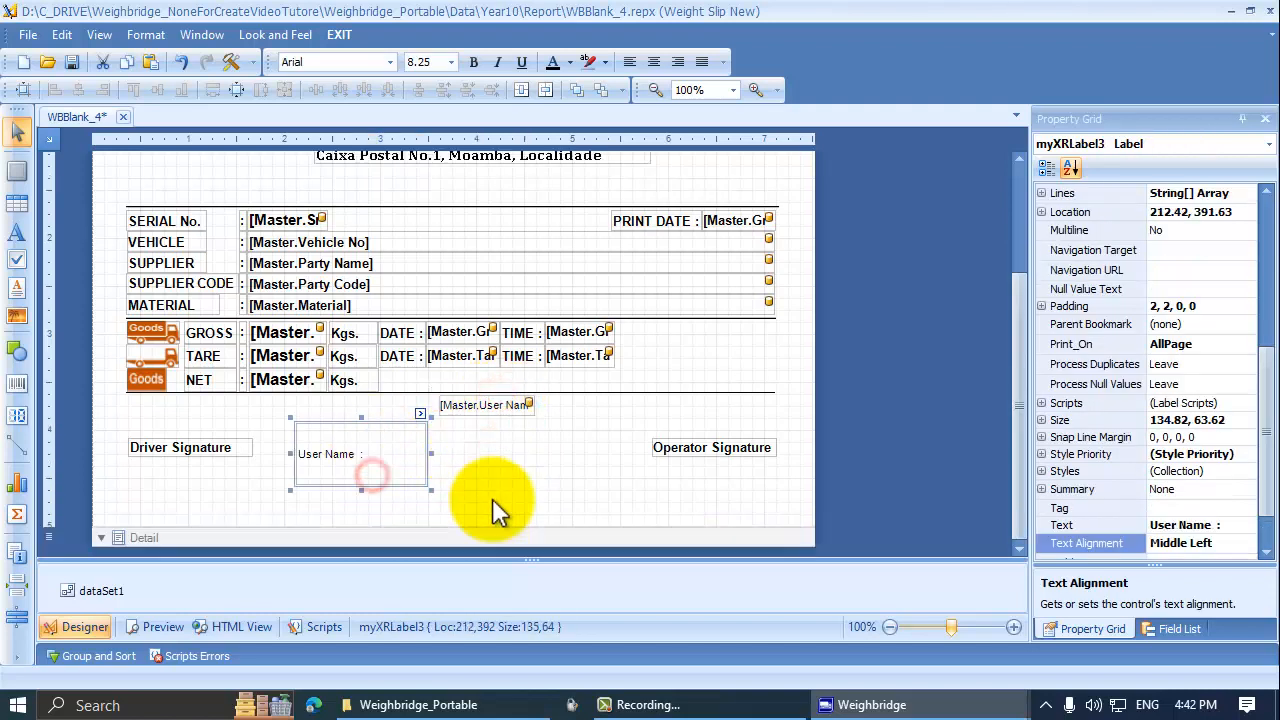
click(357, 434)
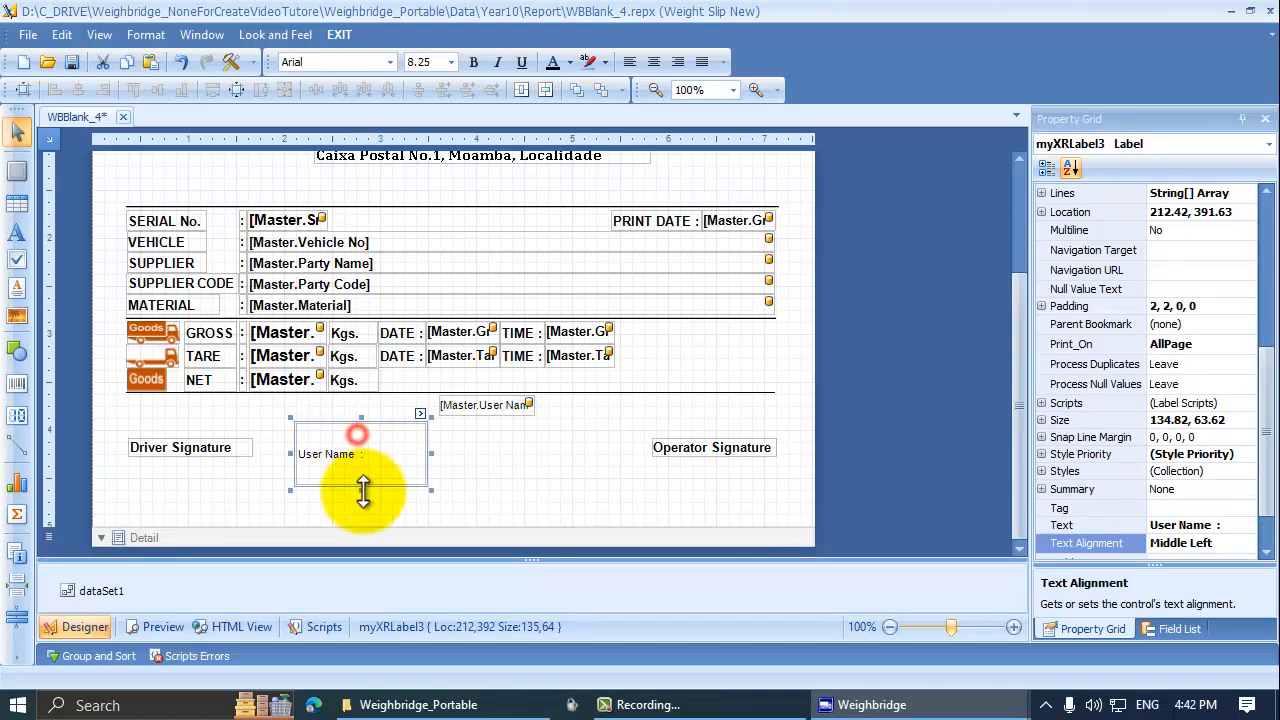
drag(360, 490, 372, 430)
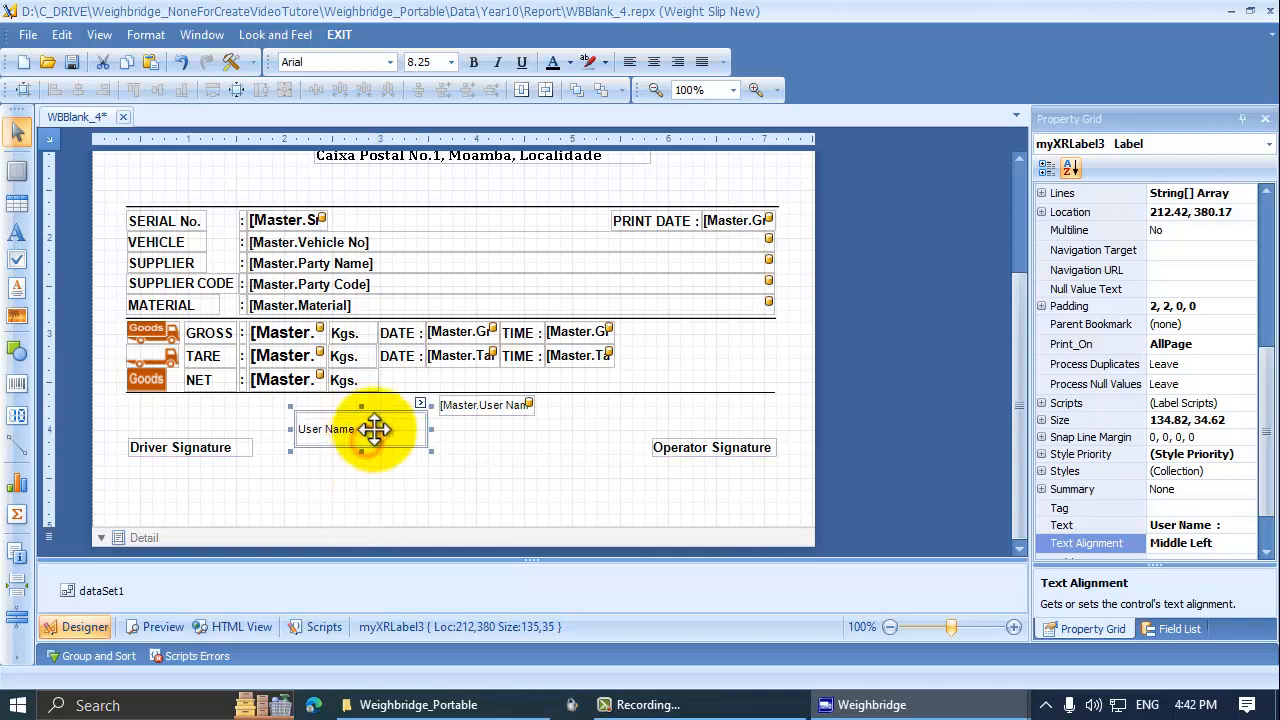
drag(497, 409, 487, 428)
click(523, 478)
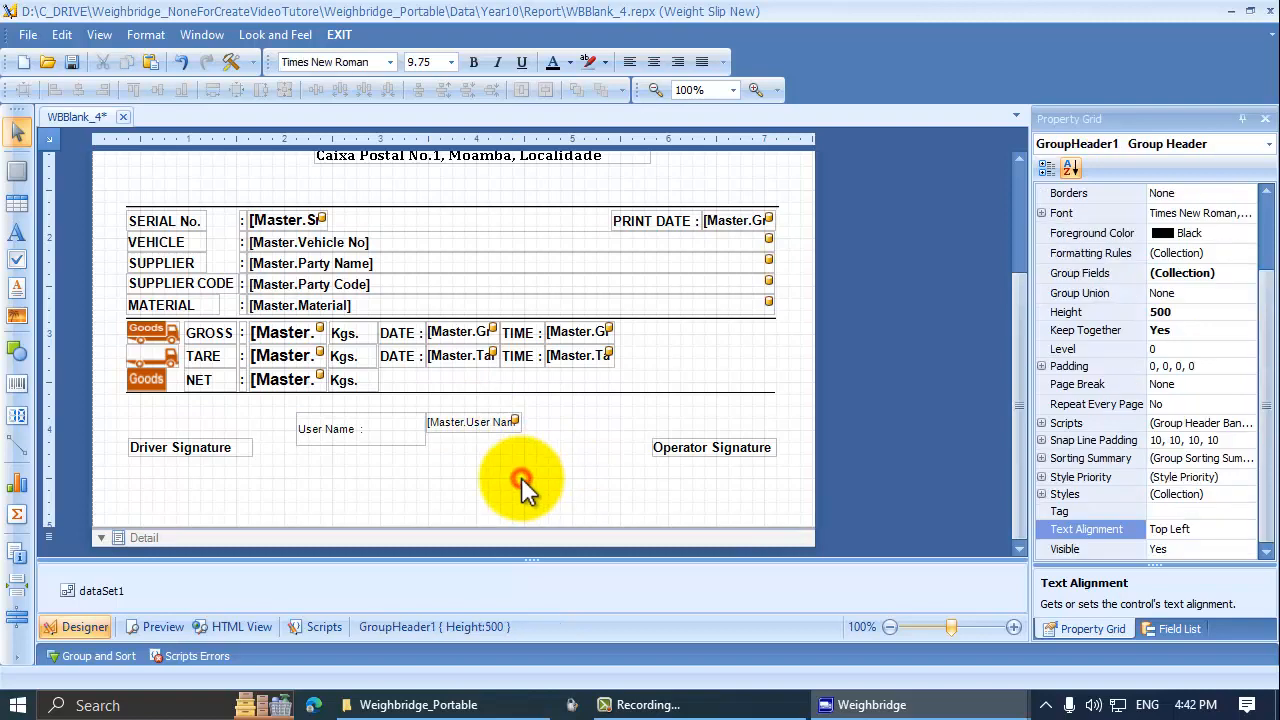
Try nudging the user name field up and down relative to the User Name label
click(473, 428)
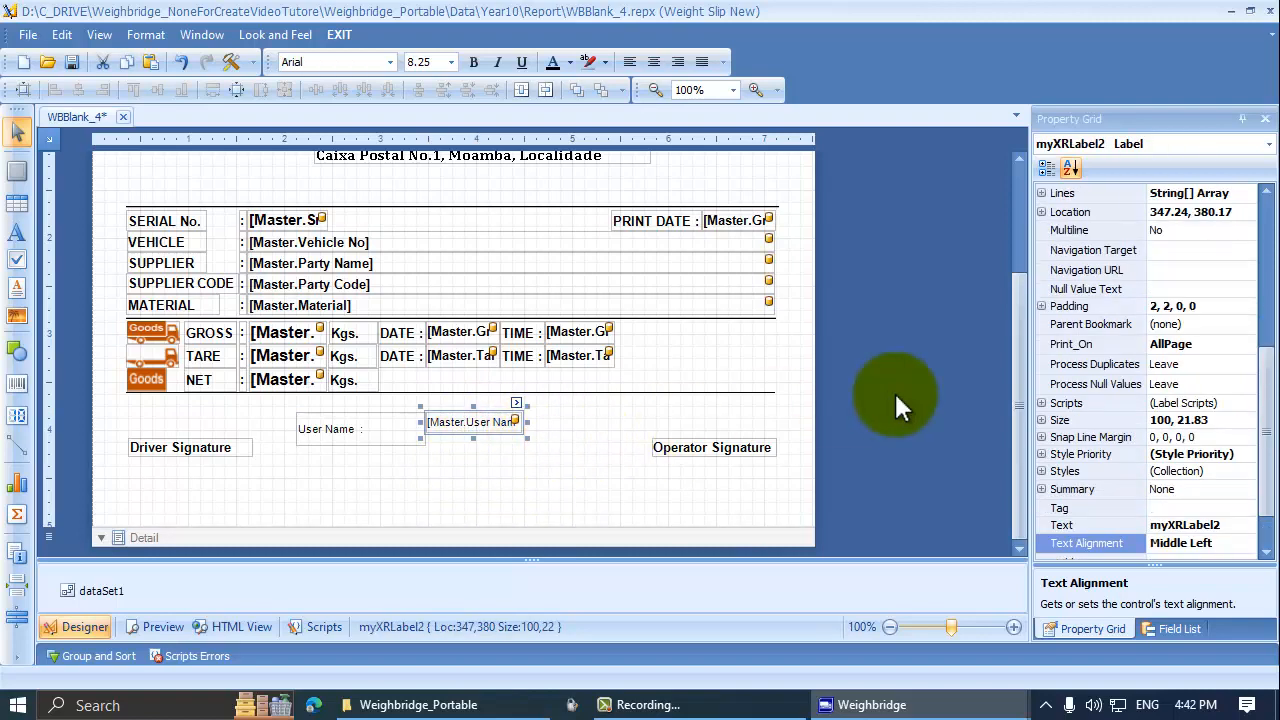
key(Up)
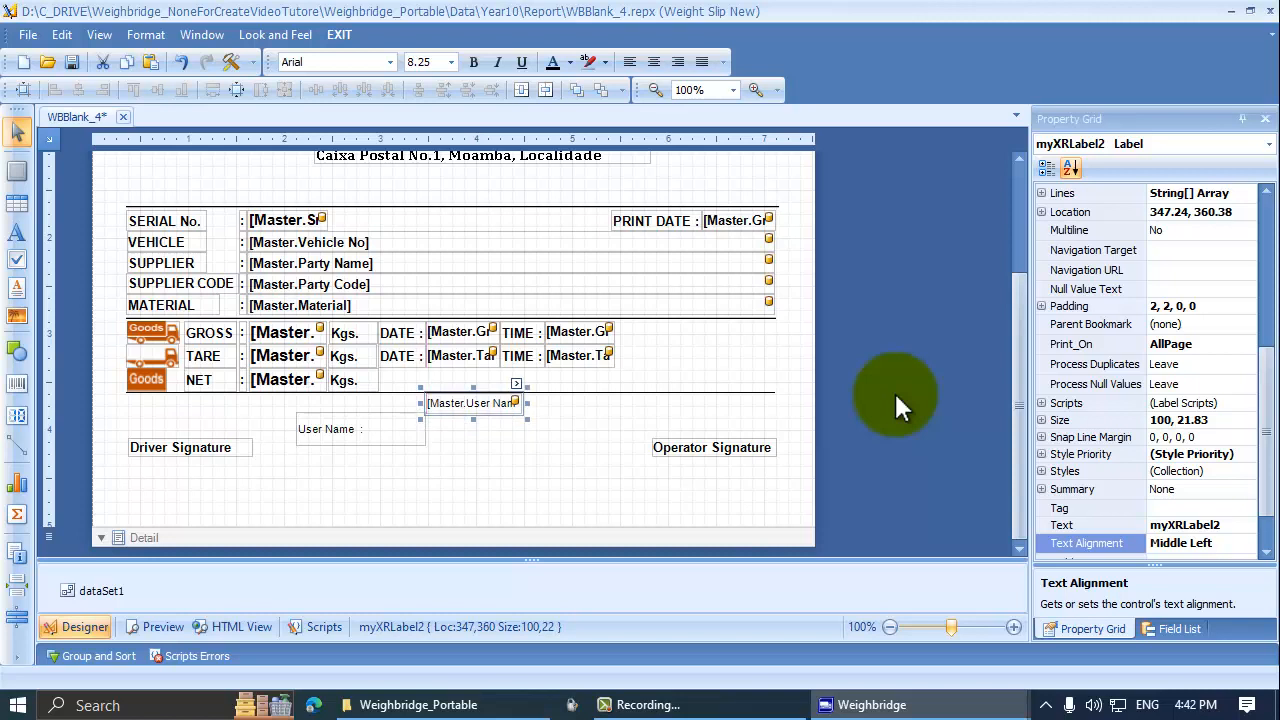
key(Down)
key(Down)
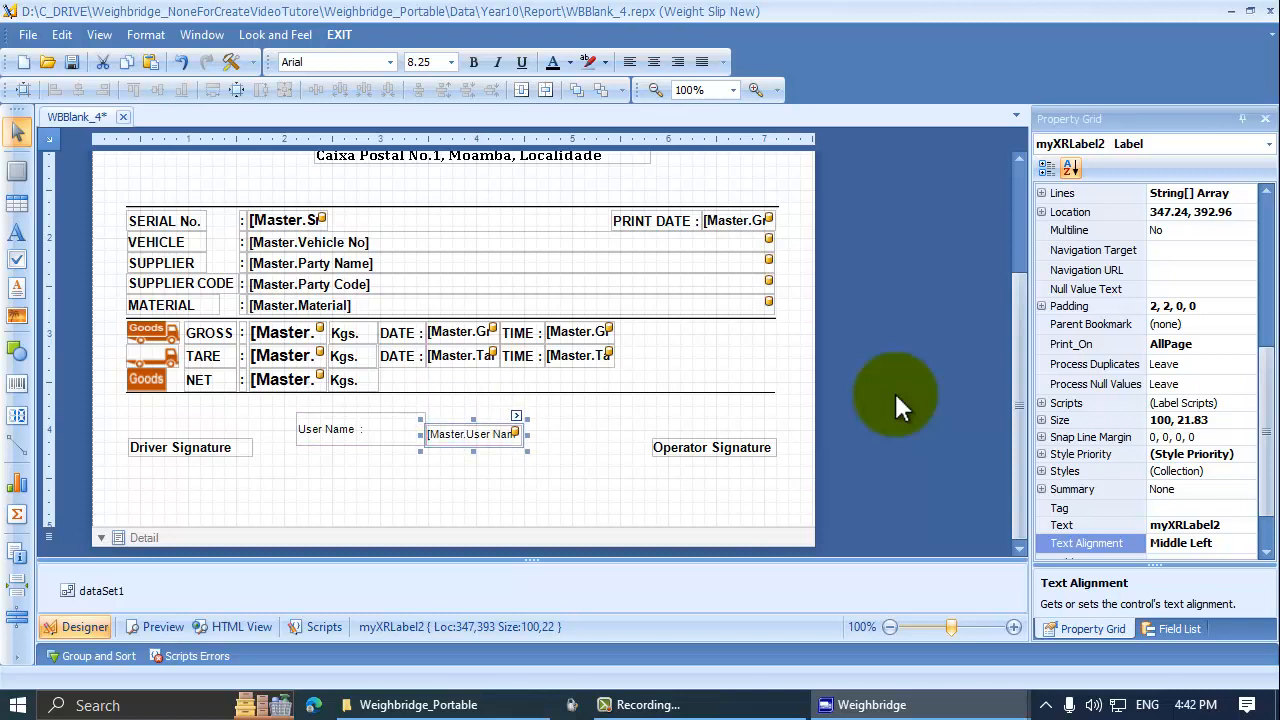
key(Down)
key(Down)
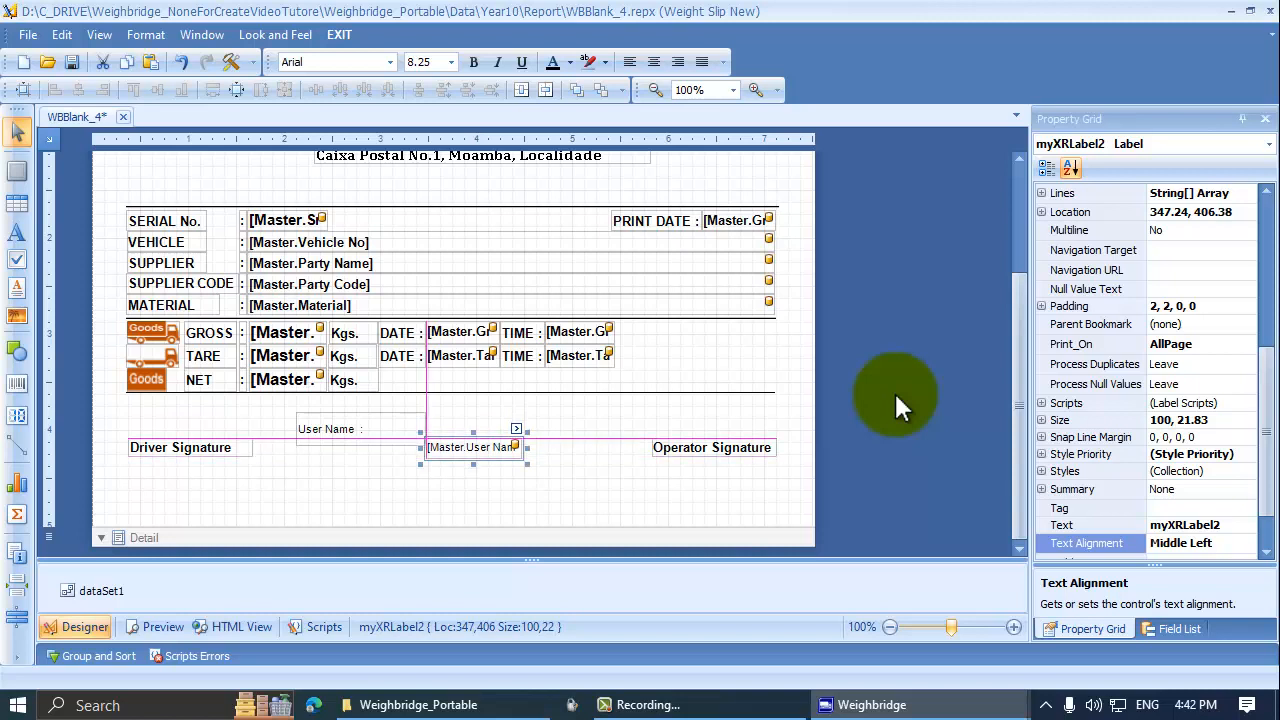
key(Down)
key(Up)
key(Up)
key(Up)
key(Up)
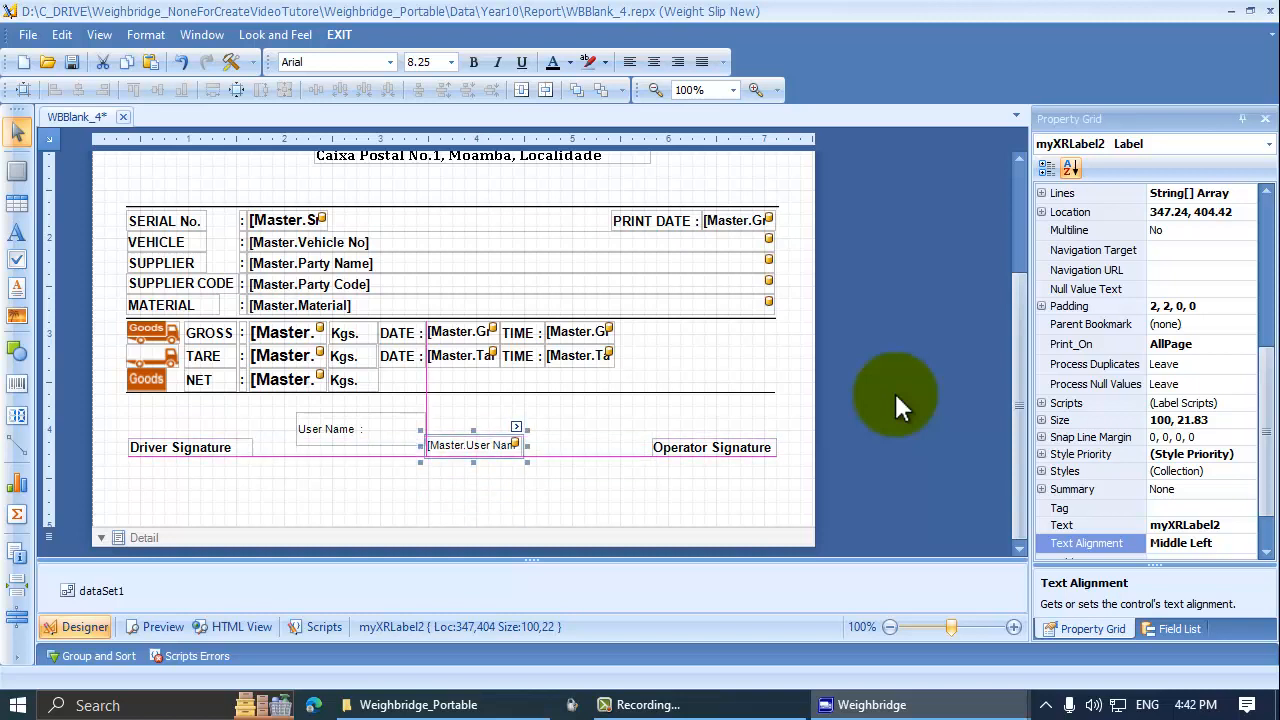
Try shifting the user name field sideways to about 444, 380 and back beside the User Name label
key(Right)
key(Right)
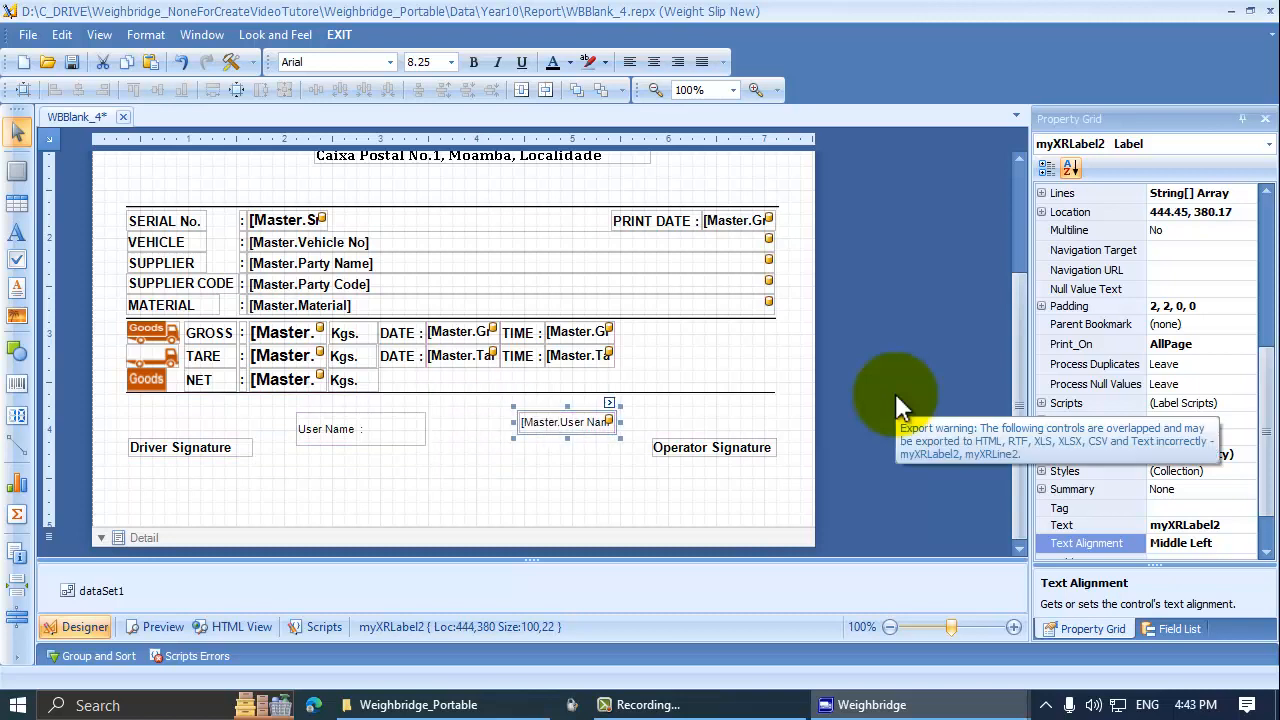
key(Right)
key(Left)
key(Left)
key(Left)
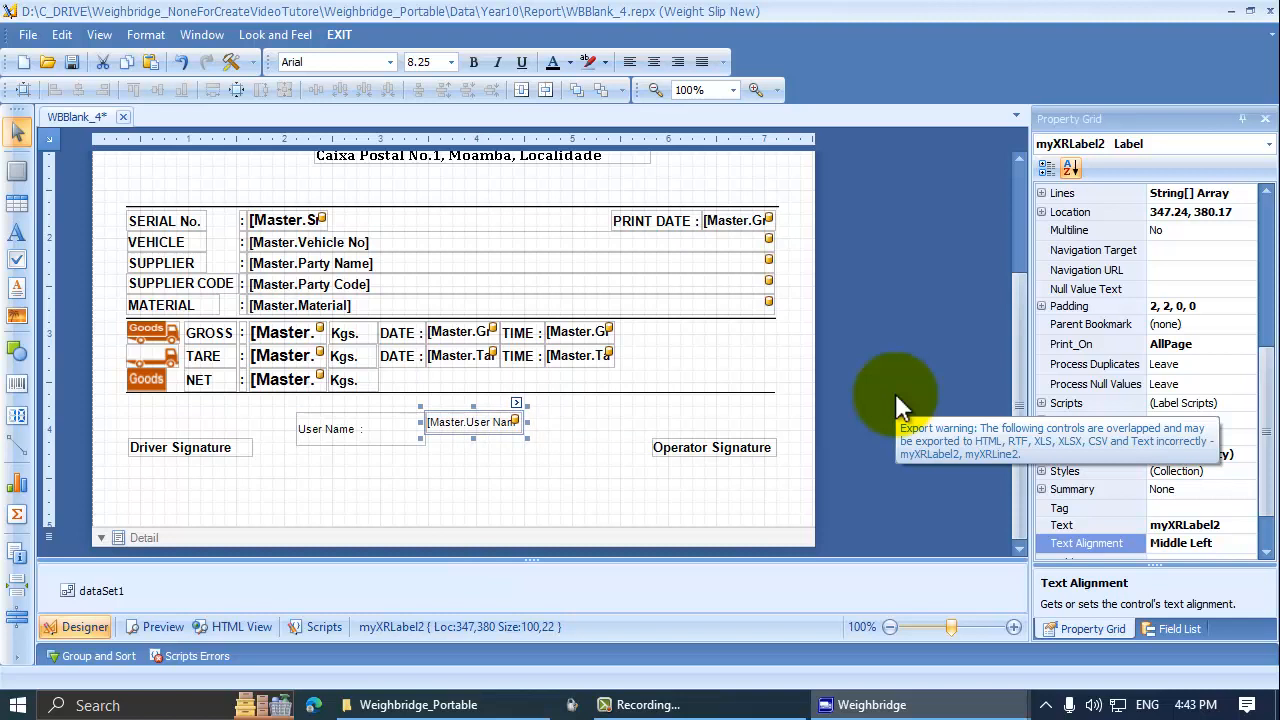
Move the user name field to about 353, 384 and widen it to about 216
key(Right)
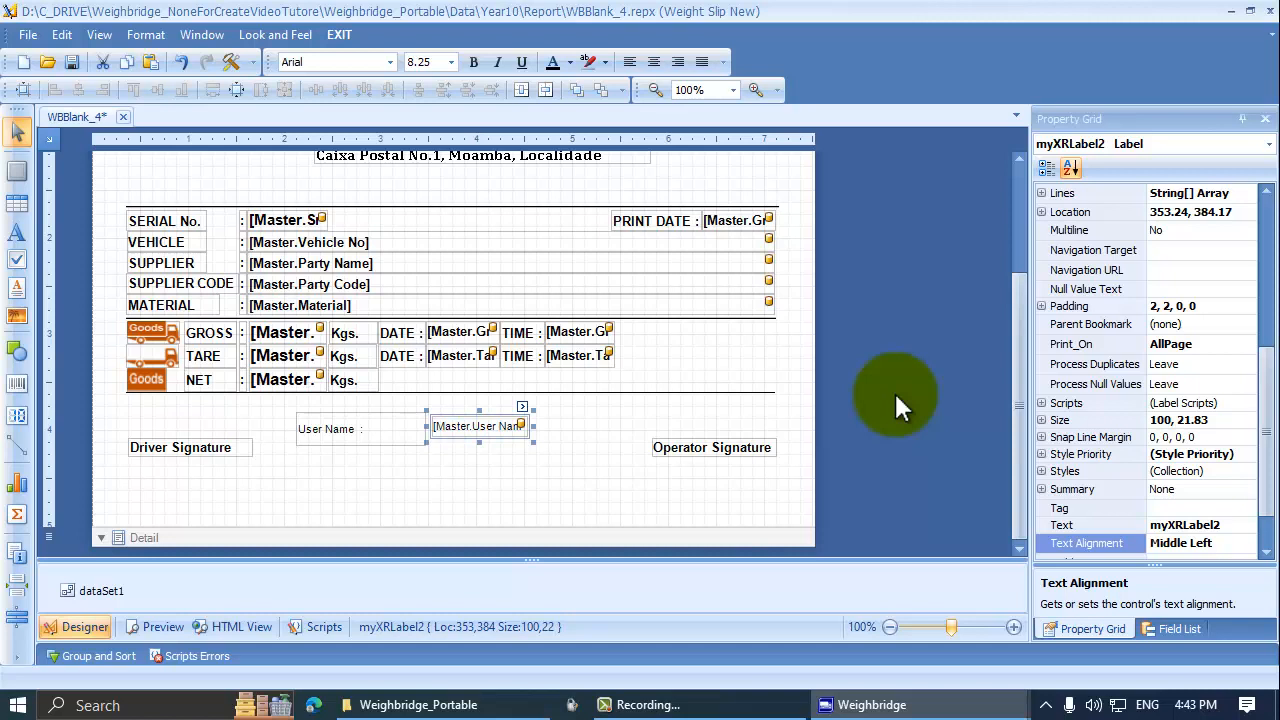
key(shift+Right)
key(shift+Right)
key(shift+Right)
key(shift+Right)
key(shift+Right)
key(shift+Right)
key(shift+Right)
key(shift+Right)
key(shift+Right)
key(shift+Right)
key(shift+Right)
key(shift+Right)
key(shift+Right)
key(shift+Right)
key(shift+Right)
key(shift+Right)
key(shift+Right)
key(shift+Right)
key(shift+Right)
key(shift+Right)
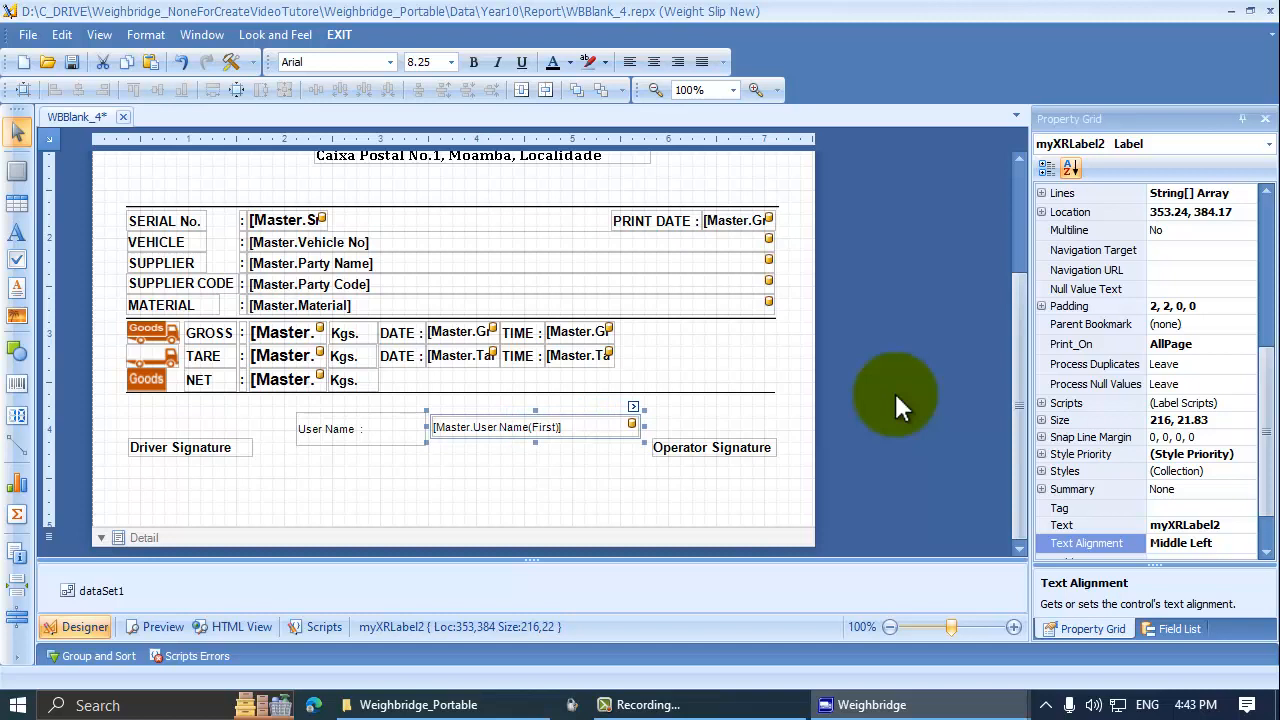
Adjust the user name field's height to about 25 and move it up to about 353, 380
key(shift+Down)
key(shift+Down)
key(shift+Down)
key(shift+Down)
key(shift+Down)
key(shift+Down)
key(shift+Down)
key(shift+Down)
key(shift+Down)
key(shift+Down)
key(shift+Down)
key(shift+Down)
key(shift+Down)
key(shift+Down)
key(shift+Down)
key(shift+Down)
key(shift+Down)
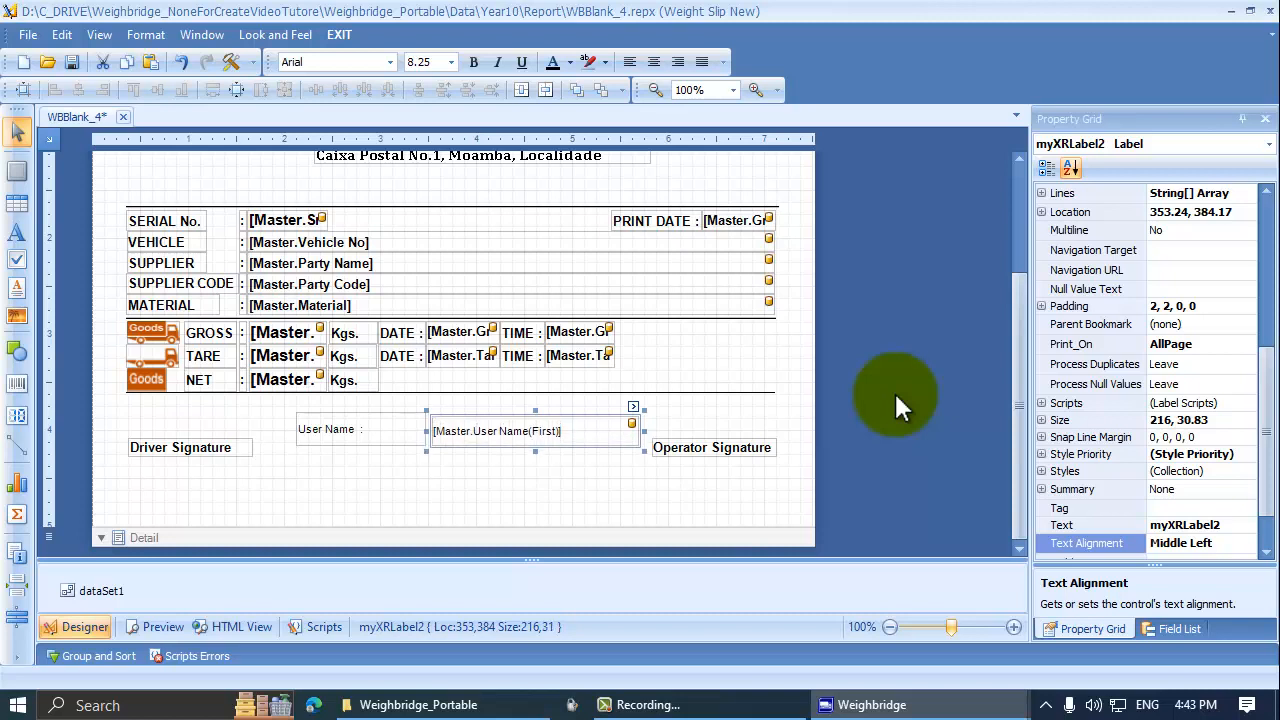
key(shift+Up)
key(shift+Up)
key(shift+Up)
key(shift+Up)
key(shift+Up)
key(shift+Up)
key(shift+Up)
key(shift+Up)
key(shift+Up)
key(shift+Up)
key(shift+Up)
key(shift+Up)
key(shift+Up)
key(shift+Up)
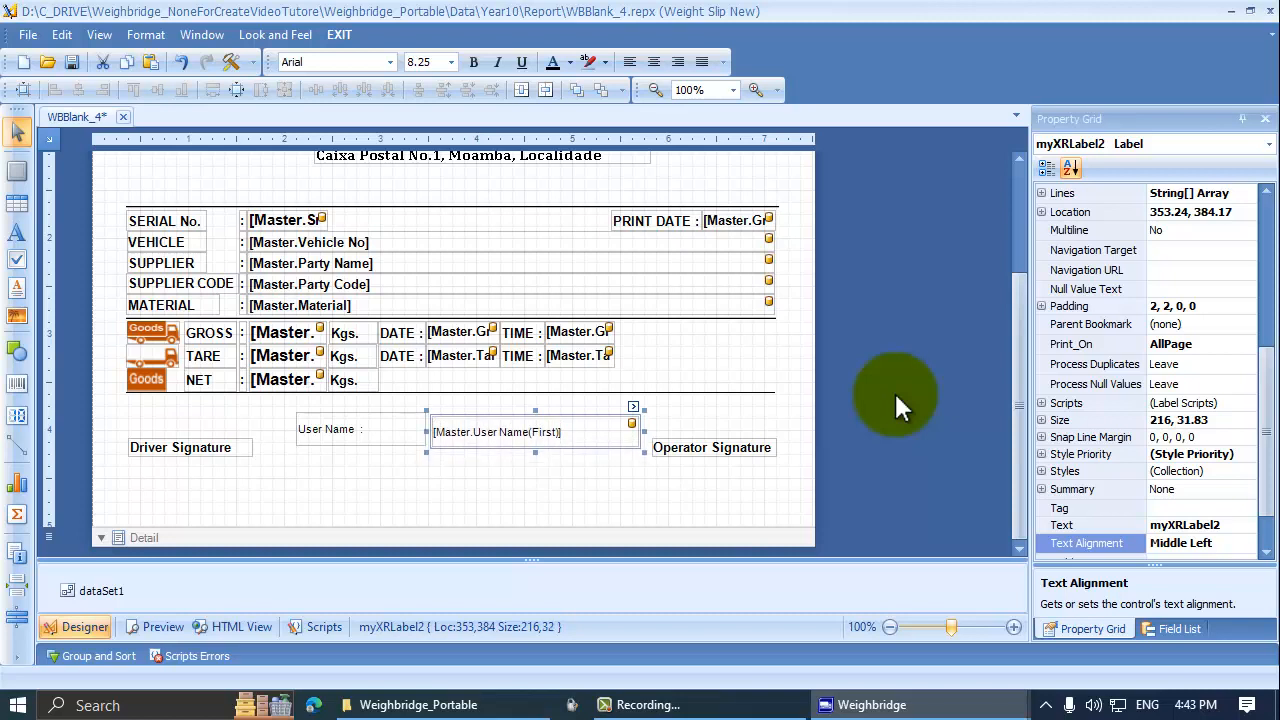
key(shift+Down)
key(shift+Down)
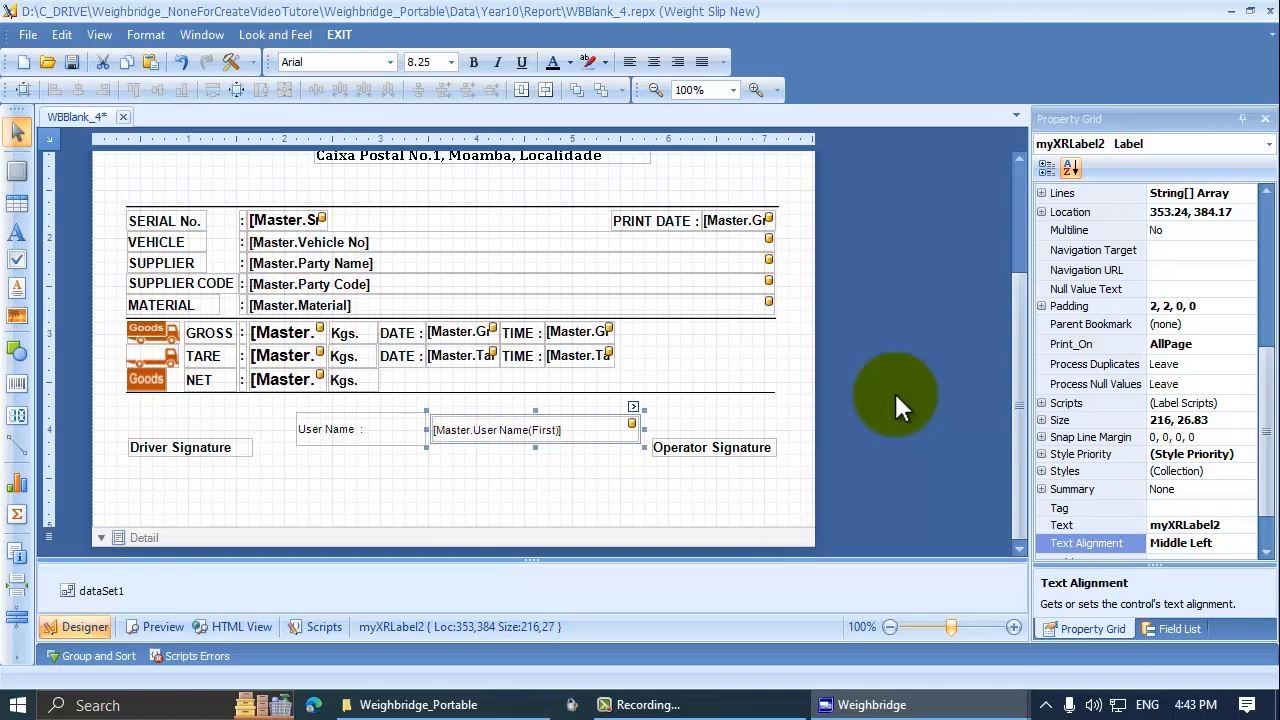
key(shift+Up)
key(shift+Up)
key(Up)
key(Up)
key(Up)
key(Up)
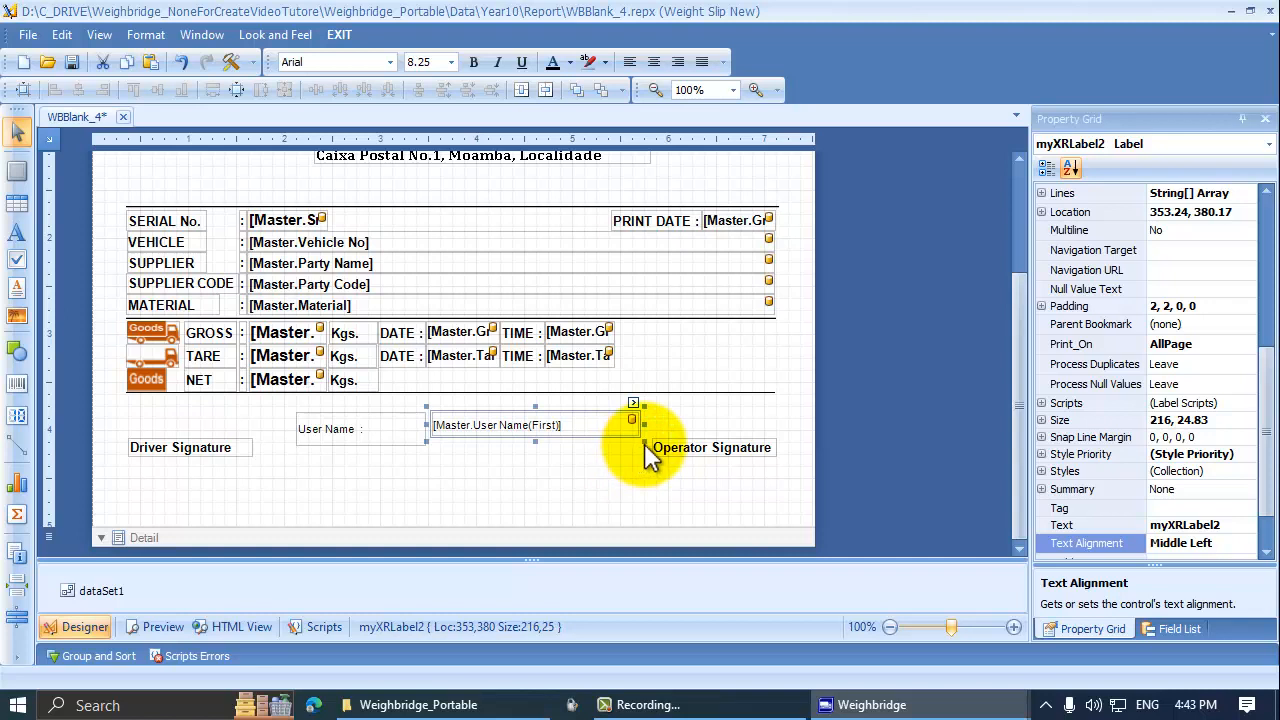
Resize the user name field to about 166 by 46 and move it up and to the right, next to Operator Signature
drag(644, 441, 620, 429)
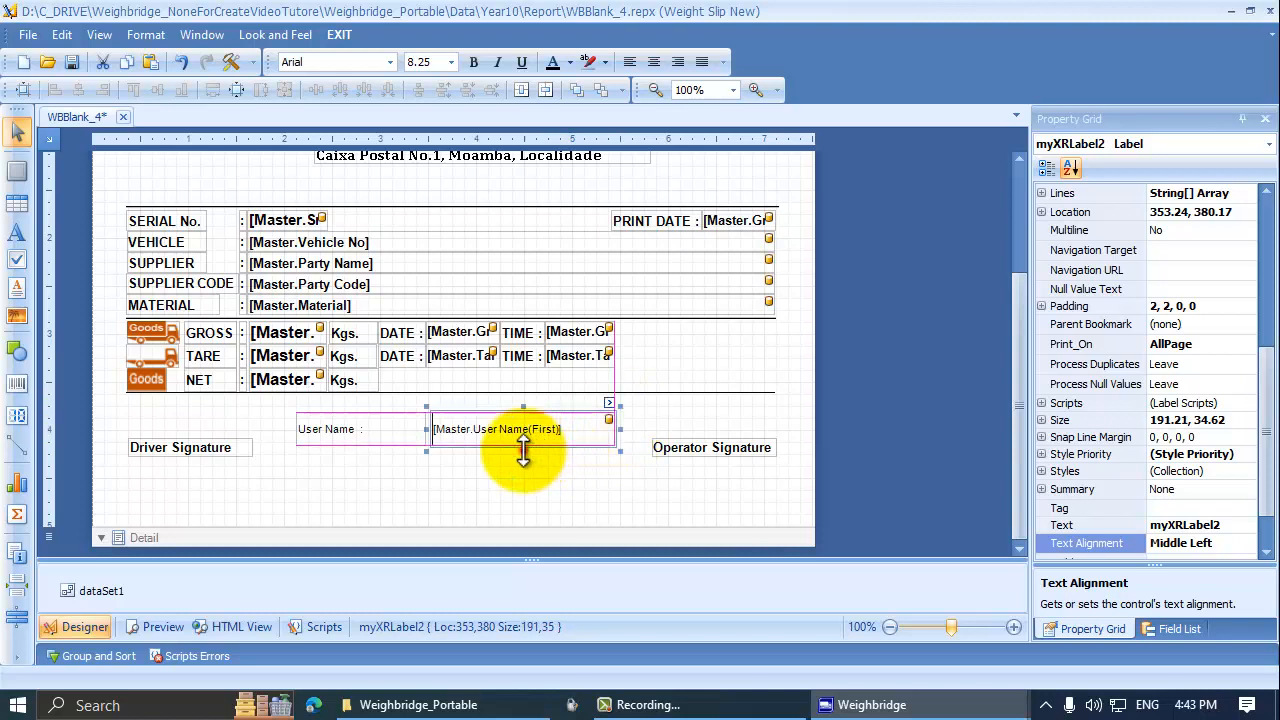
drag(523, 451, 523, 462)
drag(424, 463, 449, 462)
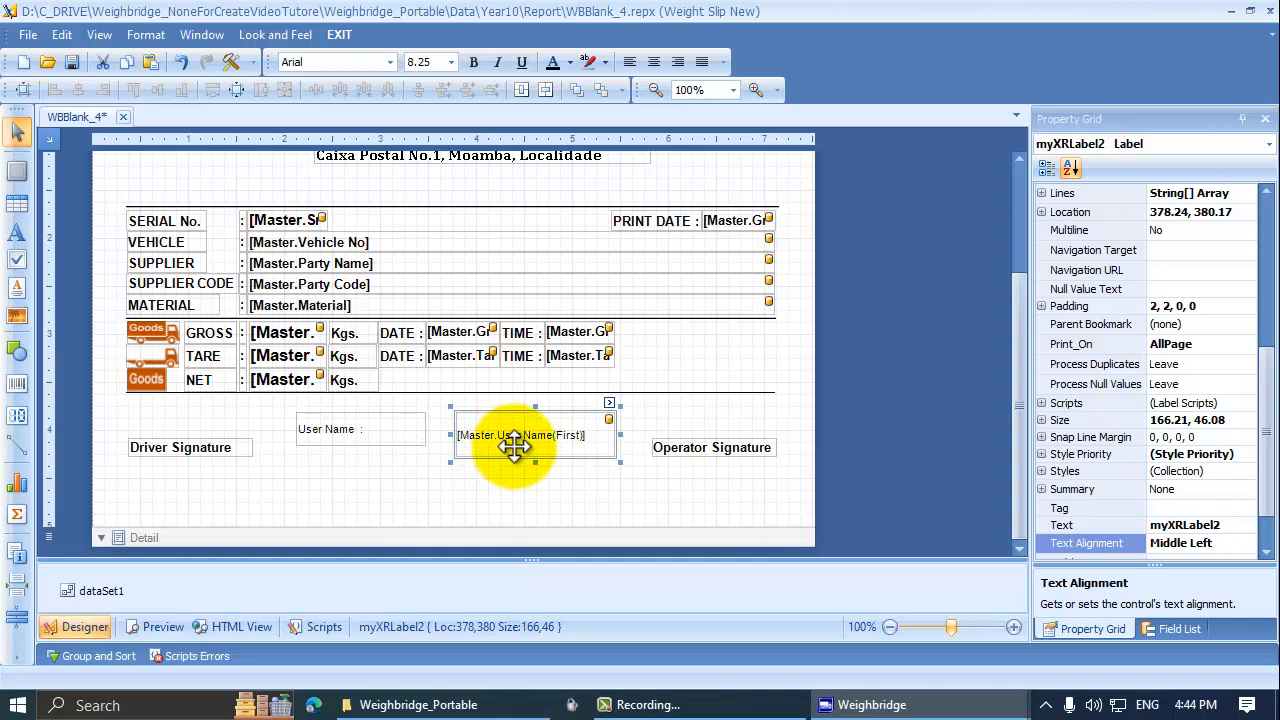
click(626, 507)
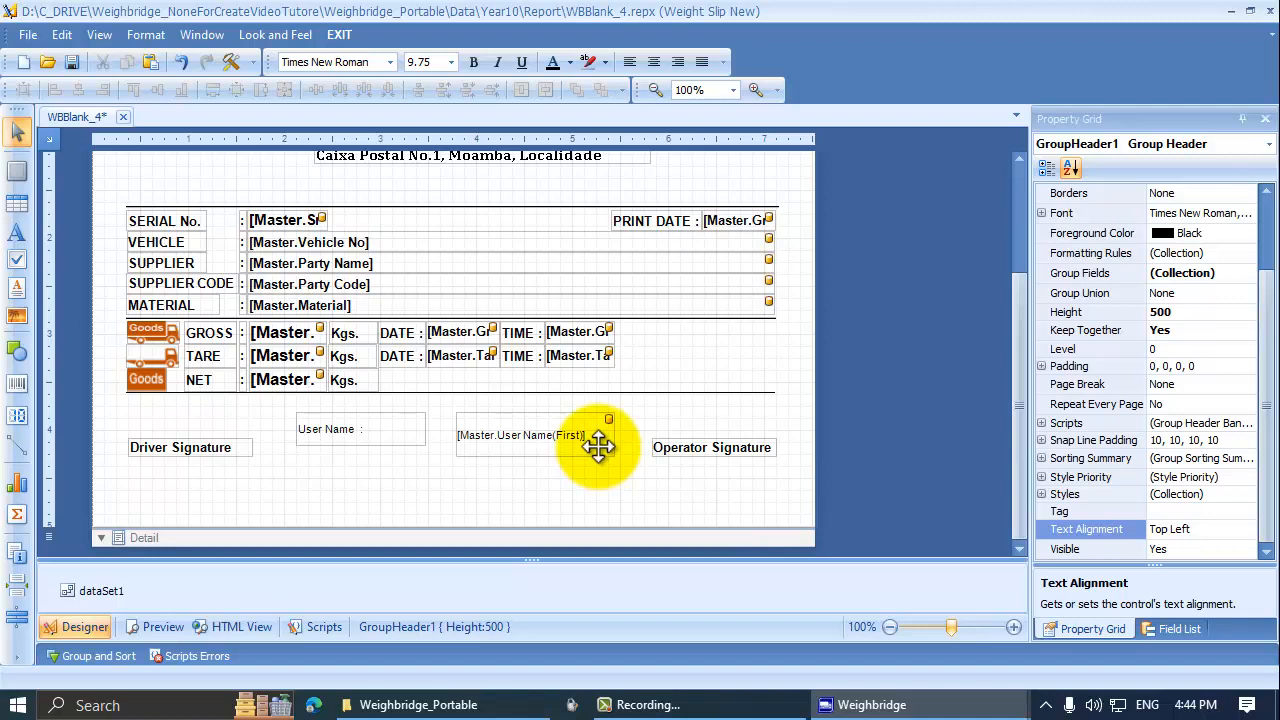
drag(557, 434, 590, 422)
Reduce the User Name label's height to about 18, positioned at about 212, 369
click(420, 506)
click(391, 431)
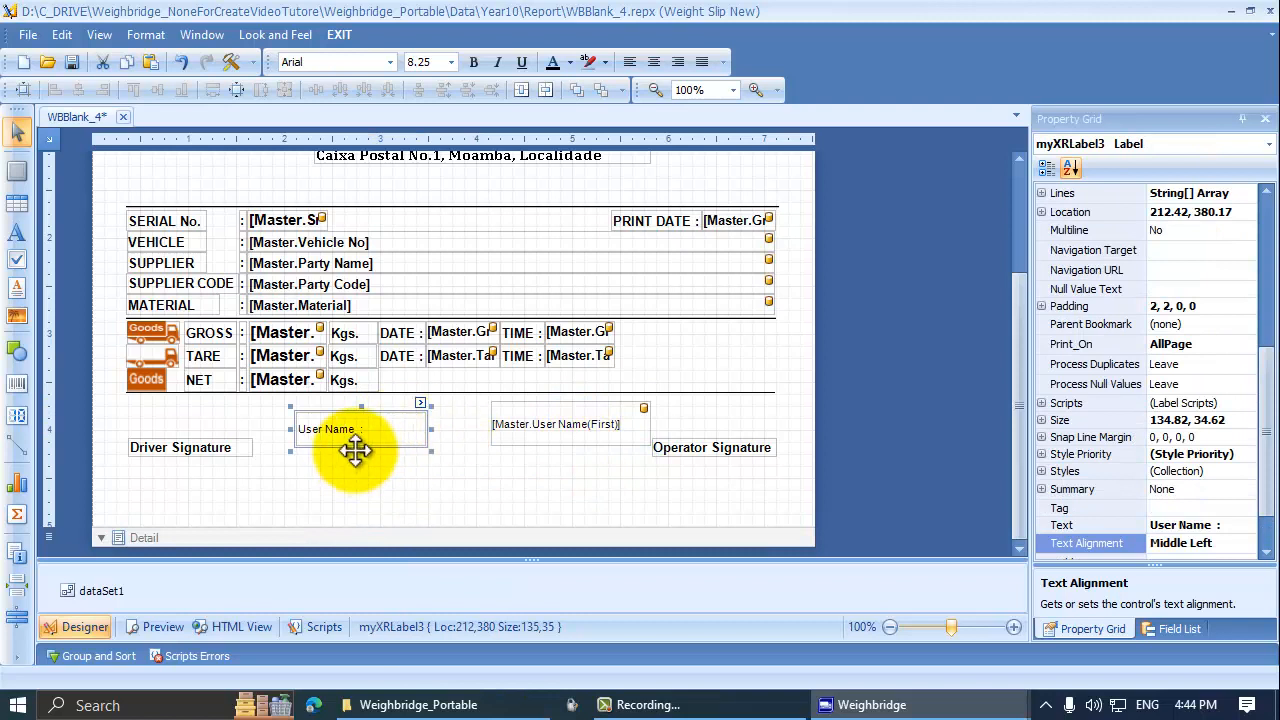
drag(361, 451, 341, 418)
Add two new labels below the User Name label, at about 217, 406 and 209, 446
click(16, 232)
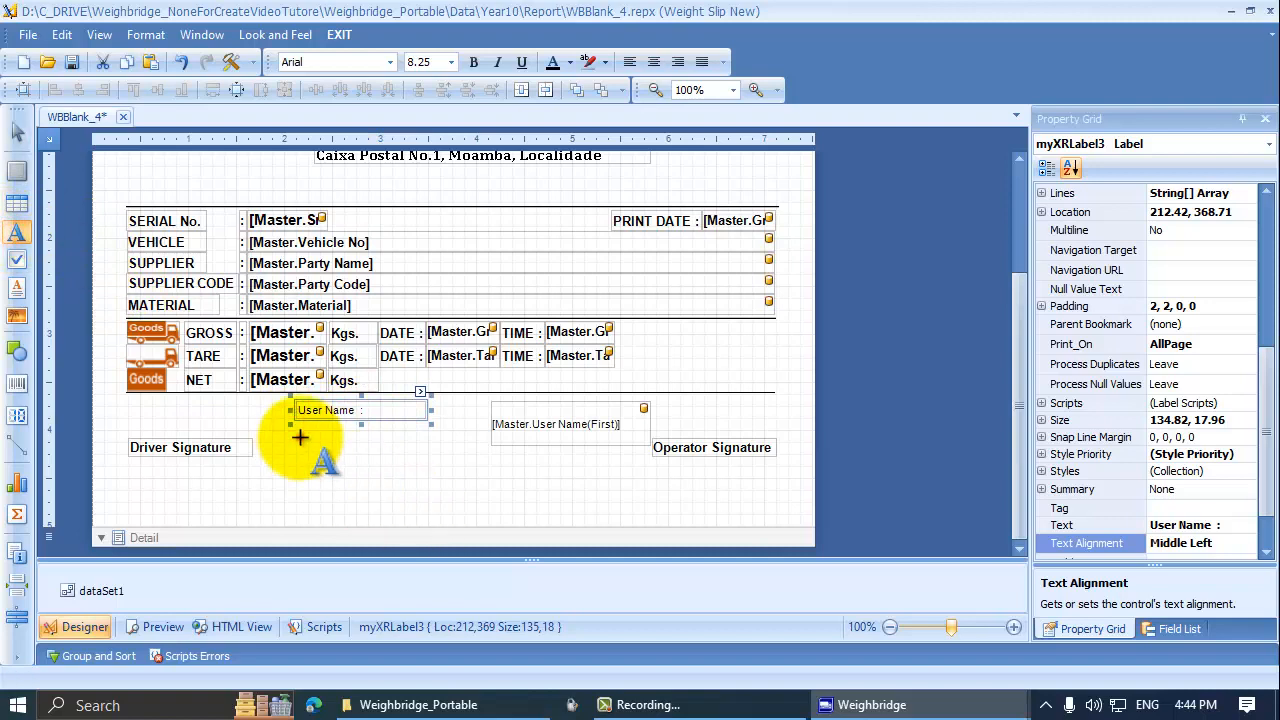
click(298, 440)
click(26, 235)
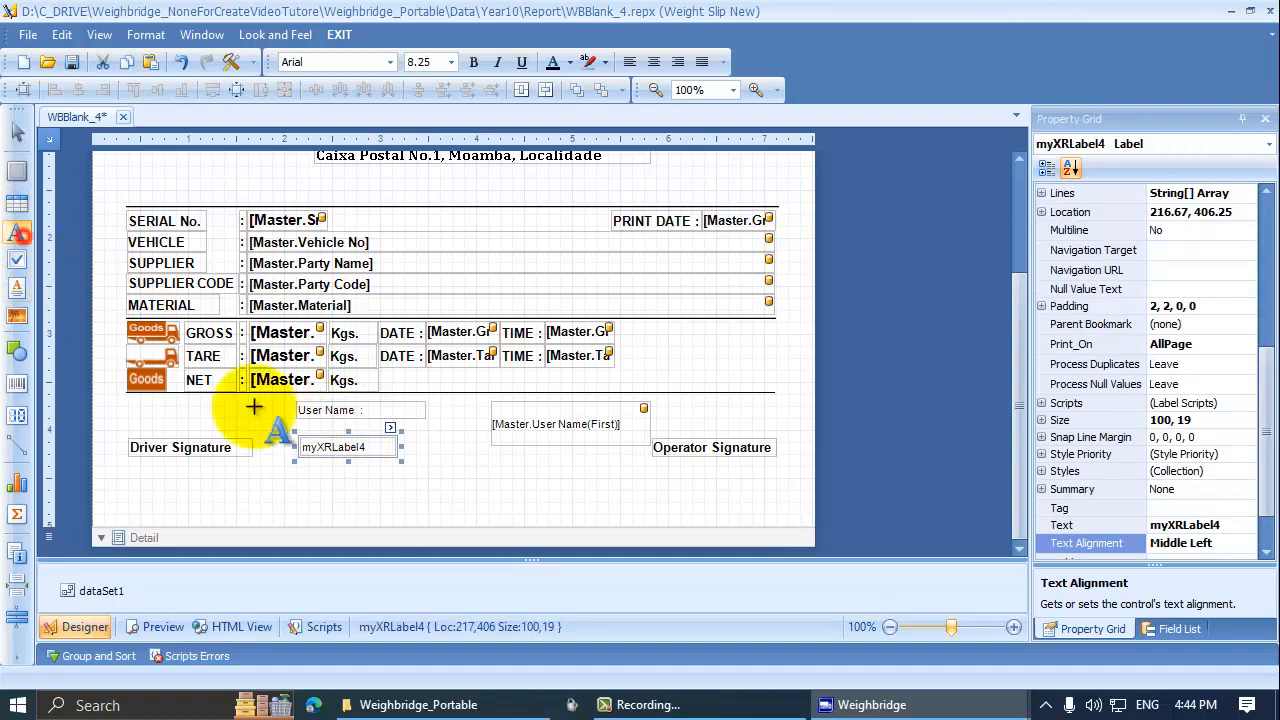
click(289, 471)
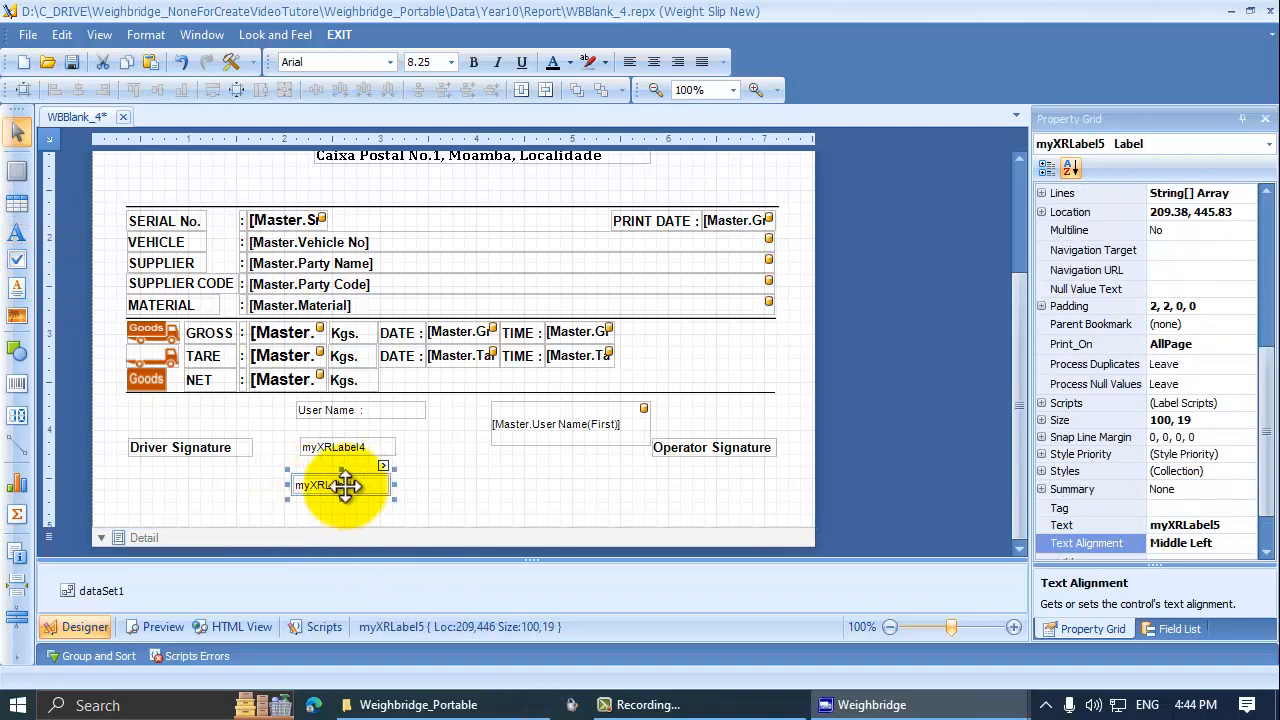
Shift the lower new label slightly right so its left edge lines up with the new label above it
drag(352, 502, 335, 405)
click(357, 518)
click(443, 517)
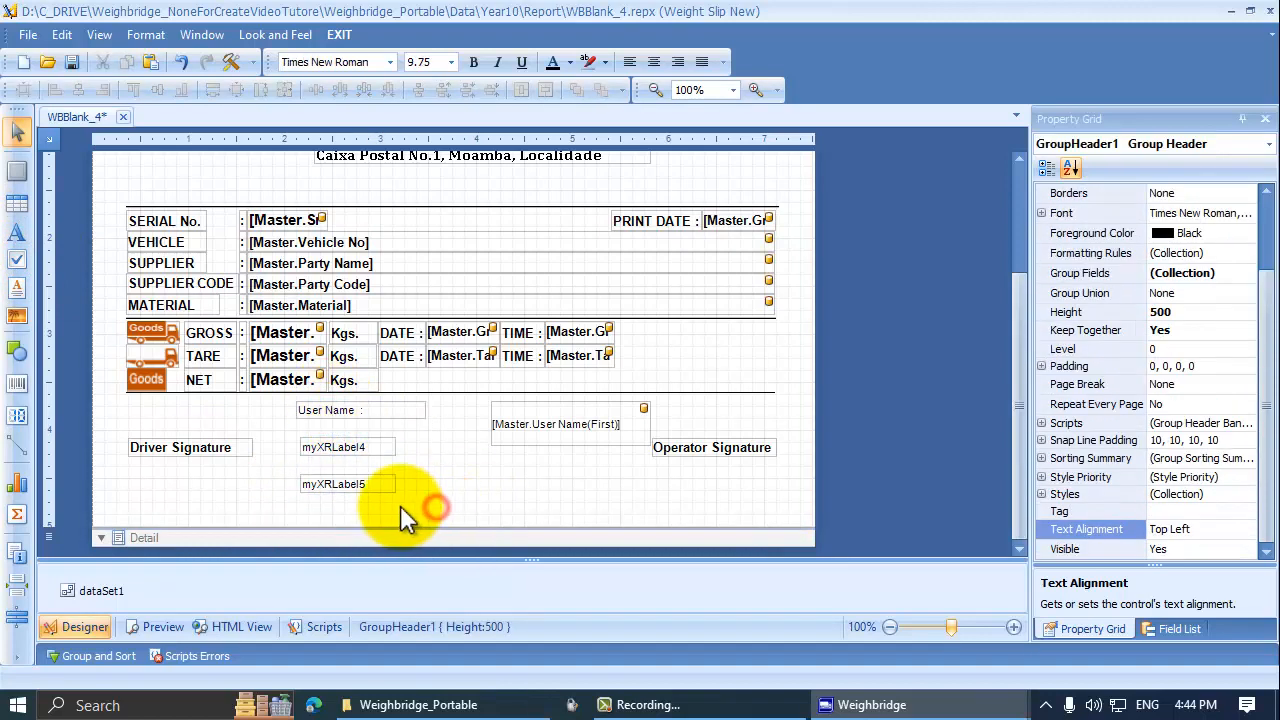
Make the User Name label and the two new labels below it the same size and align their left edges
drag(399, 505, 310, 398)
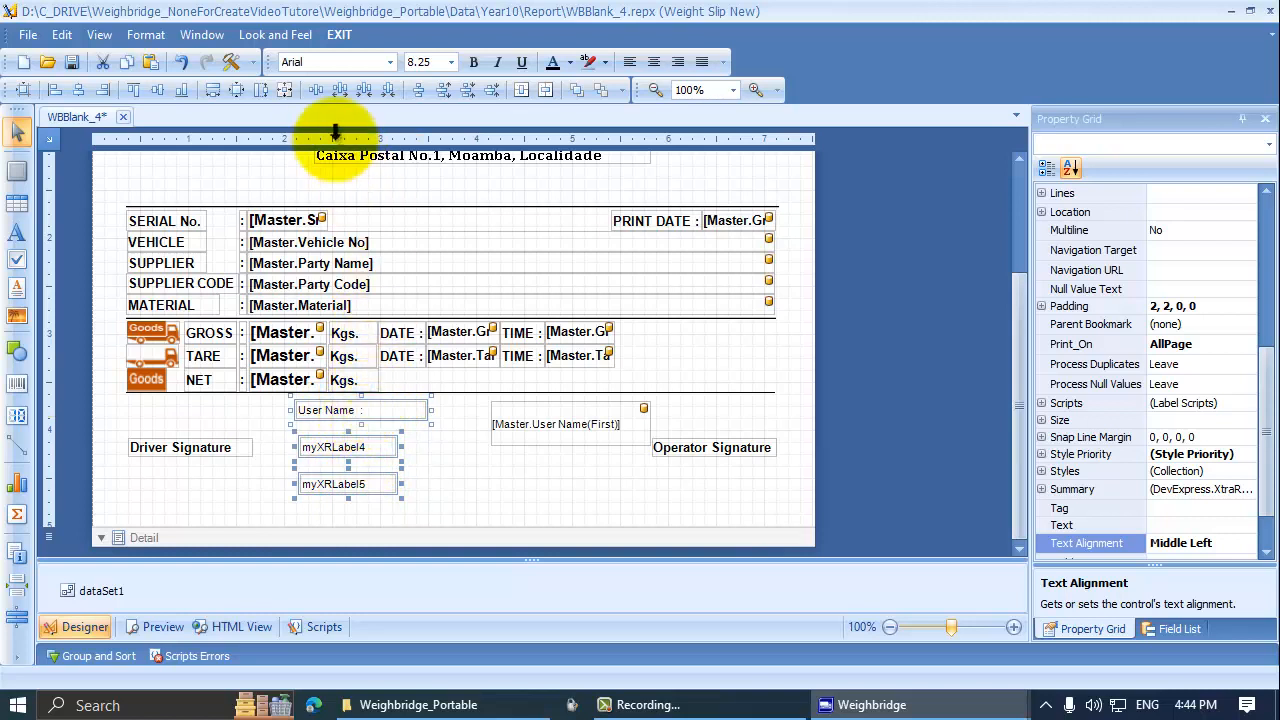
click(287, 97)
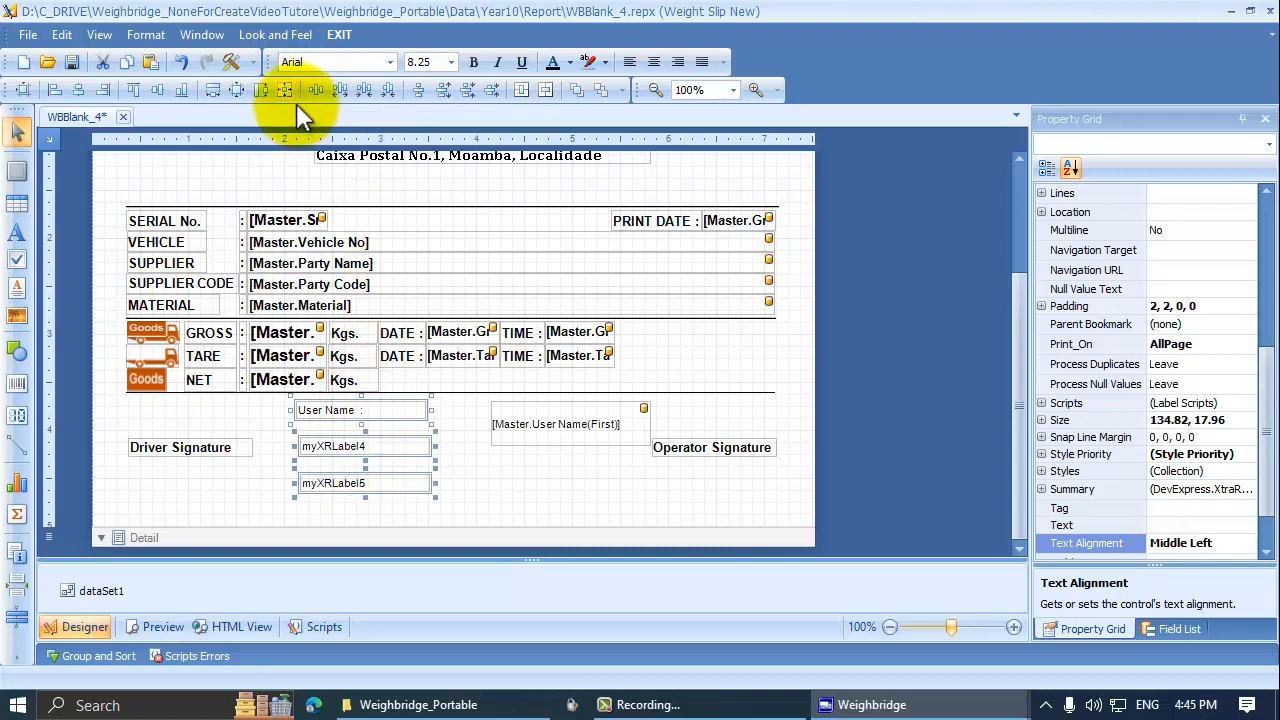
click(54, 89)
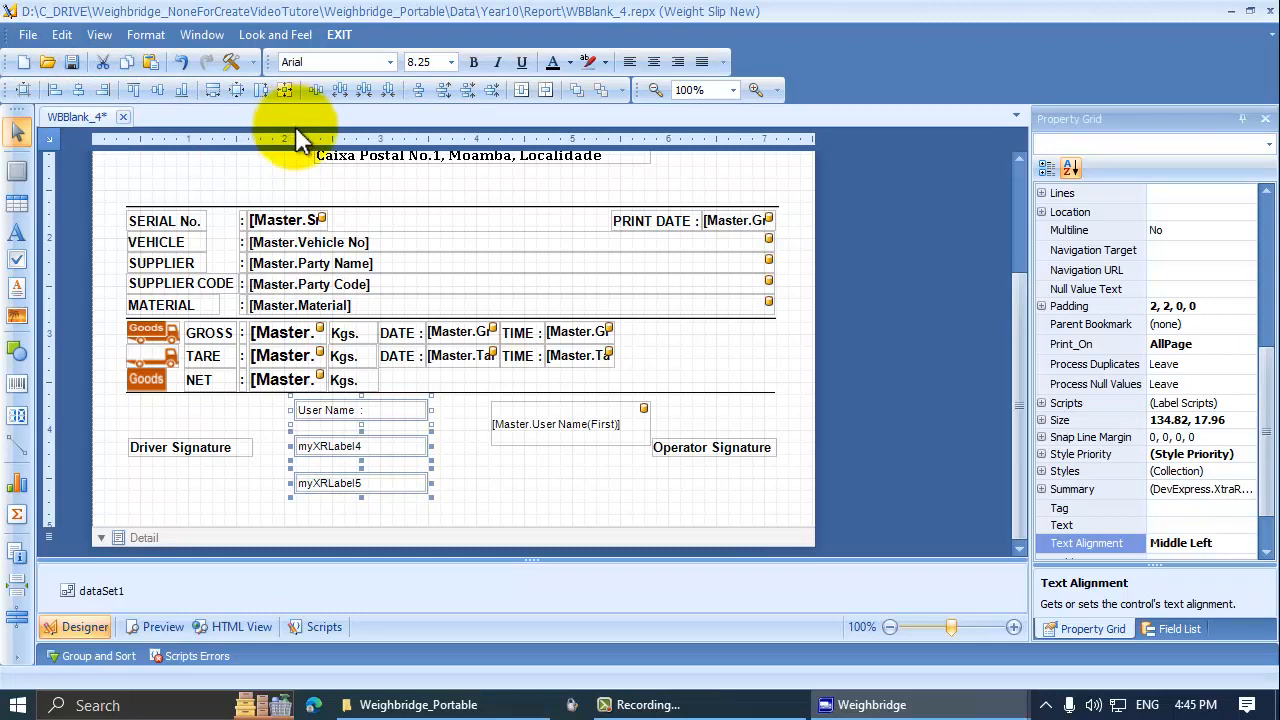
Remove the vertical spacing between the User Name label and the two labels below it, and move the lowest one down to about 212, 423
click(491, 91)
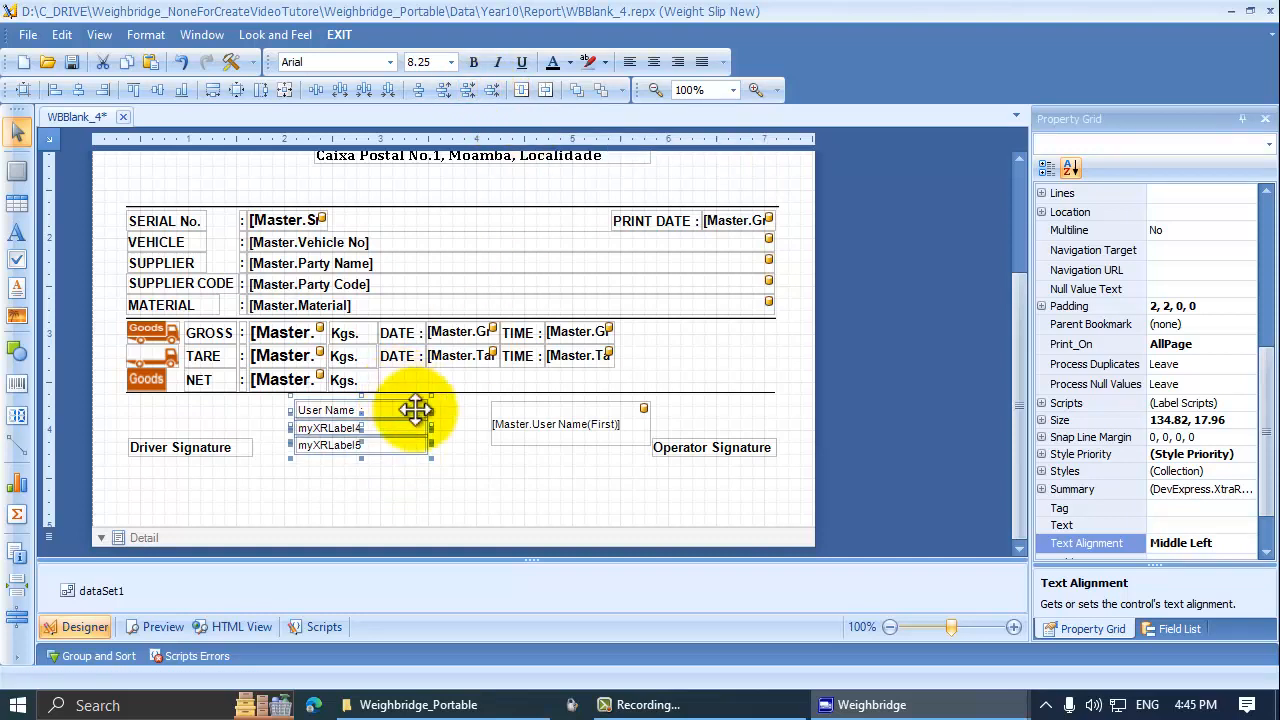
click(411, 458)
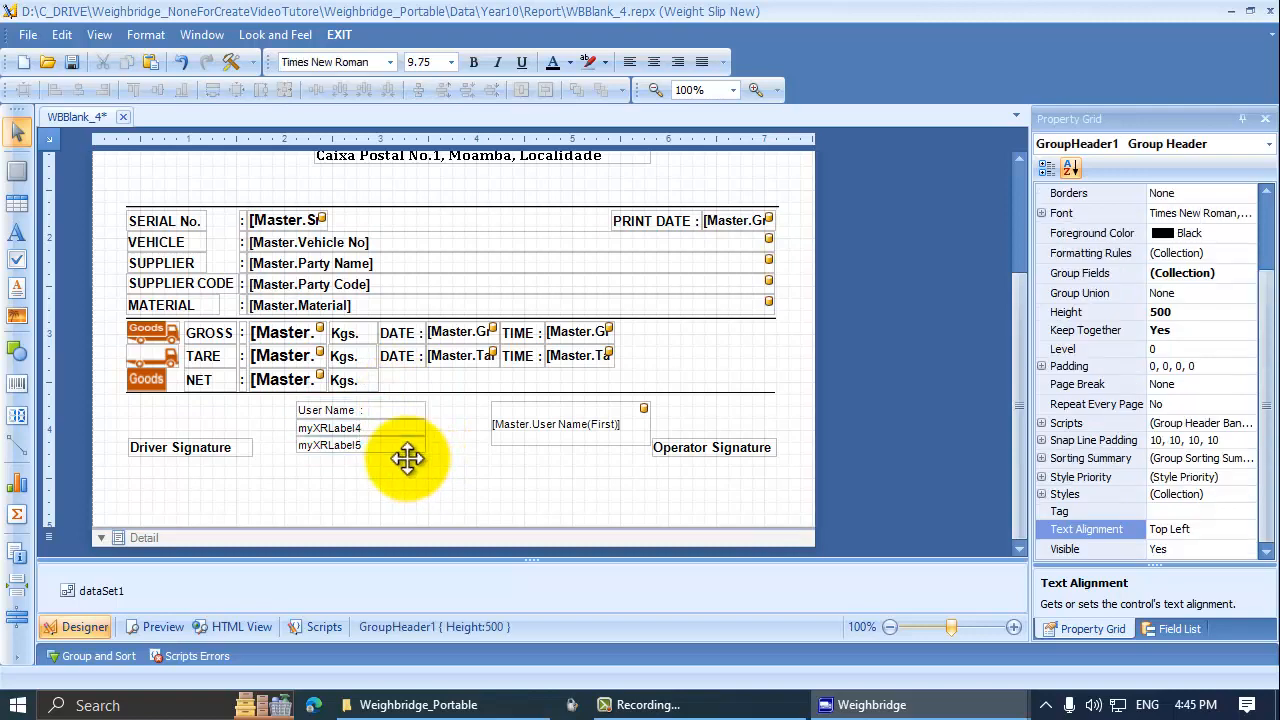
click(401, 446)
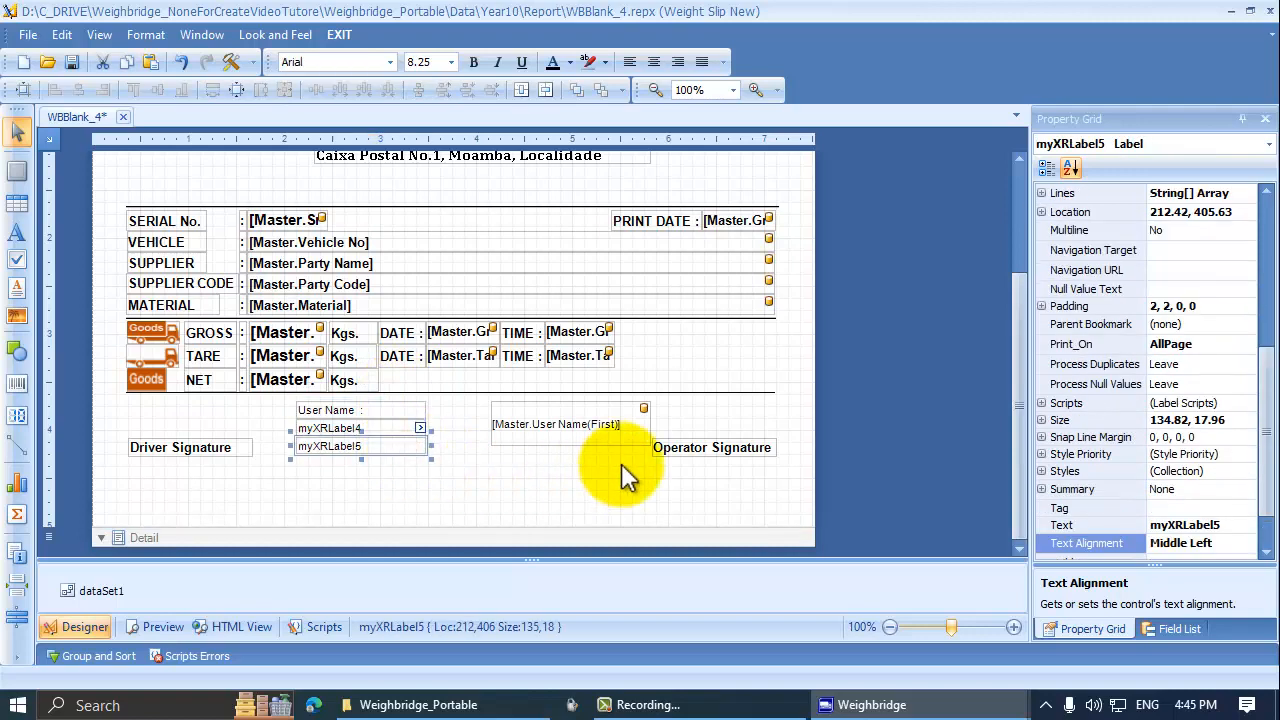
key(Down)
key(Down)
key(Down)
key(Down)
key(Down)
key(Down)
key(Down)
key(Down)
key(Down)
key(Down)
key(Down)
key(Down)
key(Down)
key(Down)
key(Down)
key(Down)
key(Down)
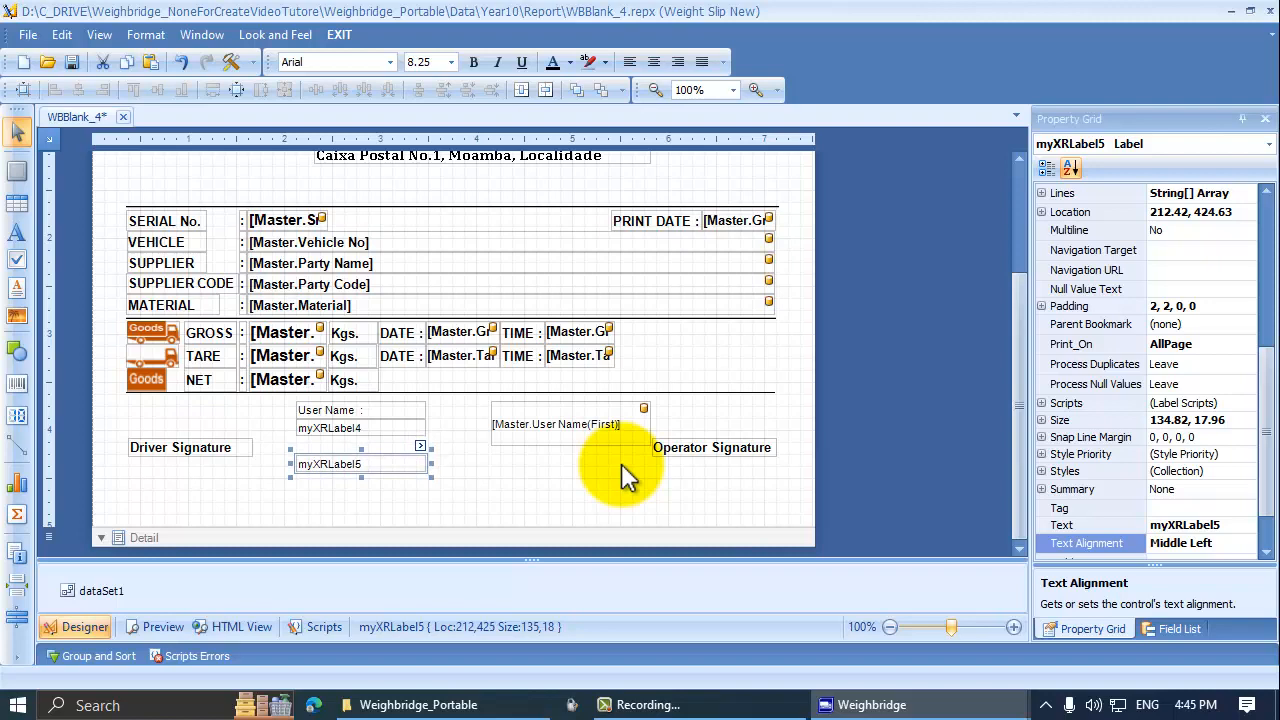
key(Up)
key(Up)
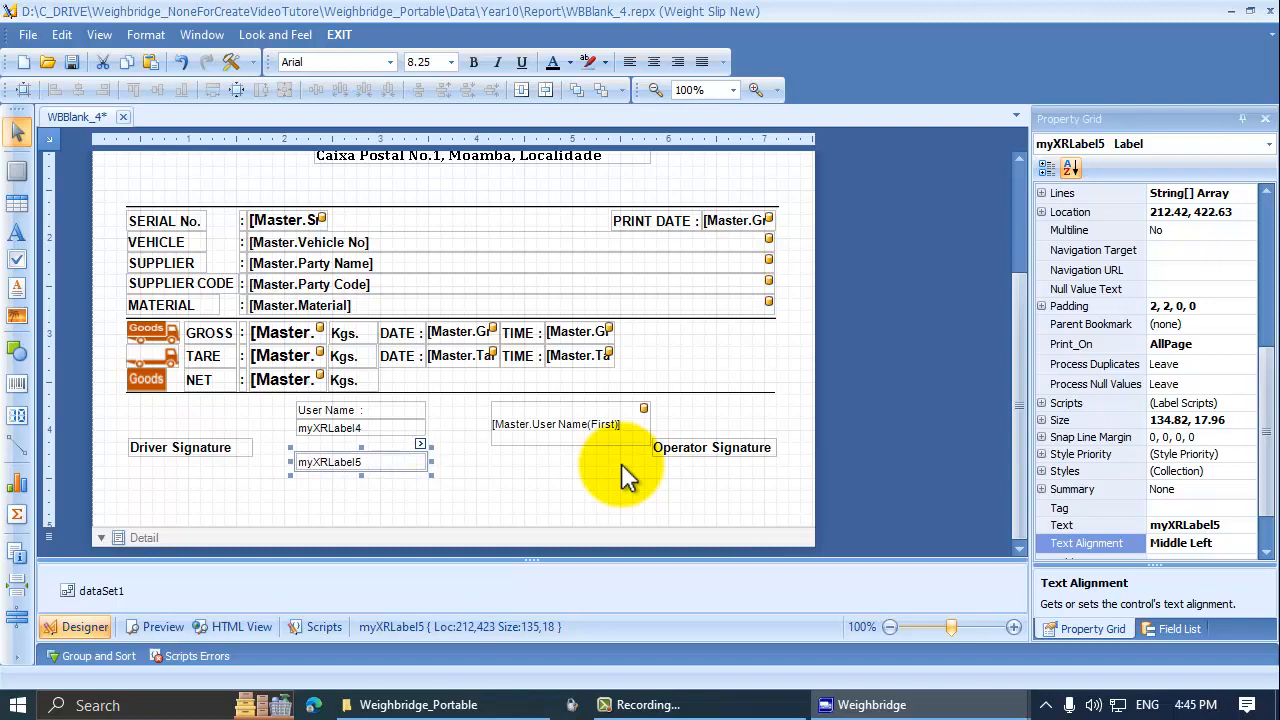
Make the vertical spacing equal between the User Name label and the two labels below it
click(449, 412)
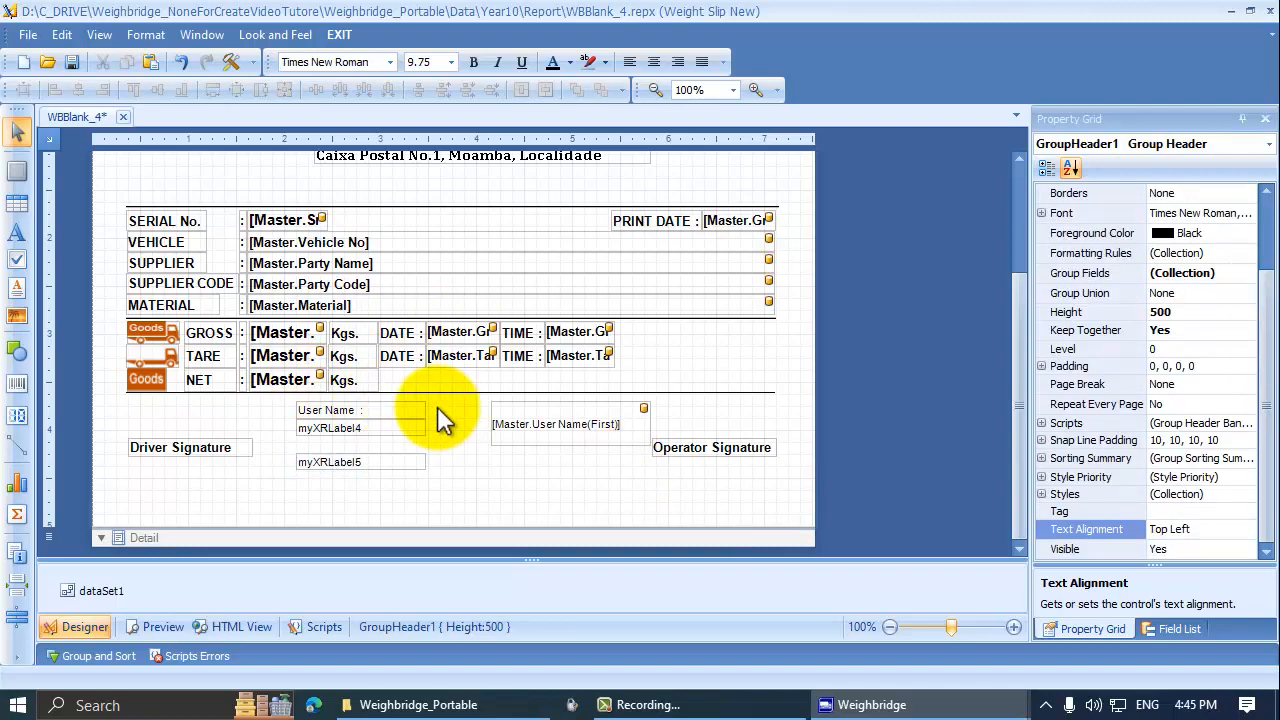
drag(435, 405, 356, 496)
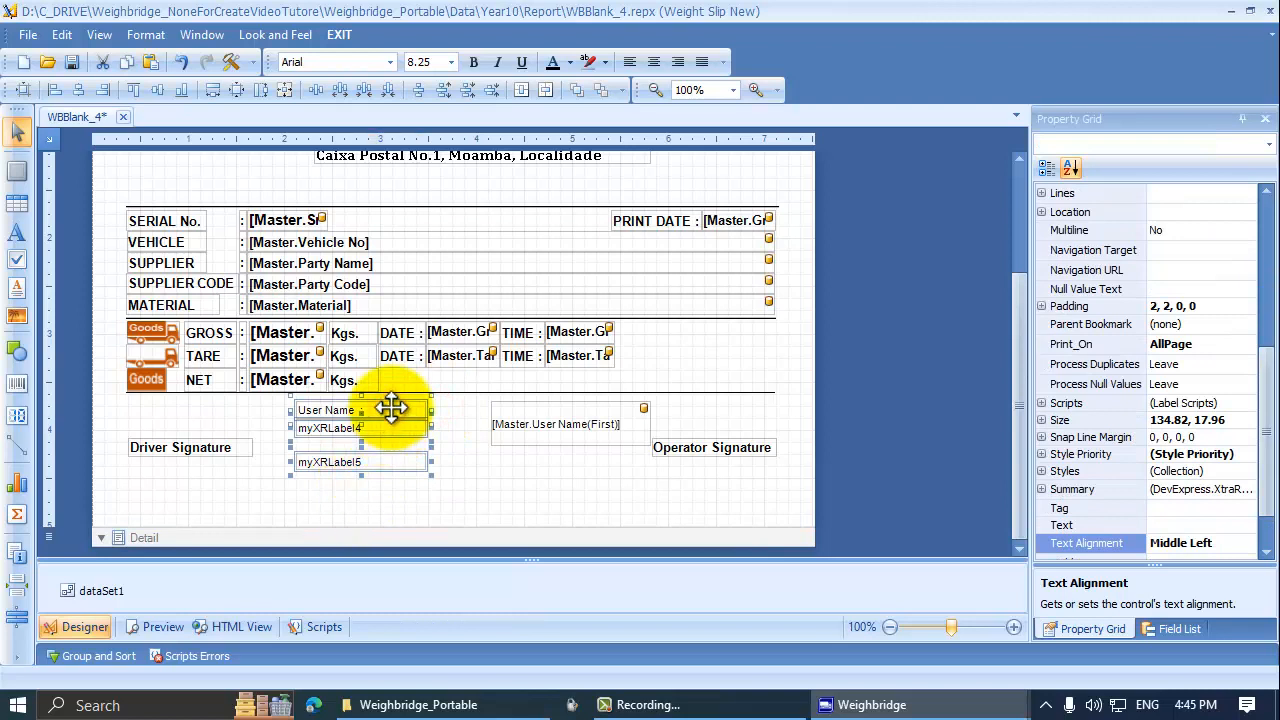
click(418, 92)
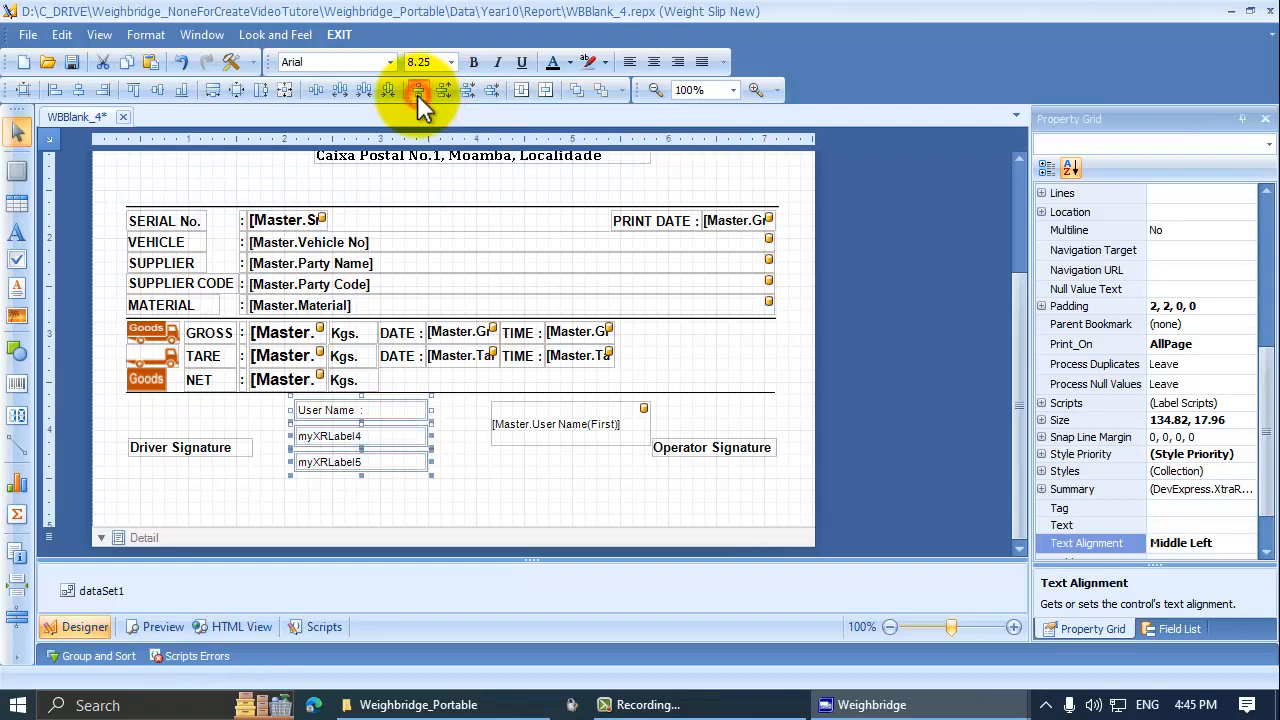
click(374, 492)
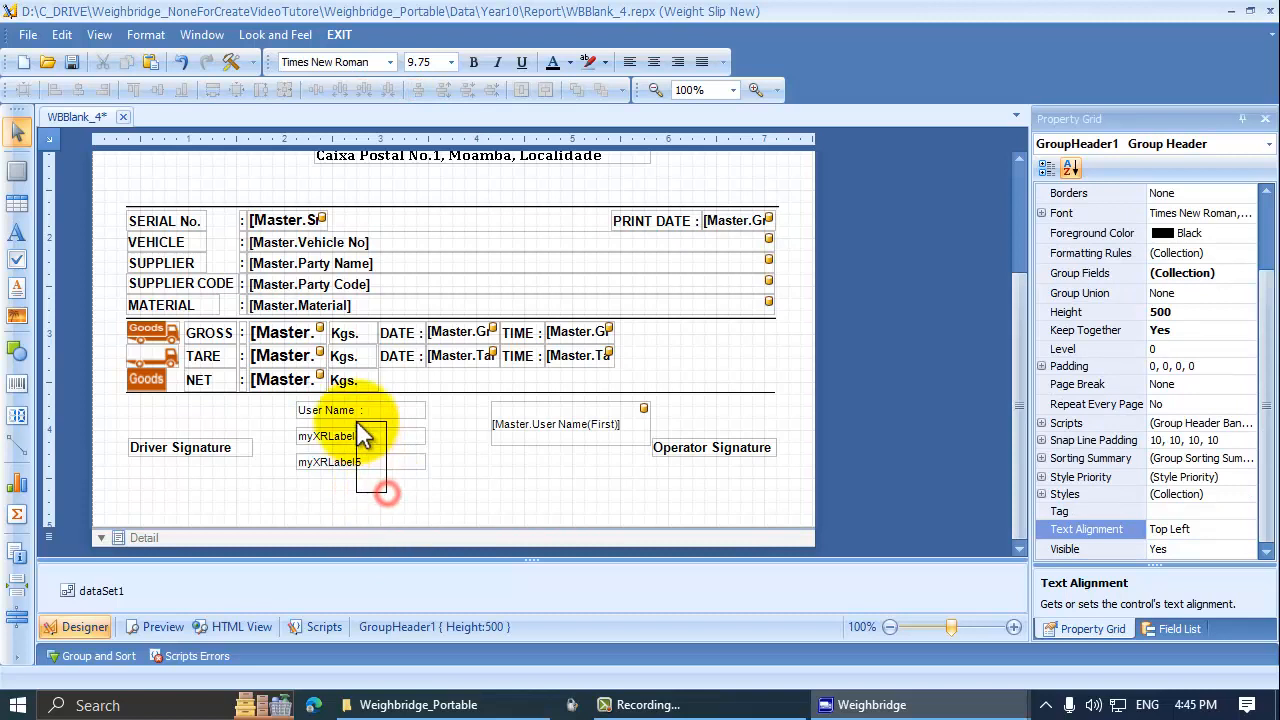
Enlarge the lowest new label, myXRLabel5, to about 194 by 46
click(365, 465)
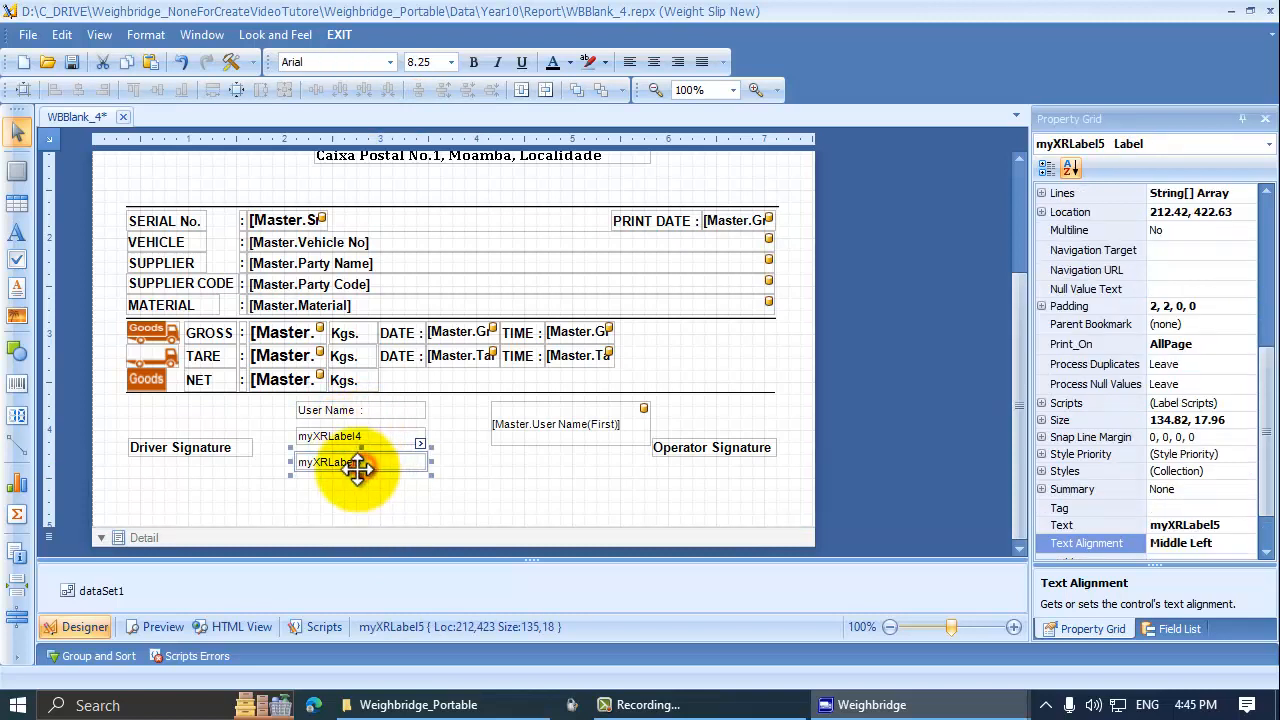
drag(363, 474, 358, 497)
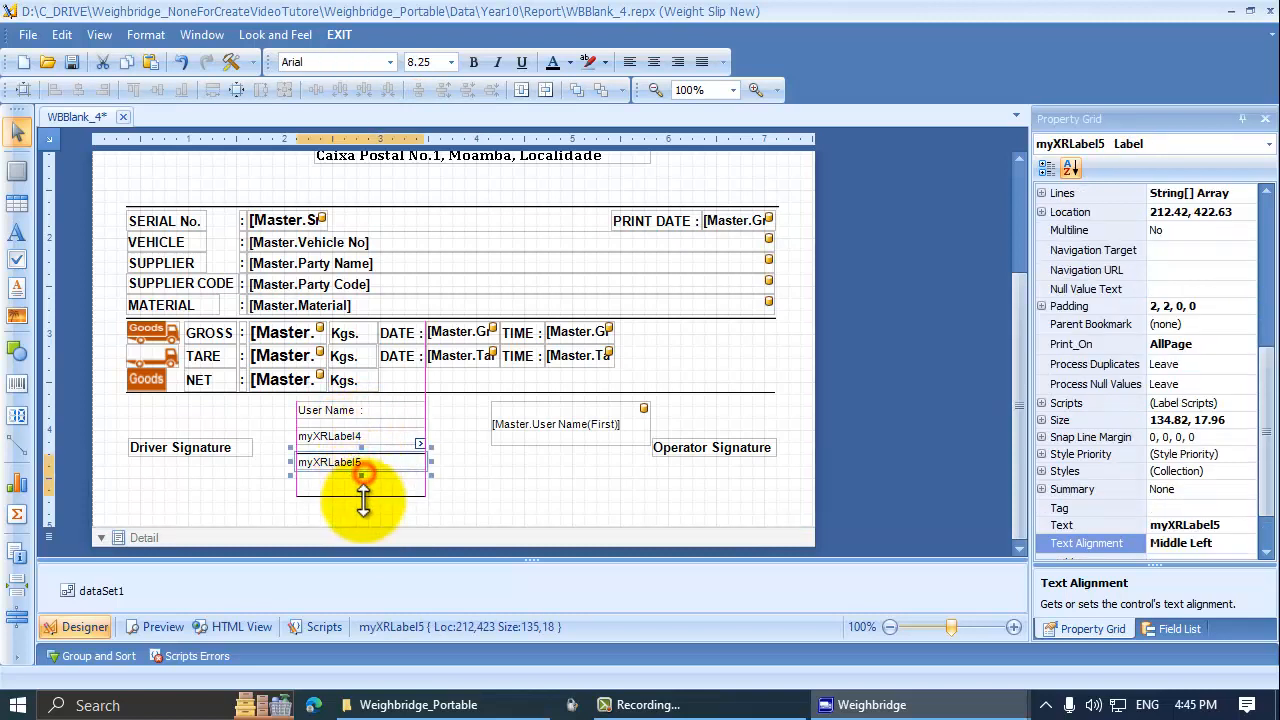
drag(447, 497, 359, 407)
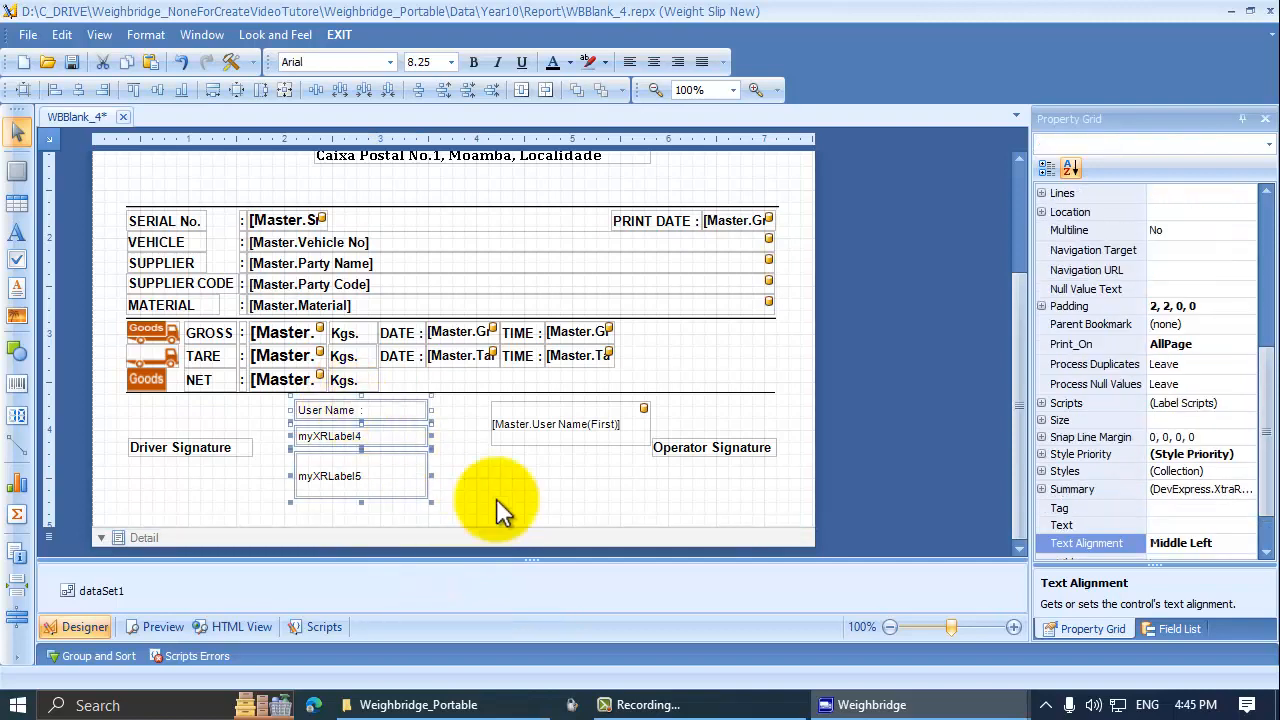
click(449, 491)
click(423, 477)
drag(423, 477, 557, 523)
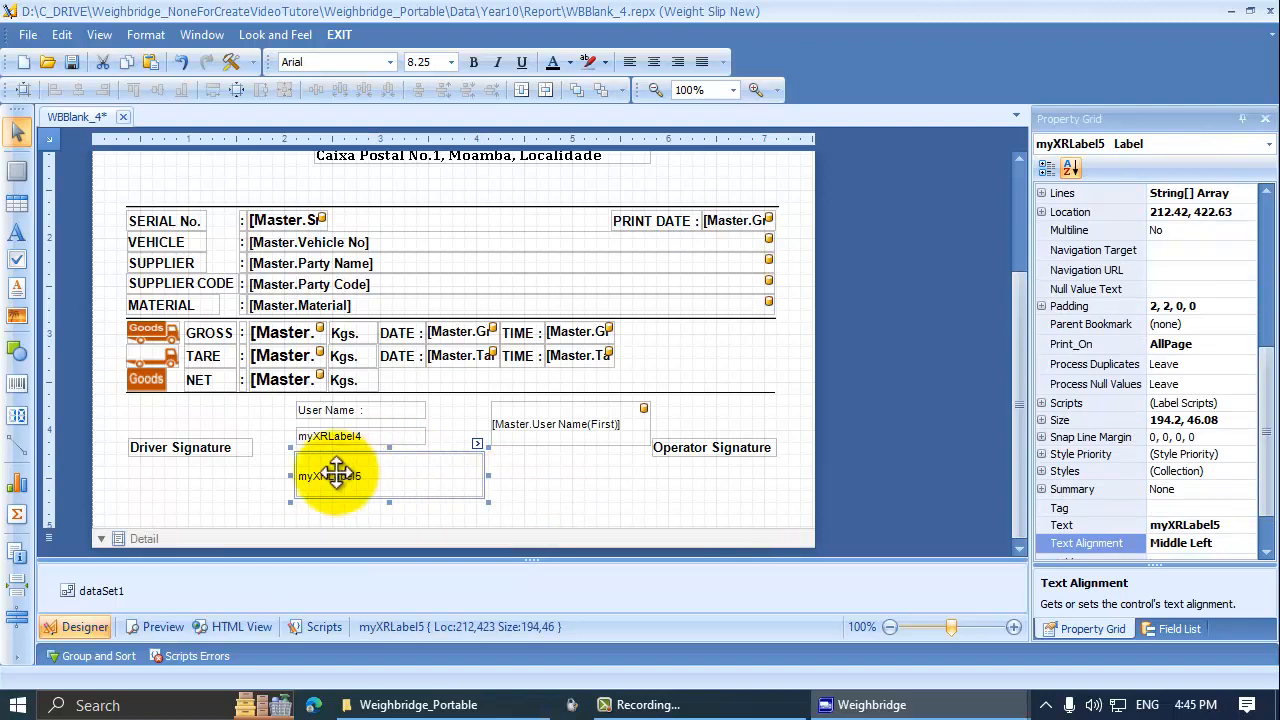
Widen the middle label, myXRLabel4, to about 159
drag(366, 512, 345, 408)
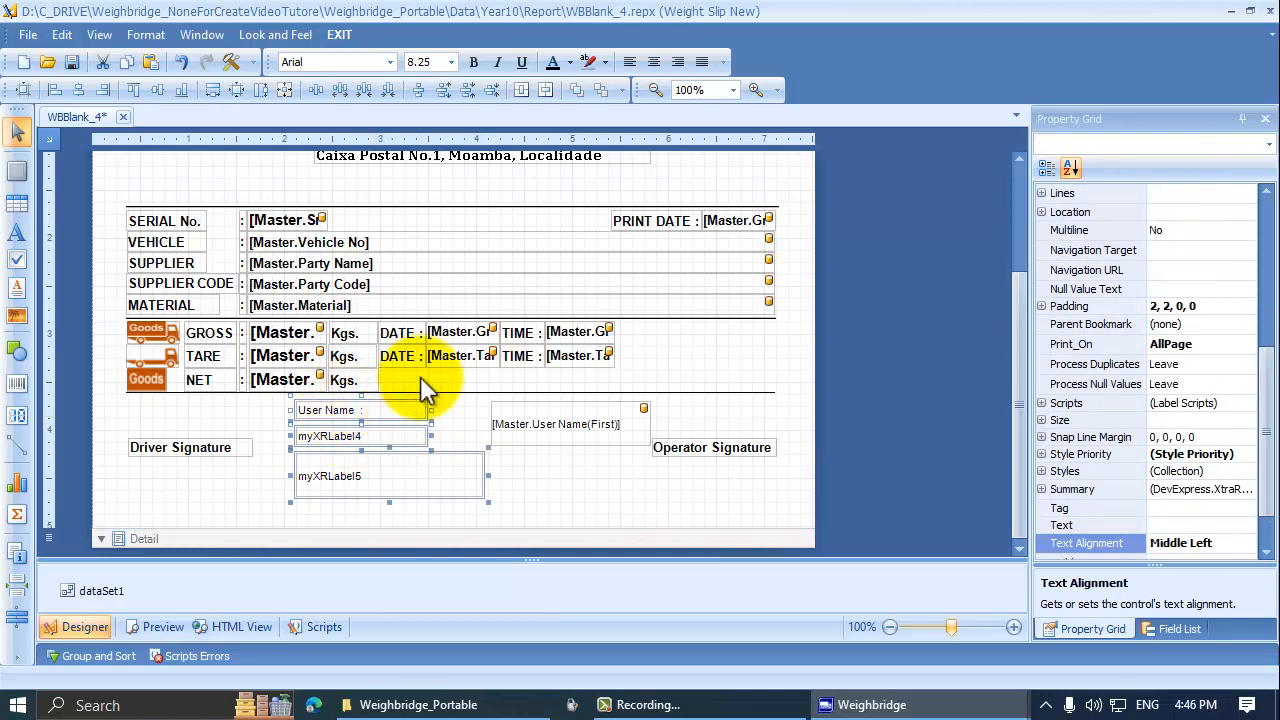
click(571, 508)
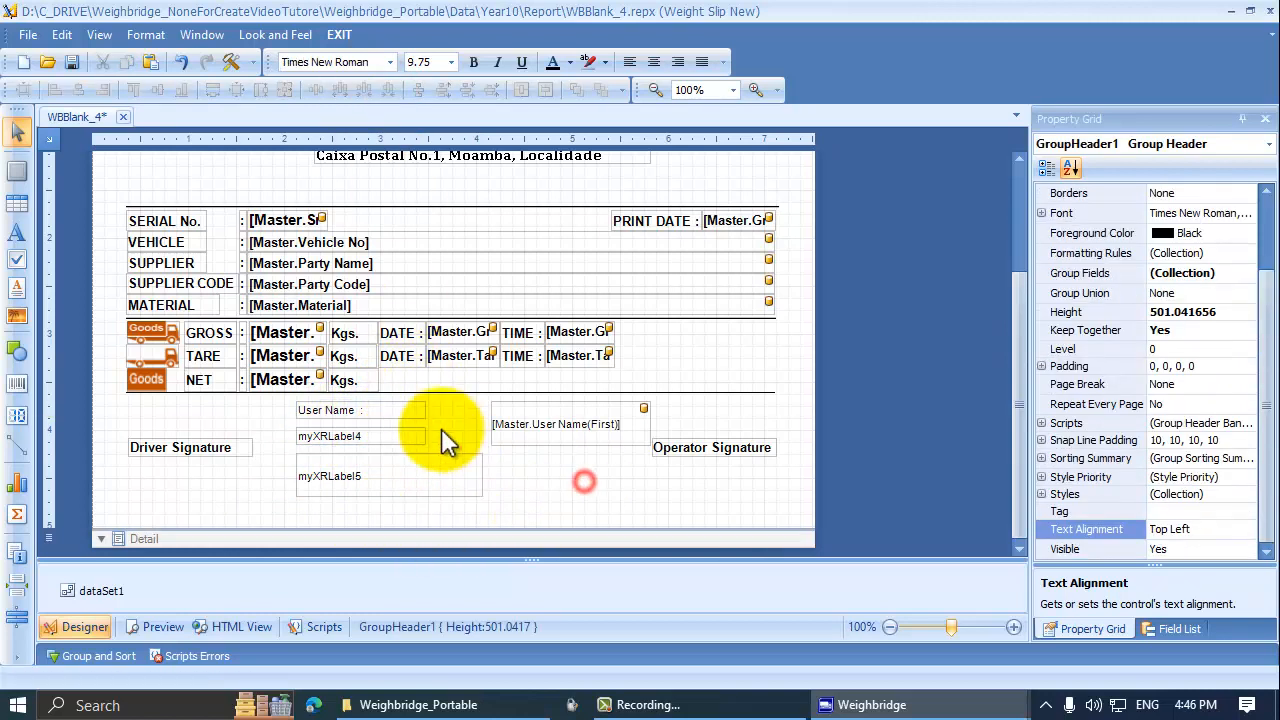
click(417, 430)
drag(430, 432, 448, 432)
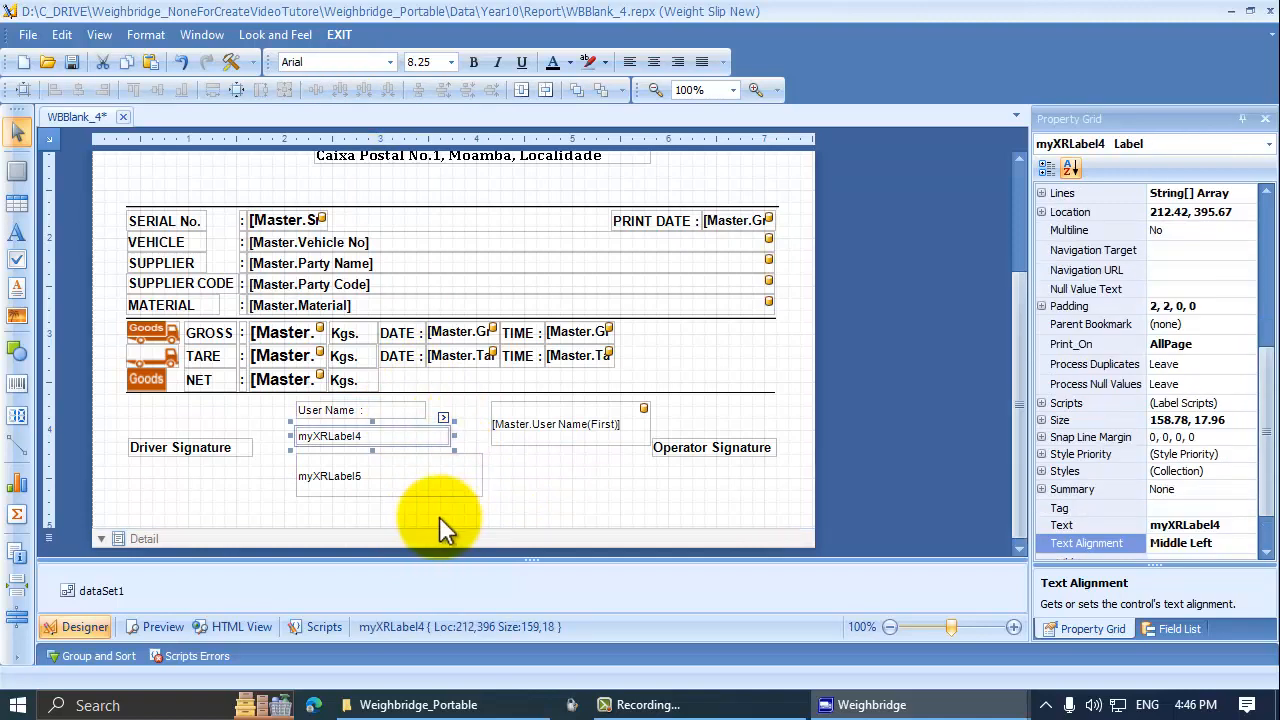
Make the two new labels the same width and the same height as the User Name label
click(394, 502)
drag(394, 502, 290, 398)
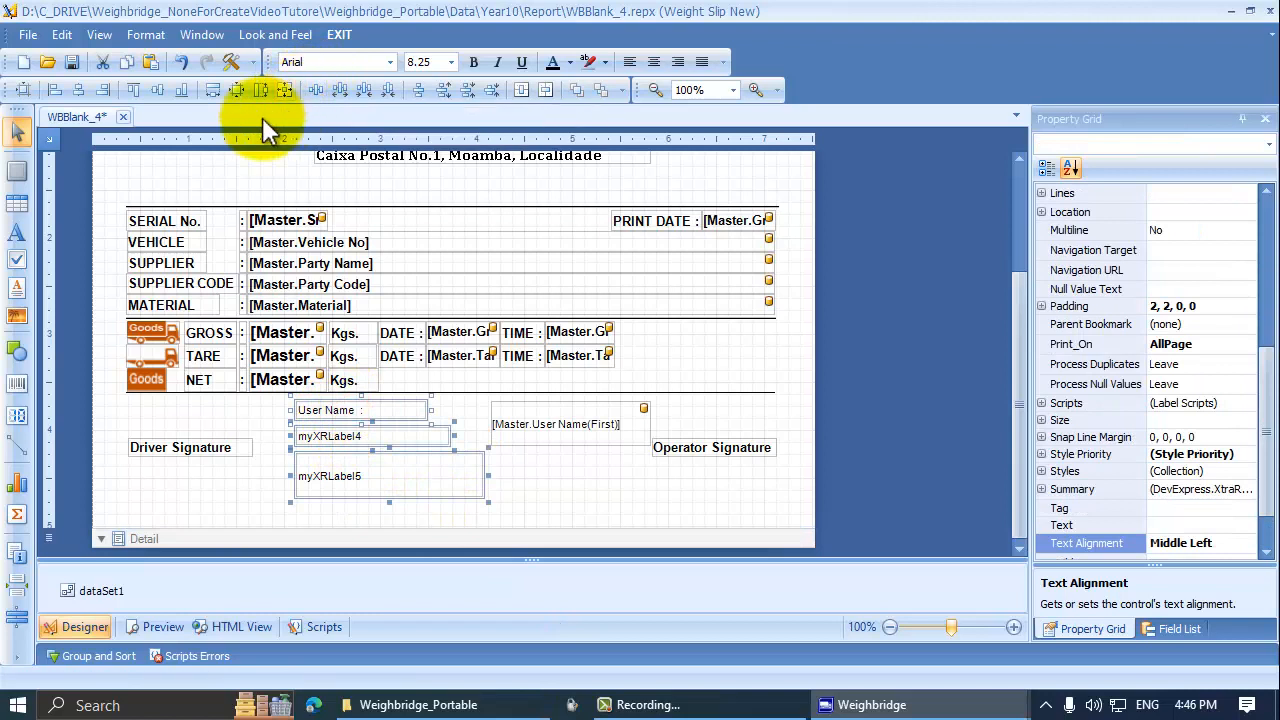
click(214, 92)
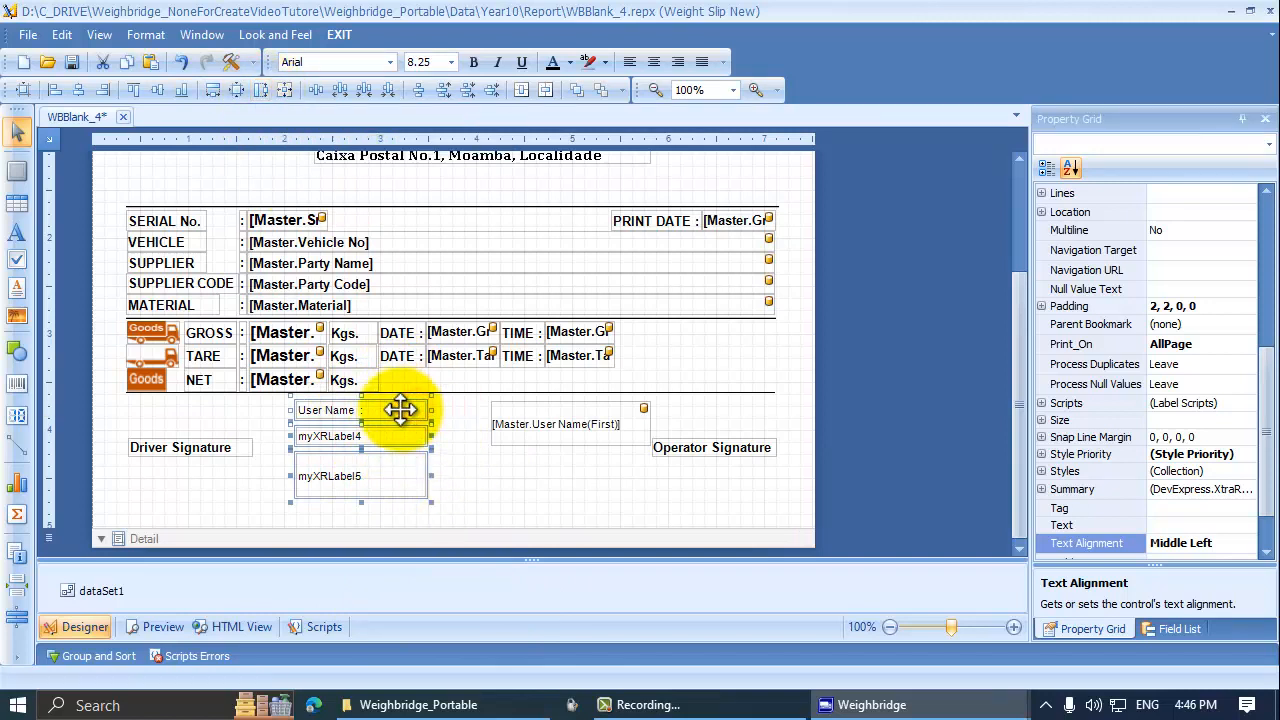
click(260, 87)
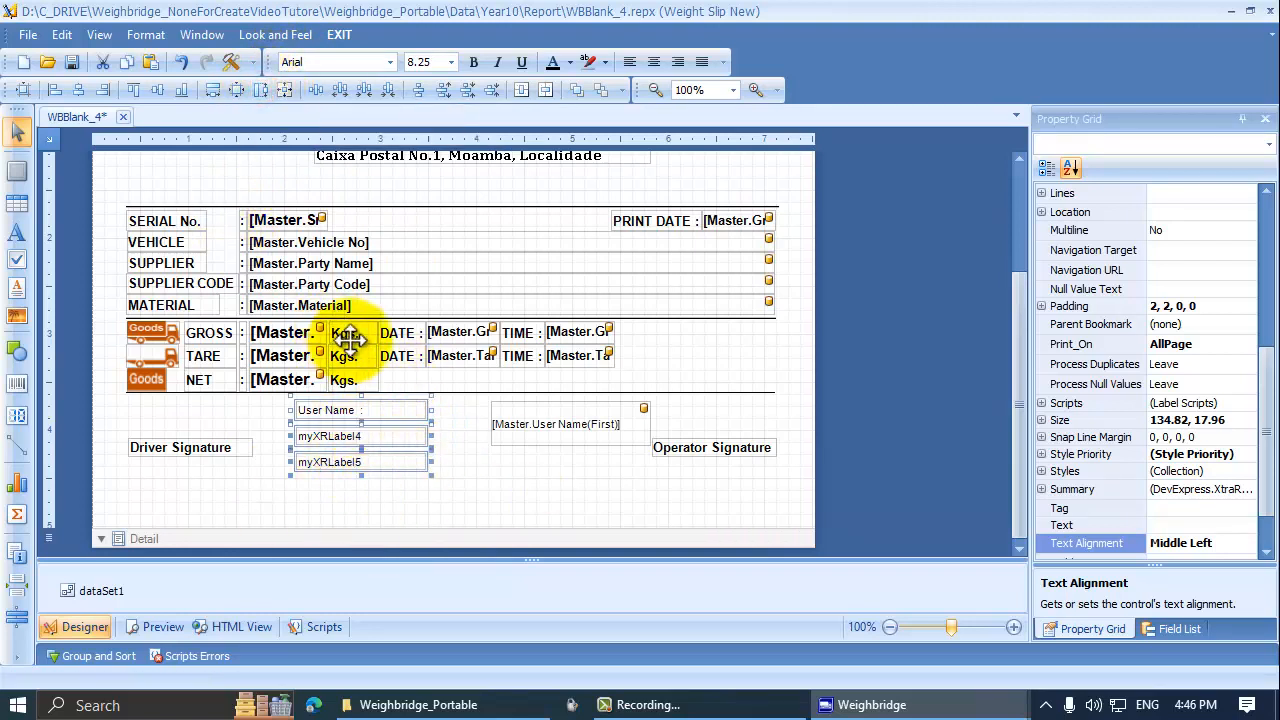
click(424, 481)
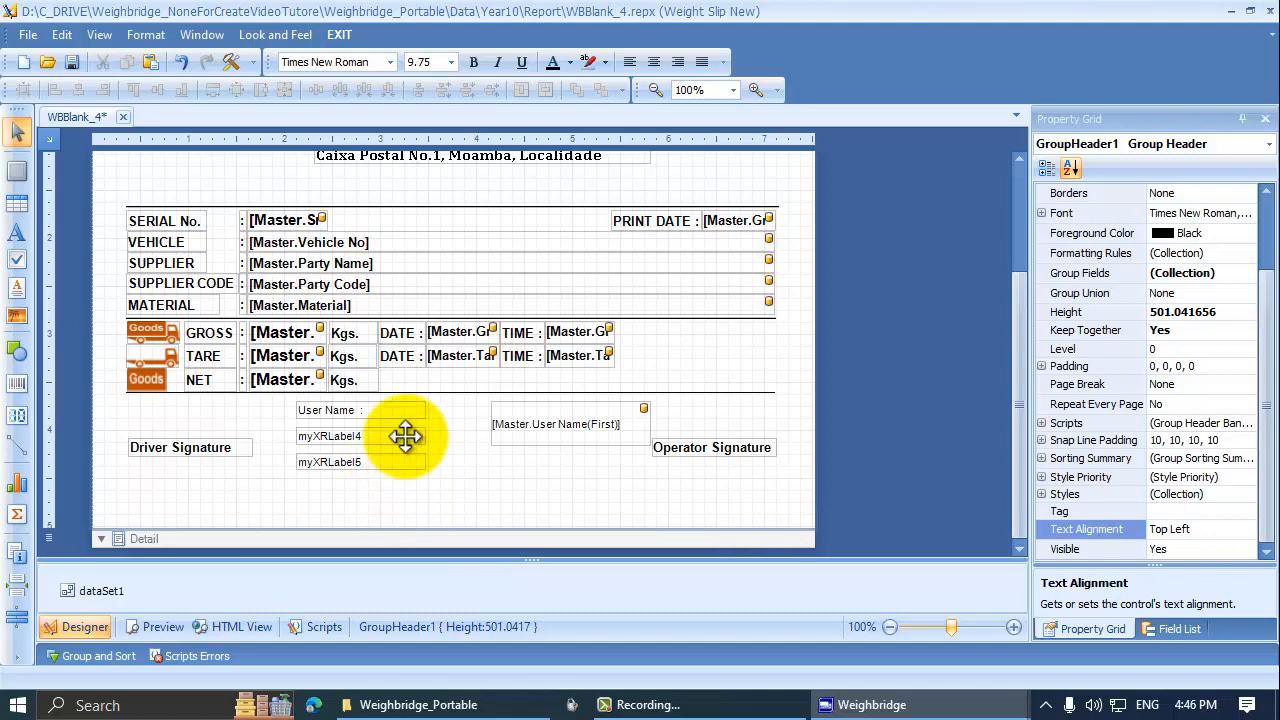
Scatter the three labels: myXRLabel5 to about 388, 436, myXRLabel4 to about 231, 457, and User Name partly over Driver Signature
drag(391, 460, 554, 472)
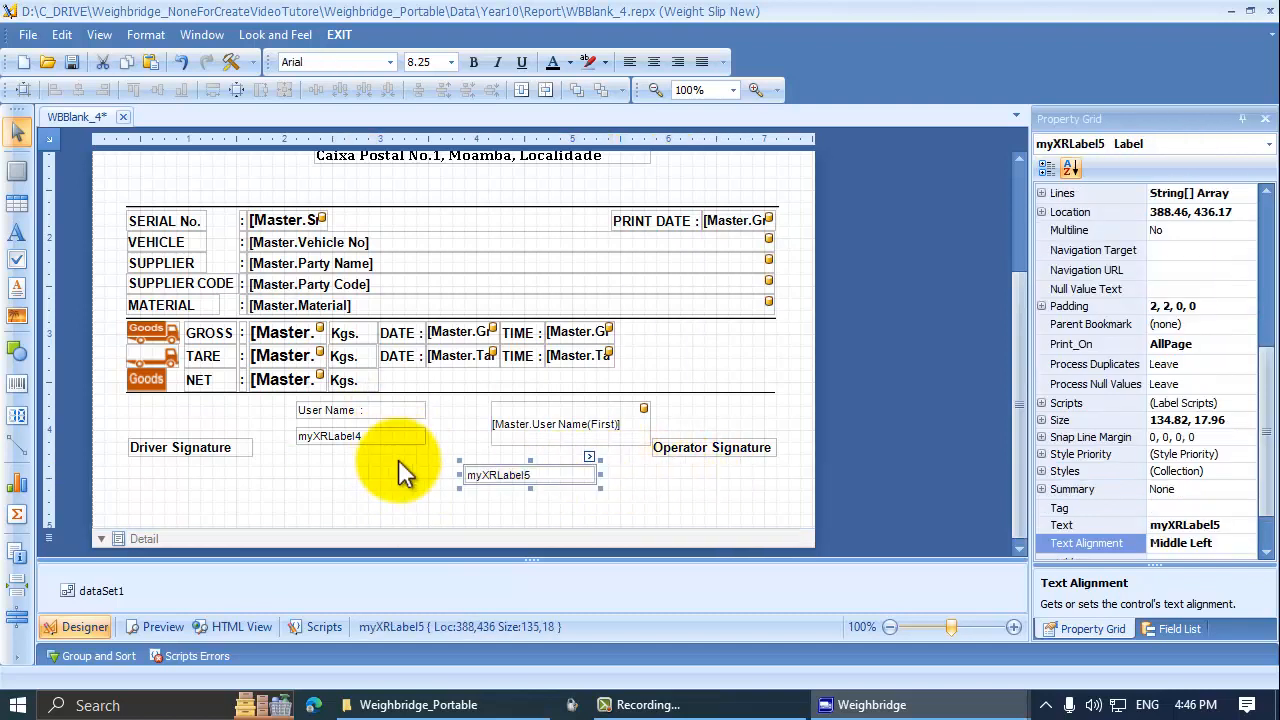
drag(393, 440, 400, 486)
mouse_move(366, 406)
mouse_down()
mouse_move(265, 495)
mouse_move(243, 489)
mouse_move(248, 471)
mouse_up()
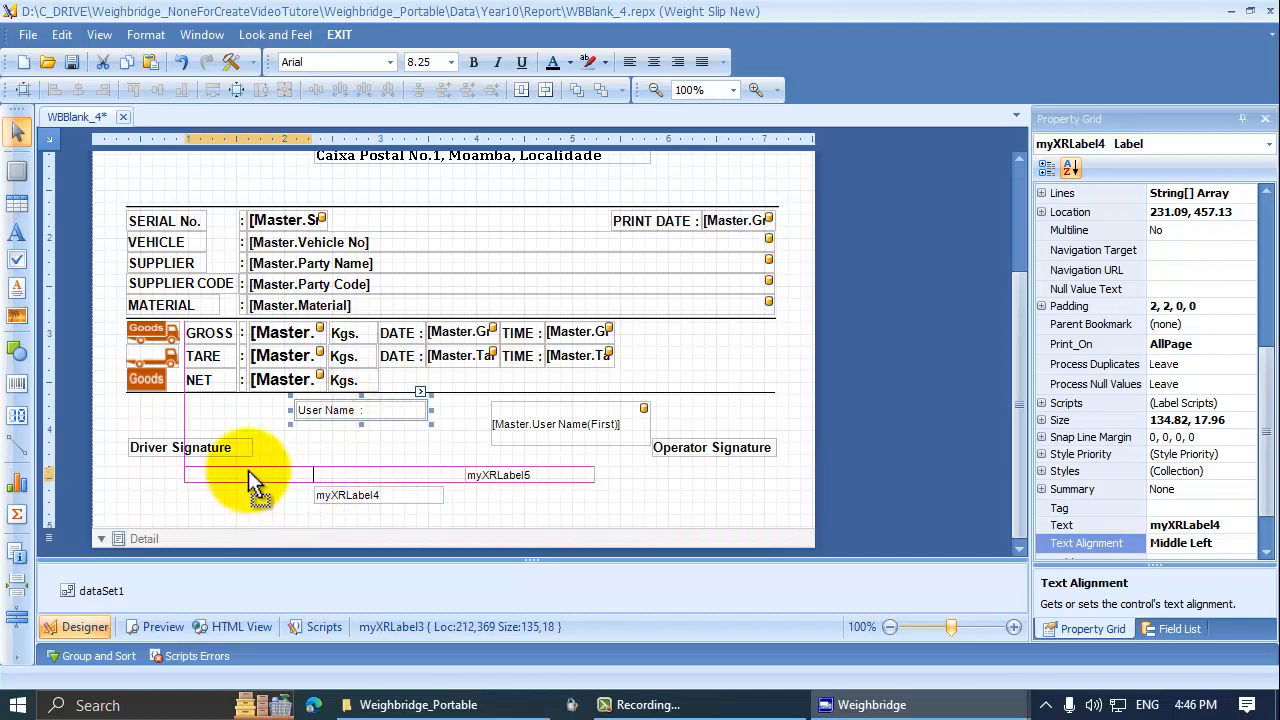
key(ctrl+Up)
key(ctrl+Up)
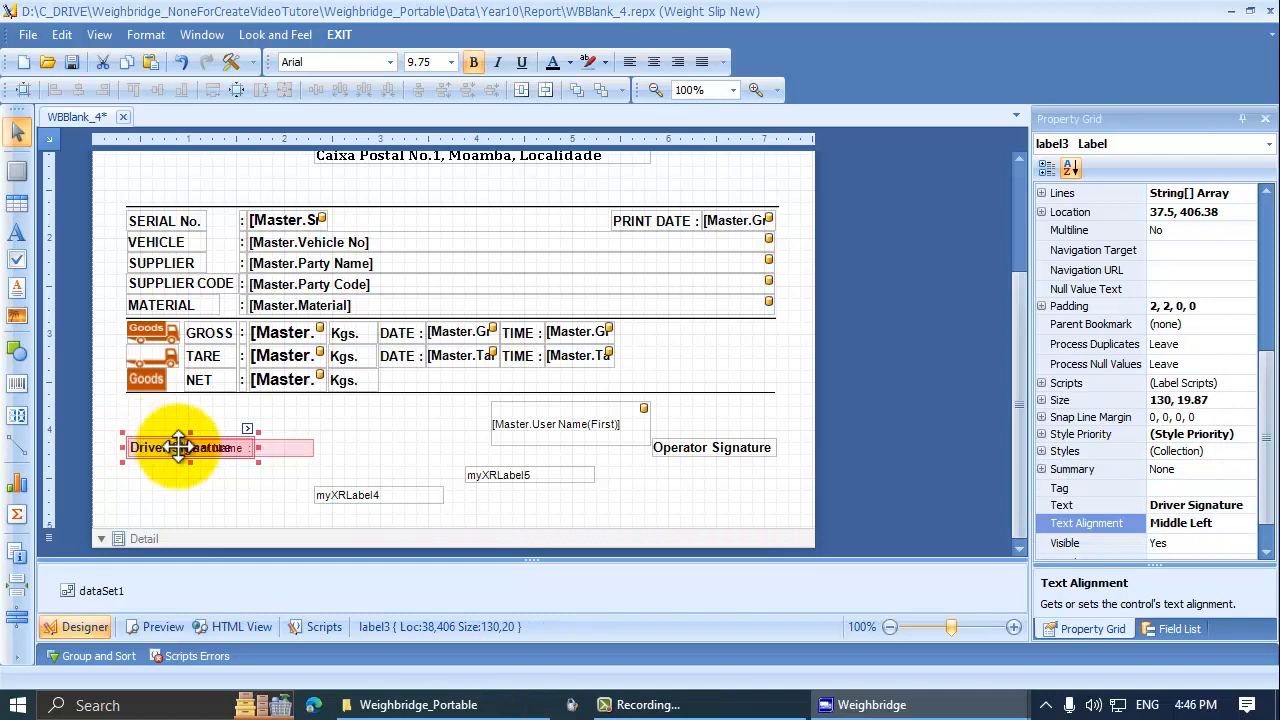
Delete the Driver Signature and Operator Signature labels and move the [Master.User Name(First)] field to about 577, 380
key(Delete)
click(748, 446)
key(Delete)
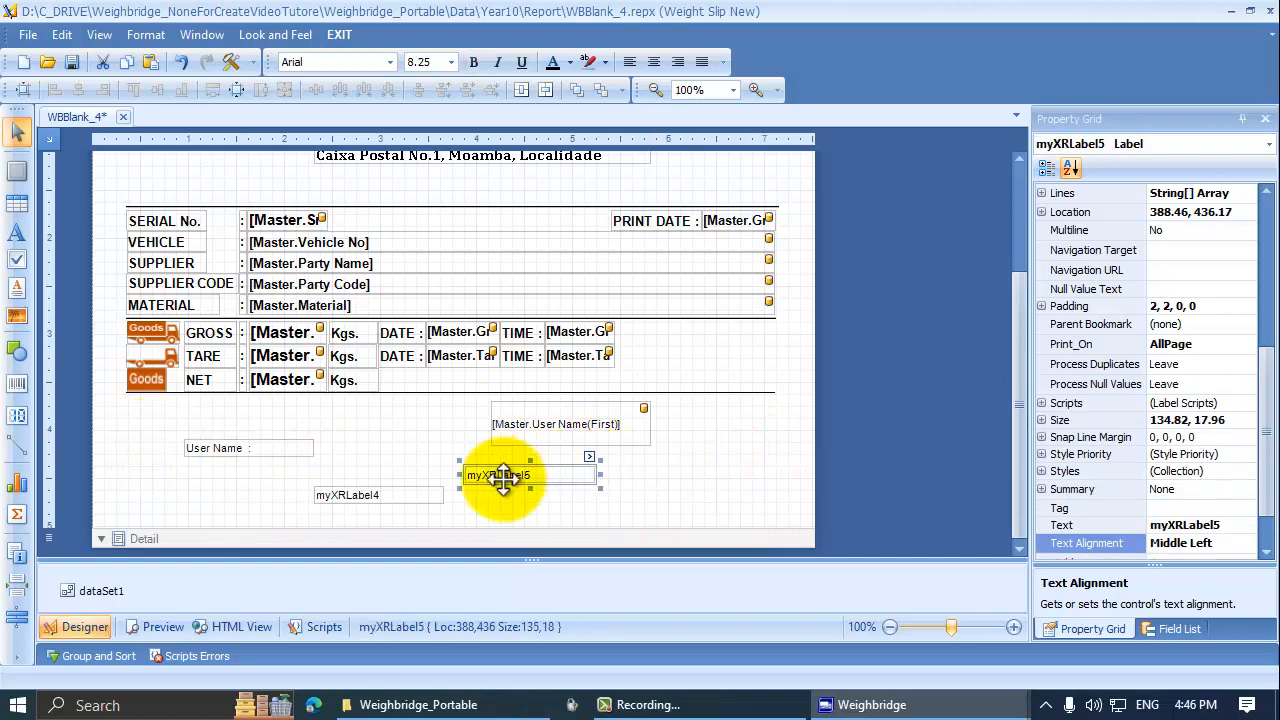
drag(612, 435, 775, 451)
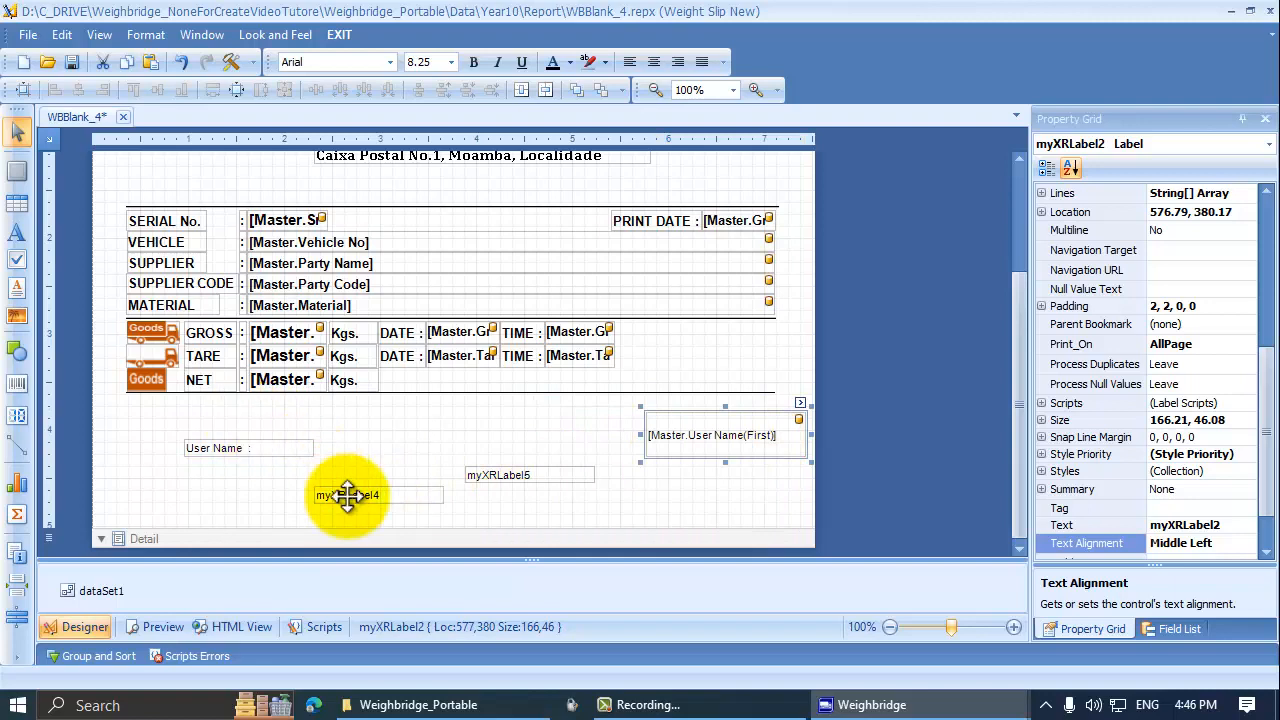
Select the User Name, myXRLabel4 and myXRLabel5 labels together, with User Name as the alignment reference
click(250, 433)
drag(248, 418, 505, 510)
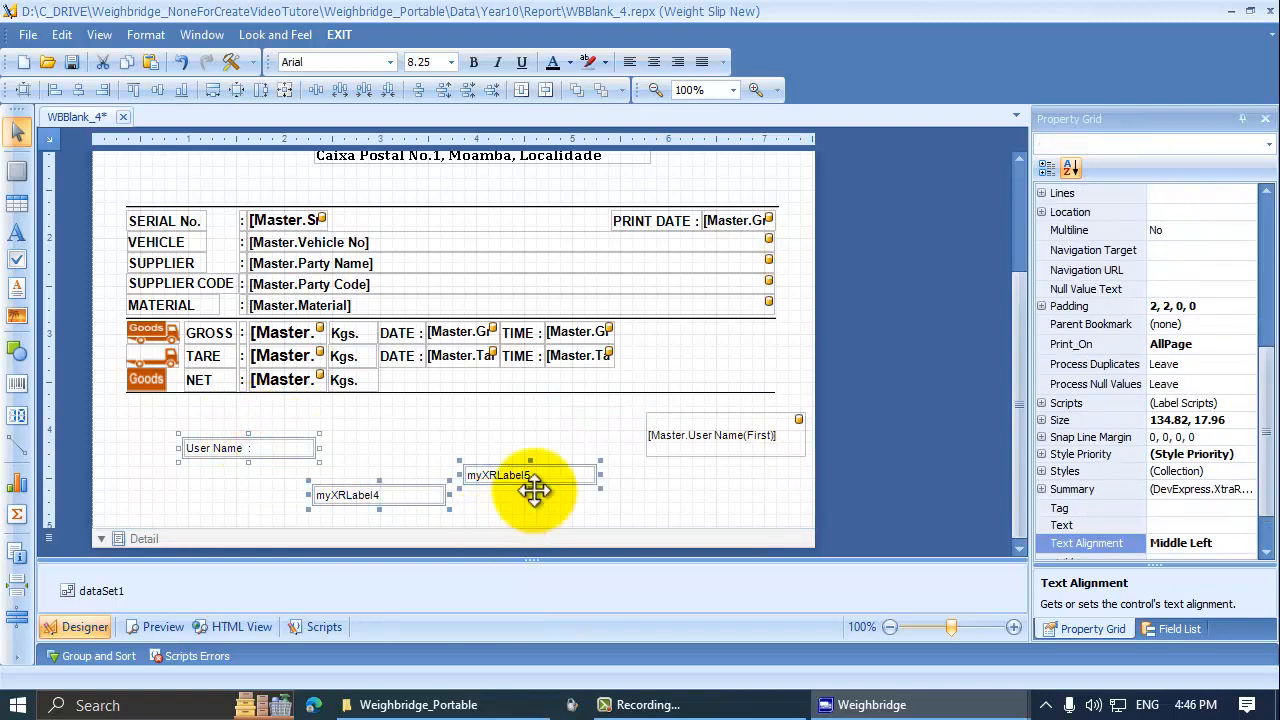
click(277, 449)
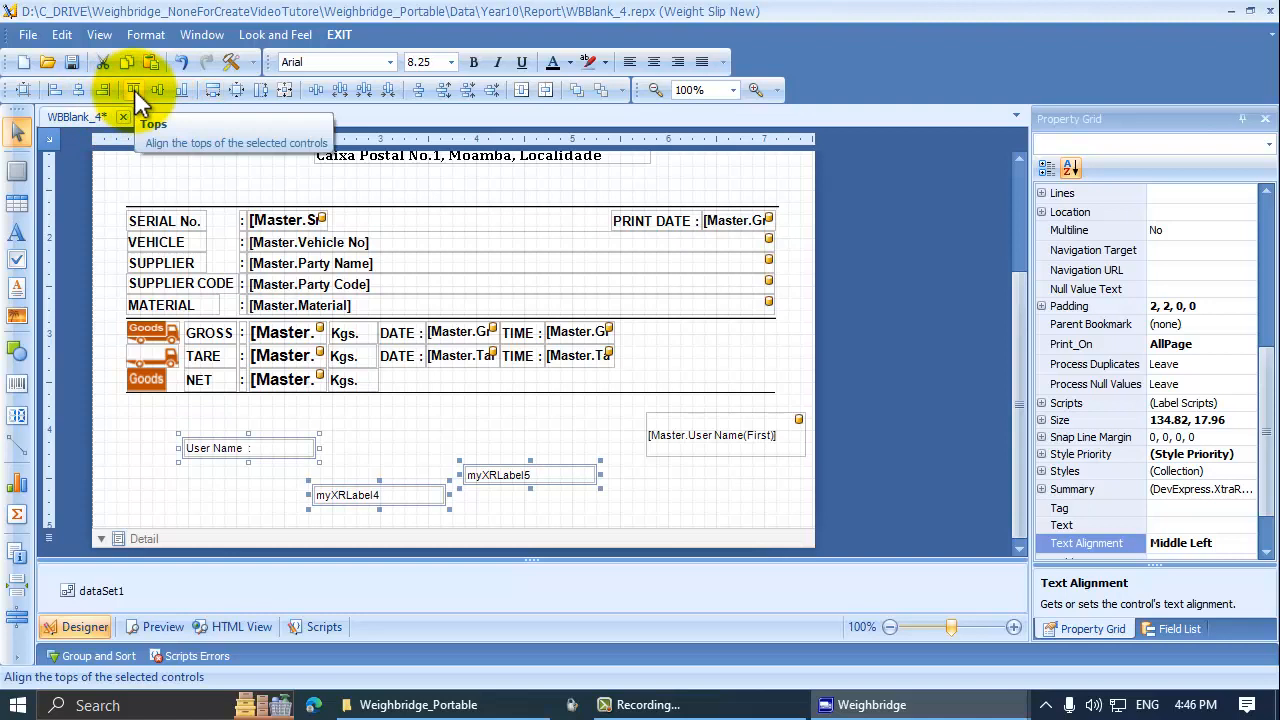
Align the tops of the User Name, myXRLabel4 and myXRLabel5 labels, and undo a trial alignment of their centers
click(136, 88)
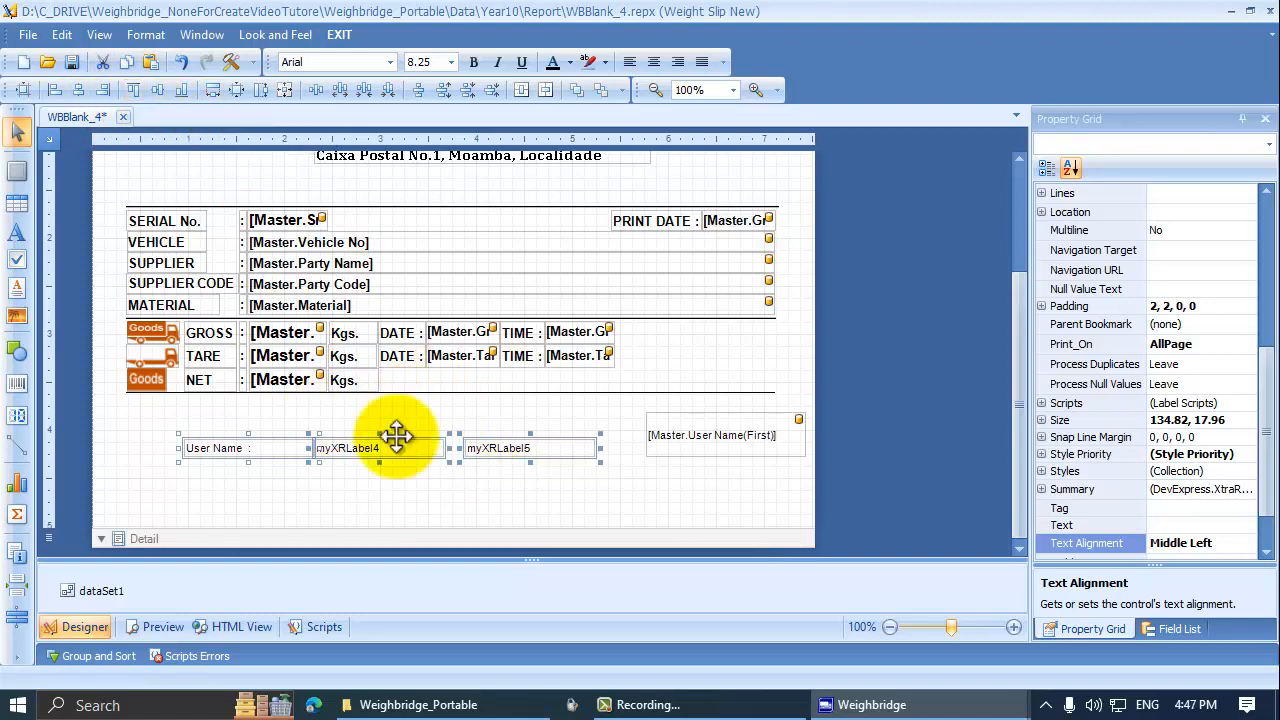
click(79, 92)
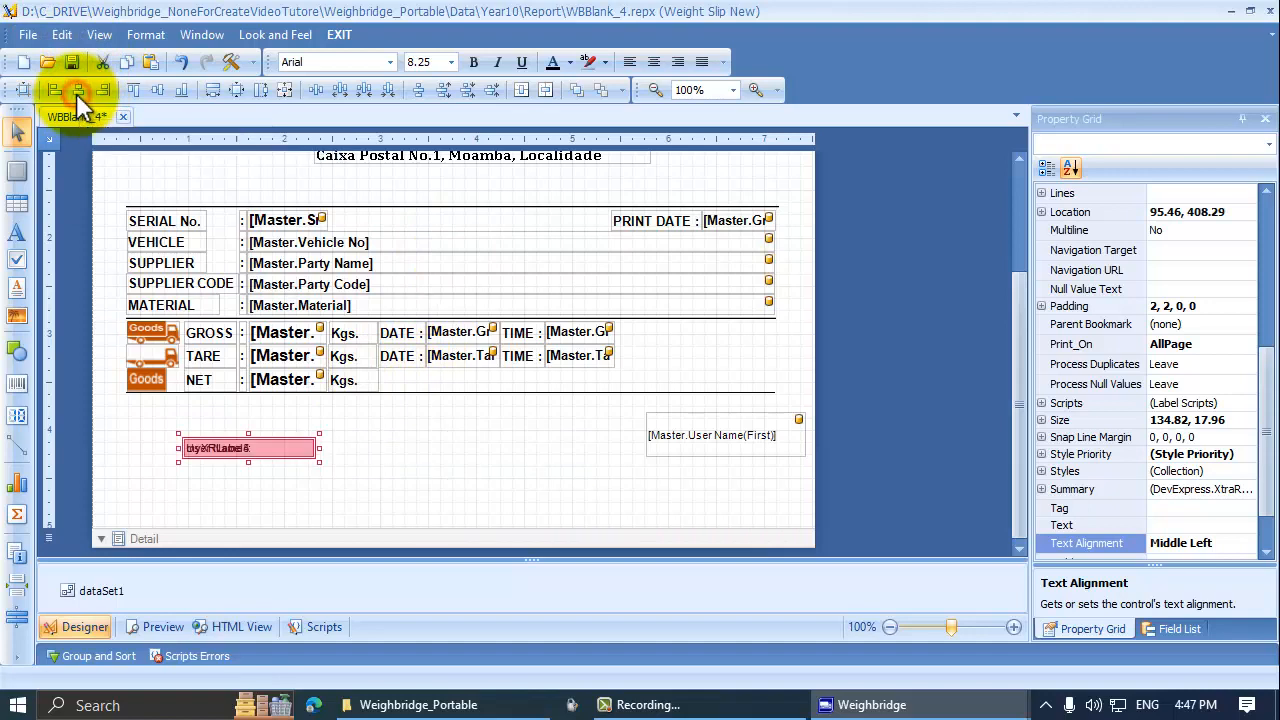
key(ctrl+z)
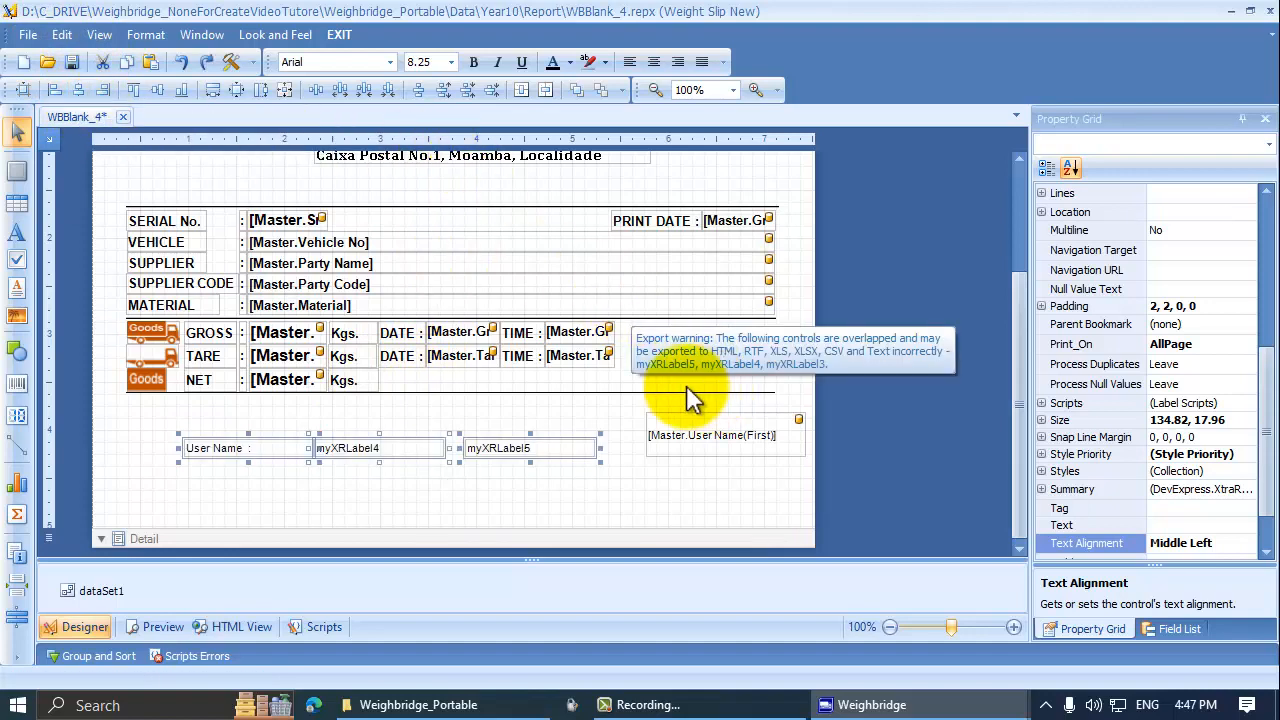
Stack the three labels in a staggered column, with User Name and myXRLabel5 about 92 wide and myXRLabel4 about 185 wide
click(538, 461)
key(Escape)
drag(243, 448, 320, 418)
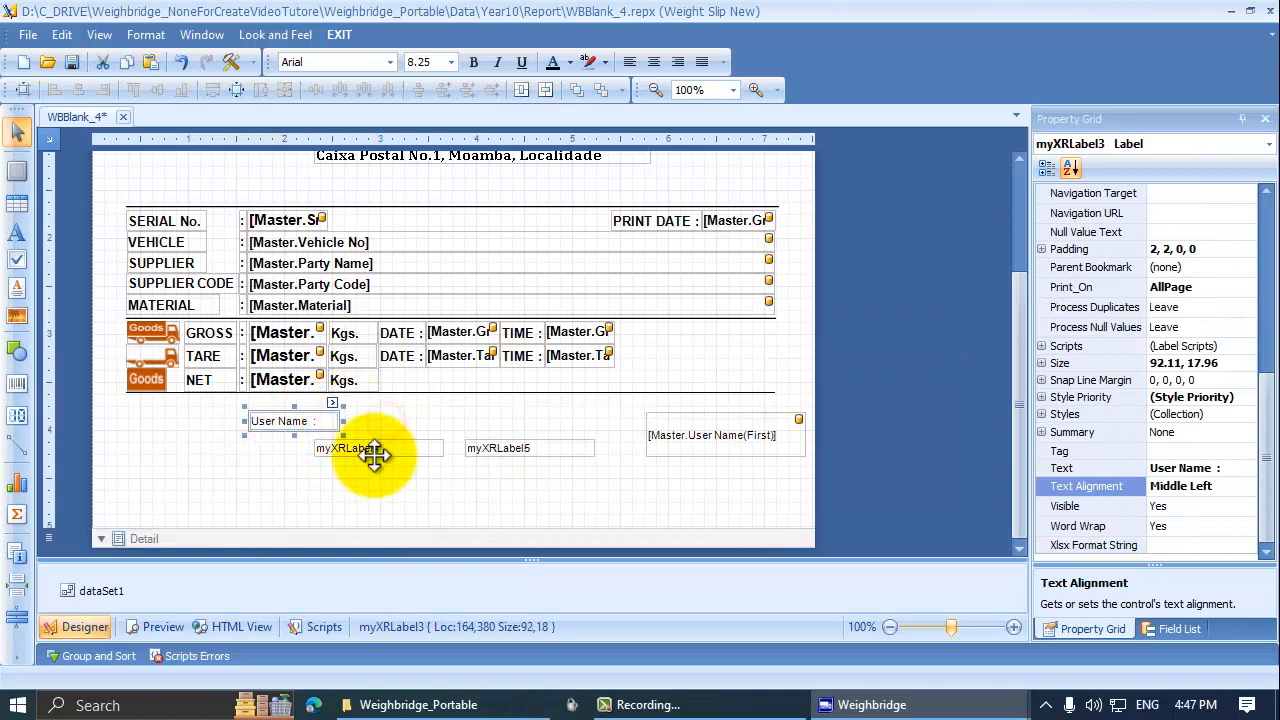
mouse_move(391, 451)
mouse_down()
mouse_move(278, 466)
mouse_move(376, 449)
mouse_up()
drag(534, 449, 330, 474)
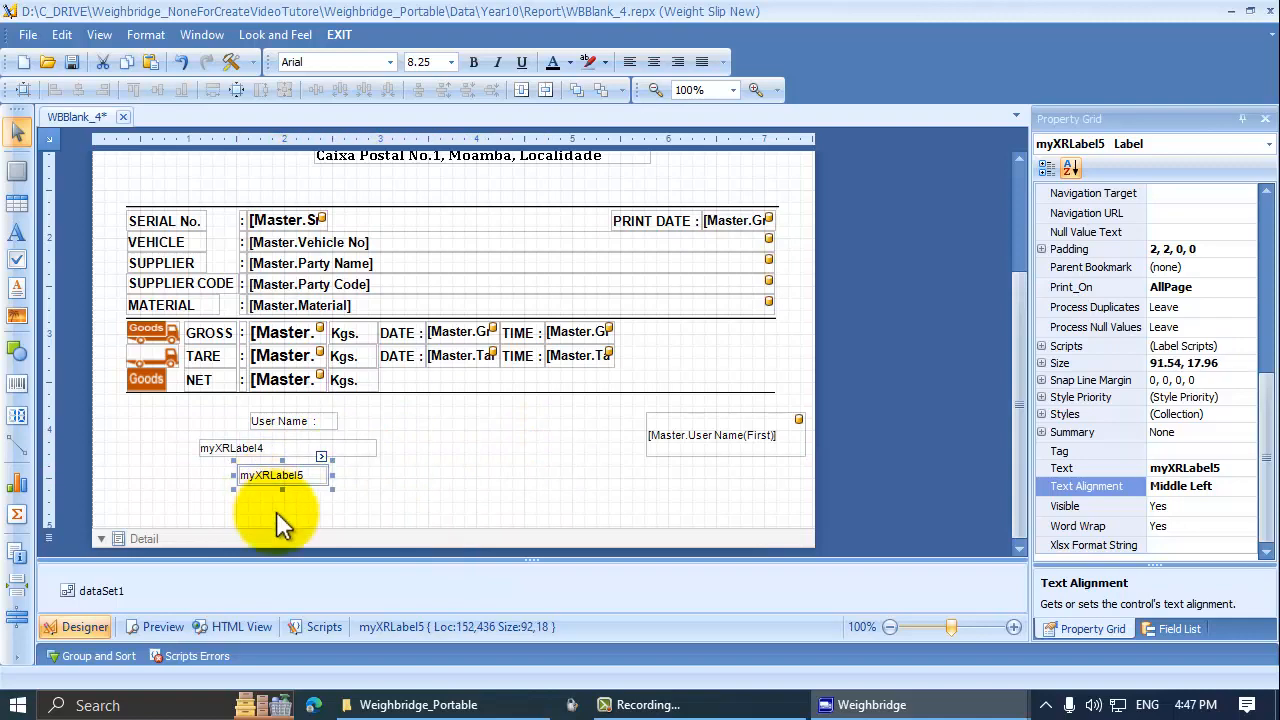
Align the centers of the three stacked labels, and align their right edges
drag(277, 520, 291, 421)
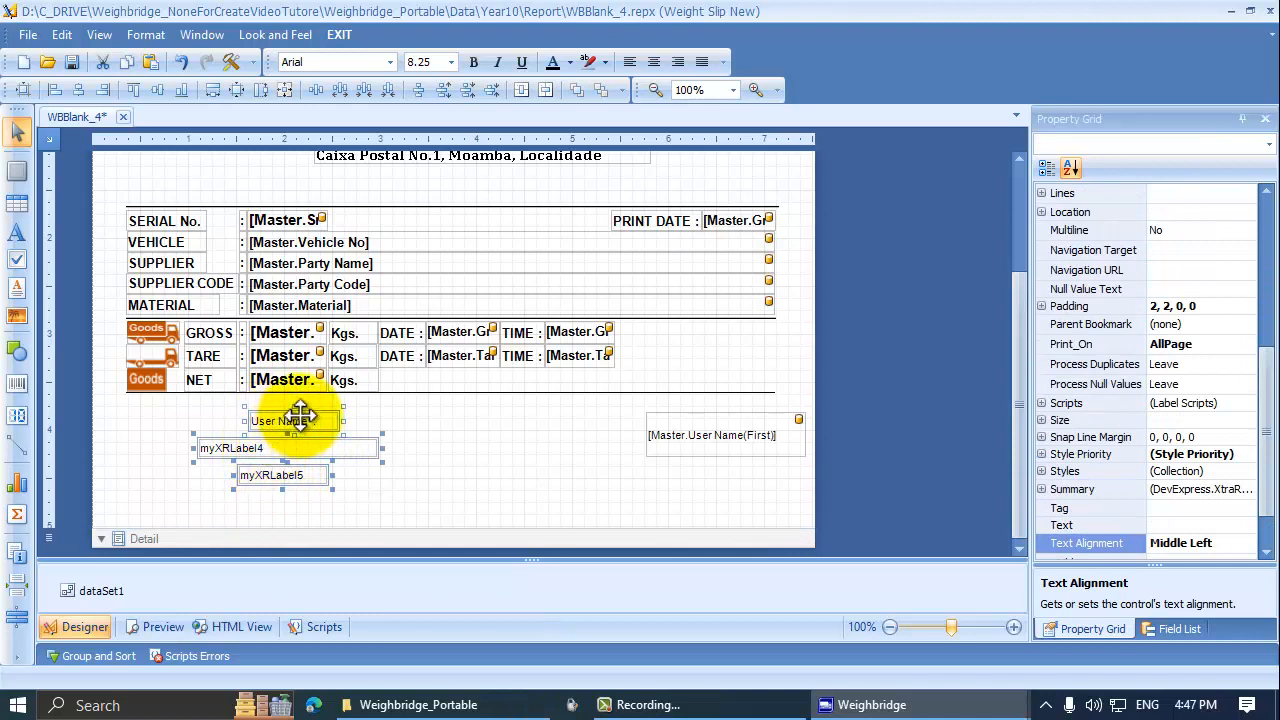
click(78, 90)
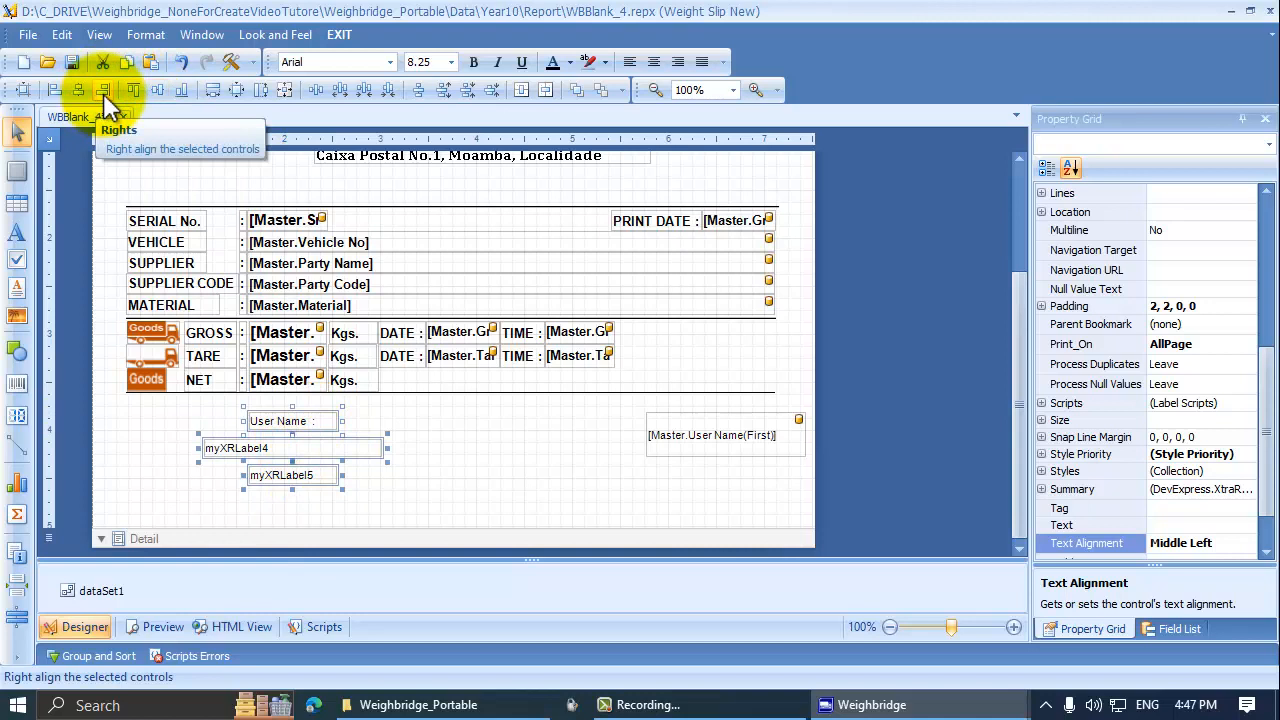
click(103, 92)
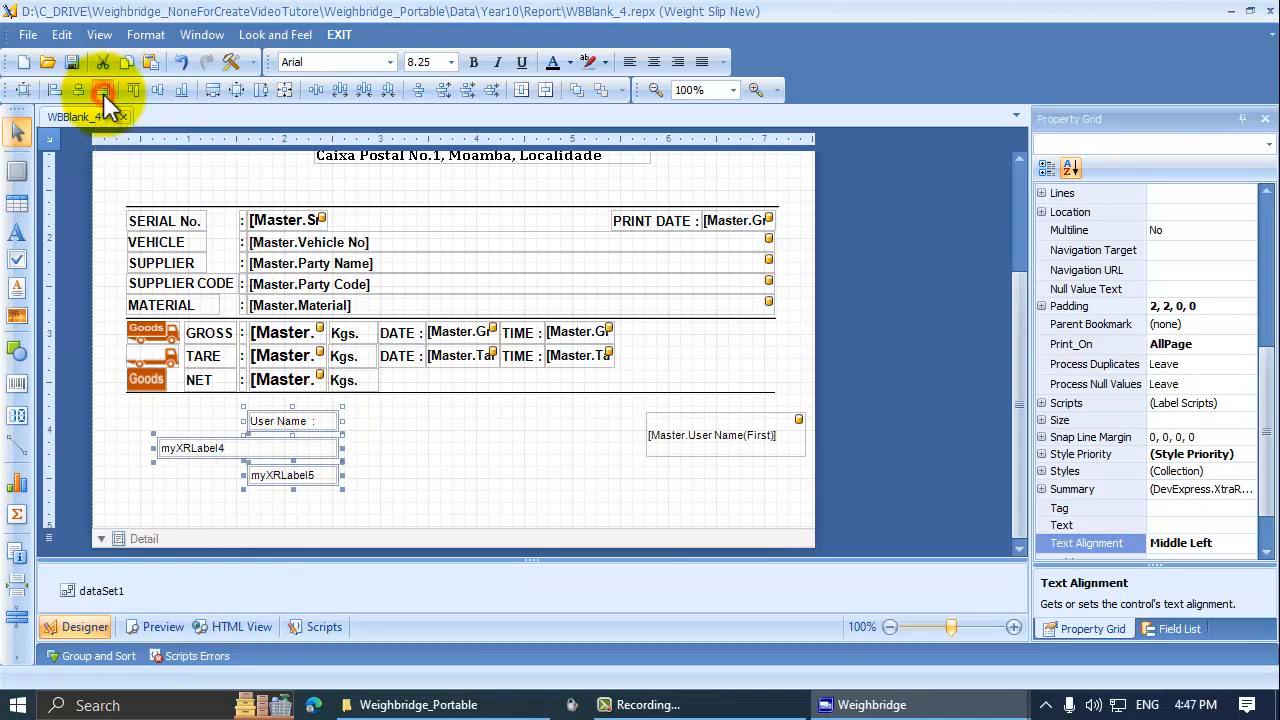
Stagger myXRLabel4 and myXRLabel5 diagonally to the right of User Name and align the middles of all three labels
click(386, 447)
drag(374, 512, 314, 427)
click(360, 489)
drag(346, 500, 460, 435)
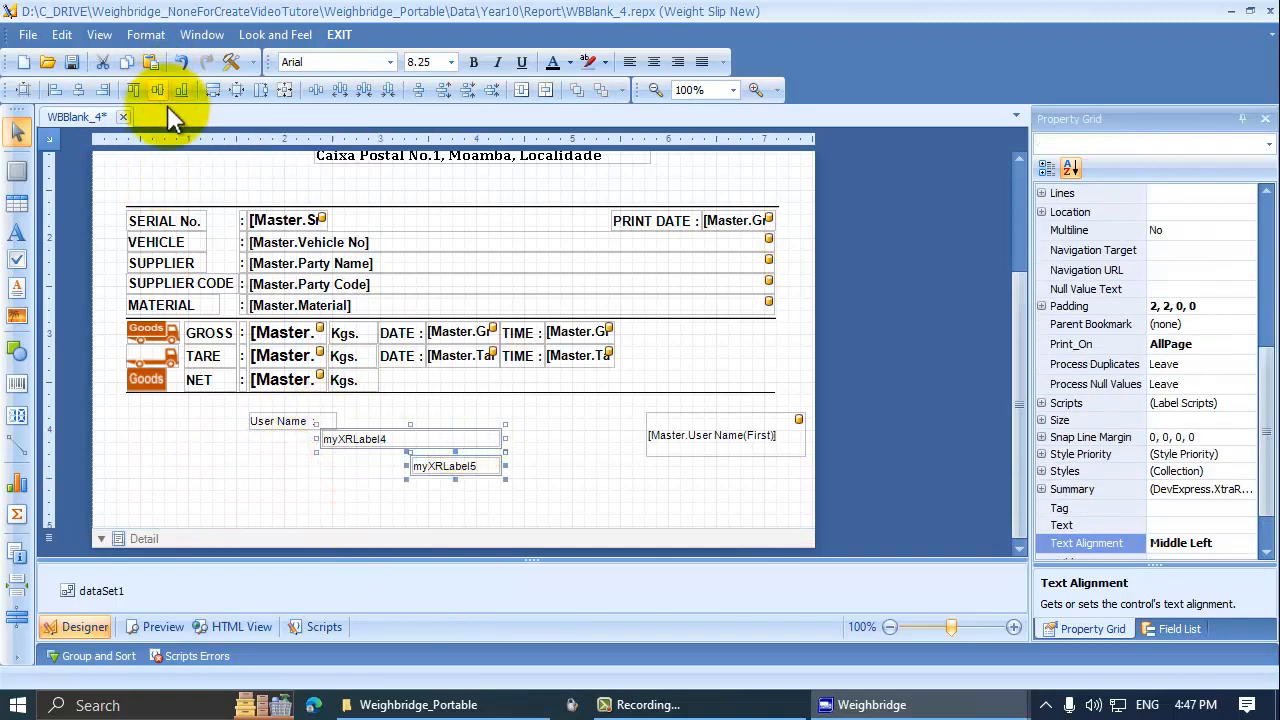
click(620, 605)
mouse_move(480, 467)
mouse_down()
mouse_move(568, 457)
mouse_move(275, 435)
mouse_up()
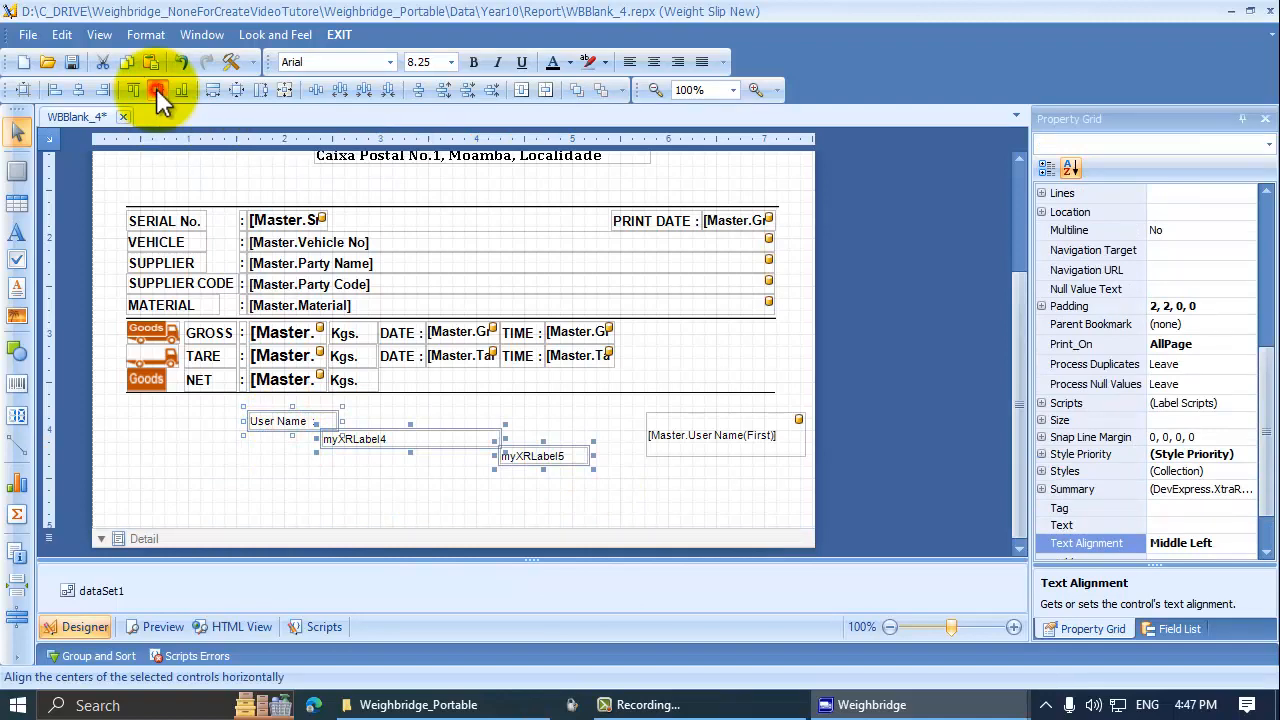
click(158, 91)
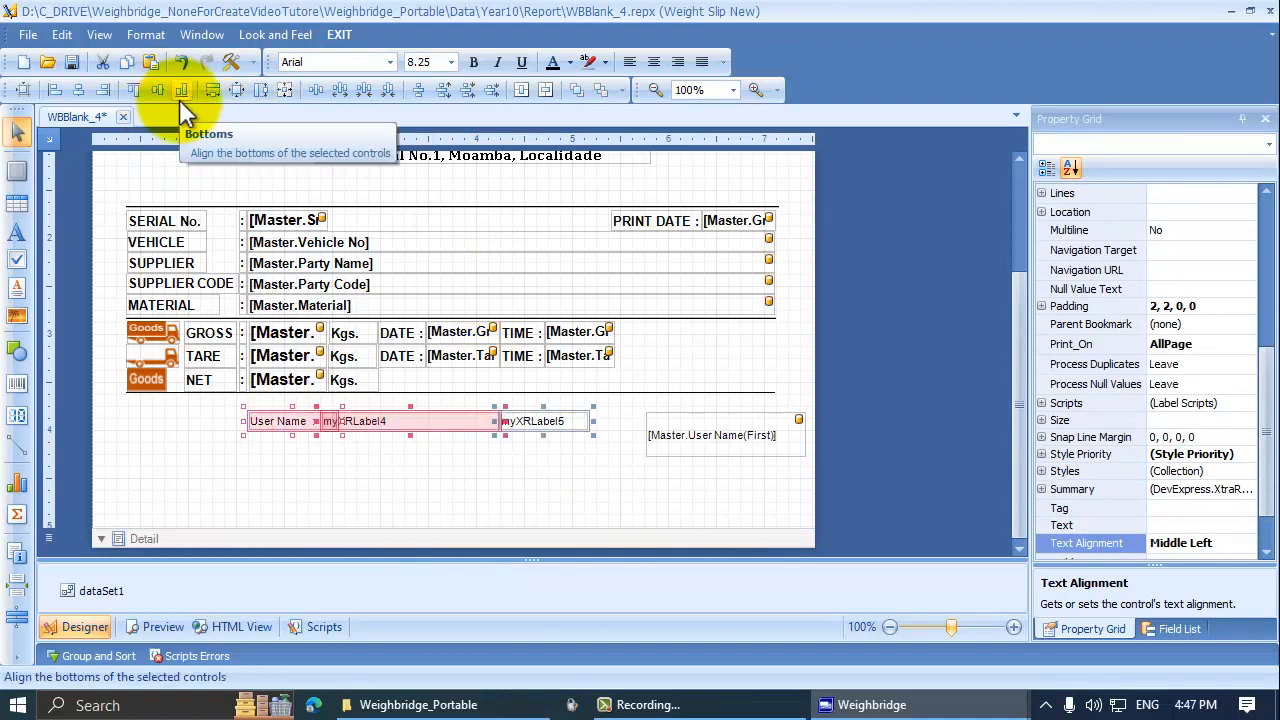
Move myXRLabel4 slightly below the other two labels and align the bottoms of all three
click(533, 537)
drag(548, 490, 421, 453)
click(387, 423)
click(419, 447)
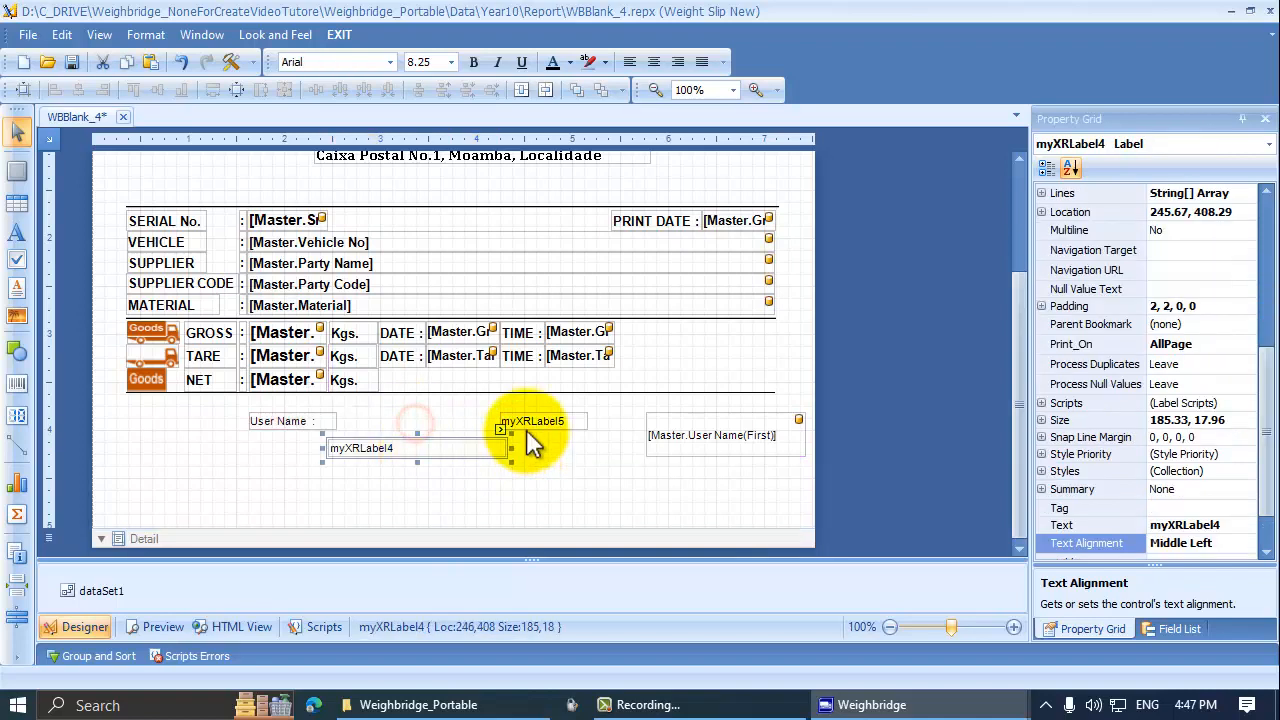
drag(540, 478, 349, 453)
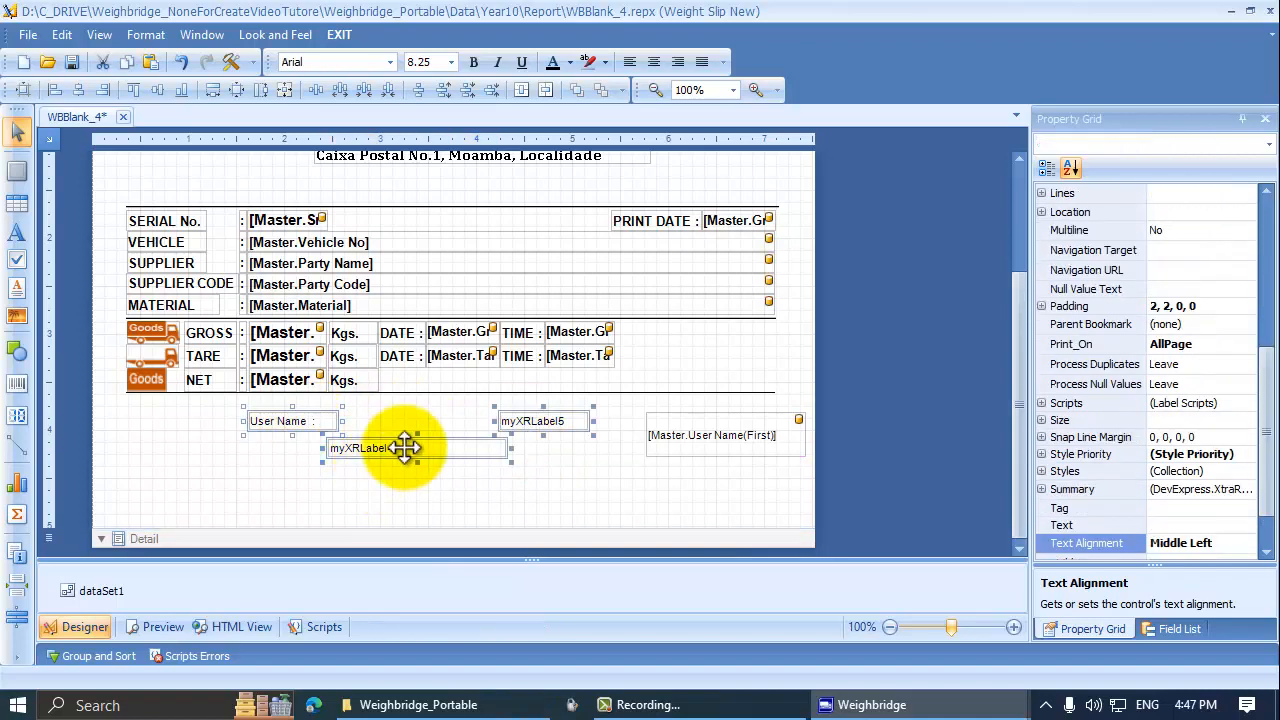
click(184, 91)
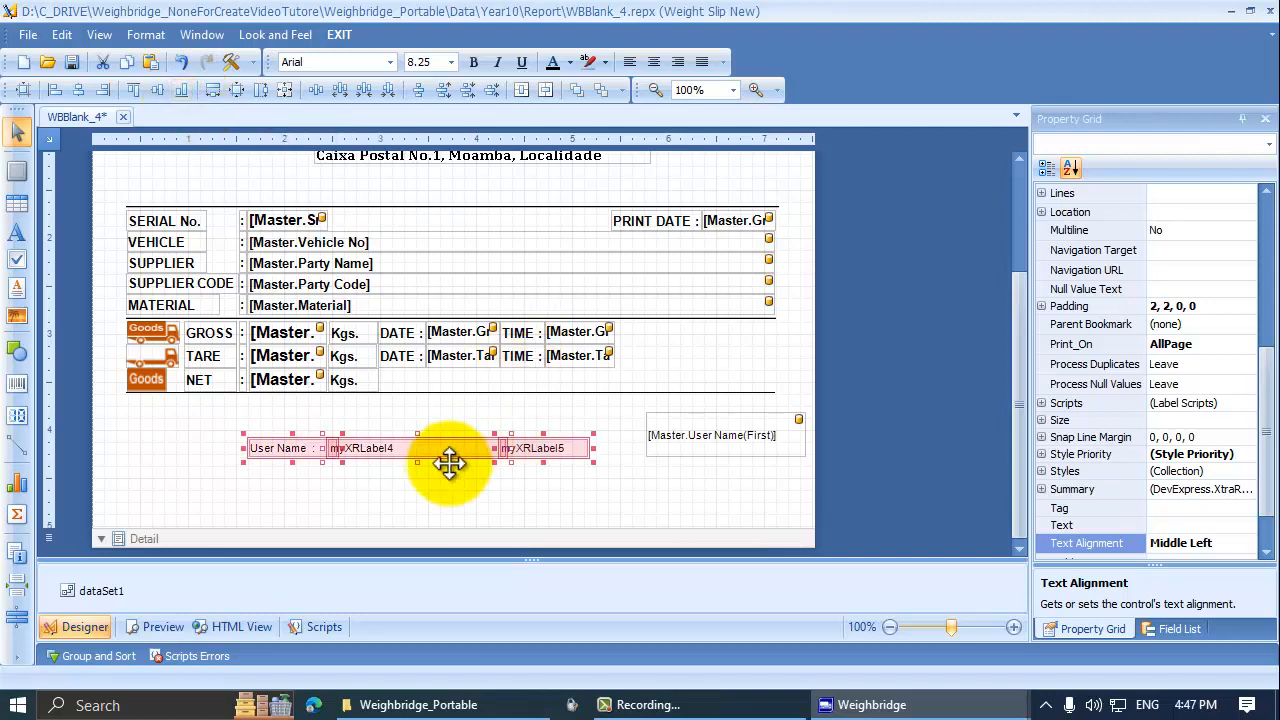
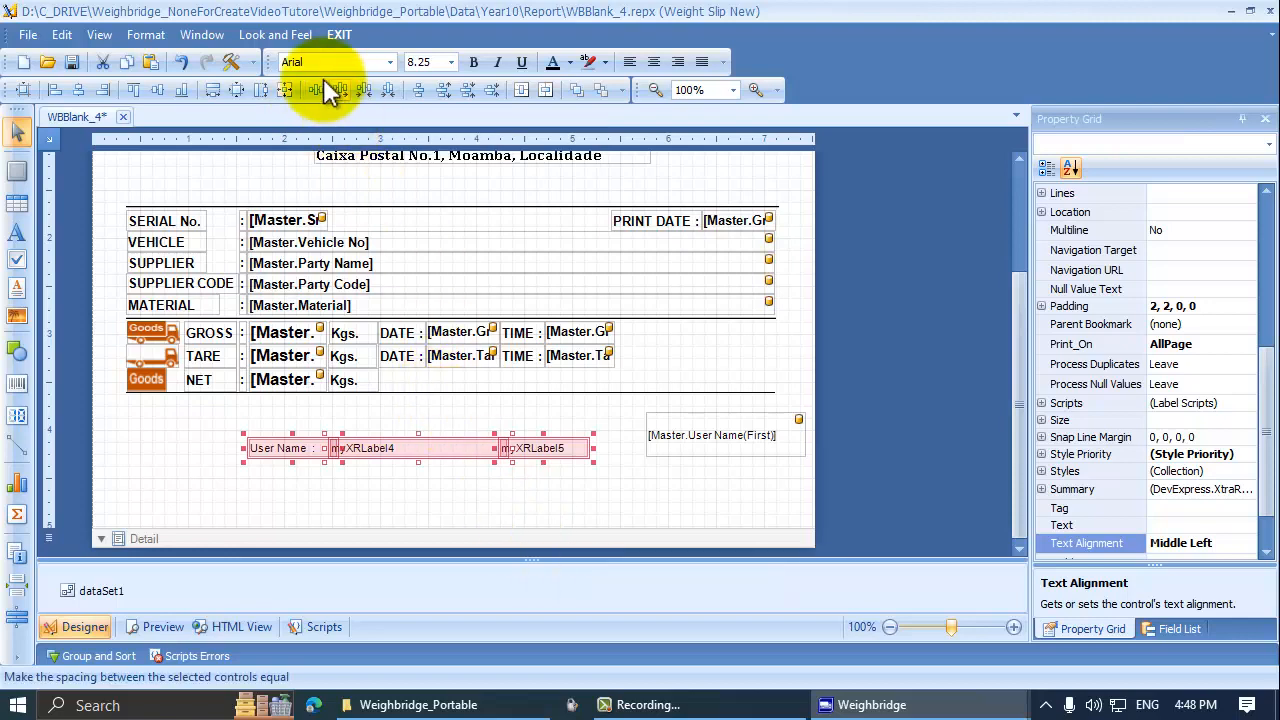
Spread the three labels apart in one row without overlaps, narrowing myXRLabel4 to about 52 wide
click(425, 508)
drag(292, 448, 167, 449)
click(493, 448)
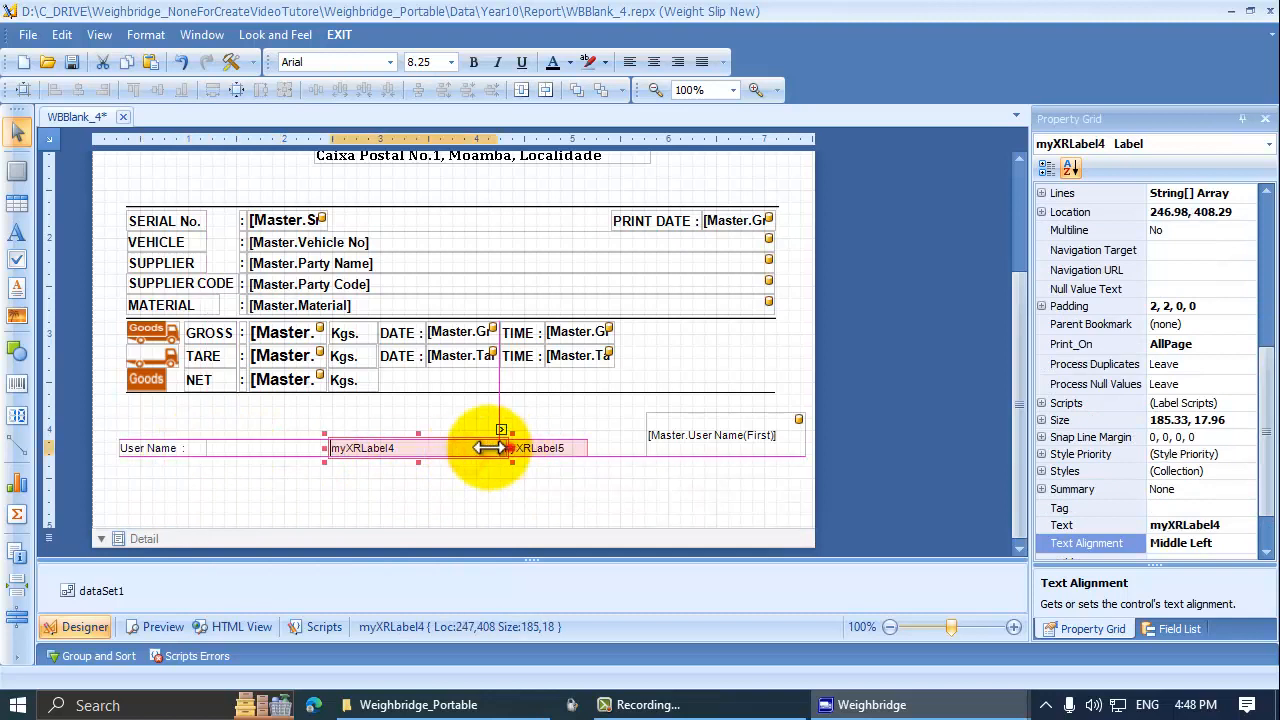
drag(349, 452, 383, 448)
drag(371, 448, 254, 448)
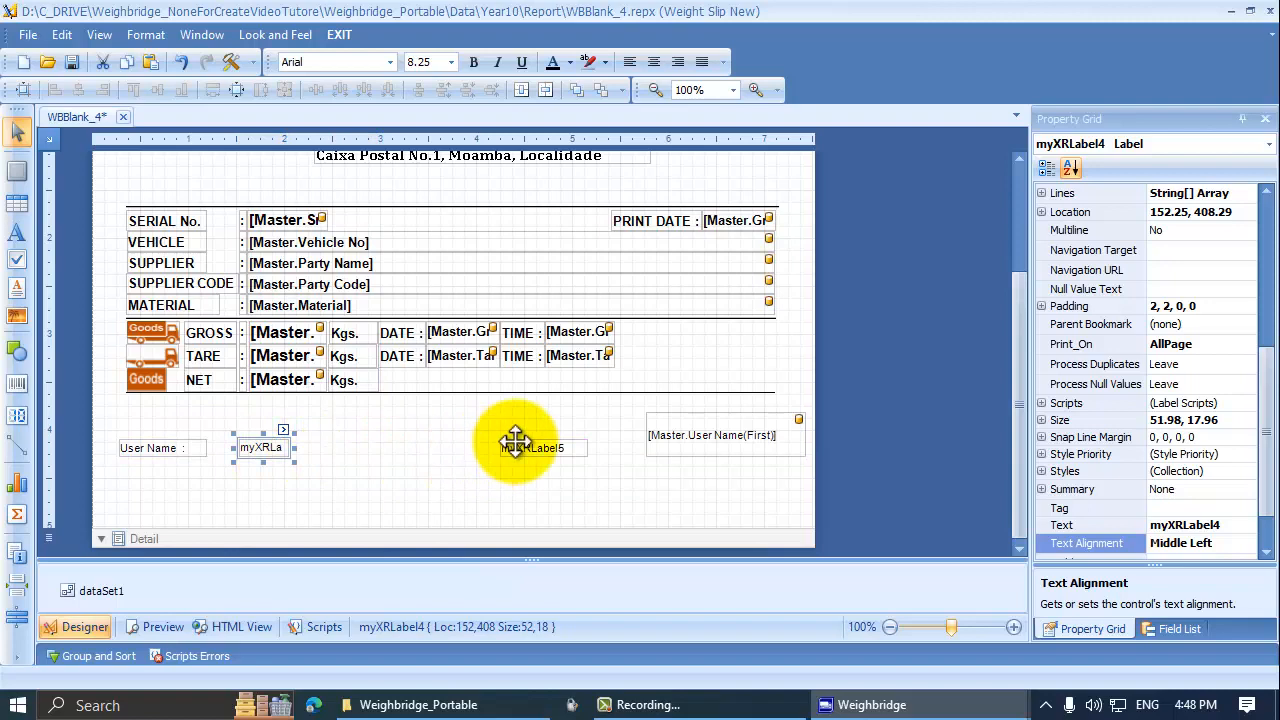
click(510, 448)
drag(505, 450, 363, 448)
Make the horizontal spacing between the three labels equal
drag(522, 500, 157, 449)
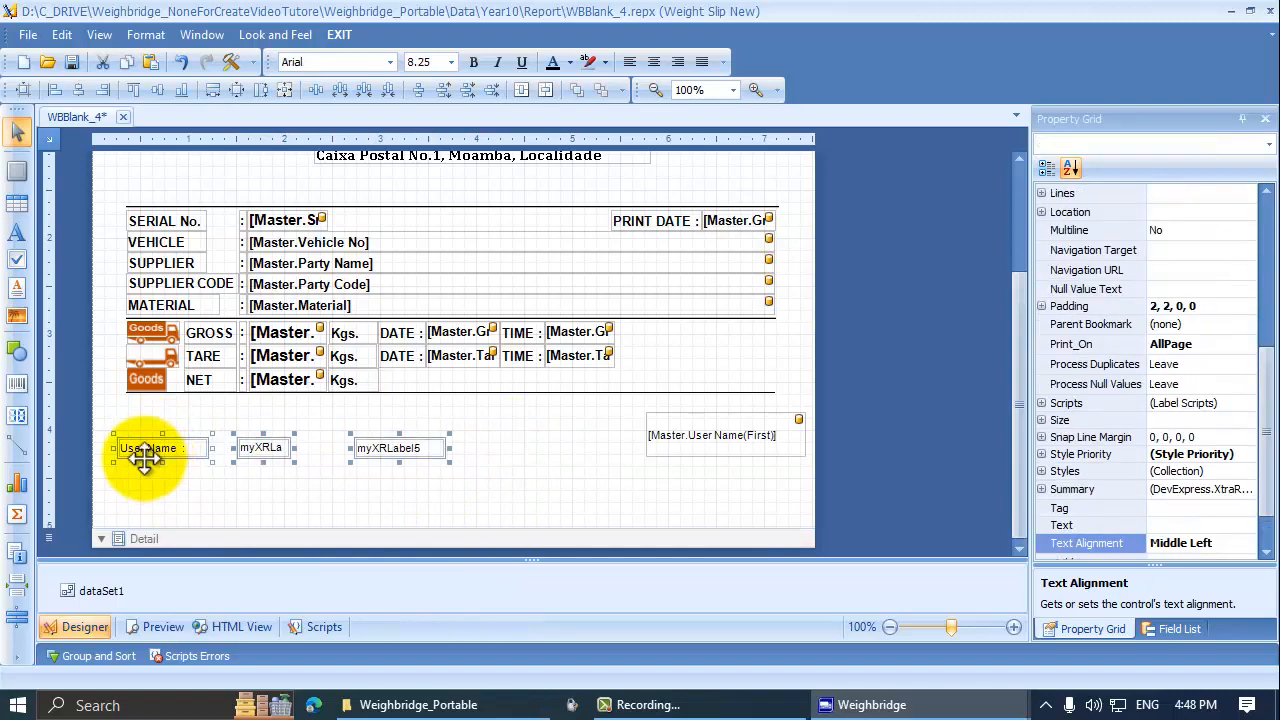
click(311, 86)
click(440, 492)
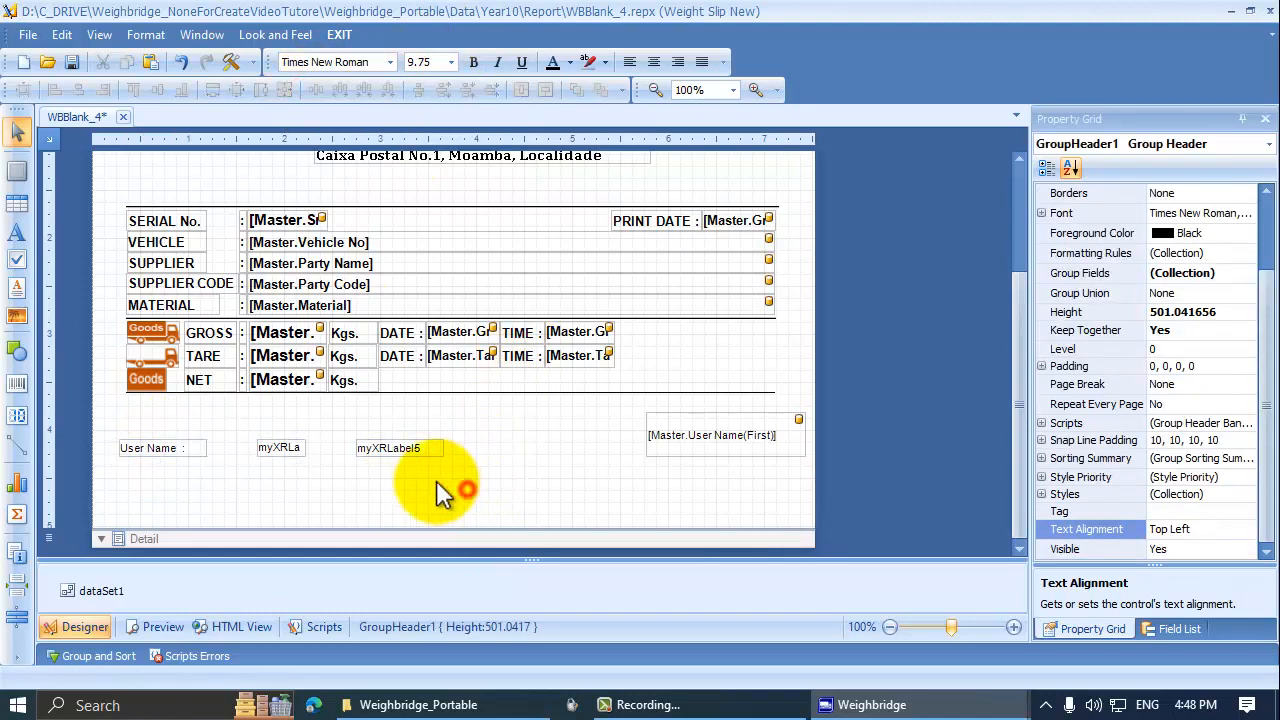
Increase and decrease the horizontal spacing between the three labels, and finally remove it completely
drag(440, 492, 409, 452)
click(240, 462)
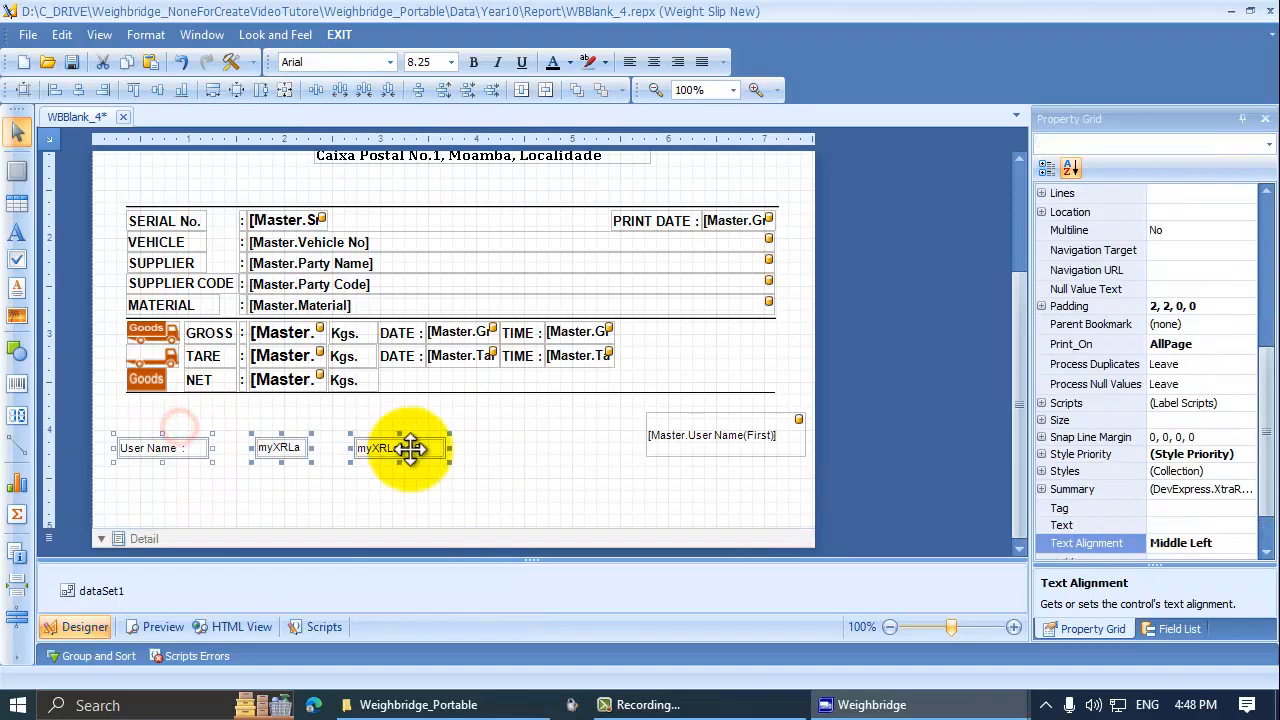
click(340, 91)
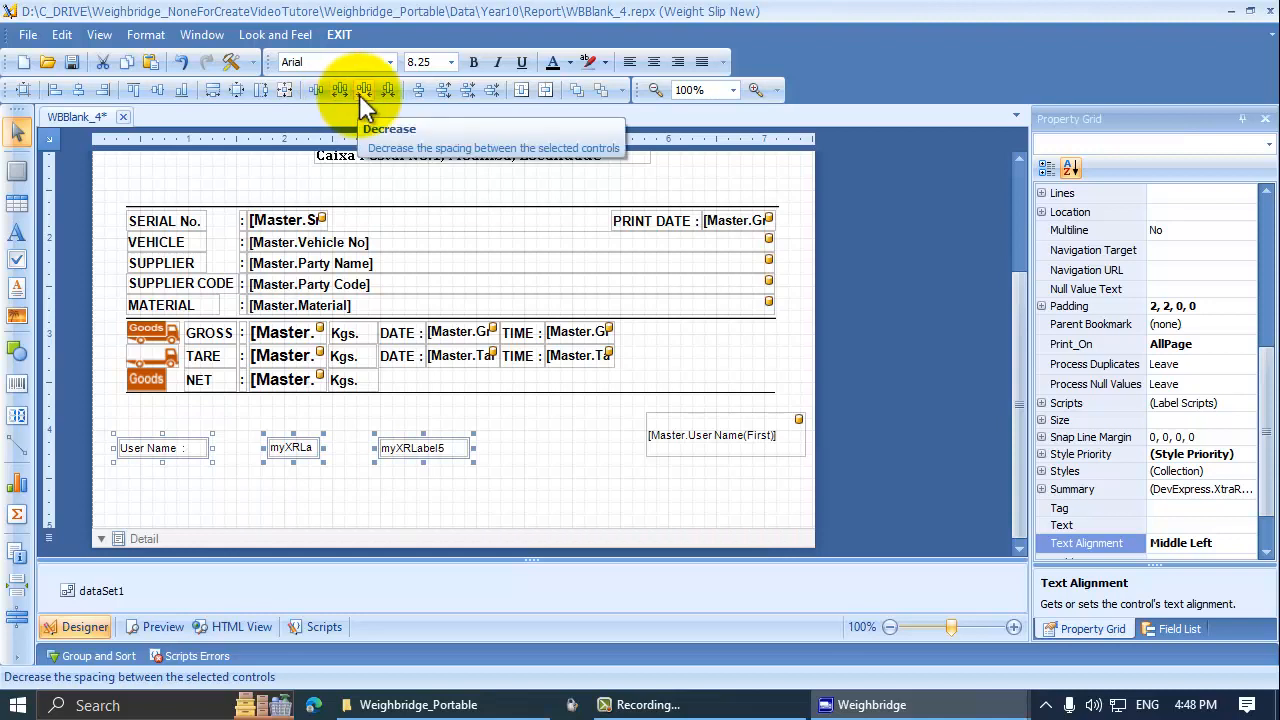
click(362, 91)
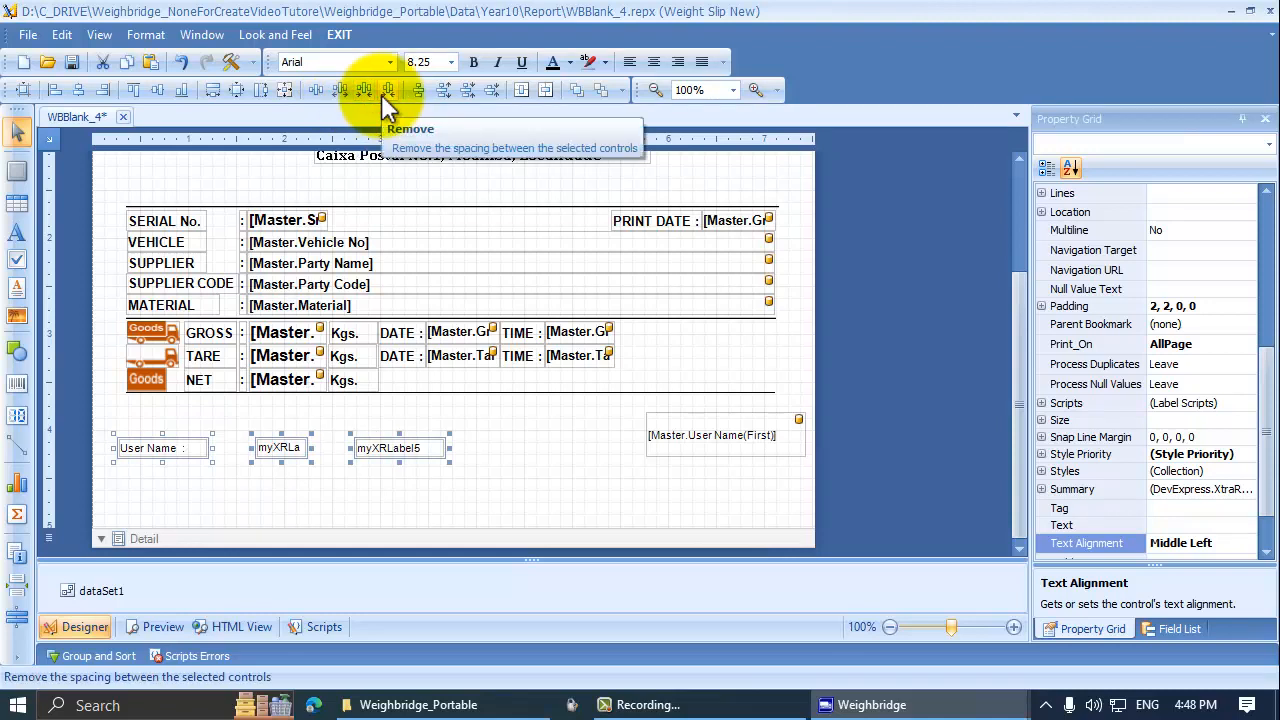
click(385, 92)
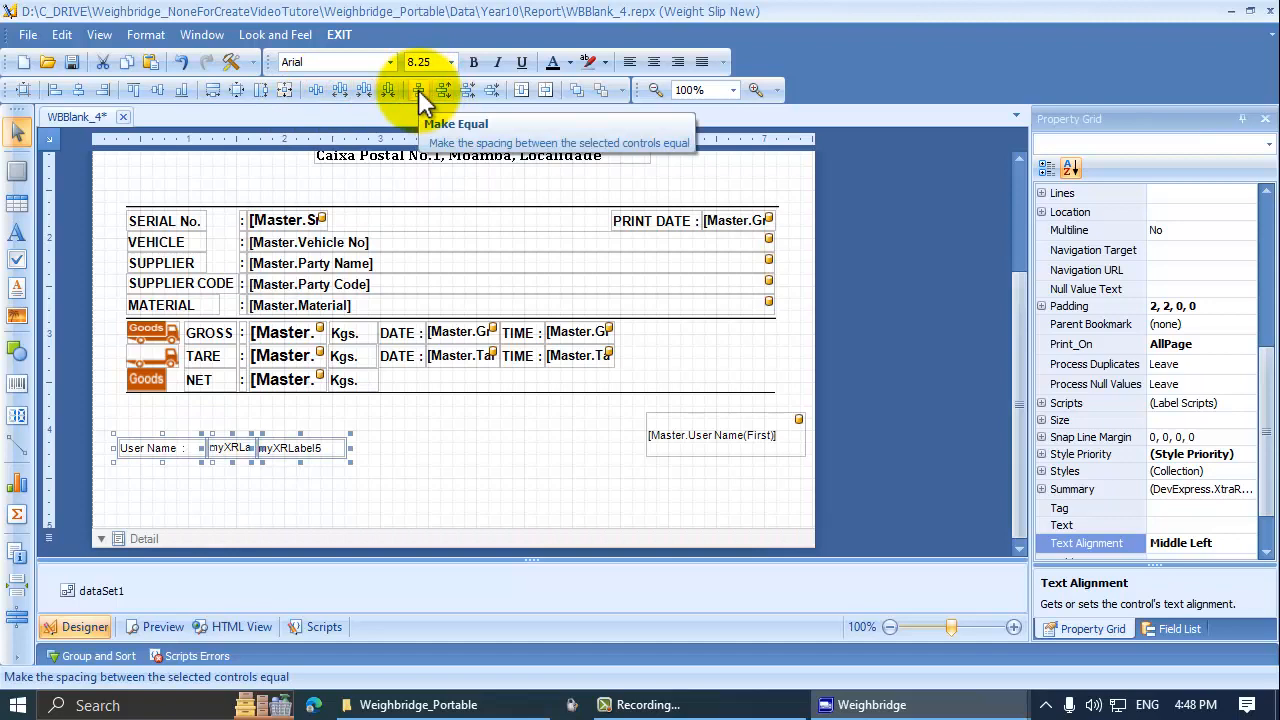
Rearrange the labels into a loose column with User Name above myXRLabel4 and myXRLabel5 beneath it
click(314, 491)
drag(320, 451, 320, 489)
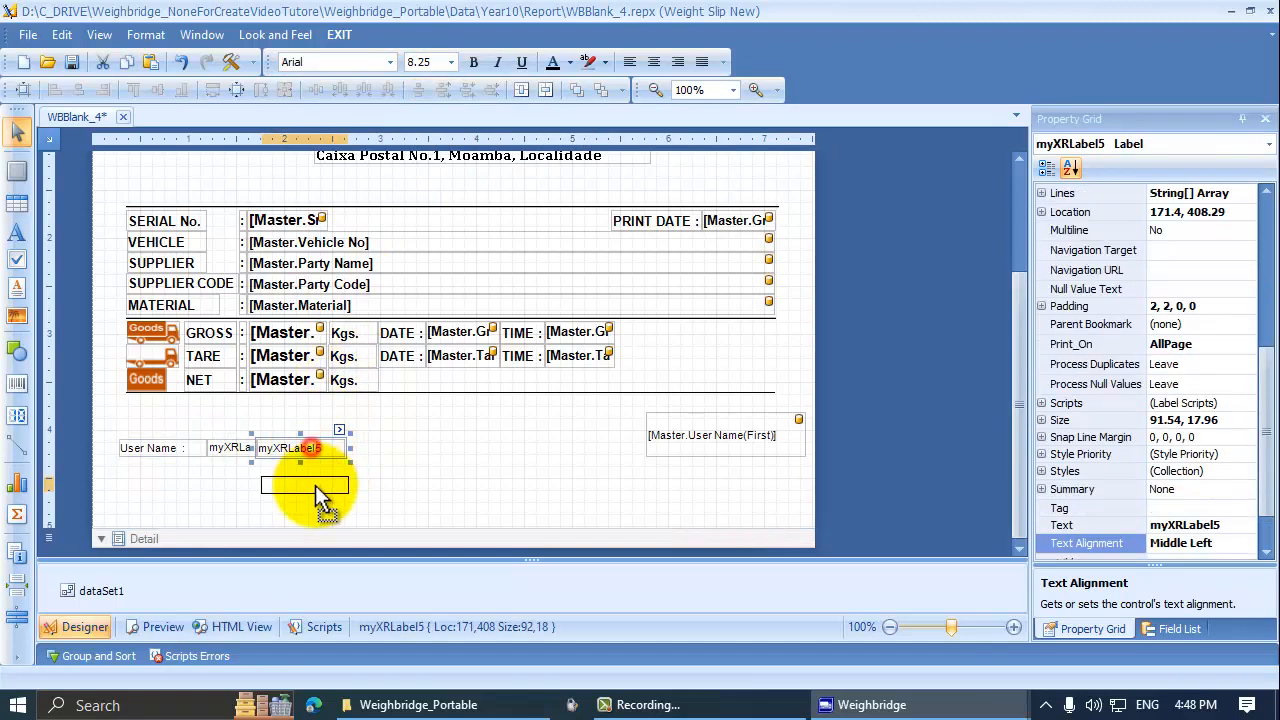
drag(231, 443, 302, 463)
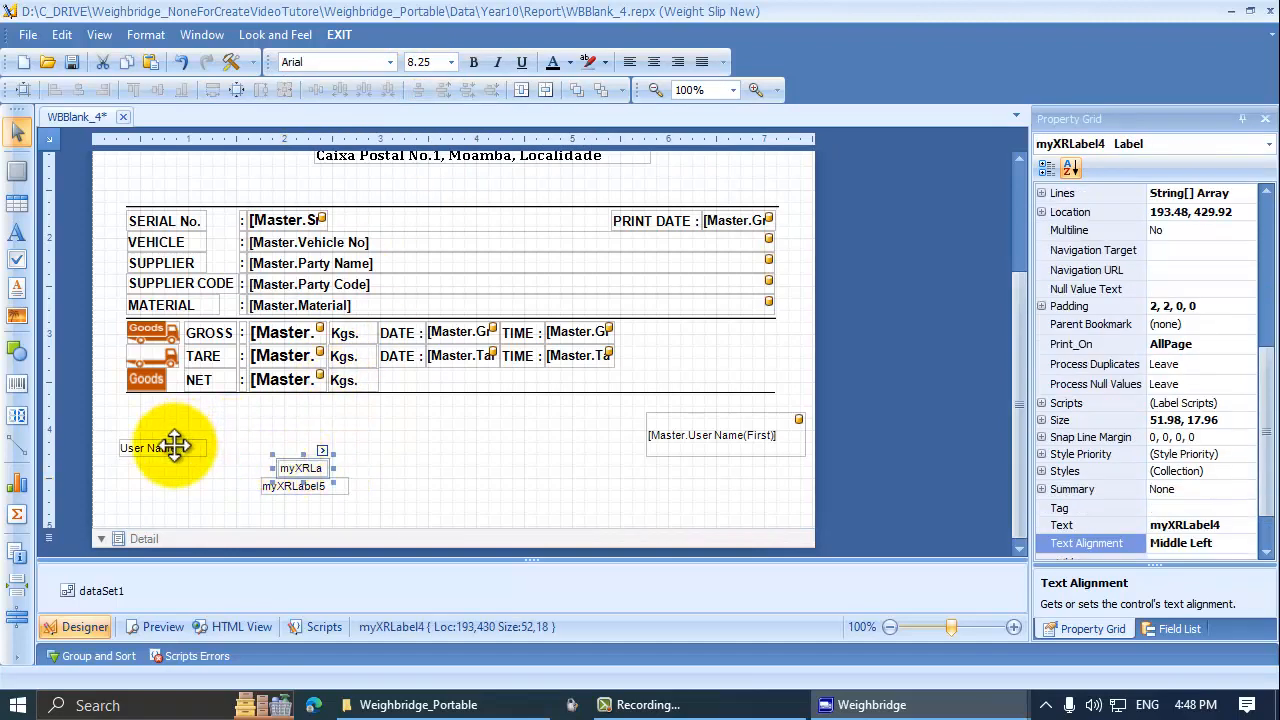
drag(174, 446, 325, 425)
Make the vertical spacing between the three labels equal and align their left edges
drag(380, 529, 300, 427)
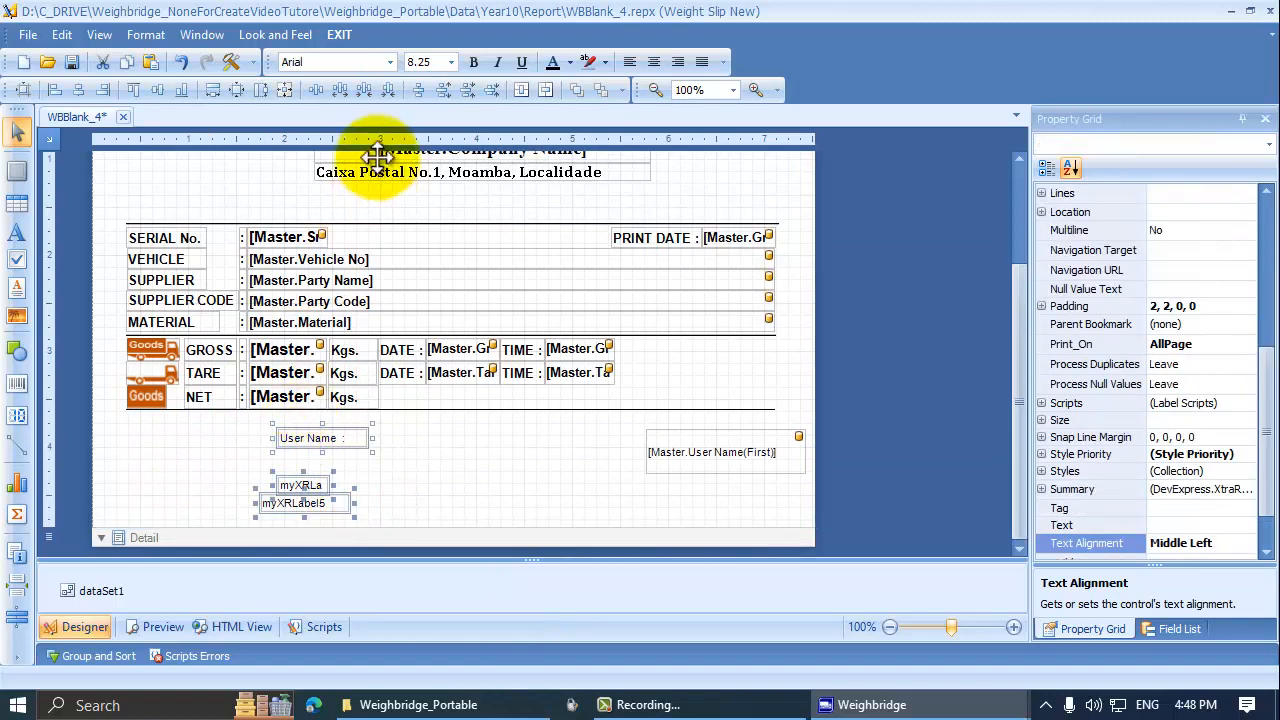
click(419, 86)
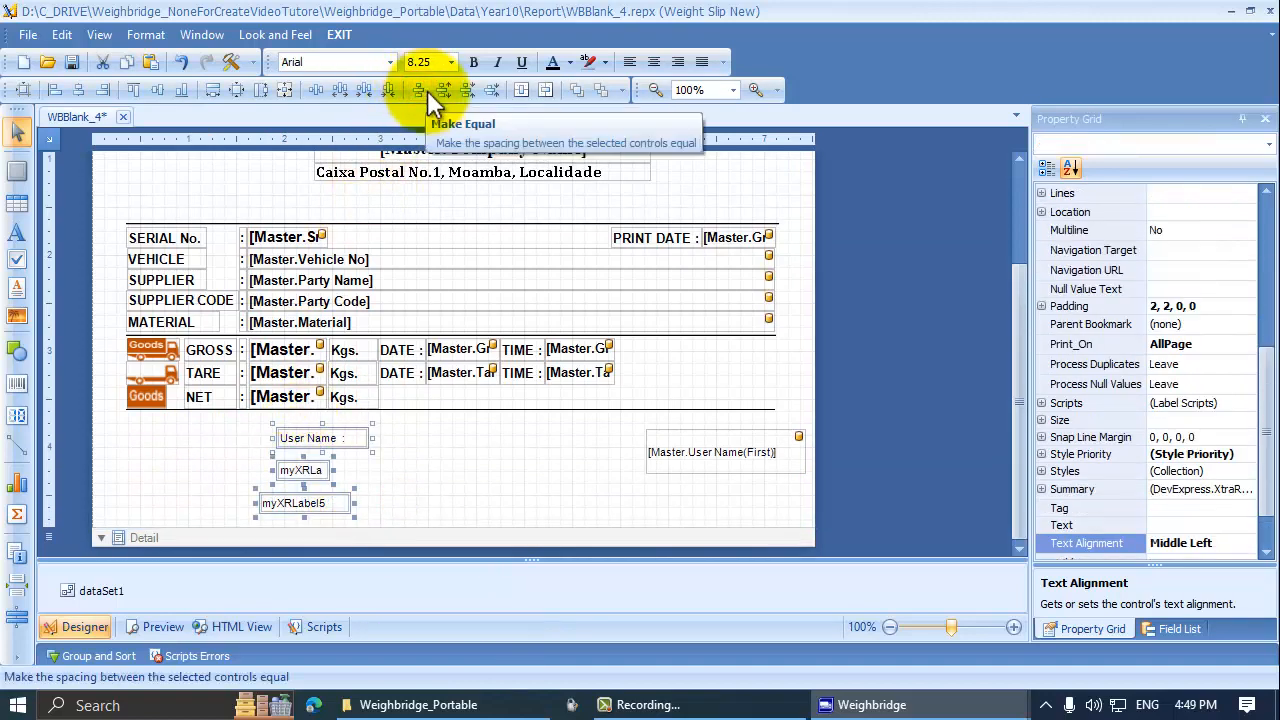
click(54, 91)
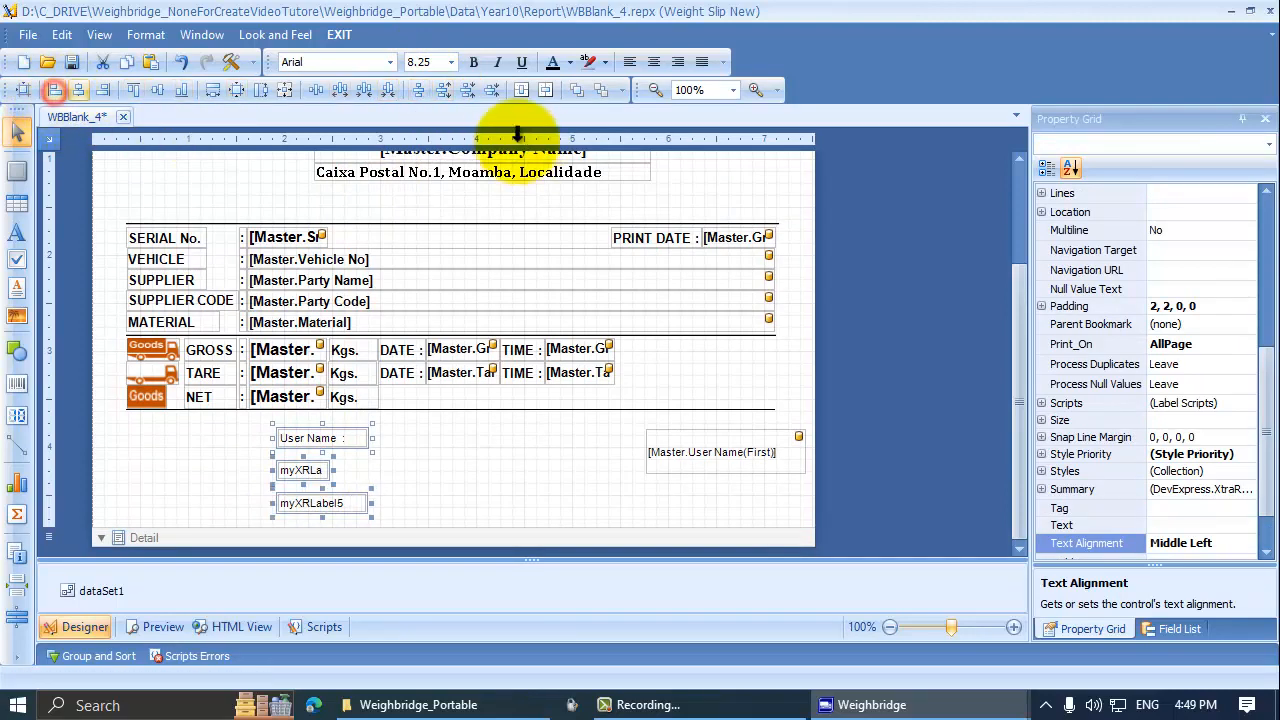
Increase and decrease the vertical spacing between the three labels, and finally remove it completely
click(440, 89)
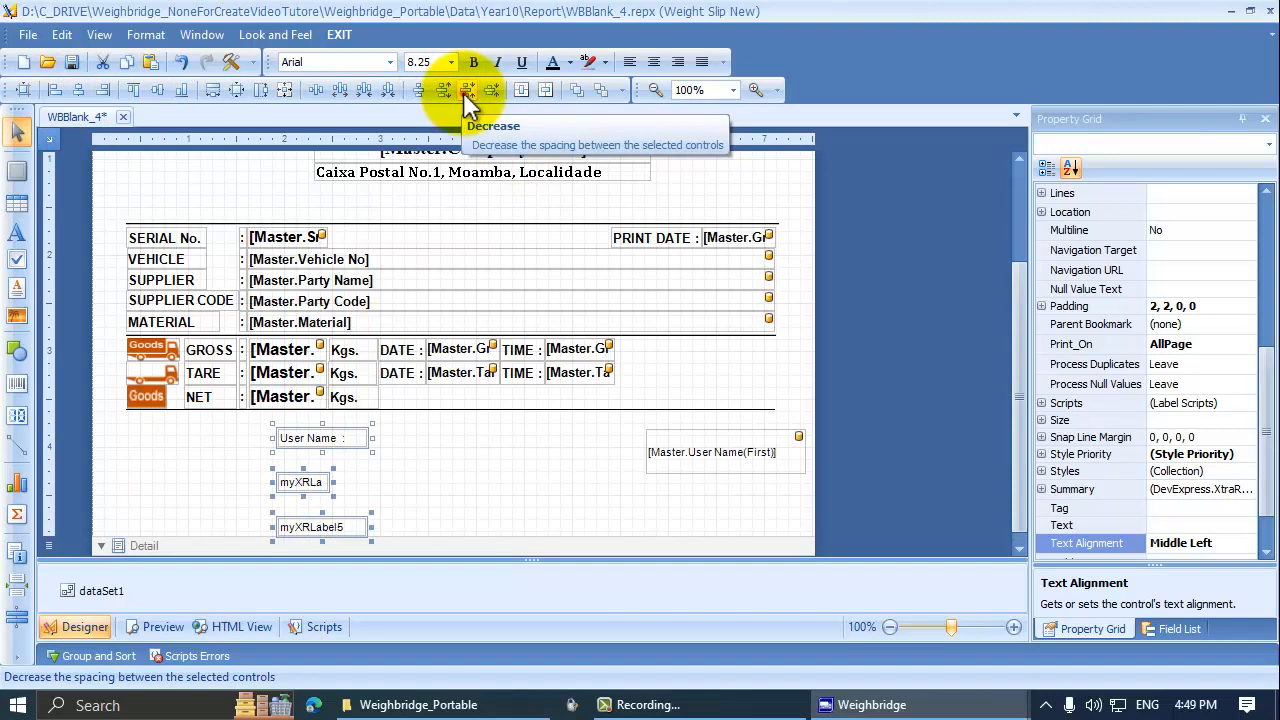
click(465, 91)
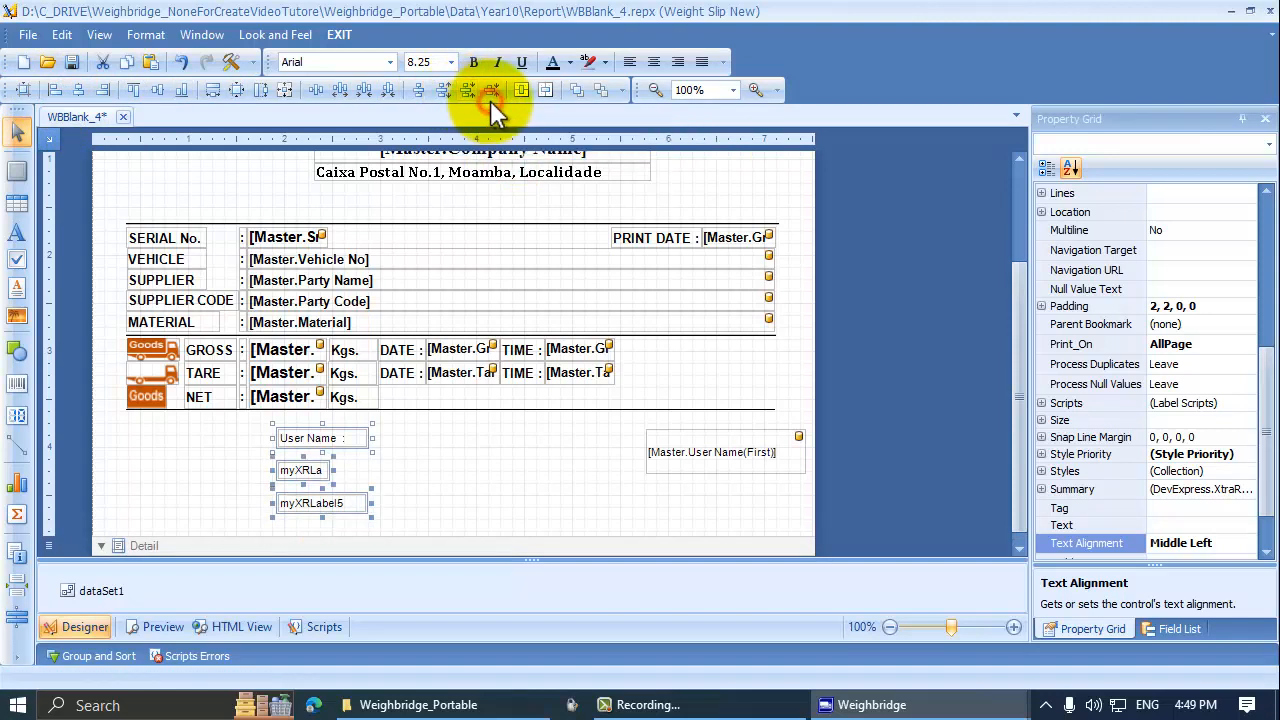
click(491, 94)
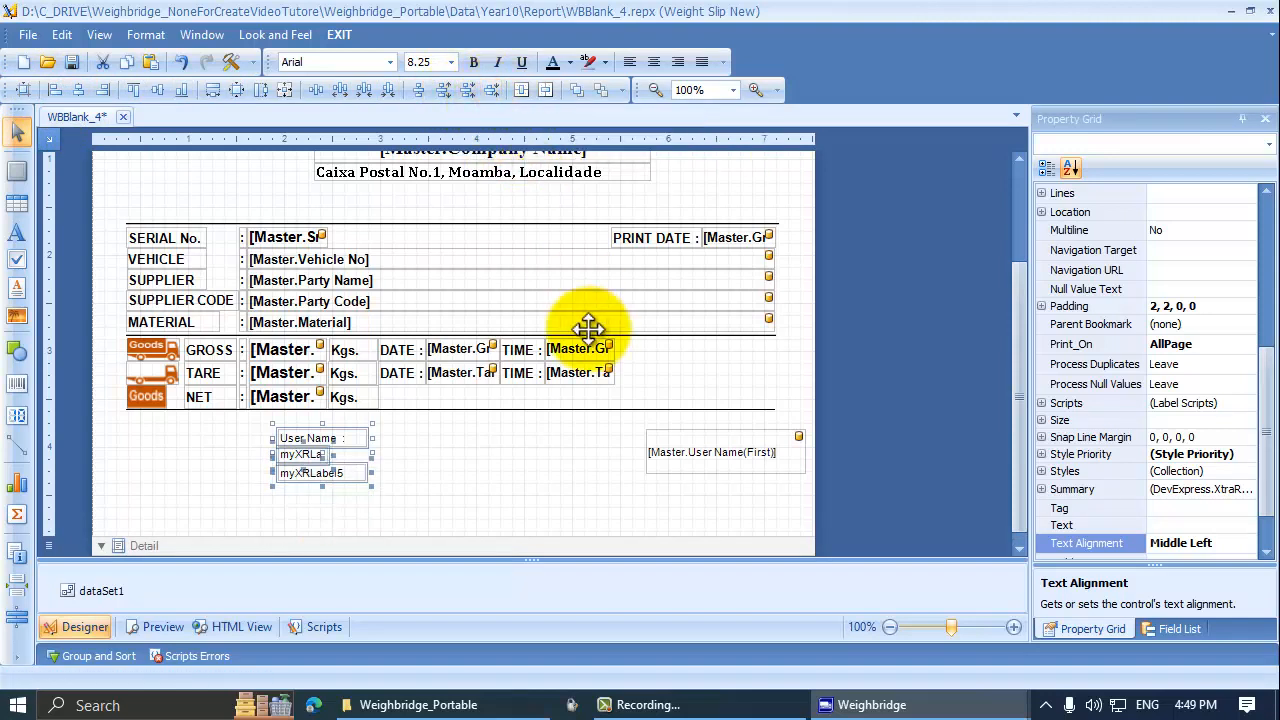
Center the User Name label horizontally in the header section, placing it at about 325, 375
click(521, 488)
click(345, 437)
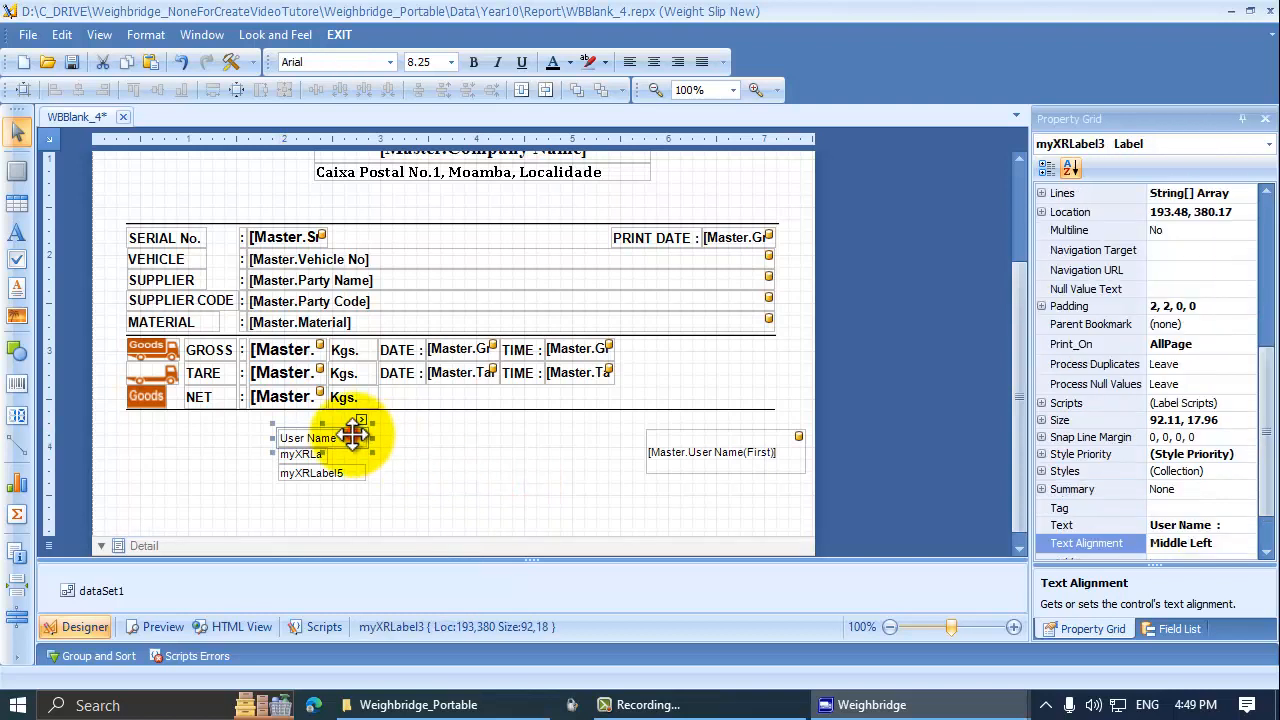
click(521, 92)
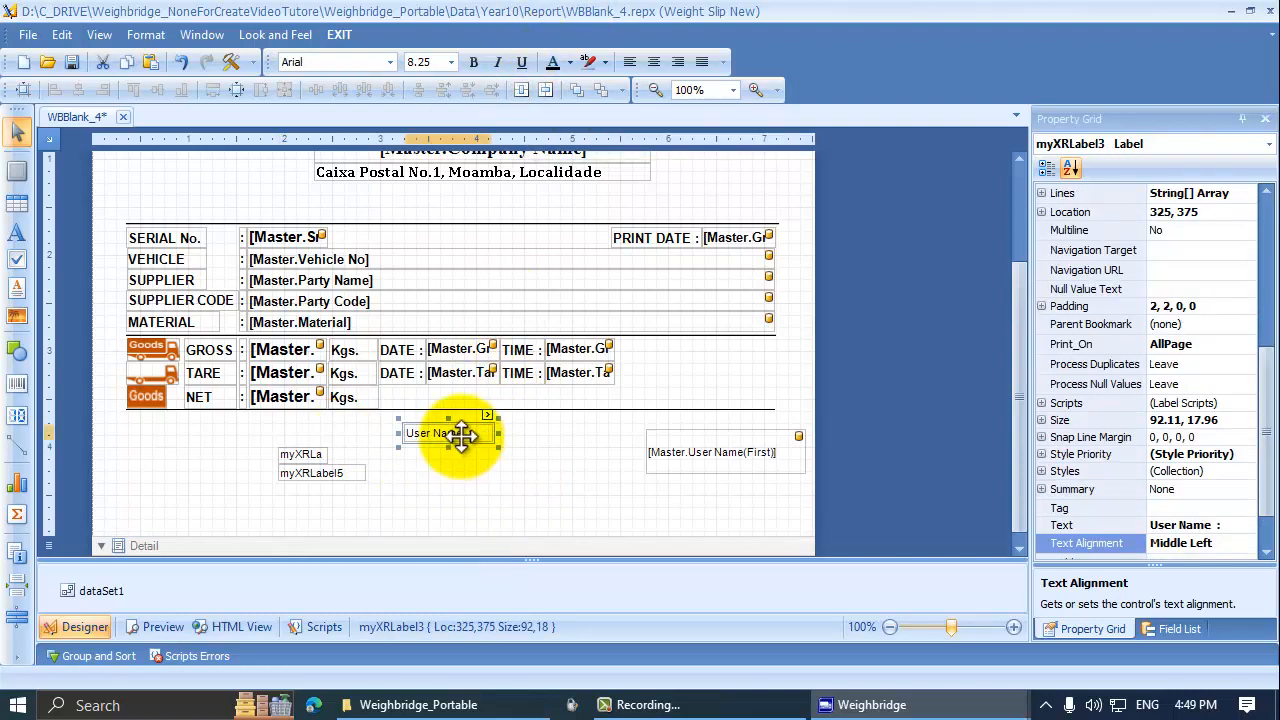
click(184, 441)
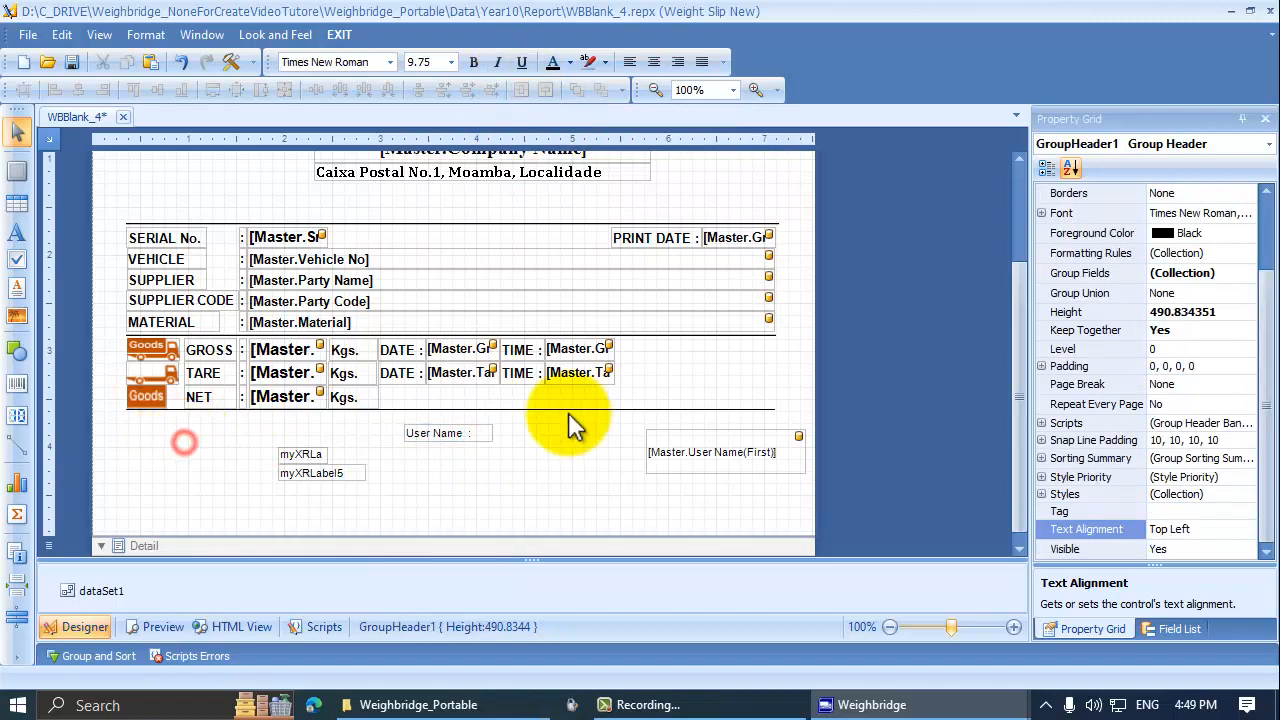
click(448, 440)
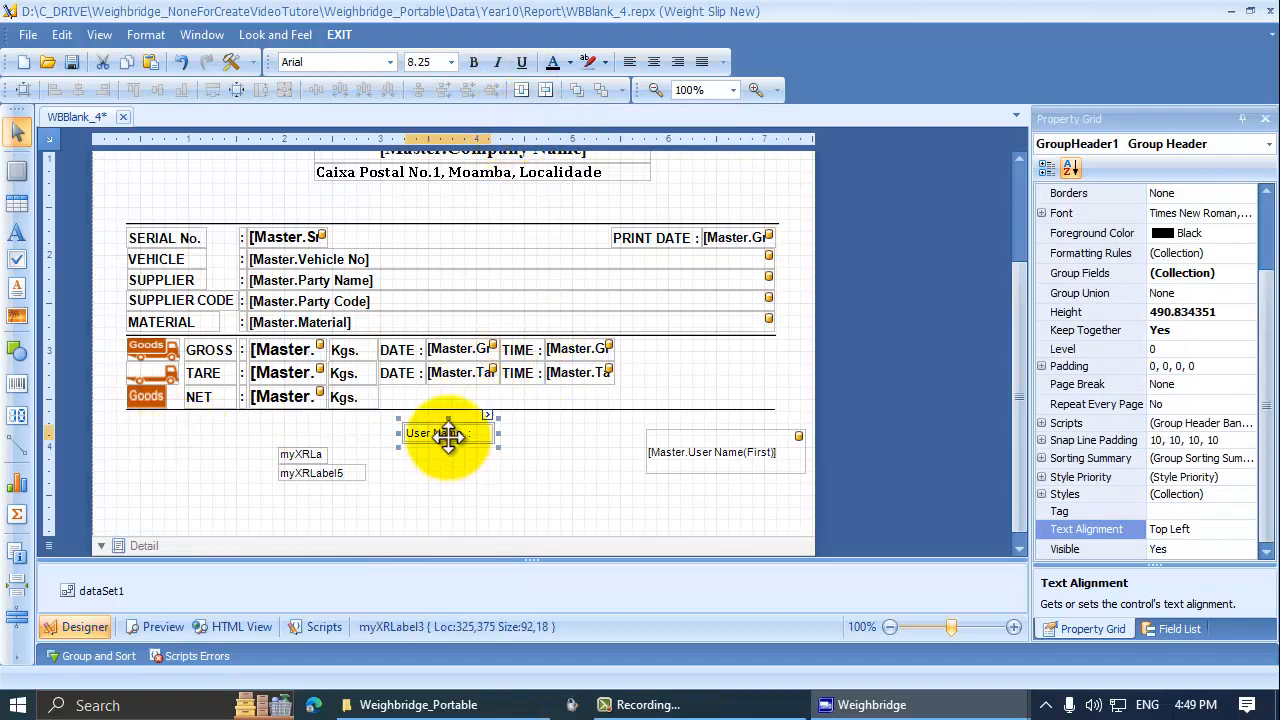
Center the User Name label vertically in the header section and move it down to about 325, 398
click(547, 92)
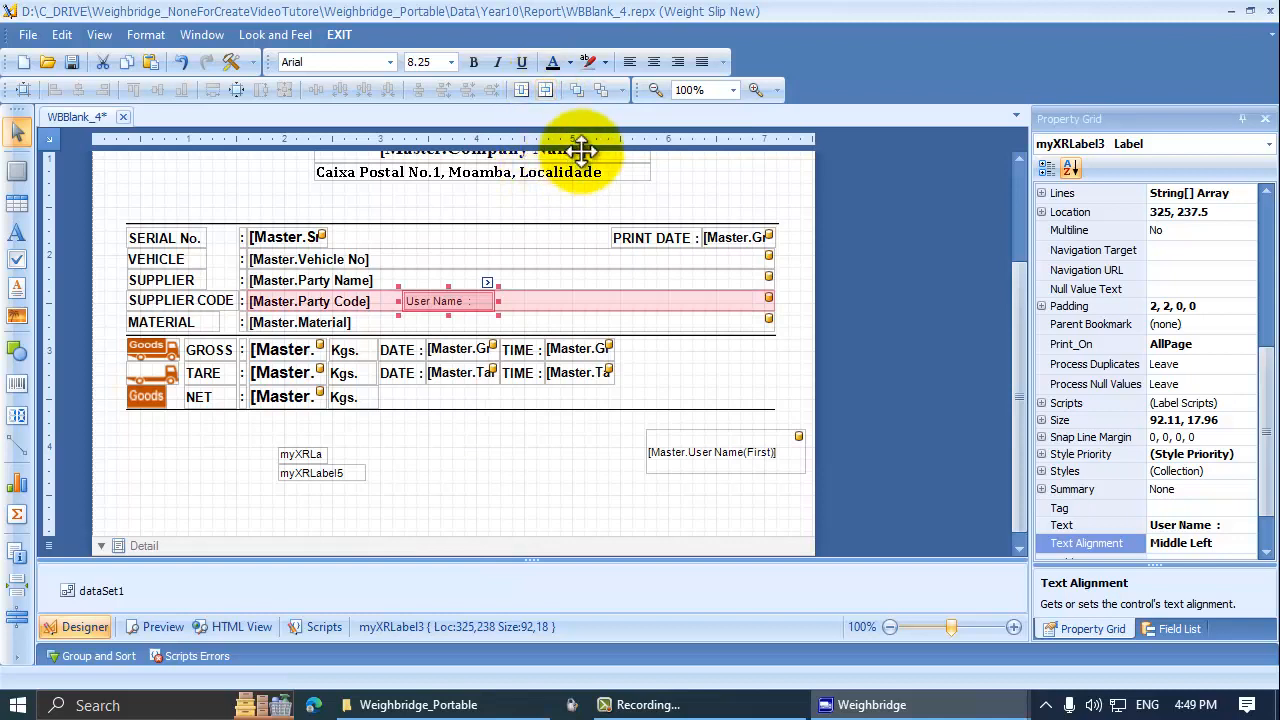
key(Down)
key(Down)
key(Down)
key(Down)
key(Down)
key(Down)
key(Down)
key(Down)
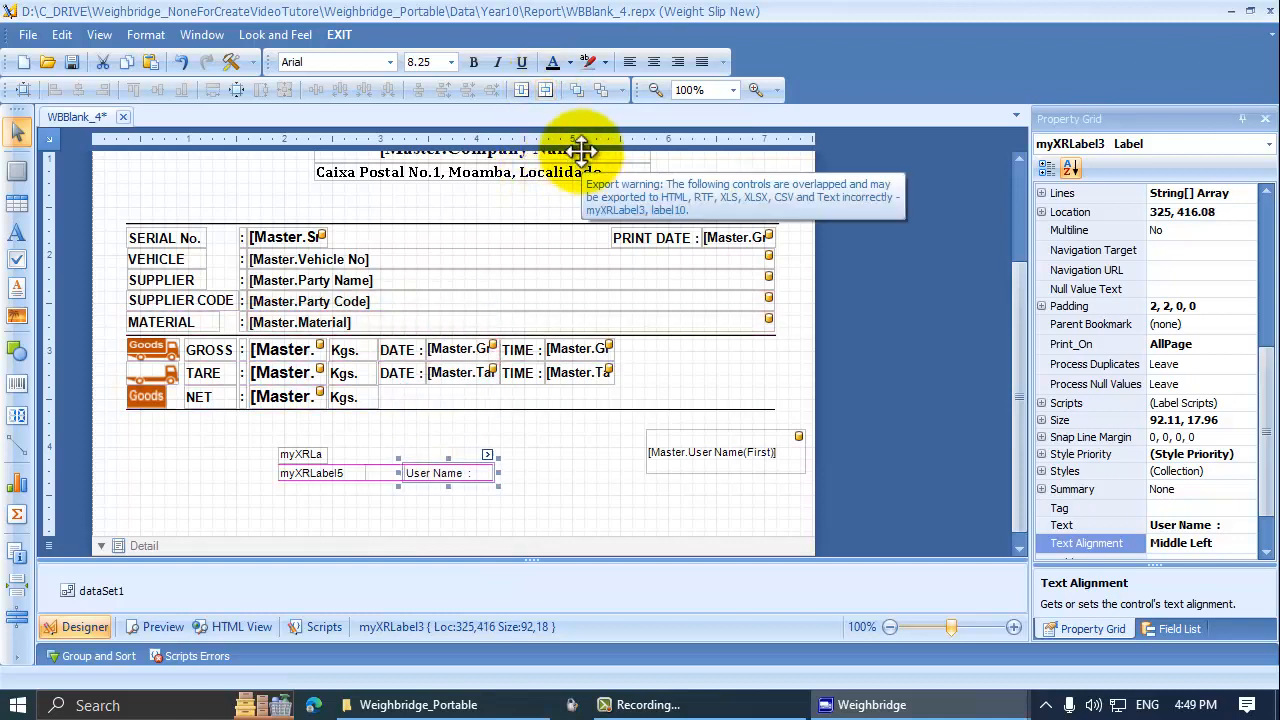
key(Up)
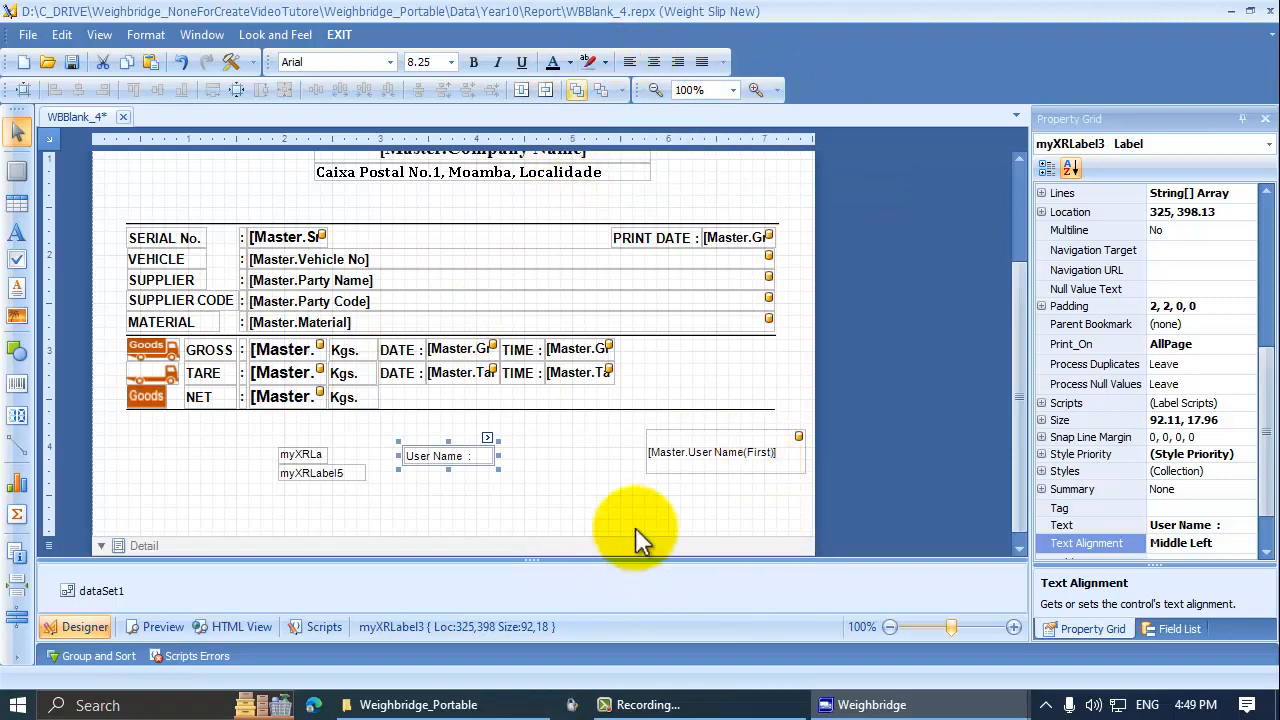
Move the [Master.User Name(First)] label onto the User Name label at about 347, 388 and send it to the back
click(651, 472)
drag(705, 442, 486, 454)
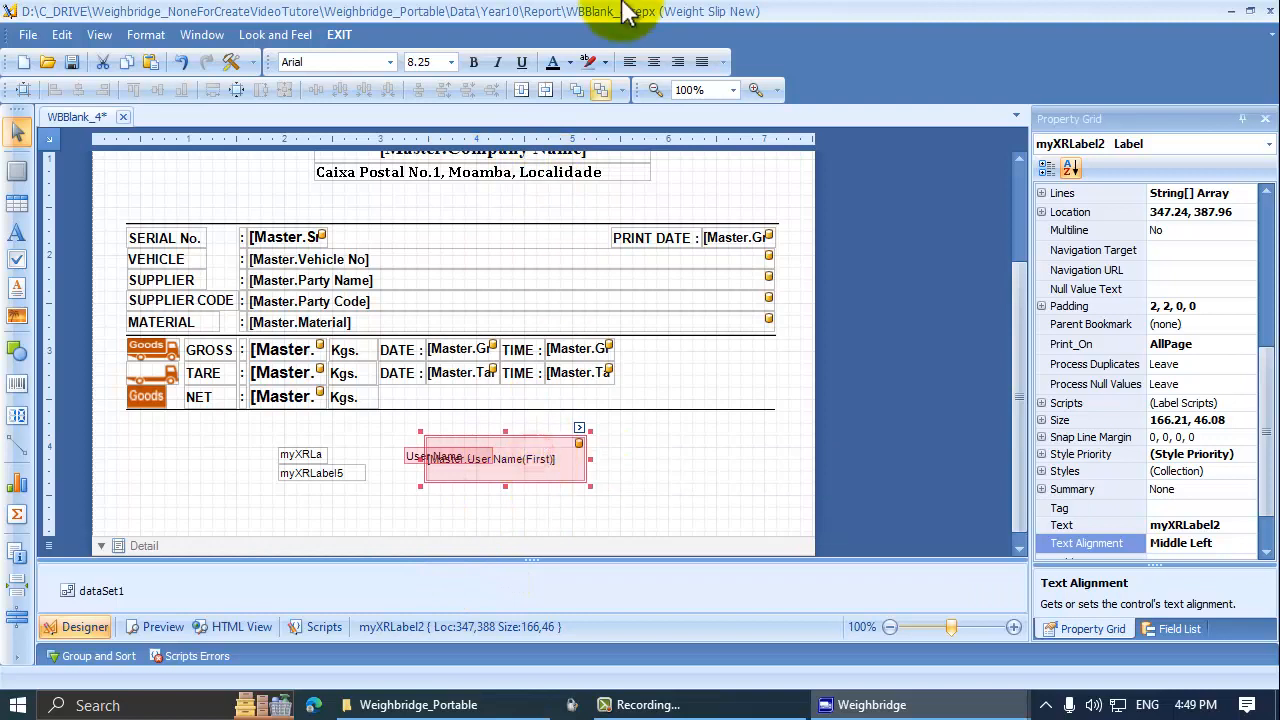
click(603, 94)
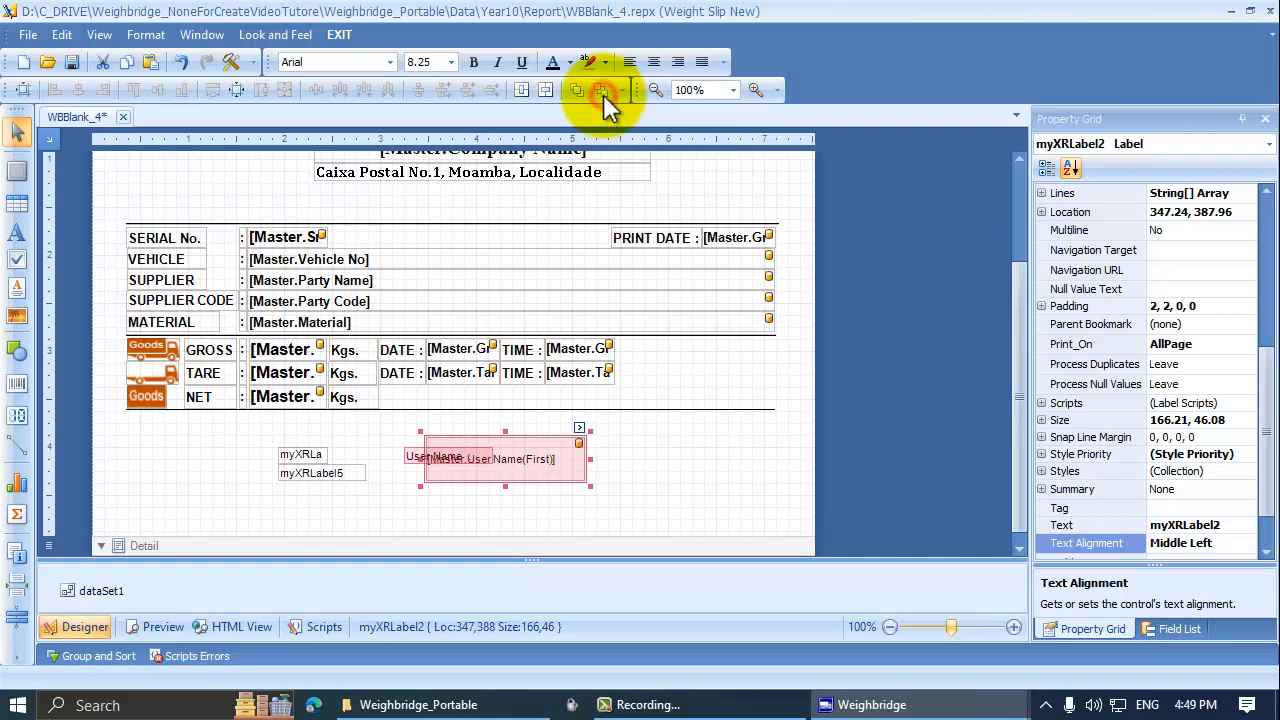
click(605, 85)
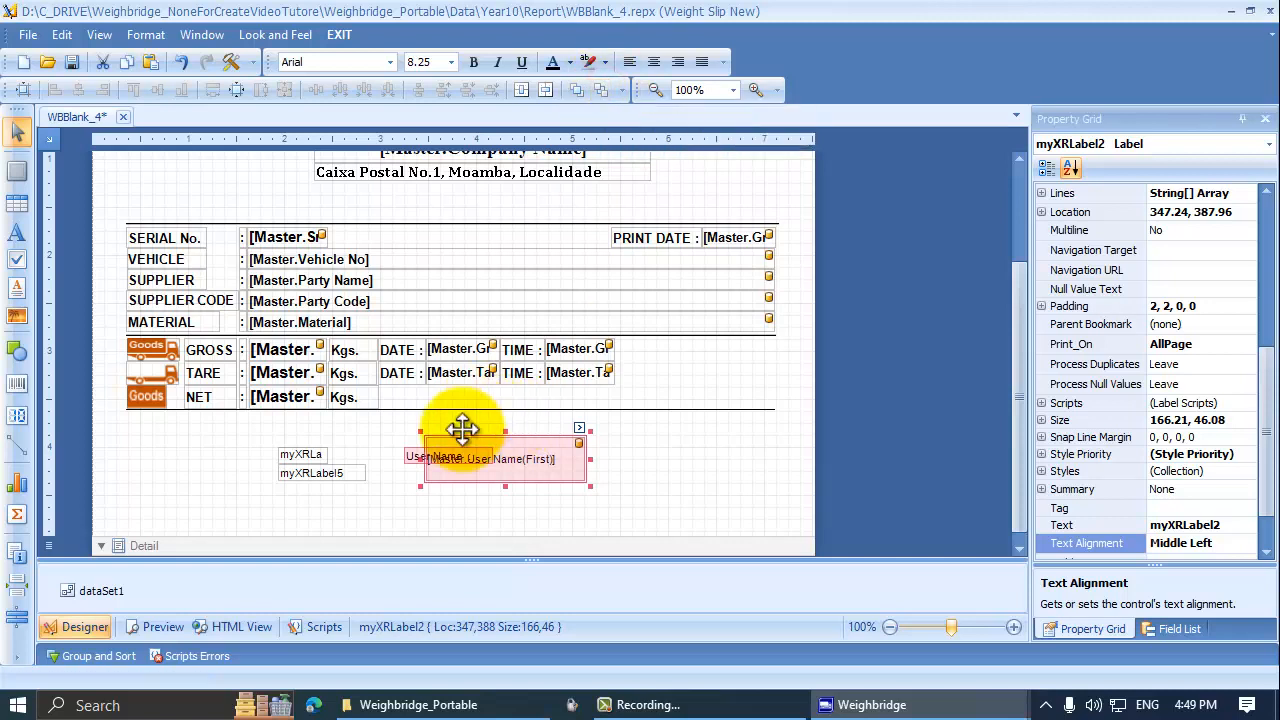
Reposition the User Name label to about 320, 416 so it overlaps the lower part of the [Master.User Name(First)] label
click(411, 454)
drag(425, 455, 422, 490)
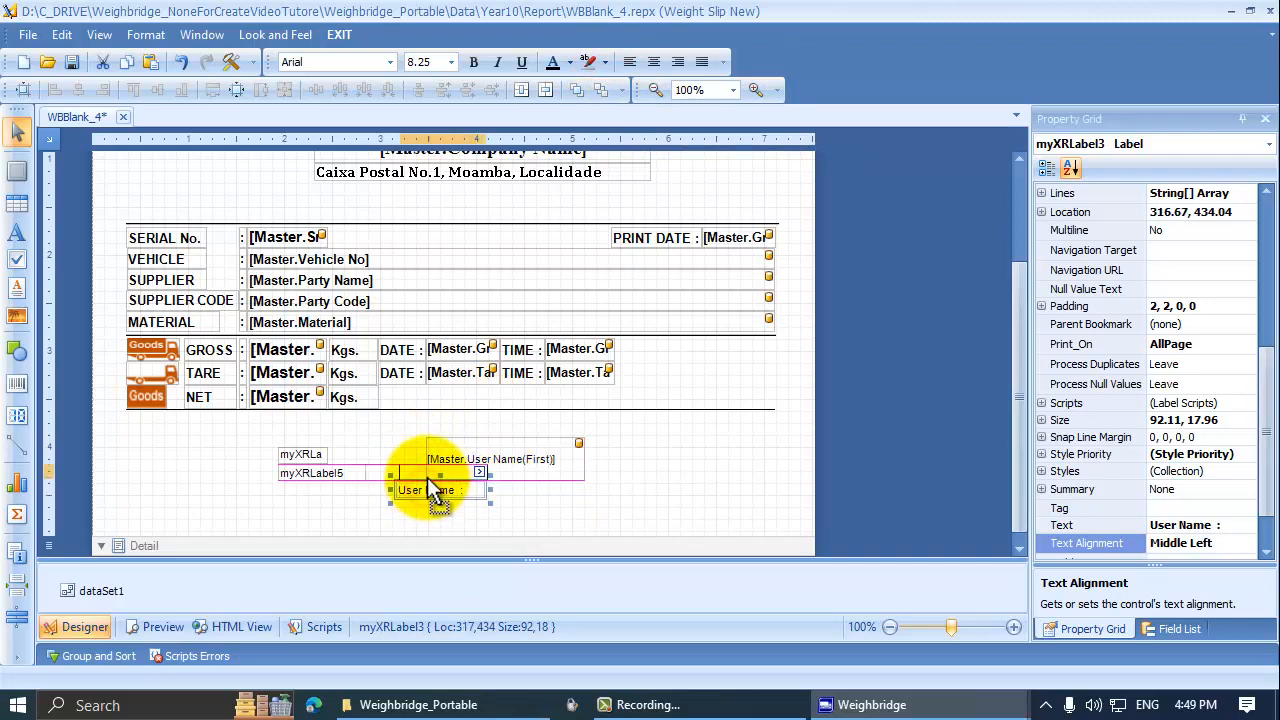
drag(432, 488, 435, 470)
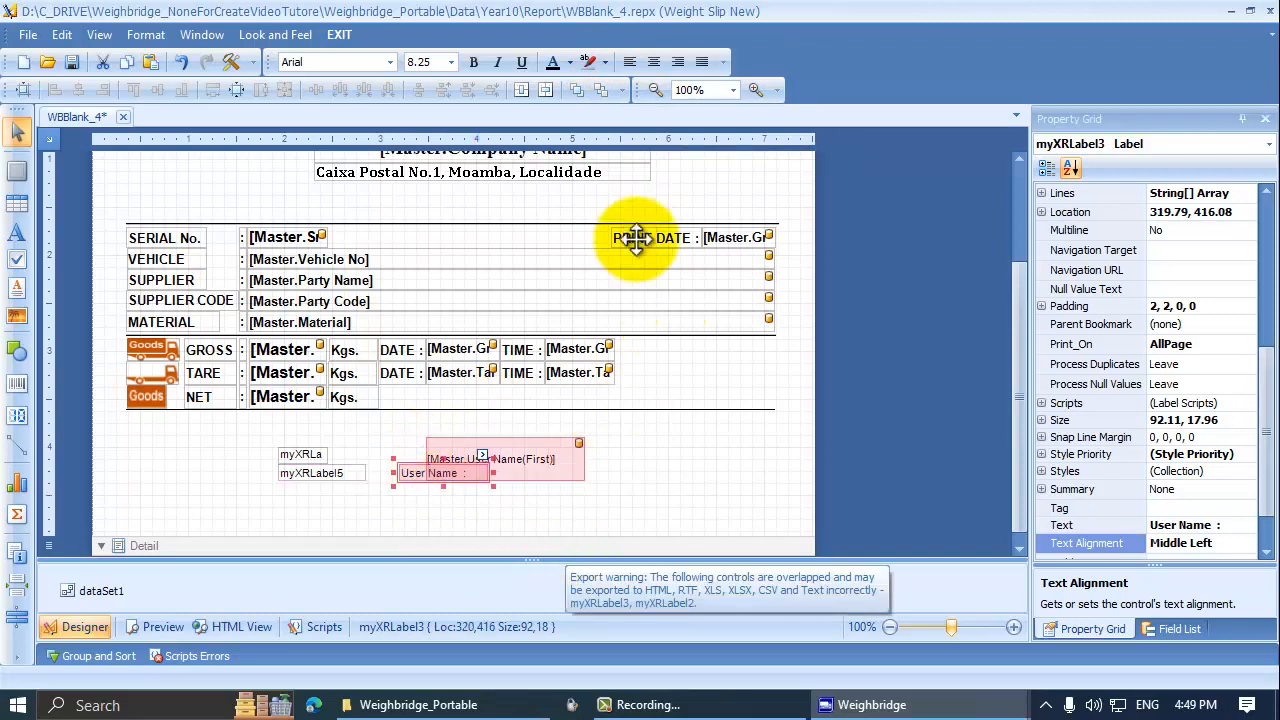
Try bringing the [Master.User Name(First)] label to the front and sending it back, and move it clear to about 425, 388
click(640, 506)
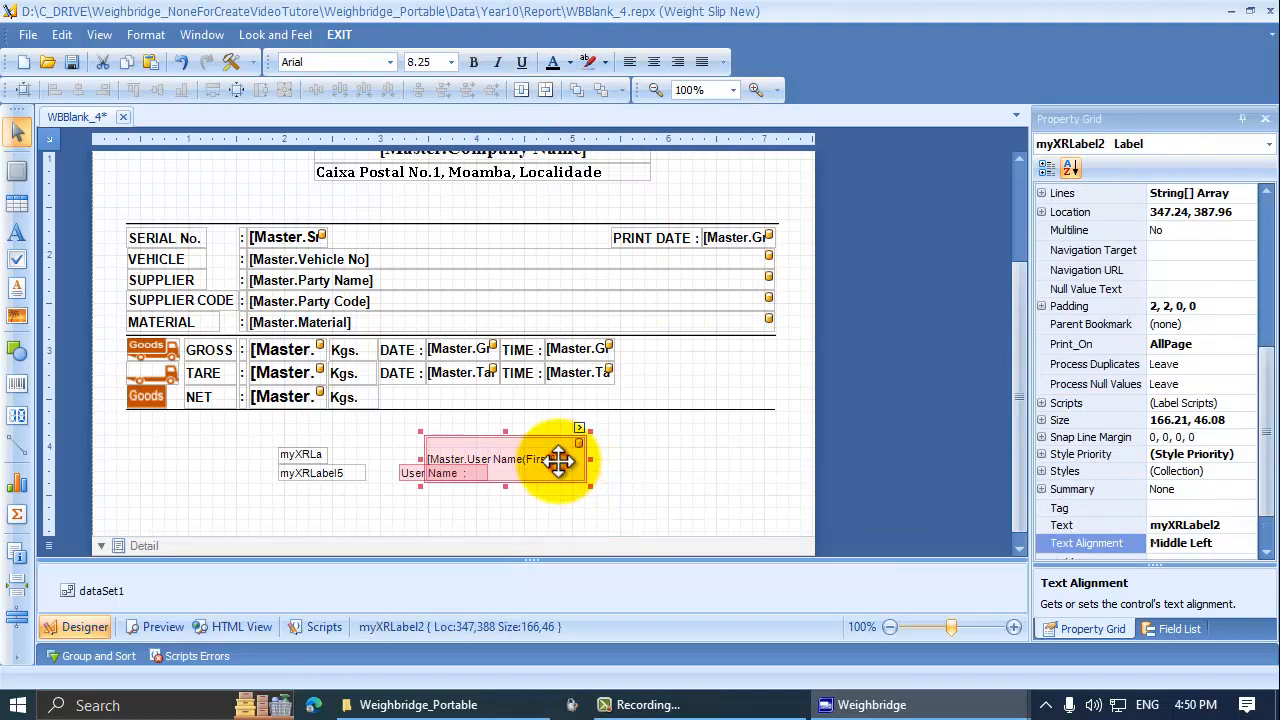
click(577, 92)
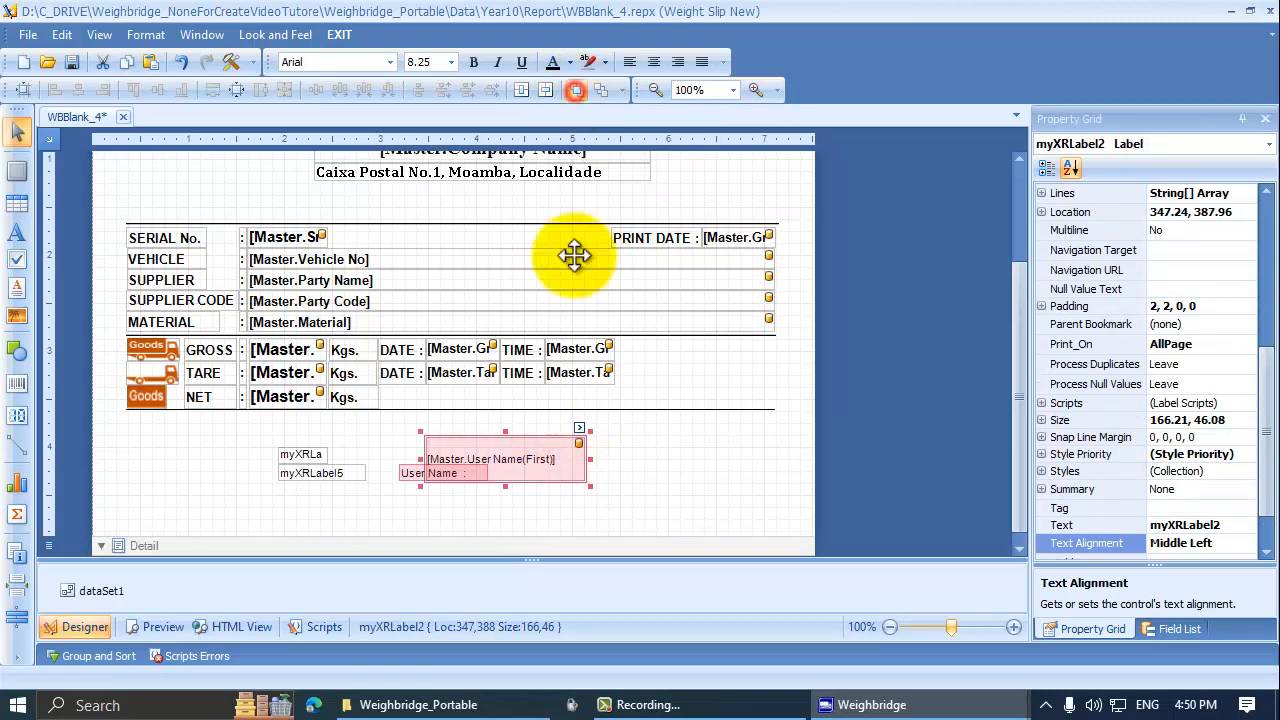
click(600, 92)
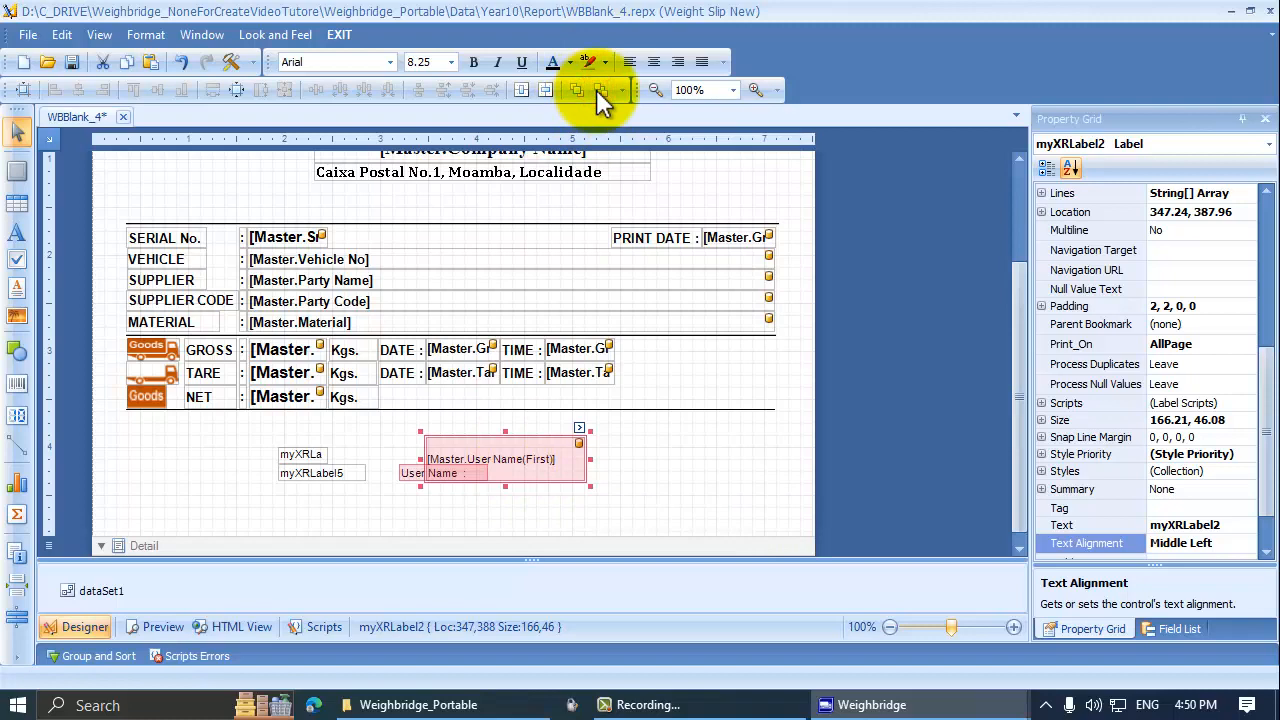
click(651, 479)
click(554, 456)
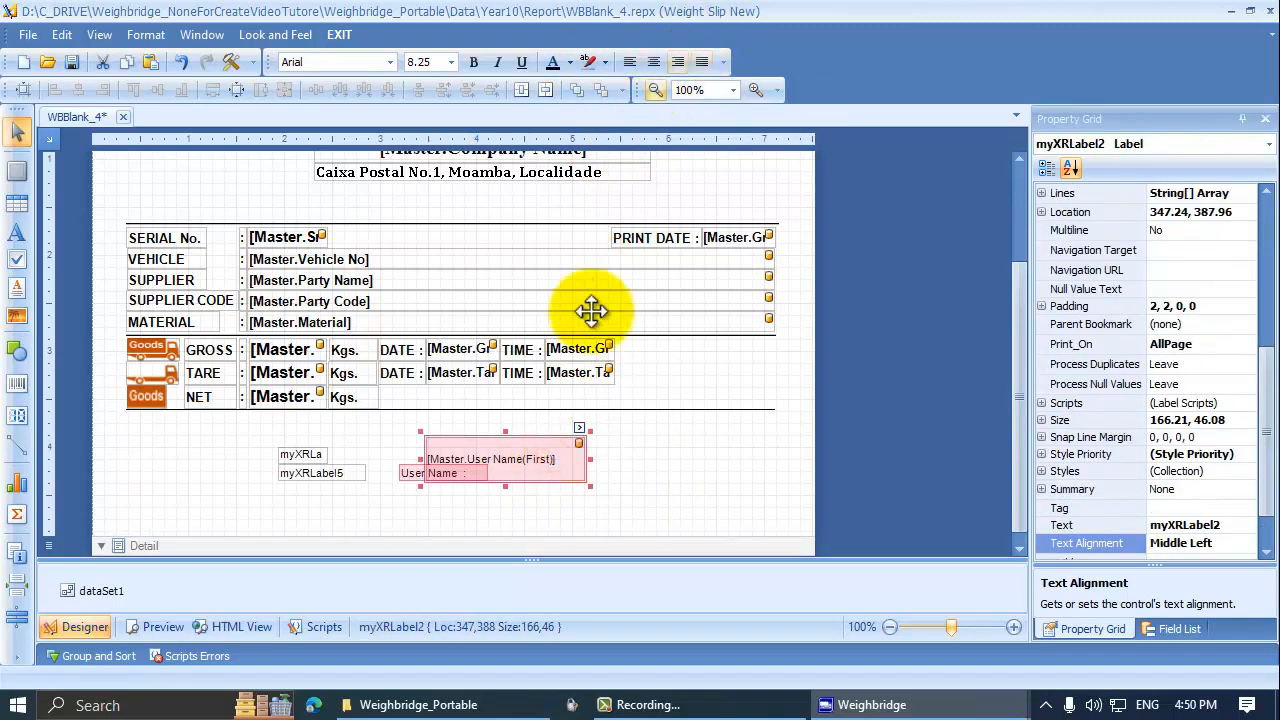
drag(571, 478, 649, 474)
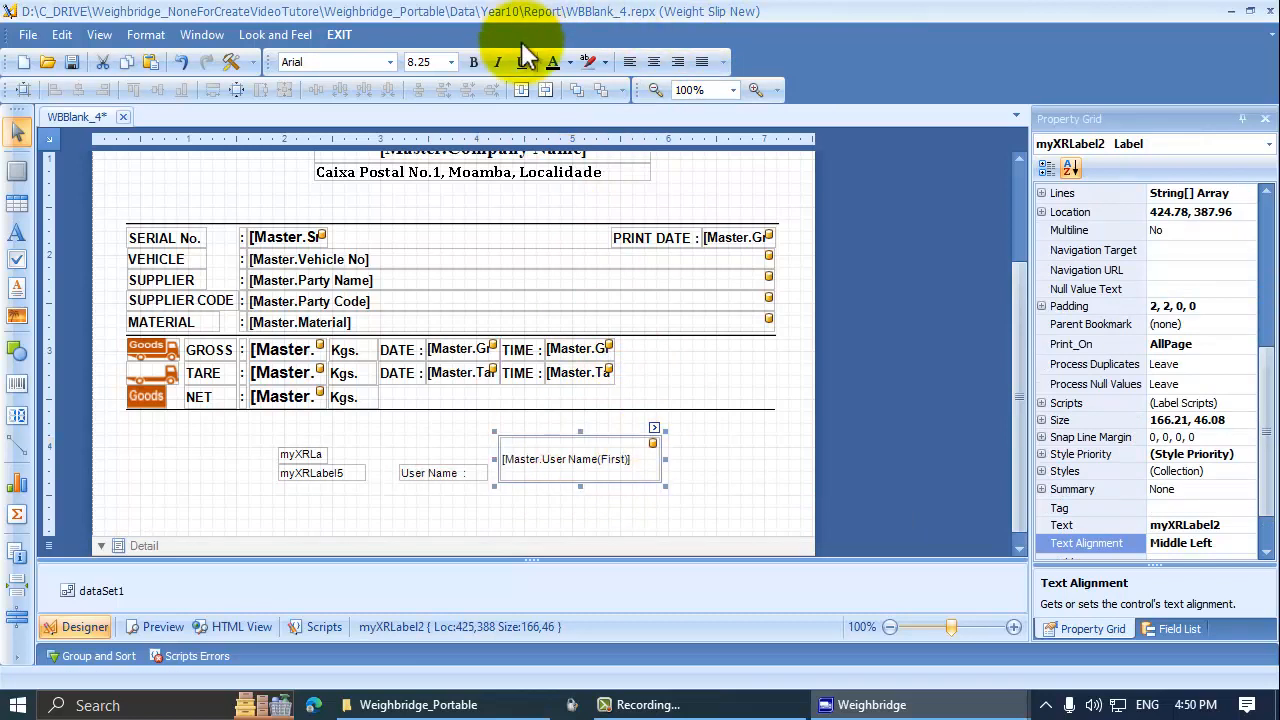
click(569, 63)
click(604, 62)
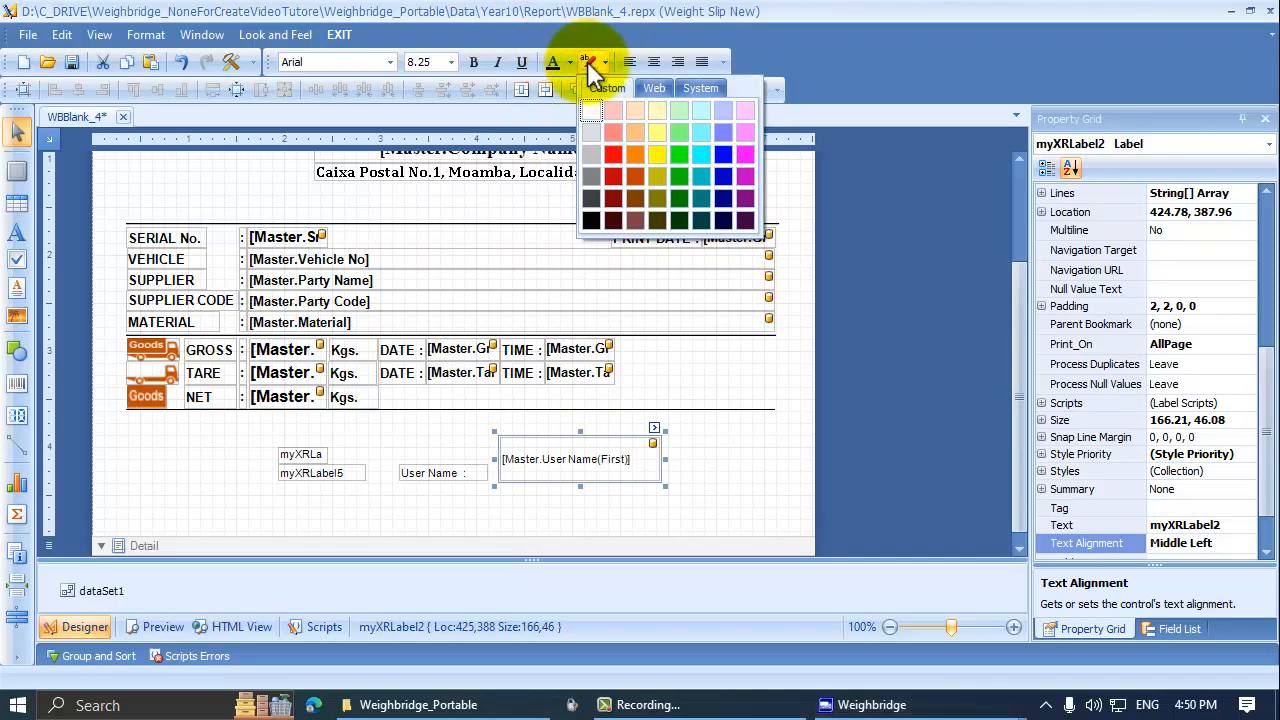
click(590, 513)
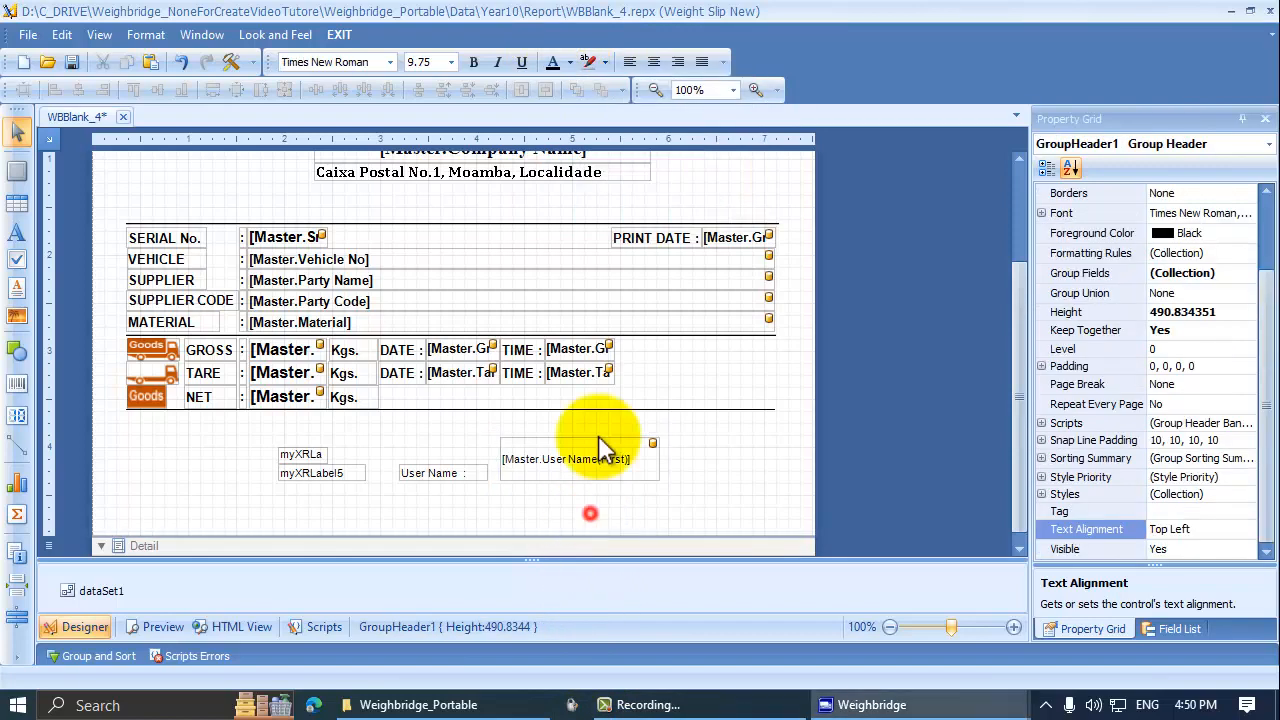
Make the [Master.User Name(First)] label's text bold and red and give the label a green background
click(579, 470)
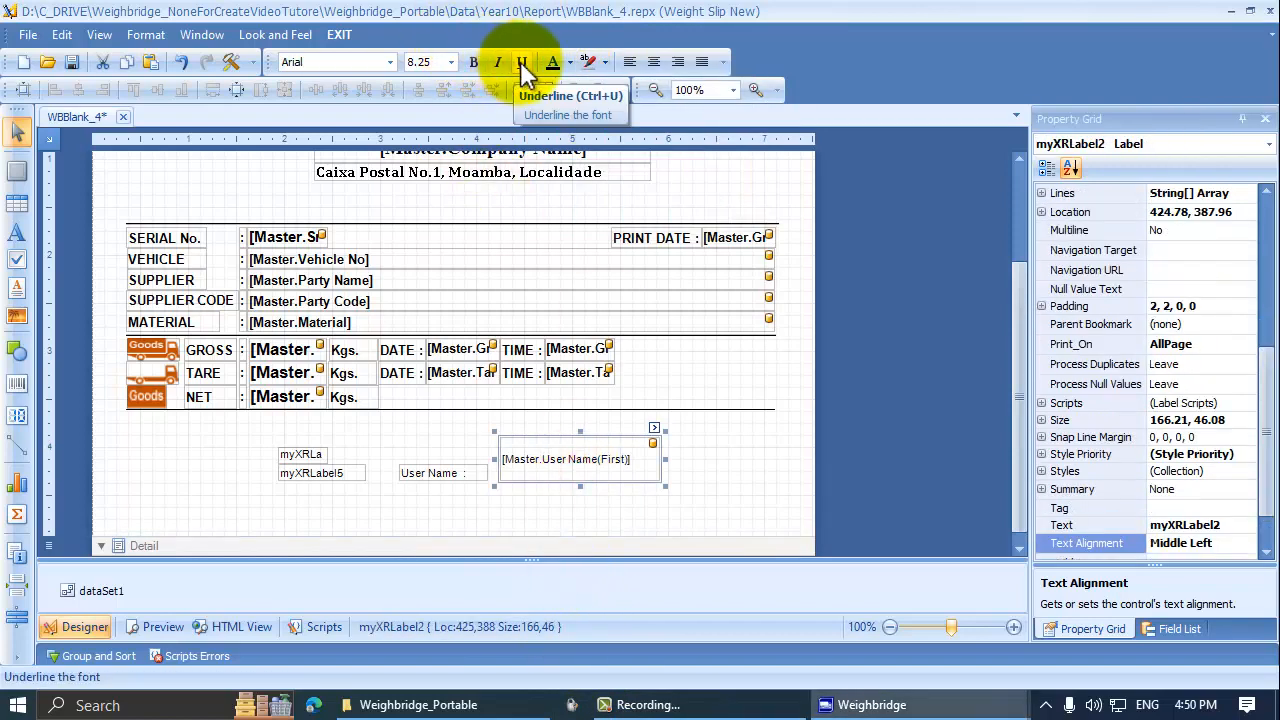
click(473, 62)
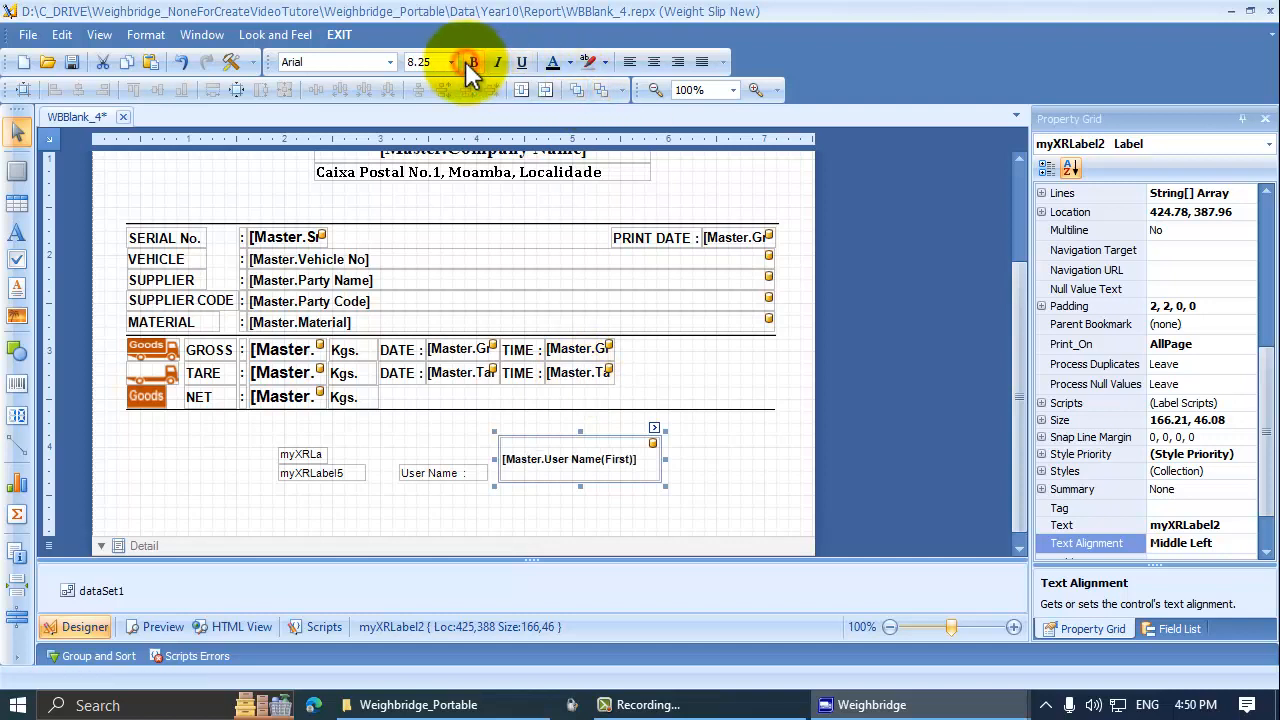
click(569, 62)
click(582, 148)
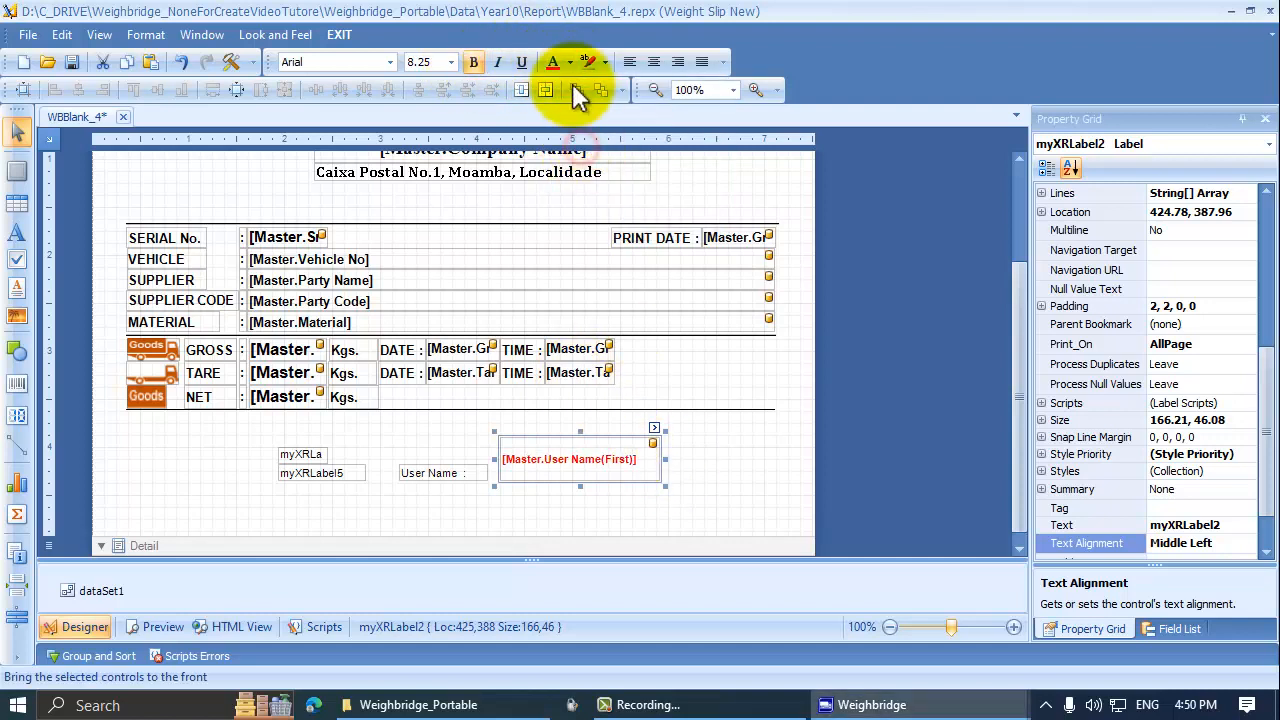
click(605, 62)
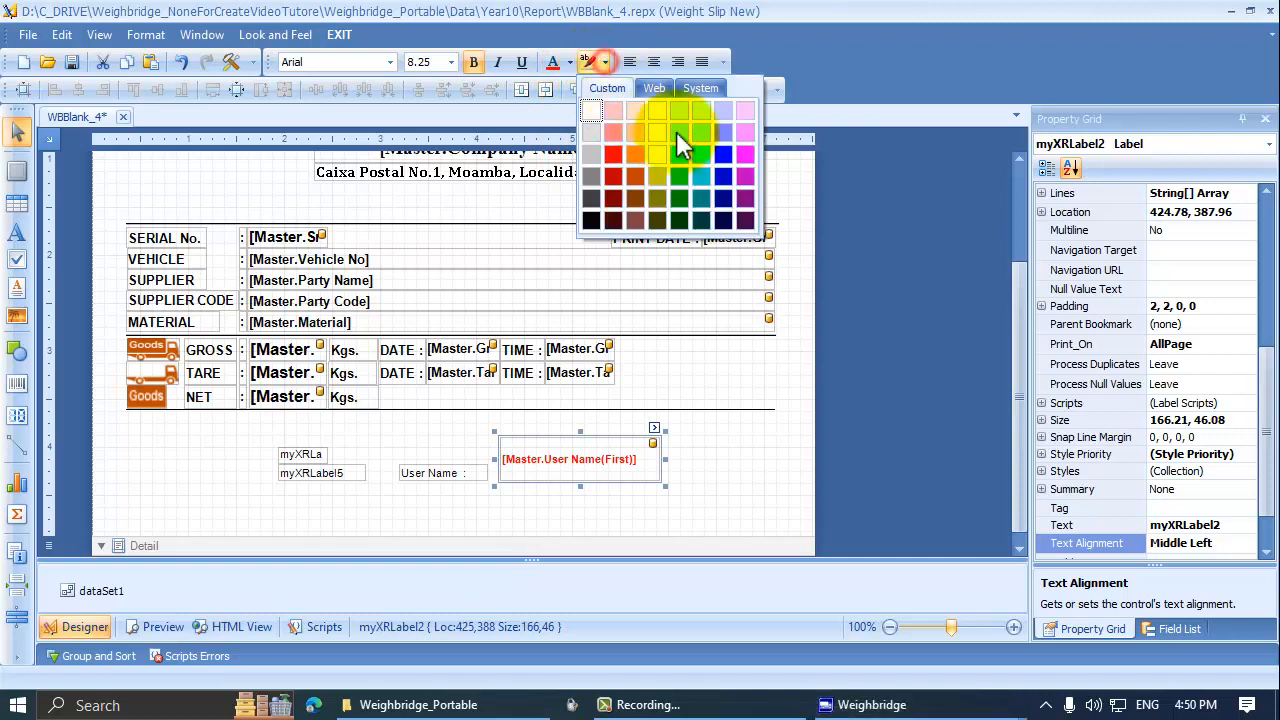
click(684, 160)
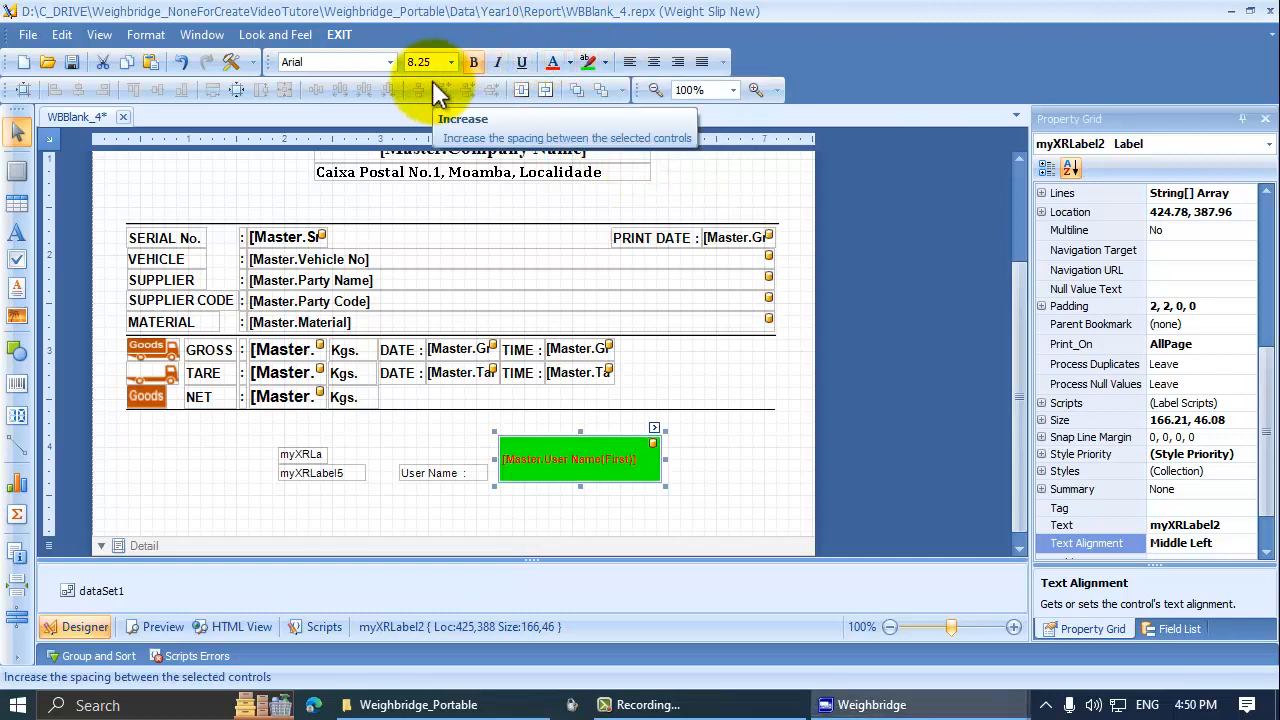
Look through the font list and set the [Master.User Name(First)] label's font size to 16
click(390, 62)
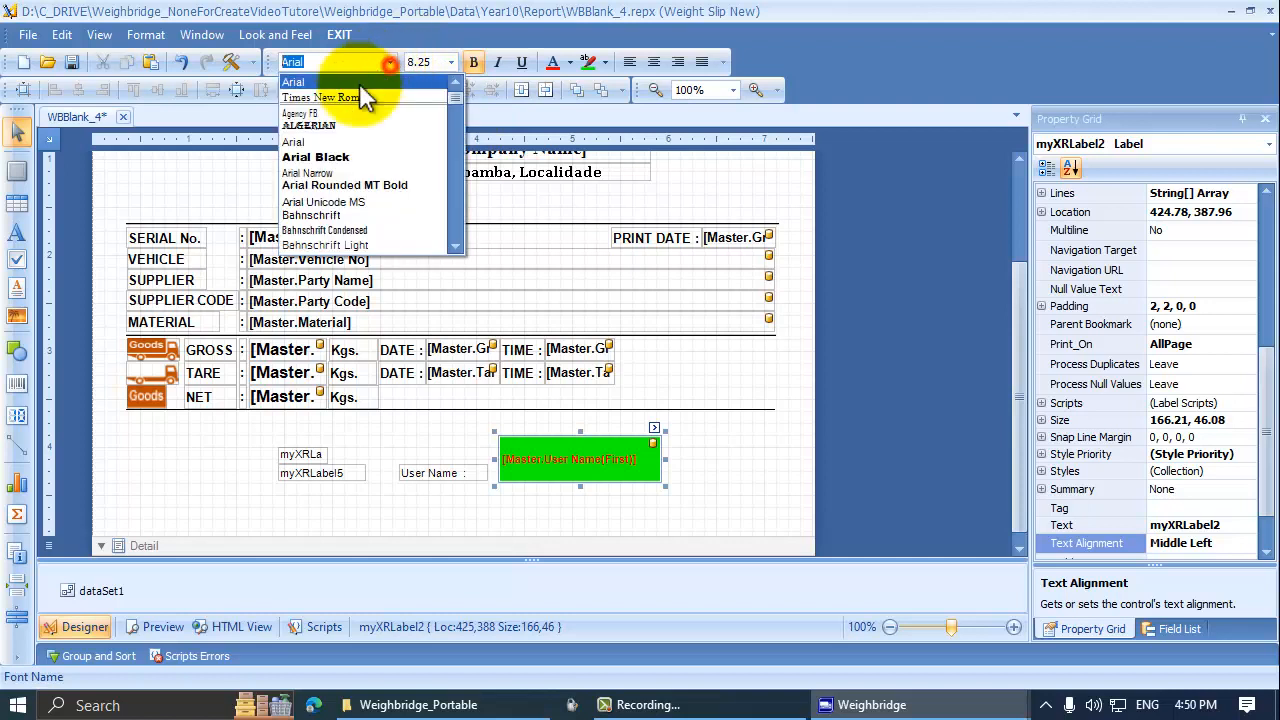
click(455, 58)
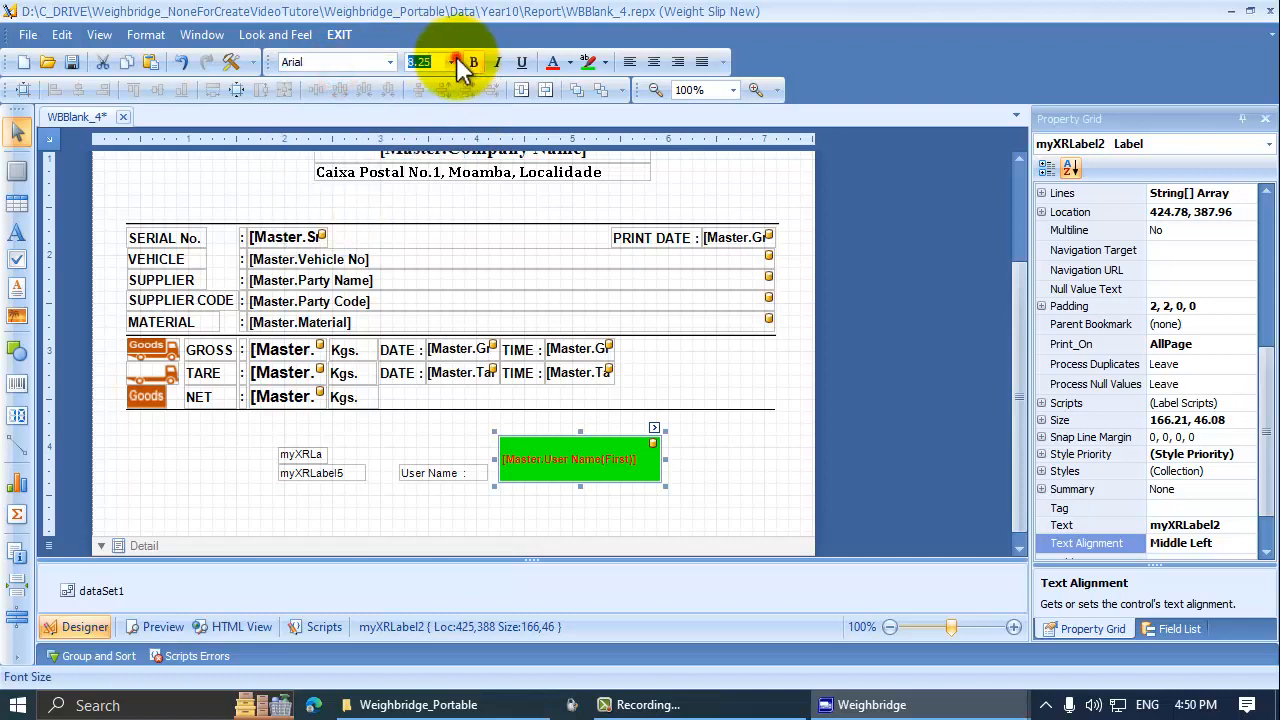
click(451, 62)
click(420, 172)
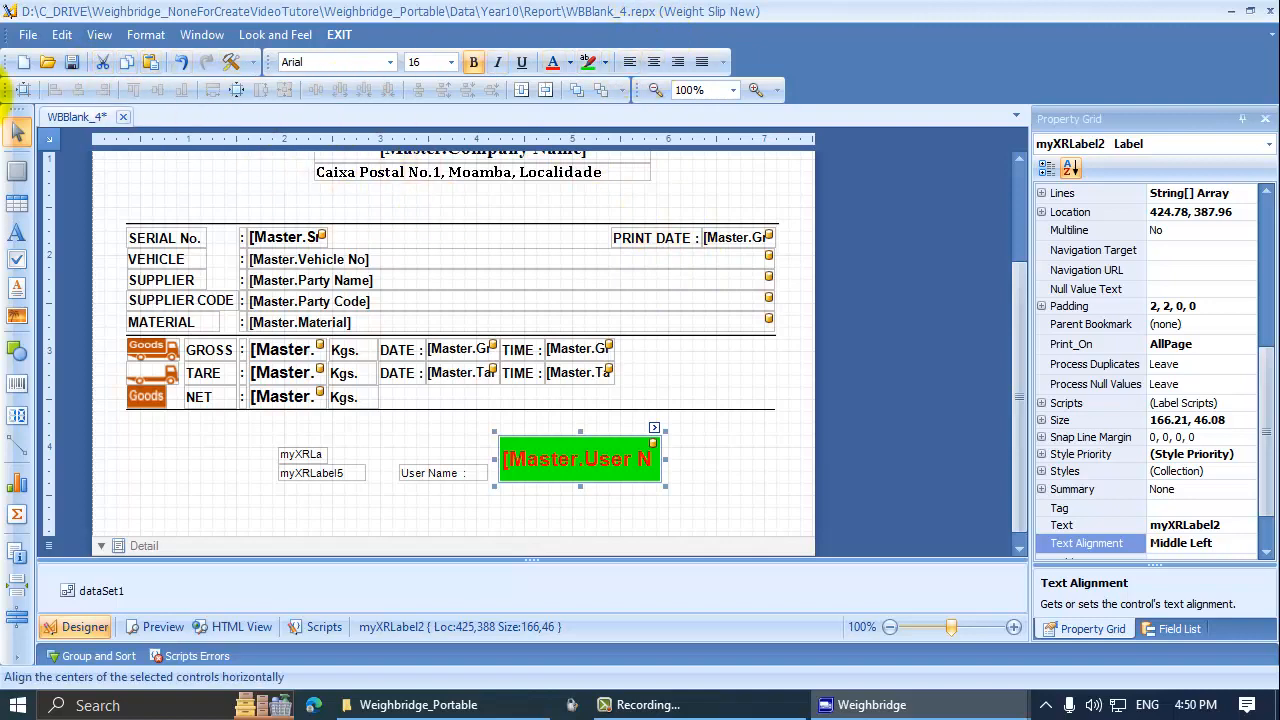
click(697, 512)
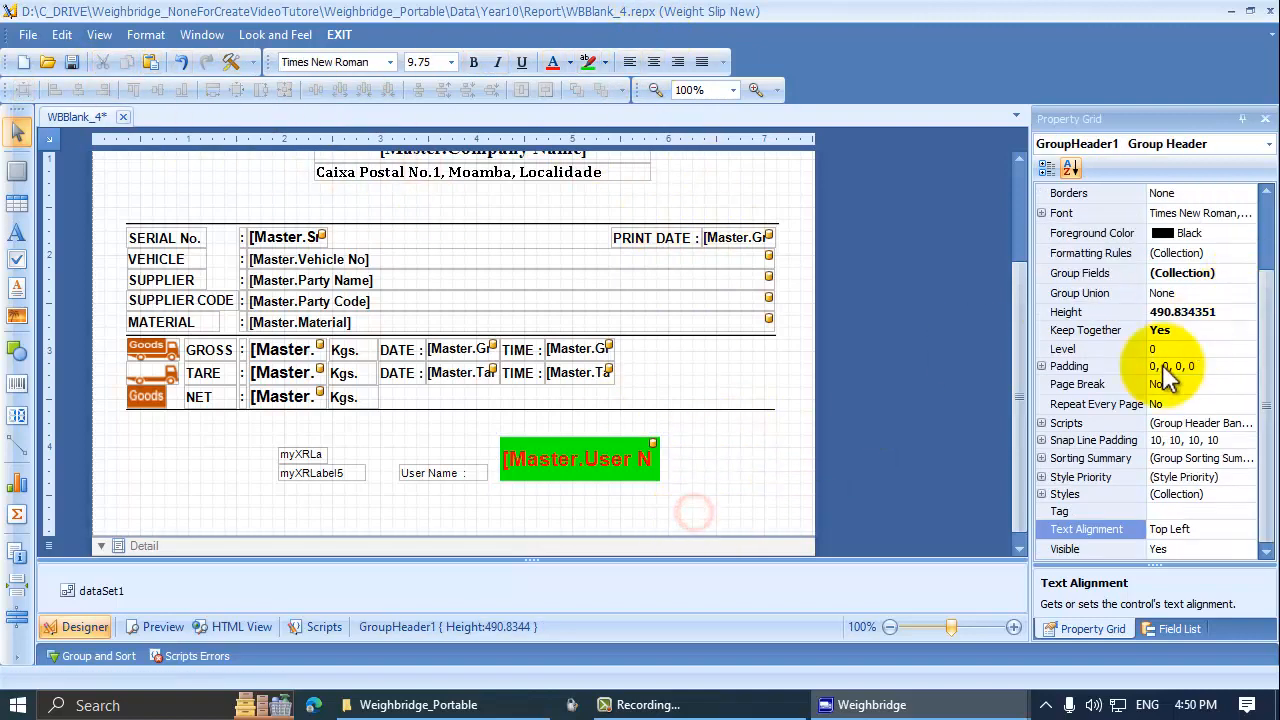
Delete the green [Master.User Name(First)] label from the header section
scroll(1100, 470, up, 3)
scroll(506, 380, up, 3)
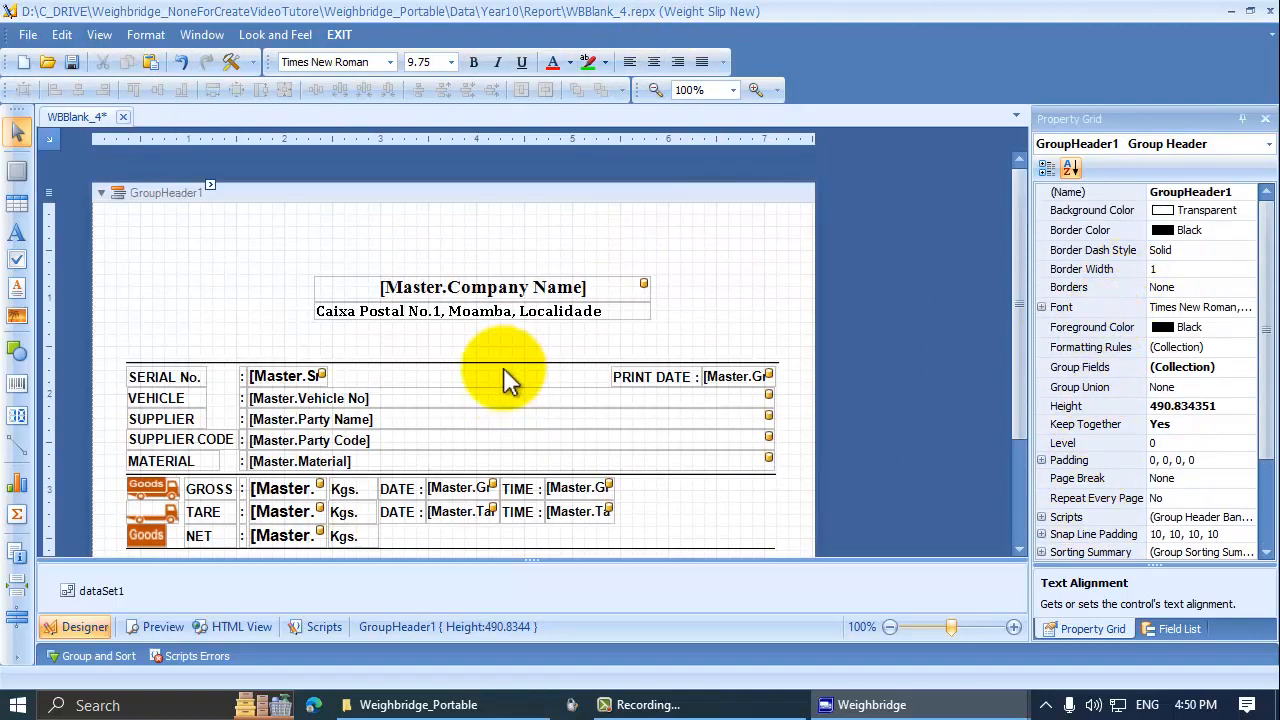
scroll(645, 430, down, 3)
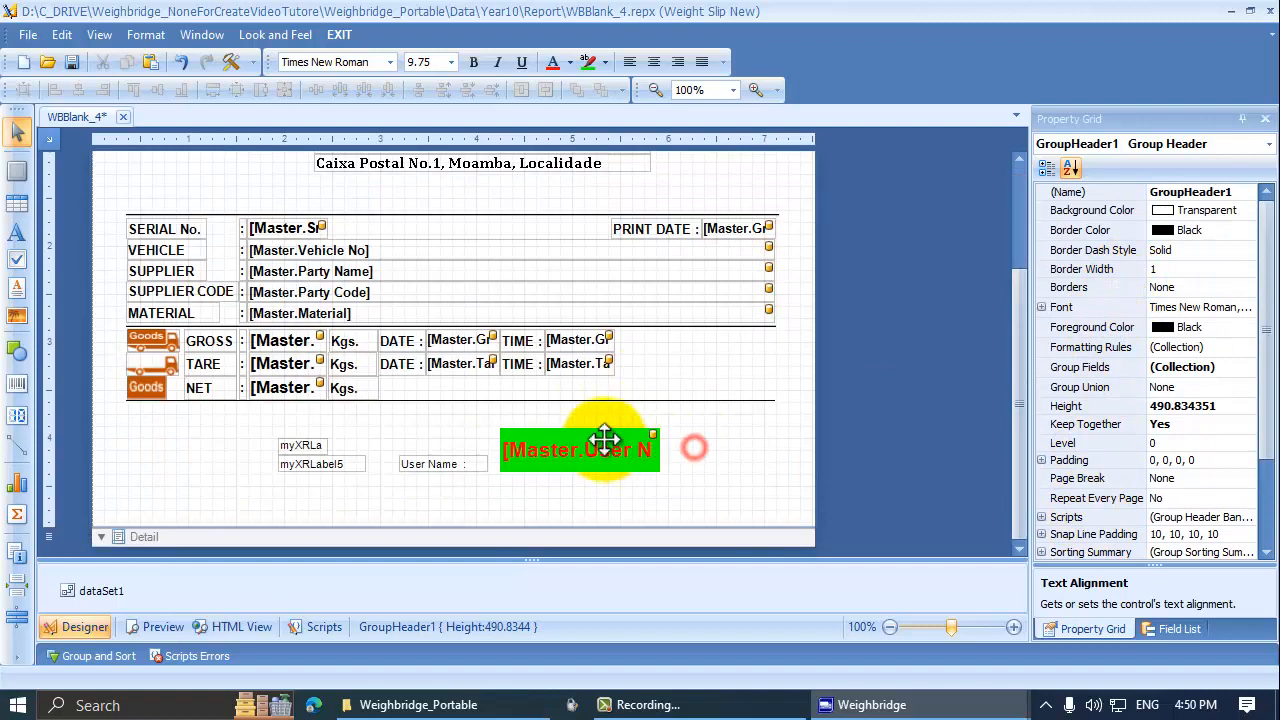
click(605, 440)
key(Delete)
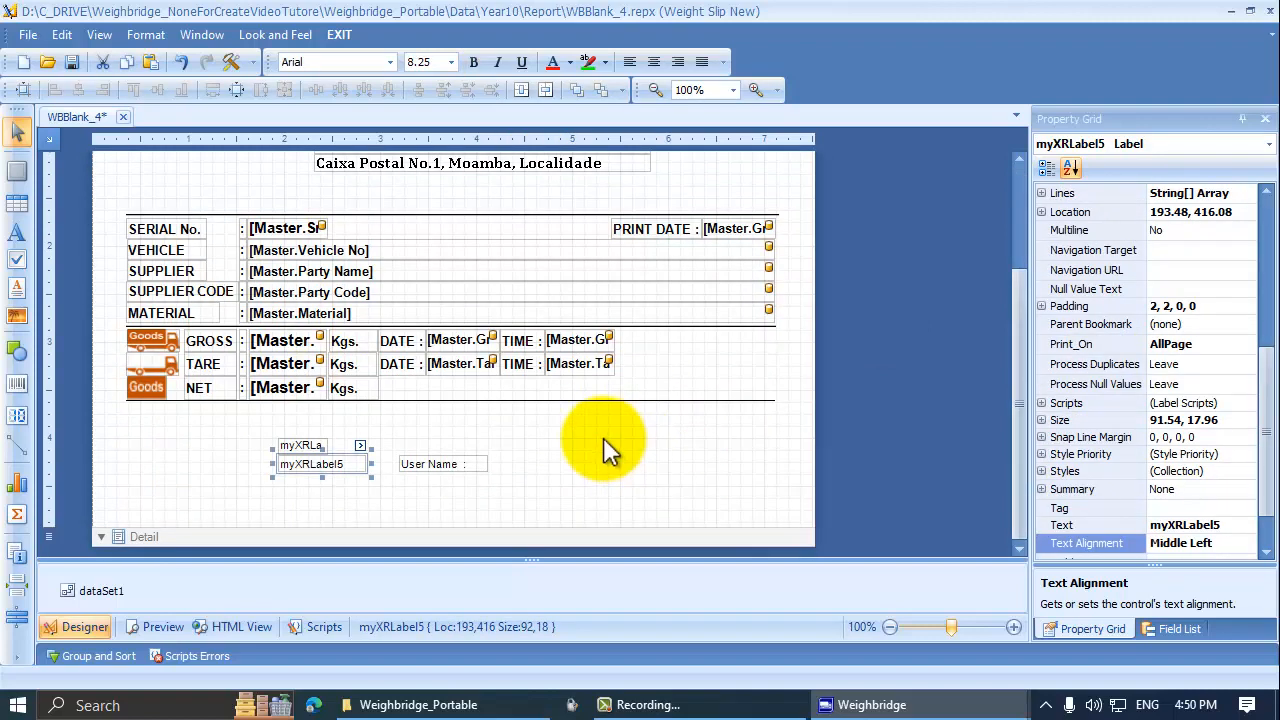
click(604, 435)
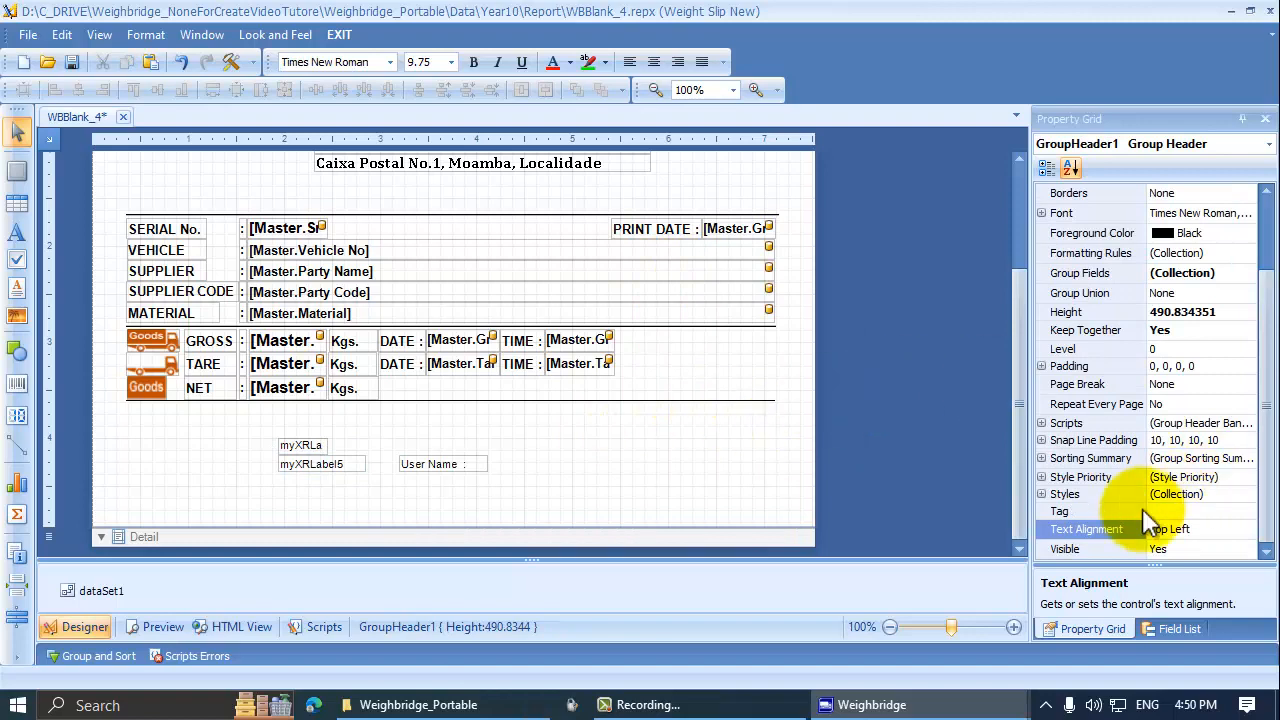
Show the report's field list and delete the remaining User Name, myXRLabel4 and myXRLabel5 labels together
click(1160, 633)
scroll(1170, 430, down, 3)
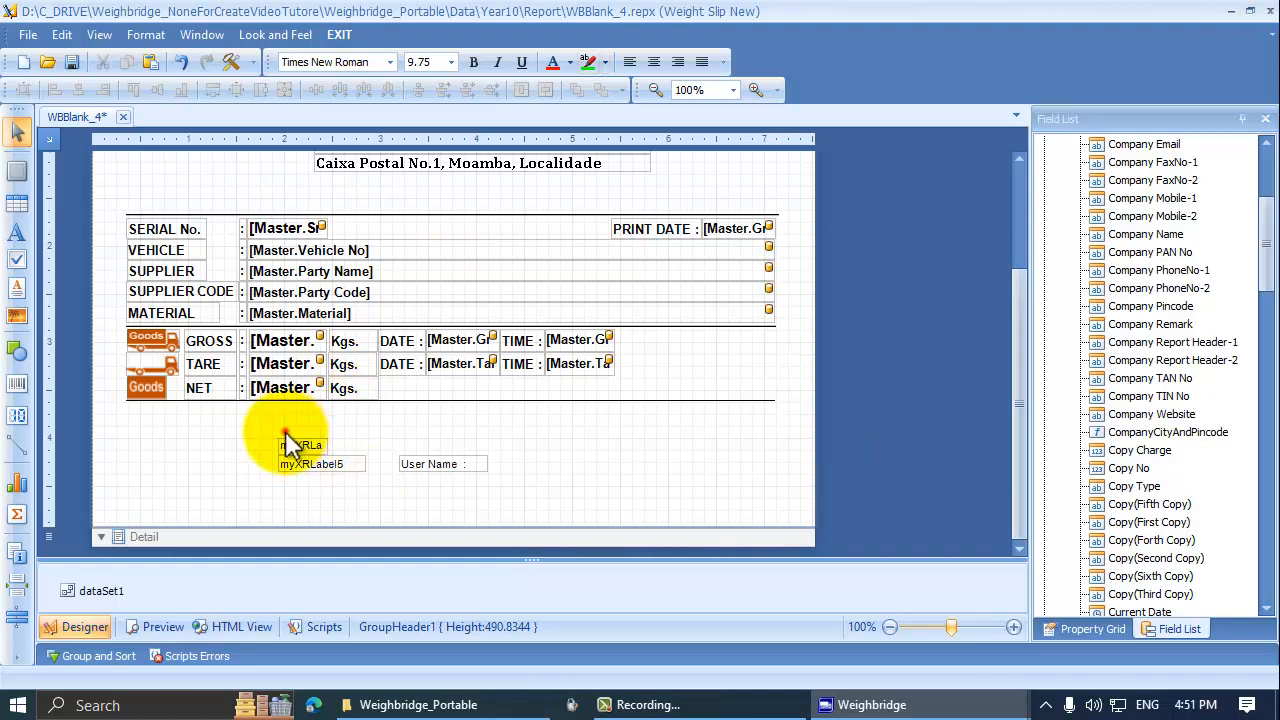
drag(284, 428, 470, 512)
key(Delete)
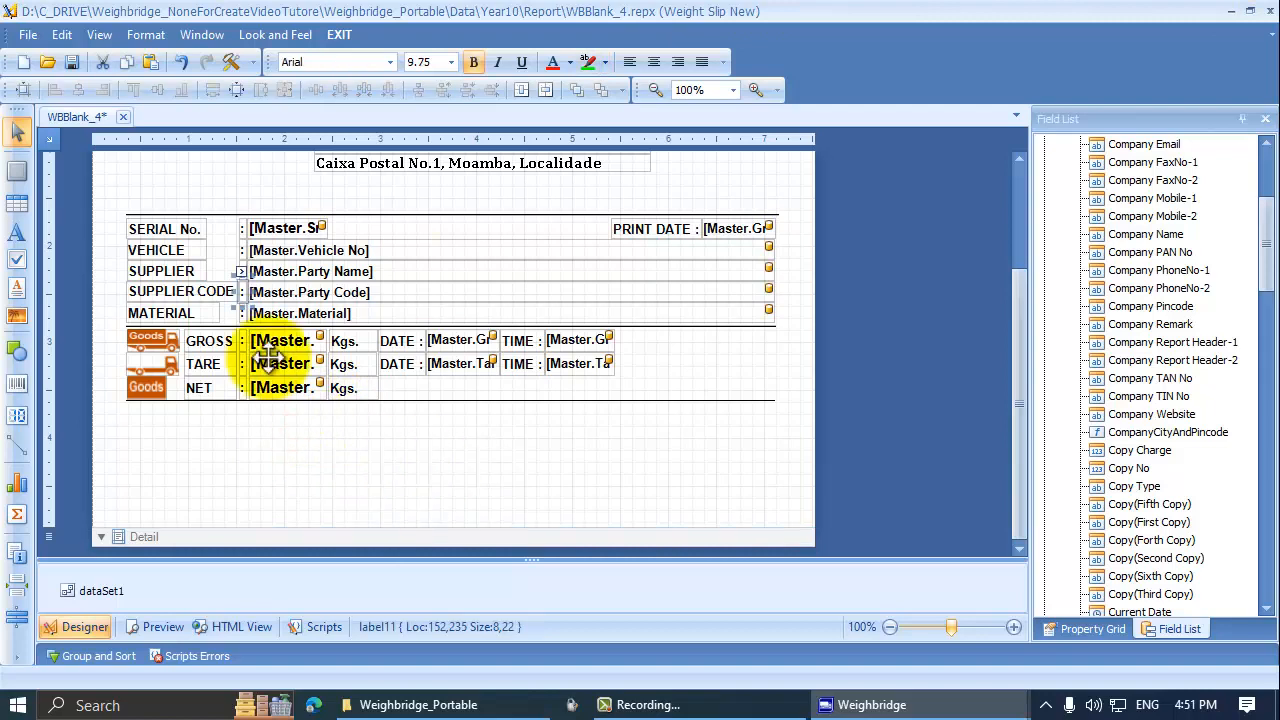
Select the gross weight field, preview the weighbridge slip and return to the design view
click(240, 284)
click(298, 342)
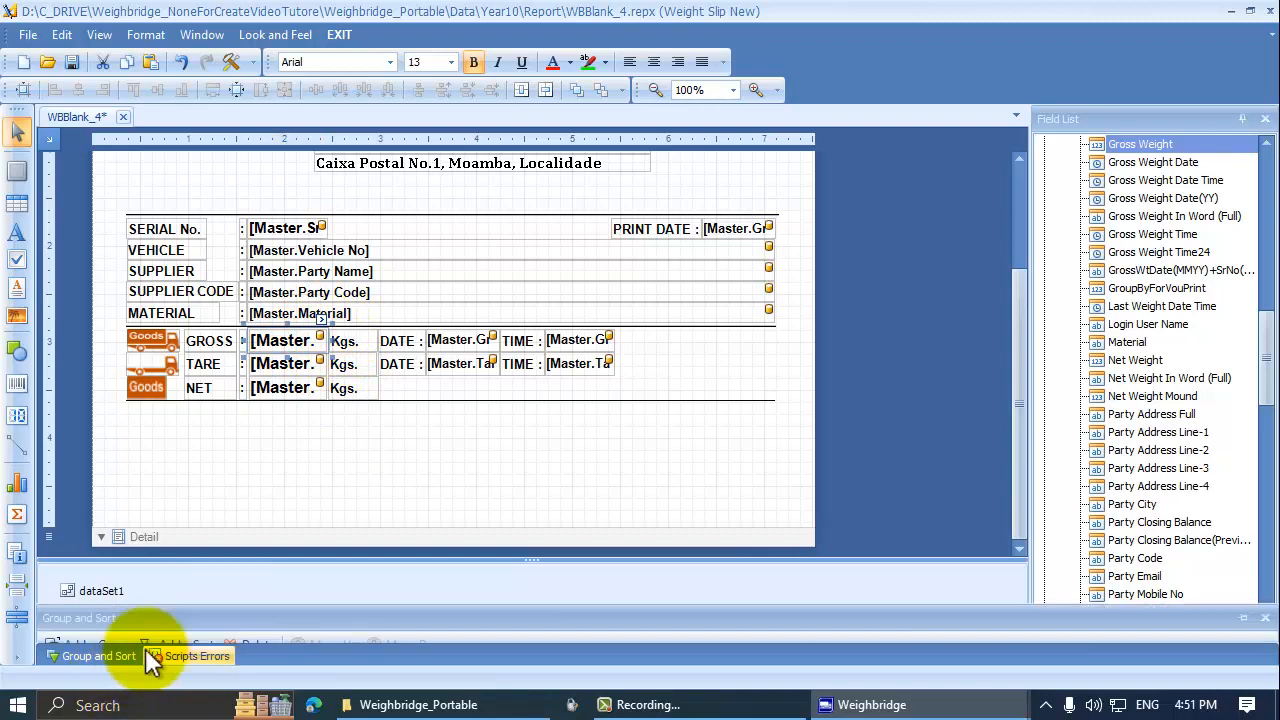
click(152, 628)
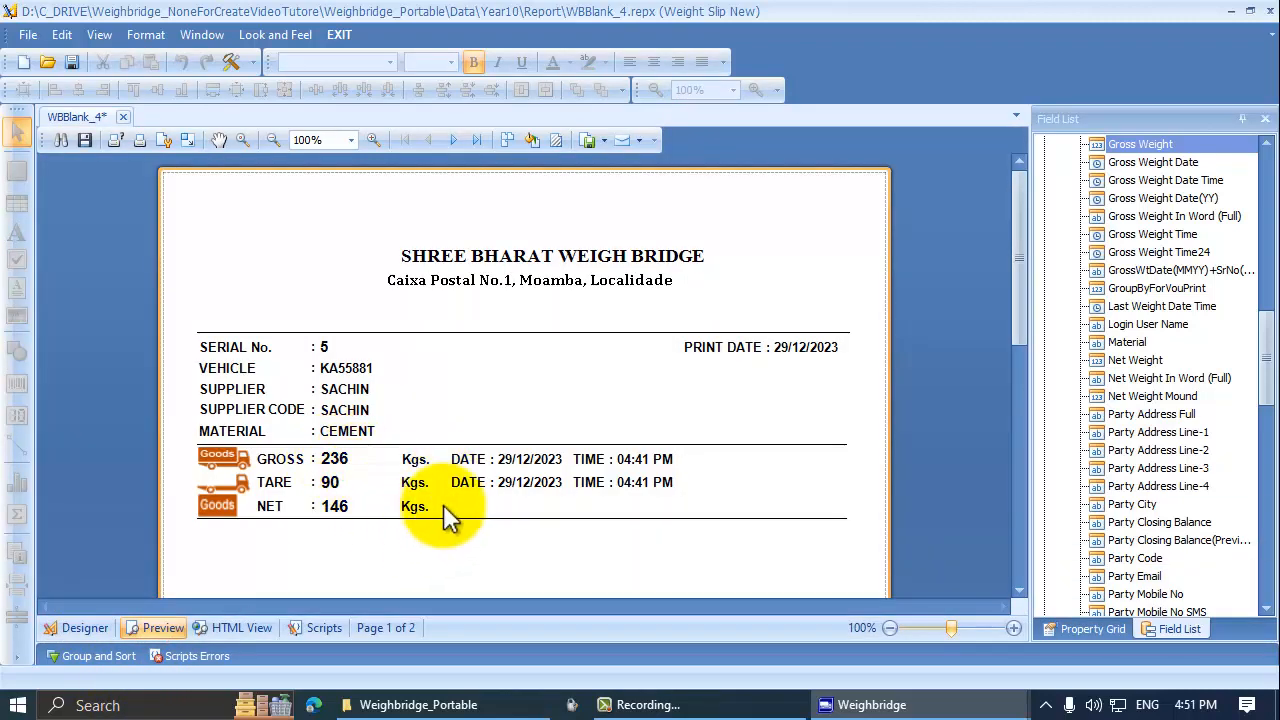
click(89, 627)
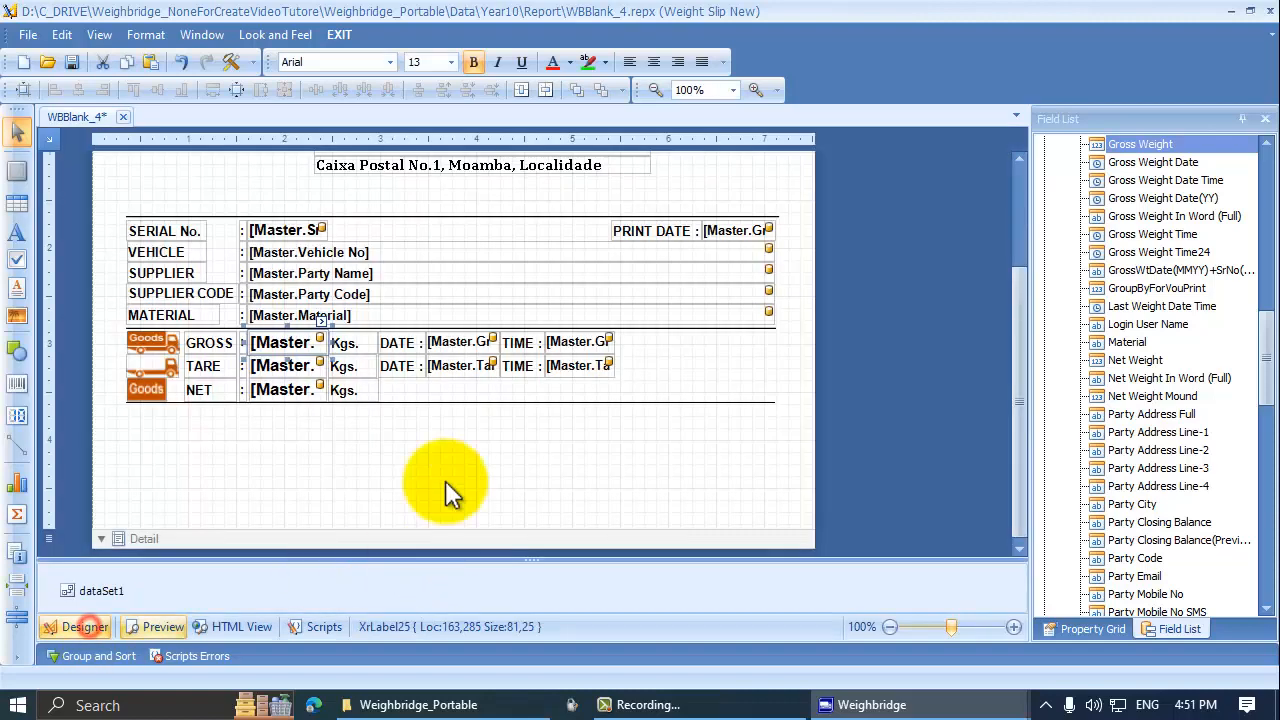
Select the date field in the GROSS row to locate it in the field list
click(443, 430)
click(467, 334)
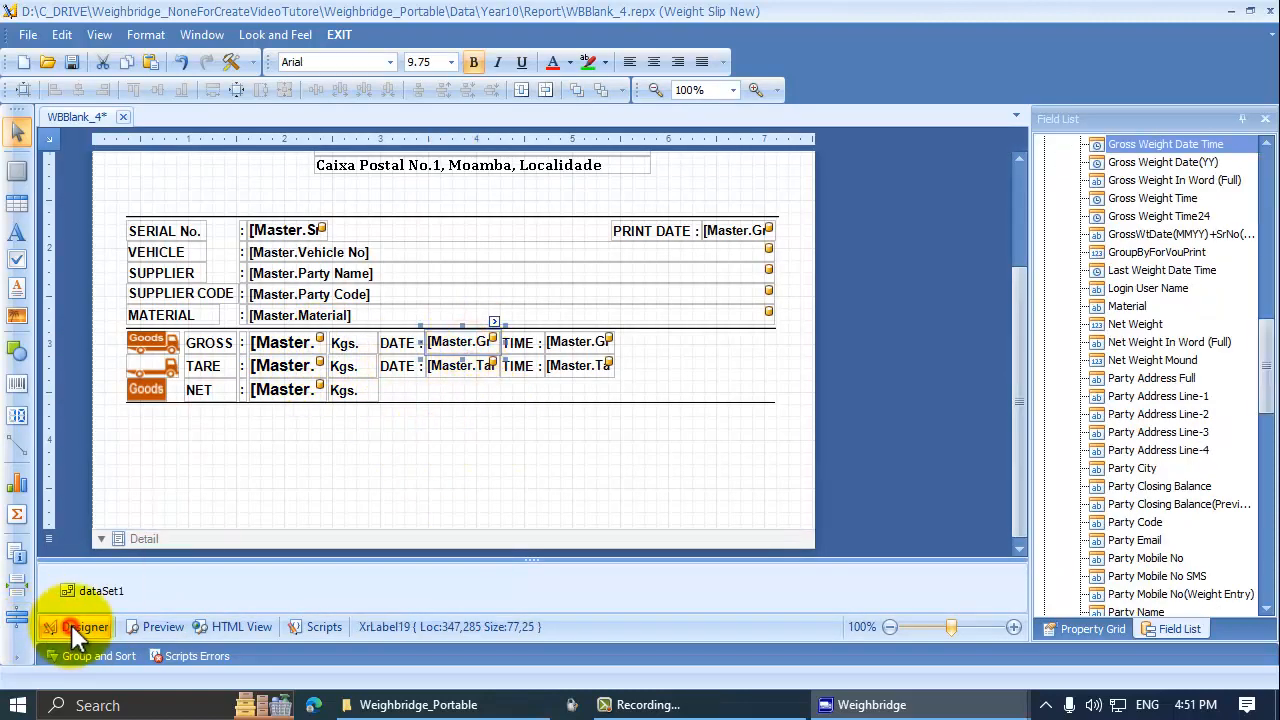
click(458, 343)
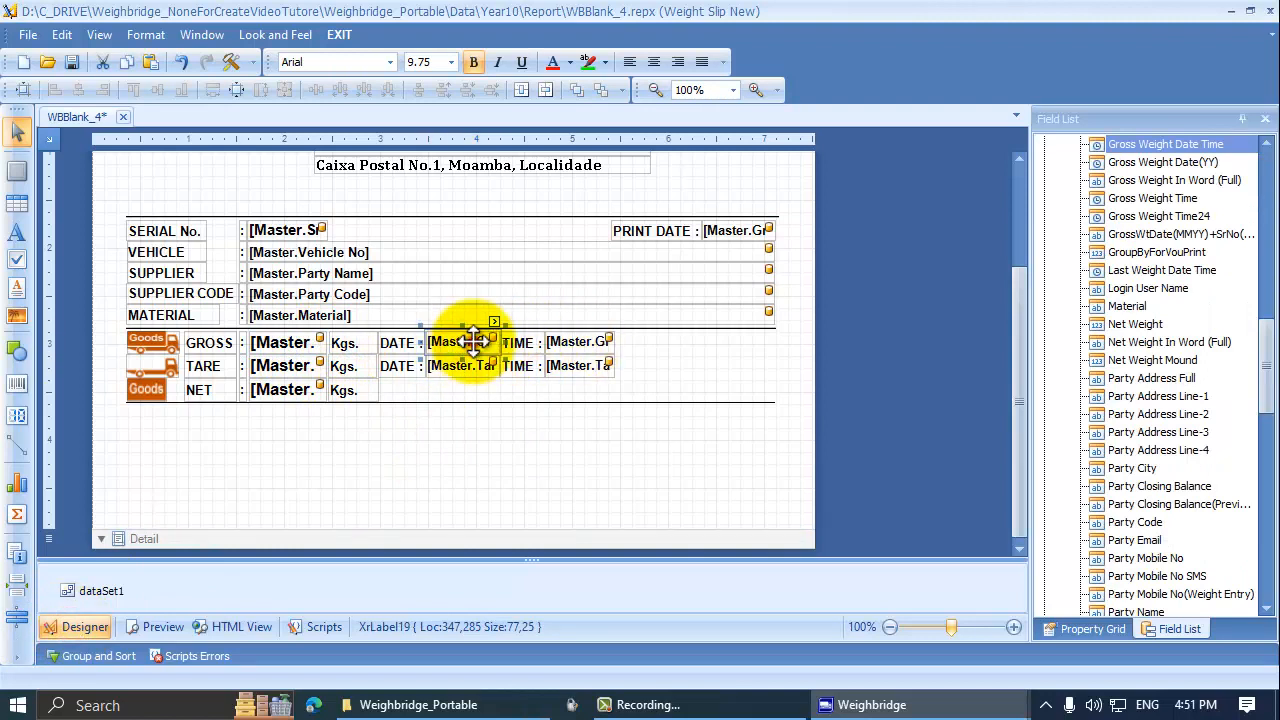
Place a copy of the GROSS row's date field in the empty area below the NET row and preview the slip
drag(473, 342, 494, 343)
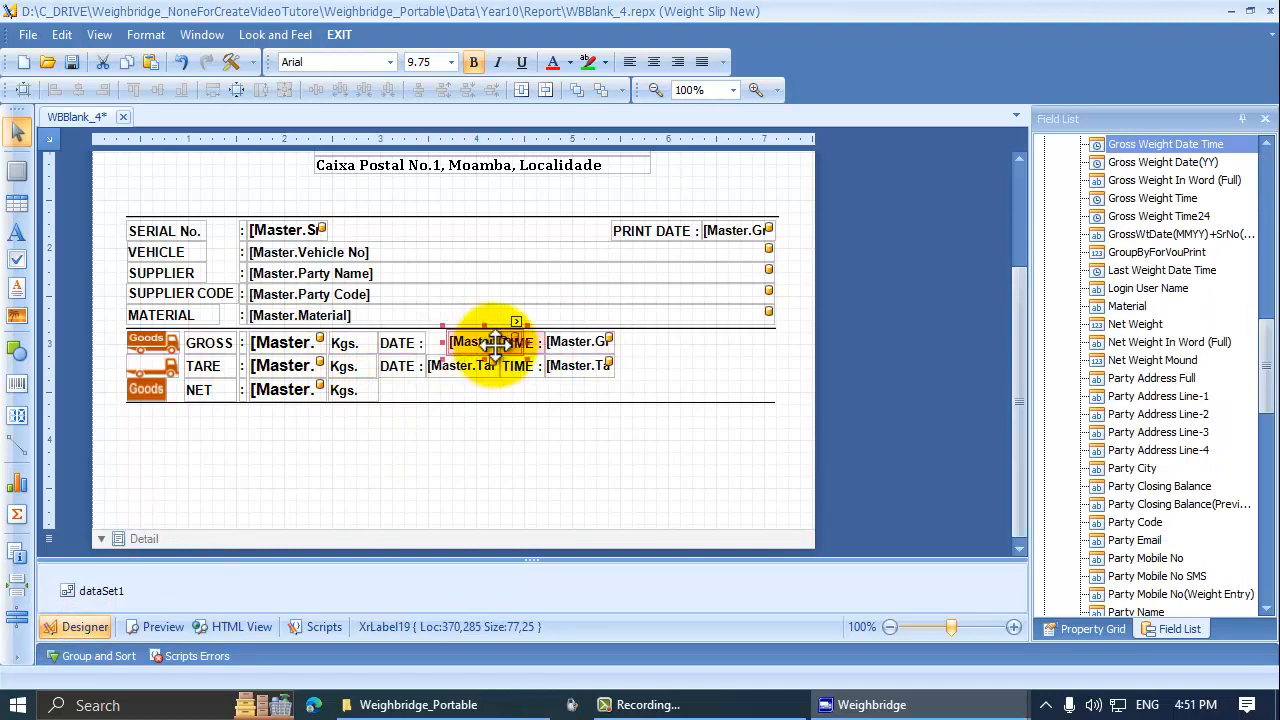
key(ctrl+z)
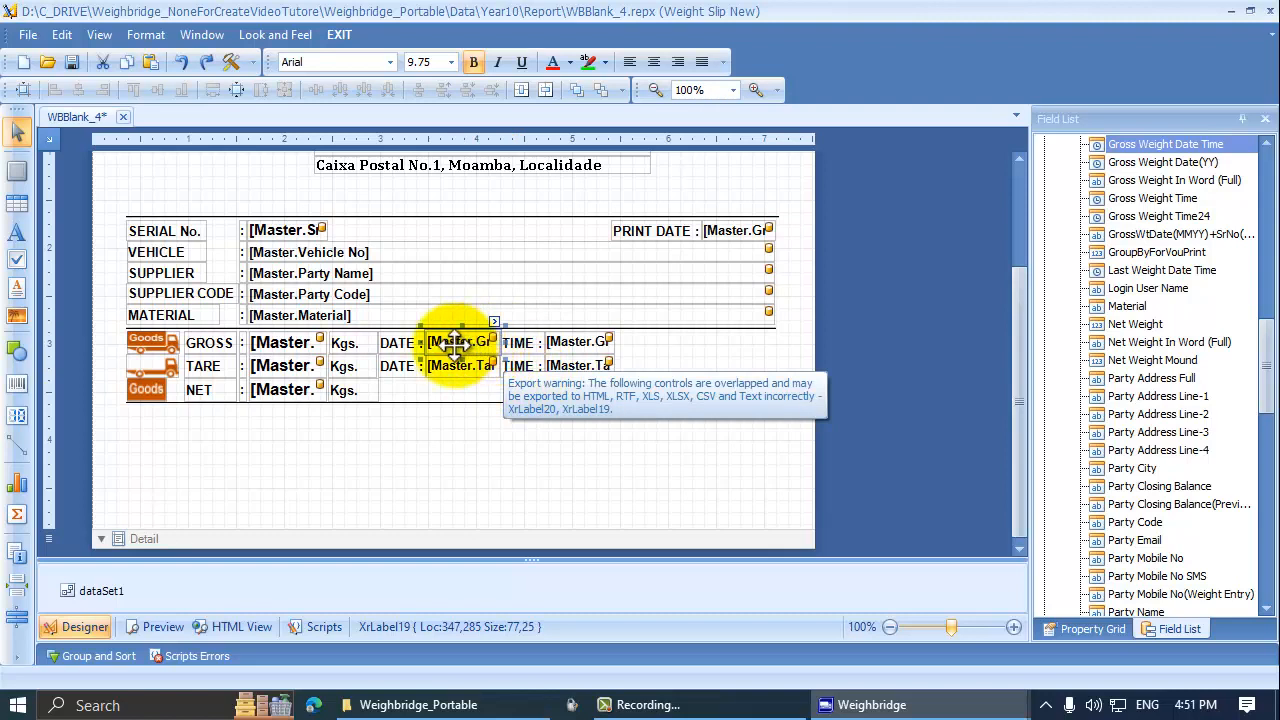
drag(463, 341, 283, 456)
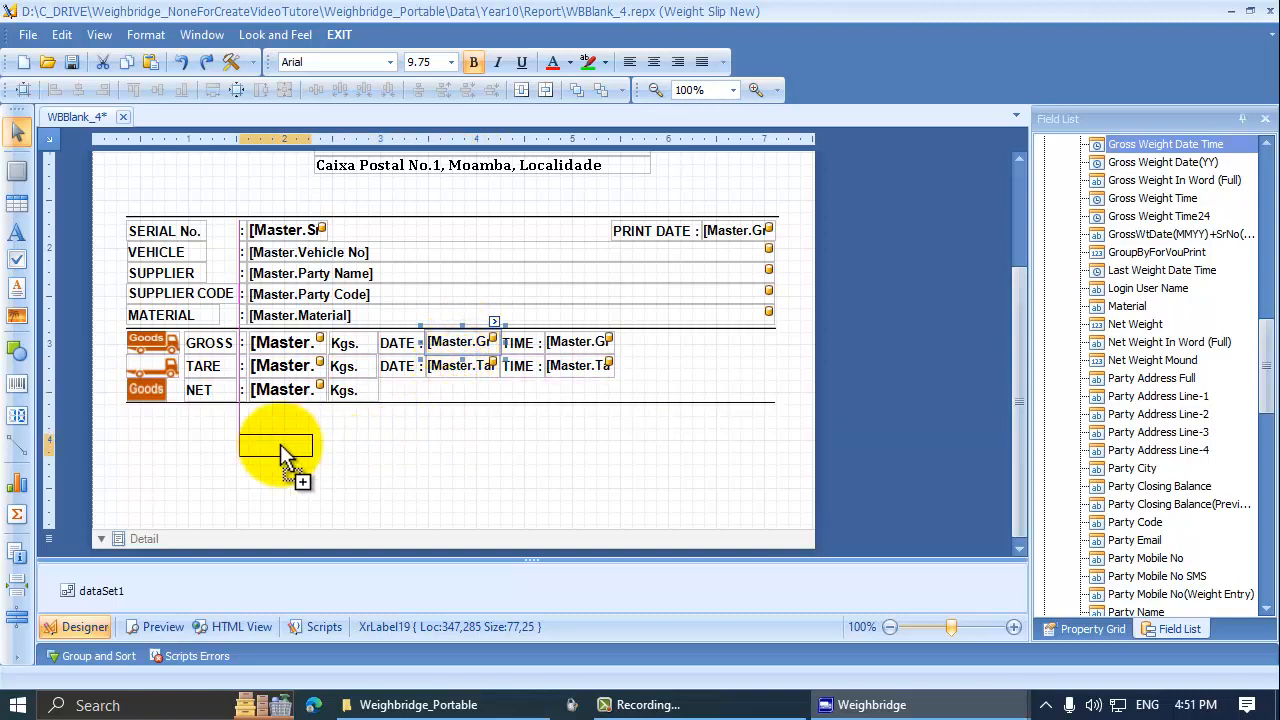
drag(282, 455, 280, 452)
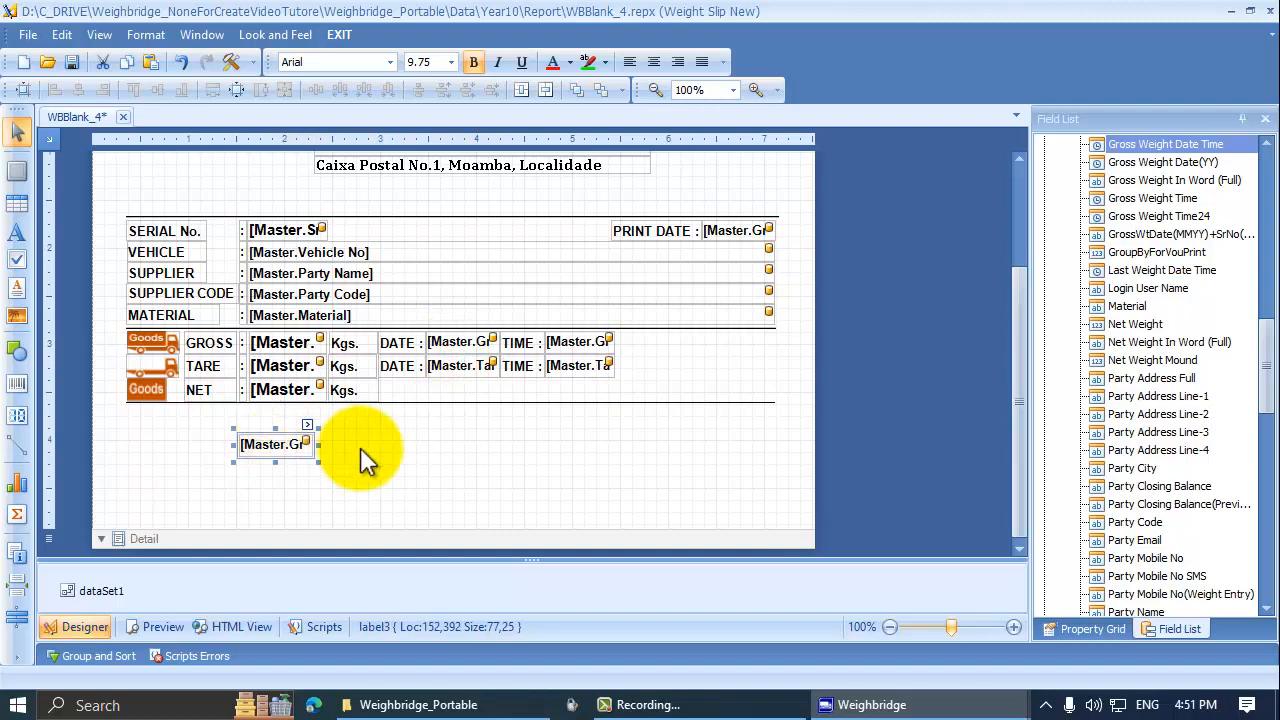
click(156, 628)
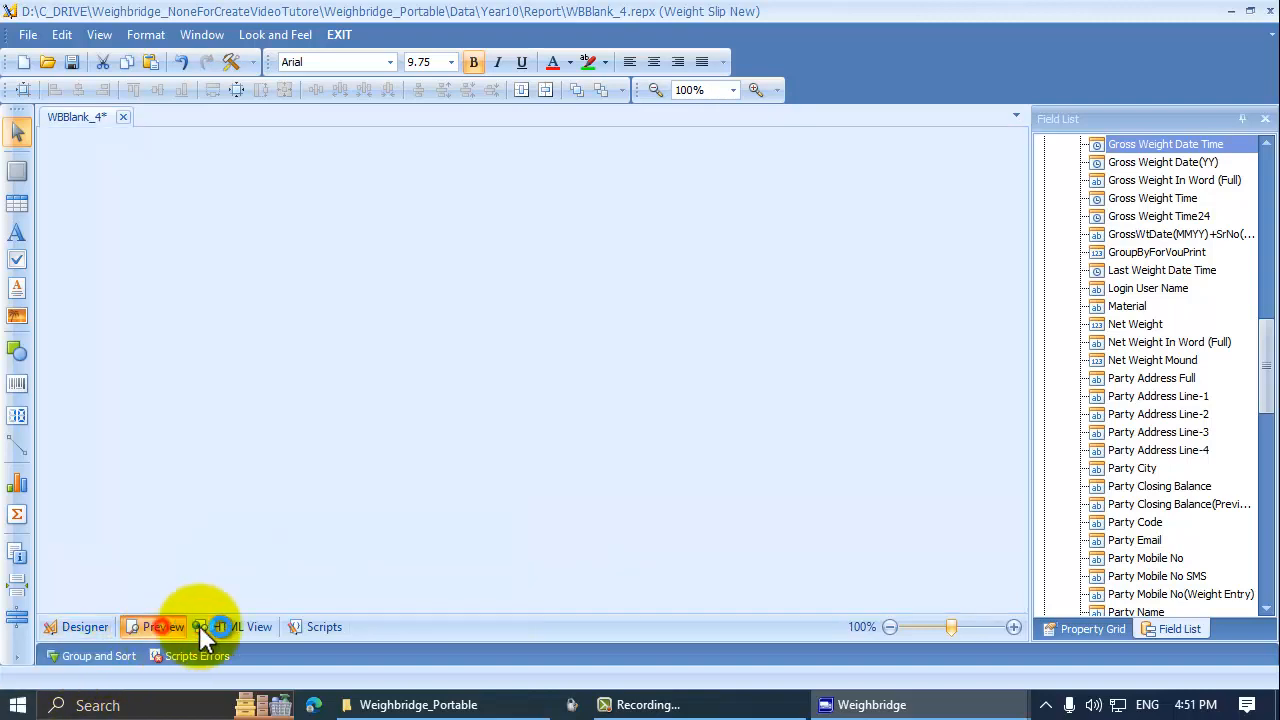
scroll(357, 560, down, 2)
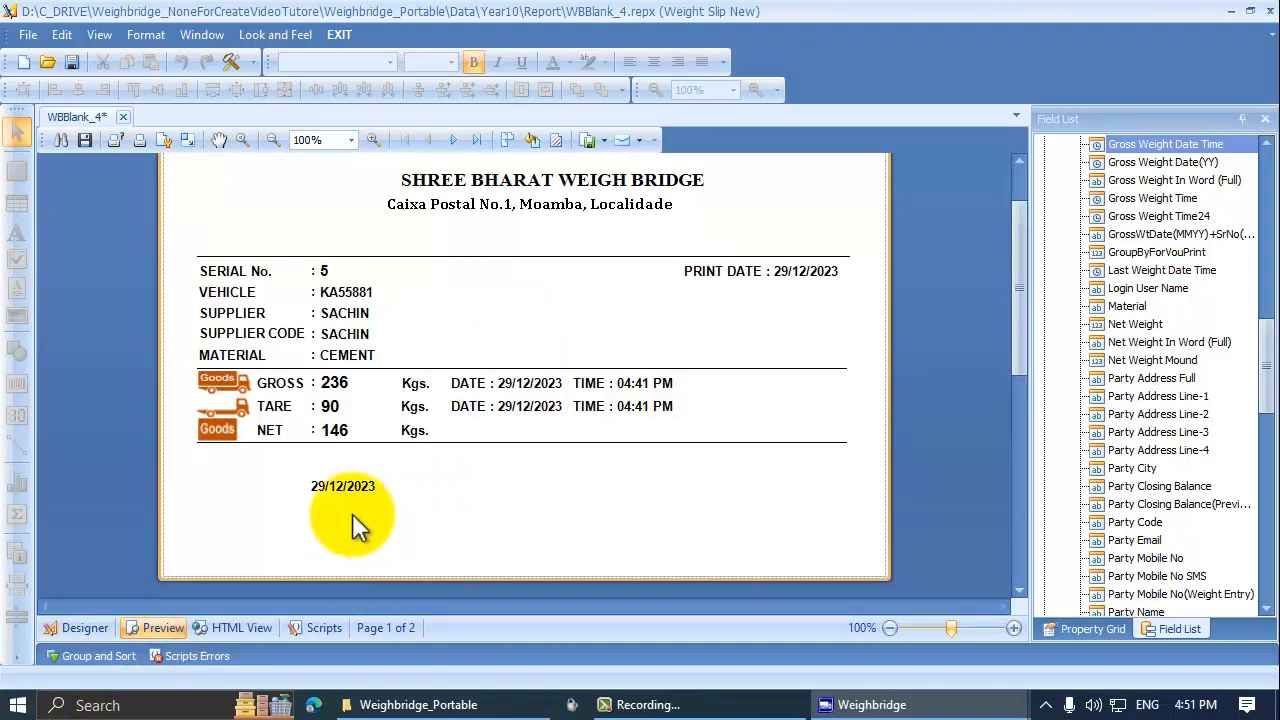
Close the Group and Sort and Scripts Errors panes and return to the report's design view
click(100, 656)
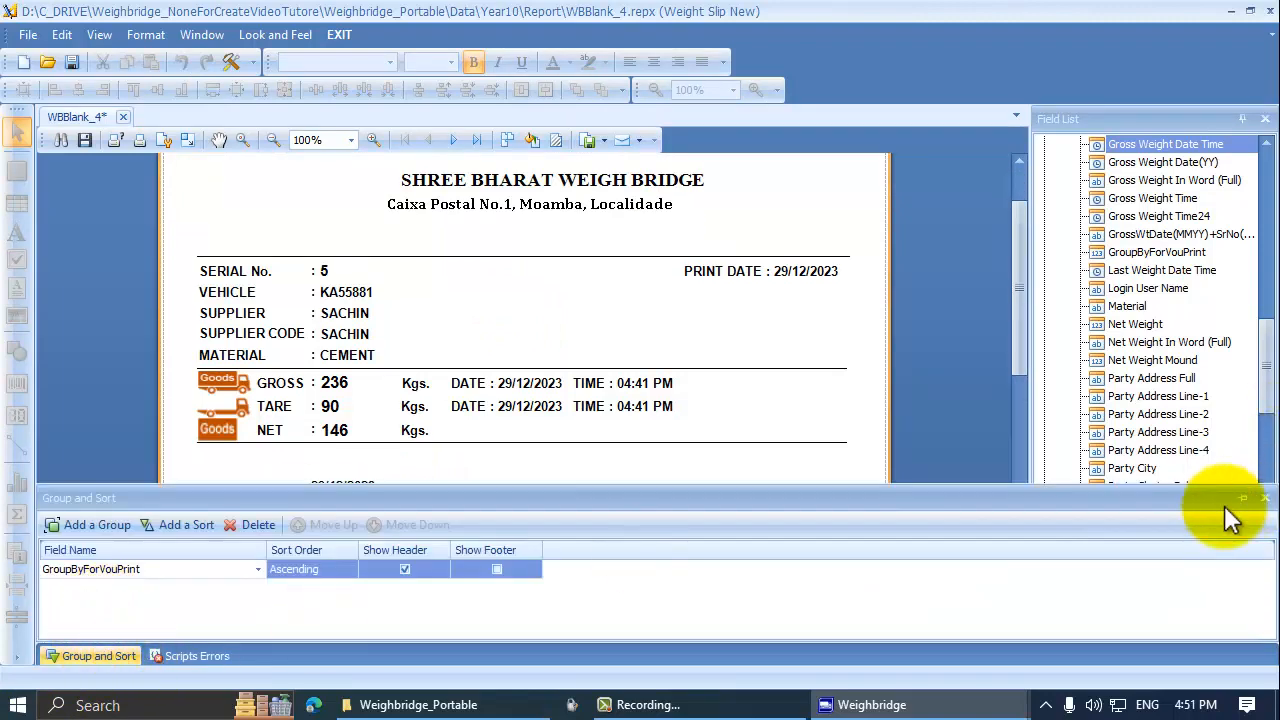
click(1241, 498)
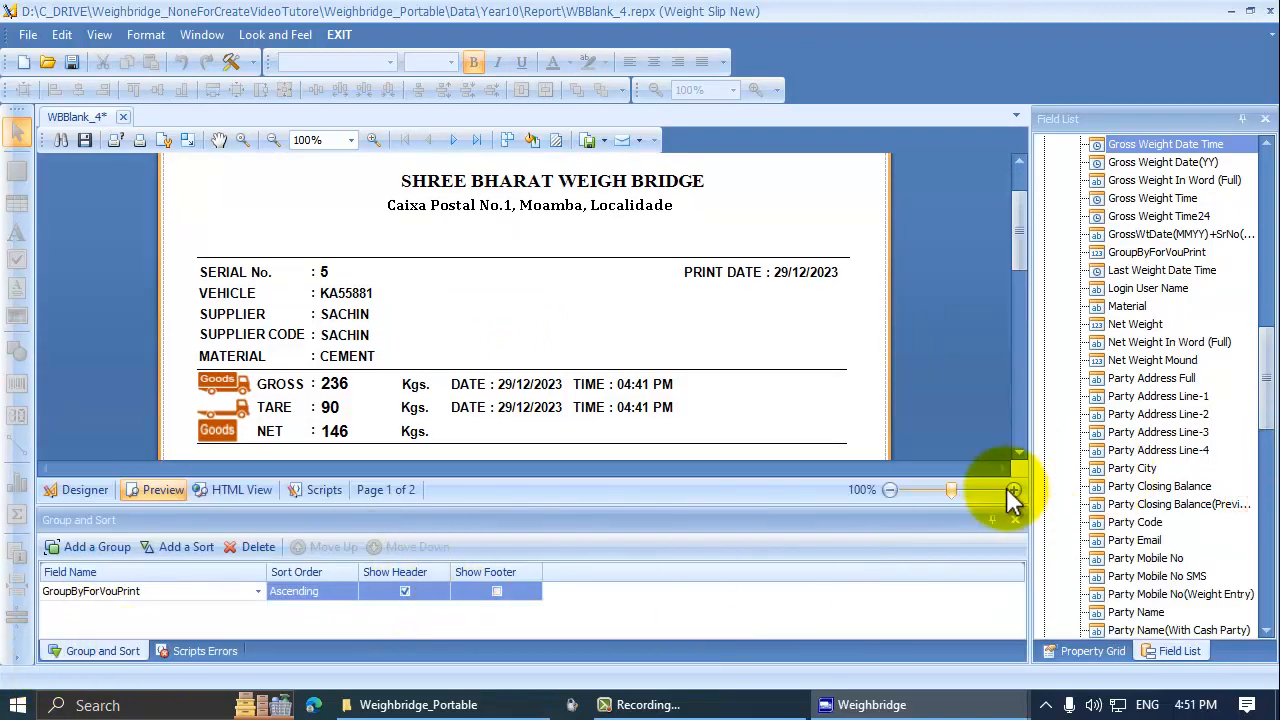
click(1015, 520)
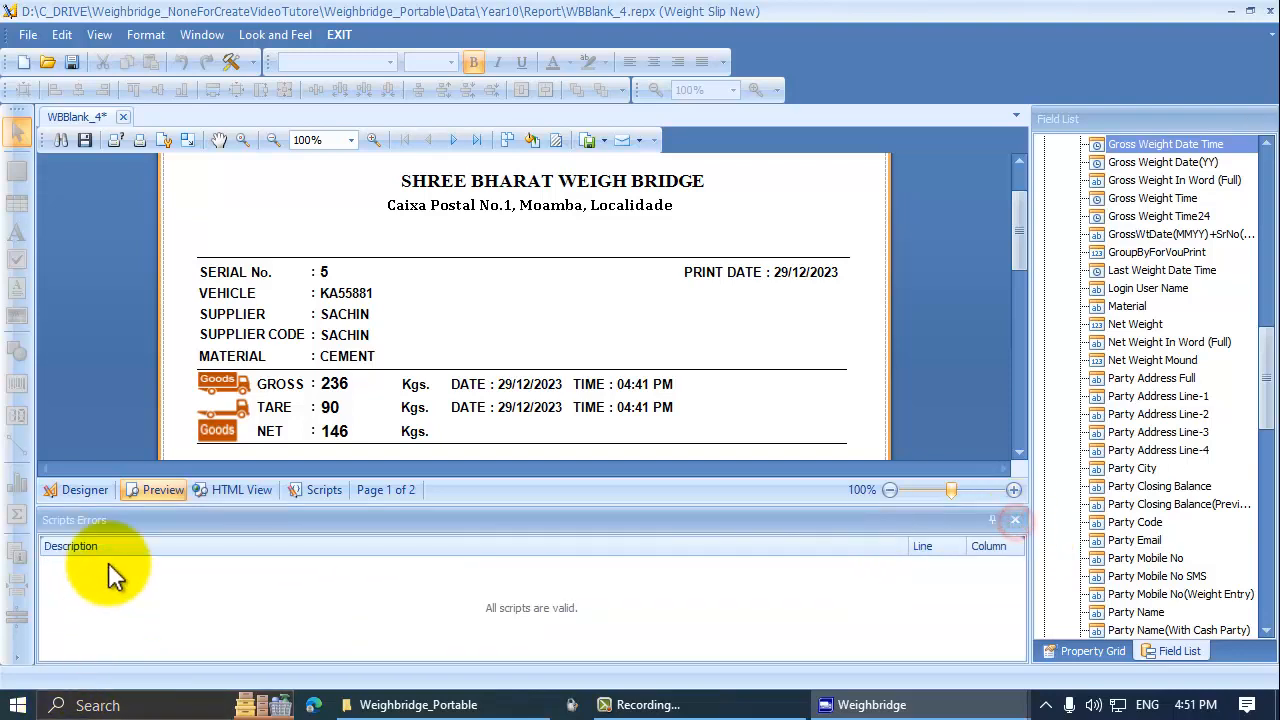
click(85, 492)
scroll(961, 344, down, 3)
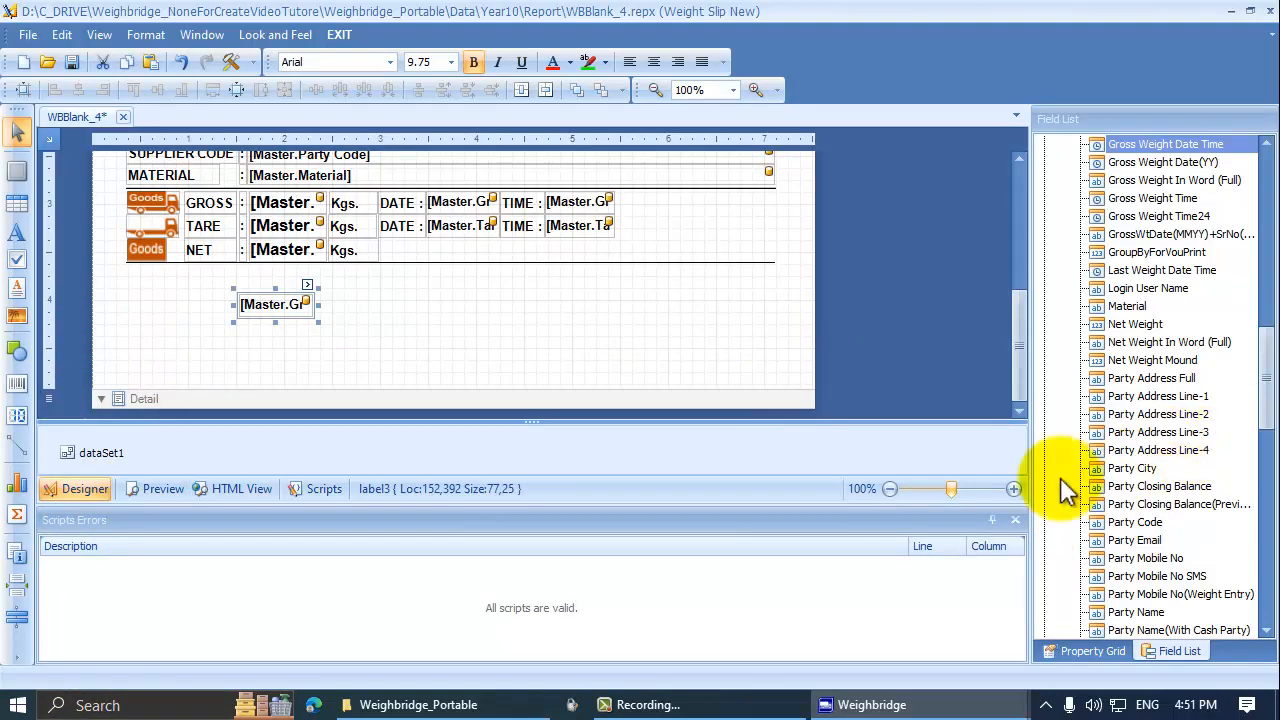
click(1017, 520)
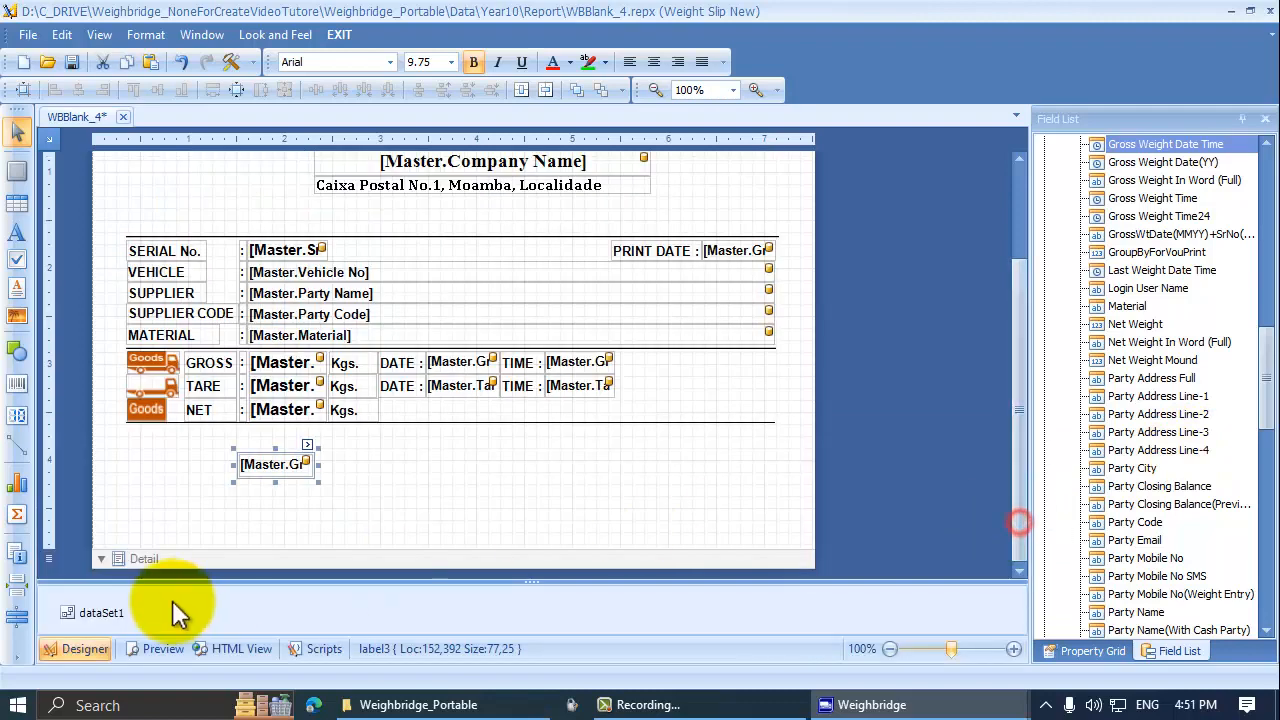
Set the copied date label's format string to the custom DateTime format dd/MM/yyyy hh:mm:ss tt
click(272, 470)
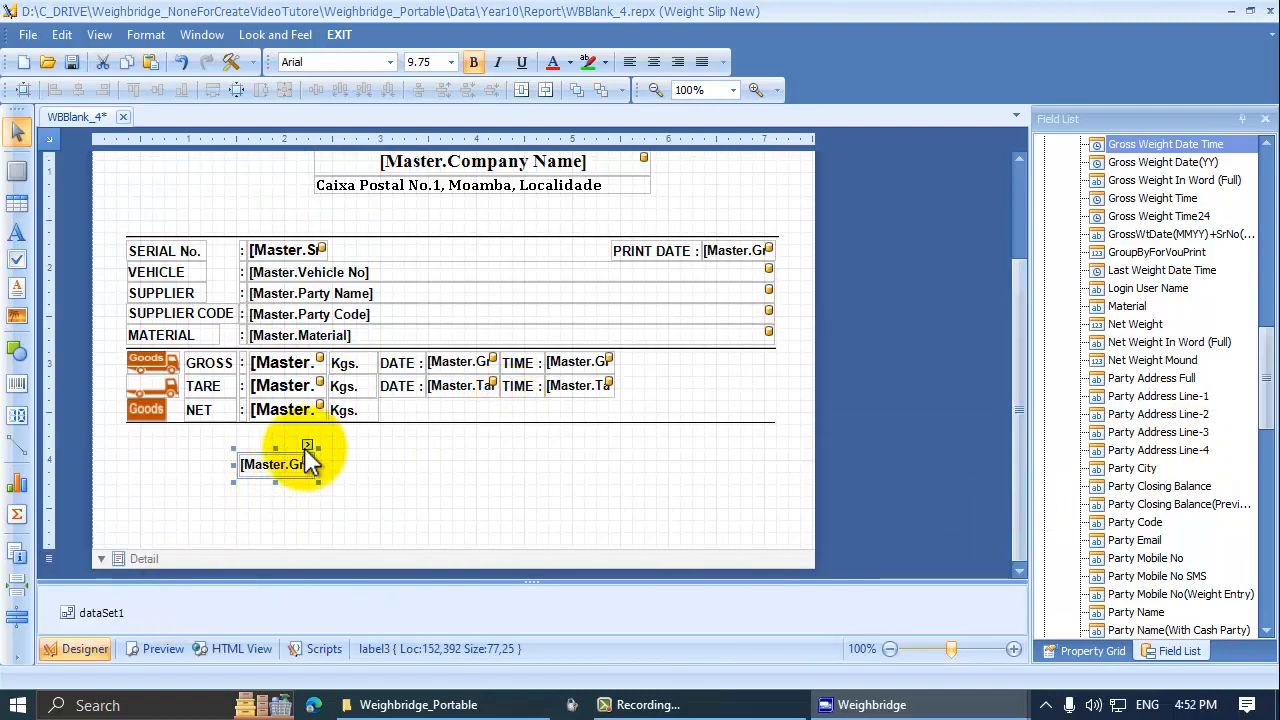
click(308, 445)
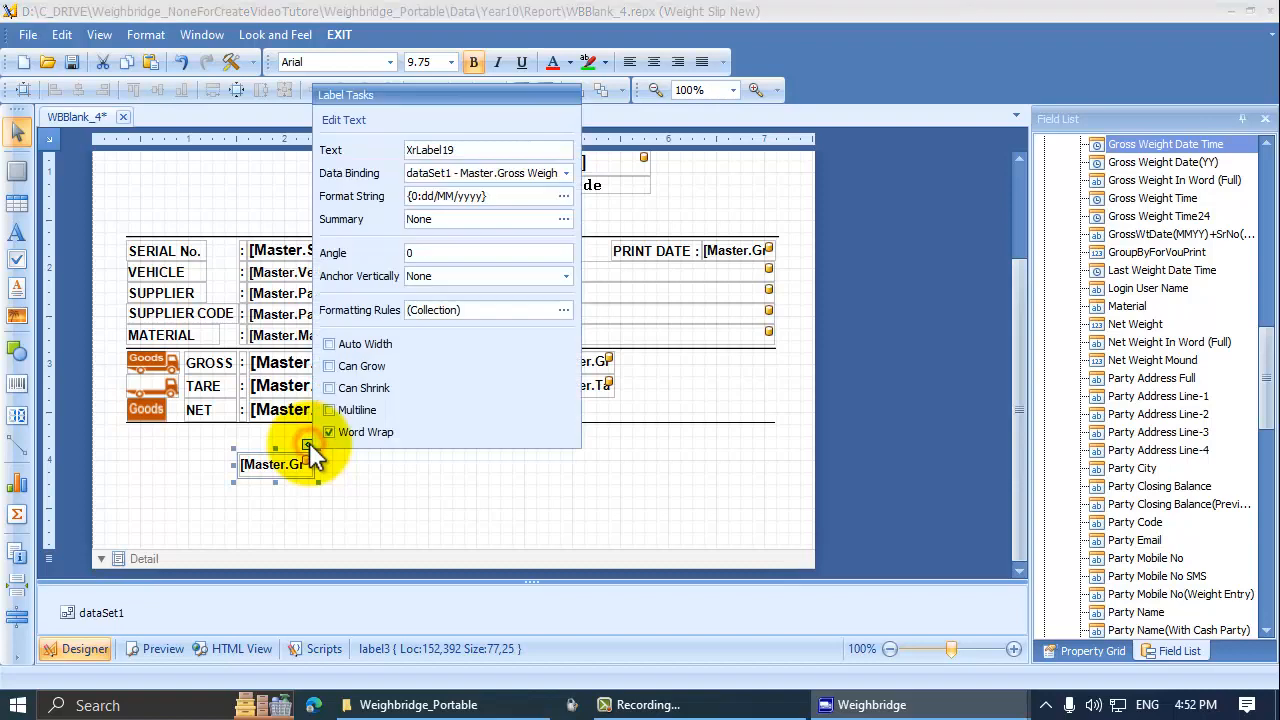
click(499, 197)
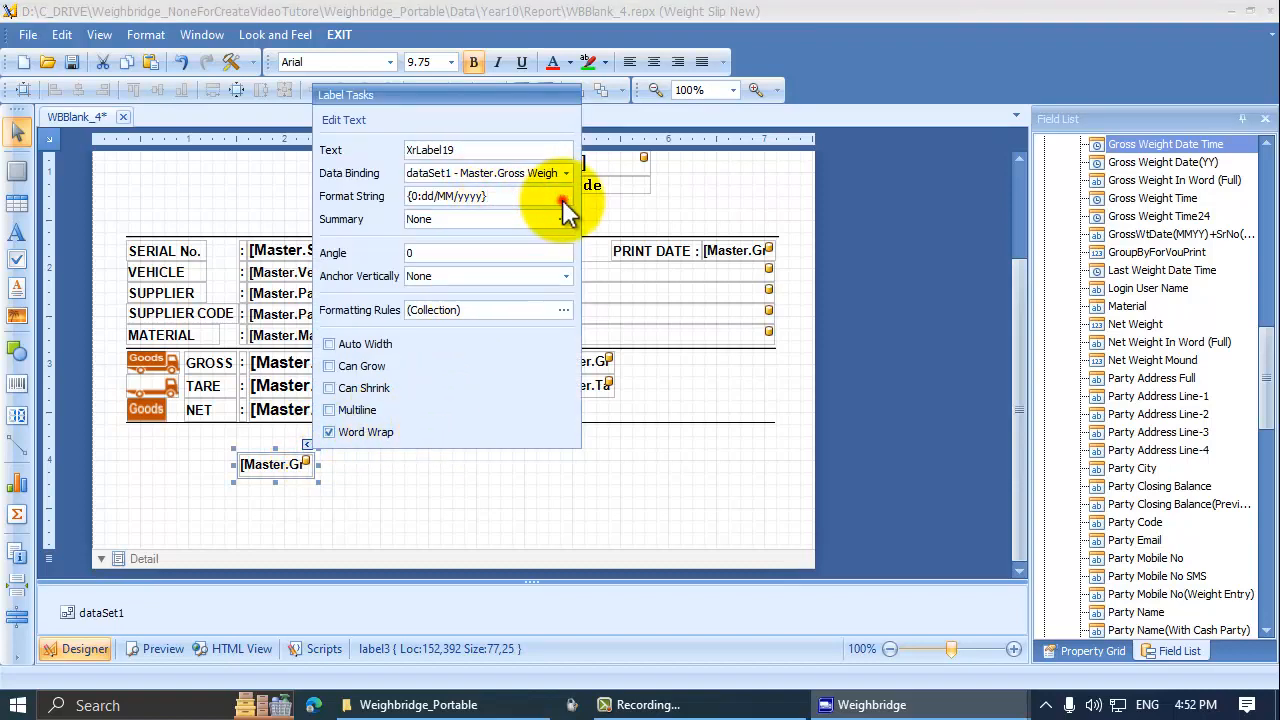
click(562, 199)
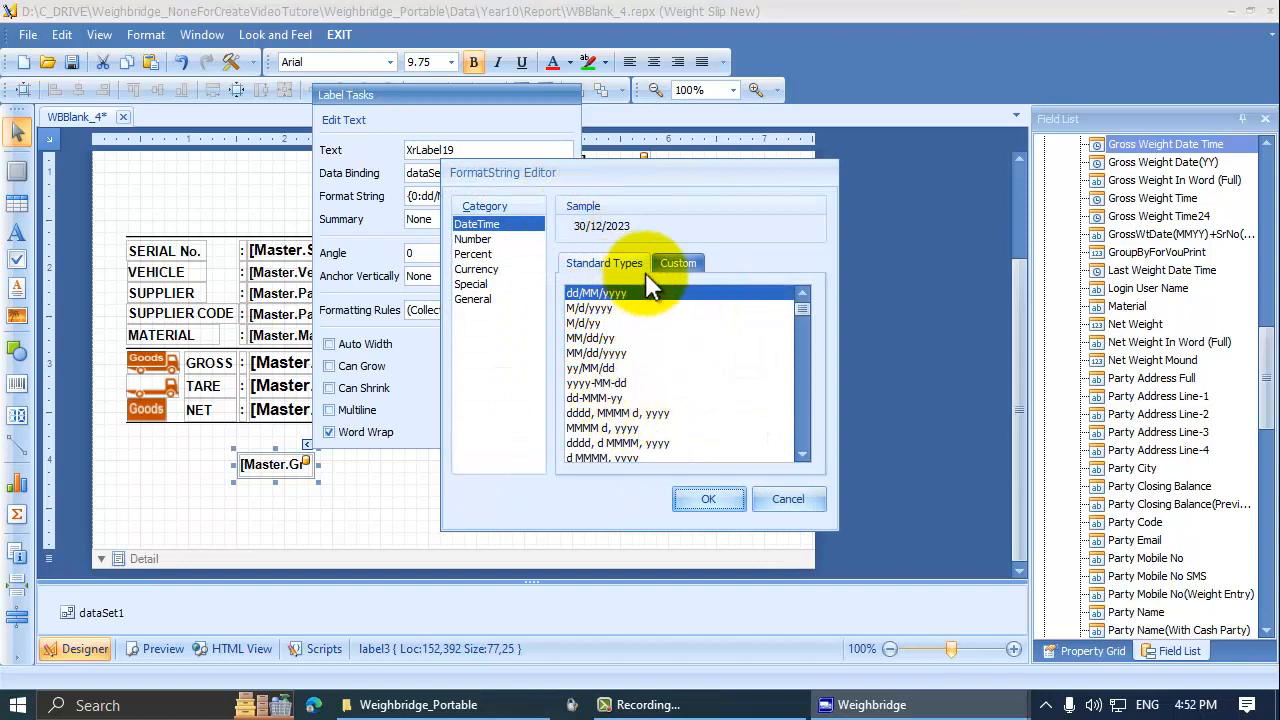
click(674, 264)
click(610, 294)
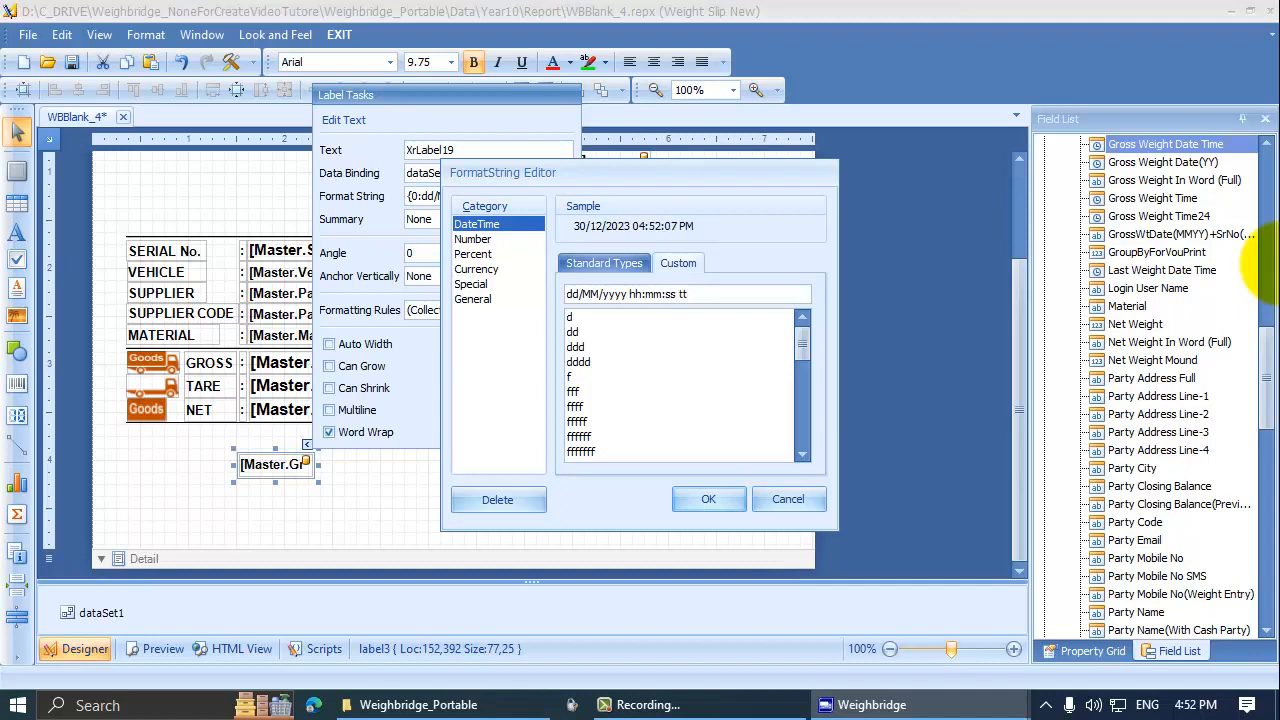
click(714, 503)
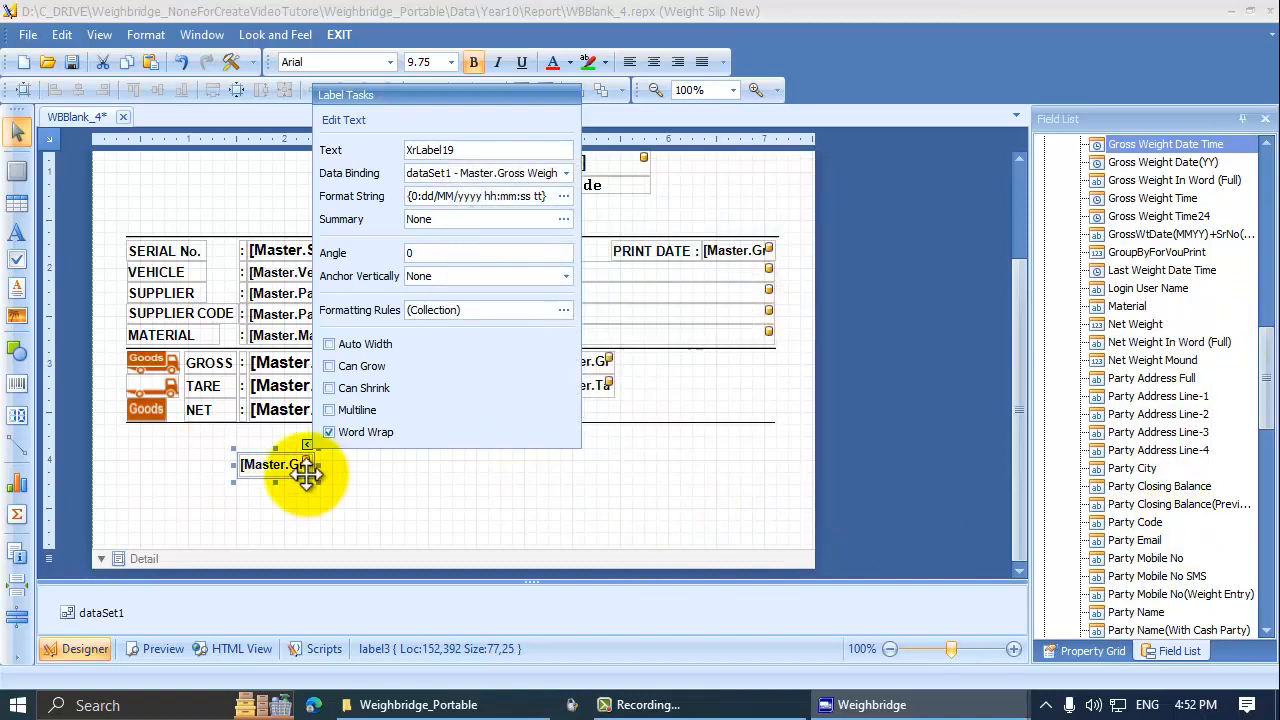
Widen the copied date label to about 392 units, preview the slip and return to the design view
drag(543, 196, 385, 196)
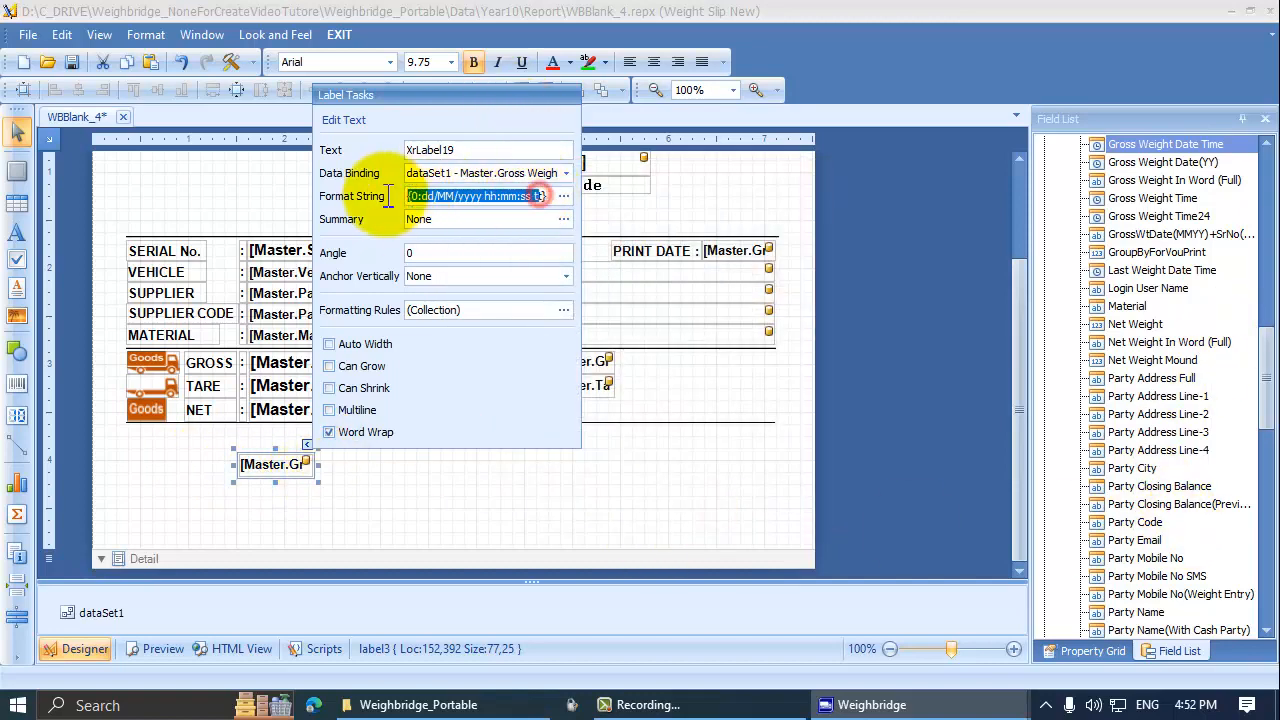
drag(314, 463, 603, 449)
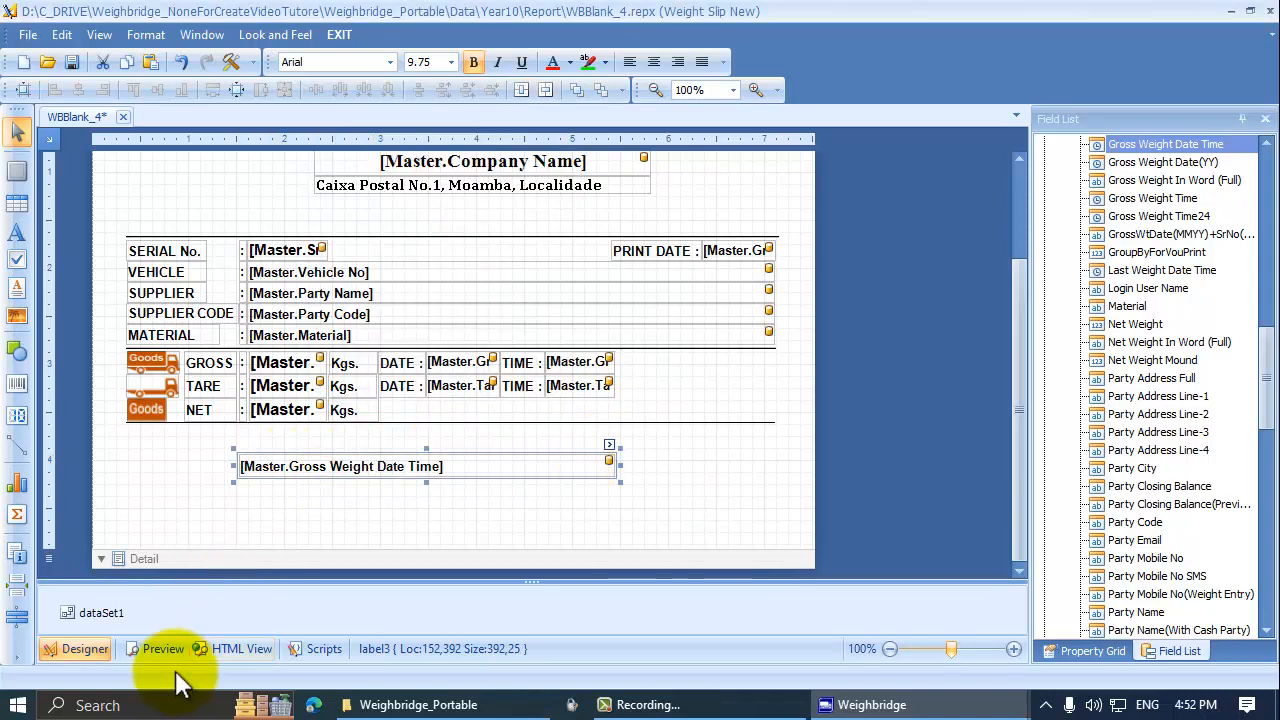
click(157, 649)
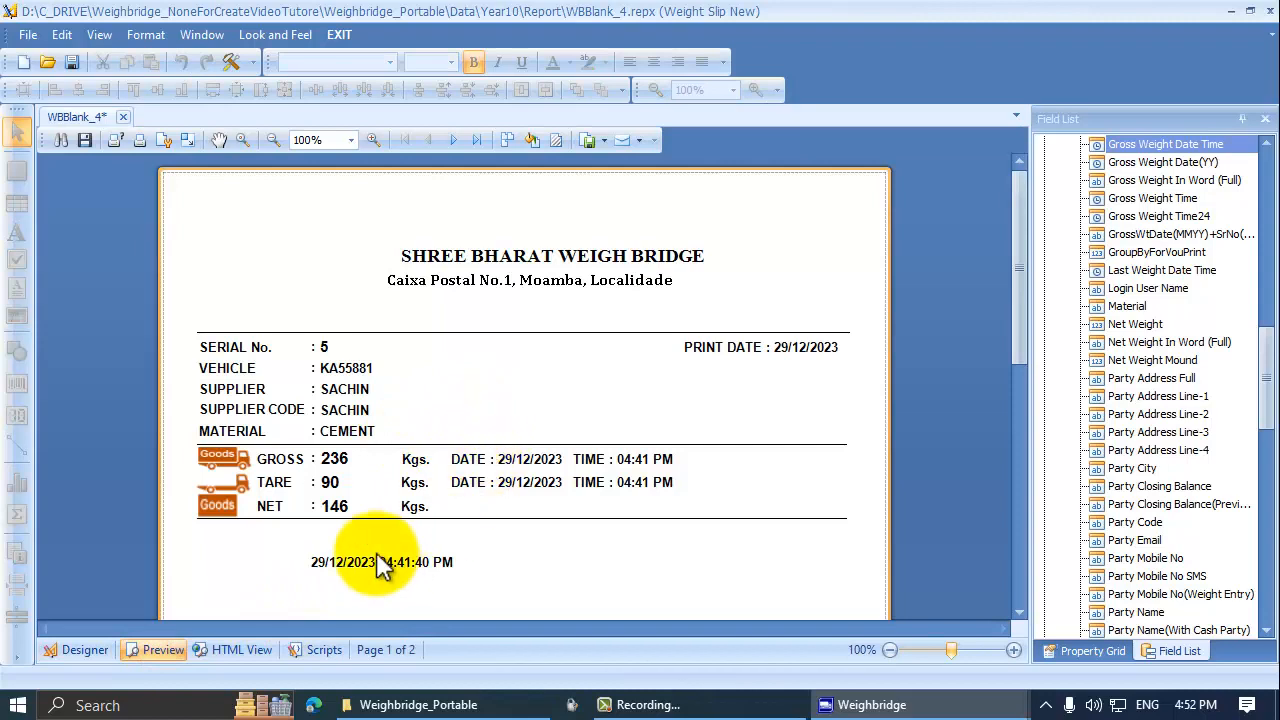
click(80, 649)
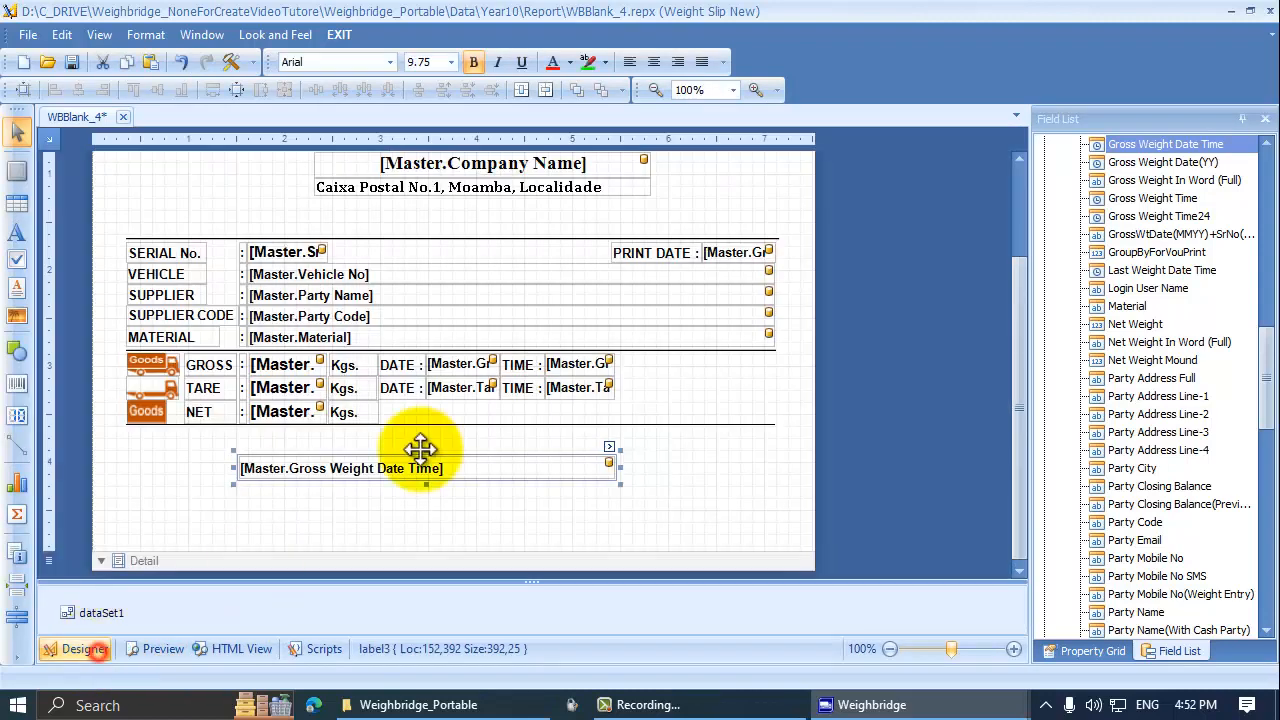
Try the custom format dd/MM/yyyy hh:mmm:ss tt on the Gross Weight Date Time label, checking it in the preview before returning to design view
click(609, 447)
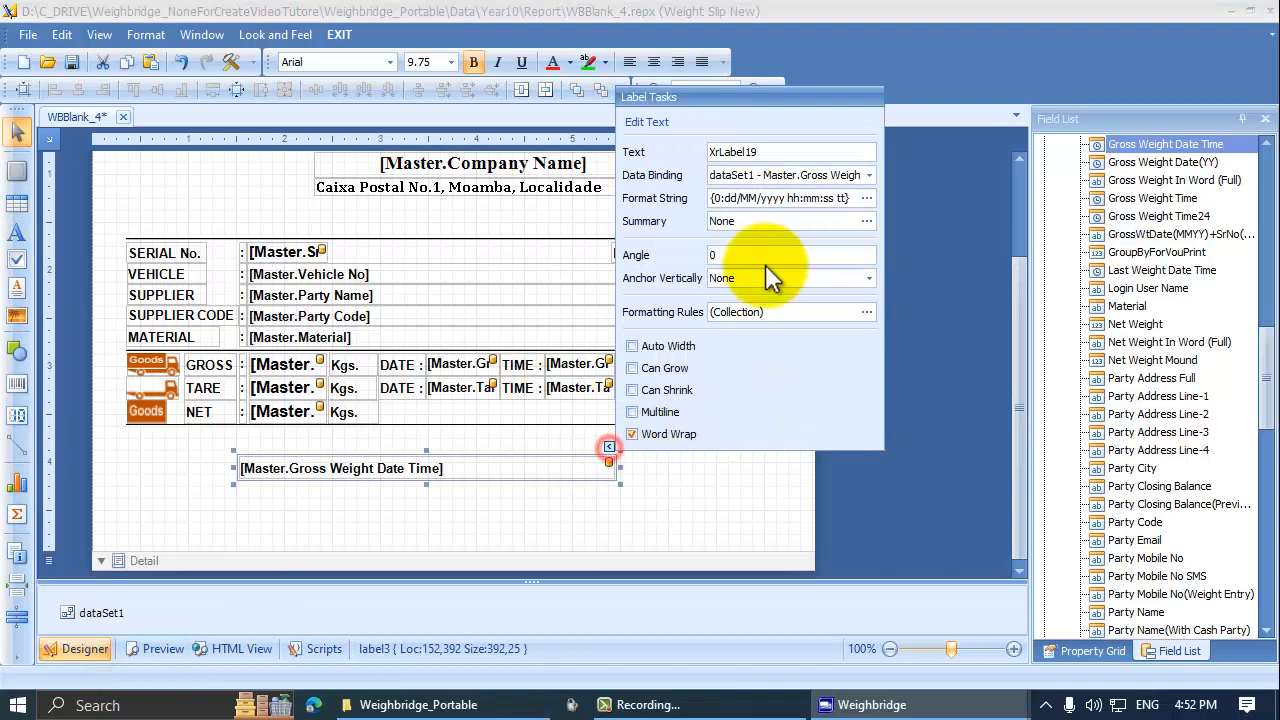
click(862, 199)
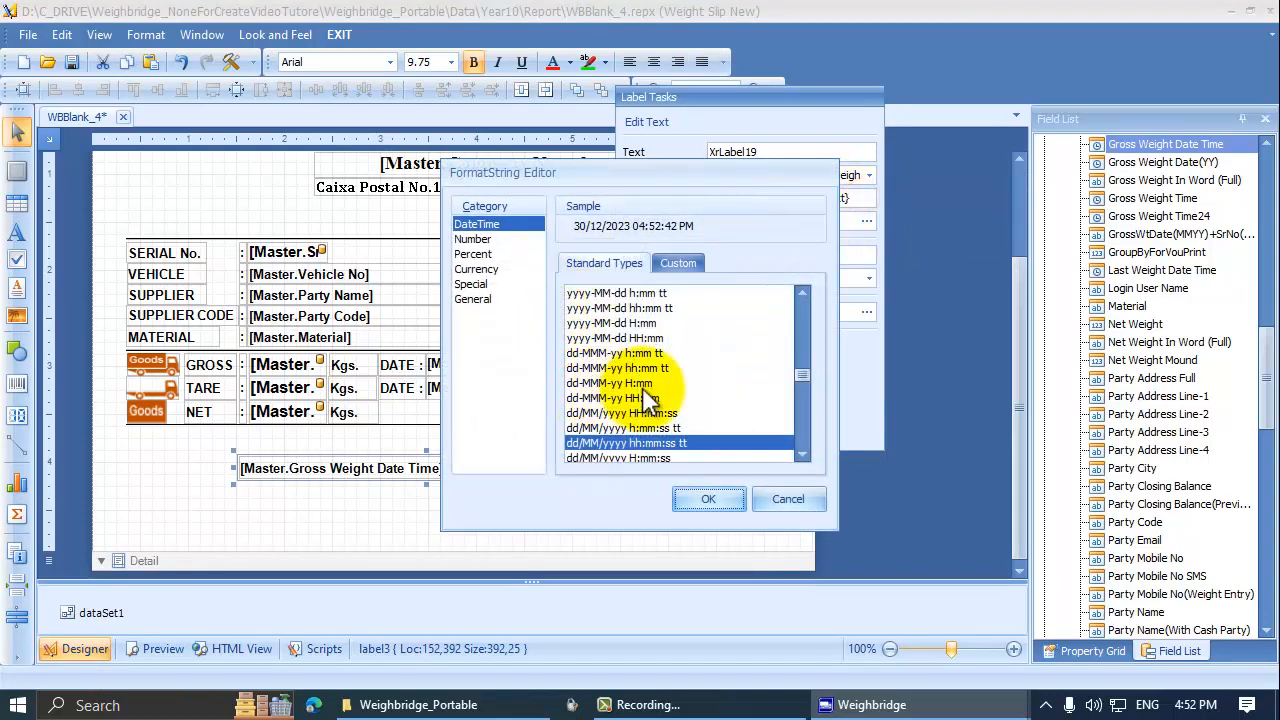
scroll(645, 412, down, 3)
scroll(648, 418, down, 3)
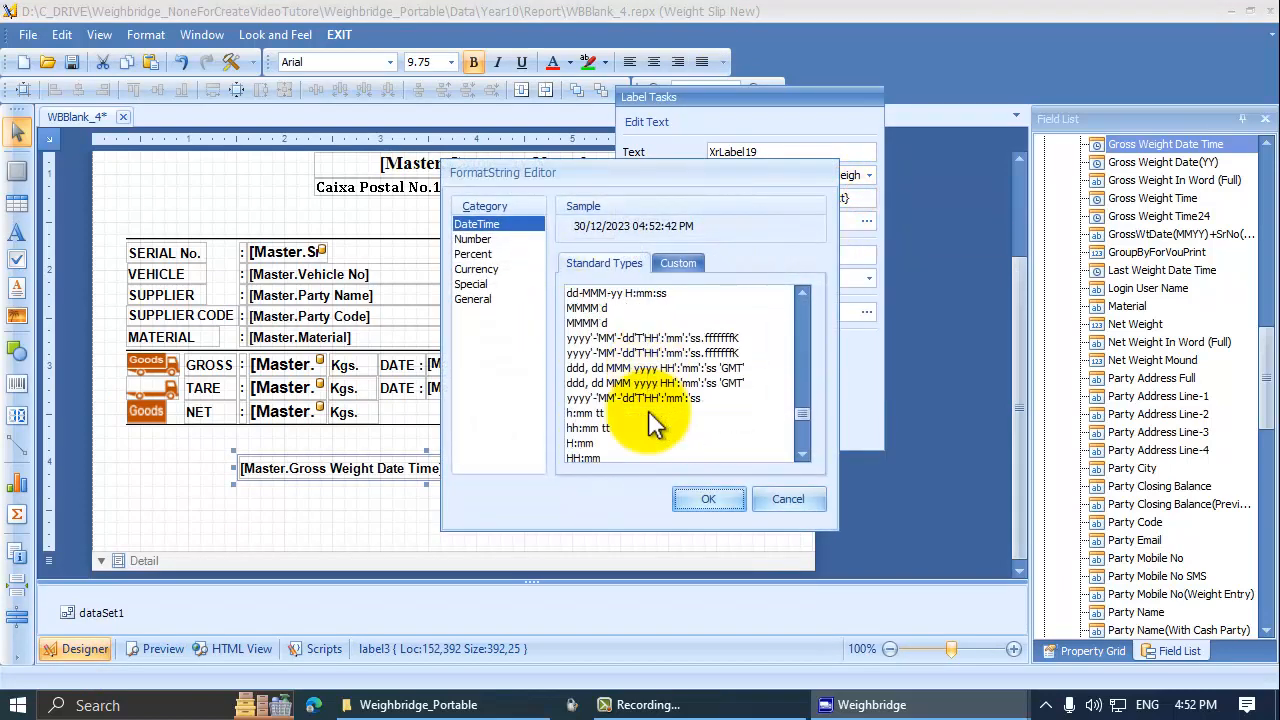
scroll(650, 423, down, 4)
scroll(655, 425, up, 2)
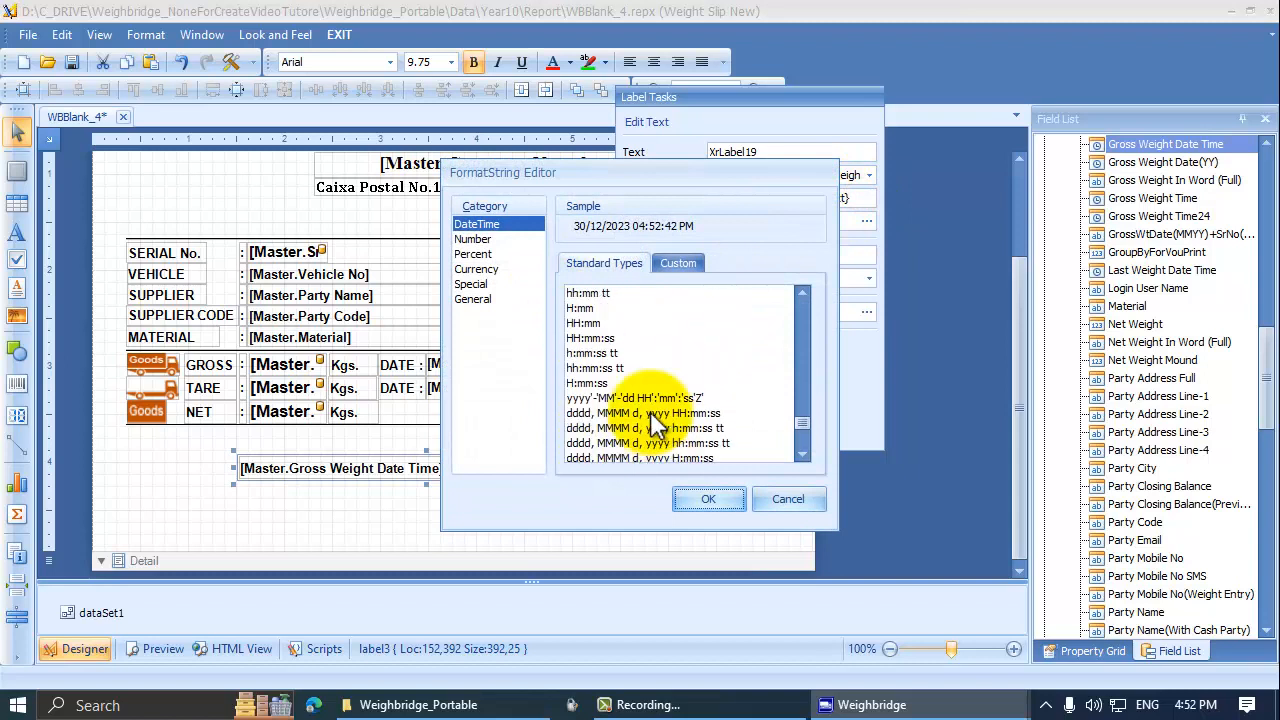
click(678, 263)
triple_click(697, 300)
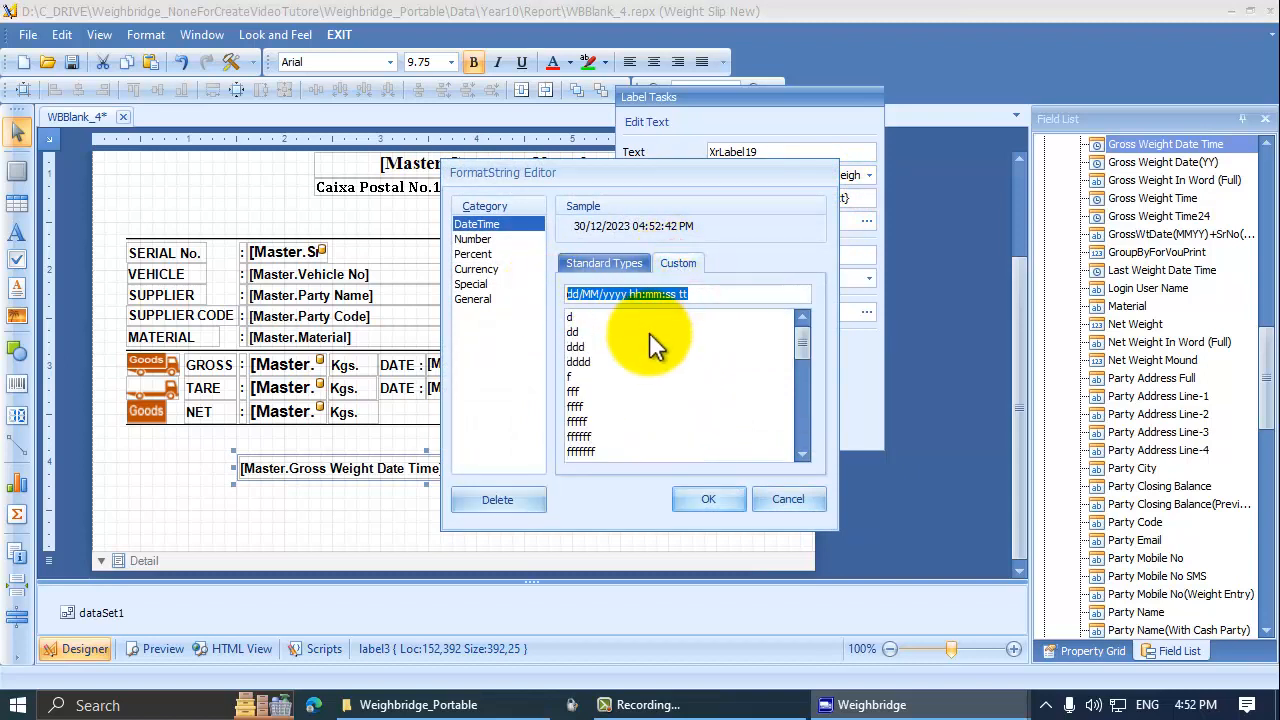
scroll(677, 380, down, 5)
scroll(680, 400, down, 3)
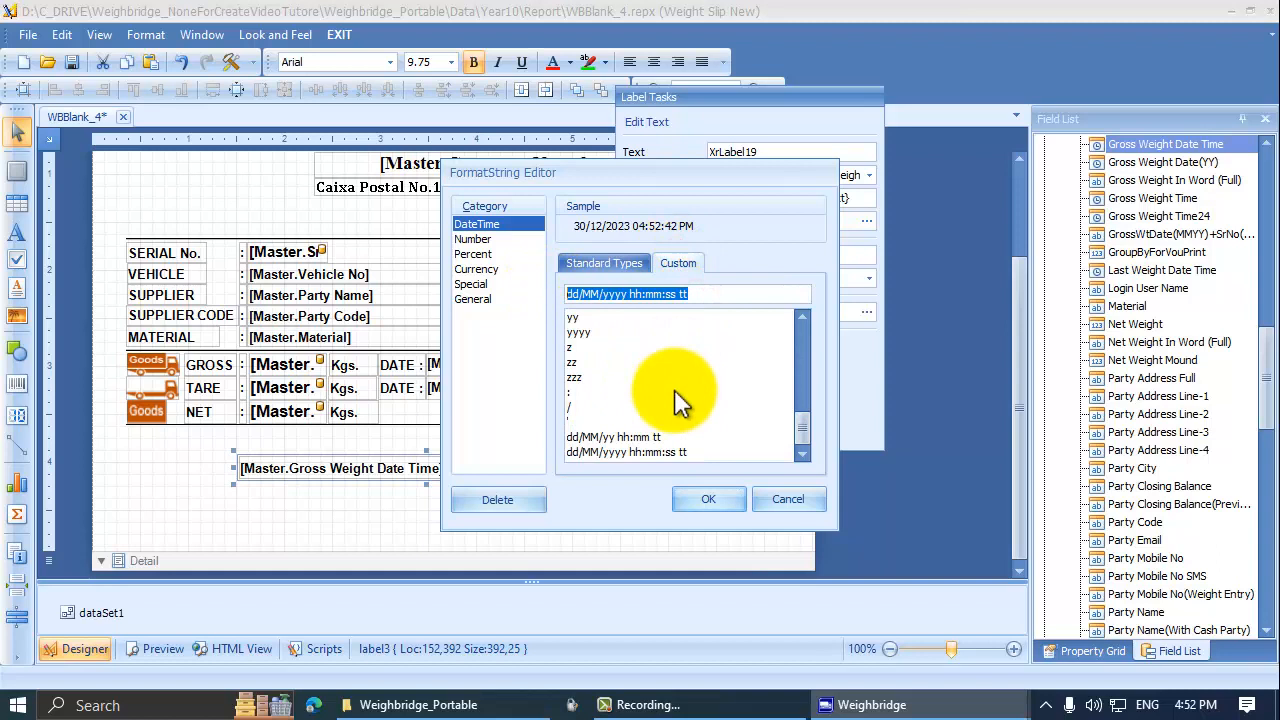
scroll(680, 400, up, 5)
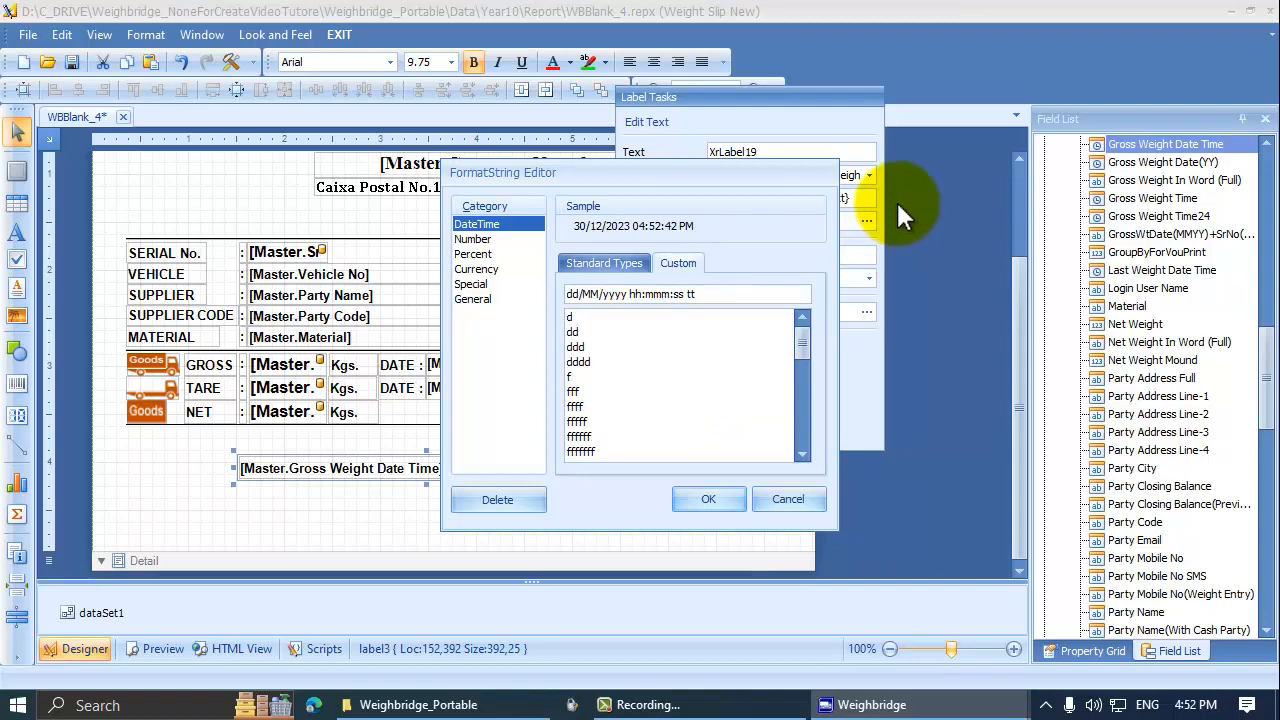
click(708, 499)
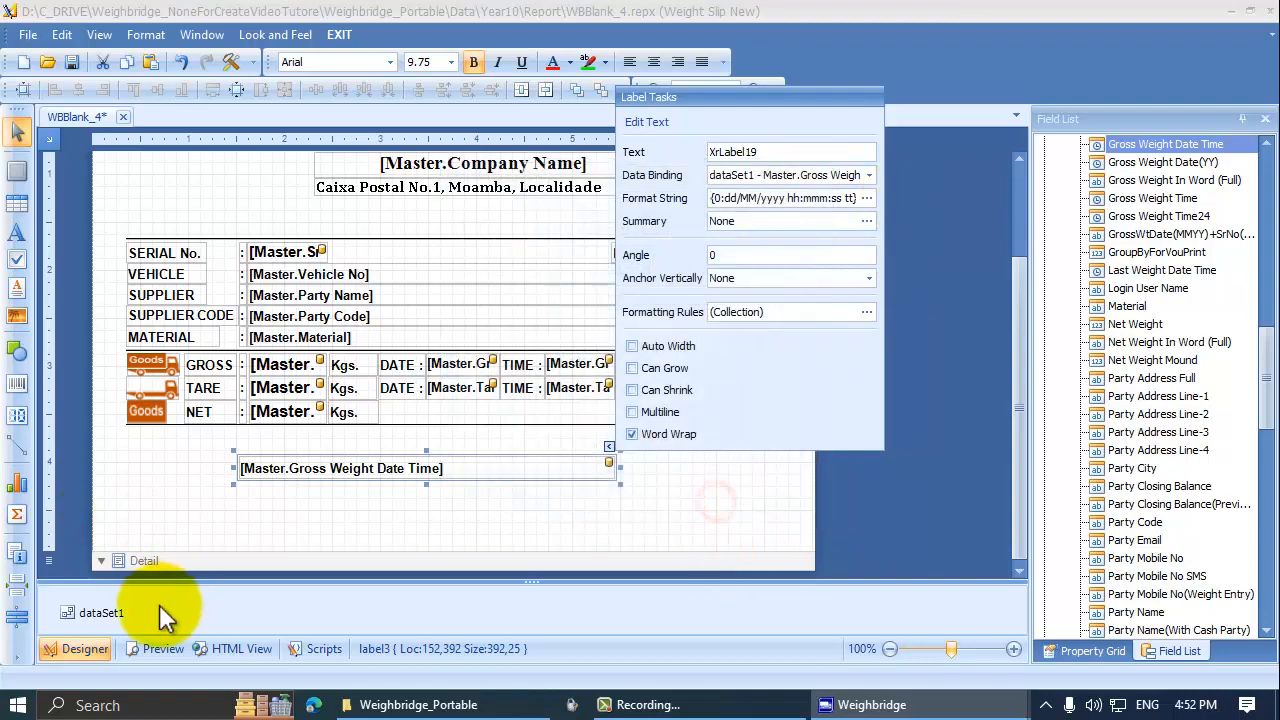
click(155, 650)
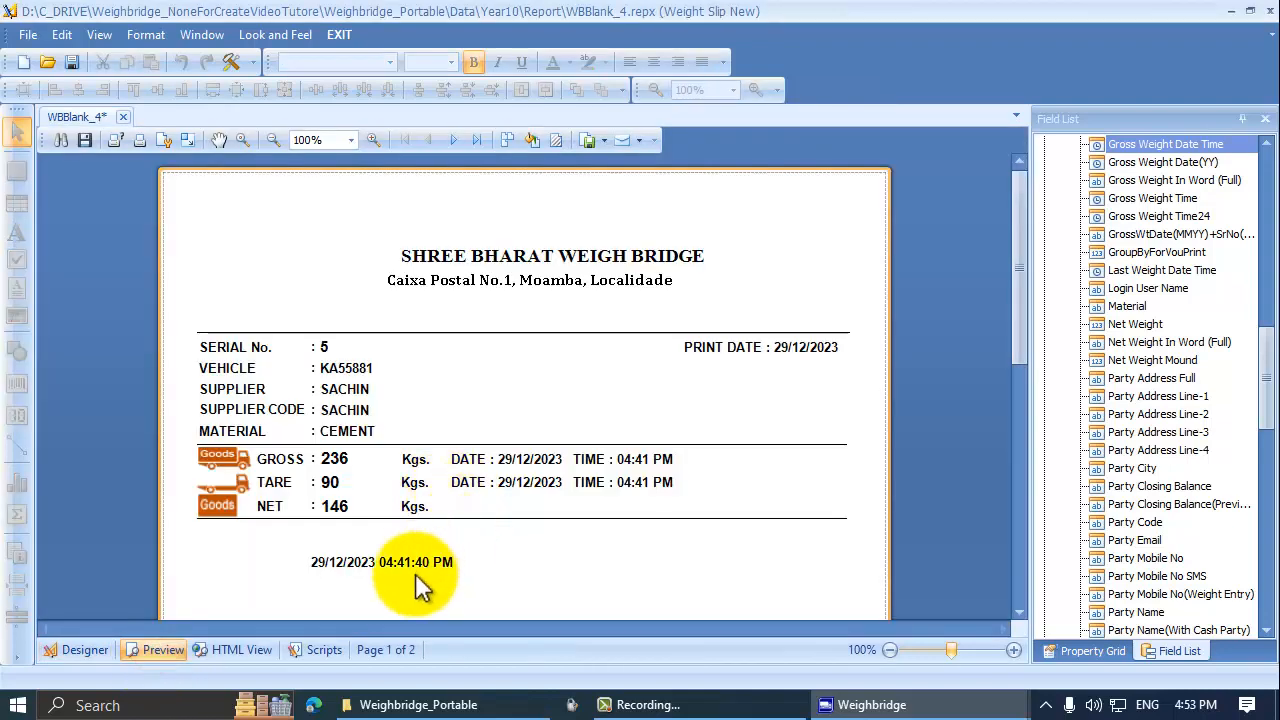
click(72, 650)
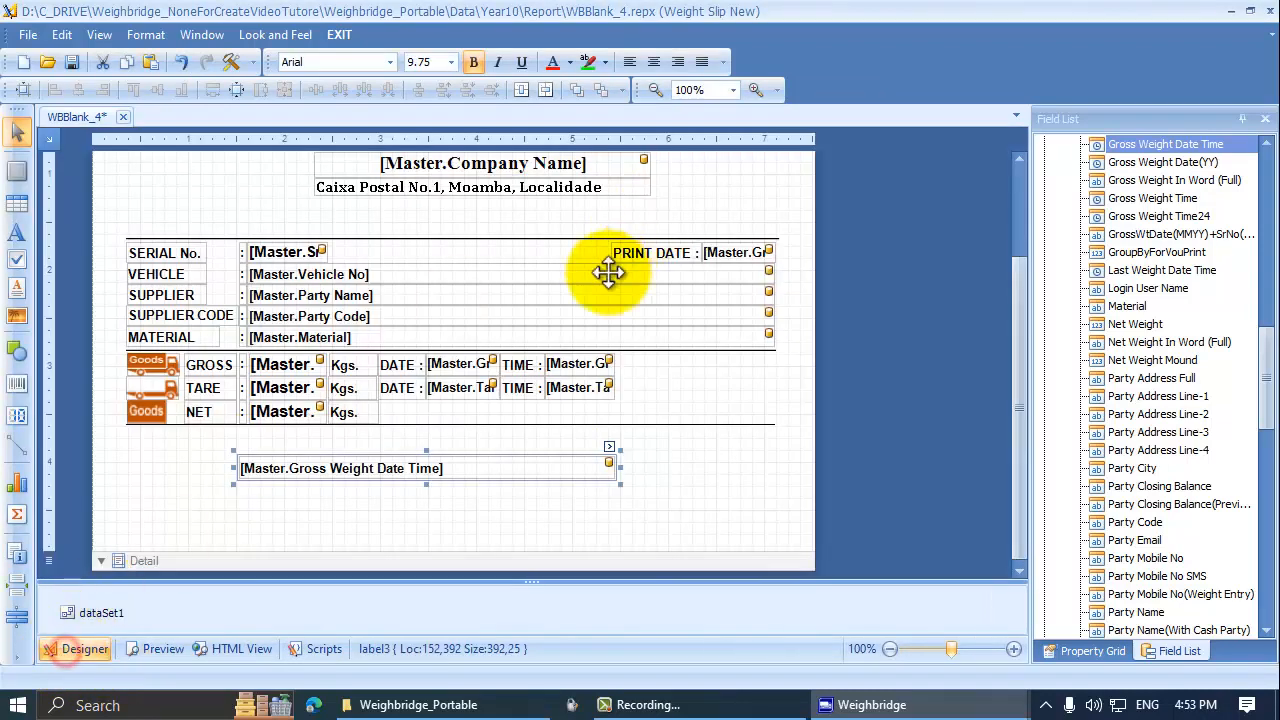
Set the Gross Weight Date Time label's format string to {0:dd/MM/yyyy HH:mm:ss tt} for 24-hour time and preview the slip
click(600, 449)
click(582, 458)
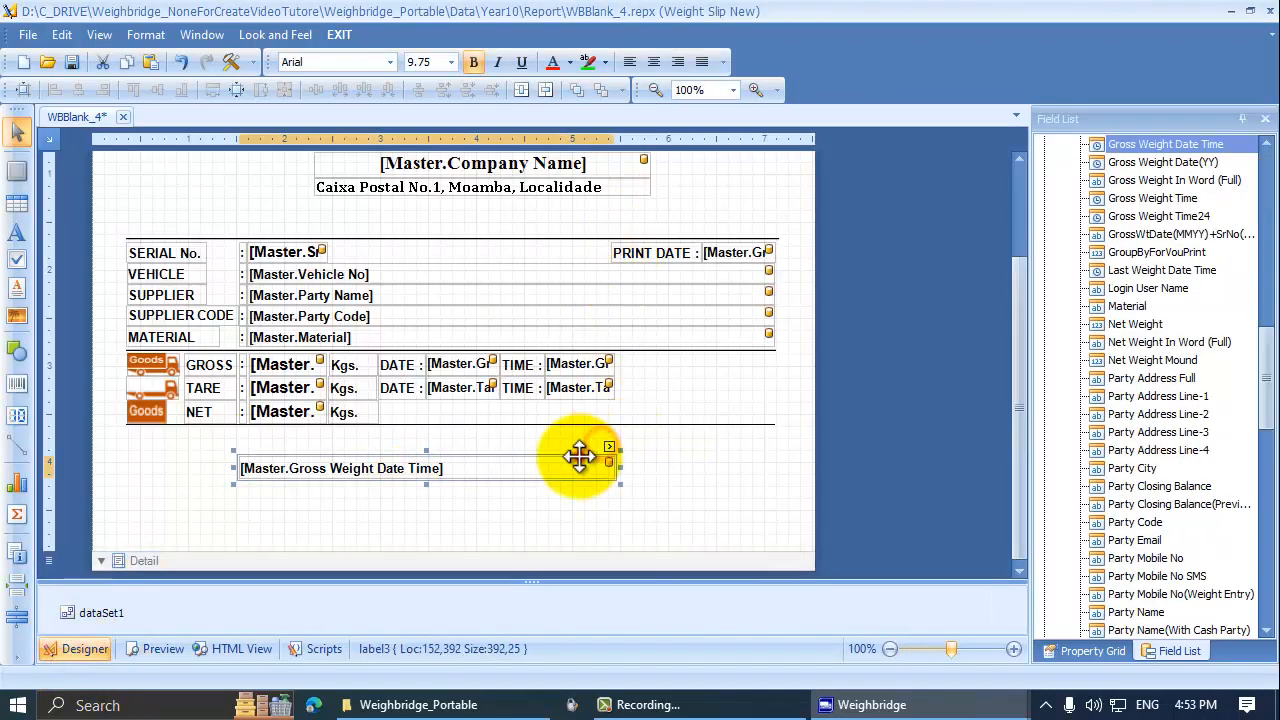
click(609, 446)
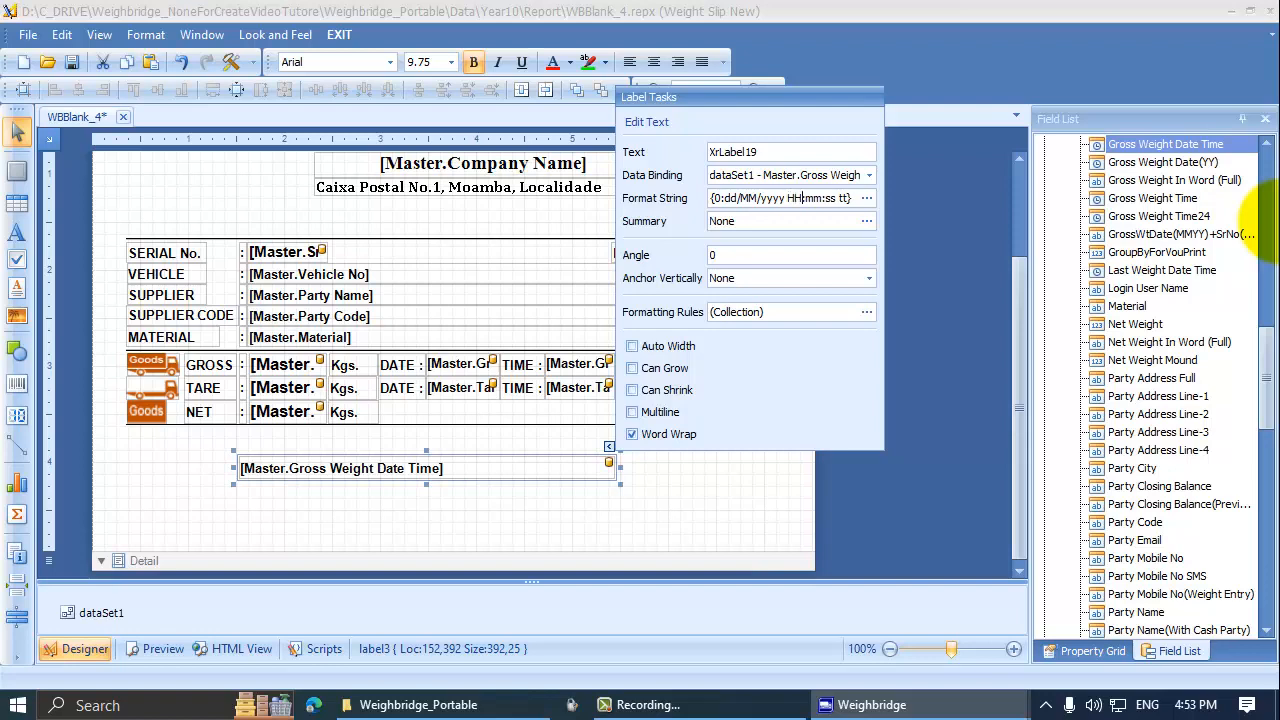
click(540, 538)
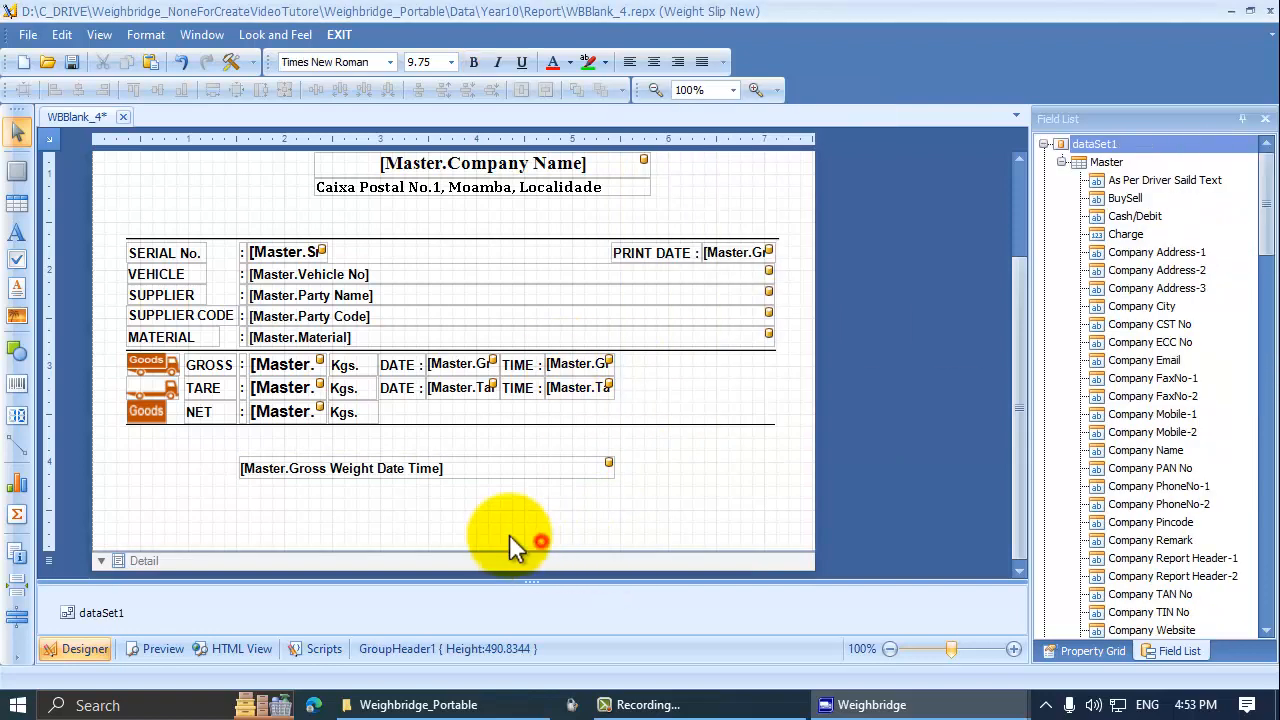
click(165, 655)
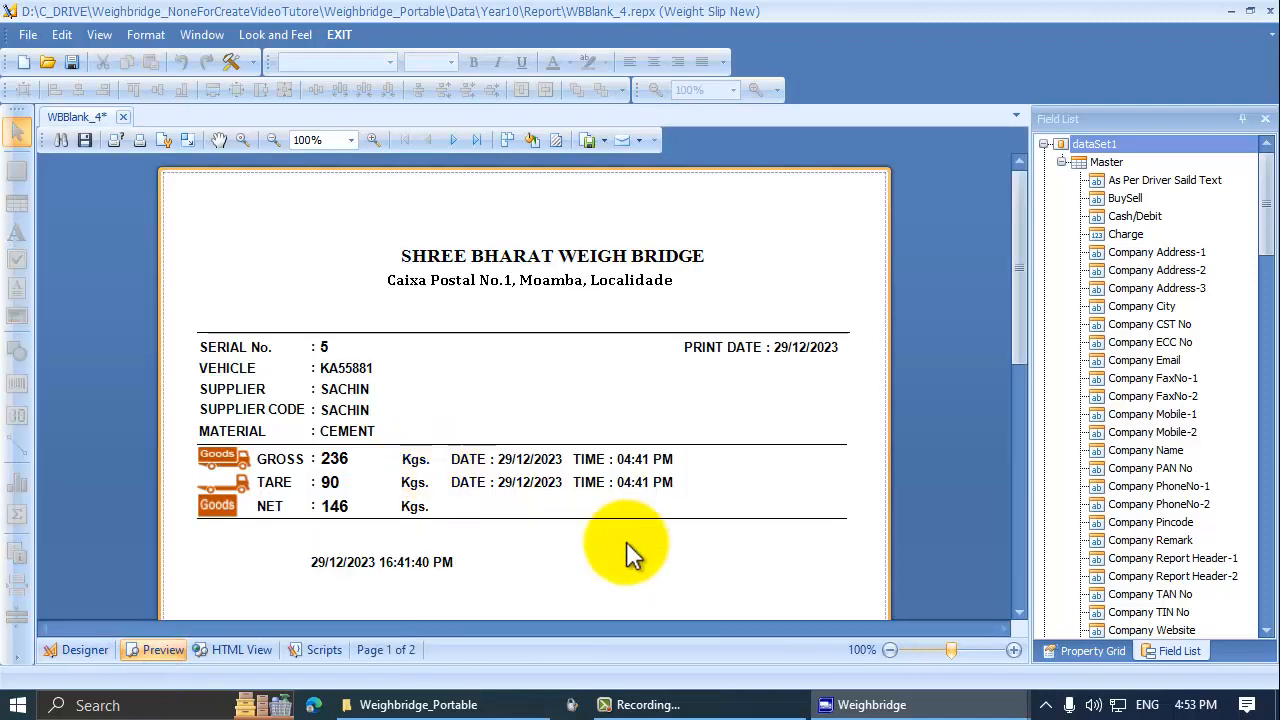
Set the Gross Weight Date Time label's format string to {0:dd/MM/yyyy HH:mm:ss}, preview the slip and return to design view
click(84, 648)
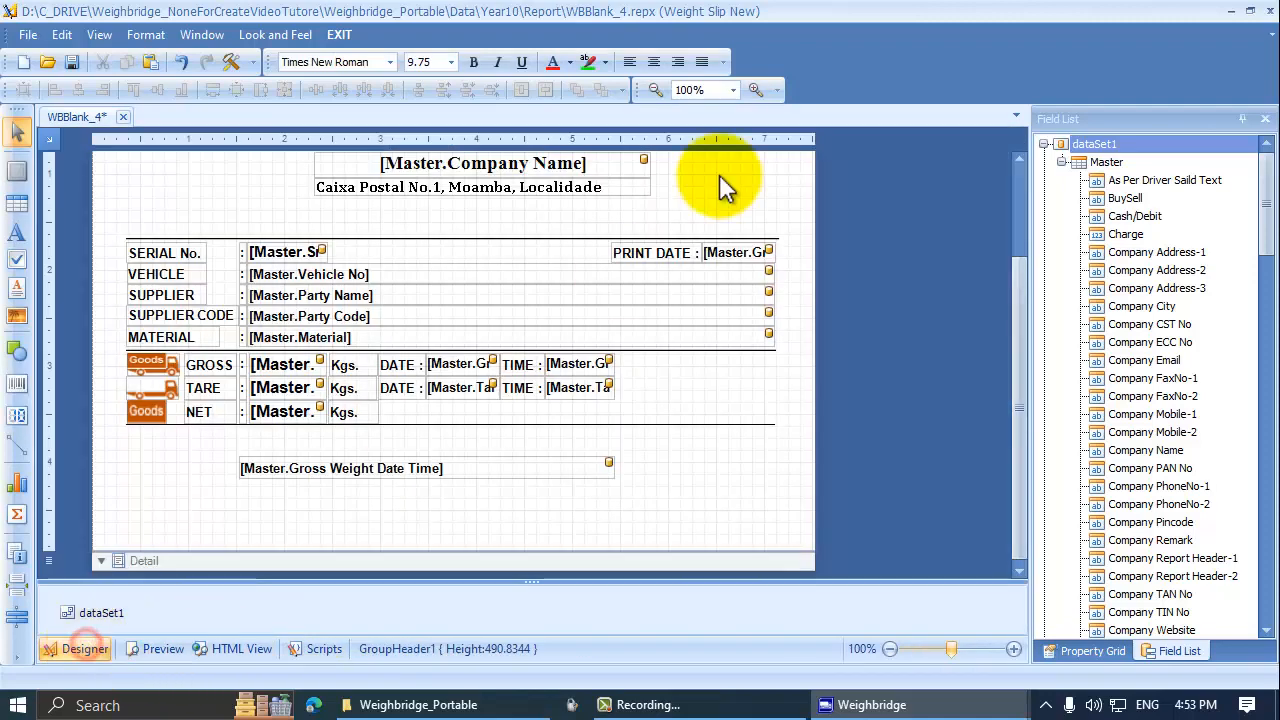
click(608, 447)
click(820, 199)
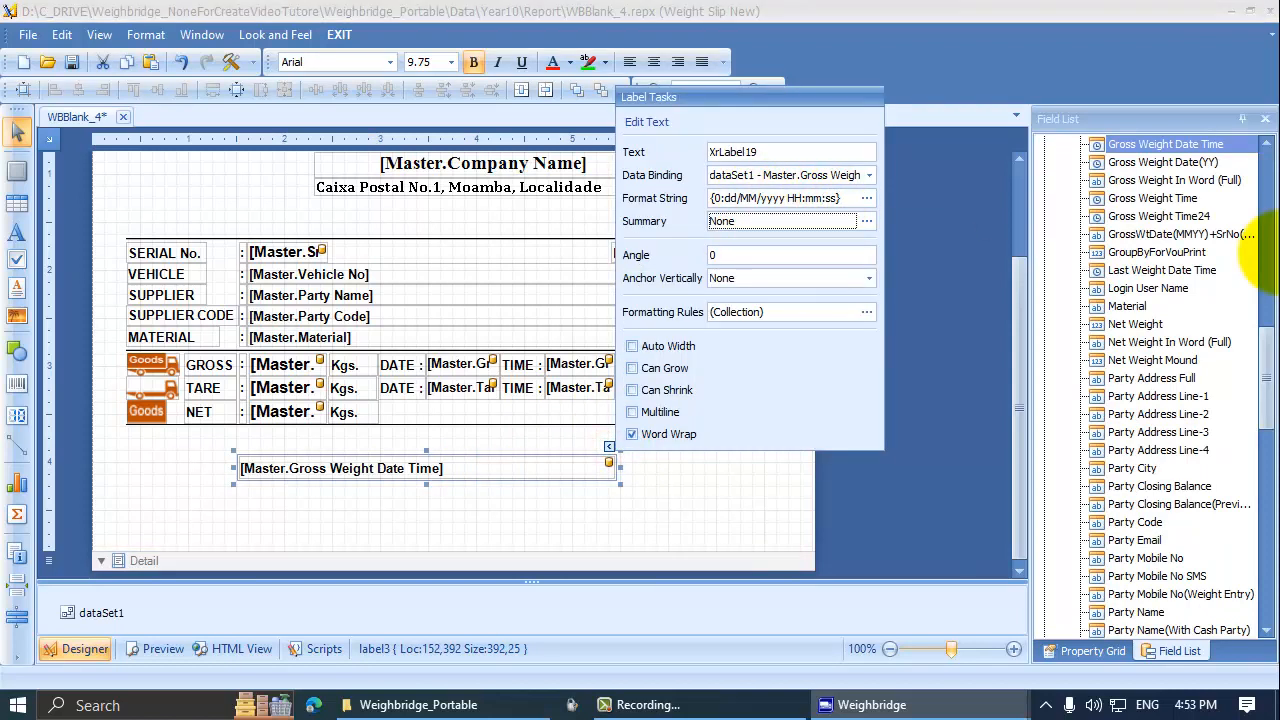
click(321, 510)
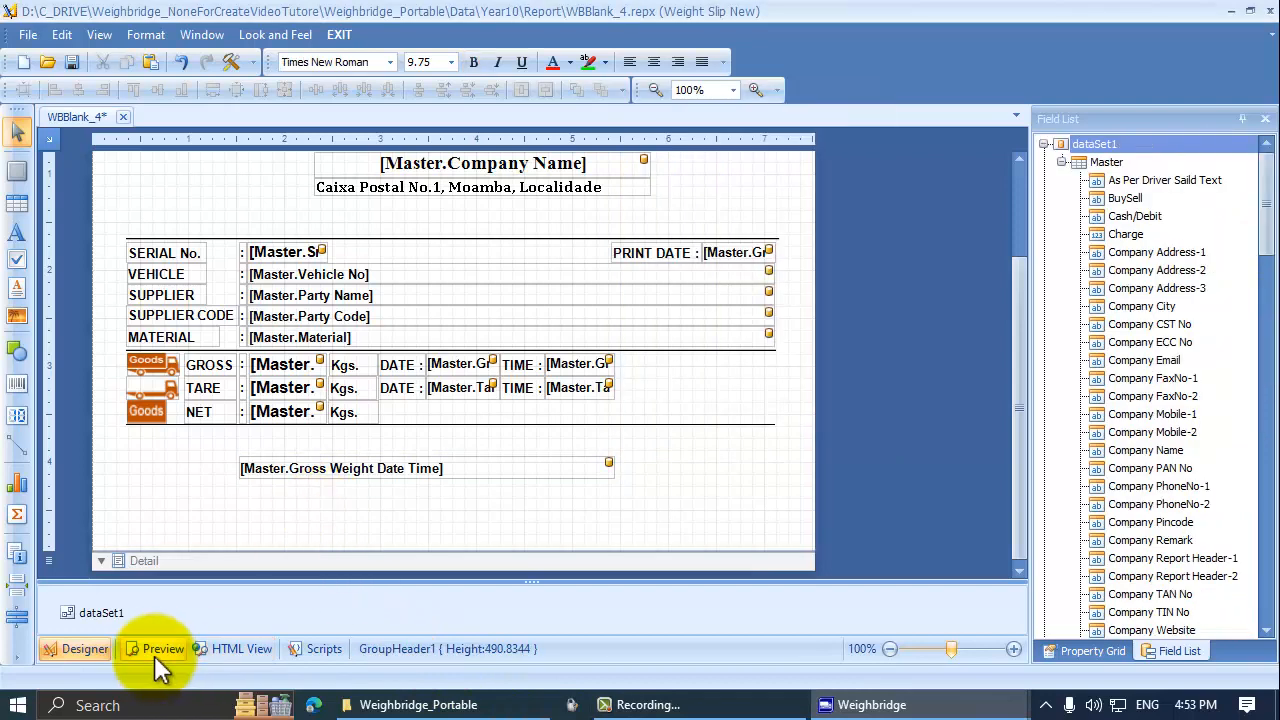
click(157, 654)
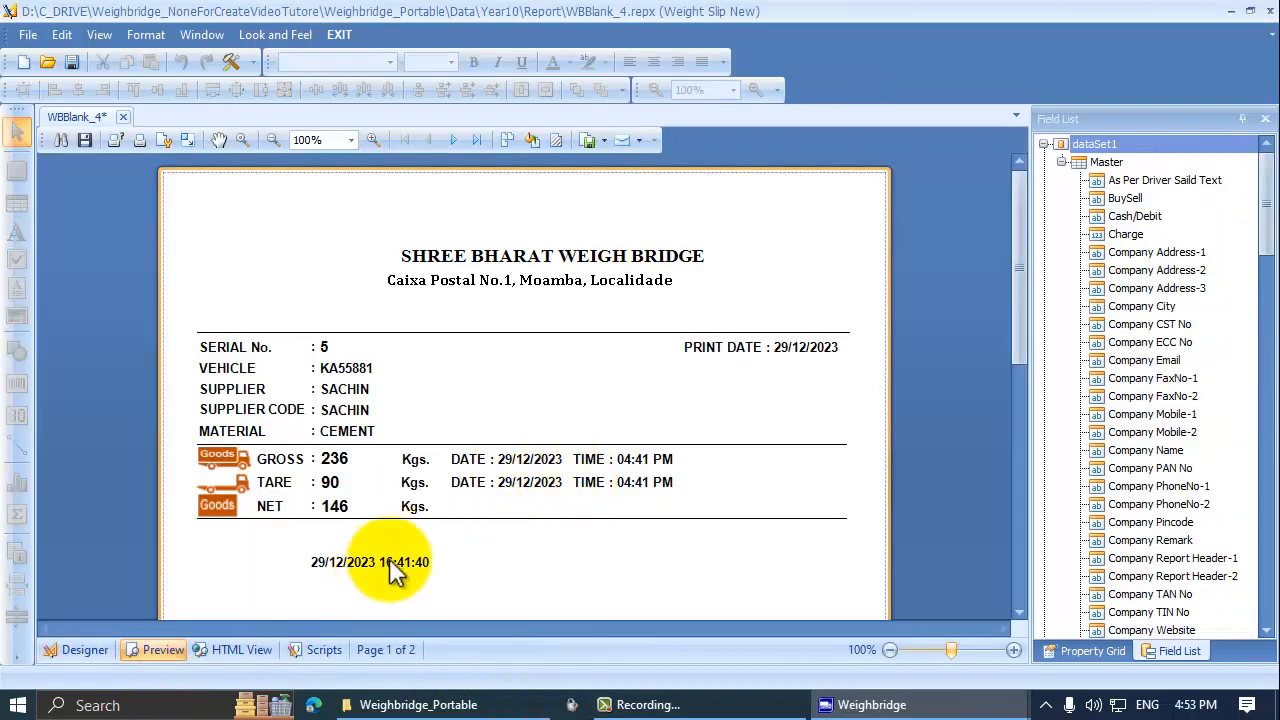
click(84, 648)
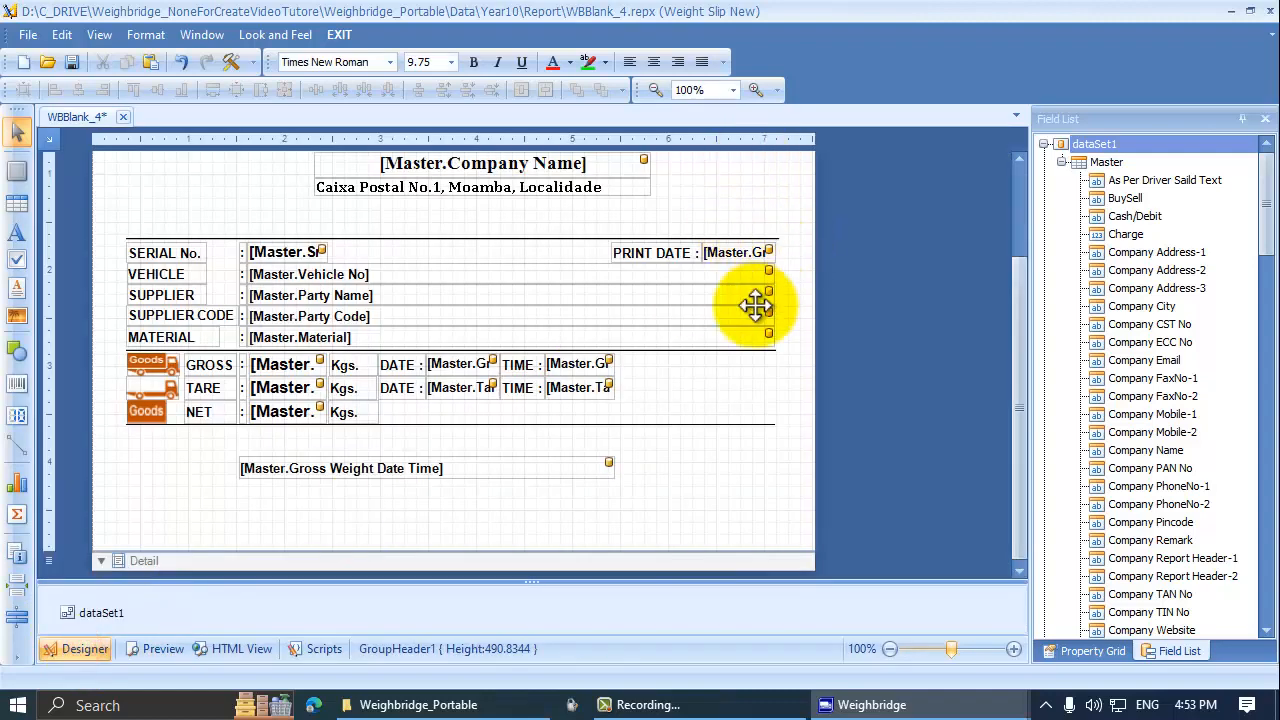
Review the format string of the Gross Weight Date Time label
click(760, 252)
click(566, 461)
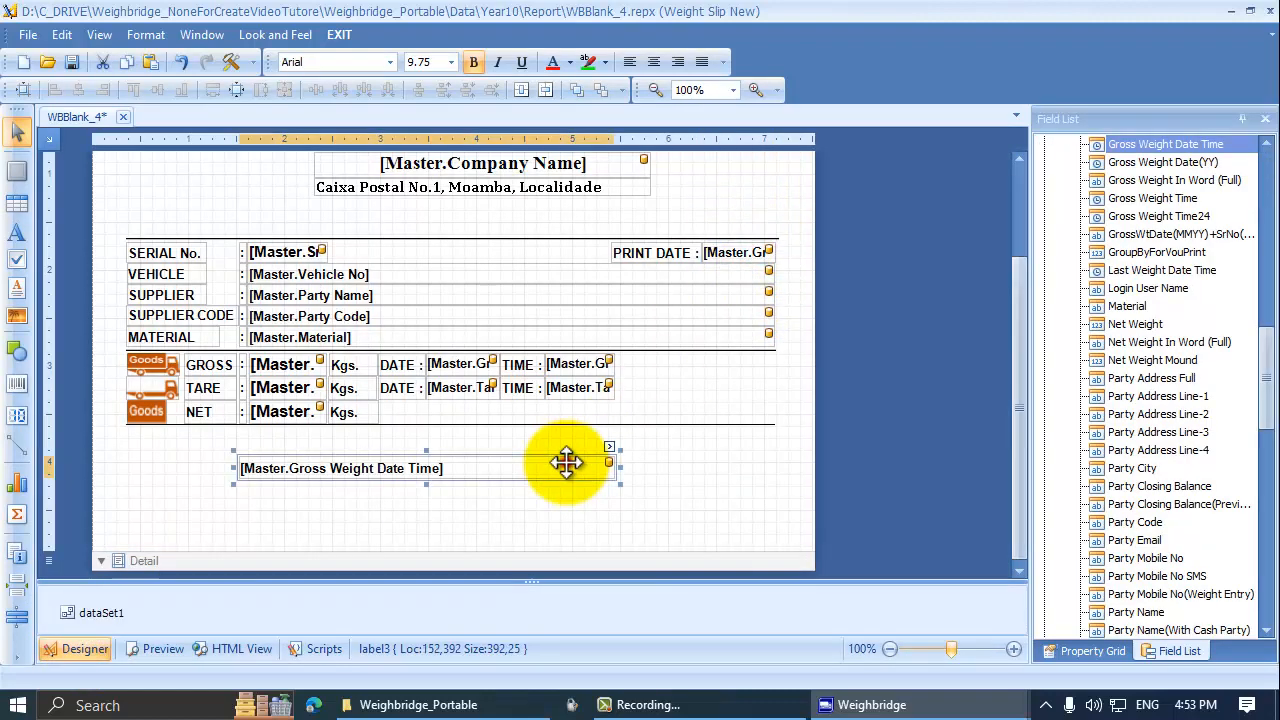
click(609, 447)
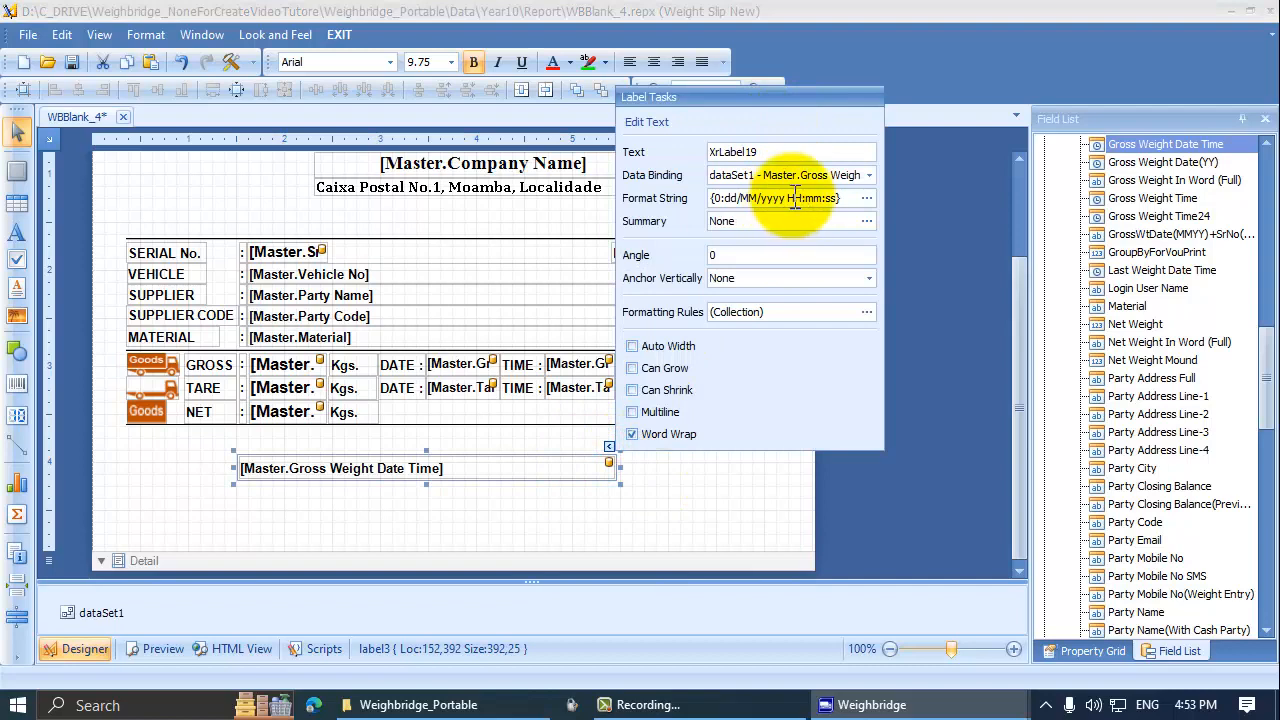
click(679, 531)
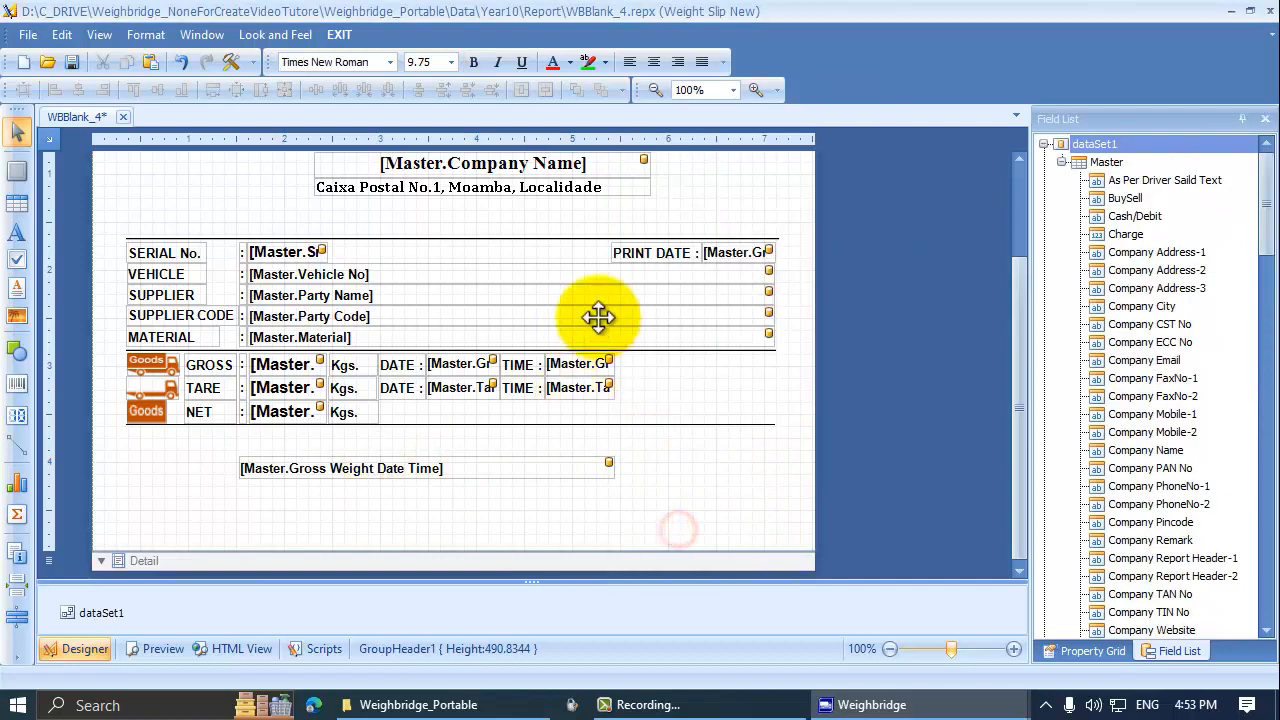
click(425, 472)
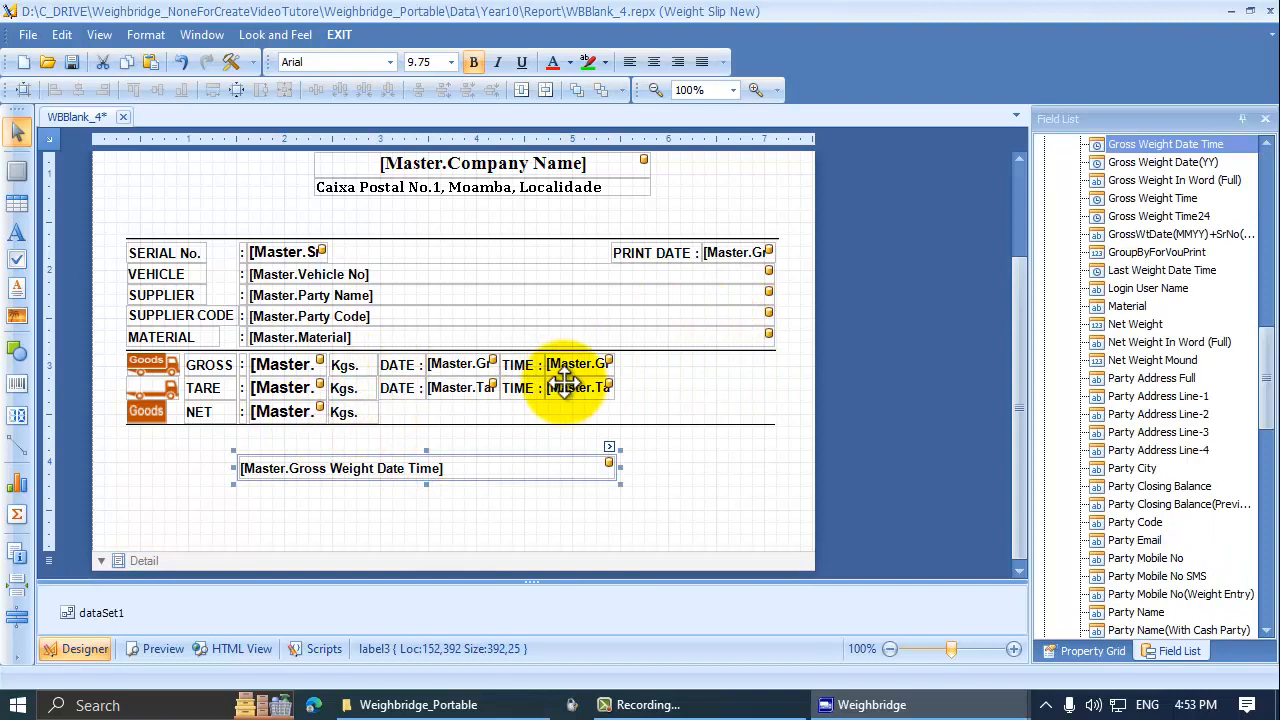
Copy the Net Weight label to just below the NET row and set the copy's format string to the custom number format #0.00
click(280, 410)
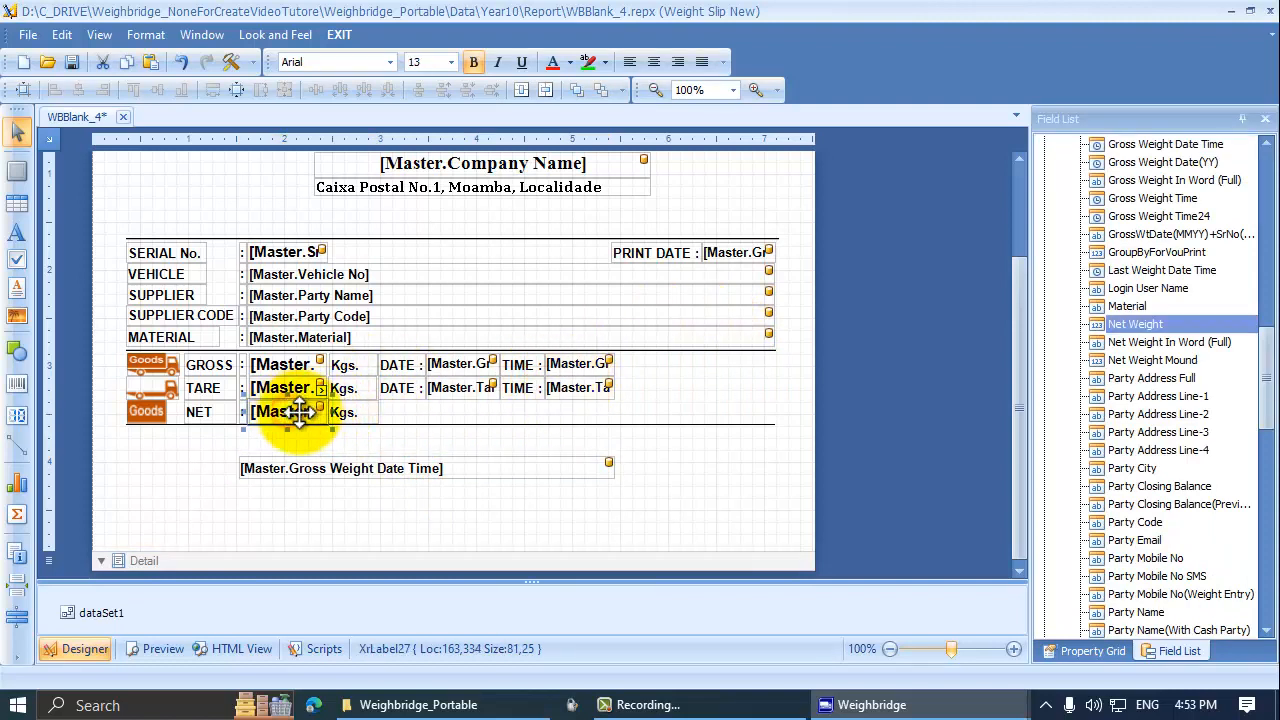
drag(295, 405, 330, 432)
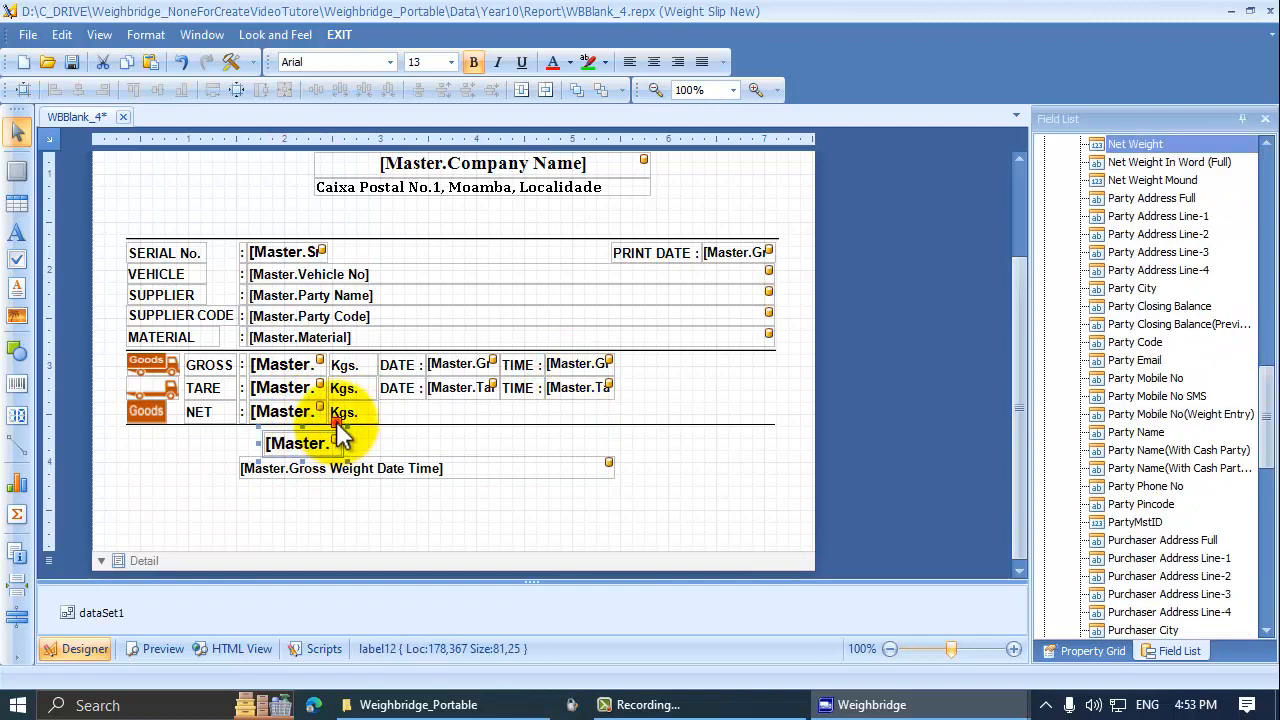
click(336, 422)
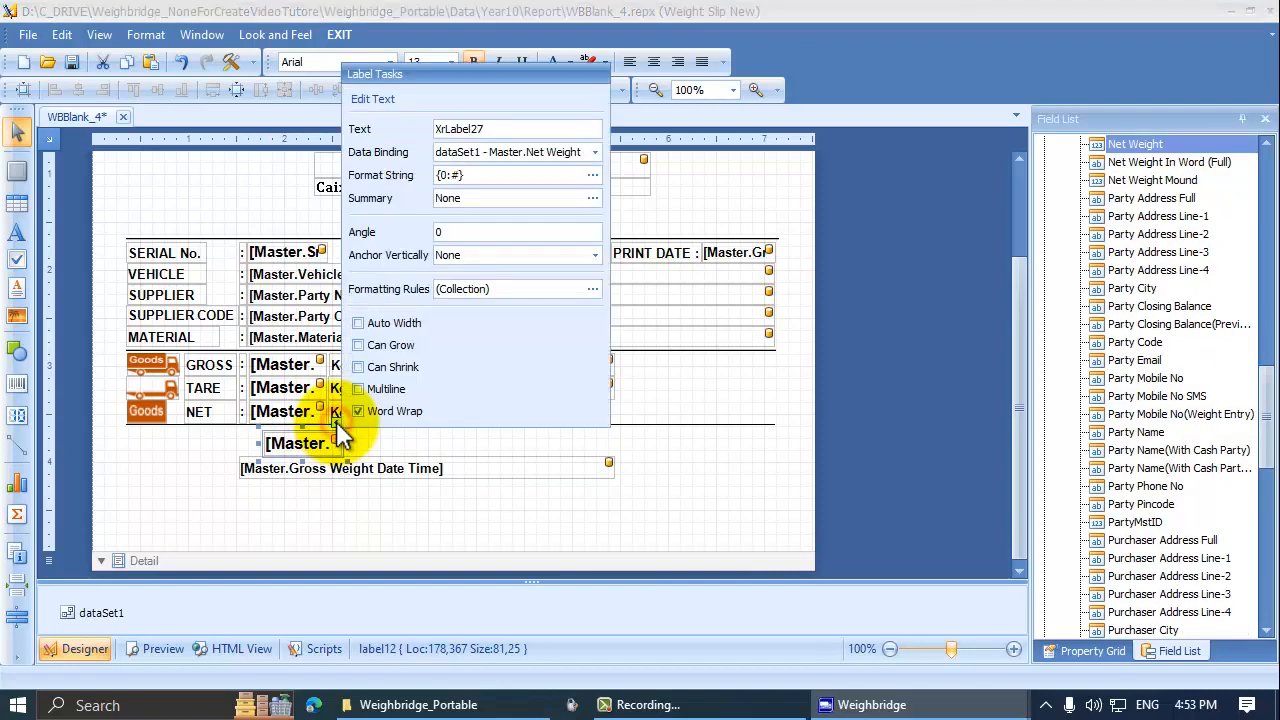
click(458, 175)
click(592, 175)
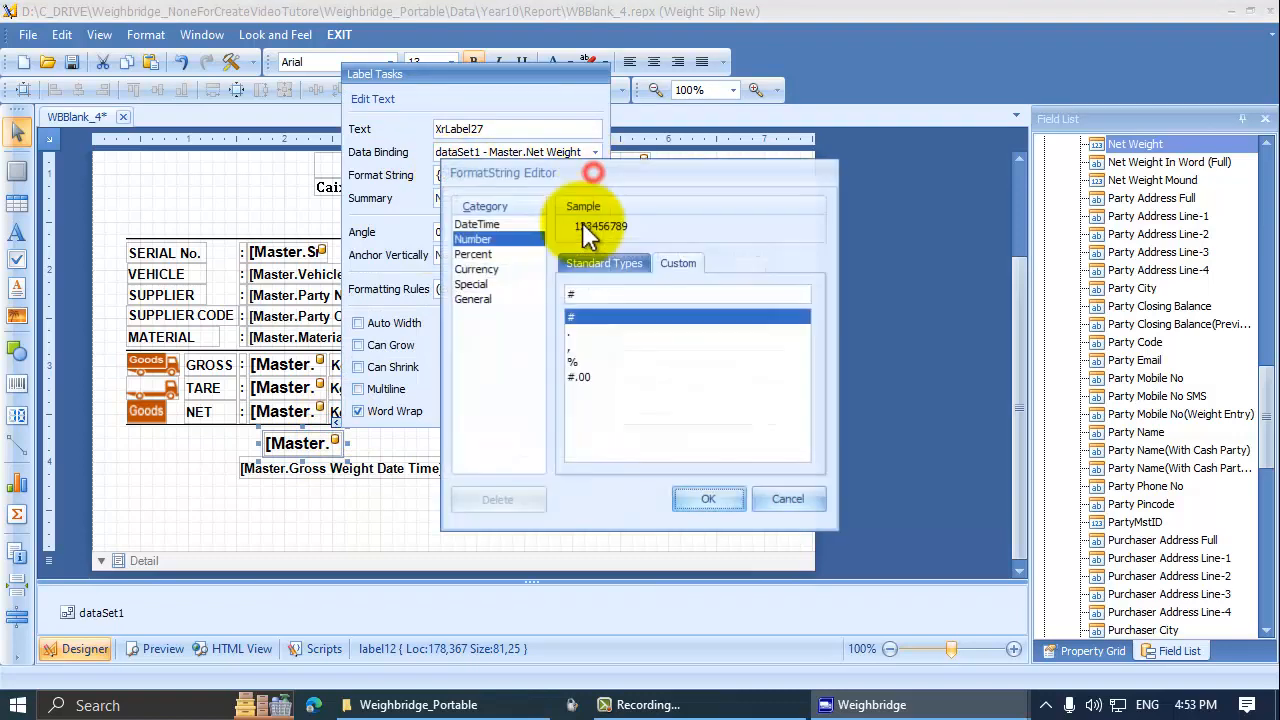
click(618, 265)
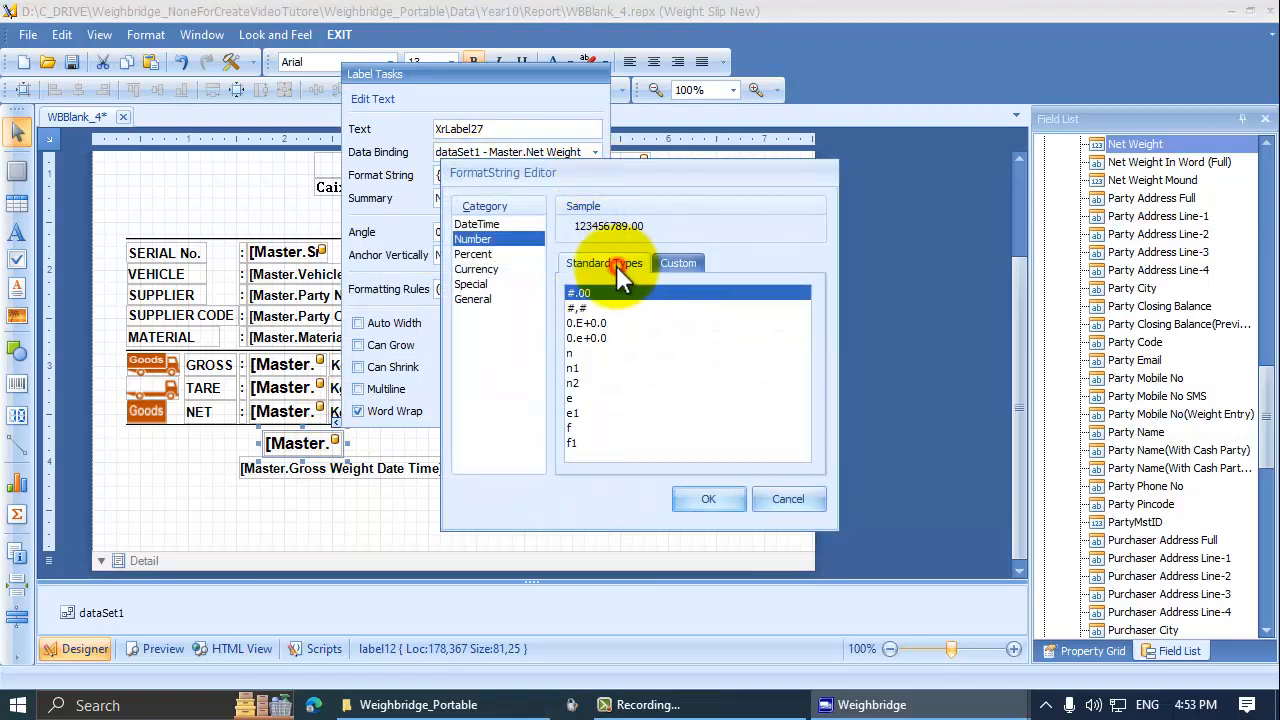
click(578, 292)
click(680, 266)
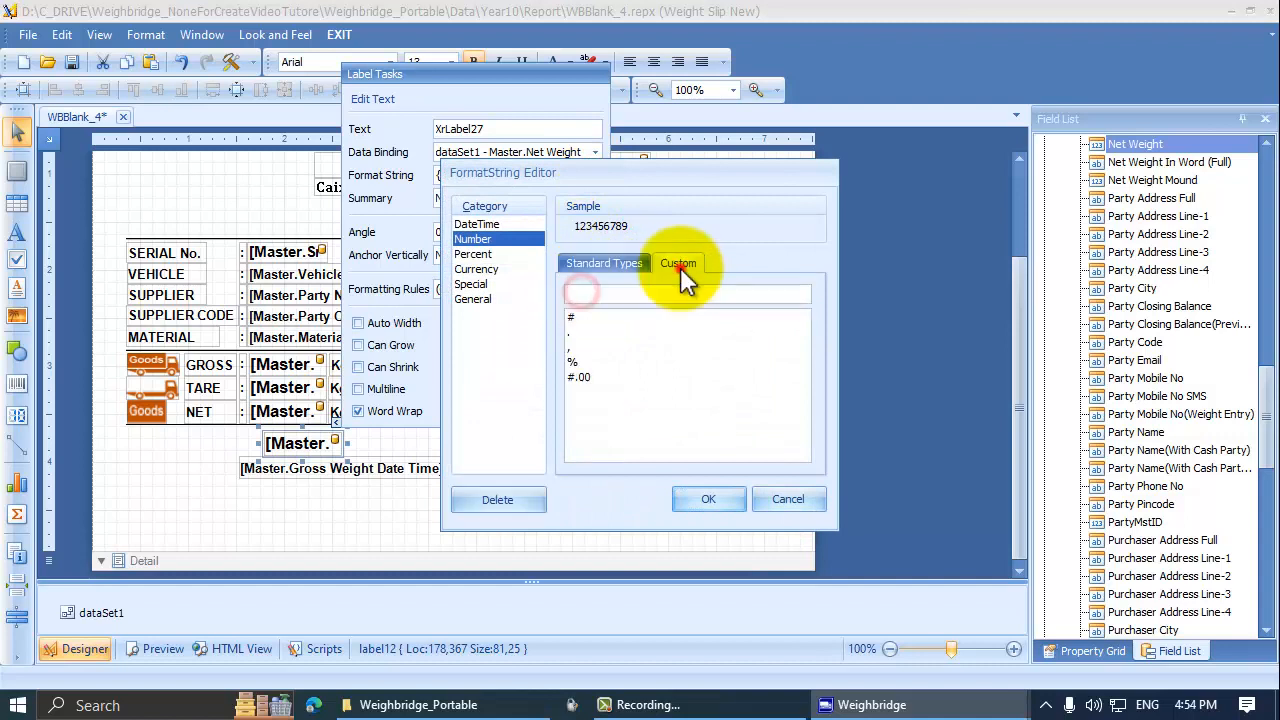
click(618, 289)
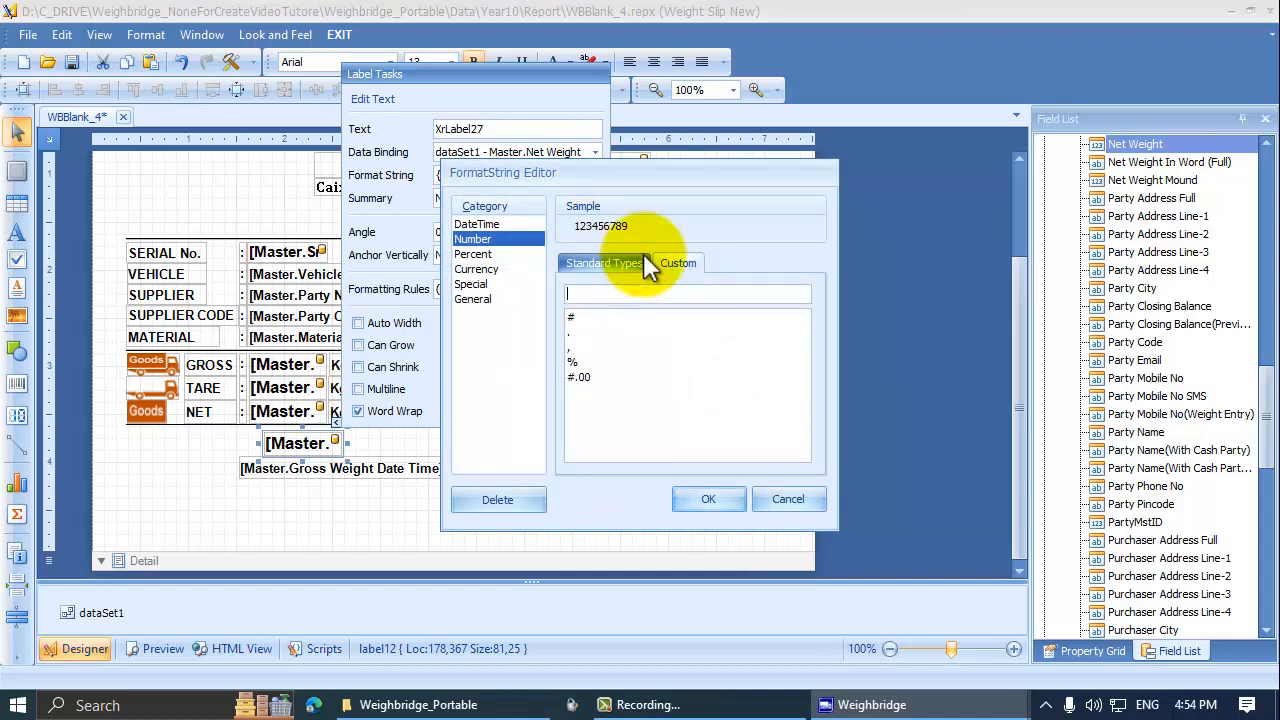
text(#0.00)
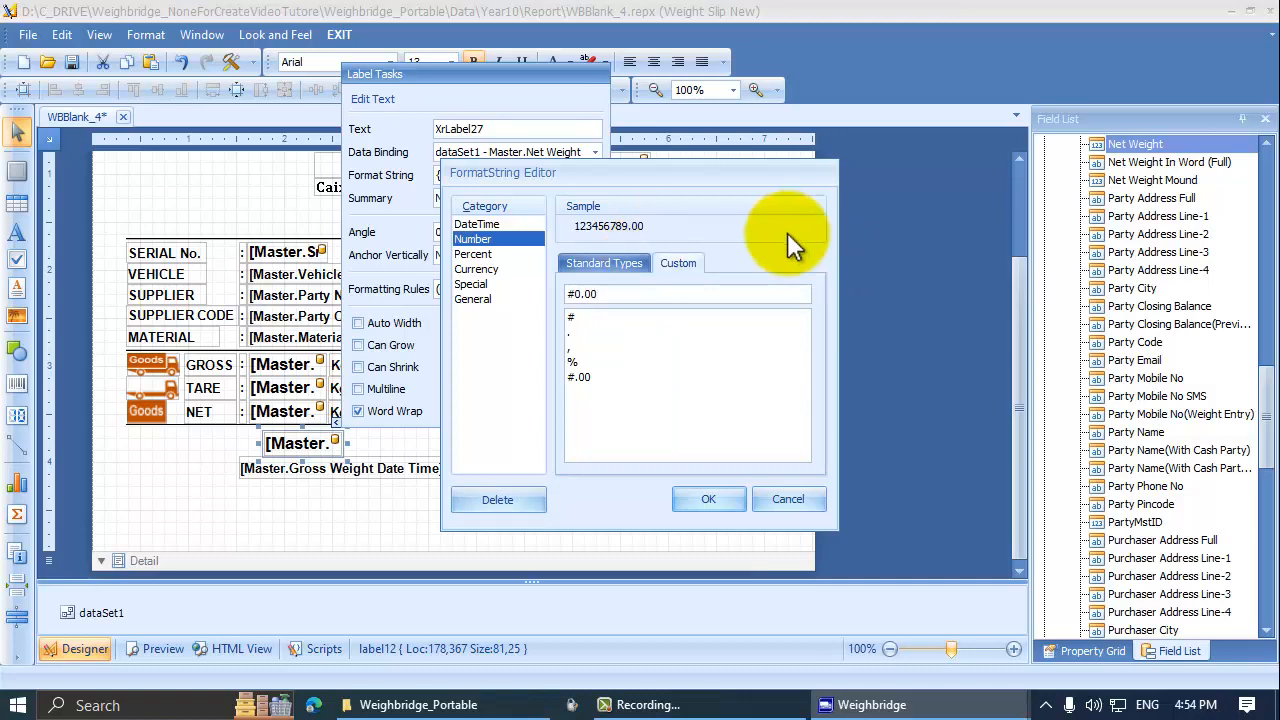
click(692, 500)
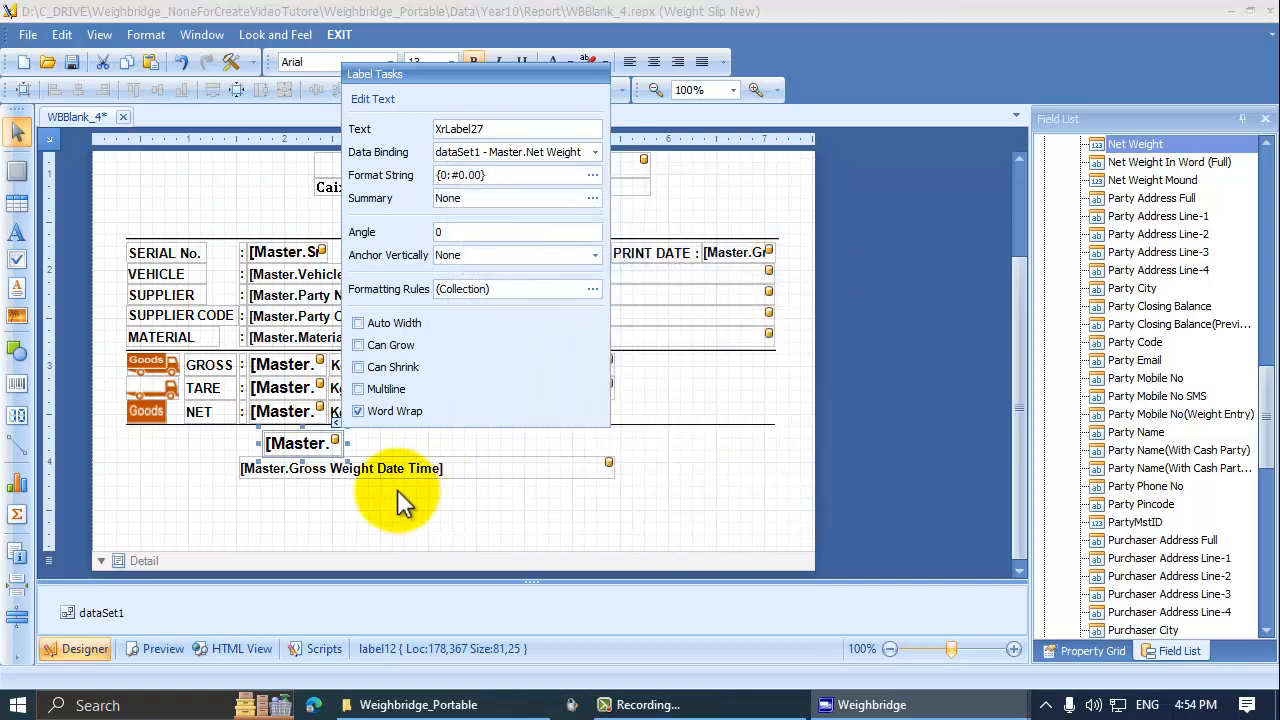
Check the copied Net Weight label in the preview and review its format string in design view
click(165, 648)
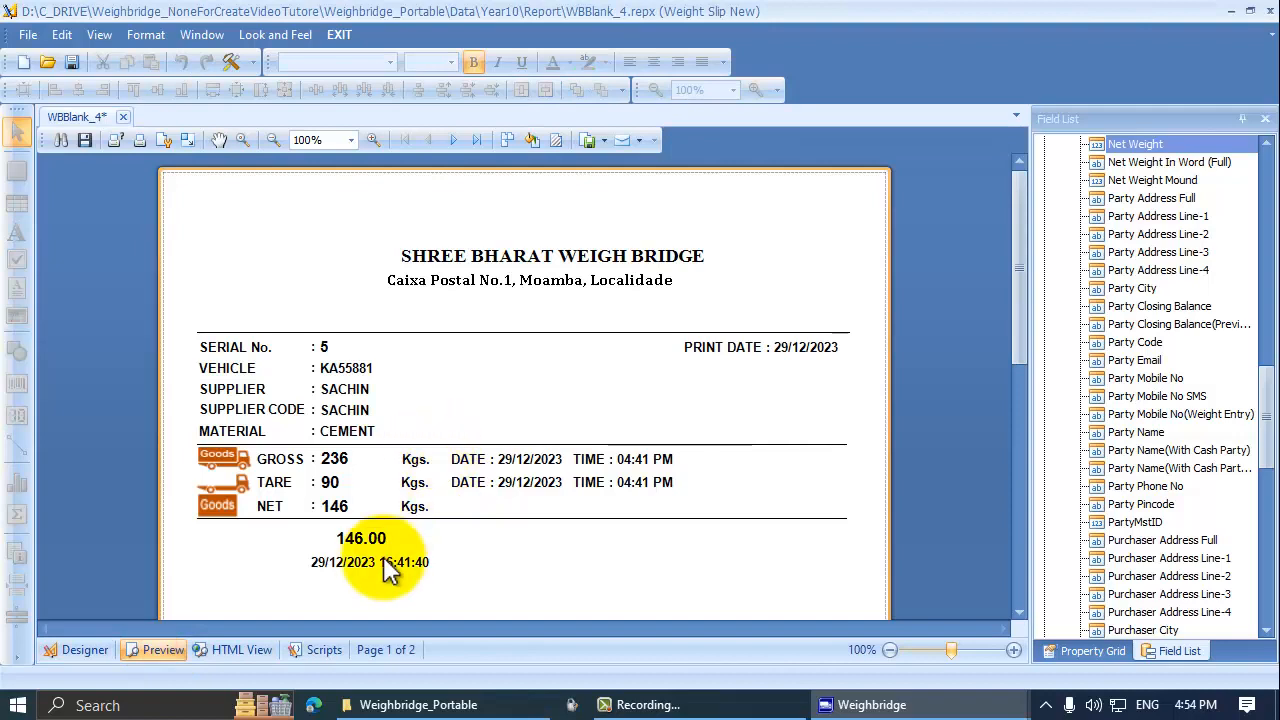
click(85, 649)
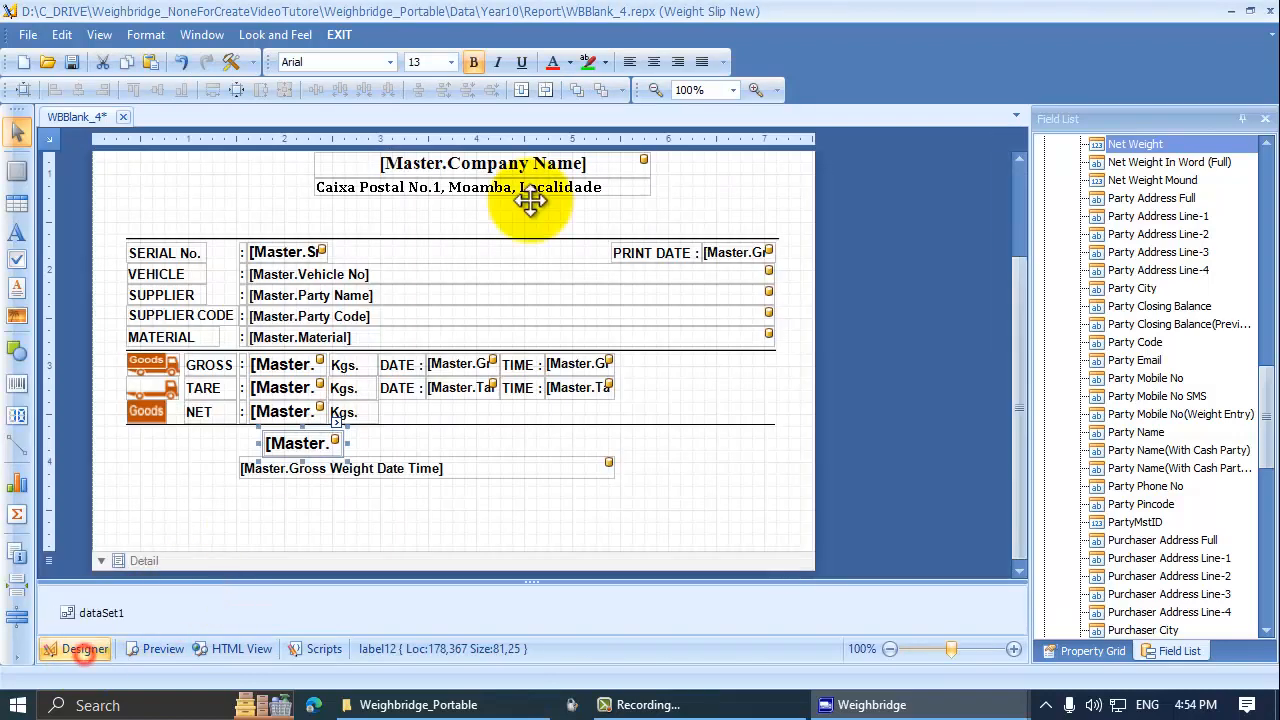
click(337, 422)
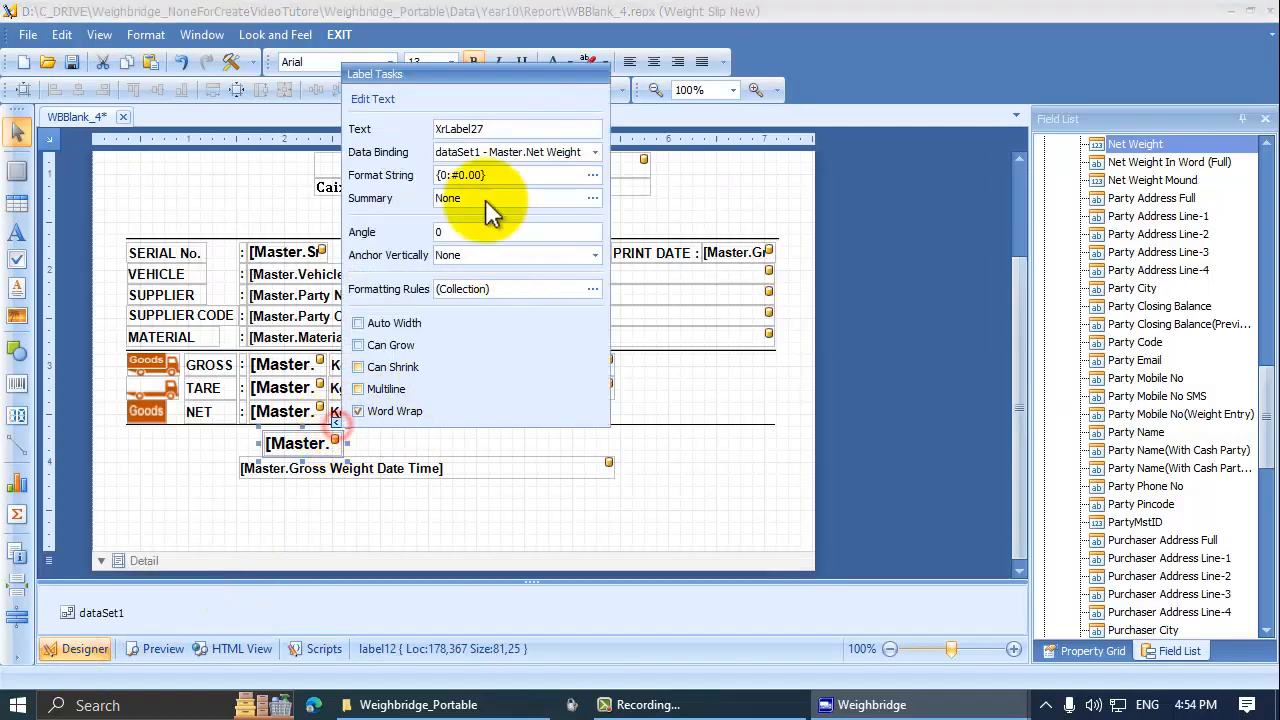
click(480, 175)
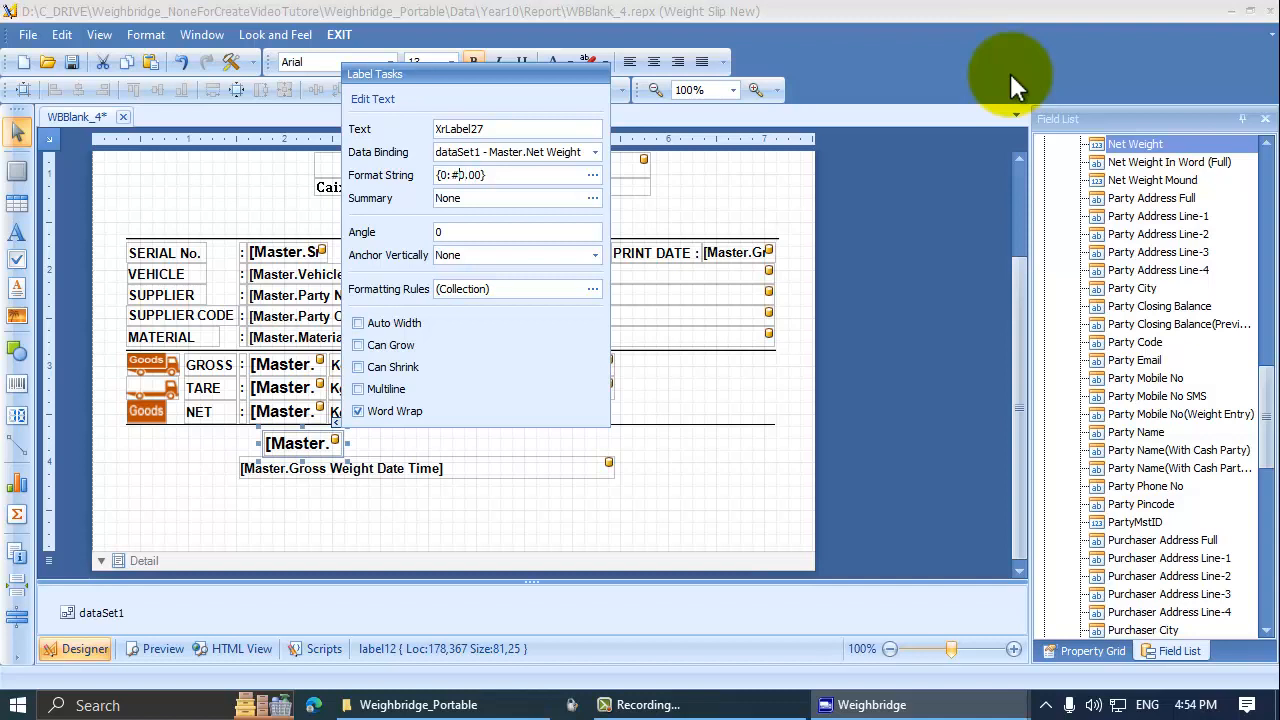
click(403, 503)
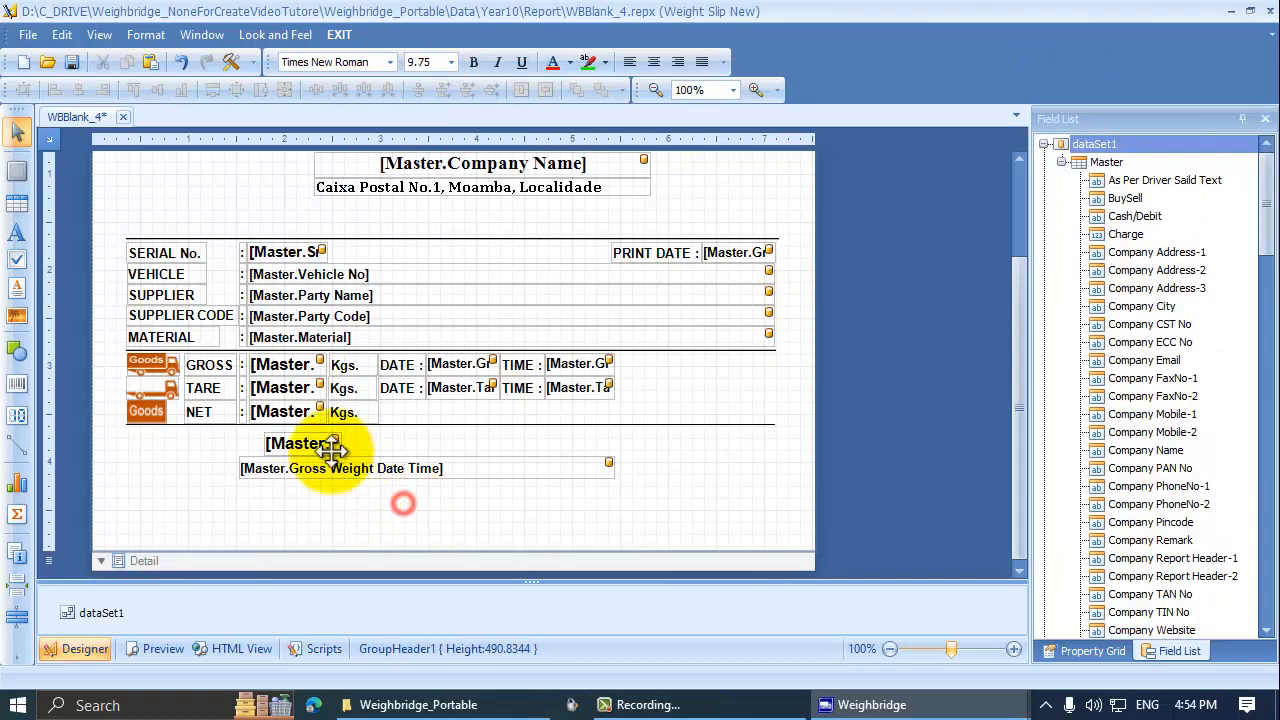
click(328, 446)
click(155, 650)
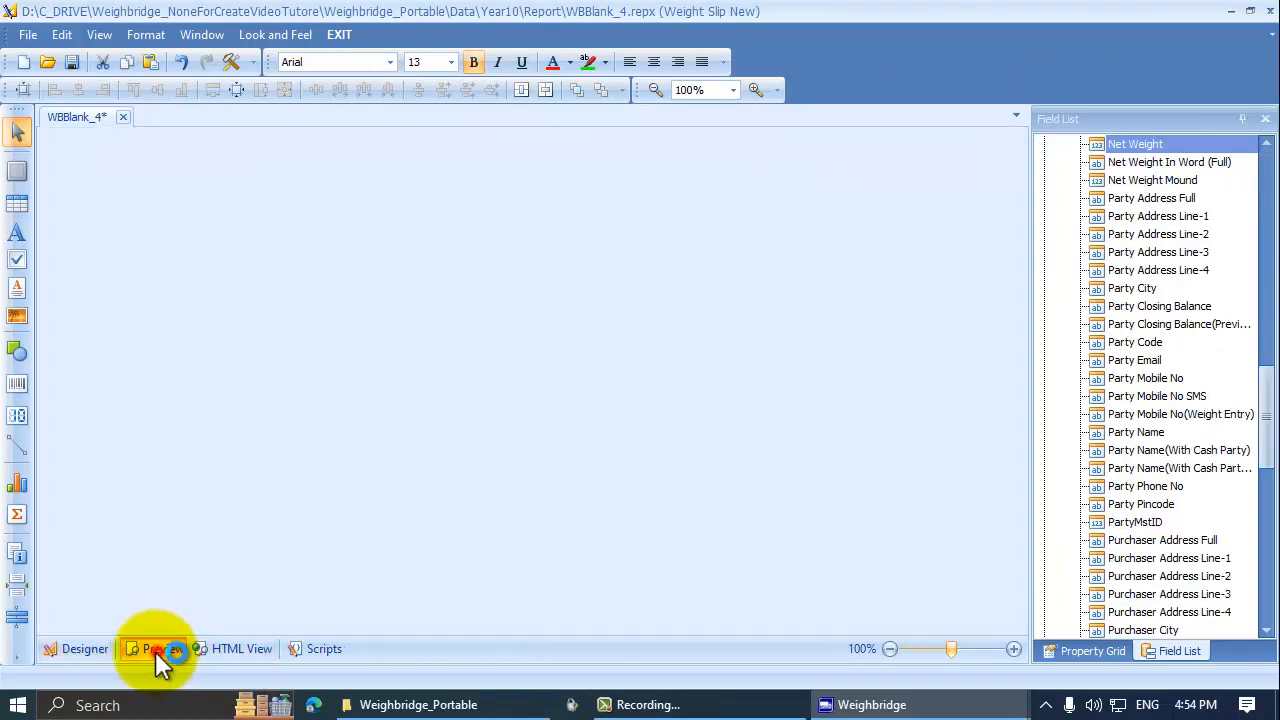
scroll(472, 460, down, 2)
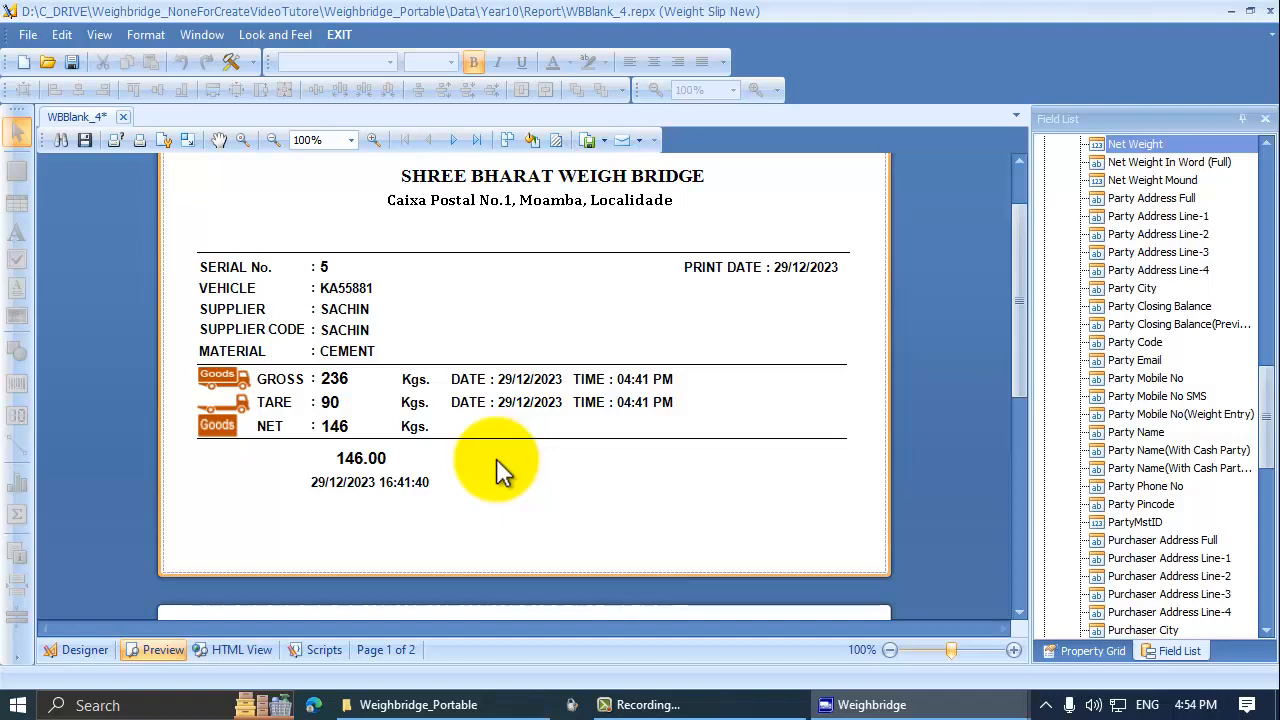
Close the report designer with the changes saved, and close the Voucher Printing window
click(1271, 11)
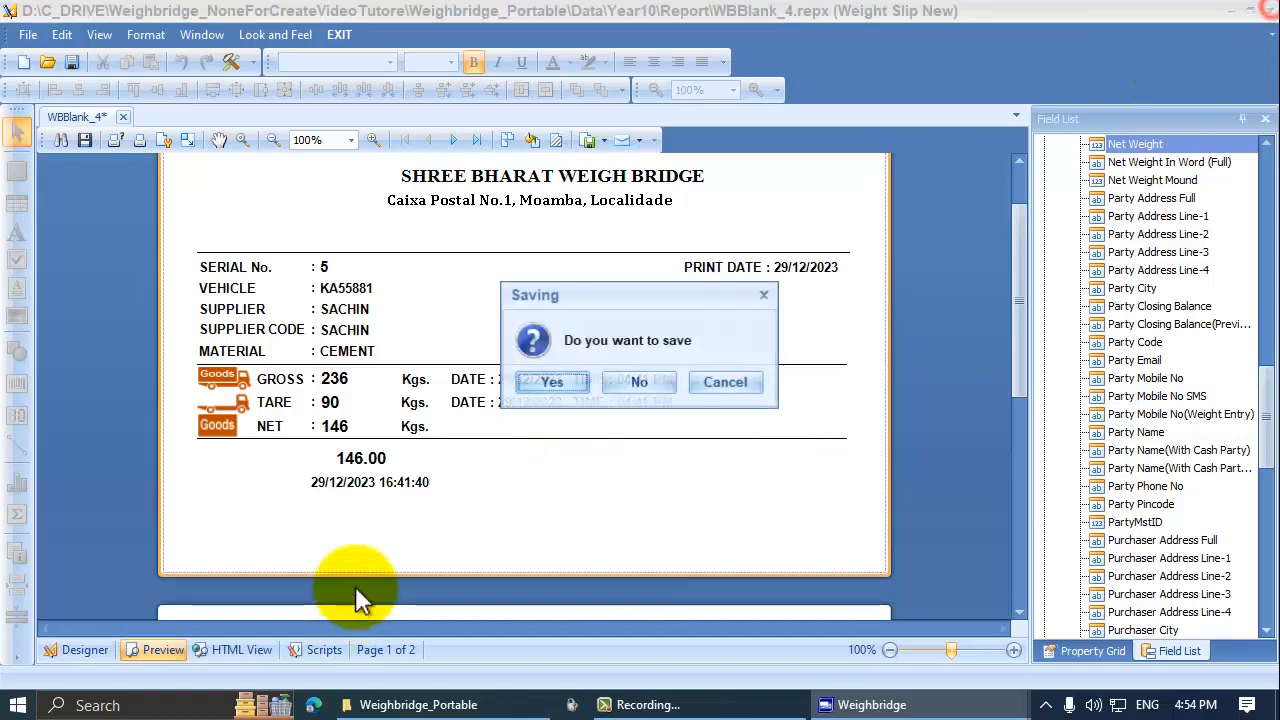
click(558, 379)
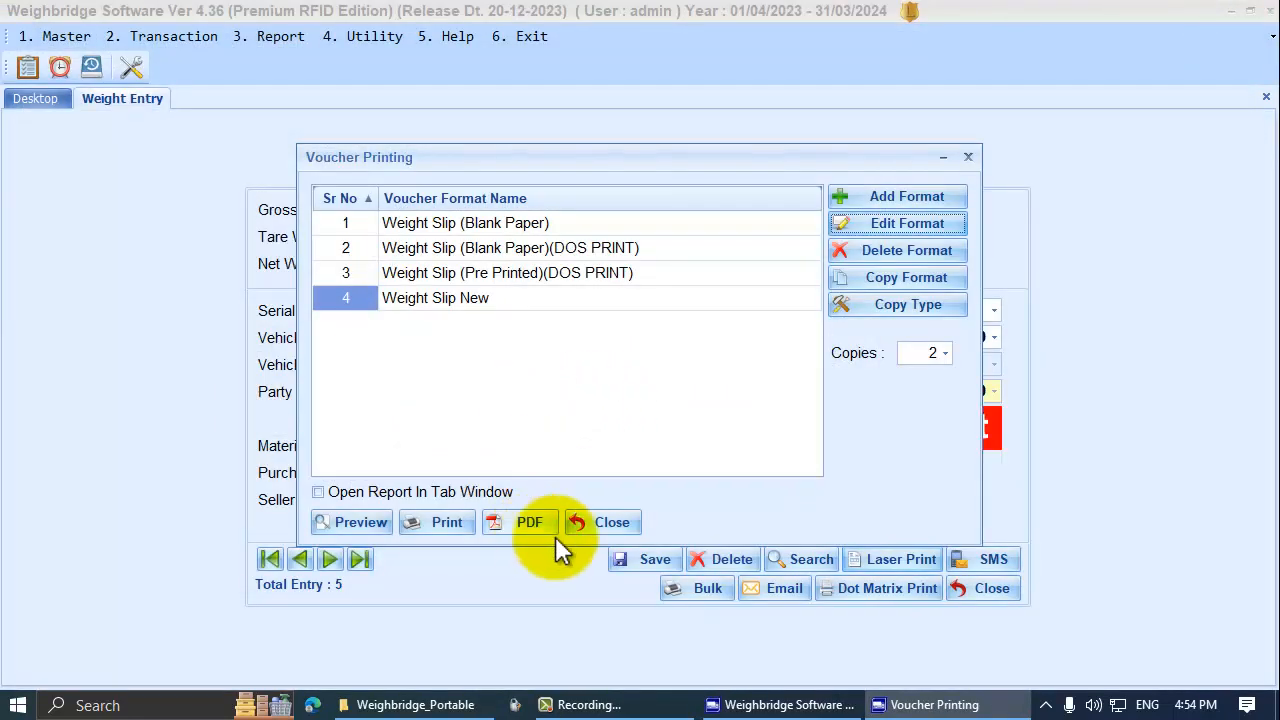
click(617, 522)
Set the weight entry's Tare Wt to 0 and save the entry without printing
click(455, 237)
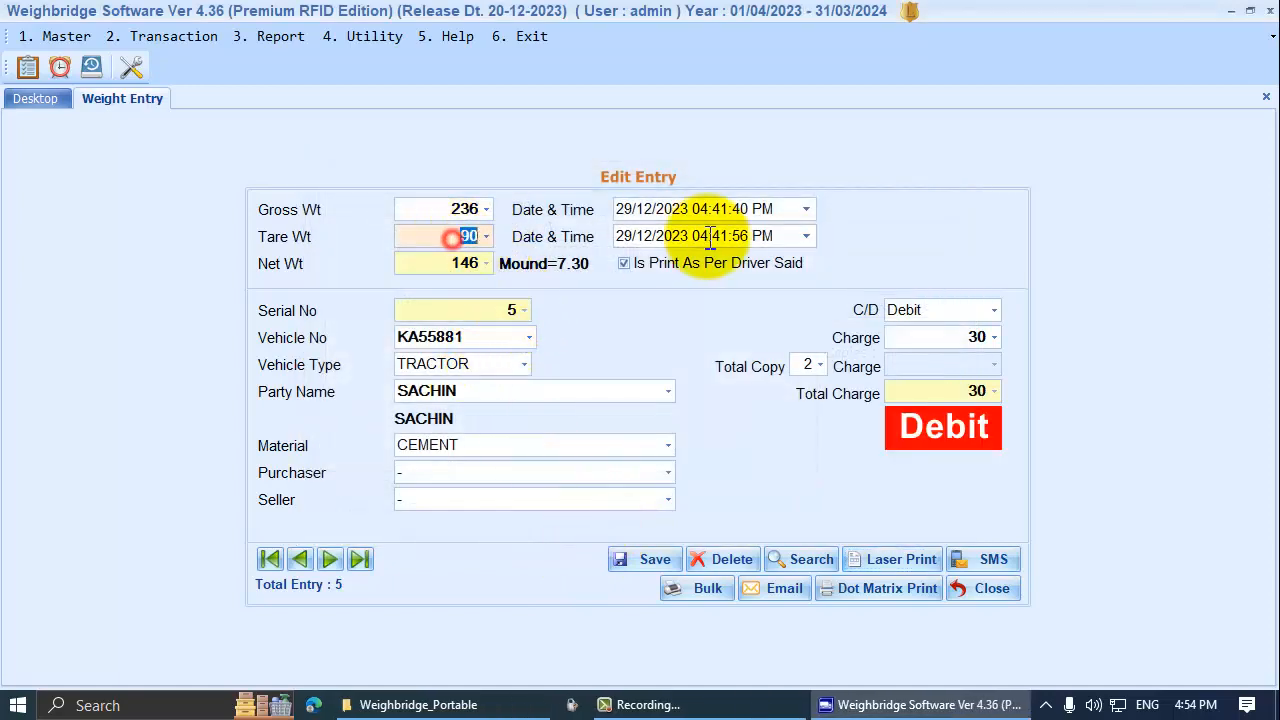
text(0)
key(ctrl+s)
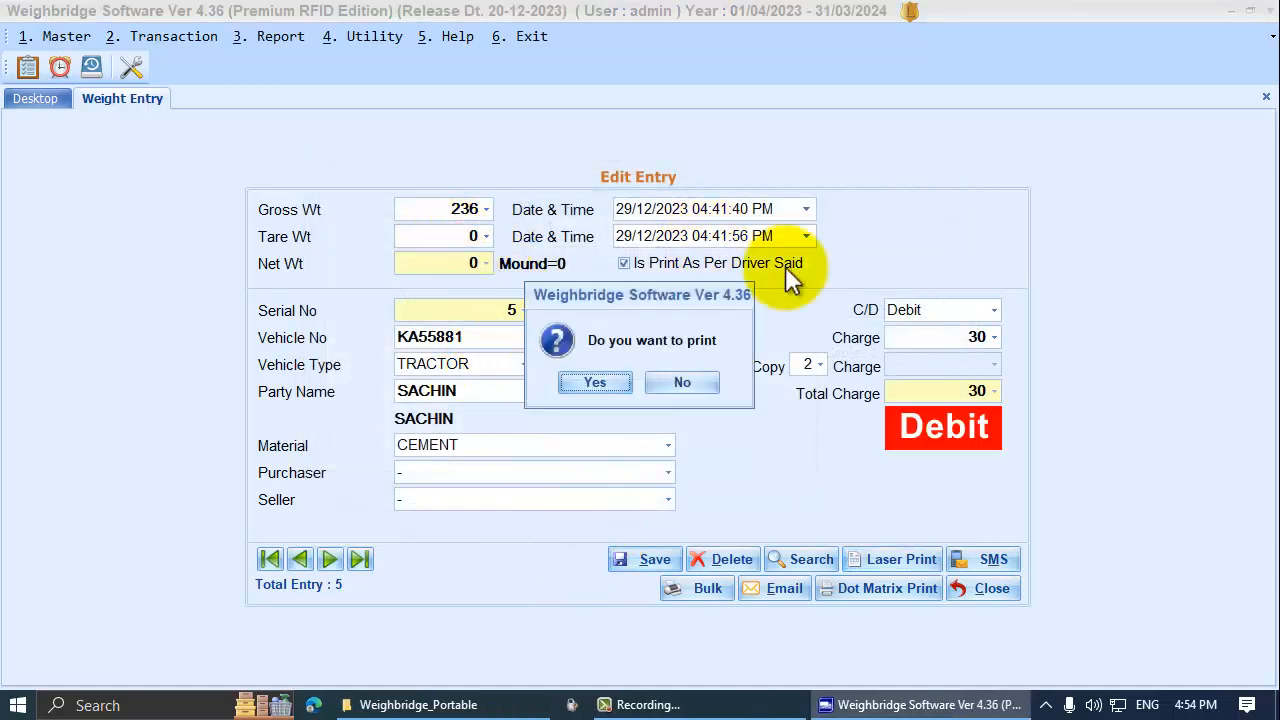
click(676, 383)
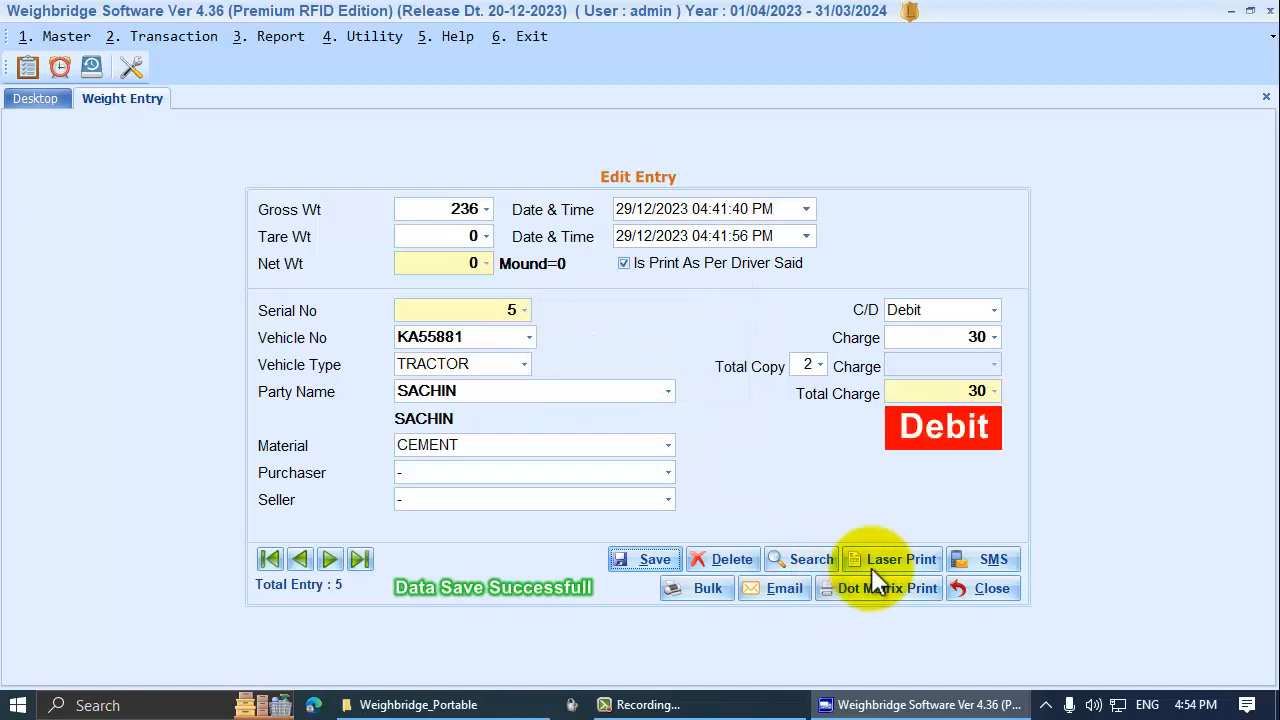
Reopen the Weight Slip New voucher format from Laser Print for editing in the report designer
click(885, 562)
click(433, 297)
click(890, 222)
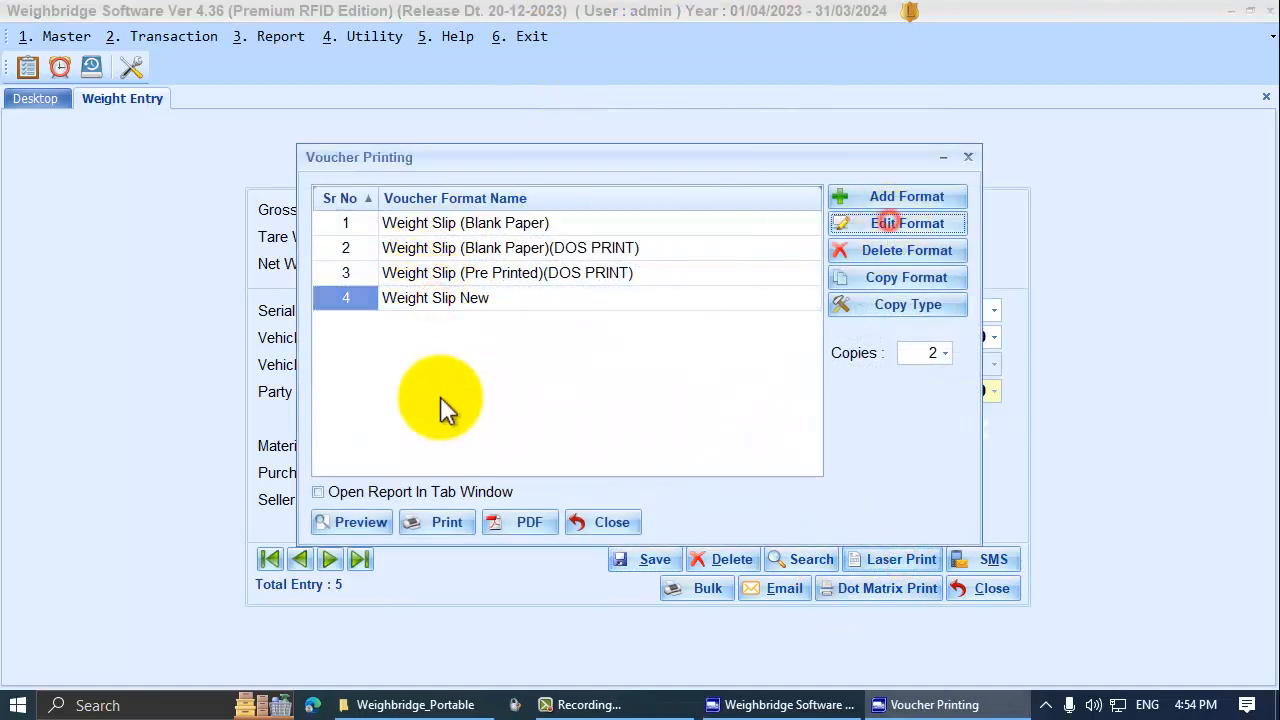
scroll(372, 390, down, 3)
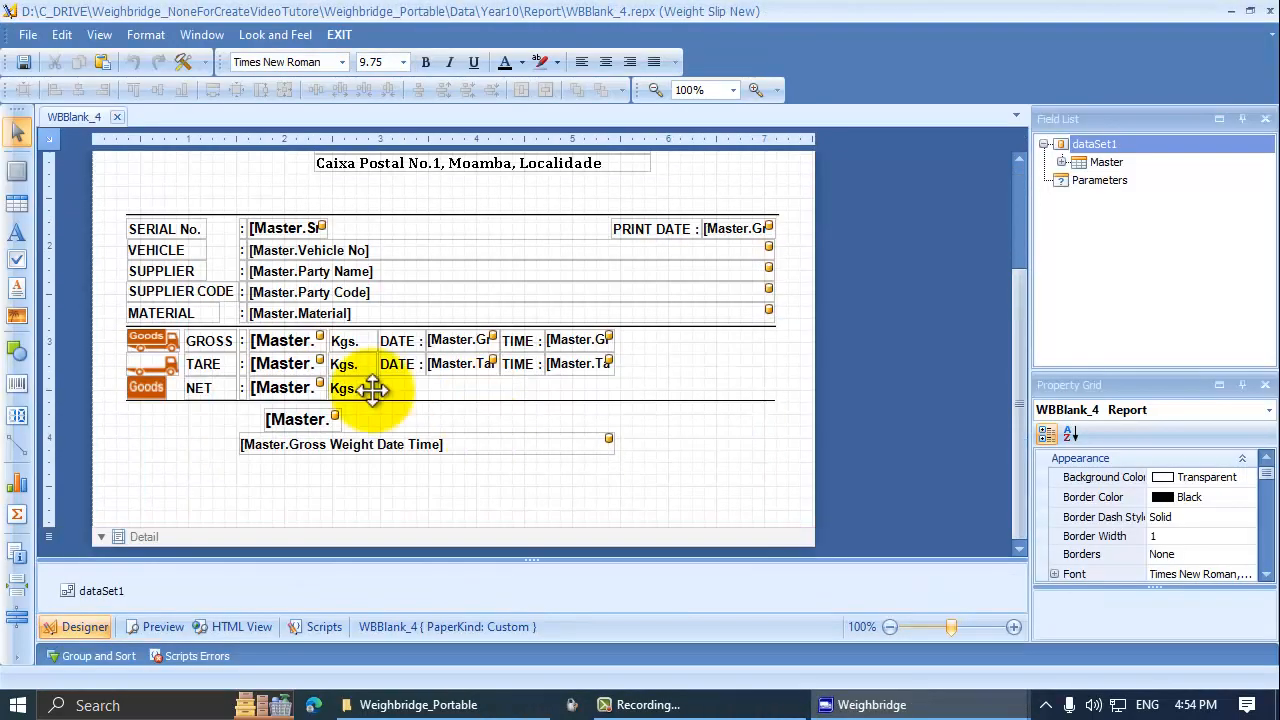
Preview the slip to check how the copied Net Weight label prints a zero weight, and return to design view
click(290, 420)
click(158, 630)
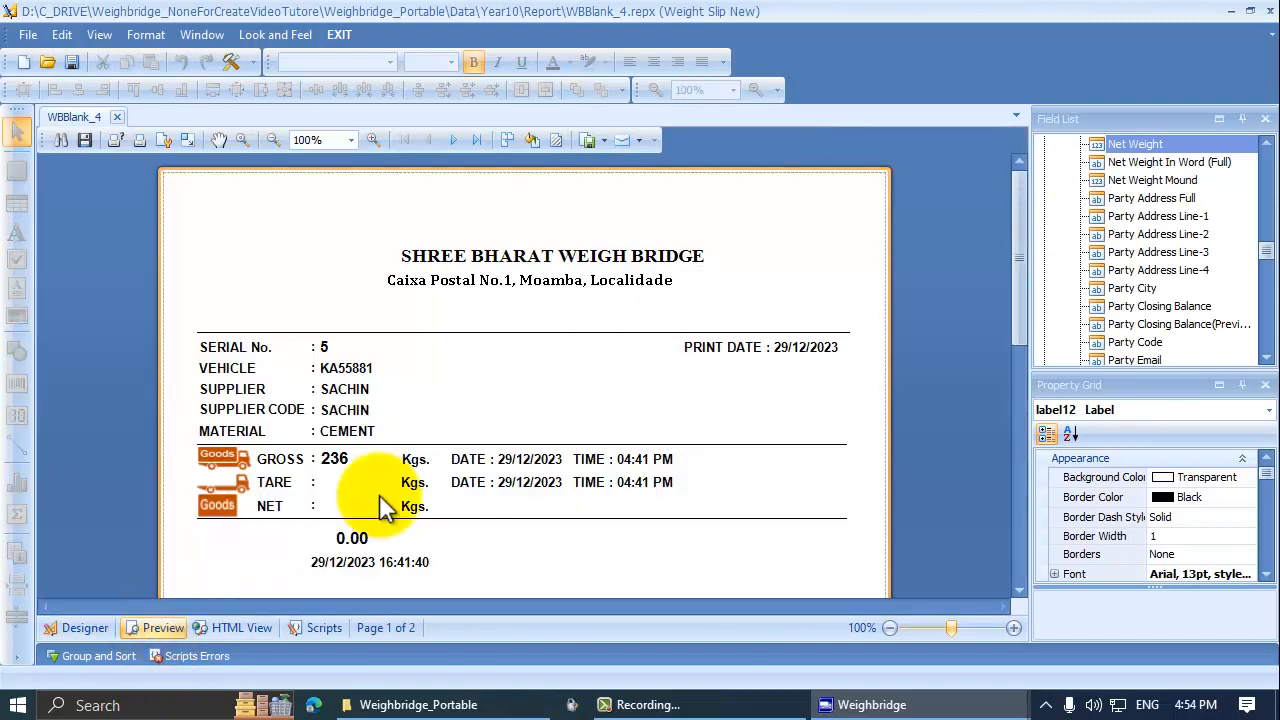
click(322, 539)
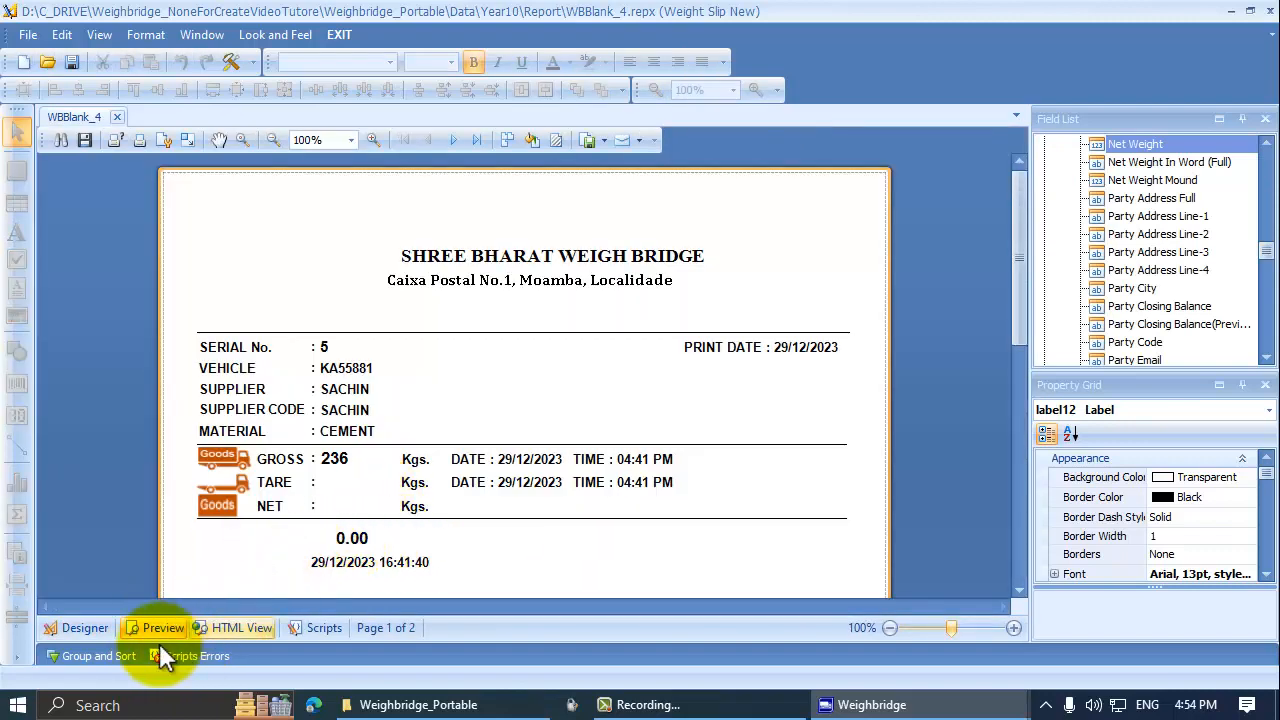
click(74, 626)
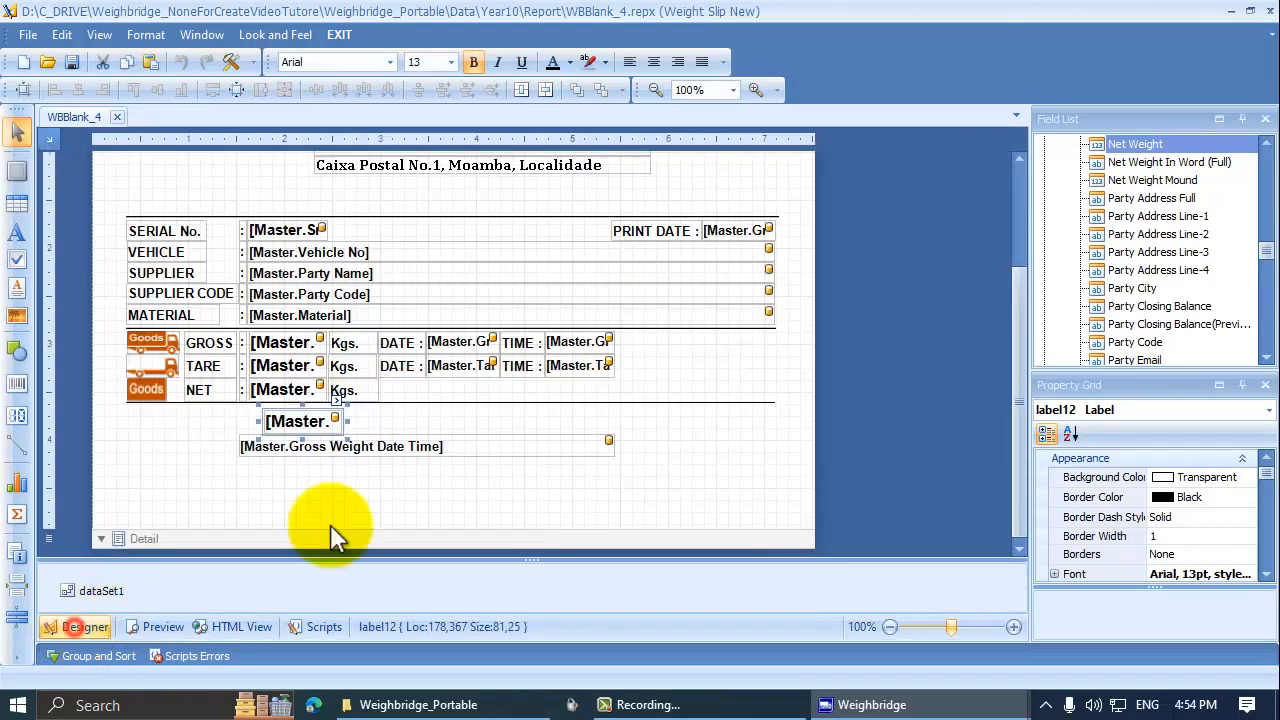
Set the copied Net Weight label's format string to {0:#.##}, preview the slip and return to design view
click(336, 414)
click(464, 152)
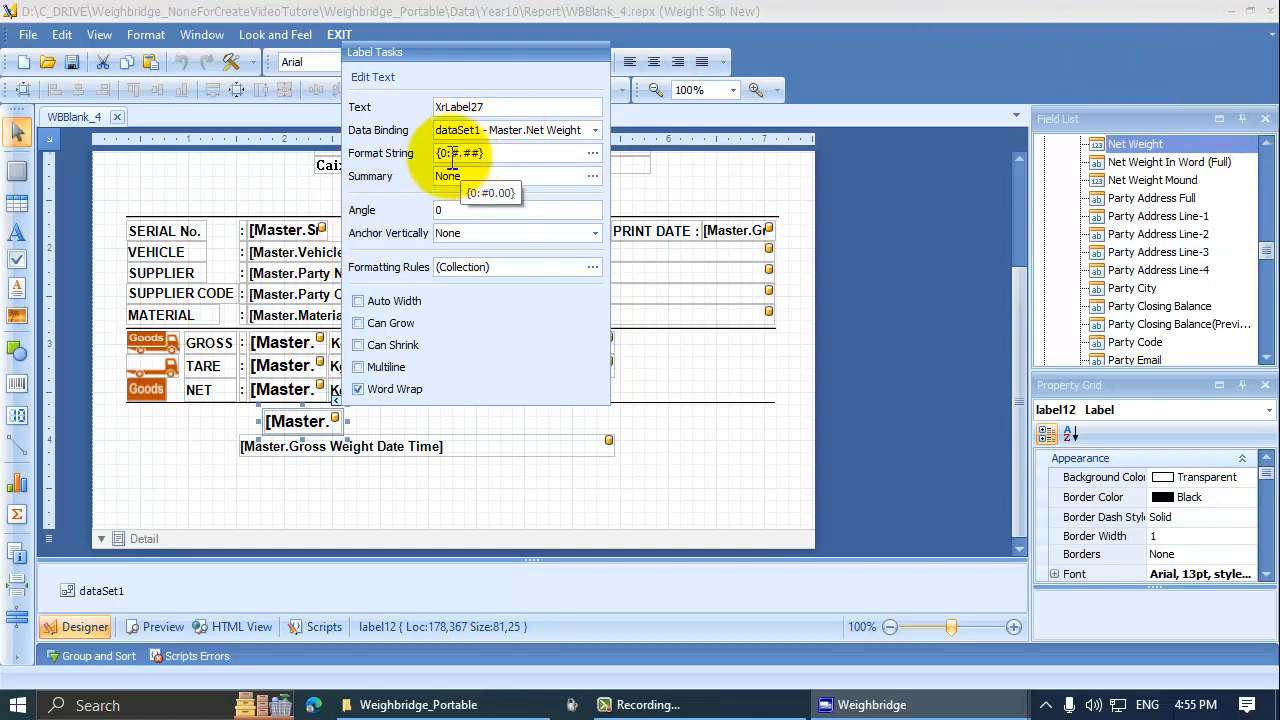
drag(448, 153, 482, 155)
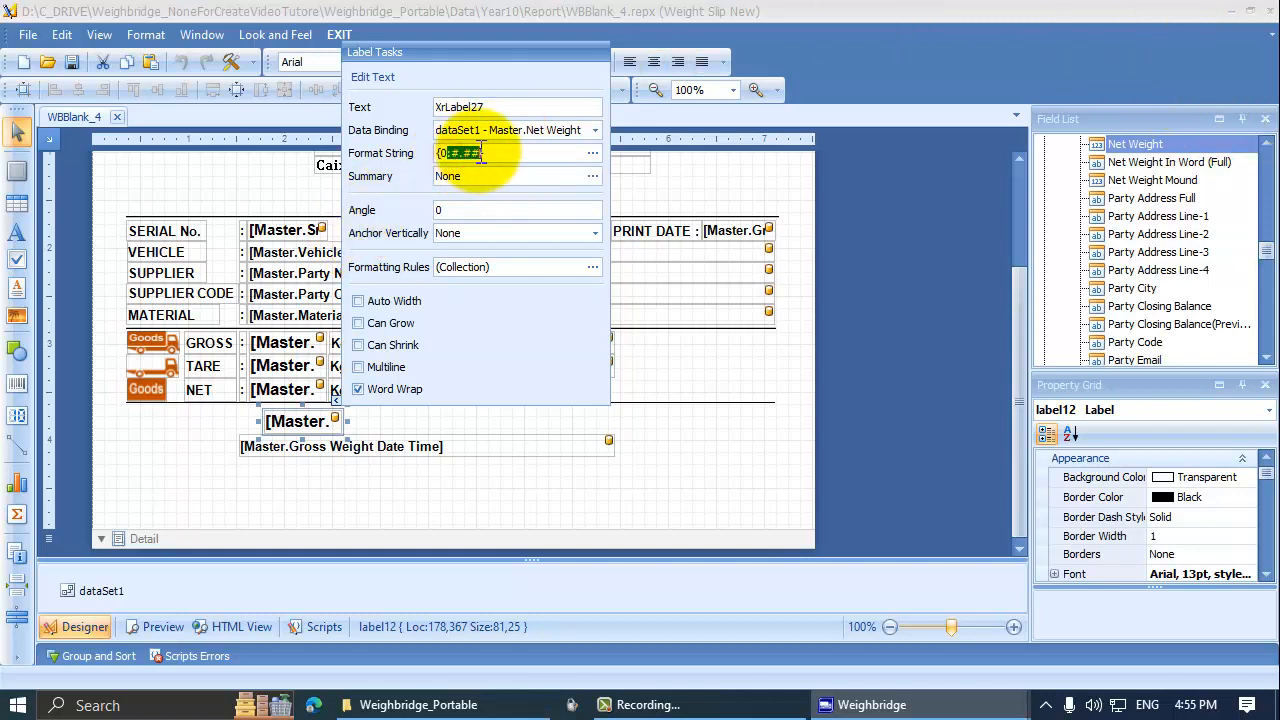
click(463, 470)
click(160, 627)
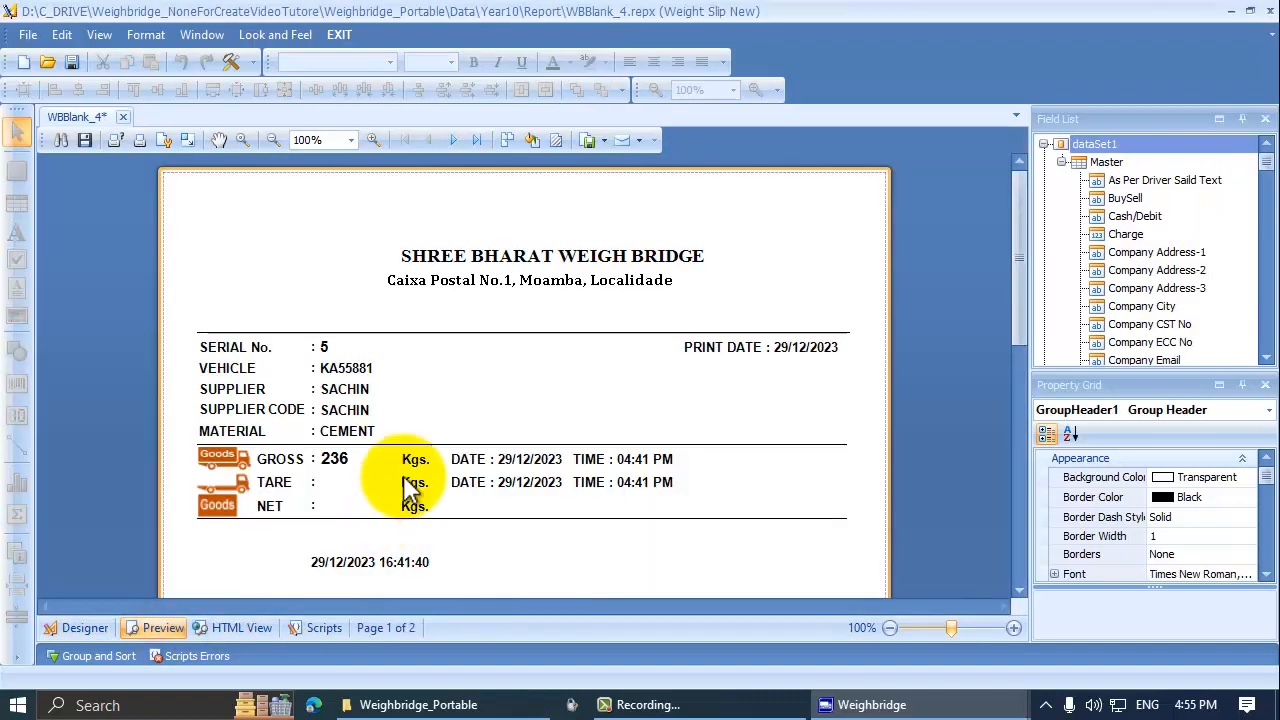
click(92, 630)
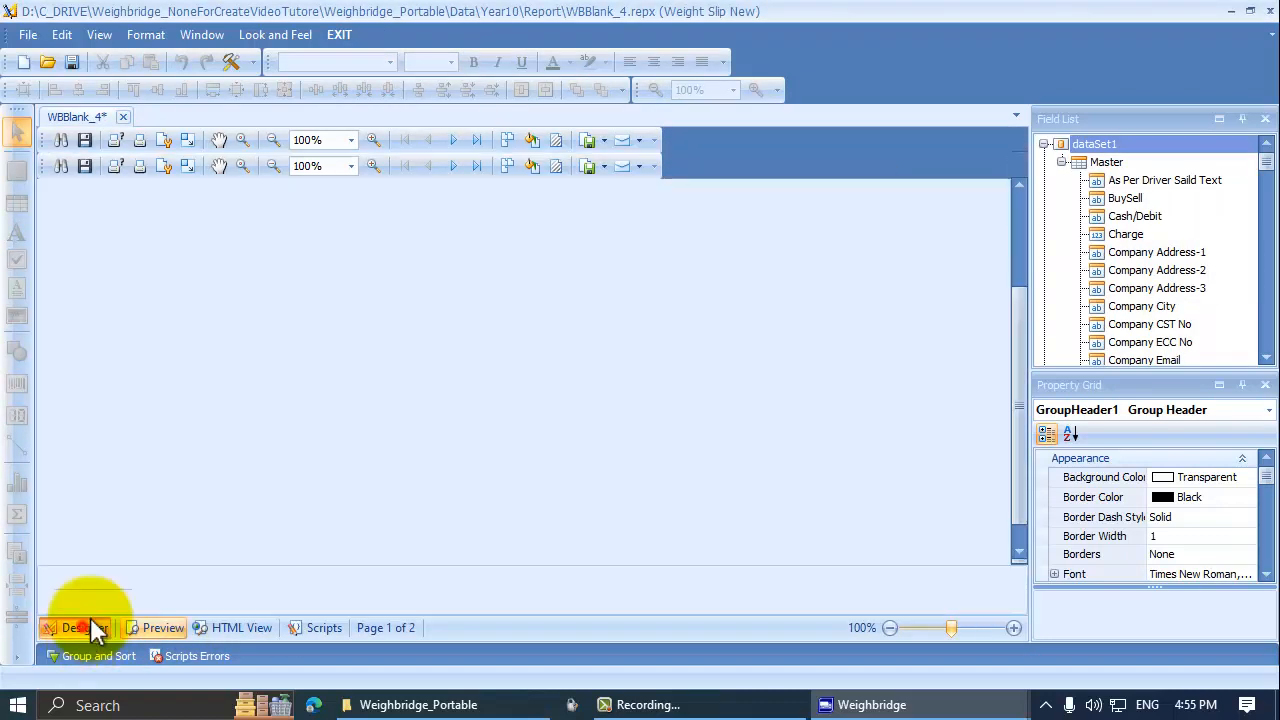
Set the copied Net Weight label's format string to {0:#0.00}, preview the slip and return to design view
click(333, 413)
click(334, 398)
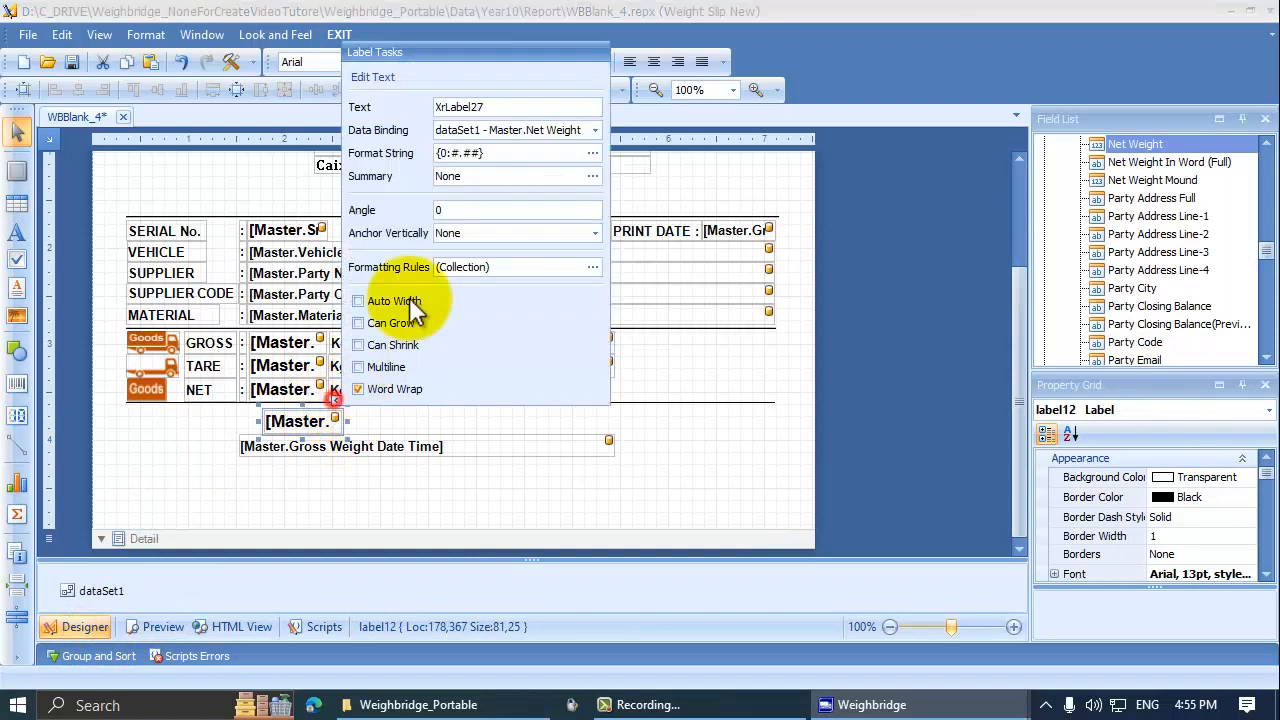
click(450, 153)
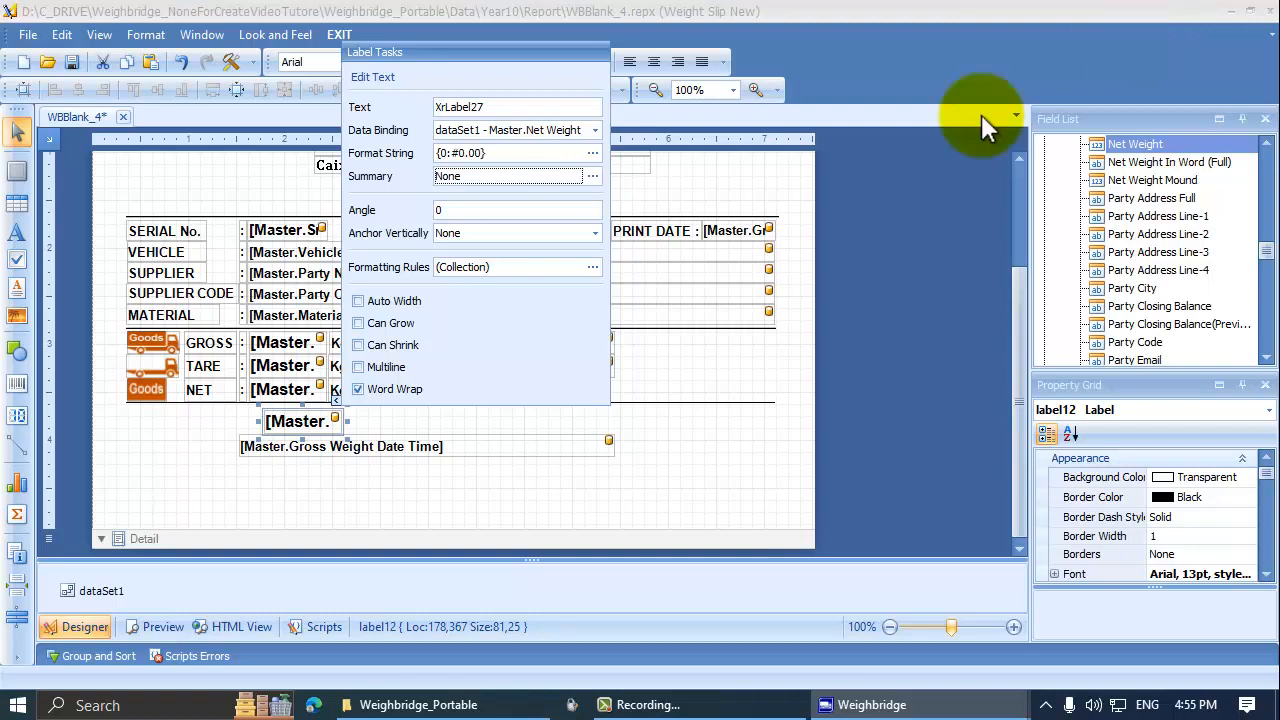
click(160, 627)
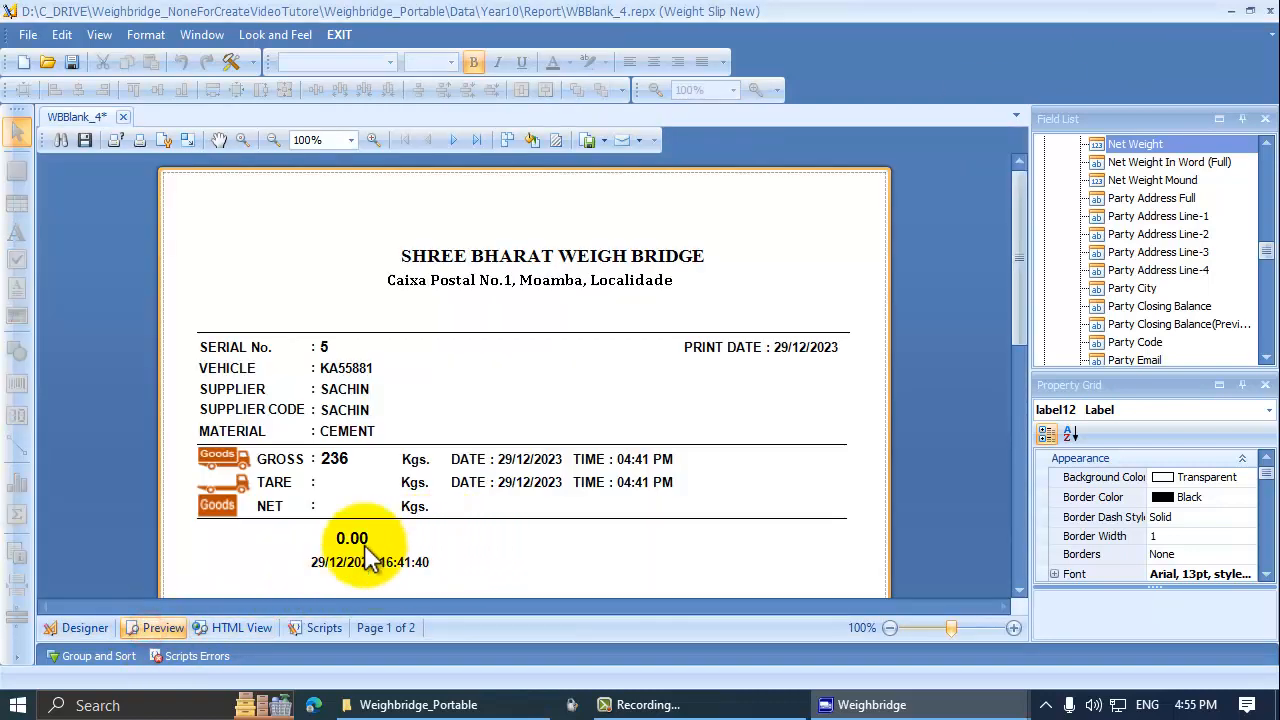
click(333, 537)
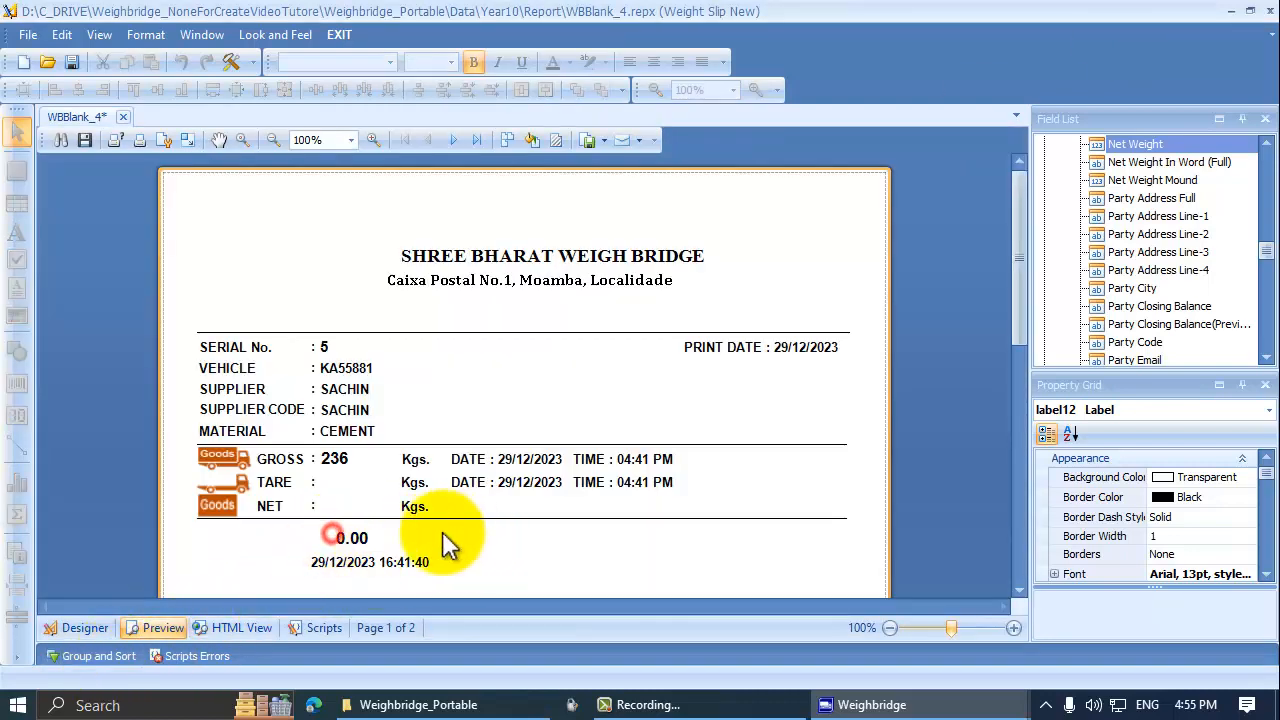
click(94, 630)
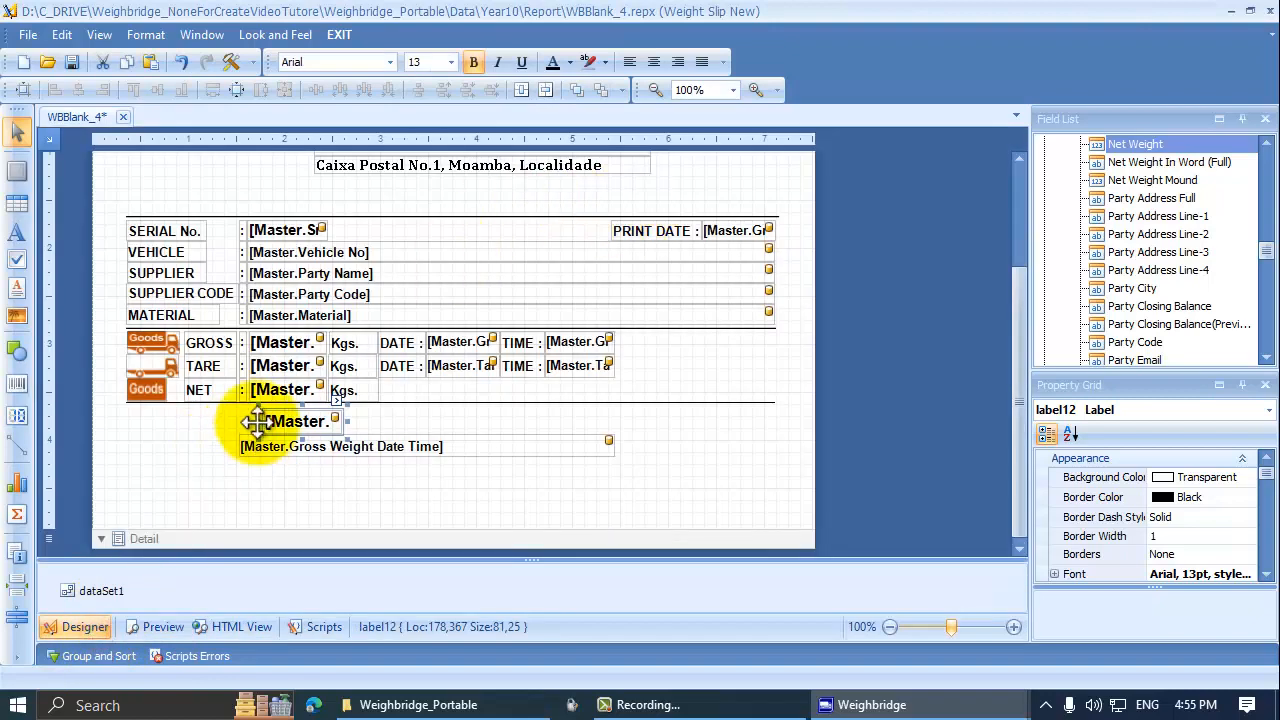
Inspect the FormatString Editor and Summary Editor of the copied Net Weight label, closing both without changes
click(338, 401)
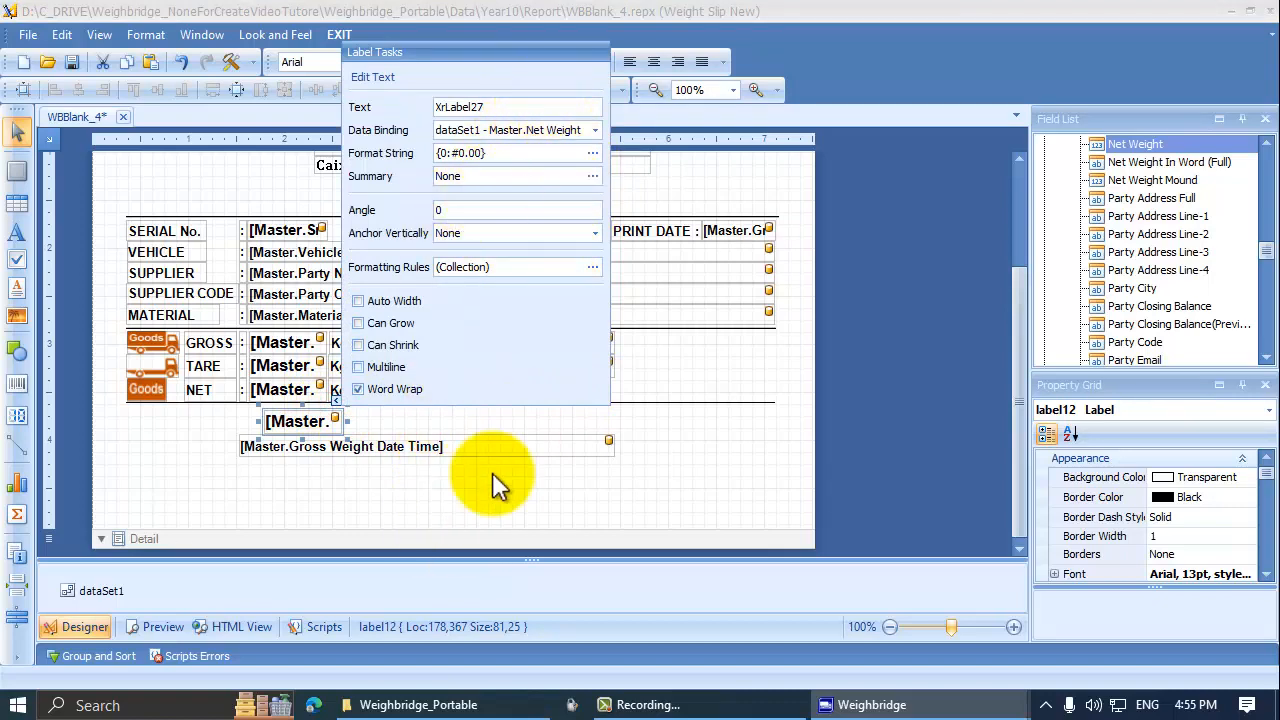
click(592, 152)
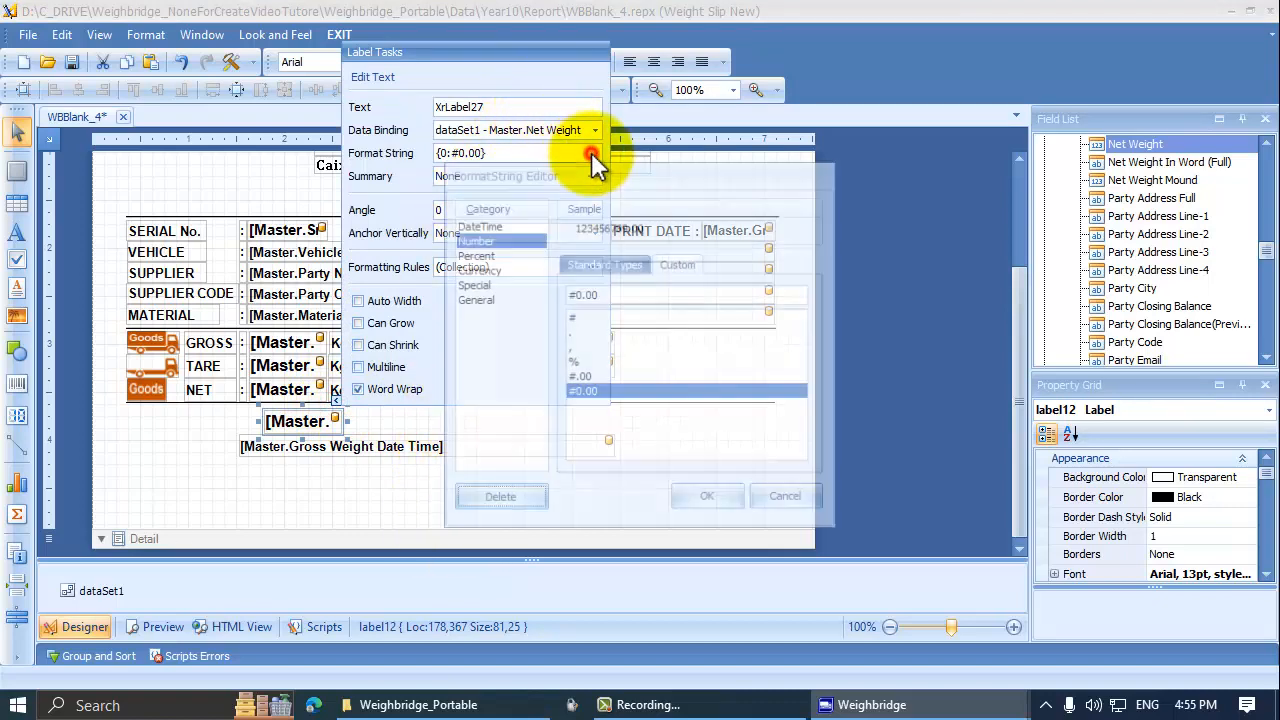
key(Escape)
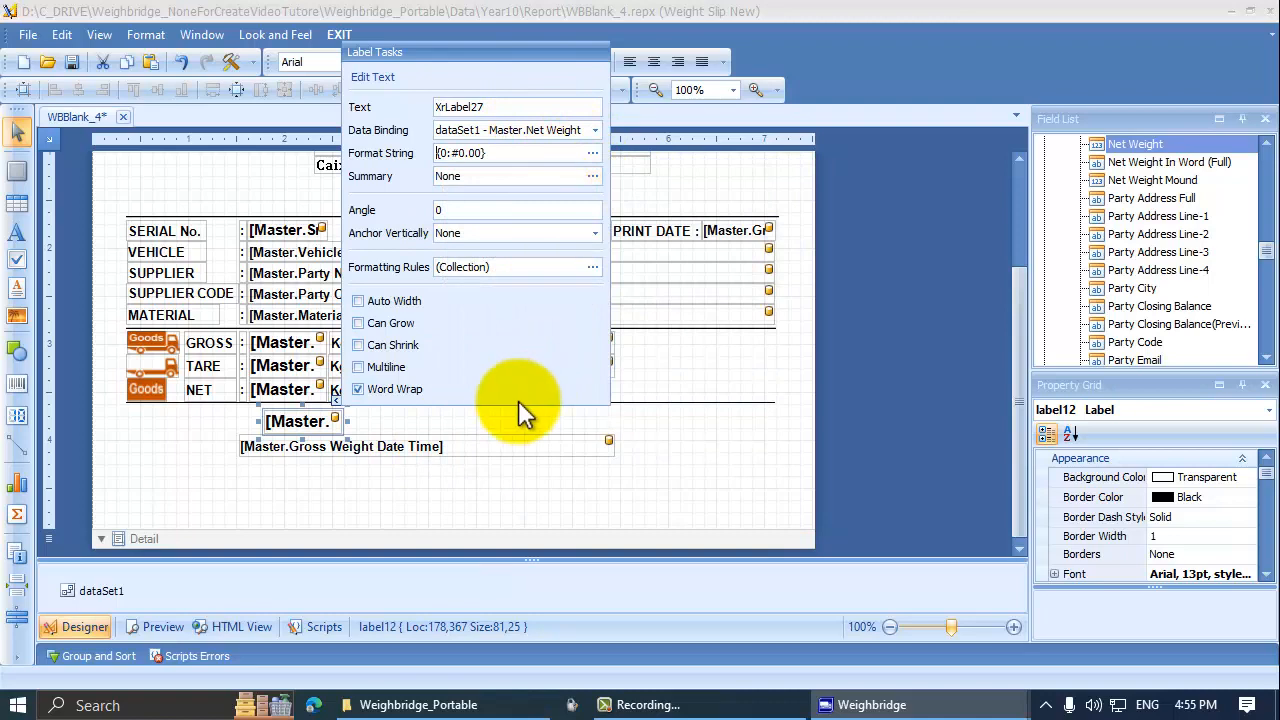
click(594, 176)
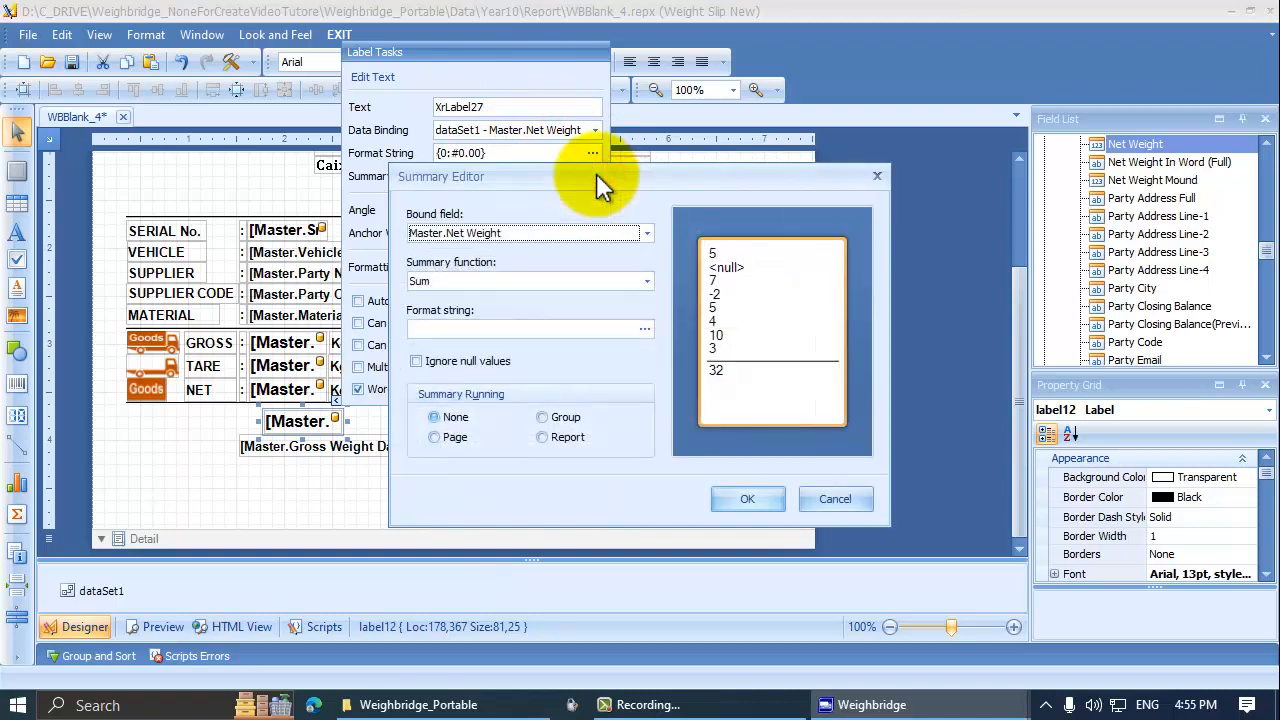
key(Escape)
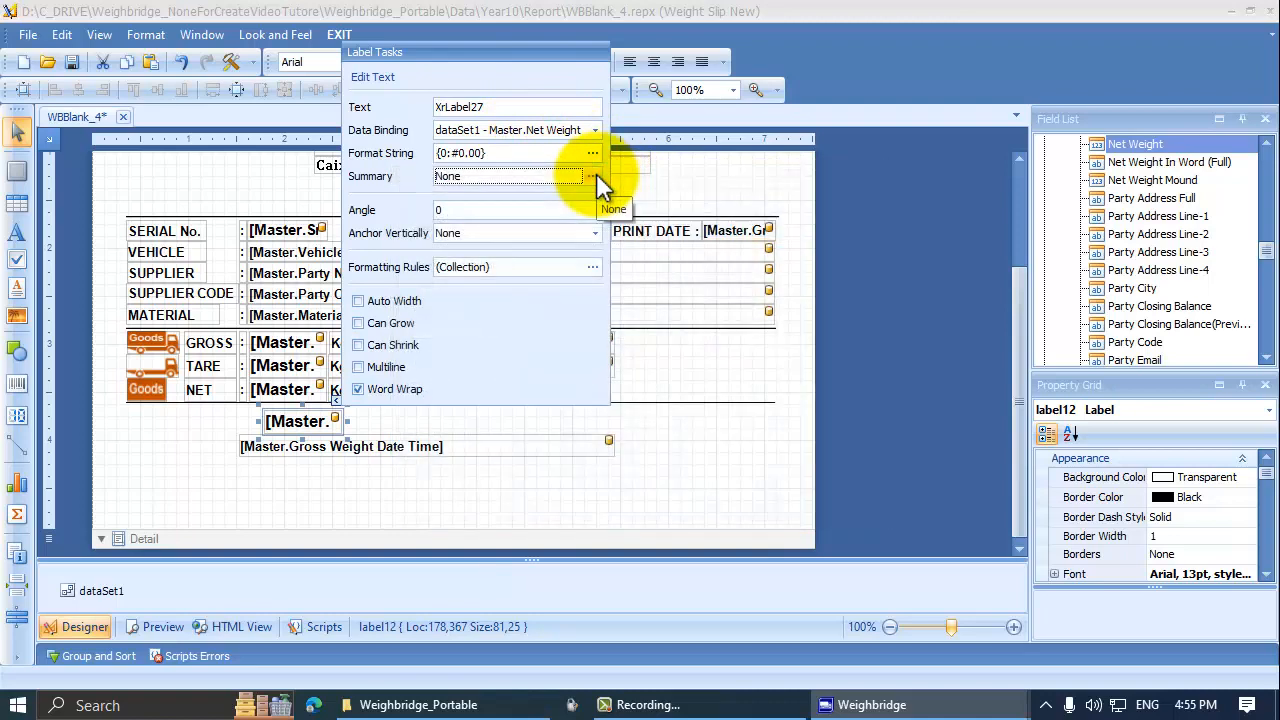
key(Escape)
Delete the copied Net Weight and Gross Weight Date Time labels below the NET row
click(324, 421)
drag(398, 481, 337, 440)
key(Delete)
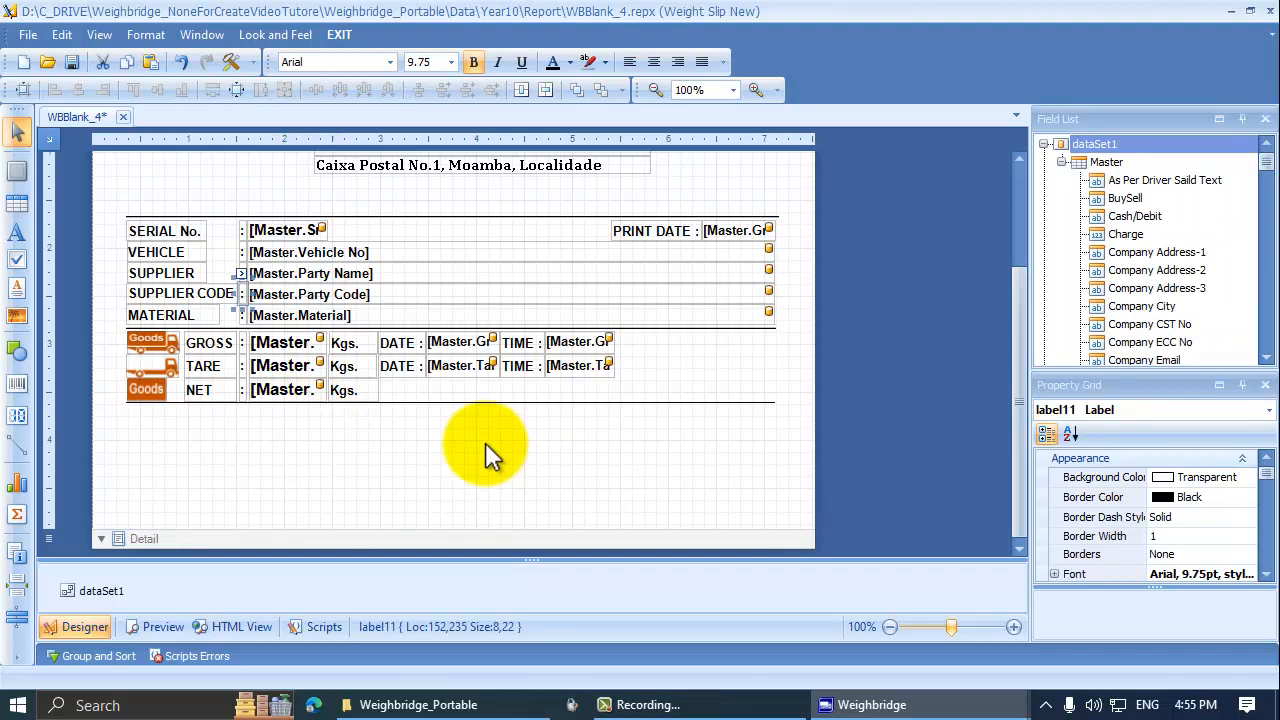
click(482, 452)
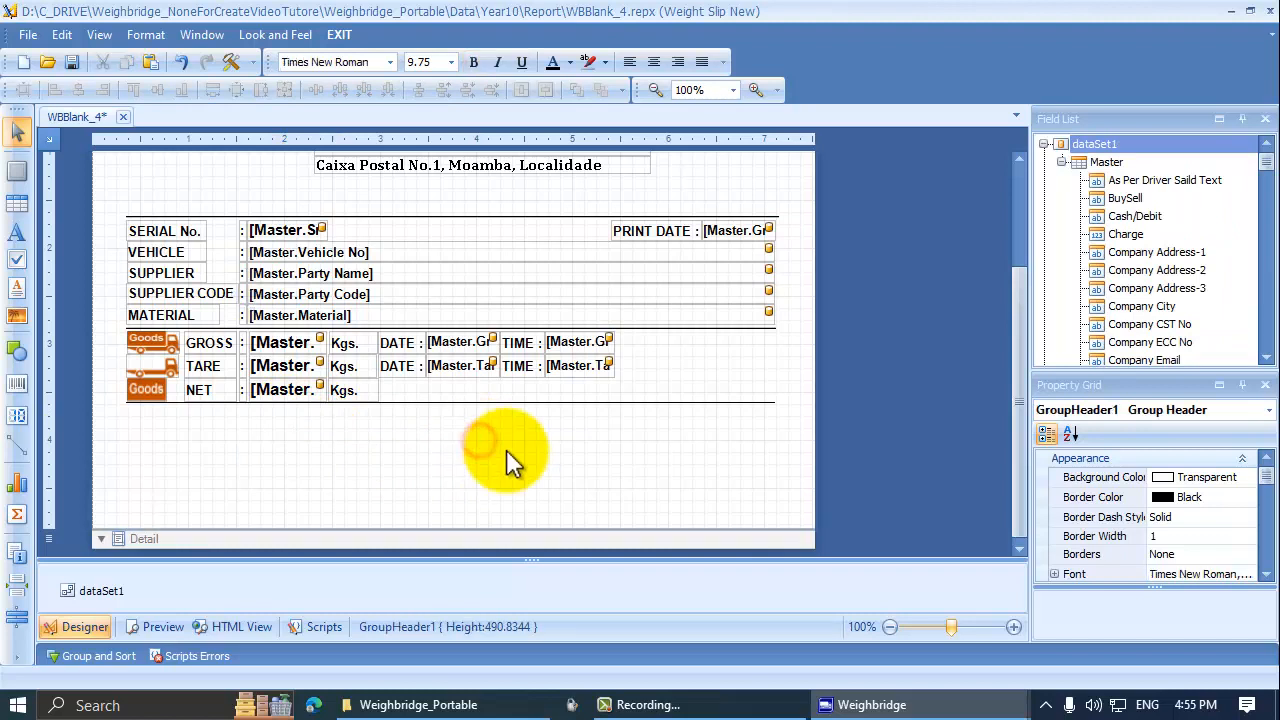
Add a calculated field to the Master table and bring its design properties into reach
click(1100, 165)
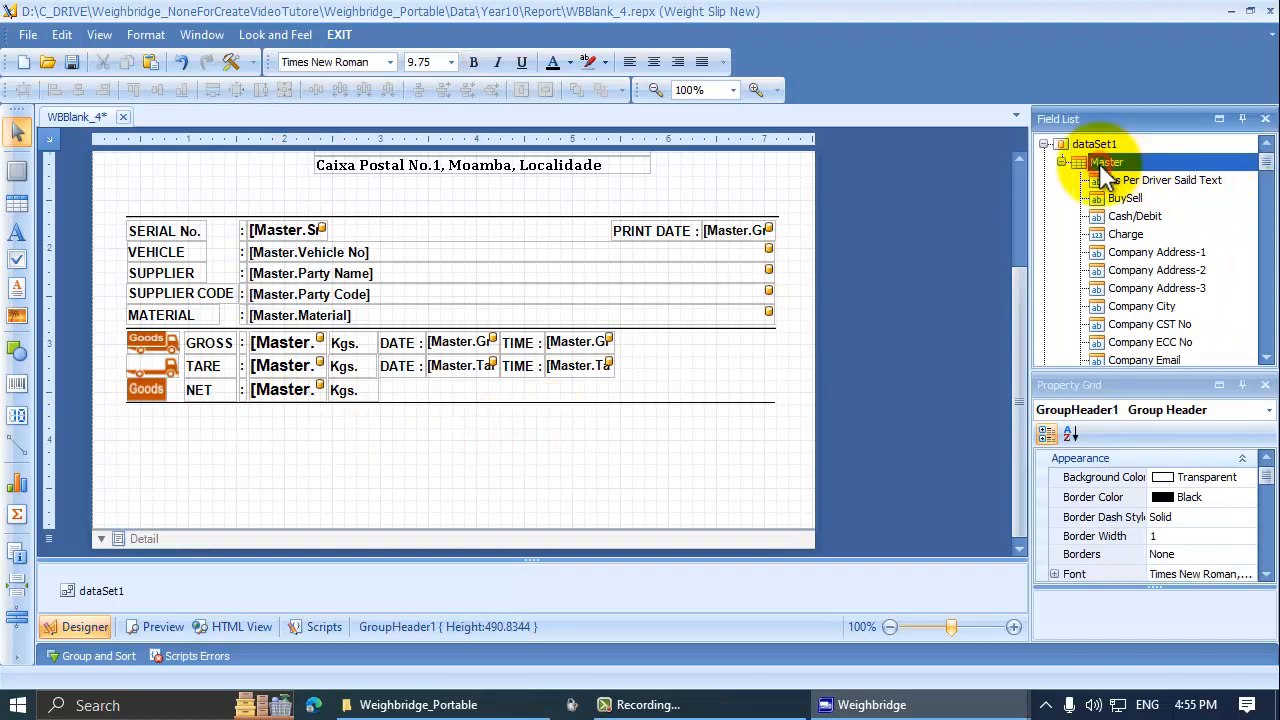
right_click(1104, 176)
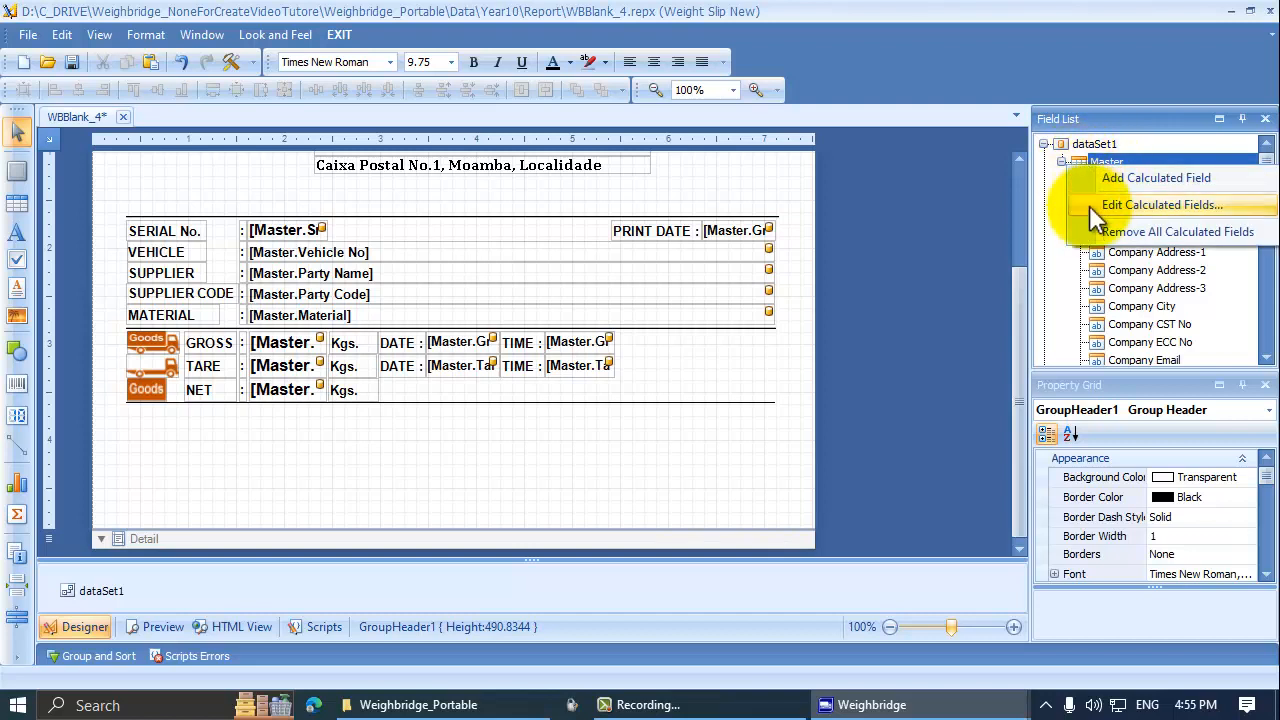
click(1136, 180)
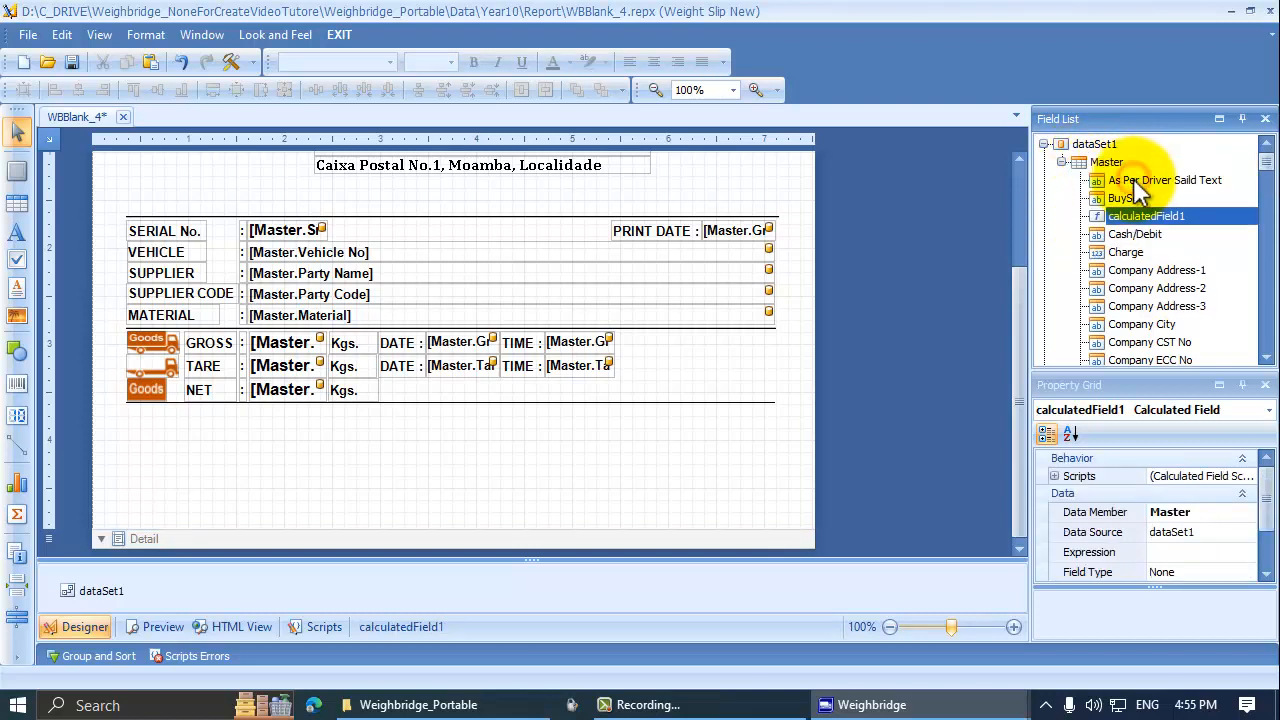
click(1115, 198)
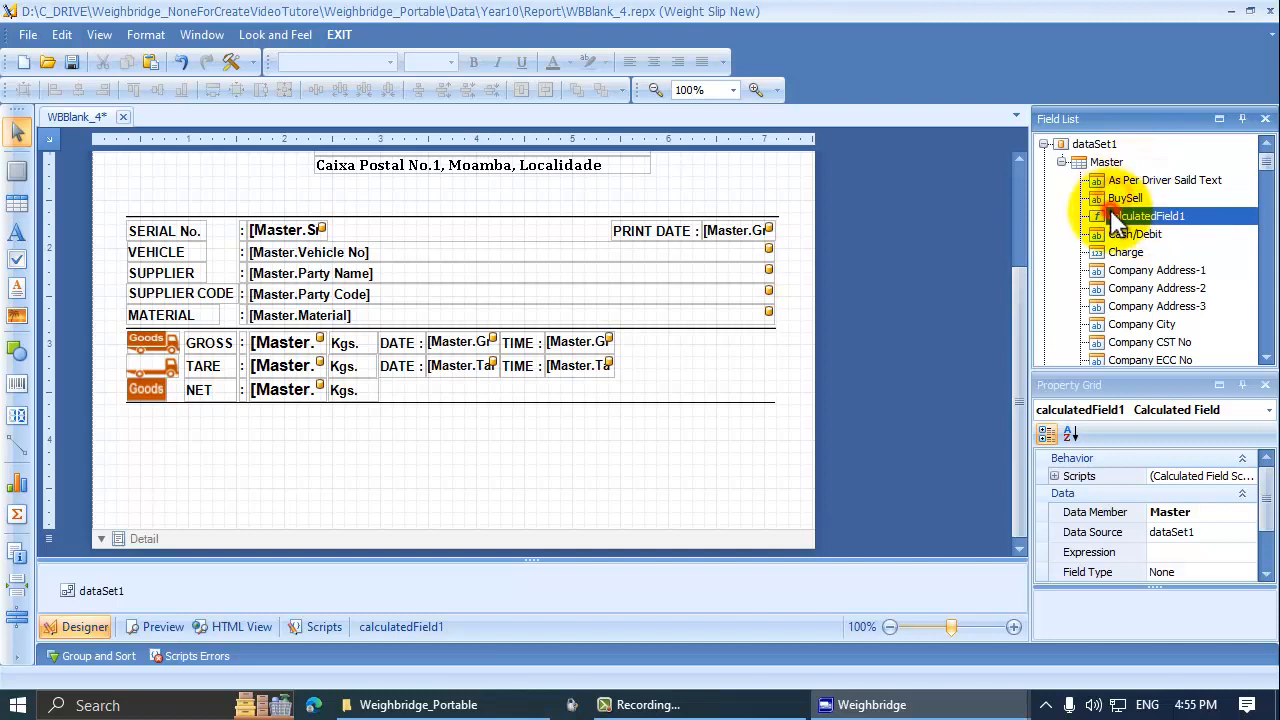
click(1100, 536)
scroll(1112, 551, down, 1)
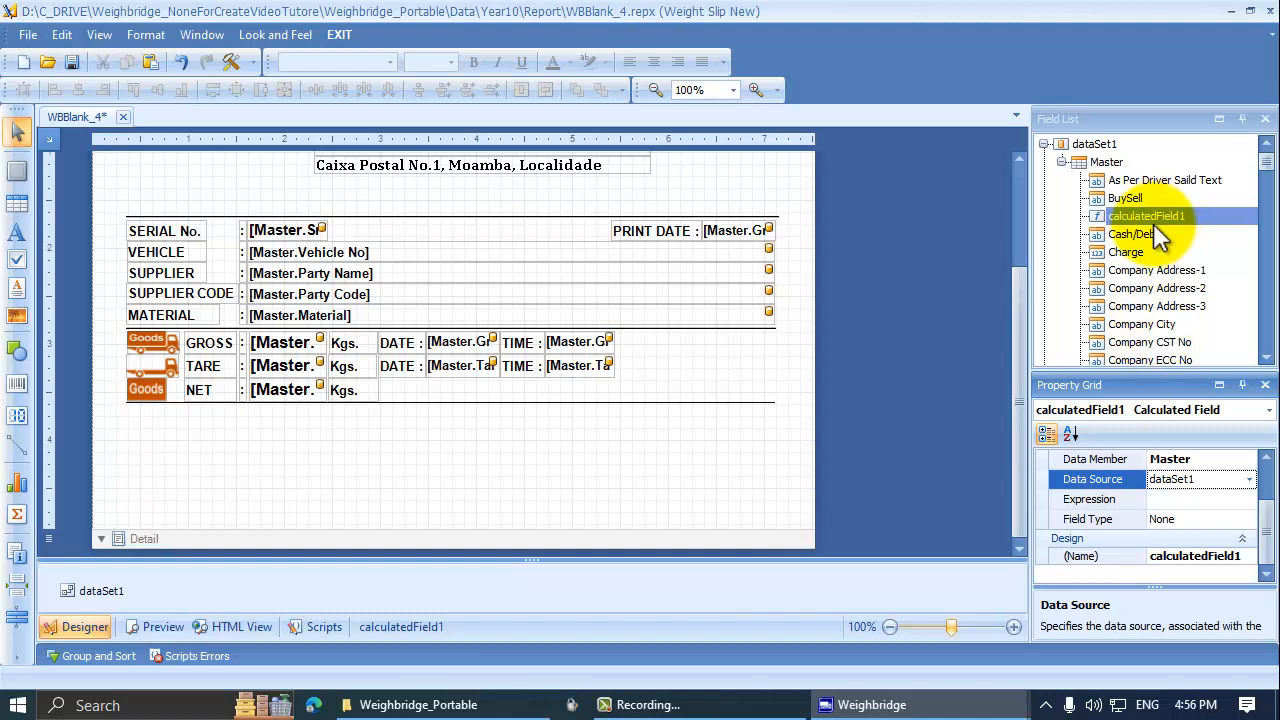
Try naming the new calculated field Total1, and name it Tot instead
click(1125, 557)
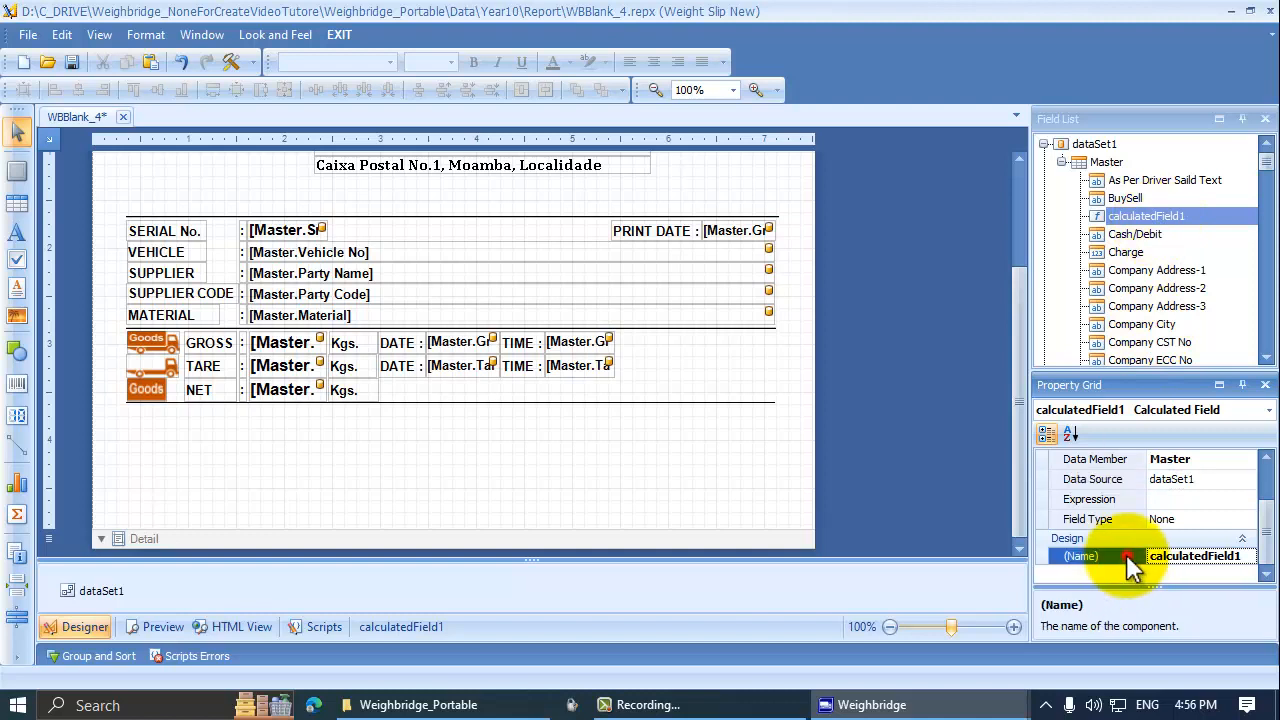
click(1151, 231)
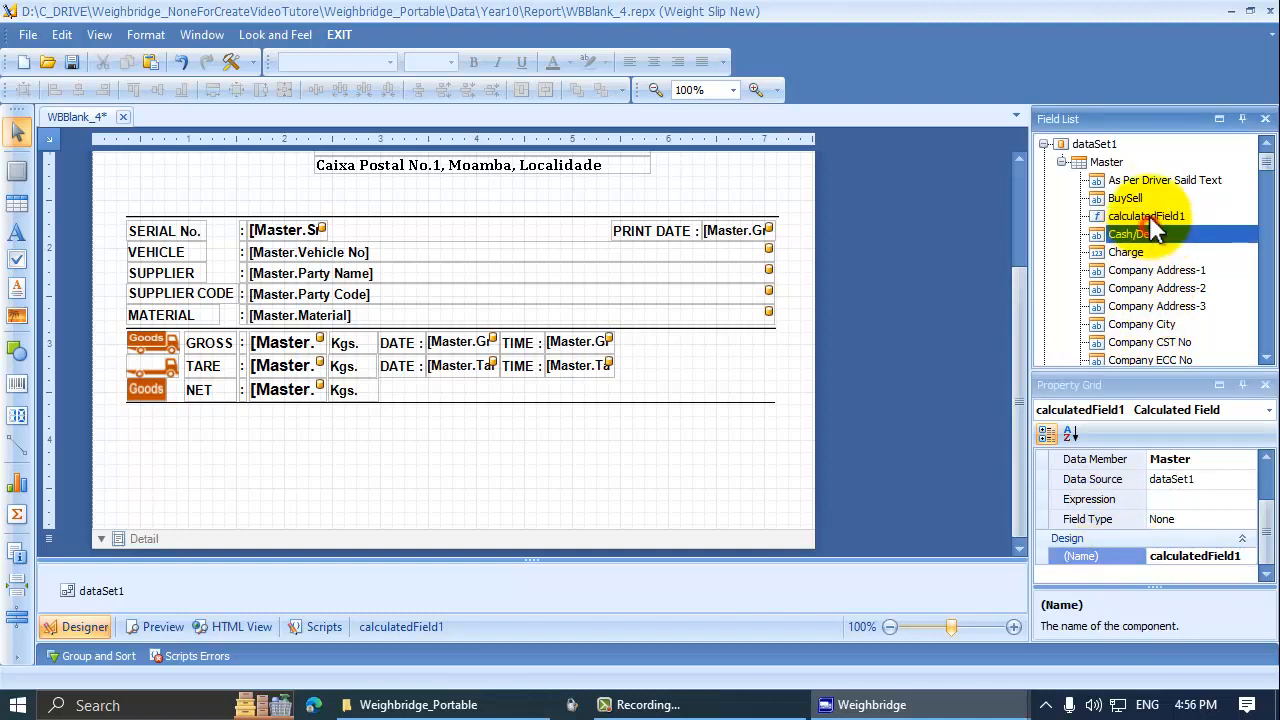
click(1150, 212)
click(1142, 559)
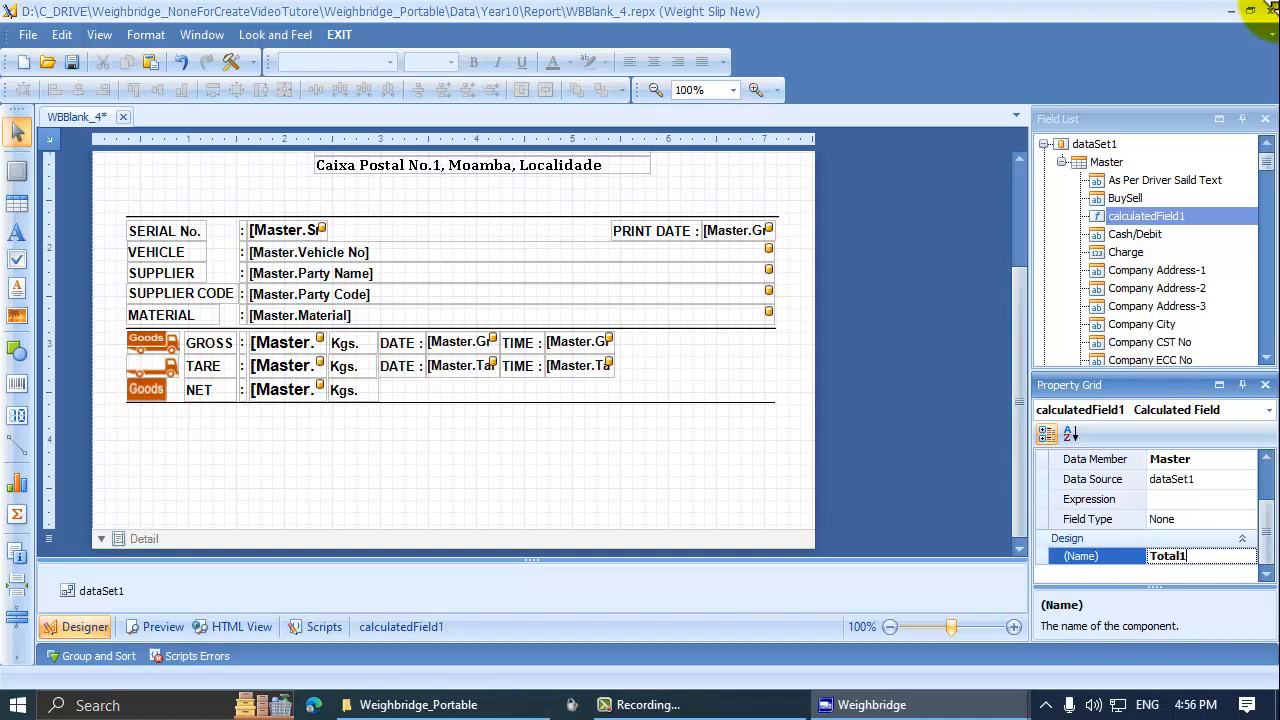
text(Total1)
key(Return)
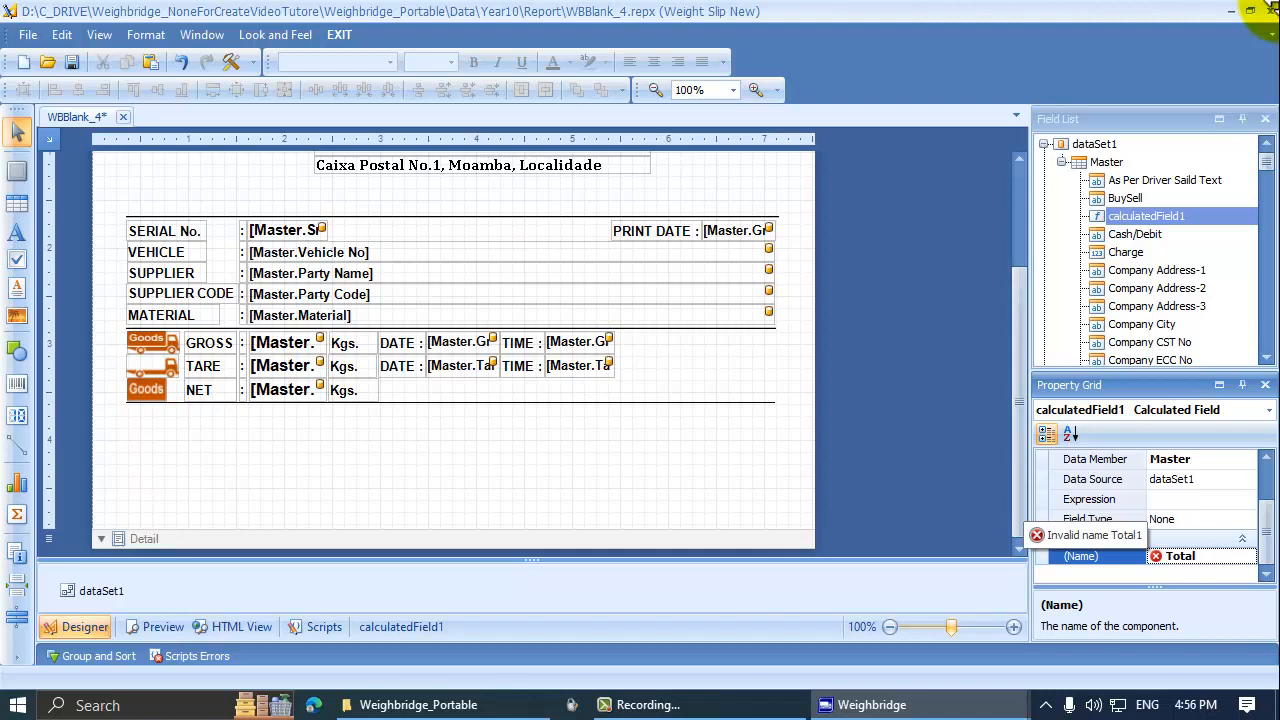
key(BackSpace)
key(Return)
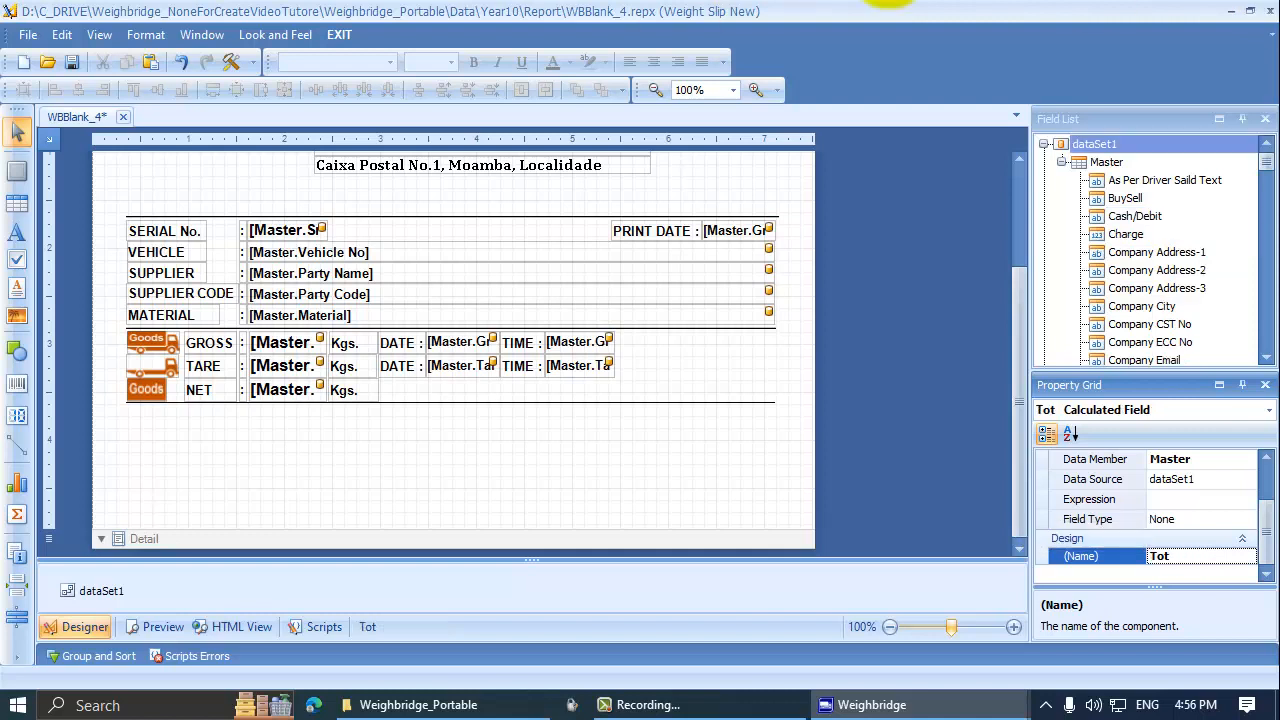
Find the Tot calculated field among the Master fields and open its expression for editing
click(1120, 216)
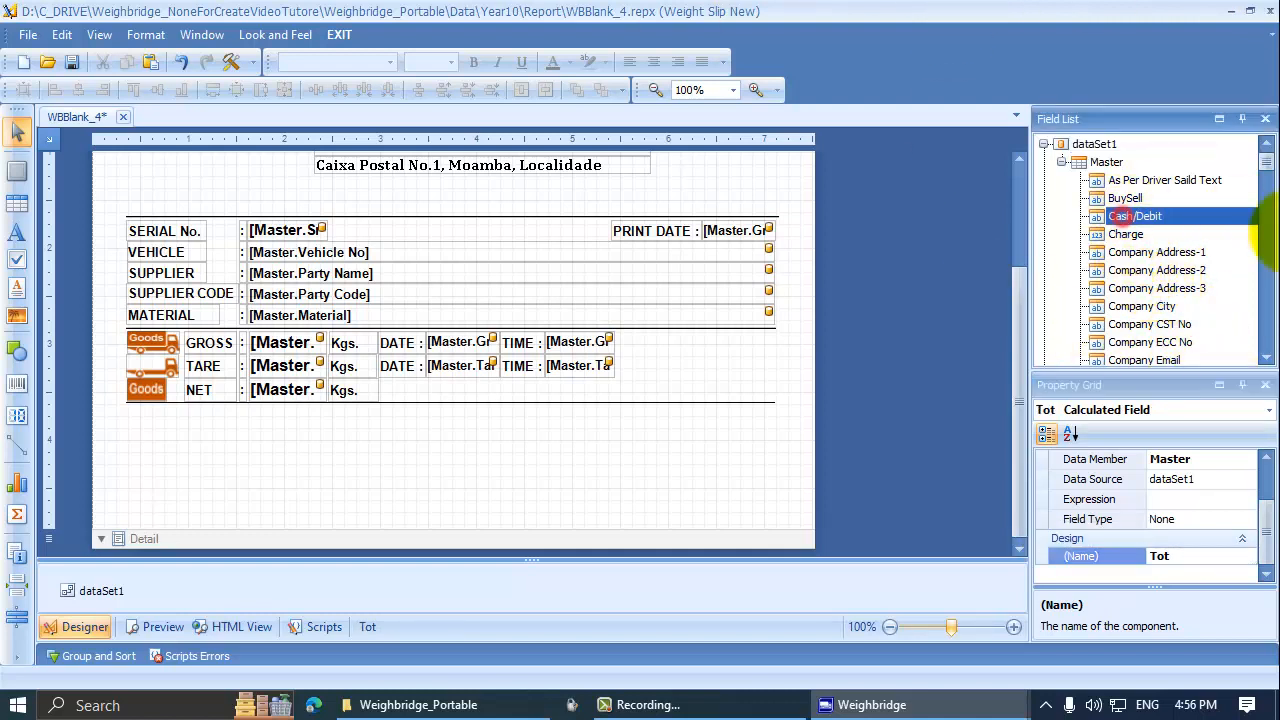
text(tot)
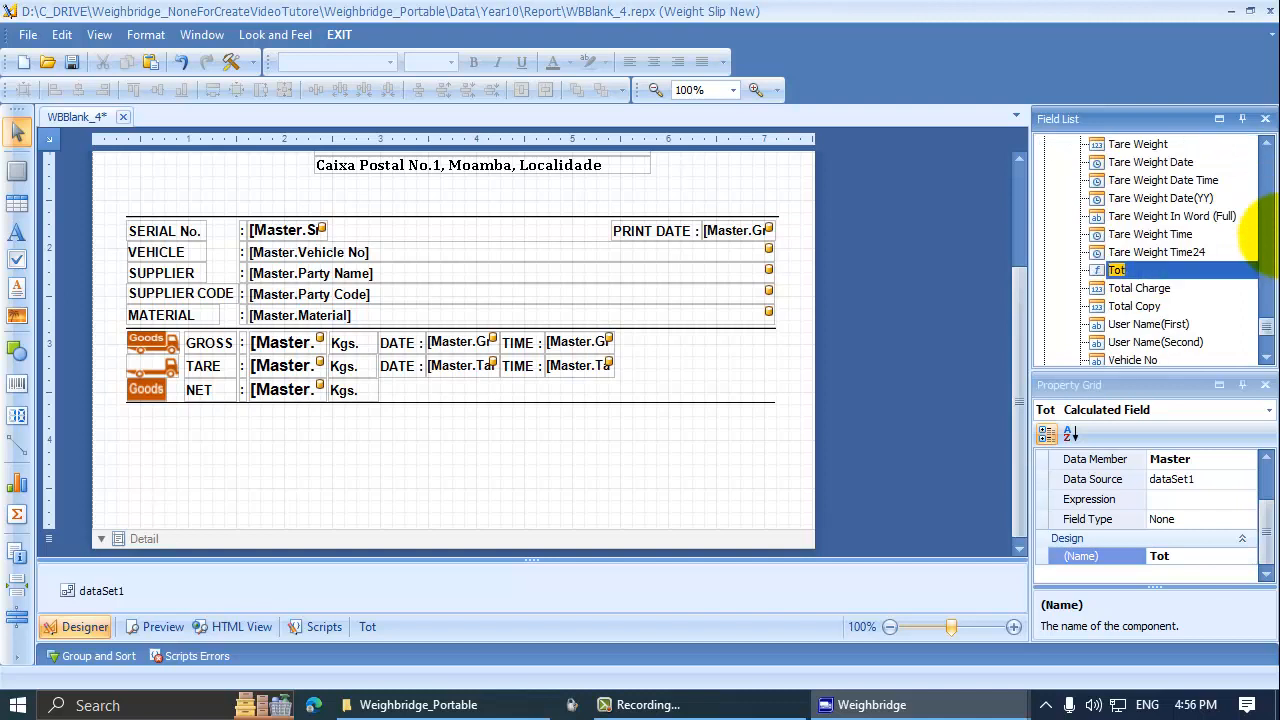
right_click(1136, 280)
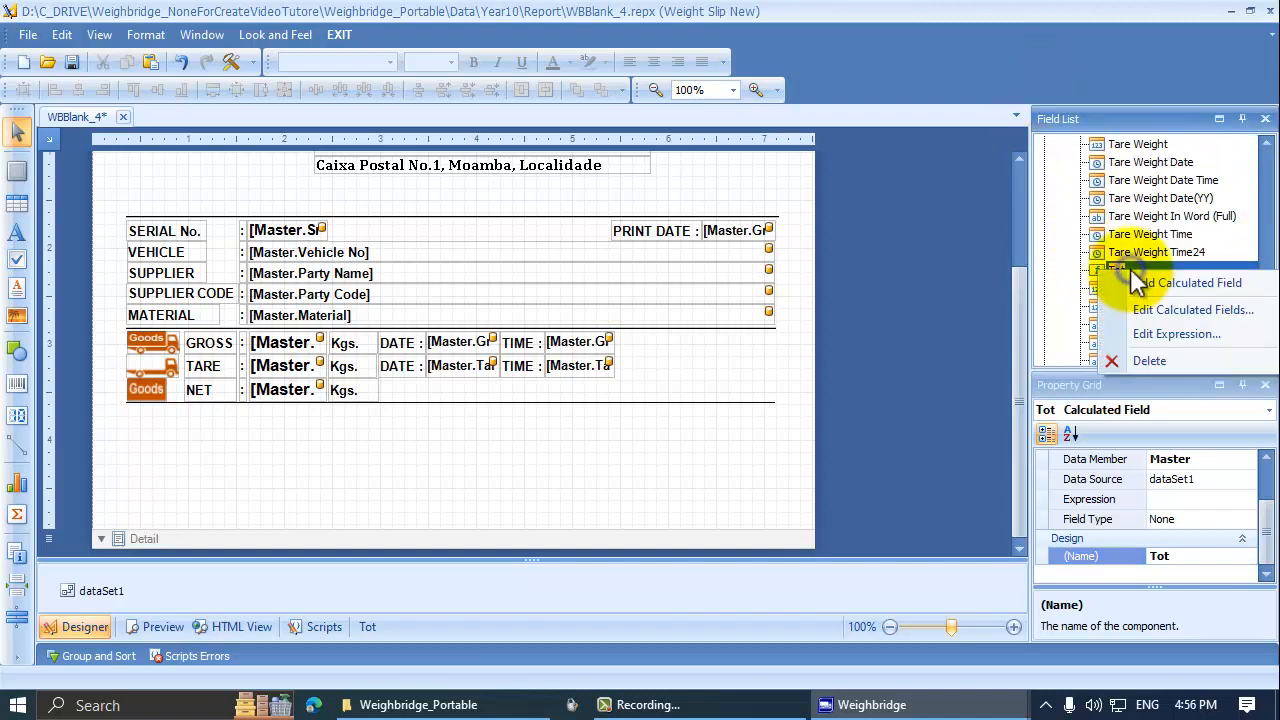
click(1136, 333)
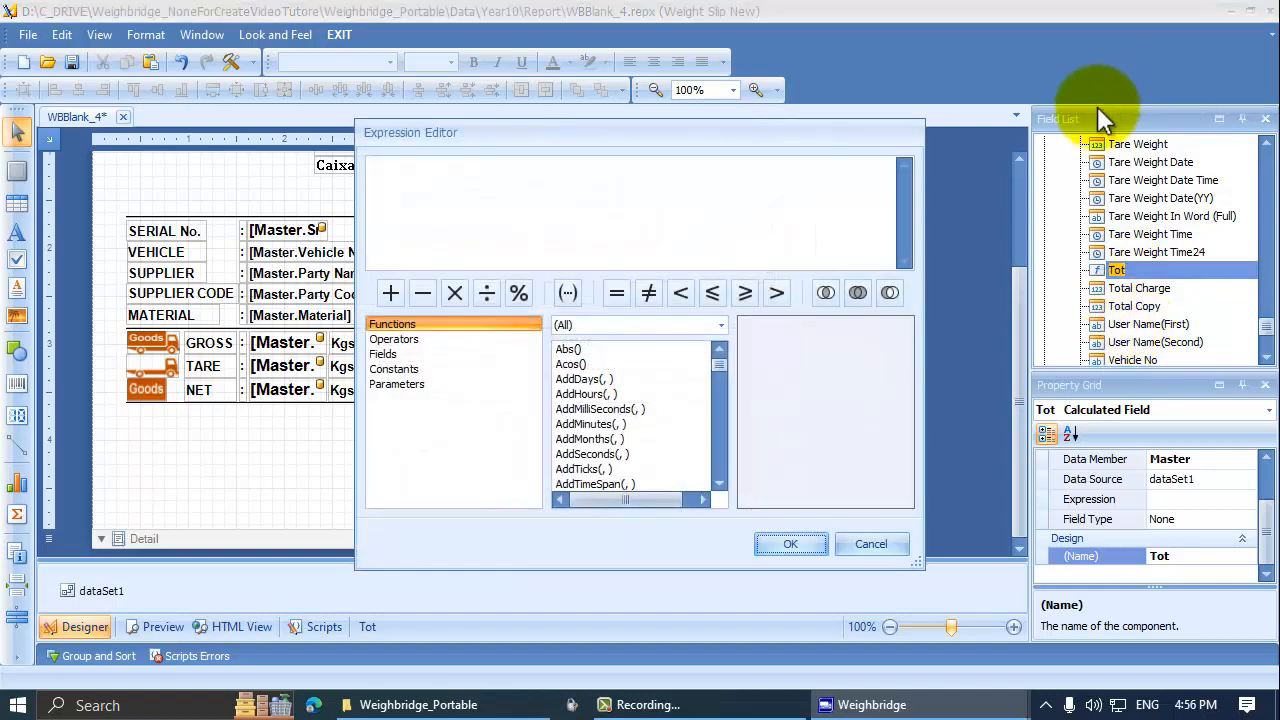
Browse the available functions and their descriptions, such as Acos, Char and GetHour, and the Master fields for the Tot expression
click(606, 364)
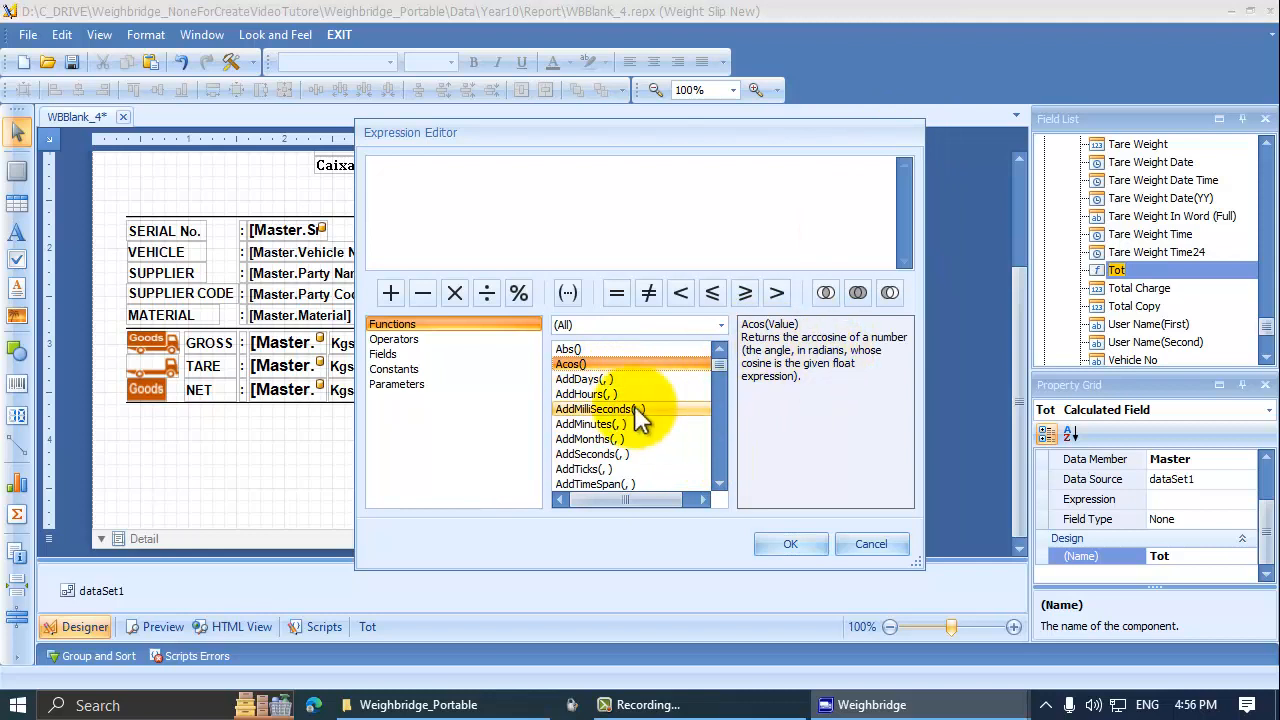
click(634, 409)
scroll(620, 405, down, 2)
scroll(611, 401, down, 2)
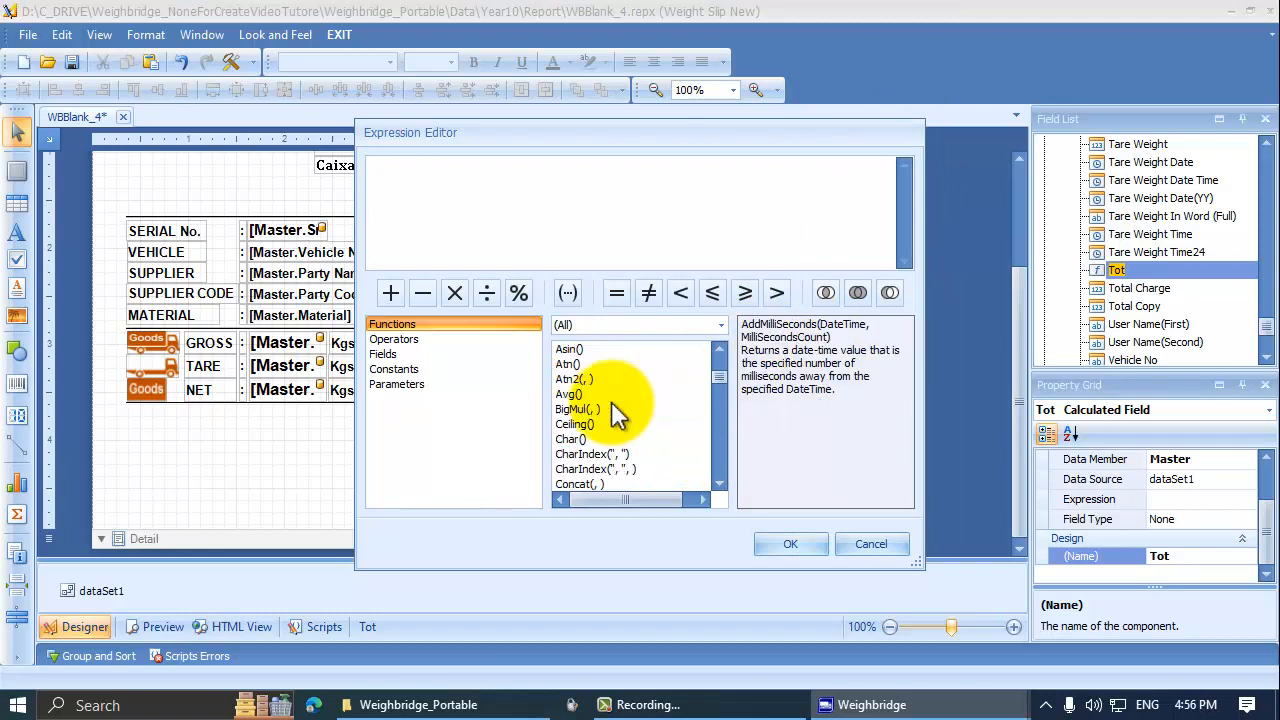
click(614, 440)
scroll(627, 431, down, 7)
scroll(627, 431, down, 3)
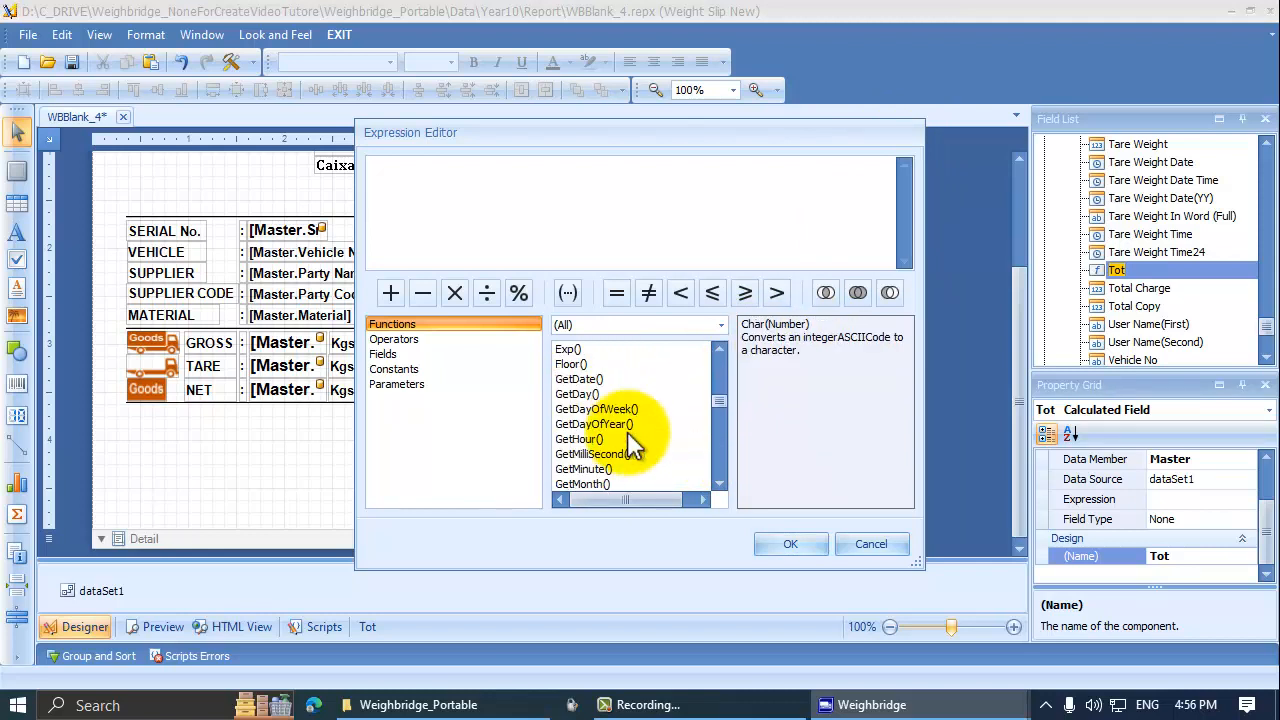
click(628, 437)
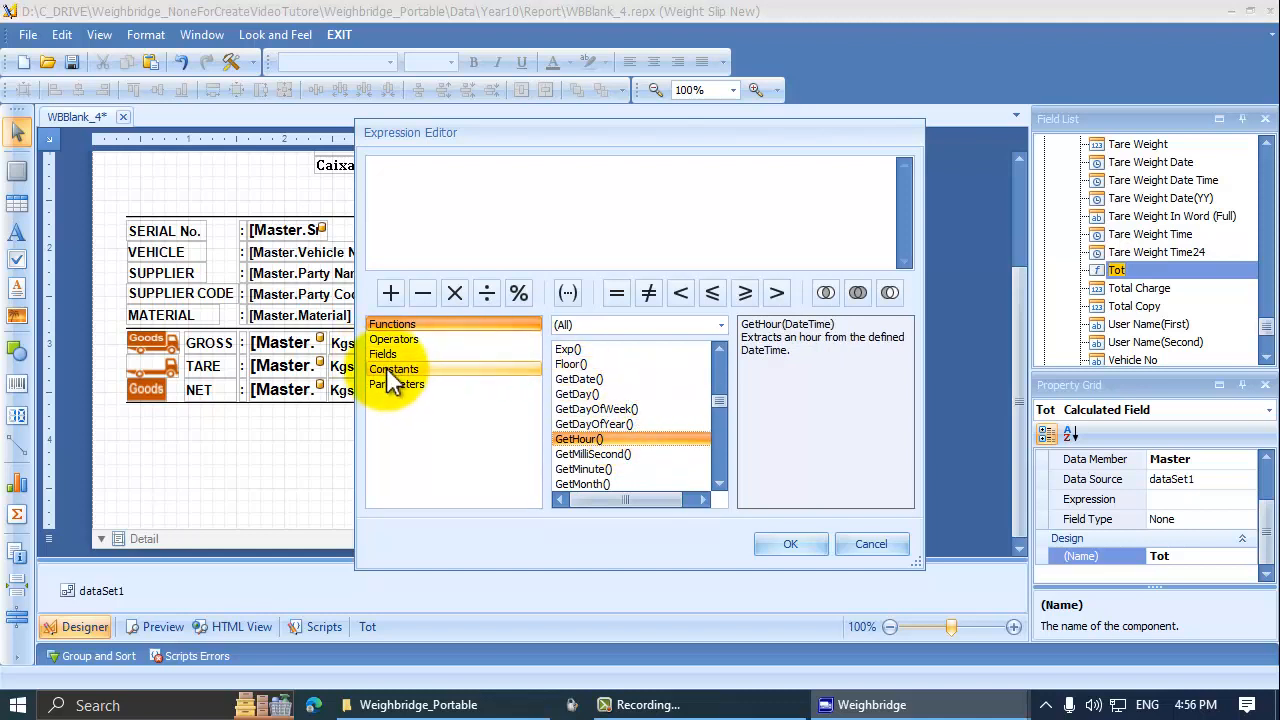
click(385, 354)
click(625, 416)
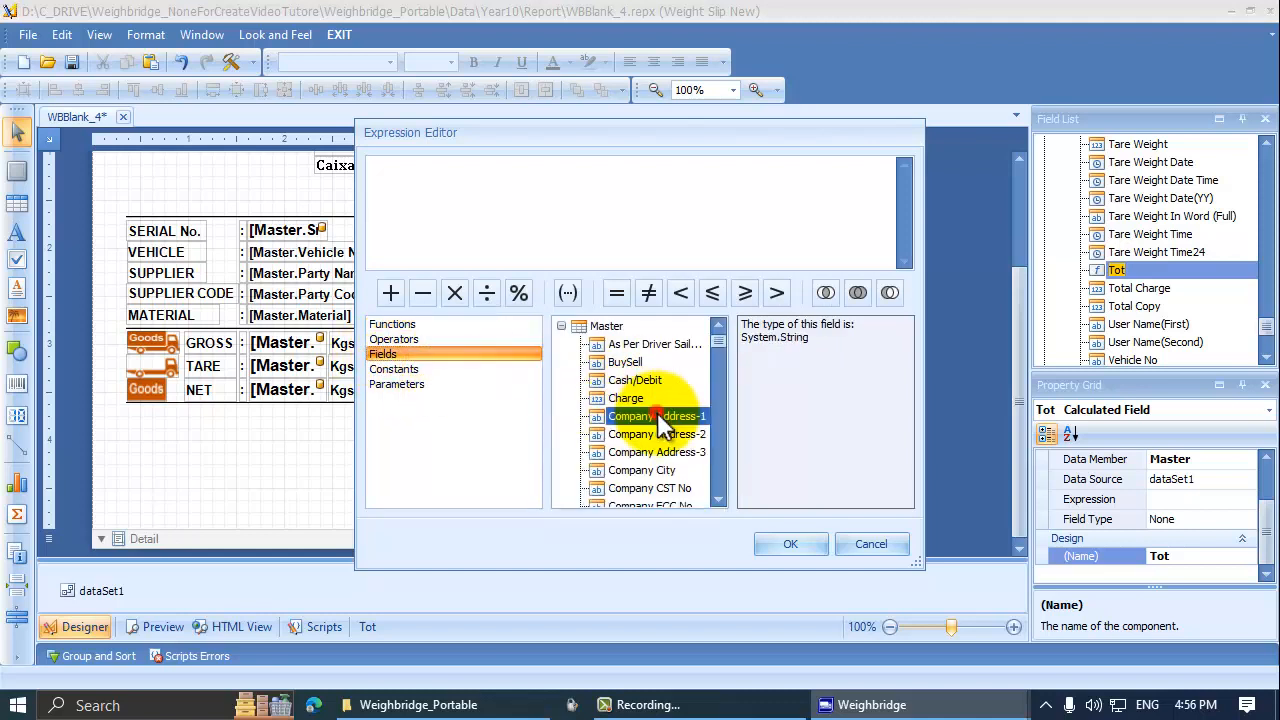
Look through the Master fields, such as Gross Weight, Net Weight and Party Address Full, and close the expression without entering anything
scroll(650, 425, down, 3)
scroll(655, 428, up, 3)
scroll(657, 428, down, 8)
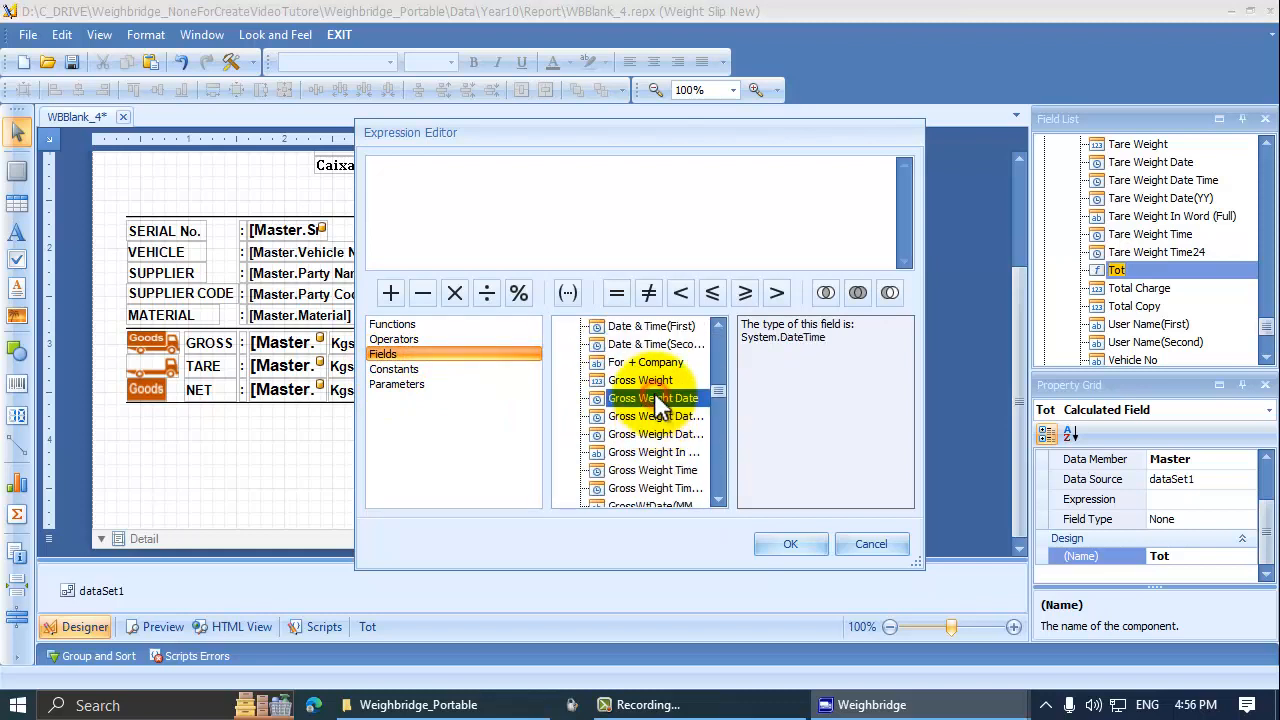
scroll(676, 420, up, 2)
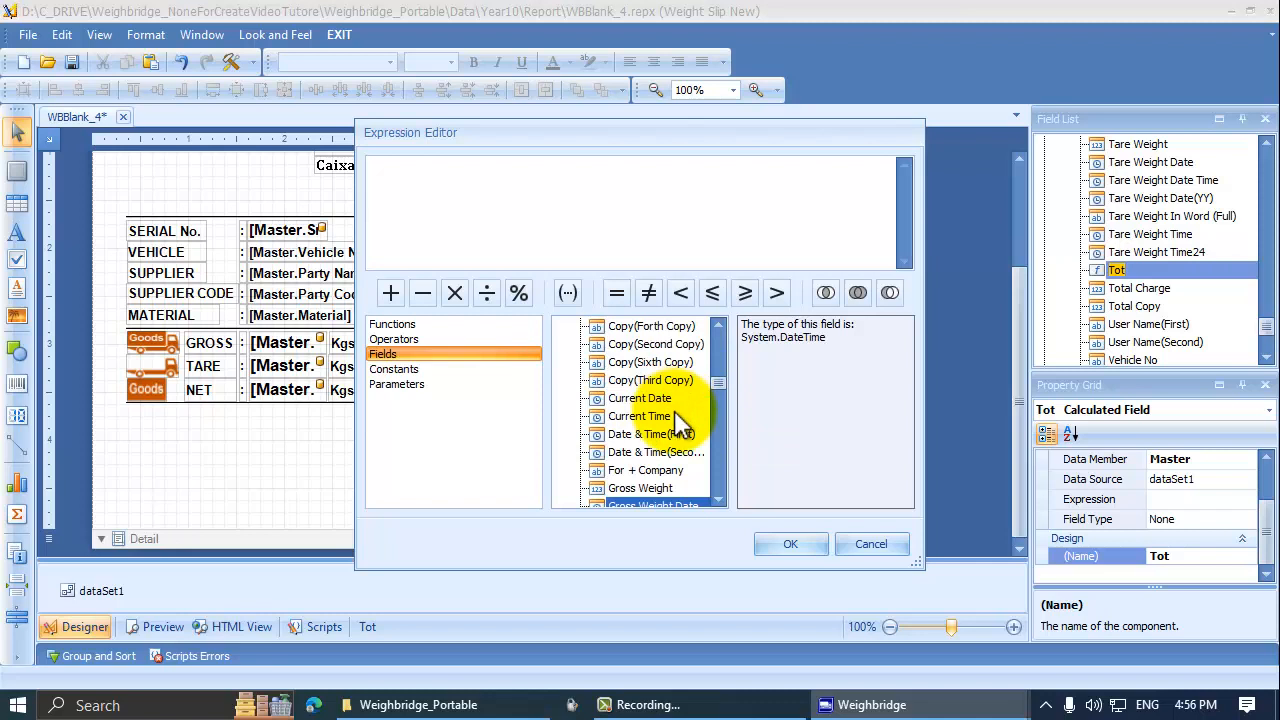
scroll(676, 422, down, 6)
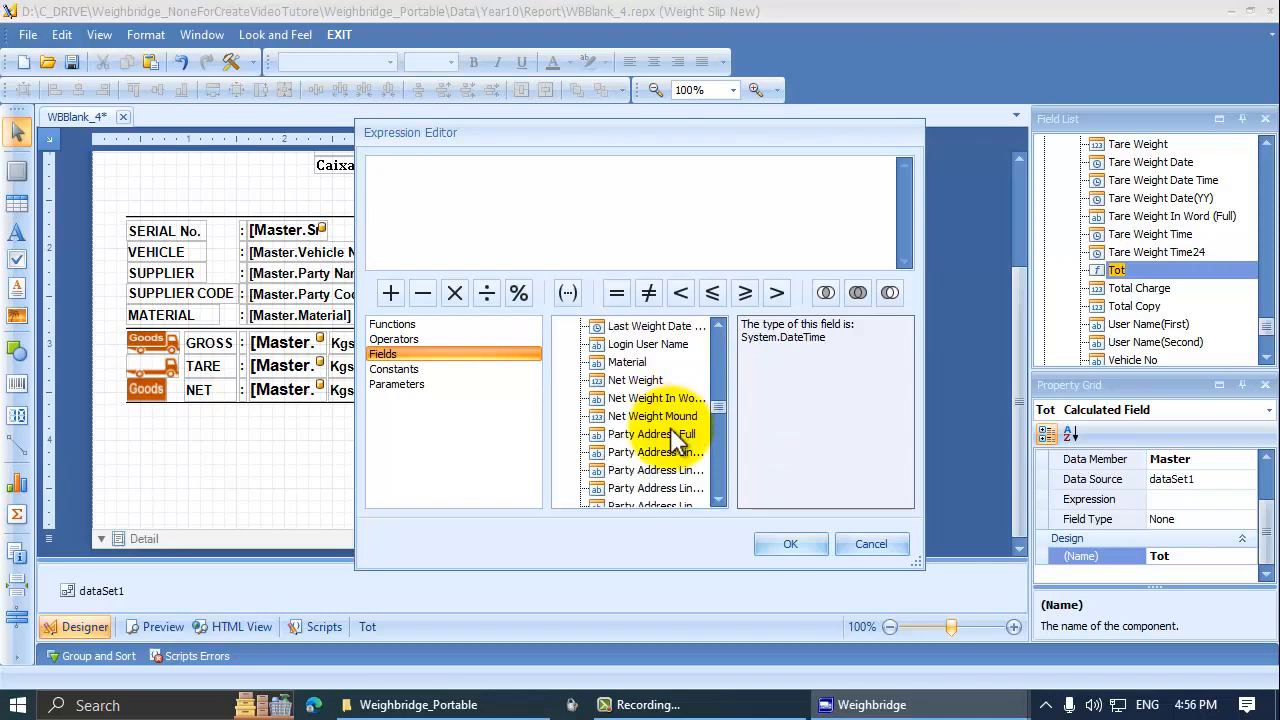
scroll(676, 440, down, 1)
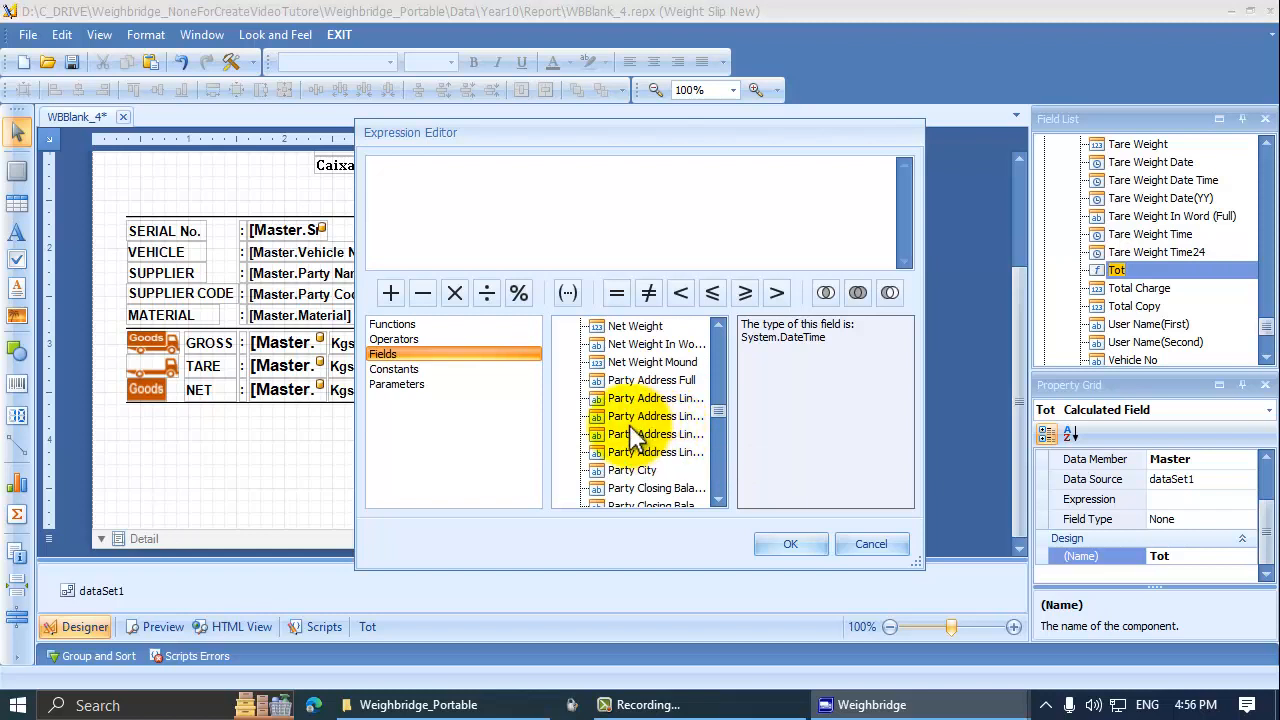
click(630, 325)
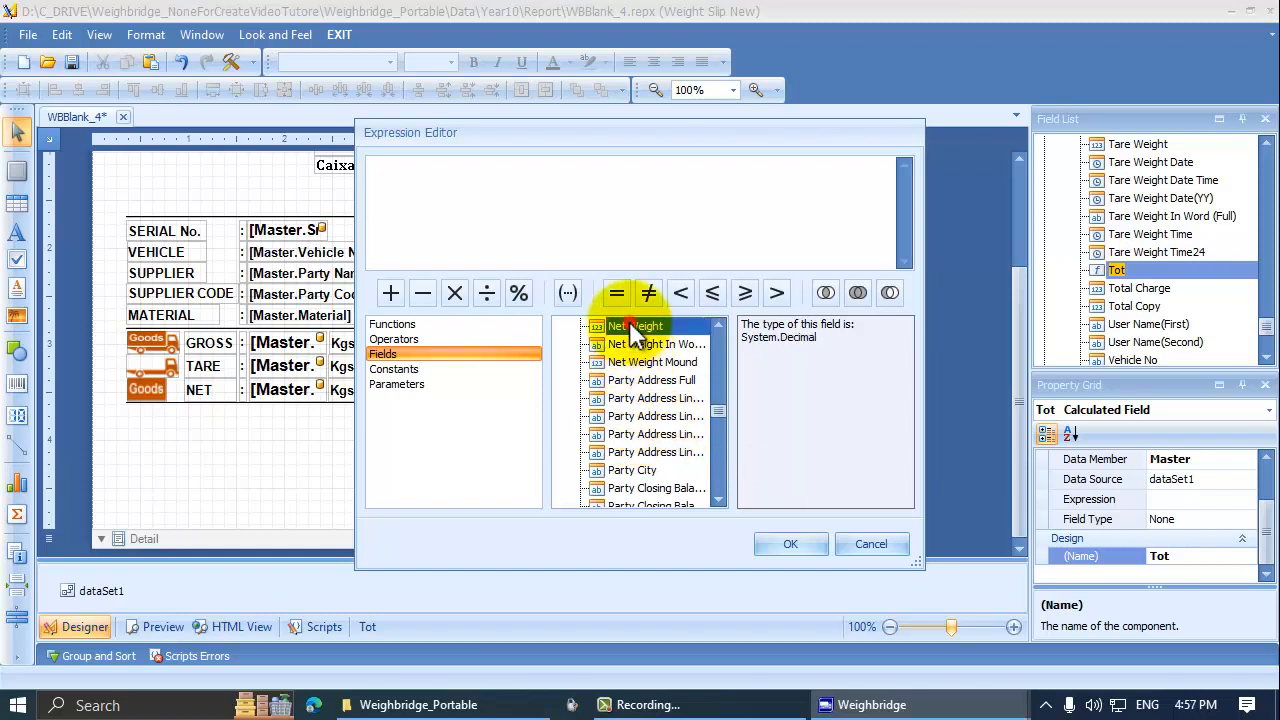
click(630, 376)
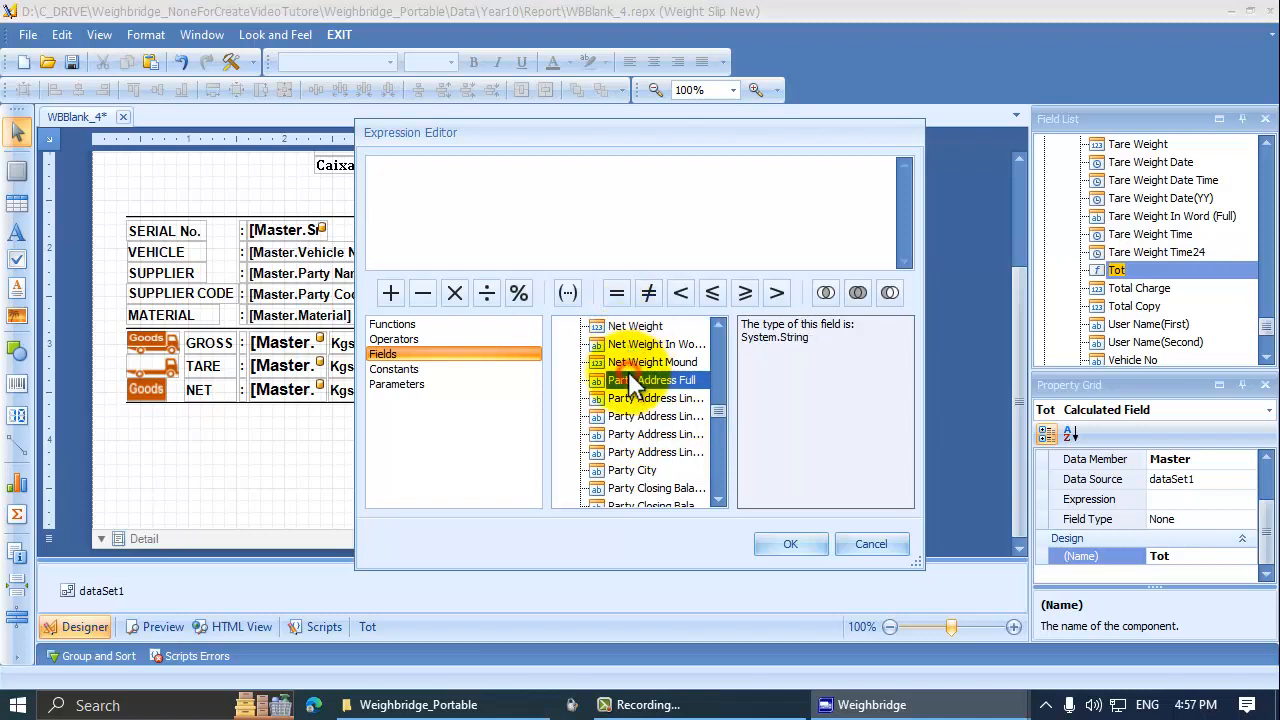
key(g)
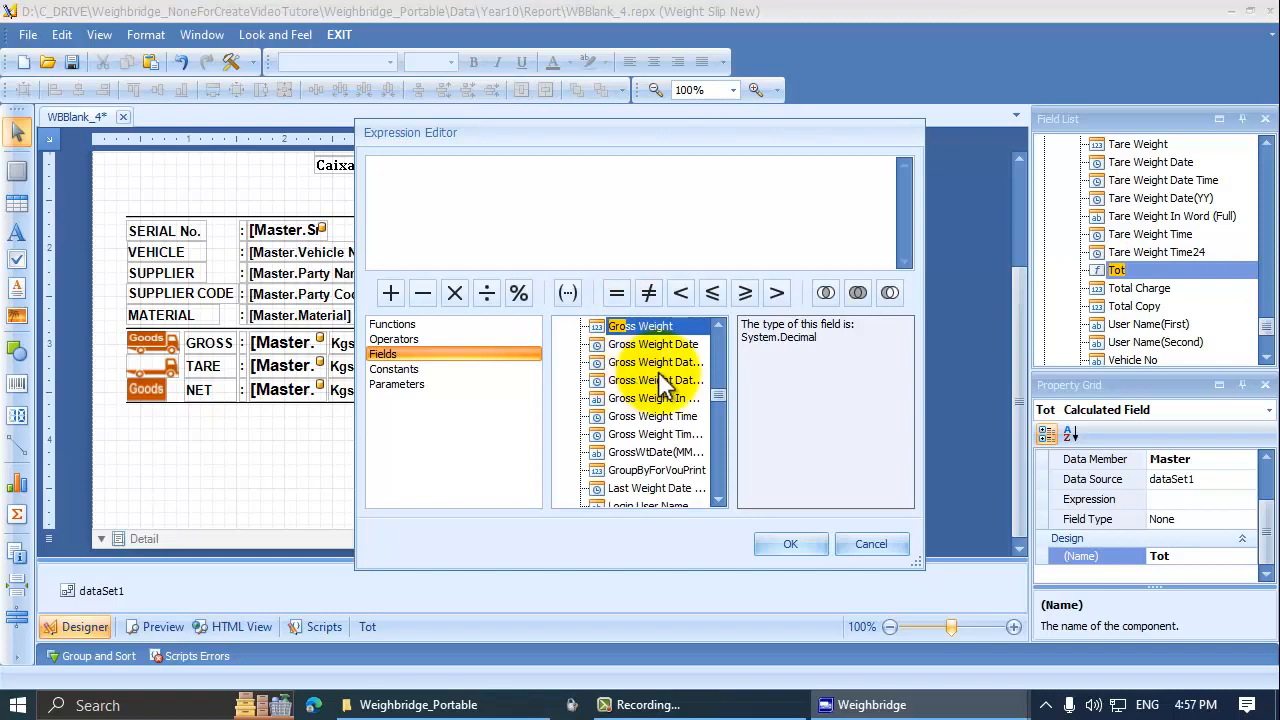
click(779, 544)
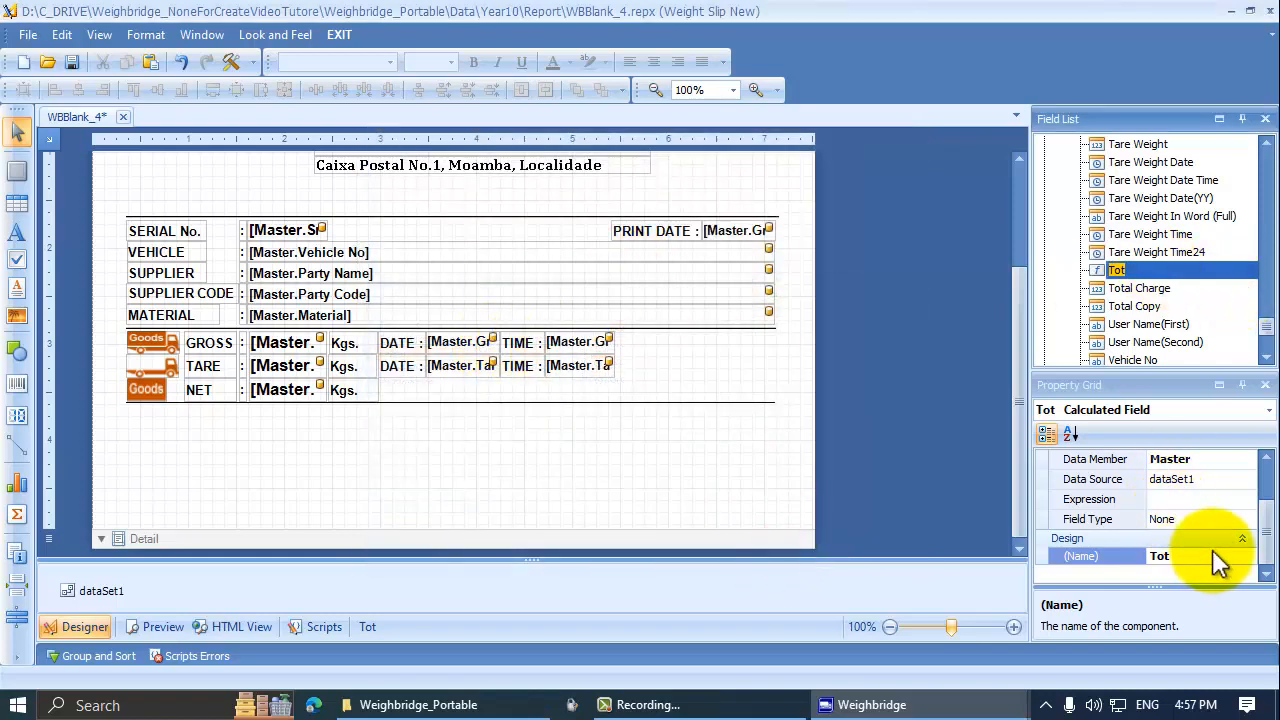
Reopen the Tot field's expression and begin it with the Gross Weight field followed by a minus sign
click(1100, 500)
click(1246, 501)
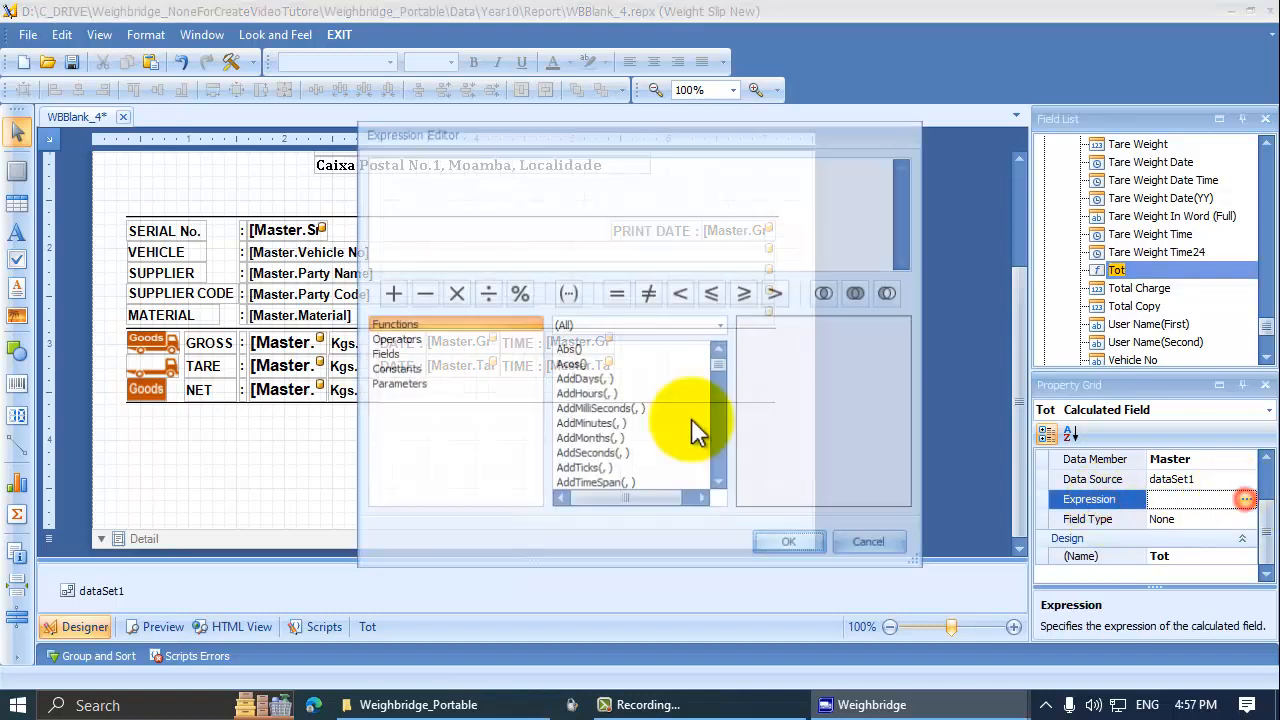
click(383, 356)
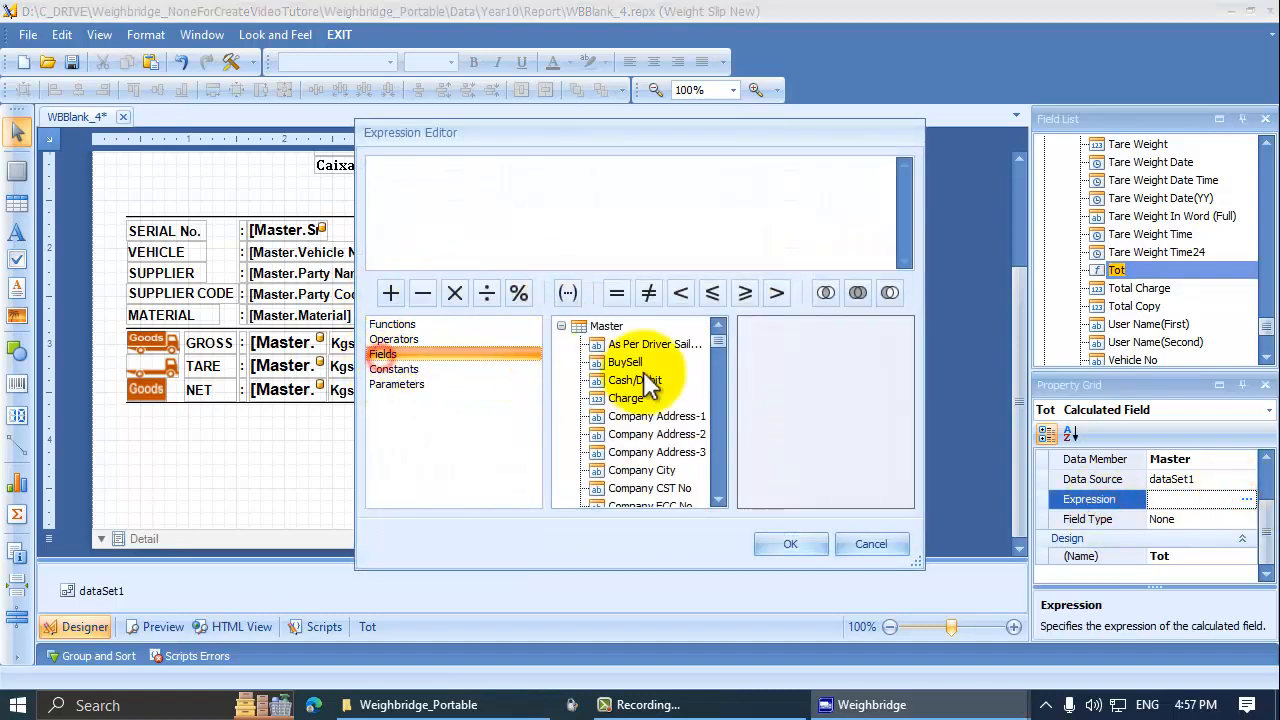
click(656, 398)
key(g)
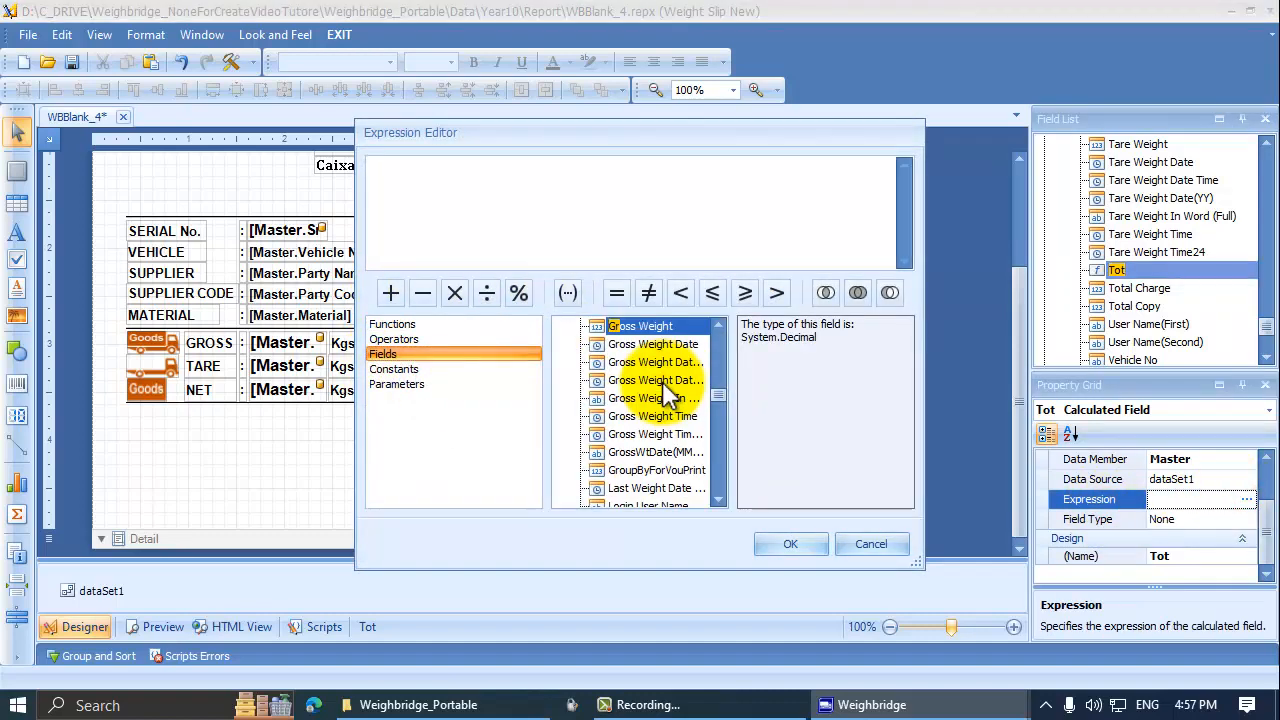
double_click(637, 328)
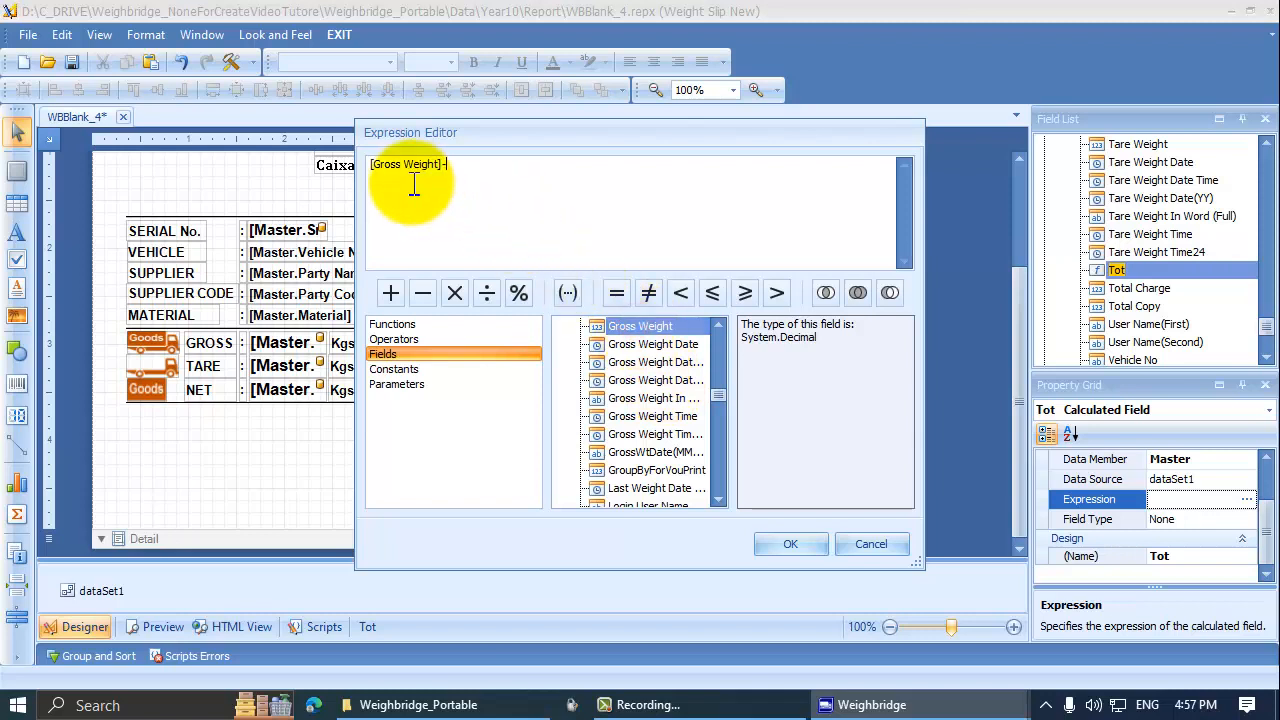
Try subtracting the Net Weight field from Gross Weight in the Tot expression
click(612, 398)
text(net)
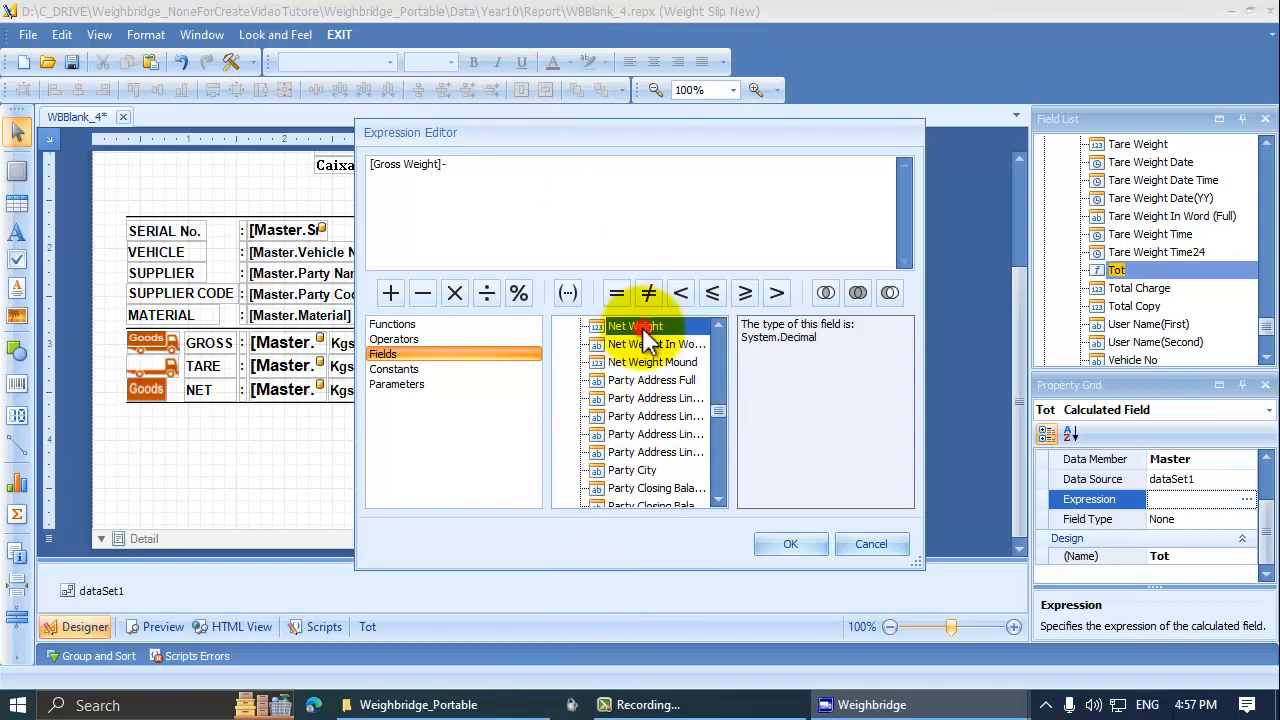
double_click(648, 340)
double_click(516, 164)
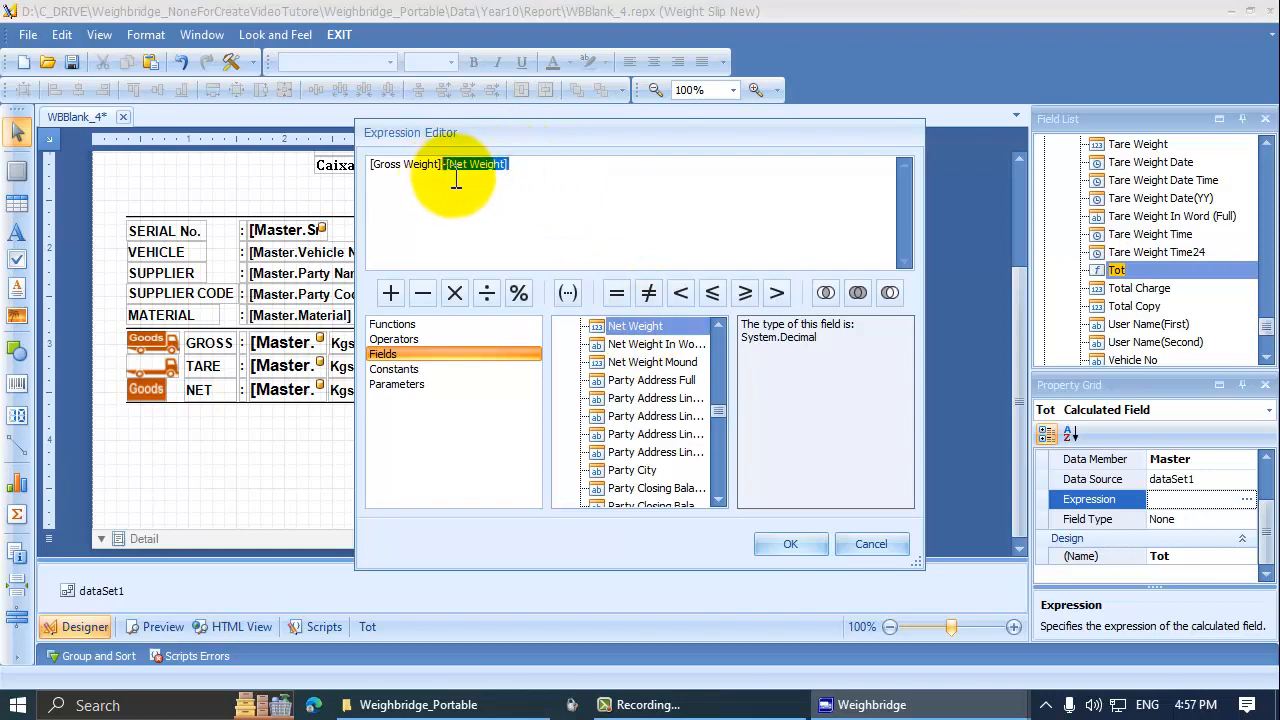
click(449, 170)
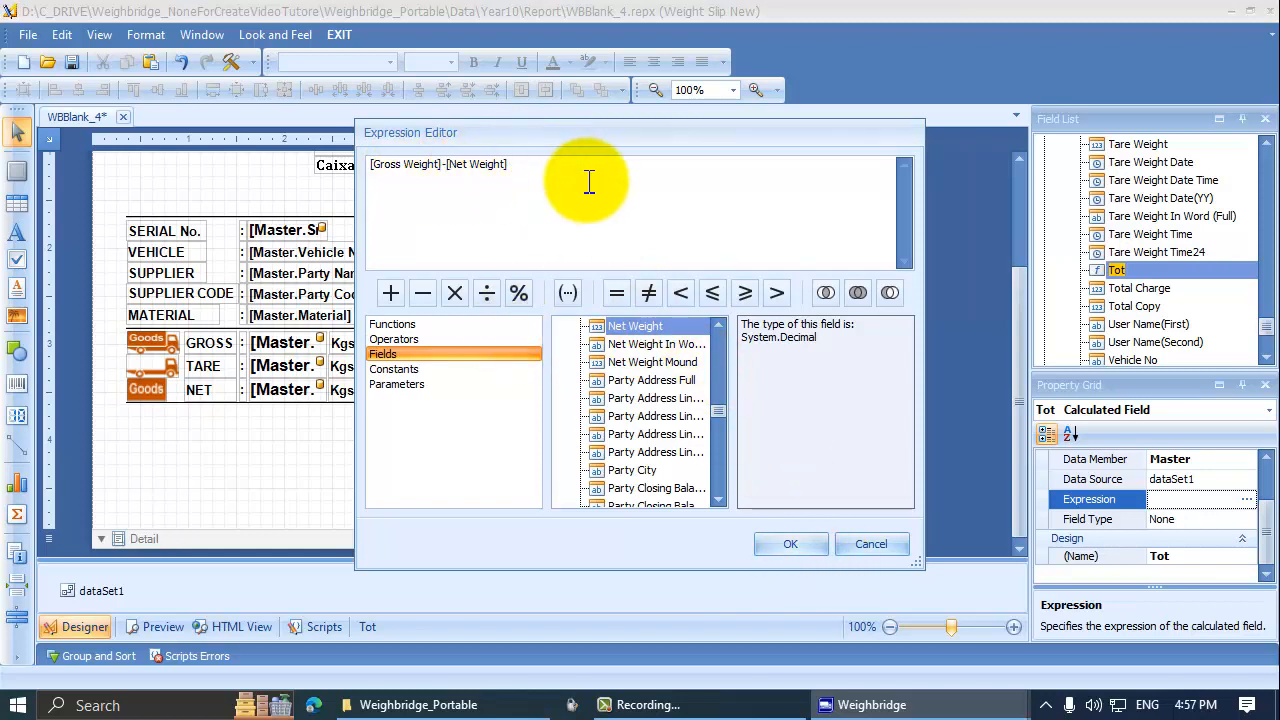
Complete the Tot expression as [Gross Weight]-[Tare Weight] and apply it
click(648, 344)
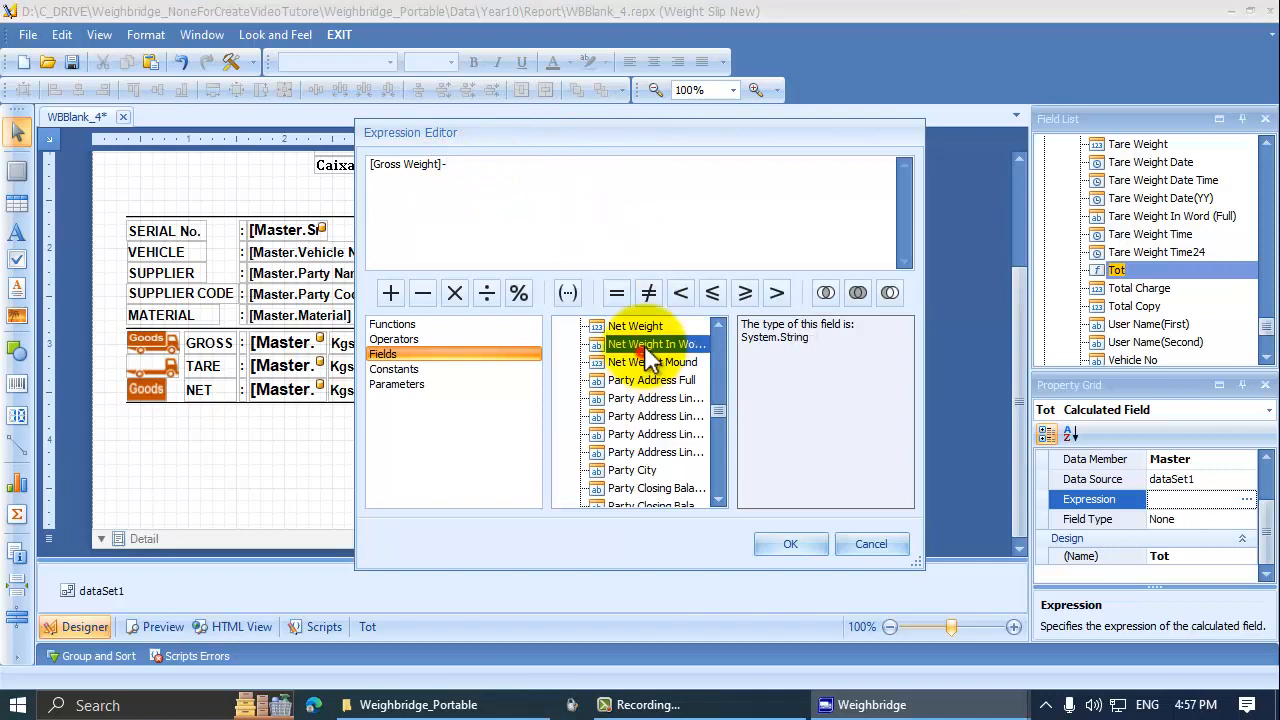
key(t)
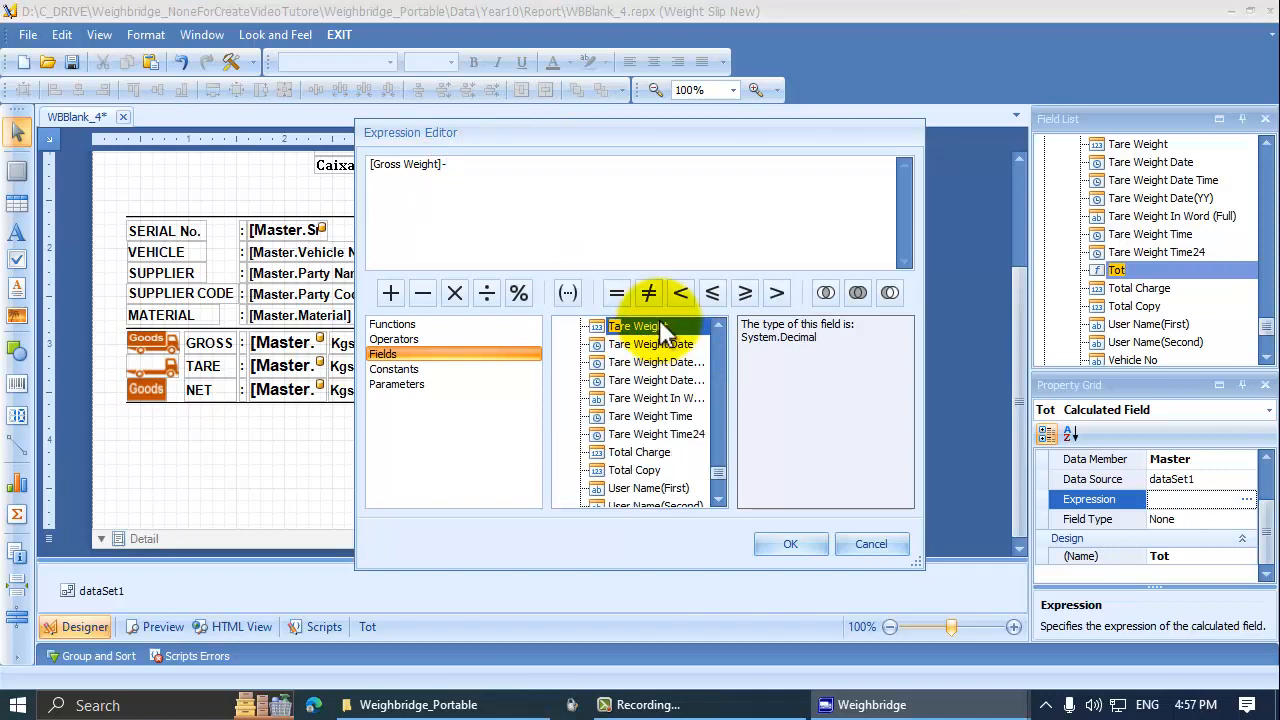
double_click(660, 330)
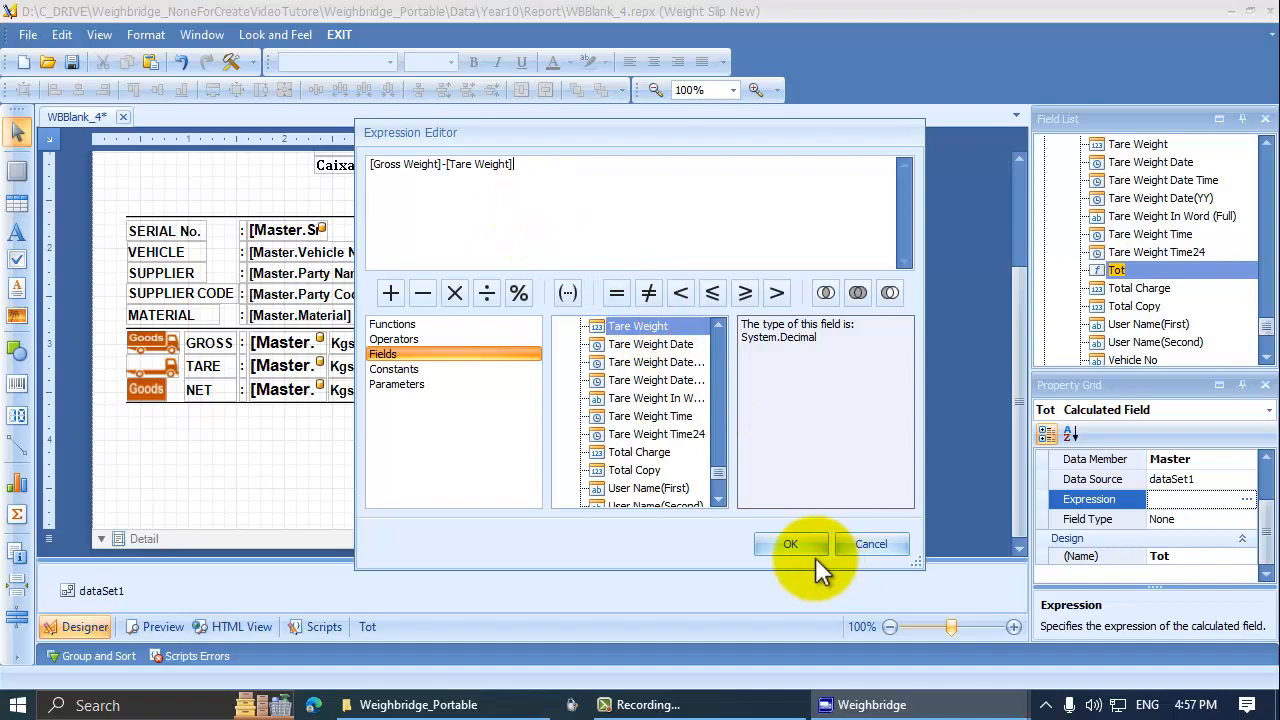
click(790, 544)
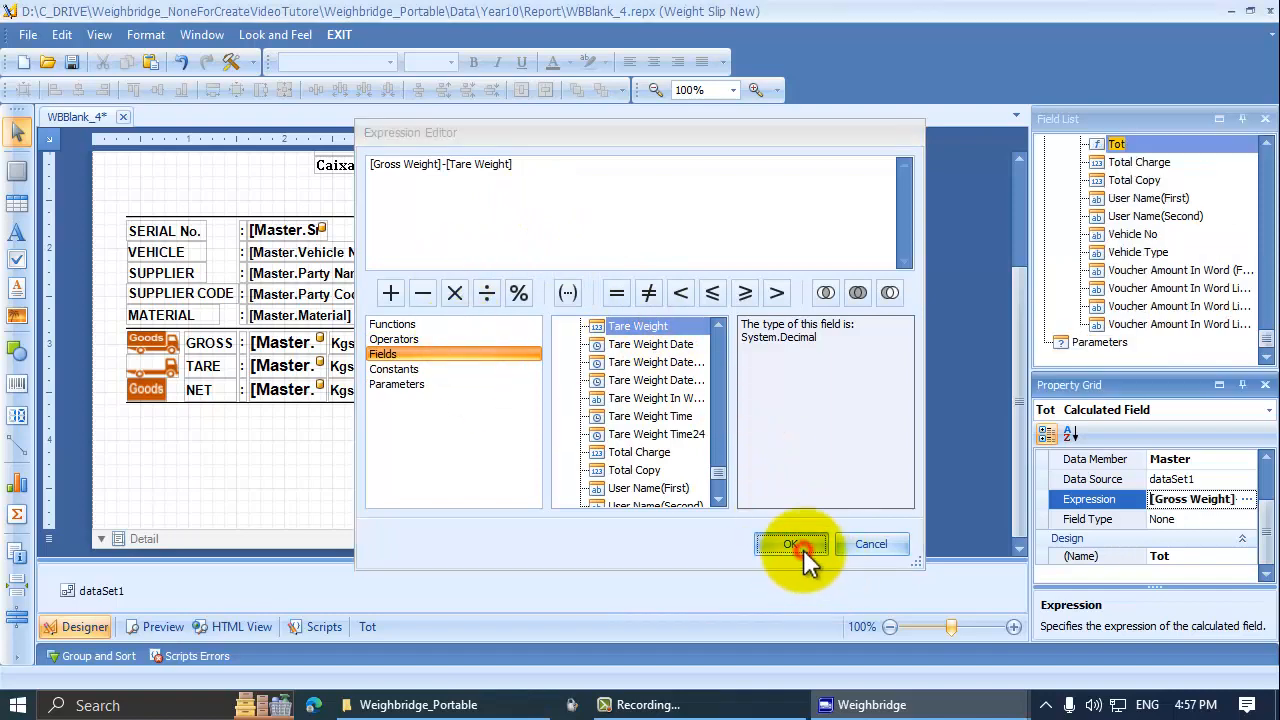
Place the Tot field on the report below the NET row and preview the slip
click(1140, 210)
scroll(1147, 205, up, 2)
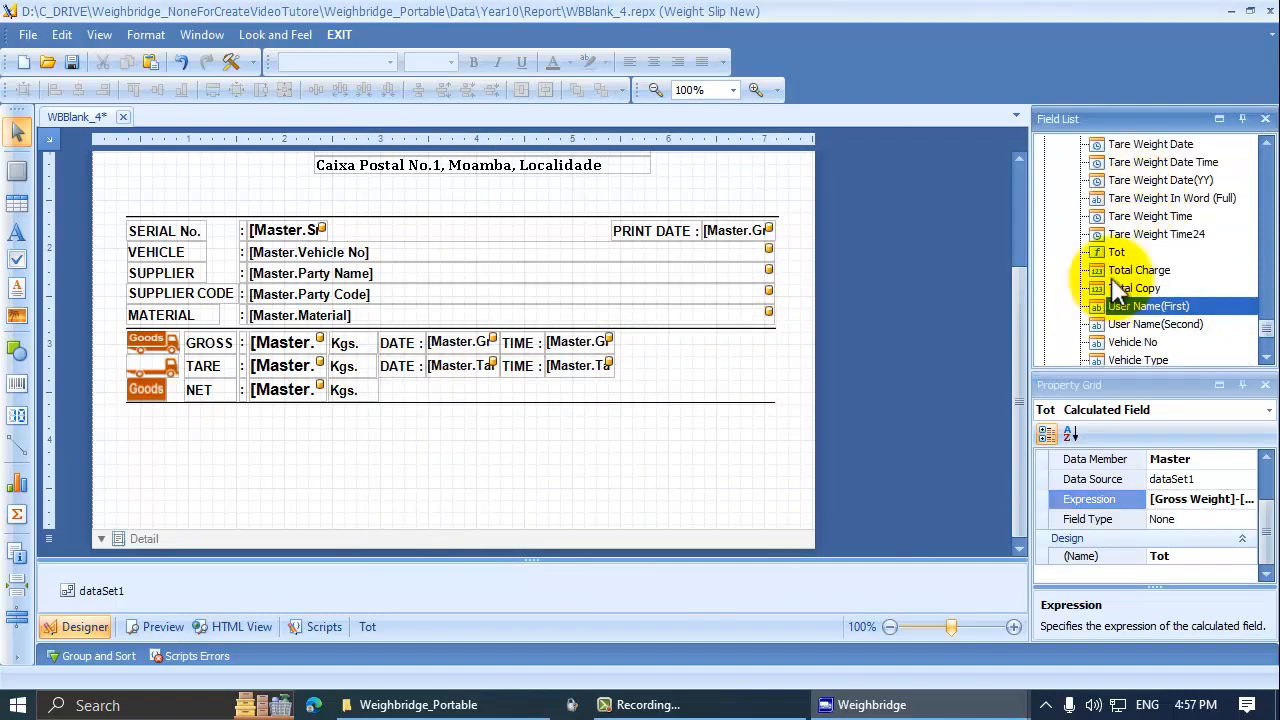
drag(1118, 252, 309, 428)
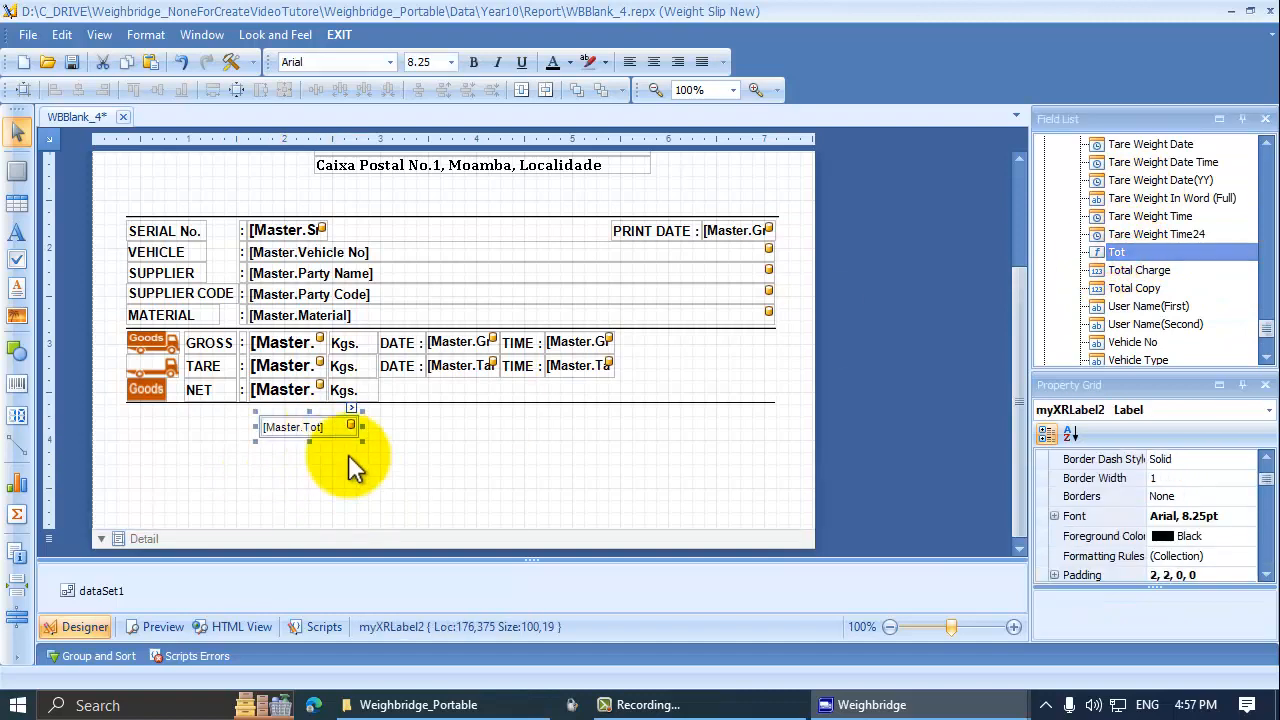
click(159, 627)
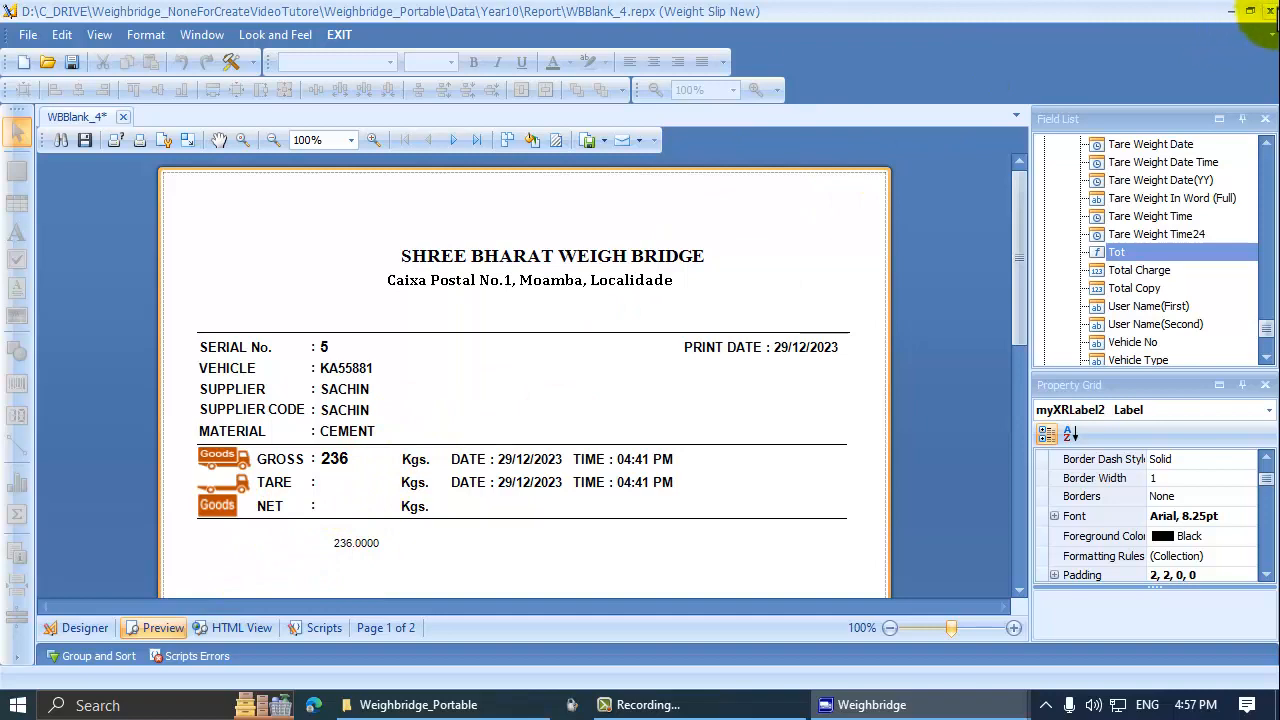
Close the report designer, saving the report, and leave the voucher format list to return to the weight entry
click(1271, 12)
click(572, 386)
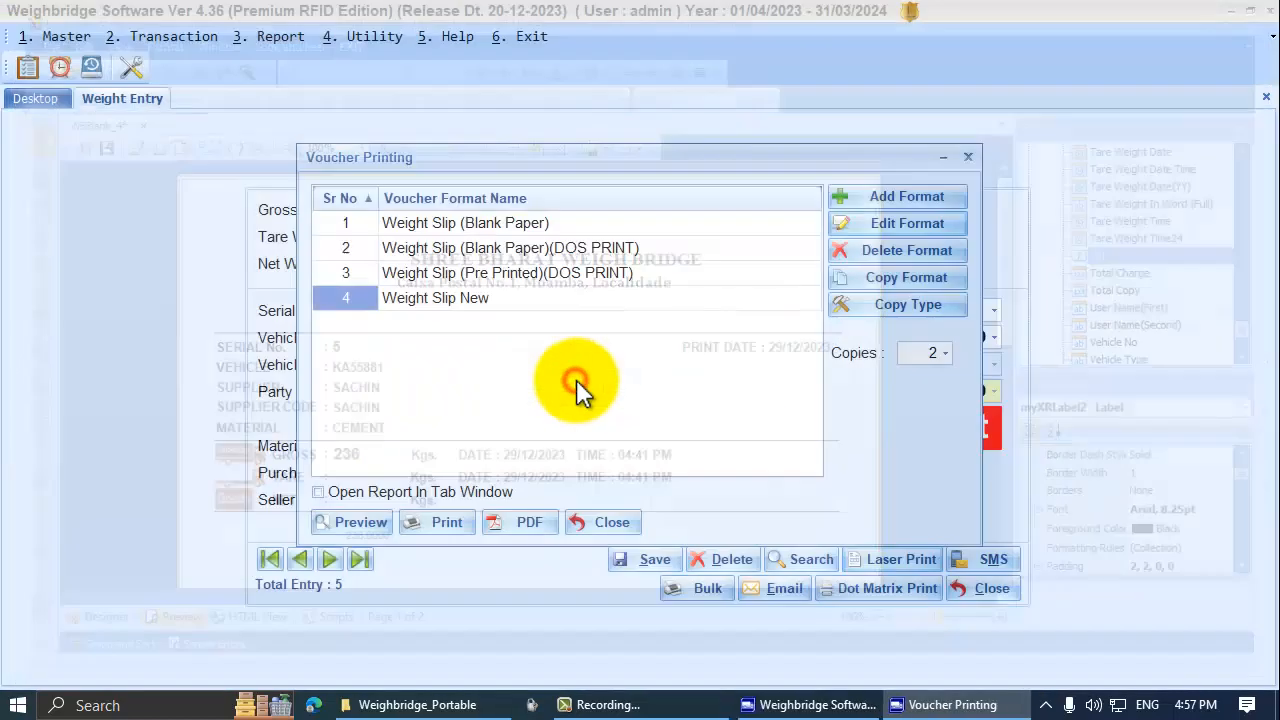
click(590, 522)
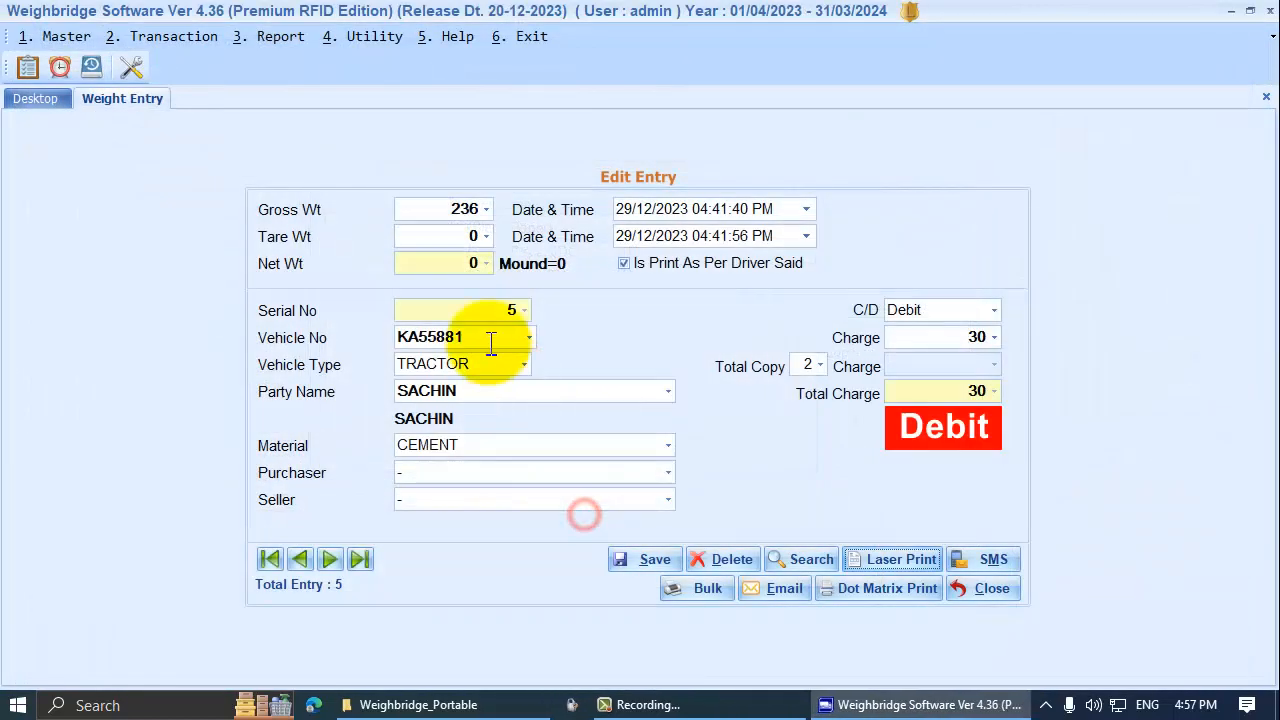
Set the entry's tare weight to 90, save the entry and decline printing
click(440, 236)
text(90)
key(Return)
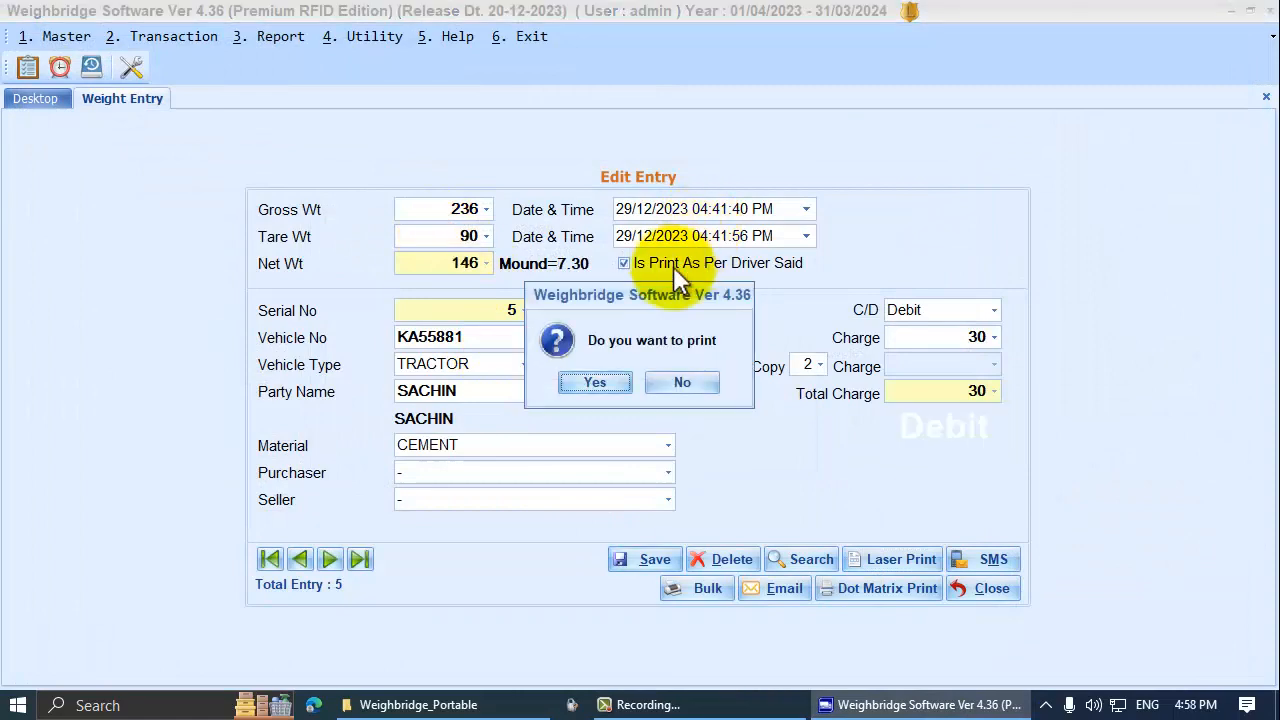
click(680, 384)
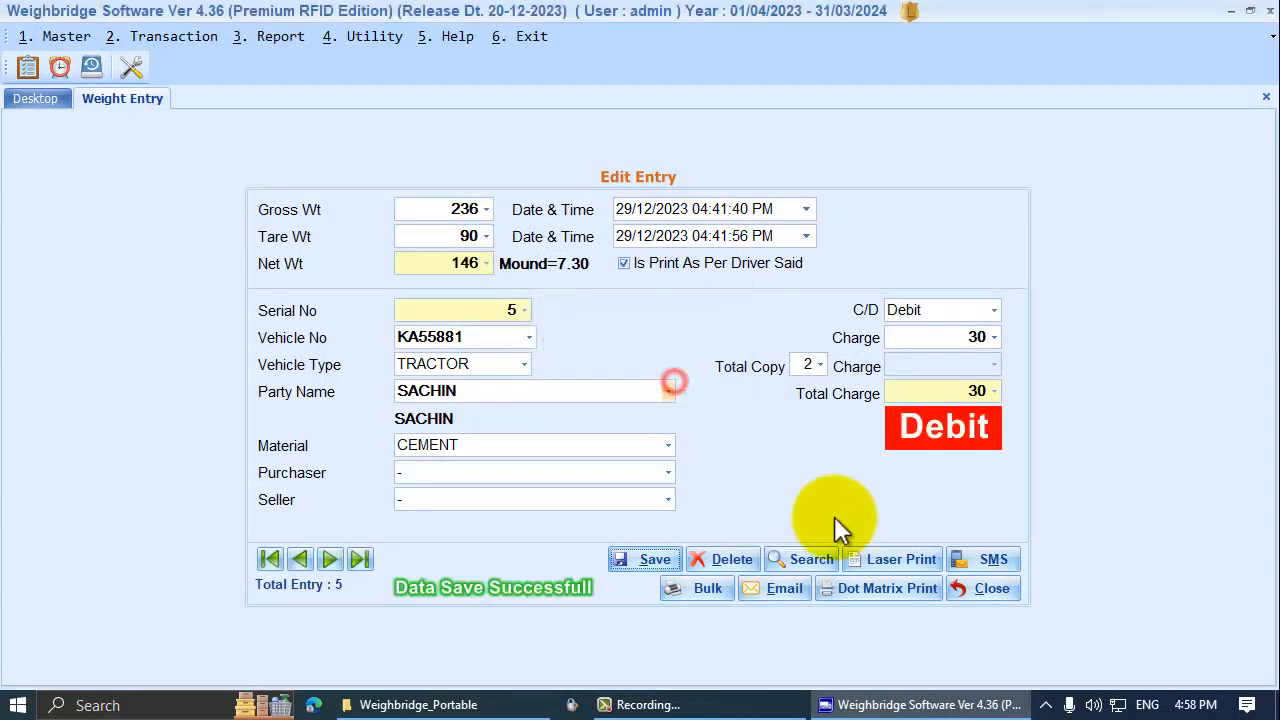
Open the Weight Slip New format for editing from the entry's laser print options and preview the slip
click(893, 556)
click(858, 222)
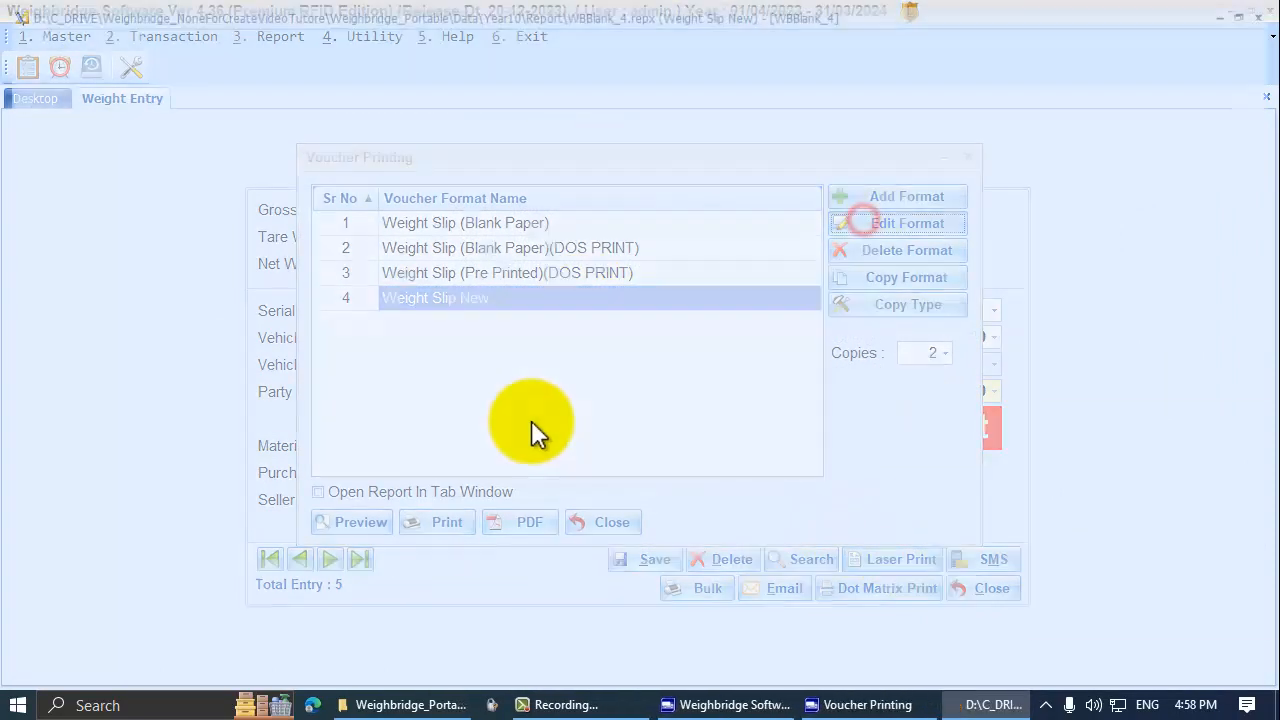
click(152, 627)
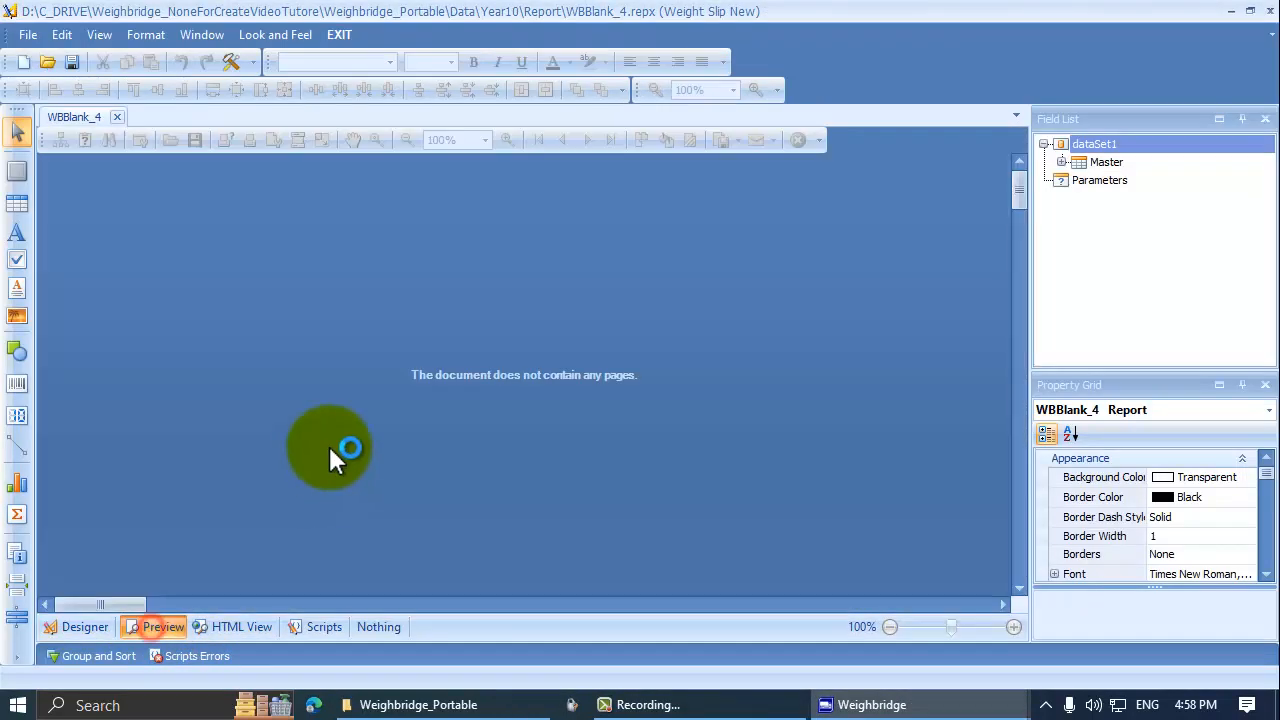
scroll(415, 475, down, 1)
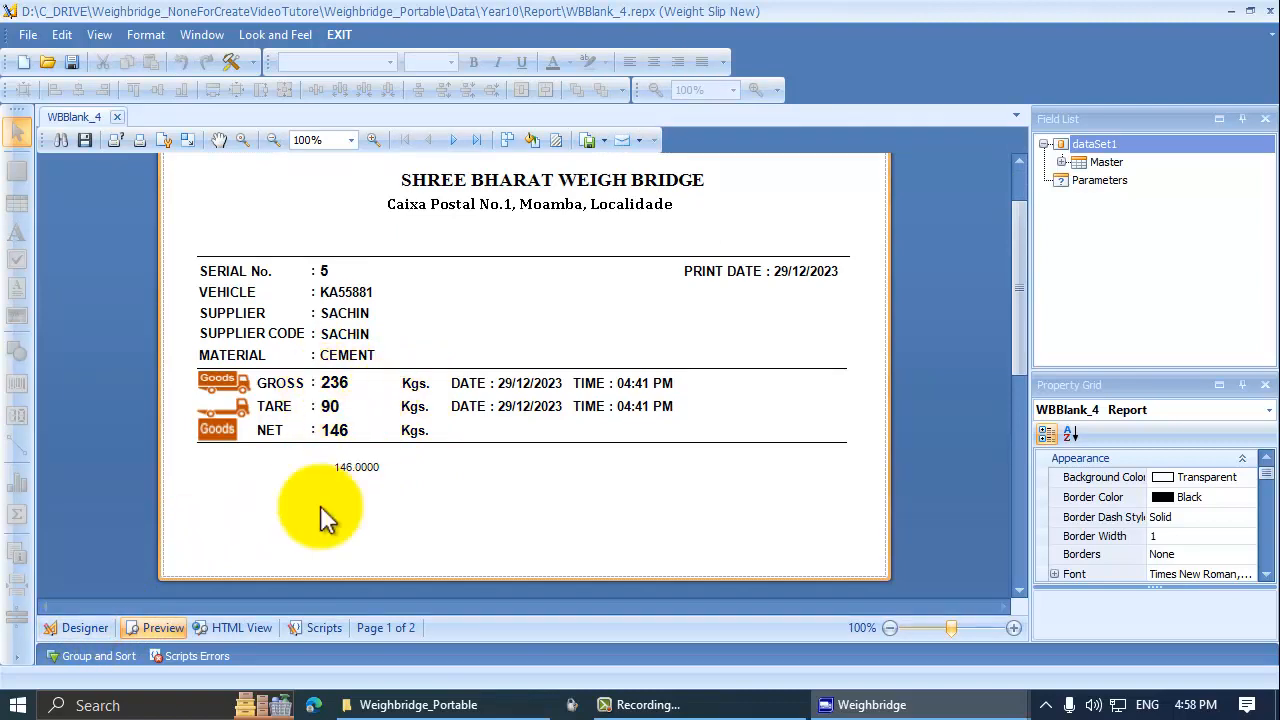
Return the slip from preview to design view and open the Tot calculated field's expression for editing
click(100, 623)
scroll(608, 343, down, 3)
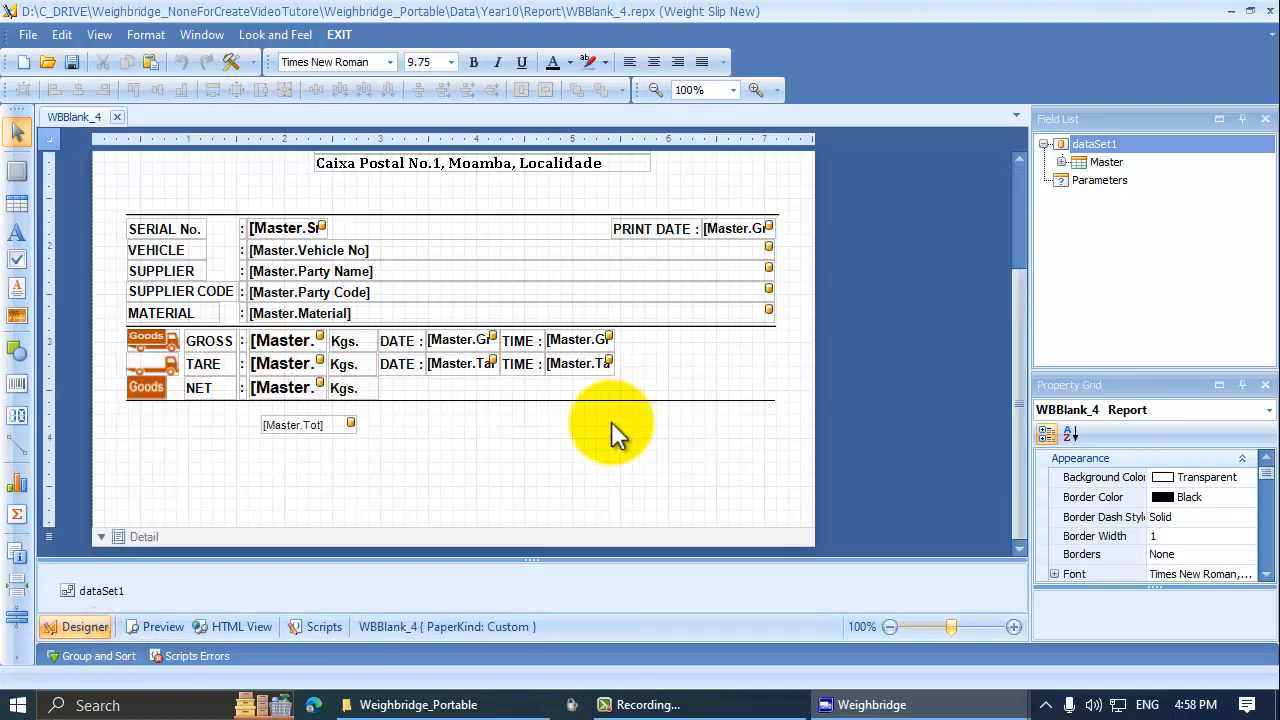
click(333, 425)
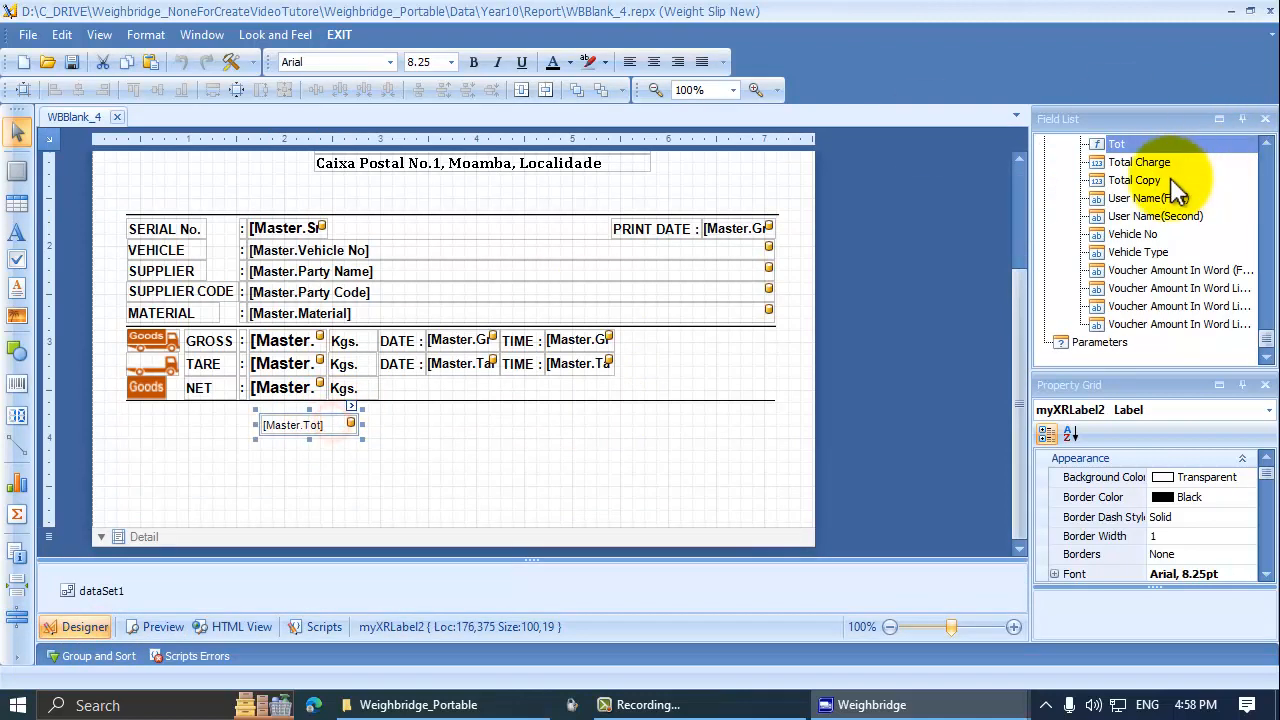
click(1124, 148)
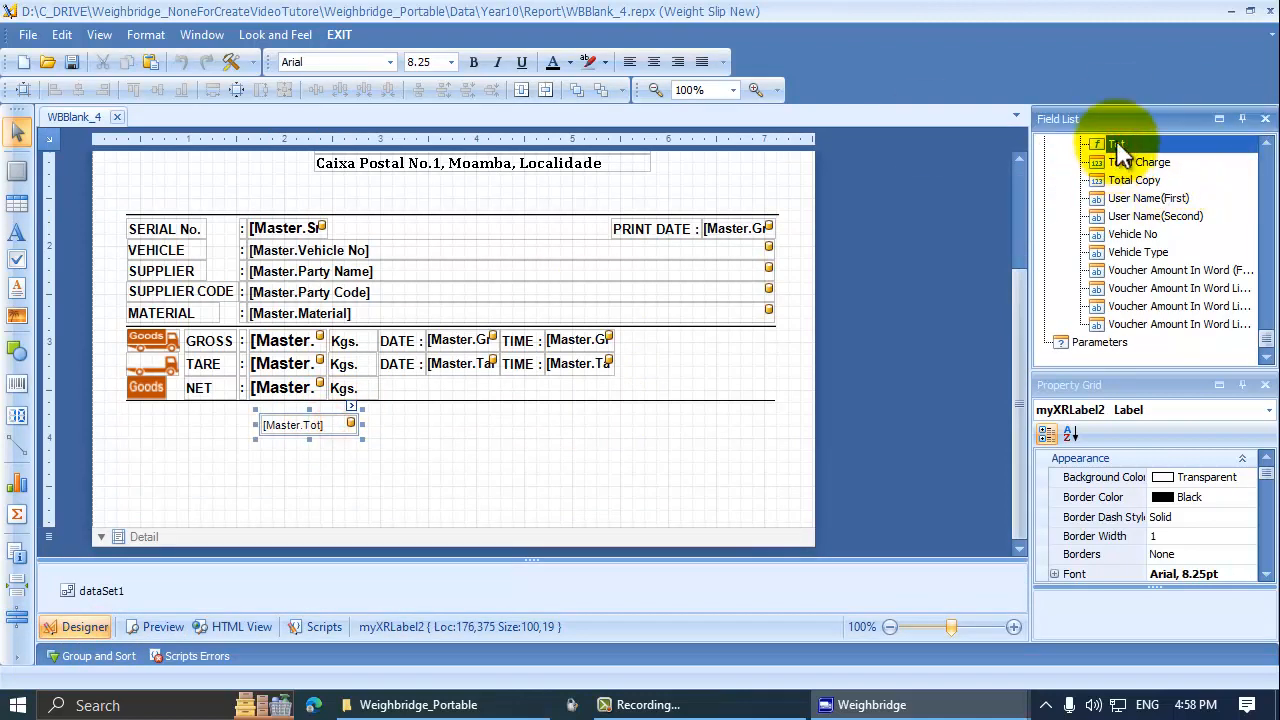
right_click(1127, 150)
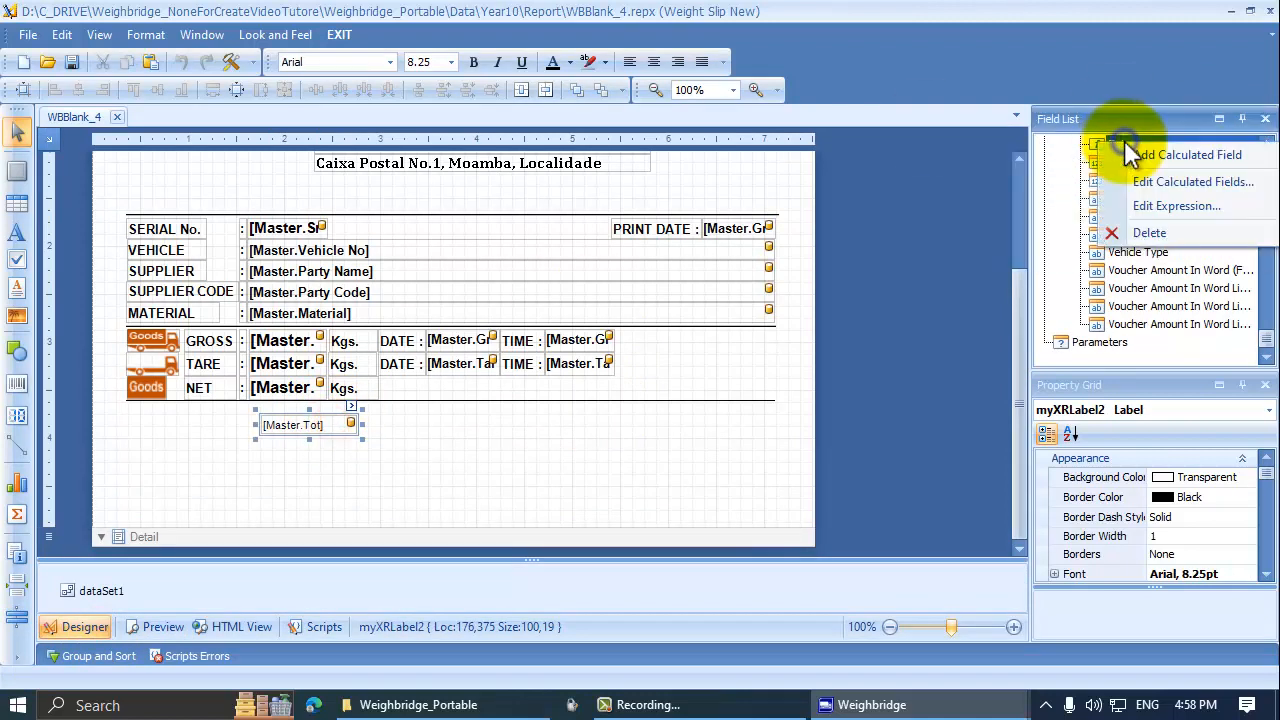
click(1136, 204)
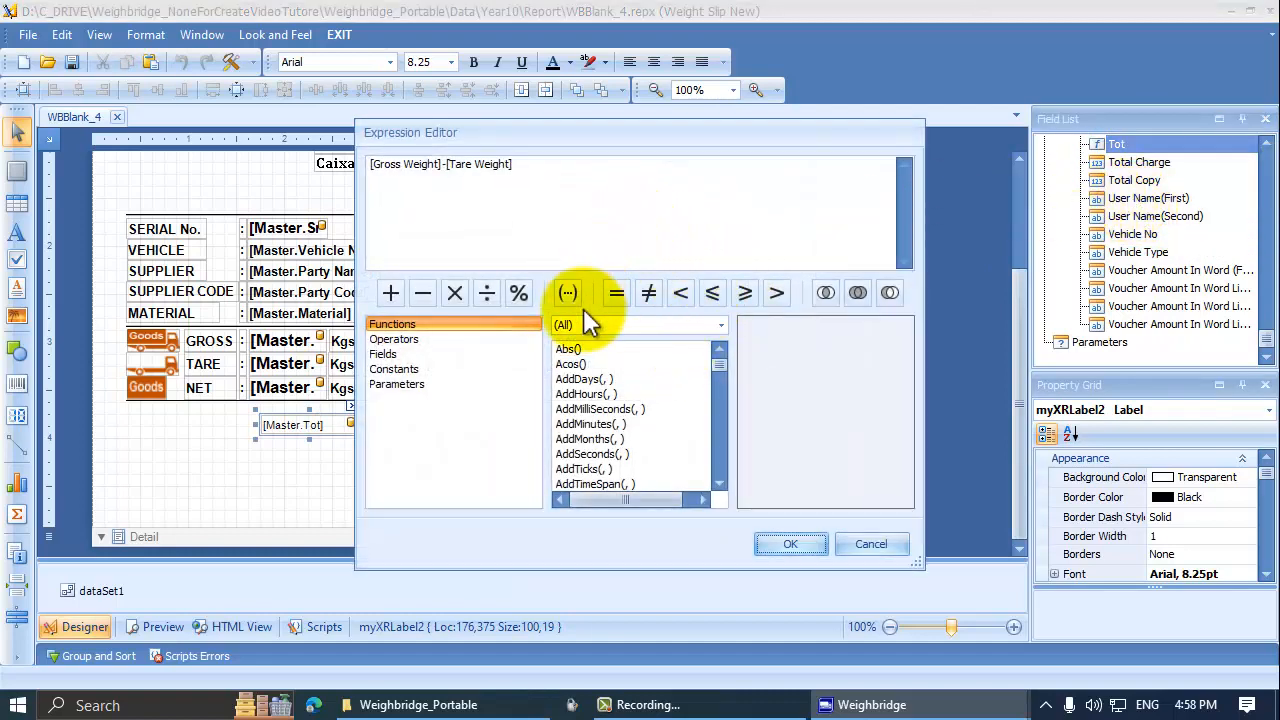
Examine the descriptions of the AddMilliSeconds, AddHours, AddMonths and AddMinutes functions and browse the Master fields available for the expression
click(597, 410)
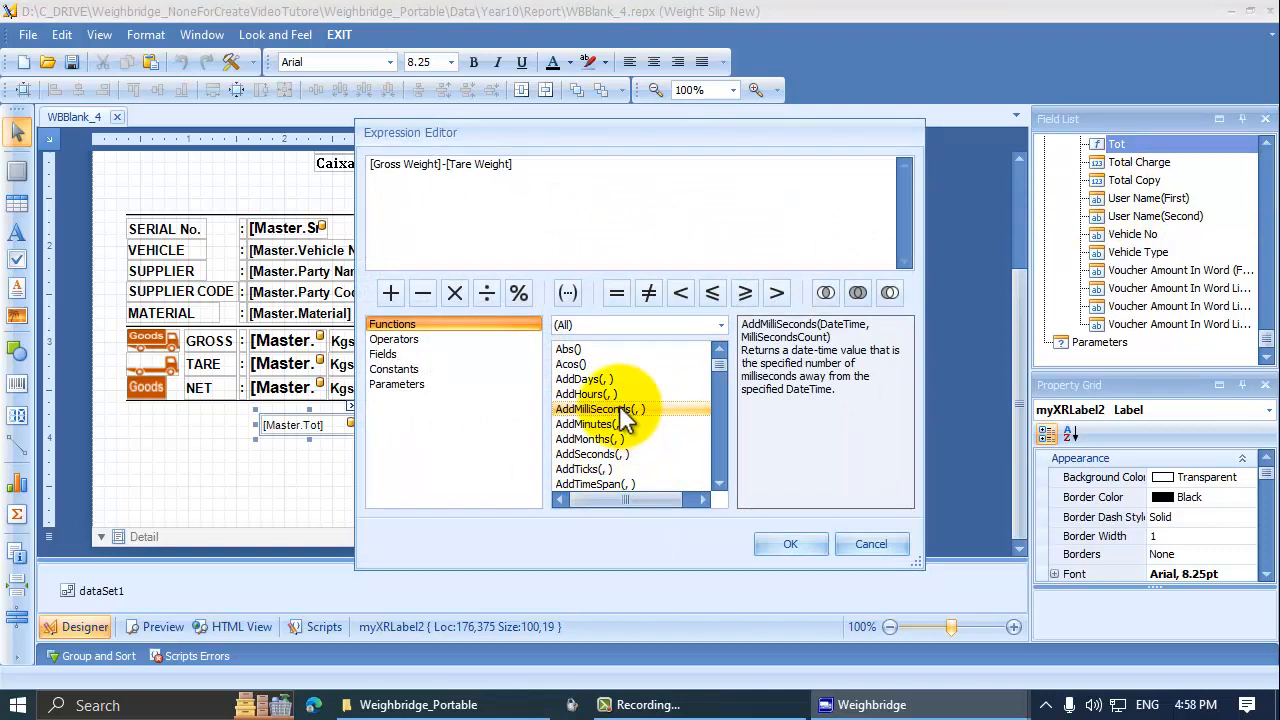
scroll(605, 415, down, 1)
click(595, 352)
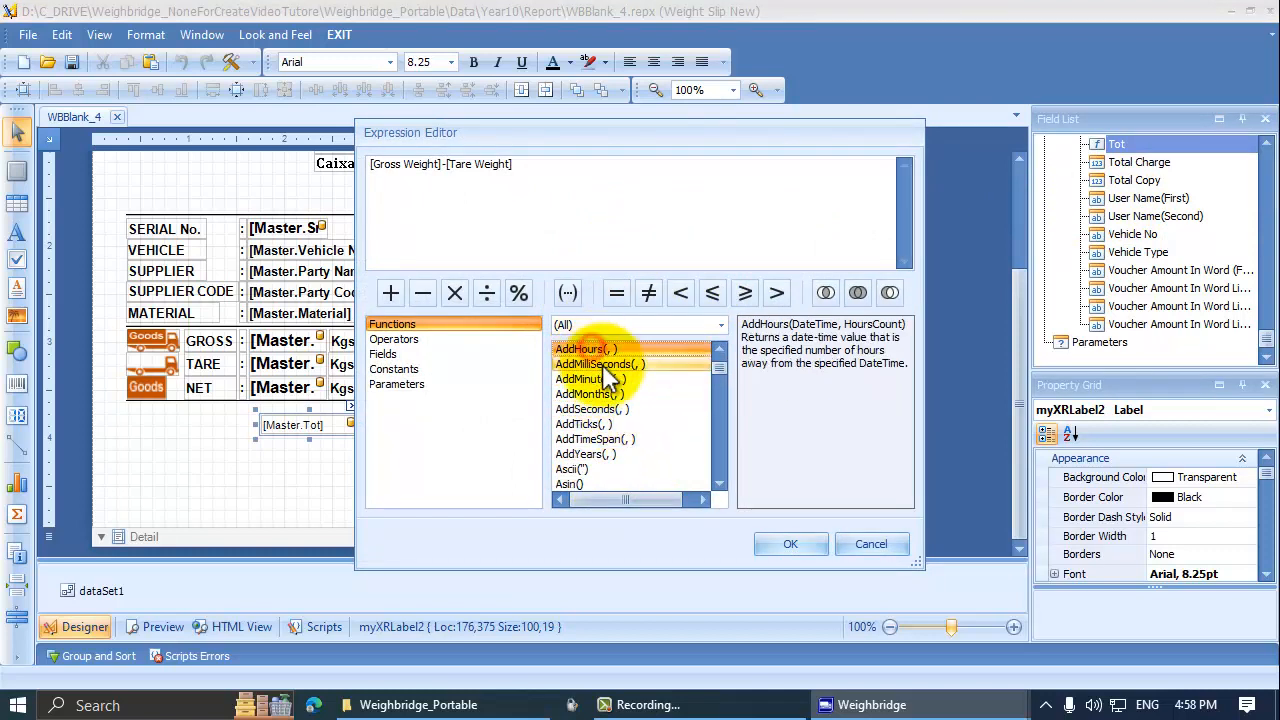
click(605, 394)
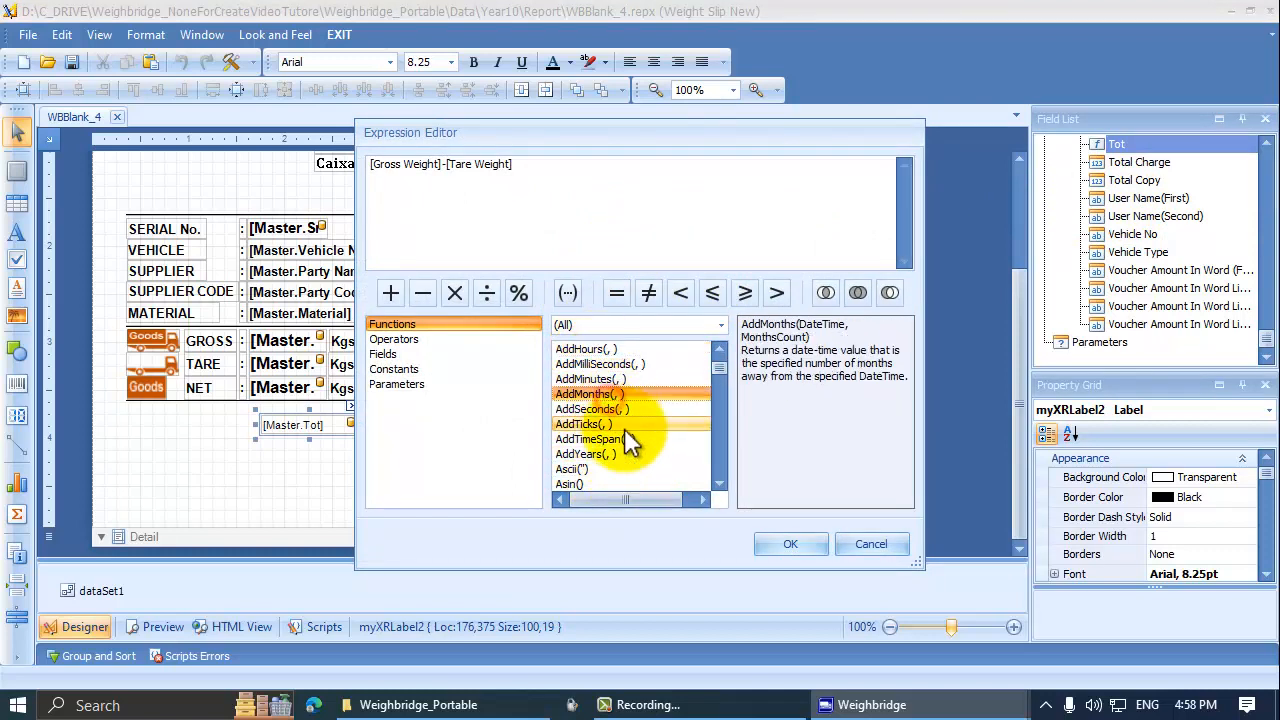
click(610, 379)
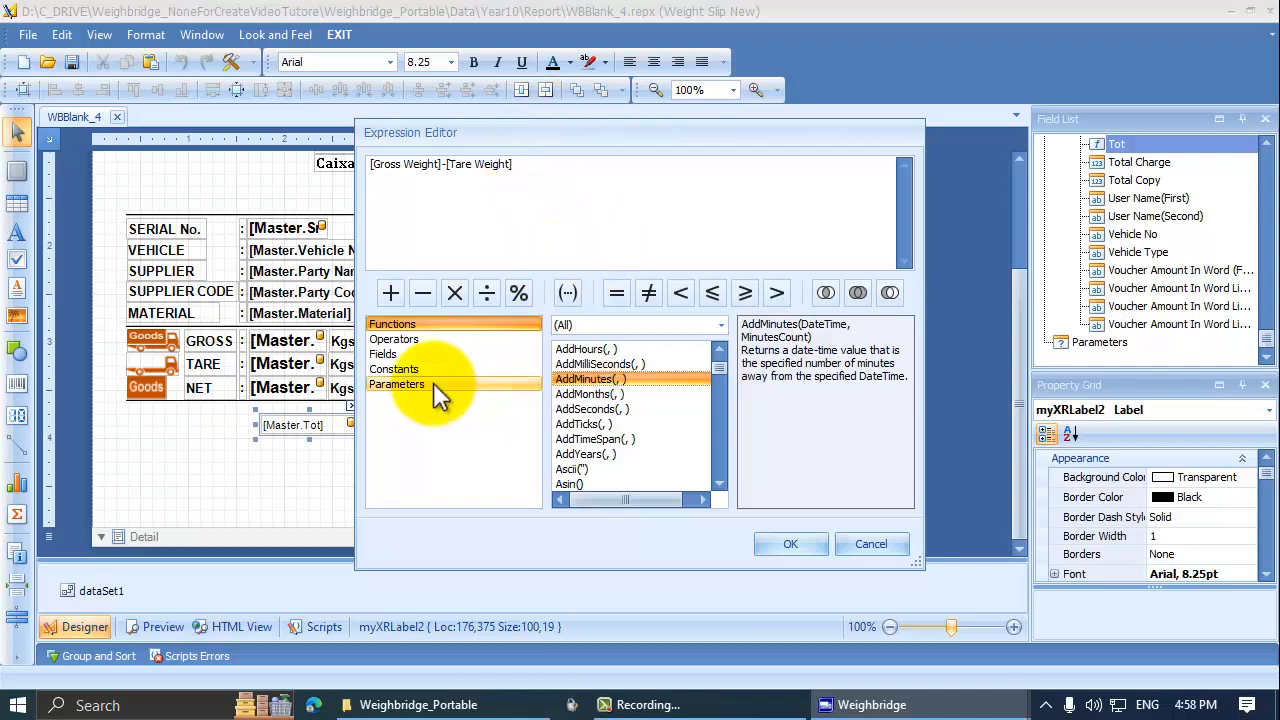
click(386, 355)
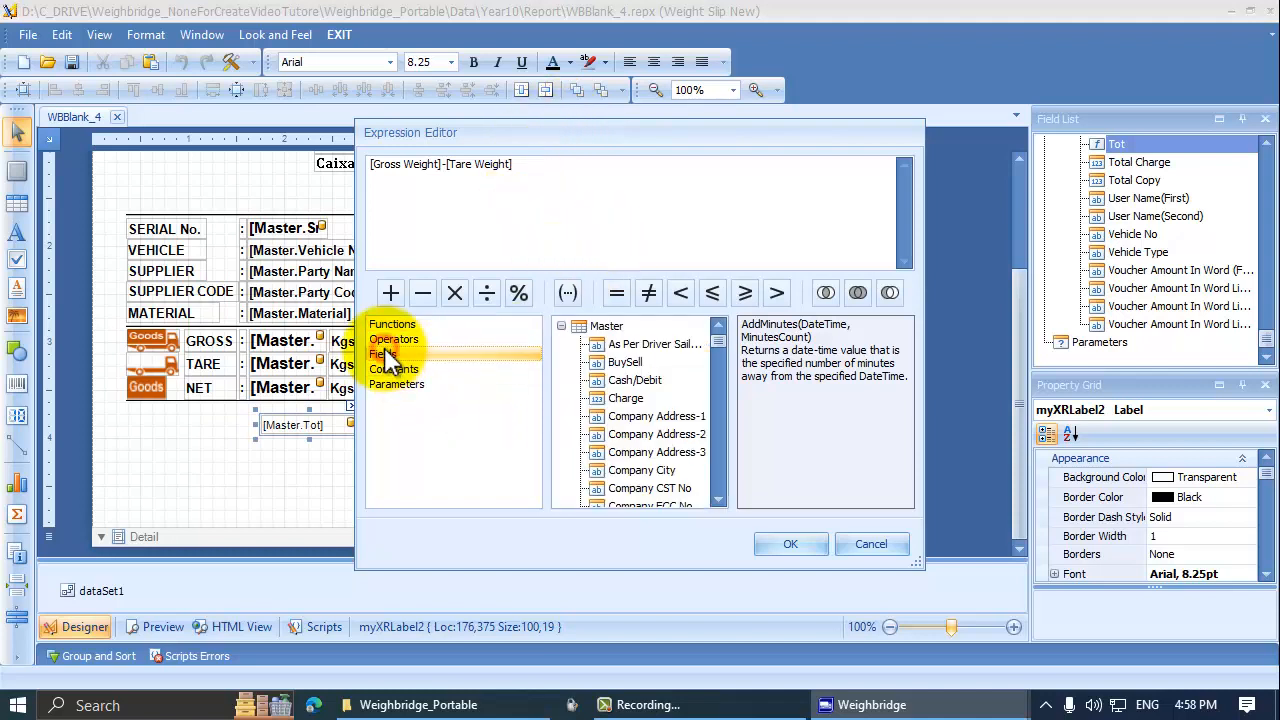
click(645, 399)
scroll(663, 433, down, 4)
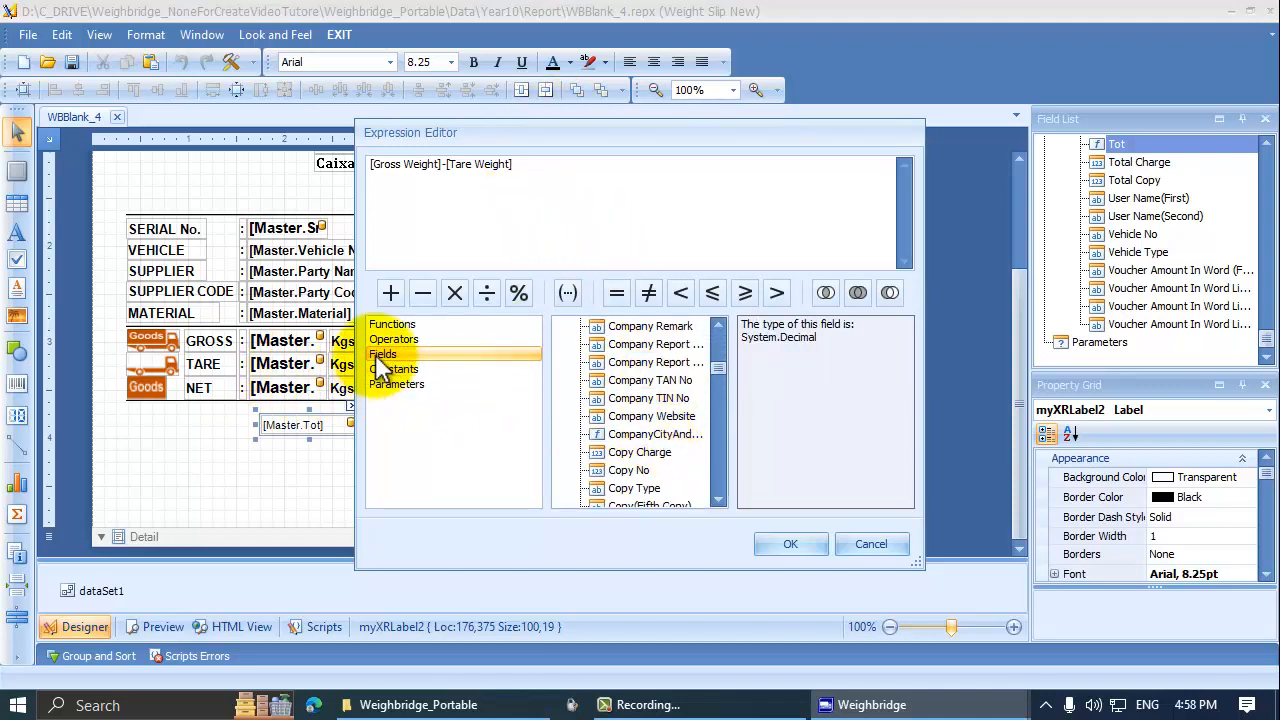
Examine the operators available for the expression, reading the descriptions of subtraction, addition, multiplication, division and In
click(393, 339)
click(623, 432)
scroll(620, 436, down, 3)
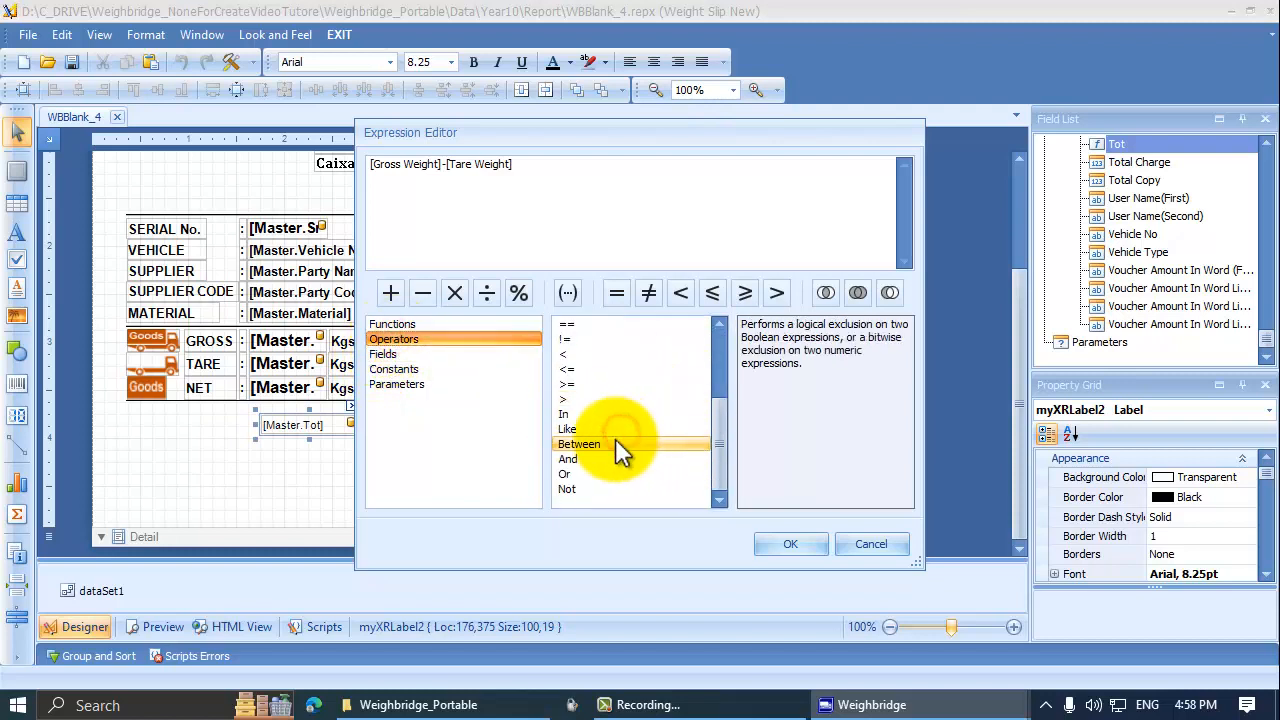
scroll(591, 428, up, 3)
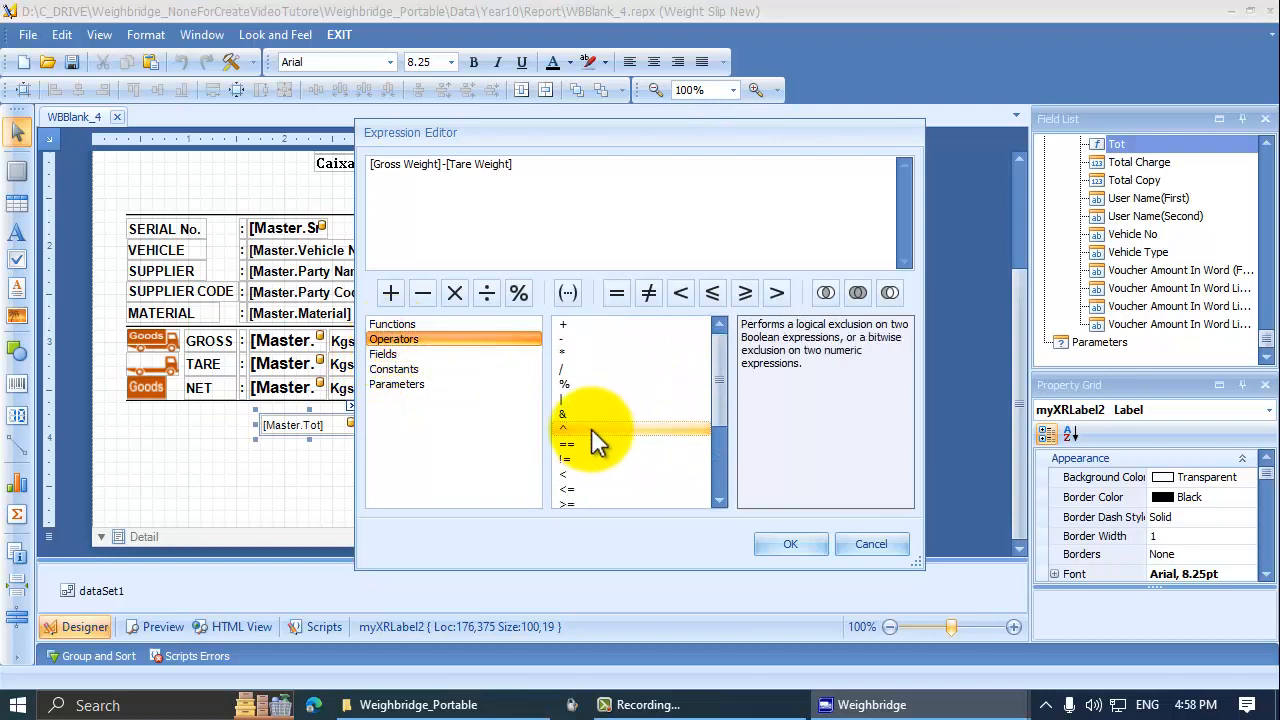
click(570, 352)
click(570, 340)
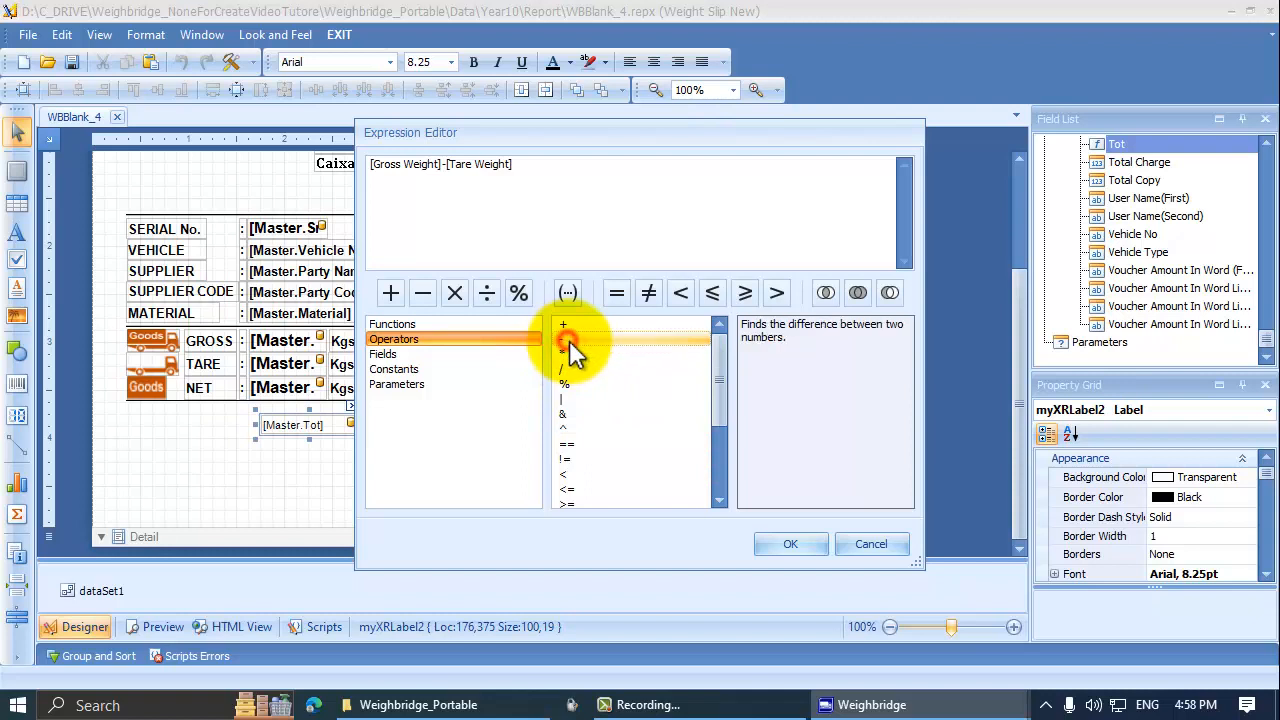
click(565, 324)
click(565, 353)
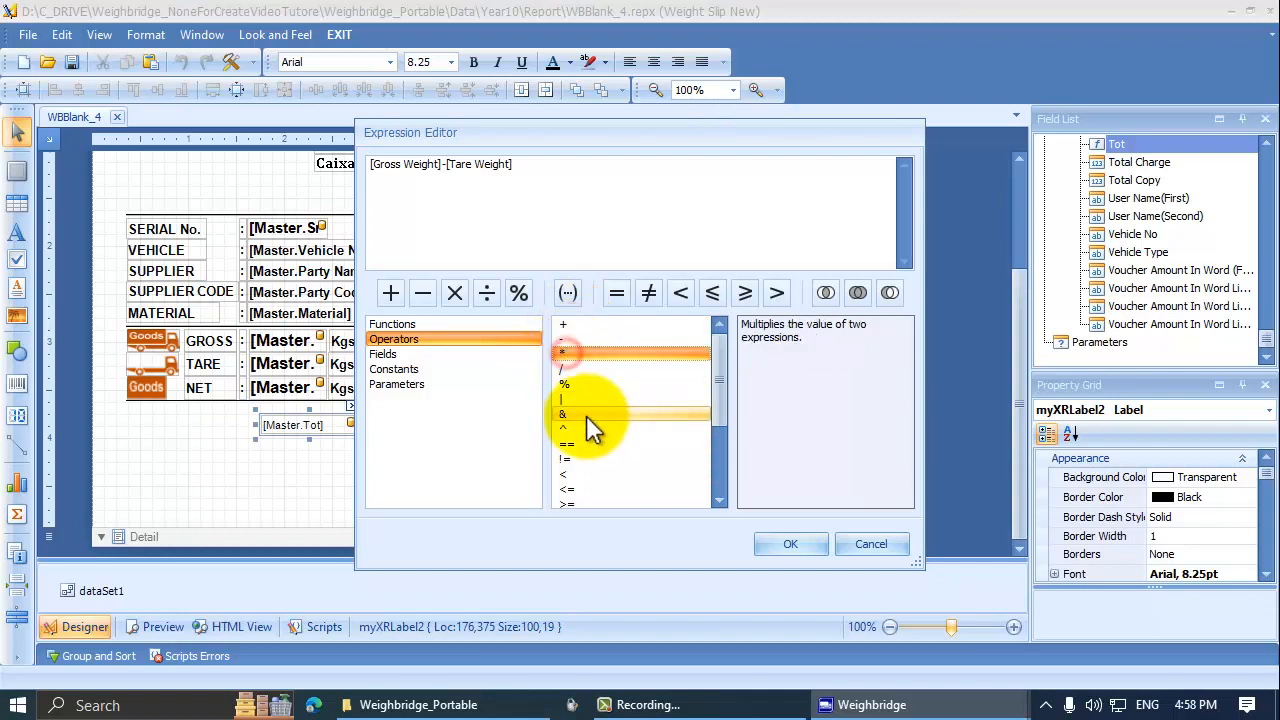
click(570, 371)
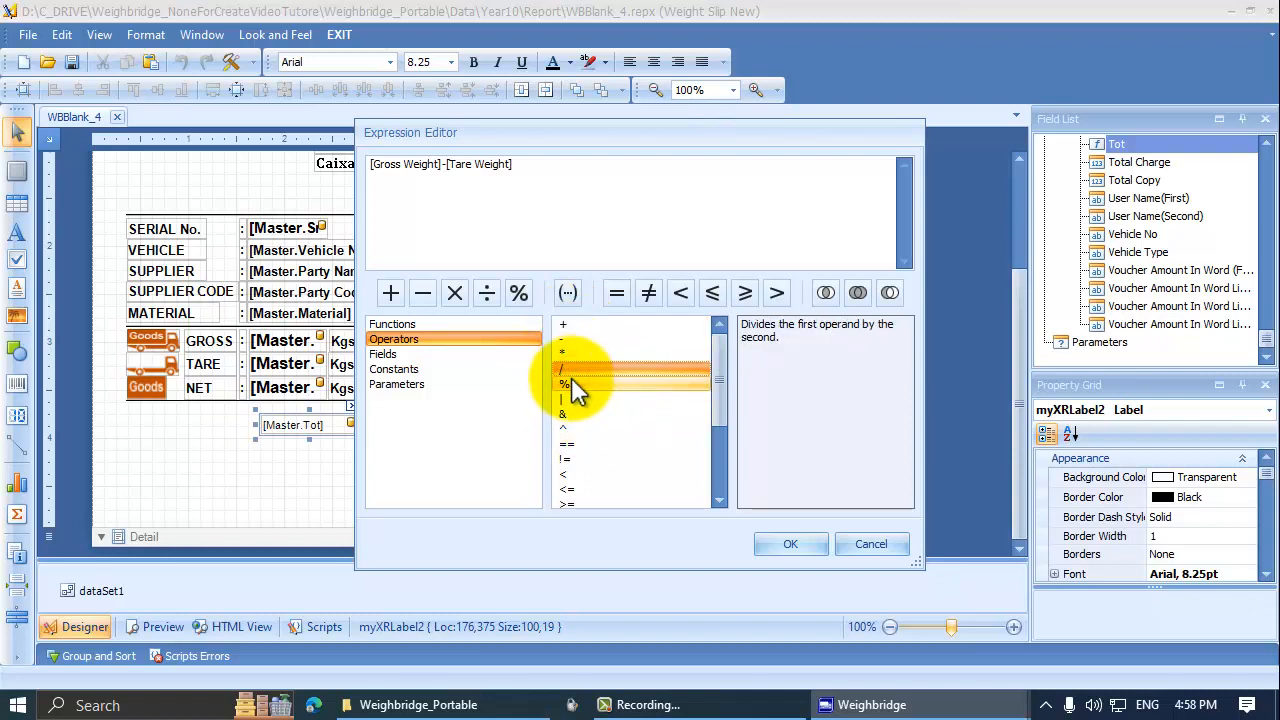
scroll(606, 436, down, 2)
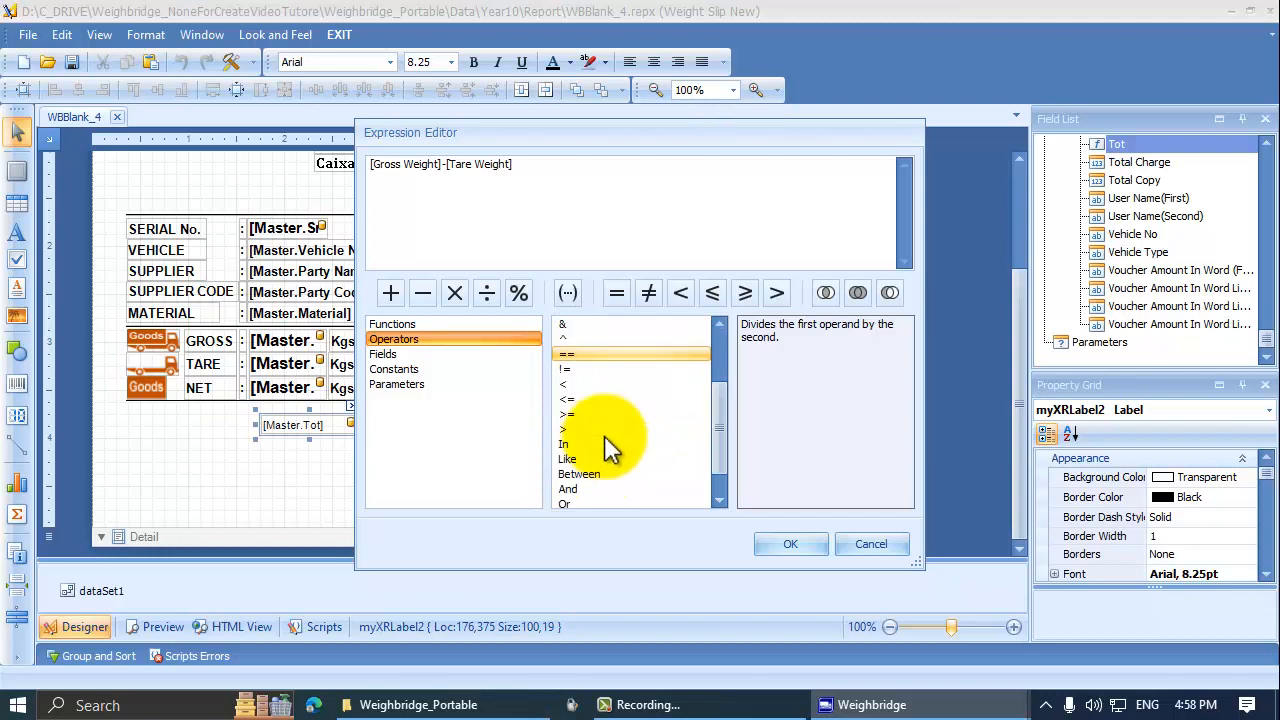
scroll(590, 450, down, 1)
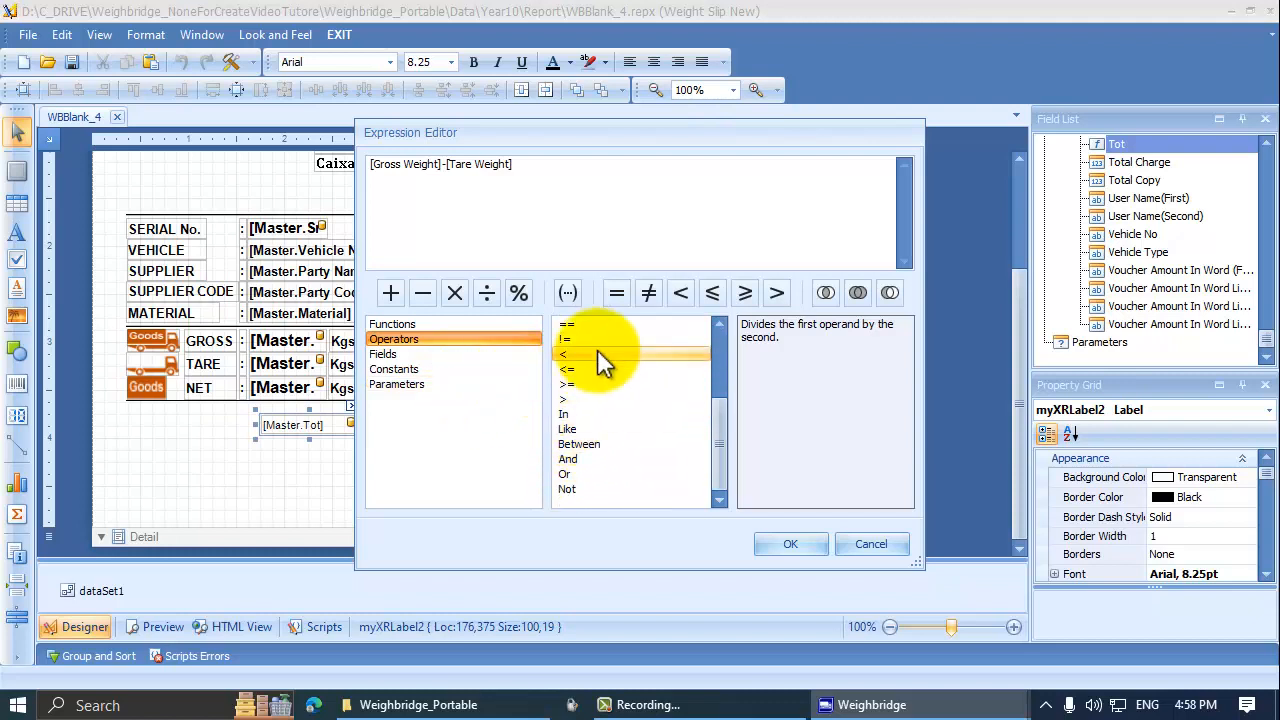
click(565, 415)
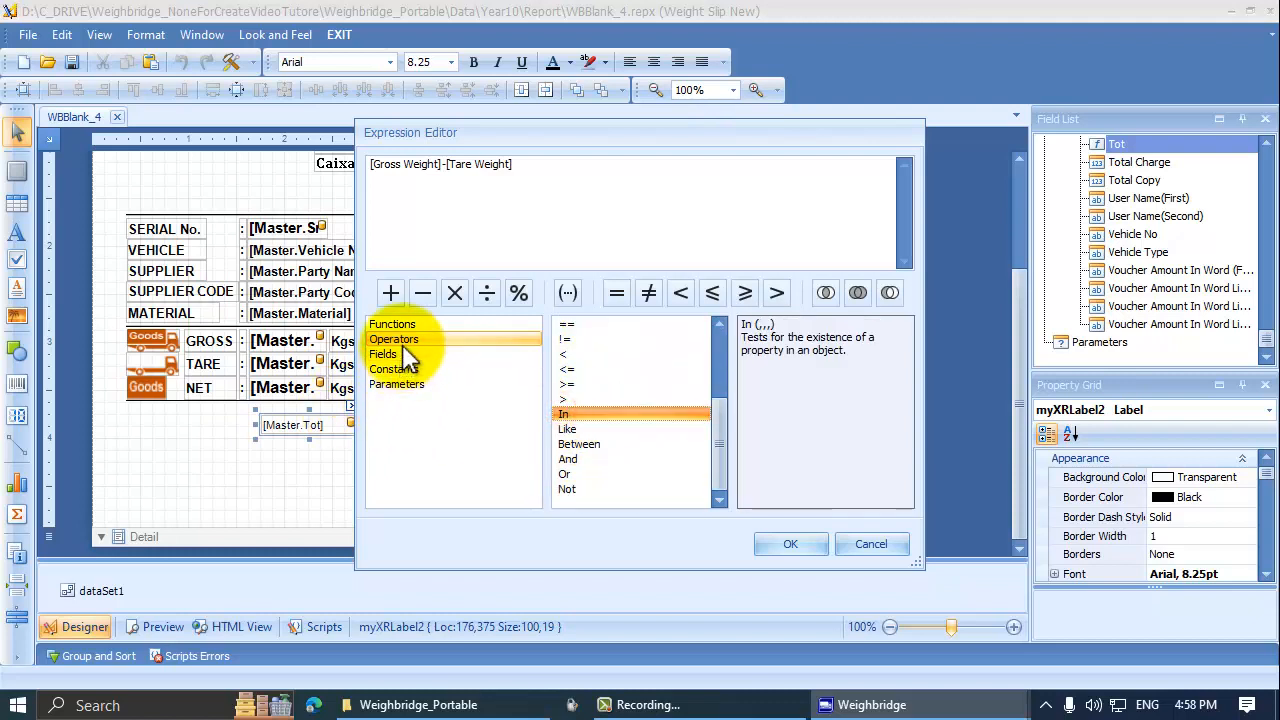
Look through the fields, constants and parameters offered for the expression and accept the Tot expression
click(385, 355)
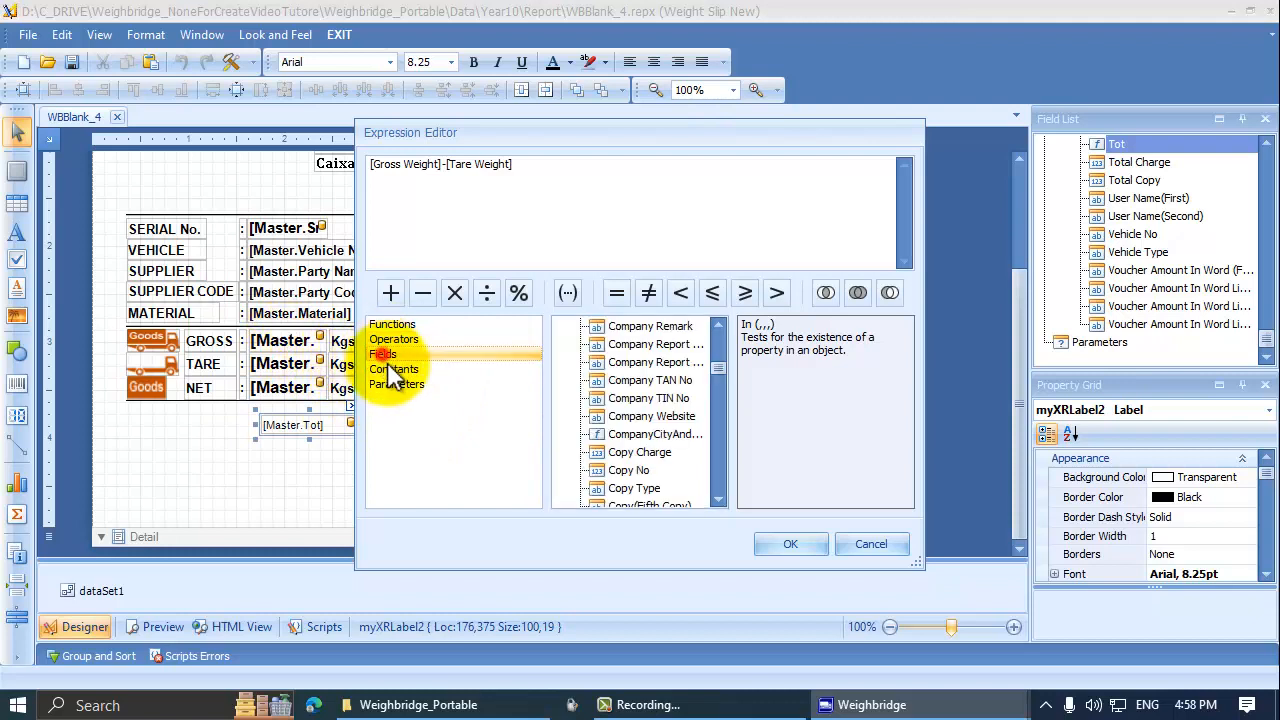
click(638, 392)
scroll(600, 410, down, 2)
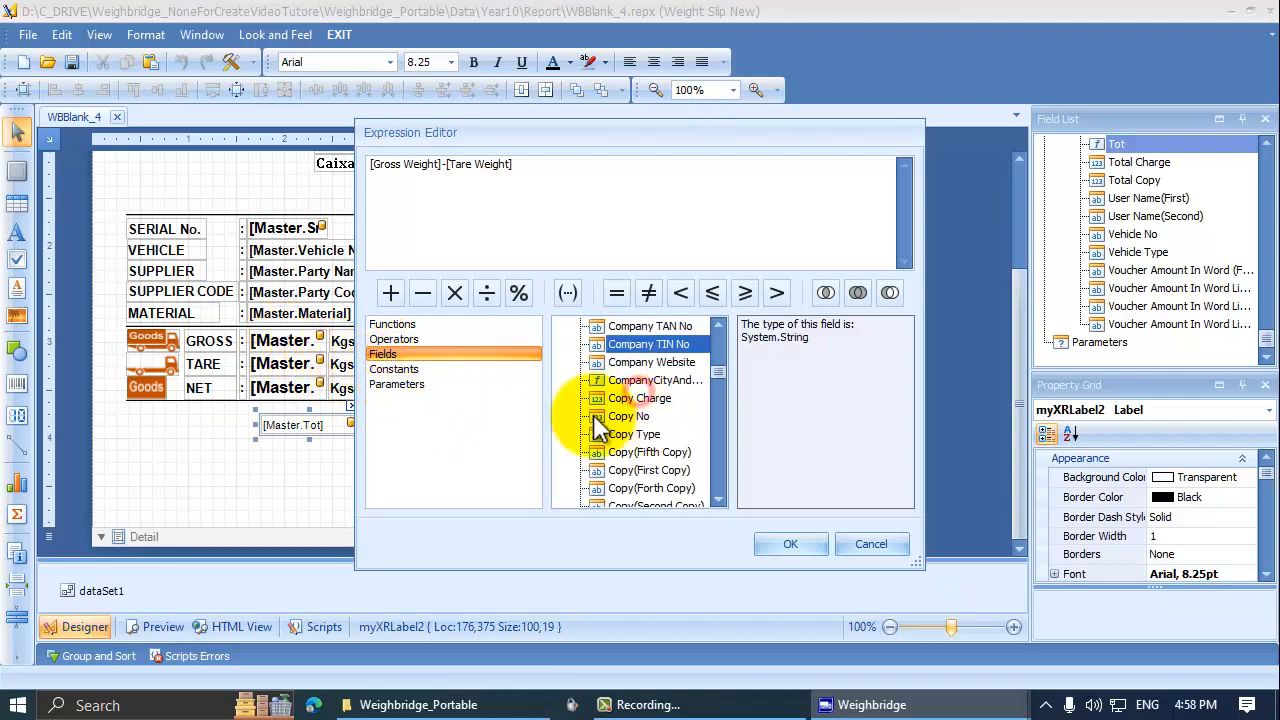
click(420, 370)
click(420, 387)
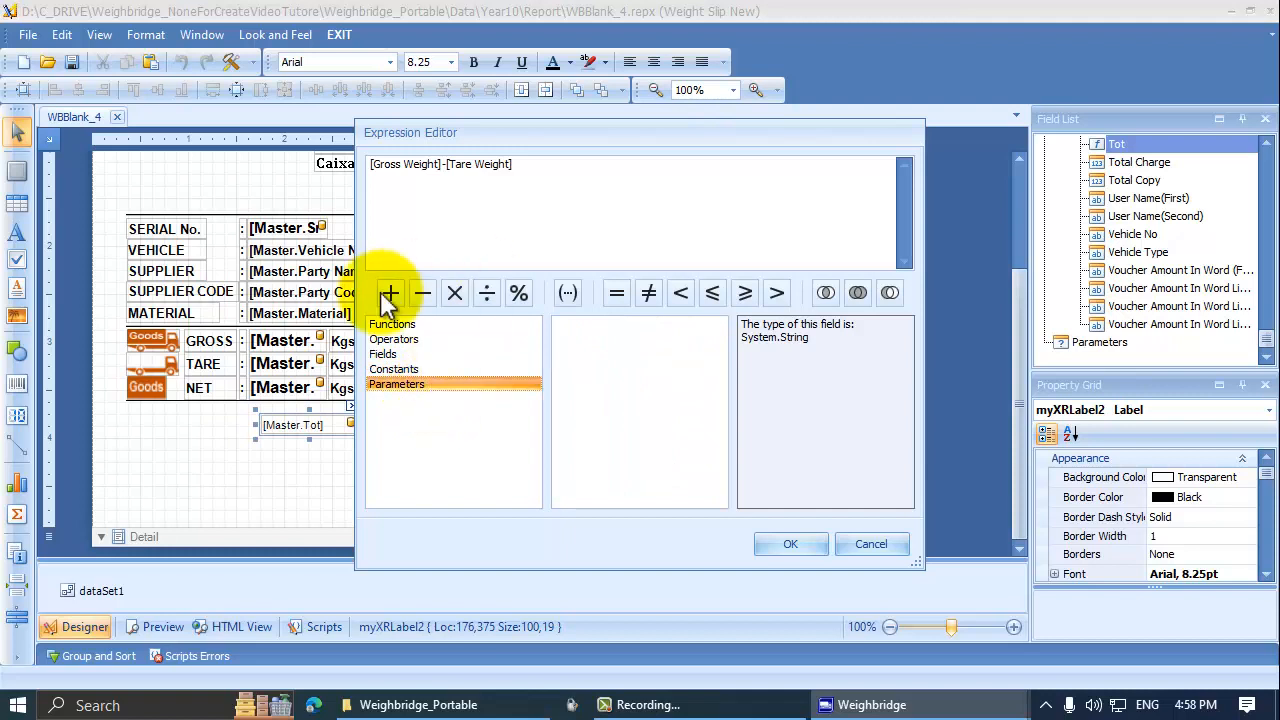
click(629, 219)
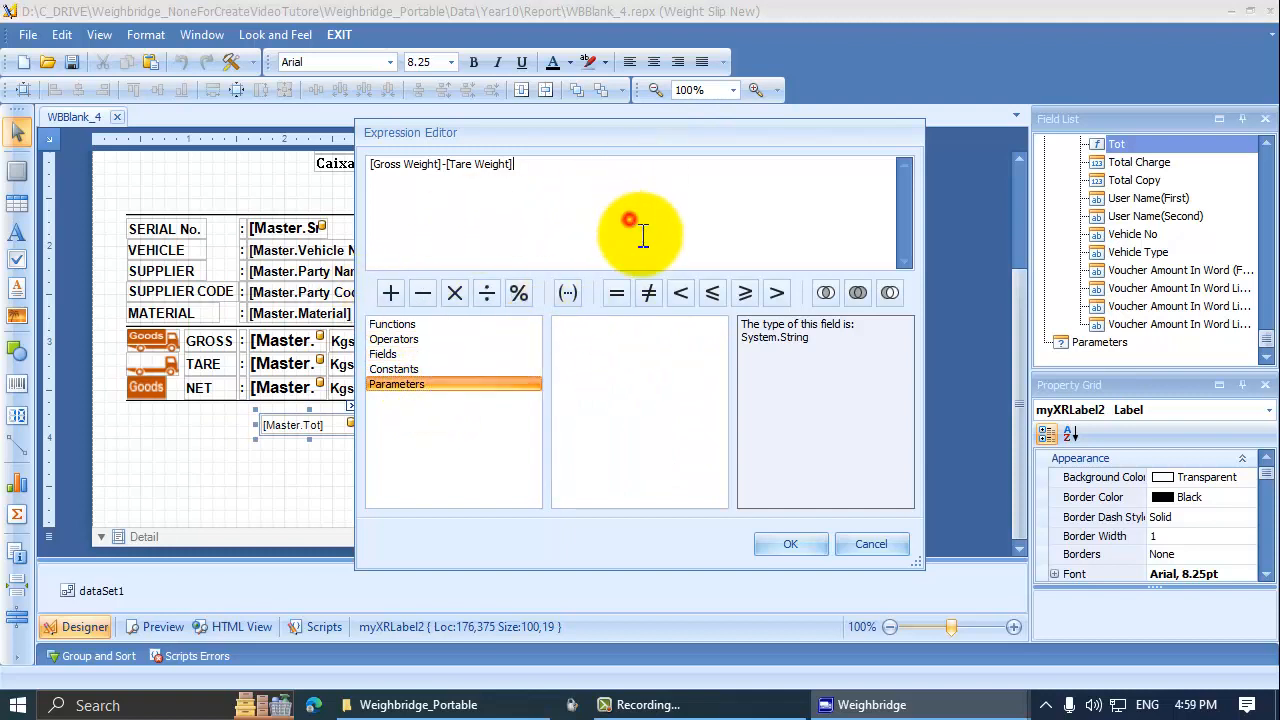
click(804, 547)
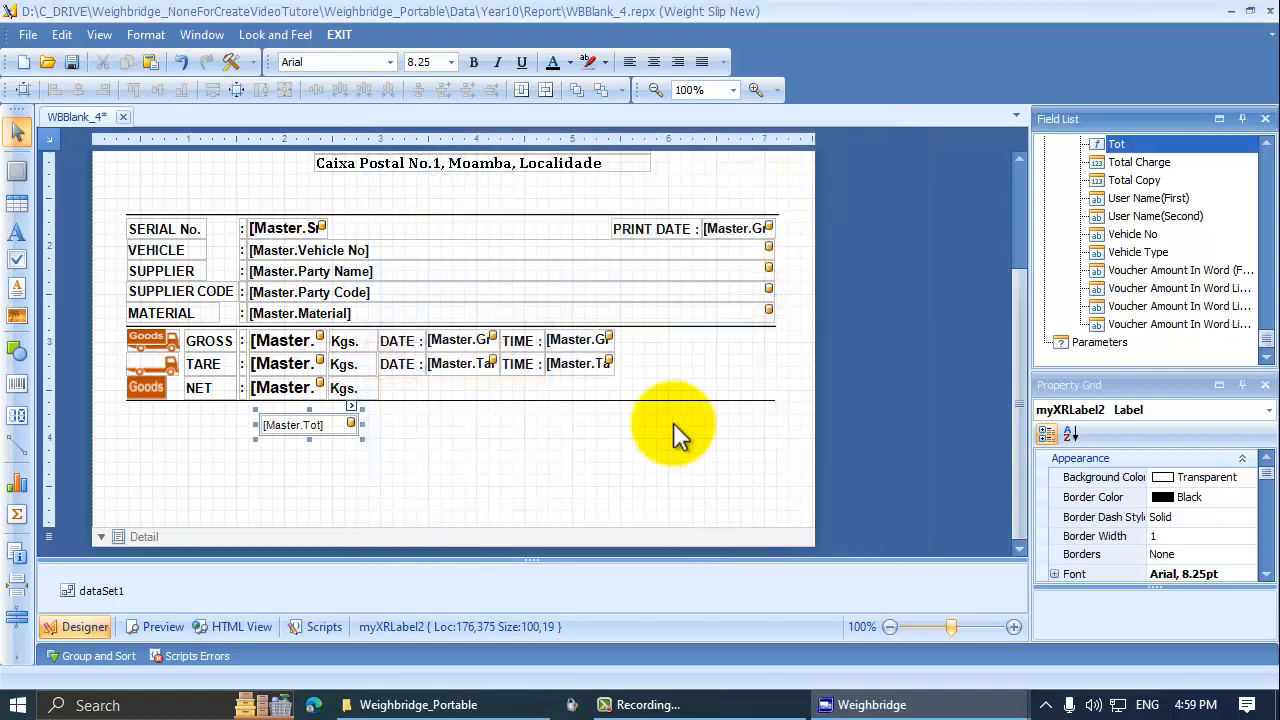
Close the report designer, saving WBBlank_4, and return to the voucher format list
click(539, 428)
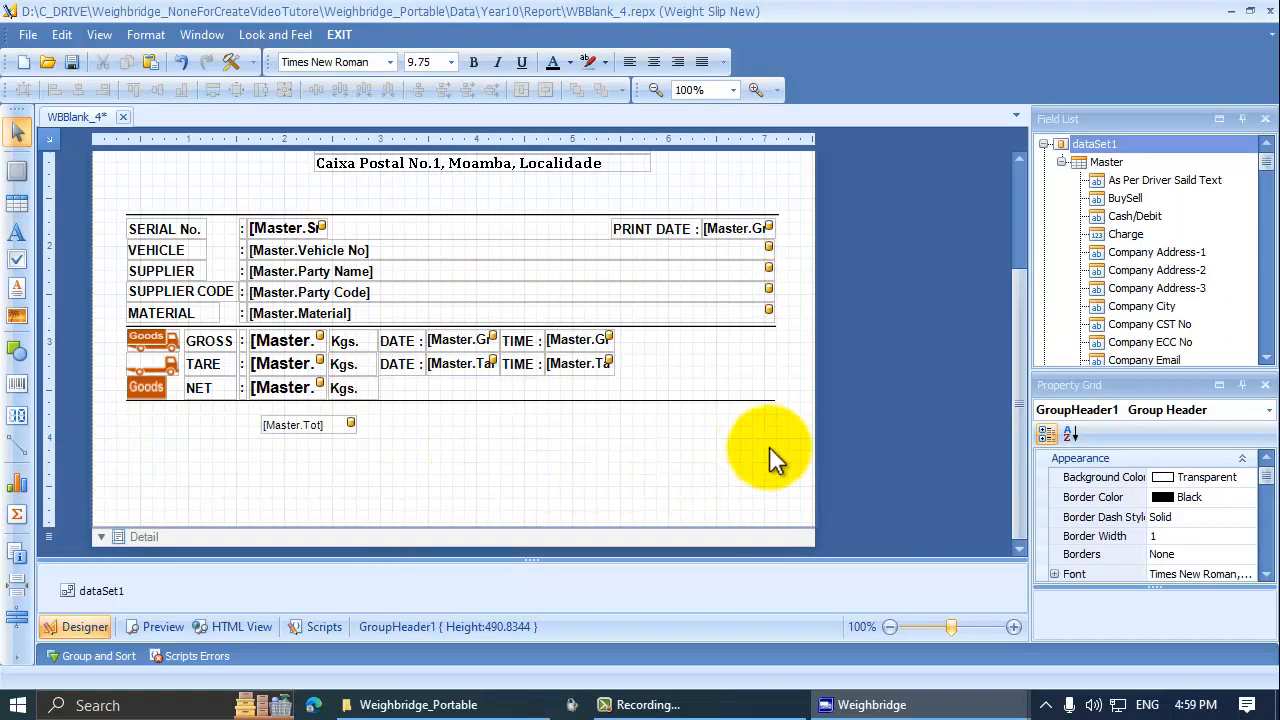
scroll(771, 451, up, 3)
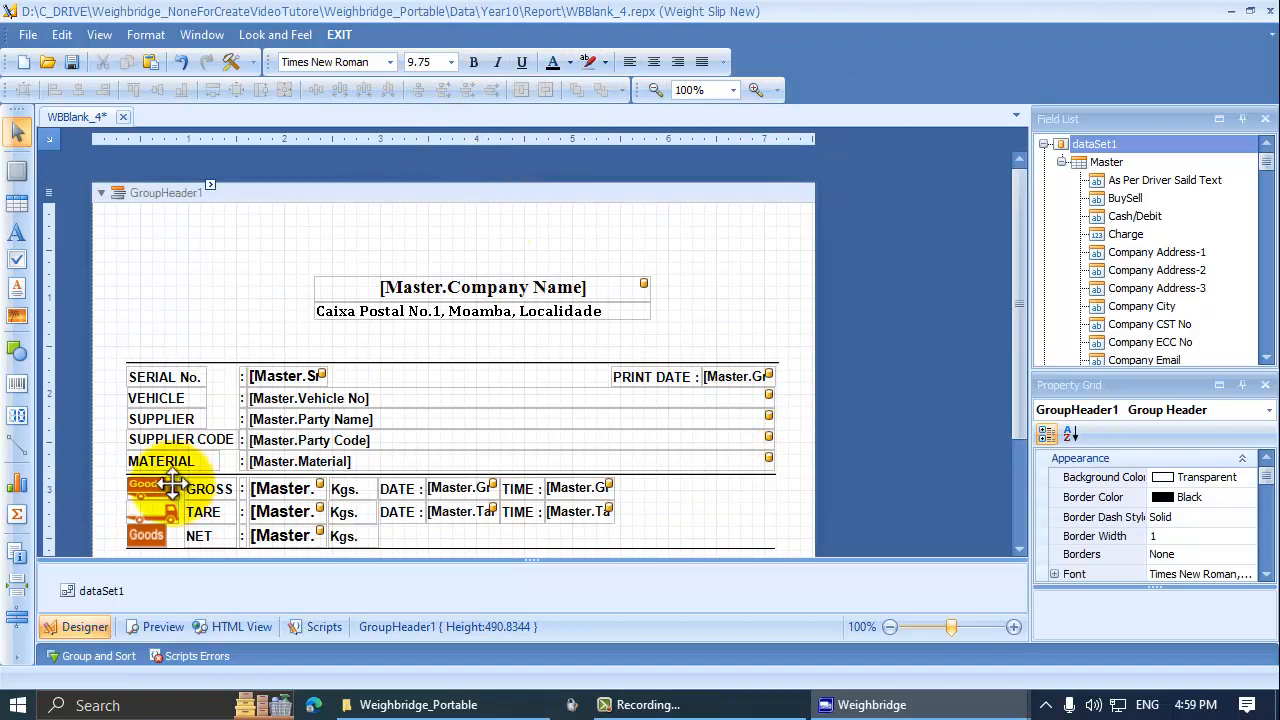
click(1271, 14)
click(547, 382)
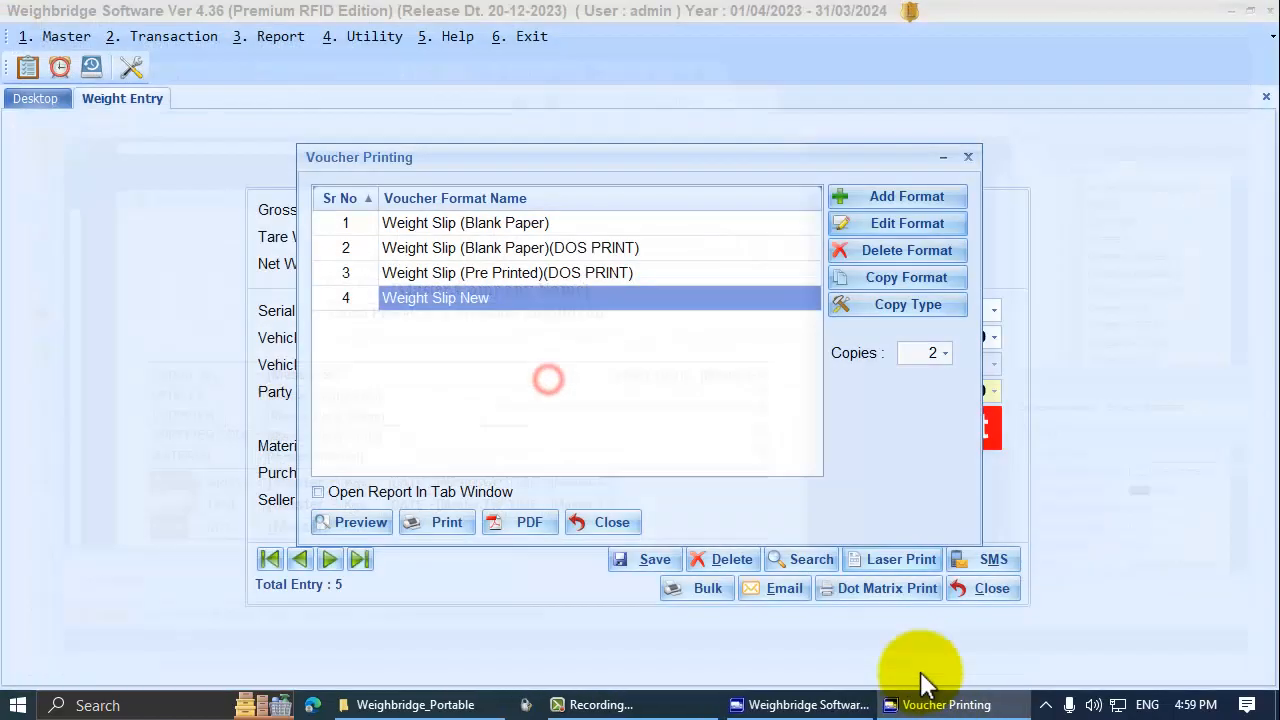